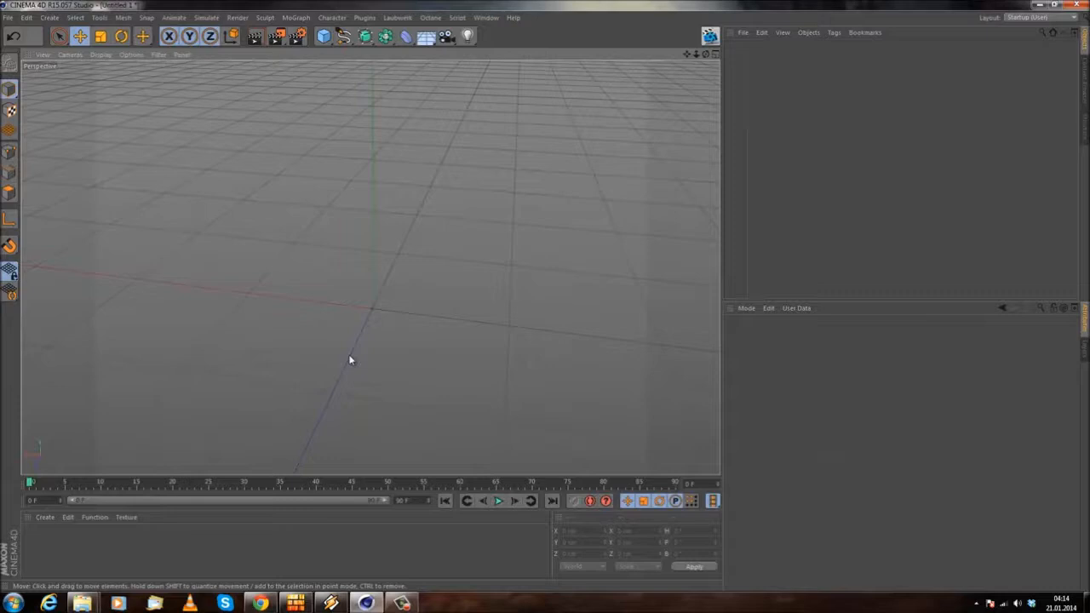
pyautogui.keyDown('alt'); pyautogui.moveTo(256, 282); pyautogui.dragTo(353, 263); pyautogui.keyUp('alt')
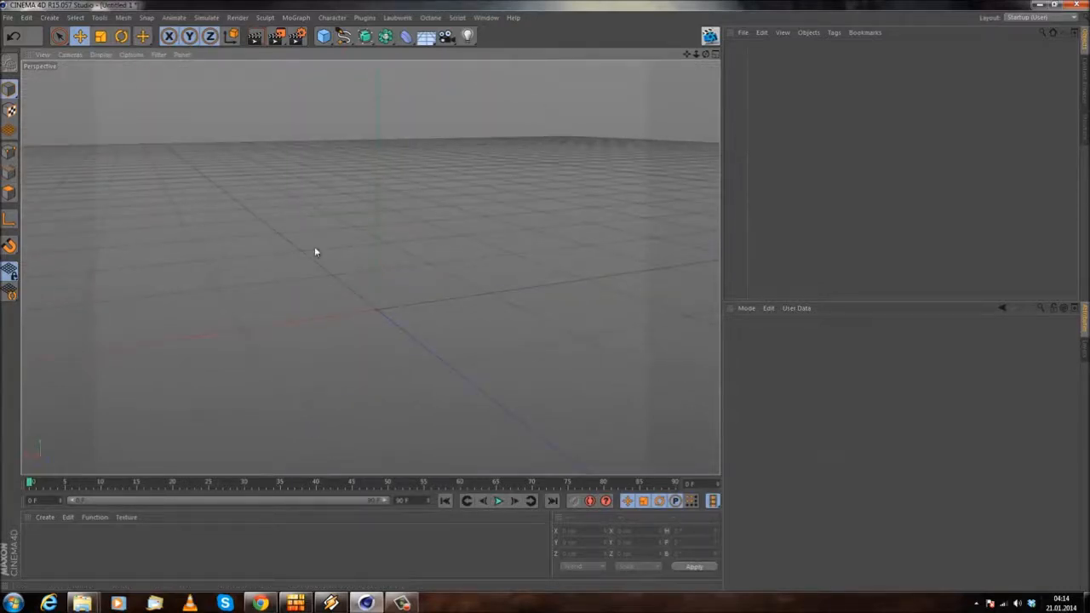
pyautogui.keyDown('alt'); pyautogui.moveTo(250, 207); pyautogui.dragTo(135, 343, button='middle'); pyautogui.keyUp('alt')
pyautogui.keyDown('alt'); pyautogui.moveTo(135, 342); pyautogui.dragTo(287, 335); pyautogui.keyUp('alt')
pyautogui.keyDown('alt'); pyautogui.moveTo(424, 297); pyautogui.dragTo(461, 263, button='middle'); pyautogui.keyUp('alt')
pyautogui.keyDown('alt'); pyautogui.moveTo(457, 328); pyautogui.dragTo(189, 253); pyautogui.keyUp('alt')
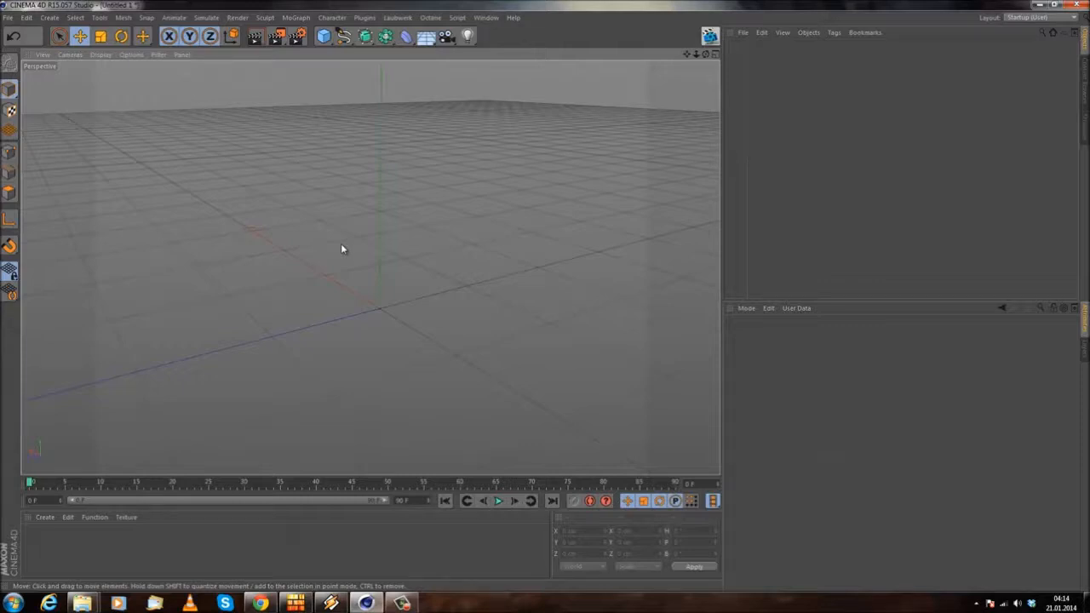
pyautogui.keyDown('alt'); pyautogui.moveTo(295, 270); pyautogui.dragTo(384, 261); pyautogui.keyUp('alt')
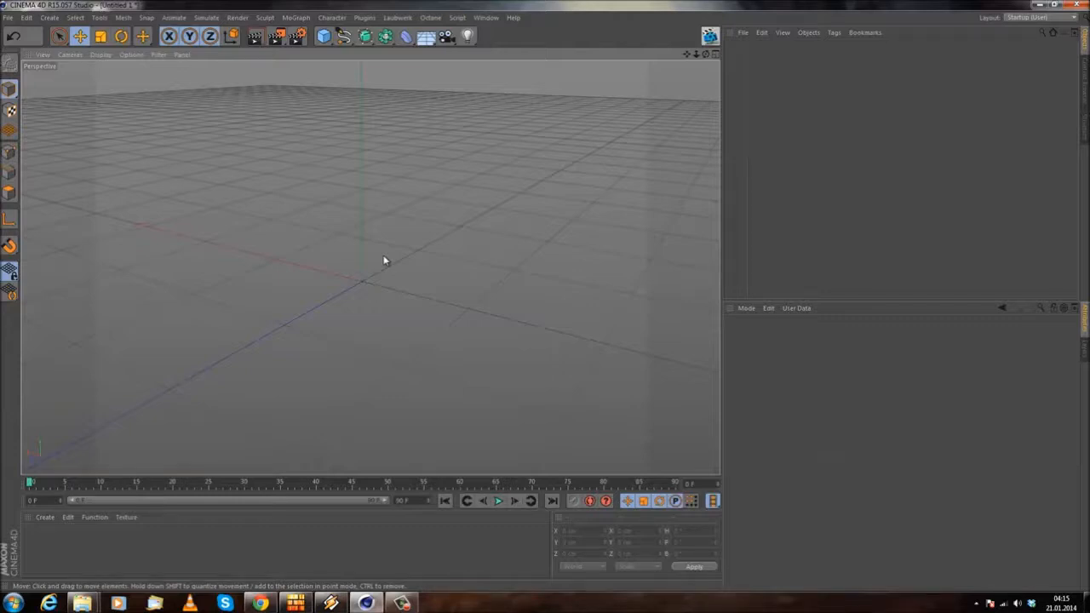
pyautogui.keyDown('alt'); pyautogui.moveTo(356, 243); pyautogui.dragTo(360, 211); pyautogui.keyUp('alt')
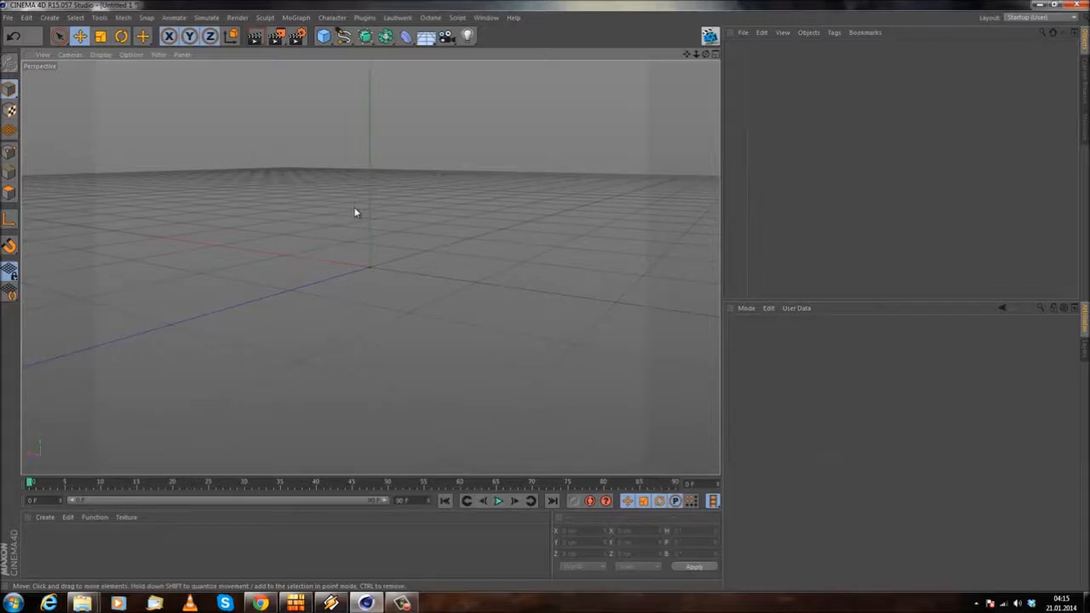
pyautogui.keyDown('alt'); pyautogui.moveTo(343, 239); pyautogui.dragTo(265, 251); pyautogui.keyUp('alt')
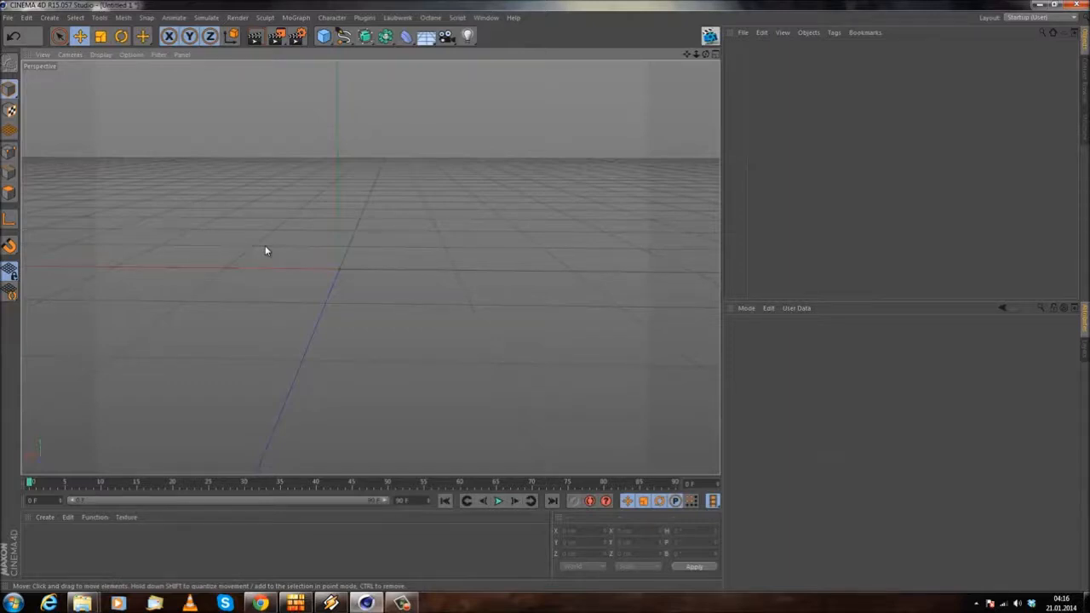
pyautogui.keyDown('alt'); pyautogui.moveTo(328, 226); pyautogui.dragTo(326, 259); pyautogui.keyUp('alt')
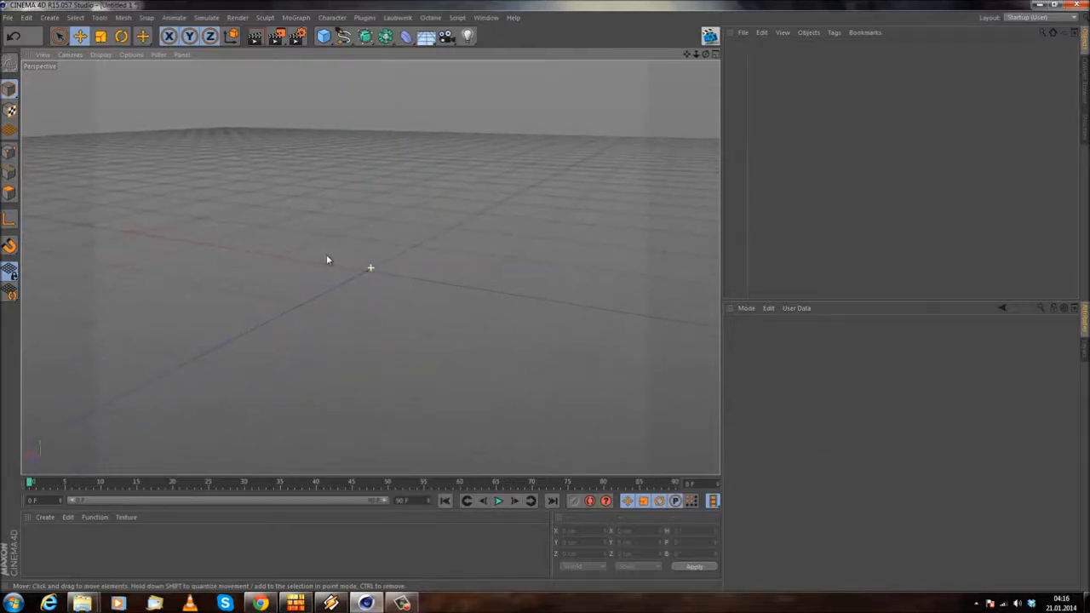
pyautogui.keyDown('alt'); pyautogui.moveTo(333, 224); pyautogui.dragTo(296, 240); pyautogui.keyUp('alt')
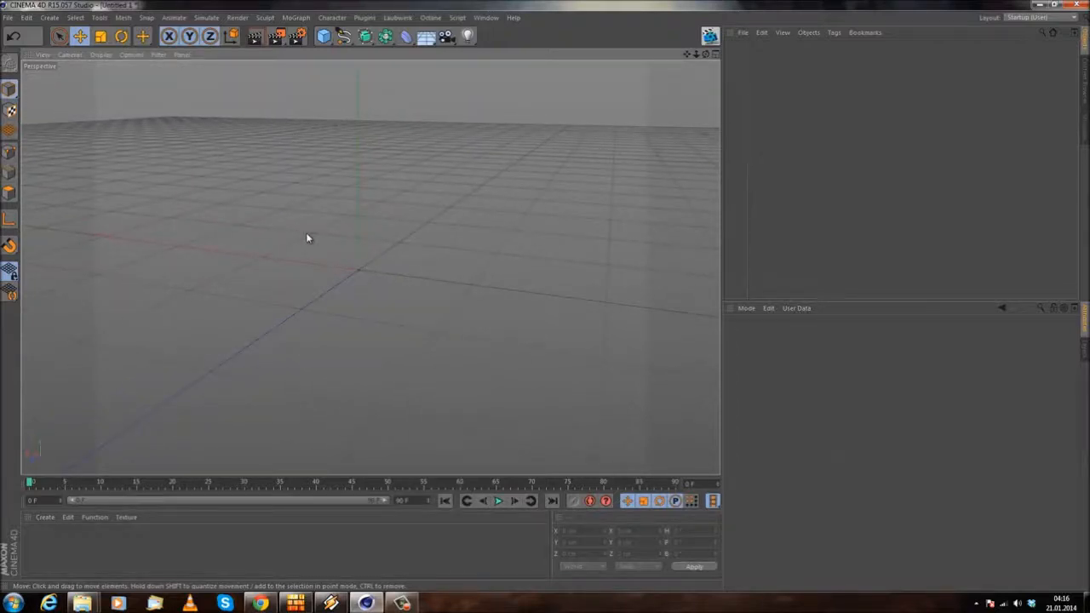
pyautogui.keyDown('alt'); pyautogui.moveTo(258, 224); pyautogui.dragTo(351, 223); pyautogui.keyUp('alt')
# Step: Look through the Octane material types offered for new materials and the commands of the Octane plugin
pyautogui.click(44, 517)
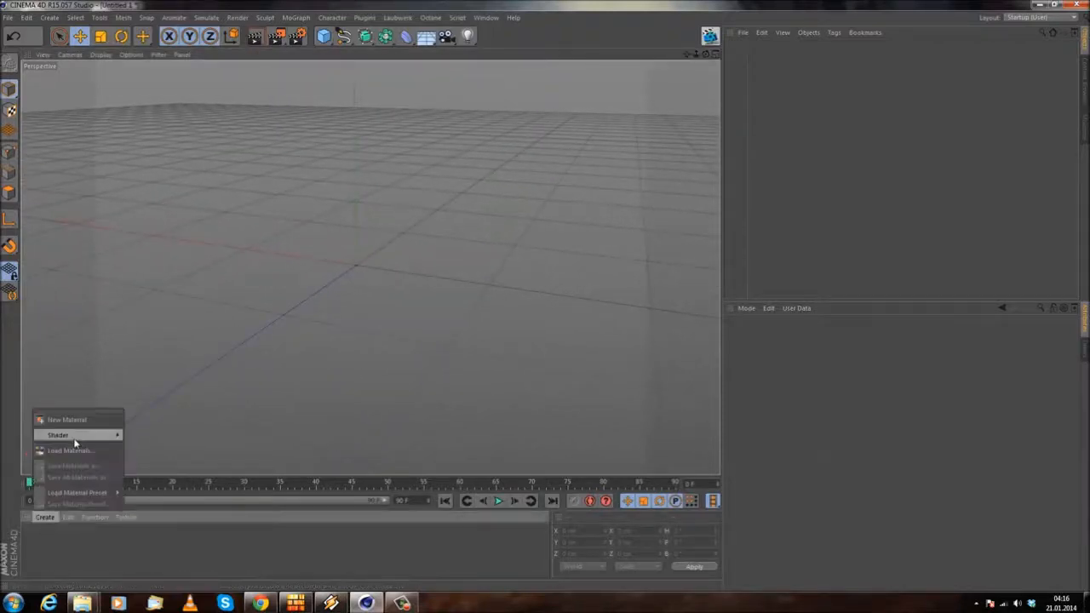
pyautogui.moveTo(74, 438)
pyautogui.moveTo(162, 404)
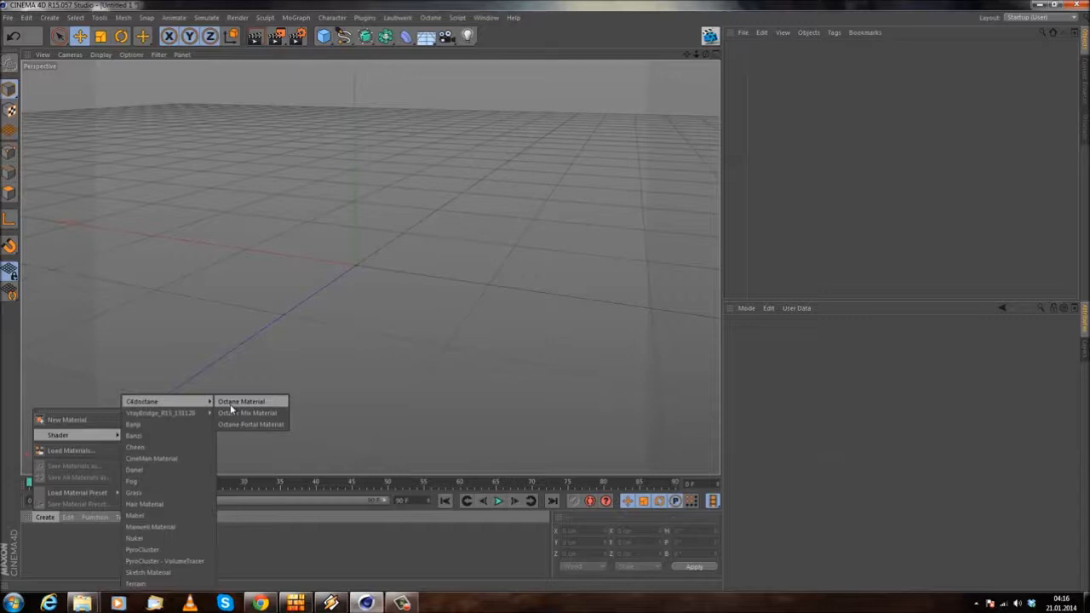
pyautogui.click(337, 276)
pyautogui.keyDown('alt'); pyautogui.moveTo(337, 276); pyautogui.dragTo(314, 161); pyautogui.keyUp('alt')
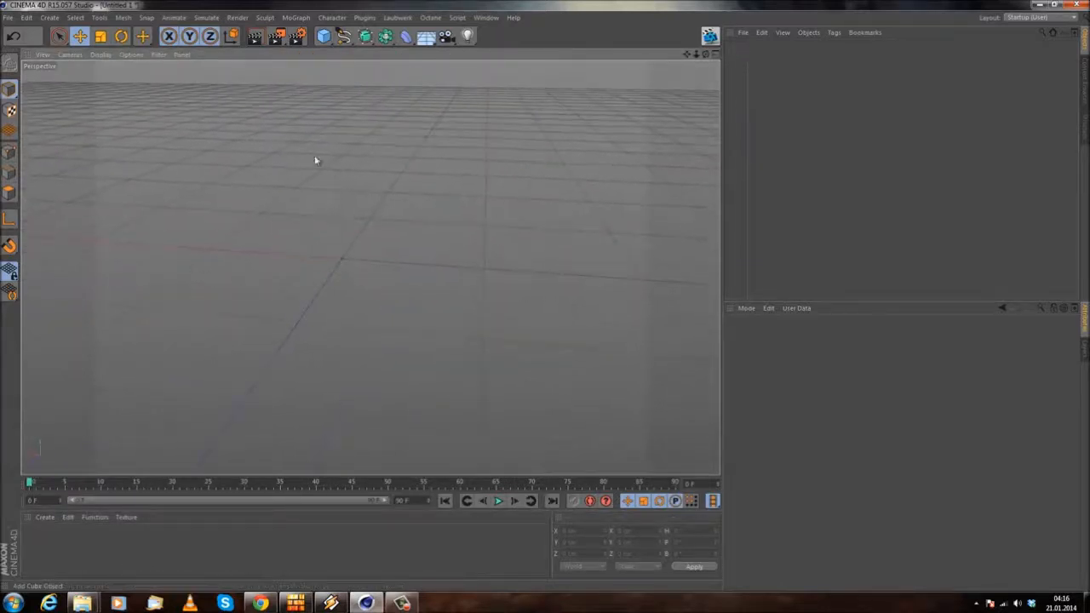
pyautogui.click(431, 17)
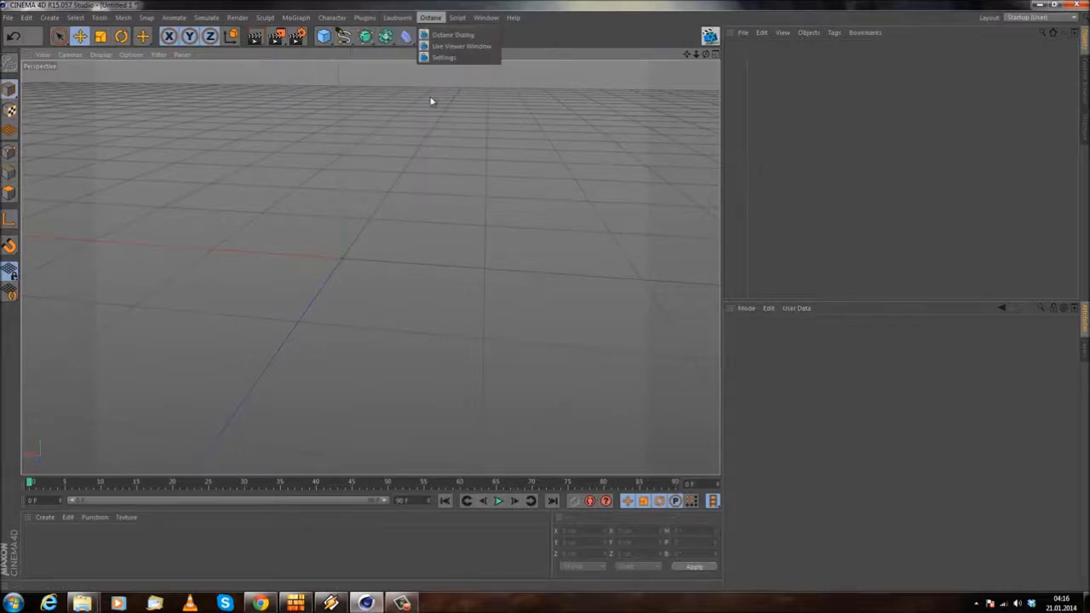
pyautogui.click(466, 58)
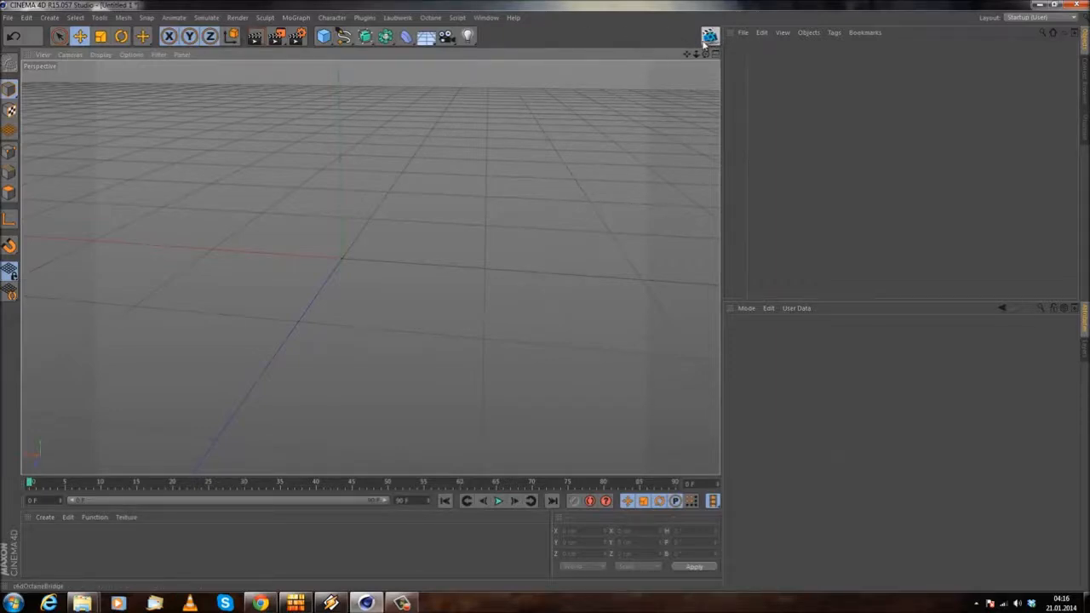
# Step: Filter the customizable commands by "live", select the Live Viewer Window command, toggle palette editing and close the command manager
pyautogui.click(515, 18)
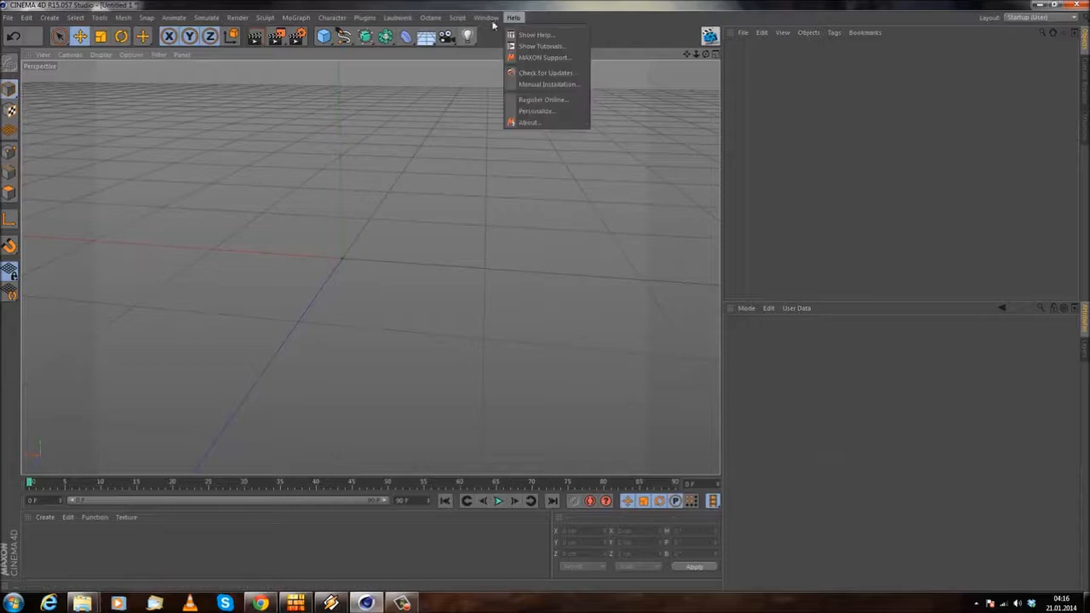
pyautogui.moveTo(503, 35)
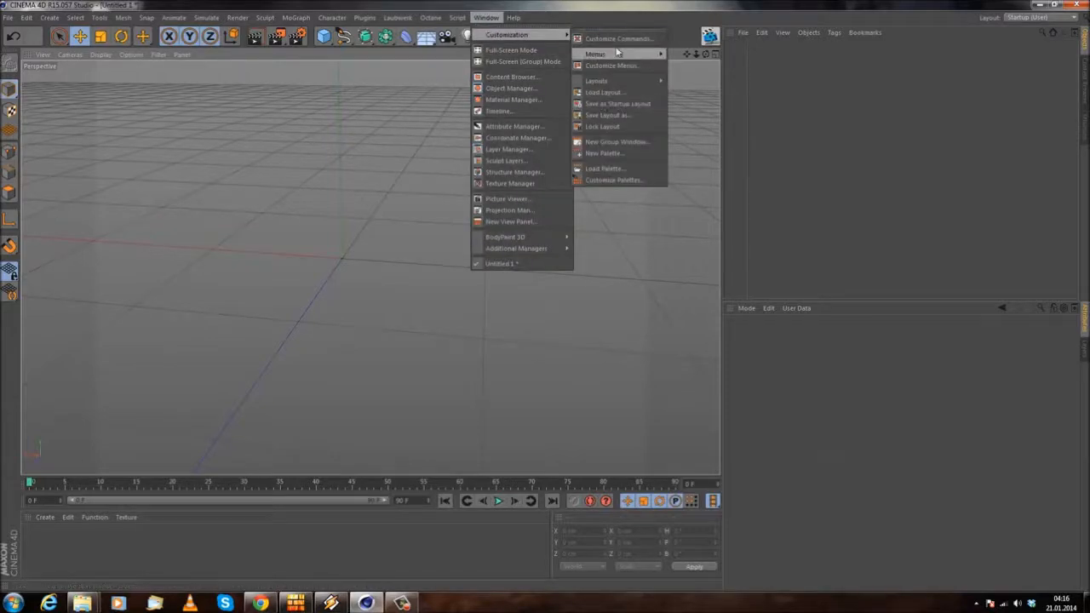
pyautogui.moveTo(620, 80)
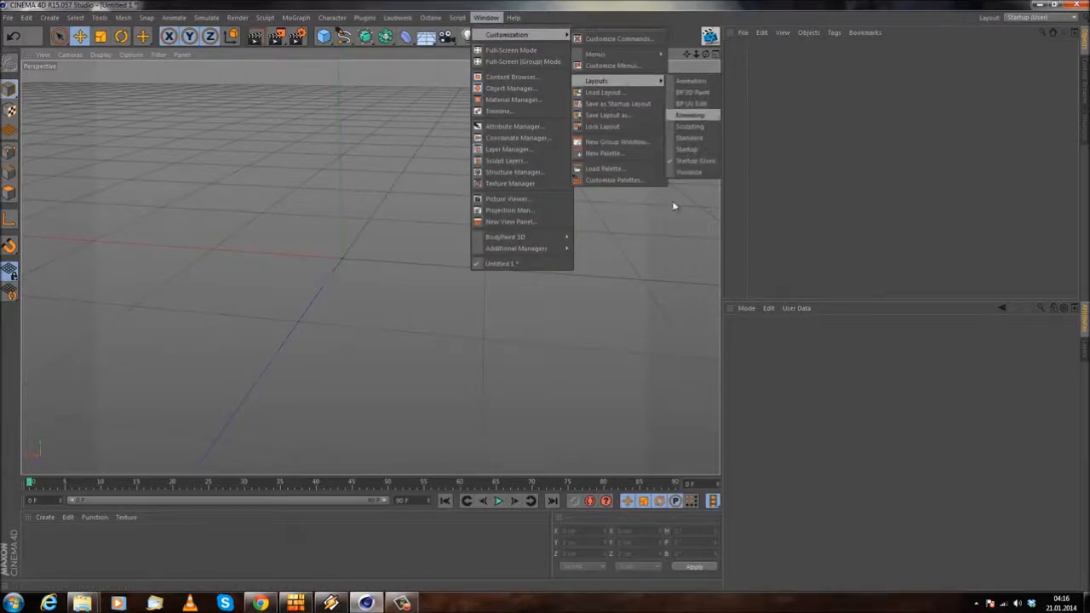
pyautogui.moveTo(626, 54)
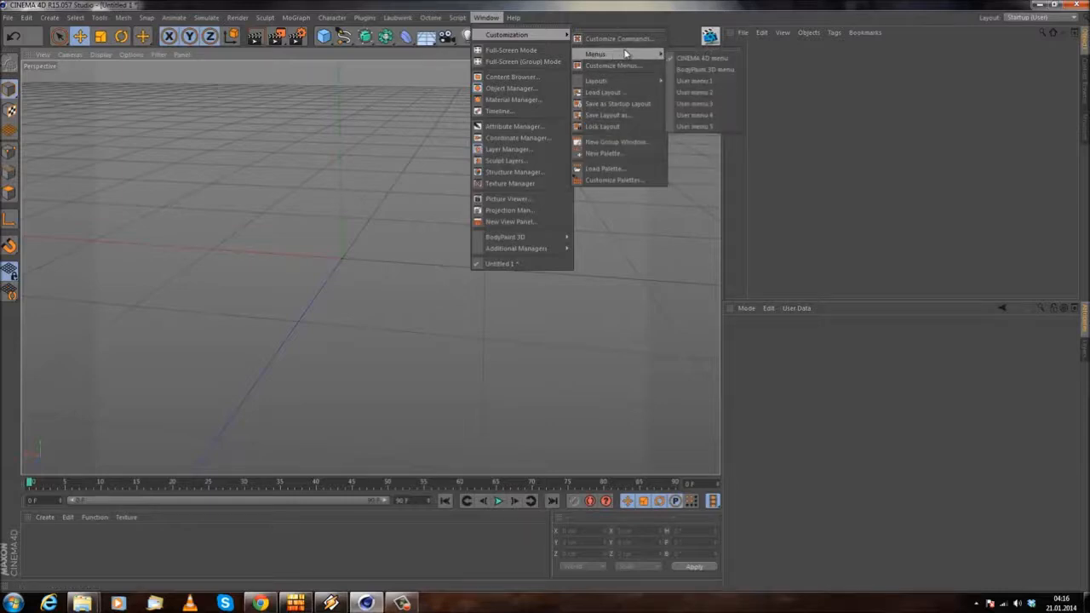
pyautogui.click(632, 40)
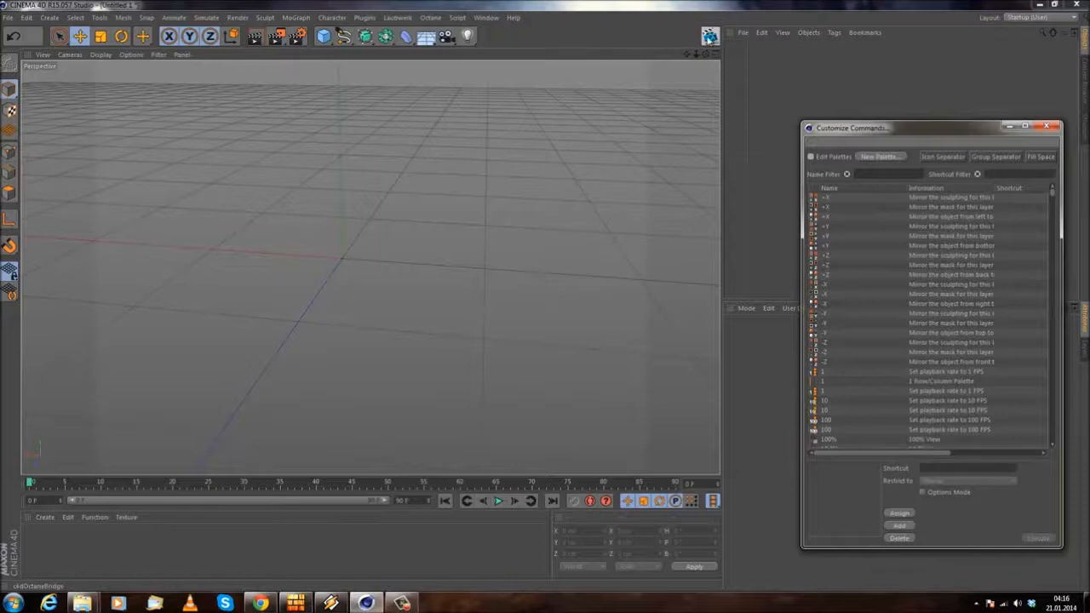
pyautogui.moveTo(881, 135); pyautogui.dragTo(357, 119)
pyautogui.click(368, 155)
pyautogui.write('live')
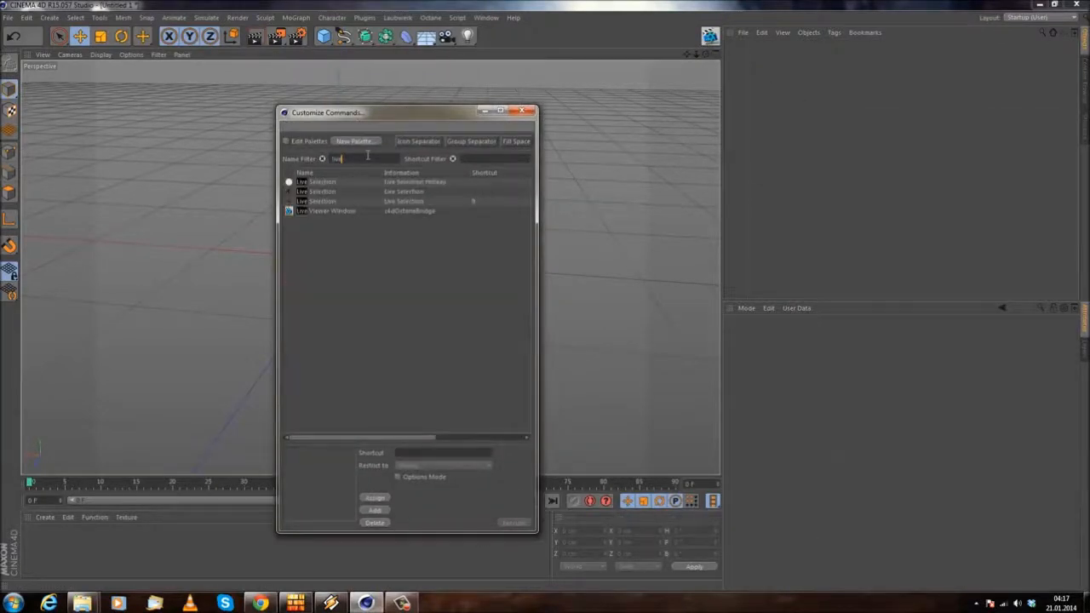
pyautogui.click(341, 211)
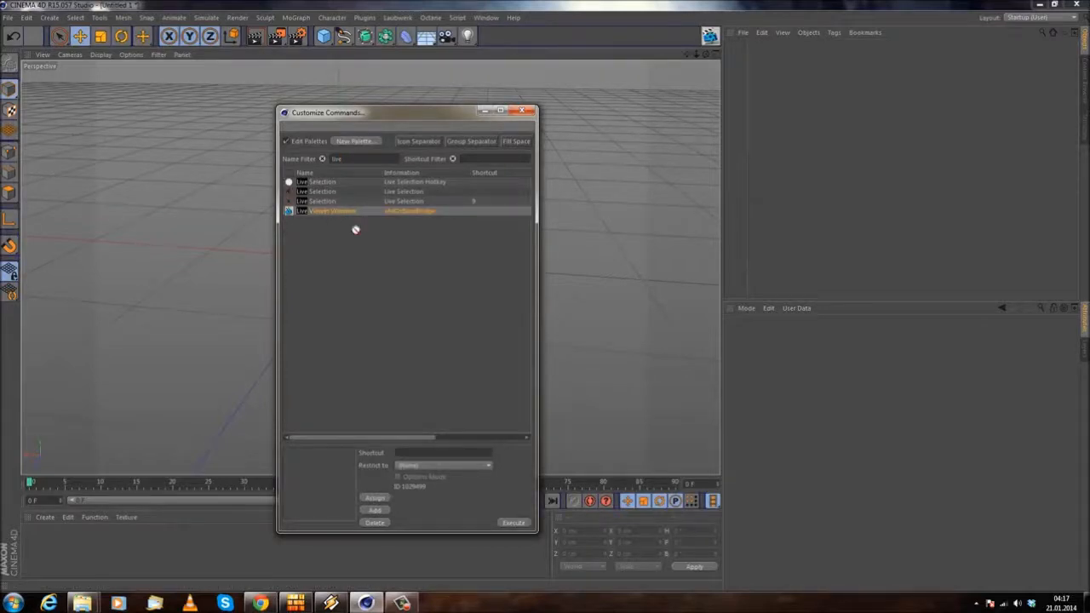
pyautogui.click(292, 142)
pyautogui.click(523, 112)
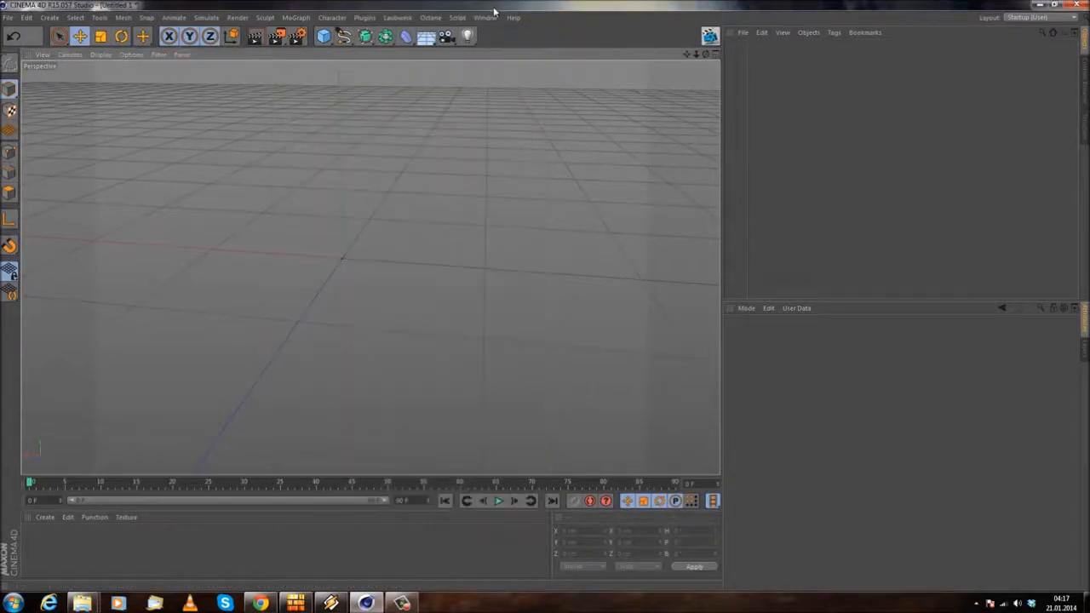
# Step: Save the current interface arrangement as the startup layout
pyautogui.click(487, 17)
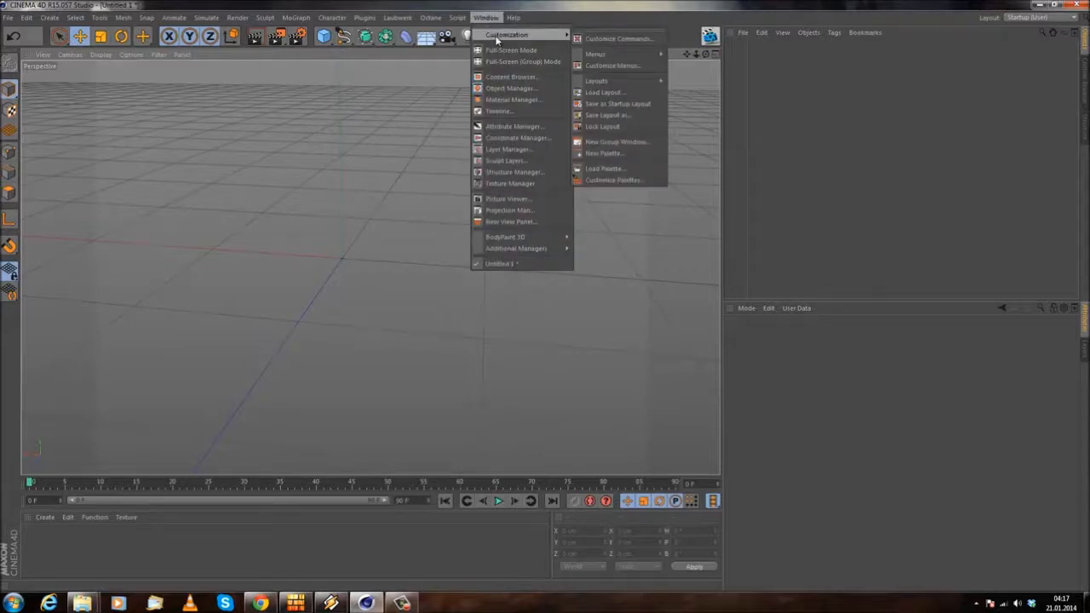
pyautogui.moveTo(609, 54)
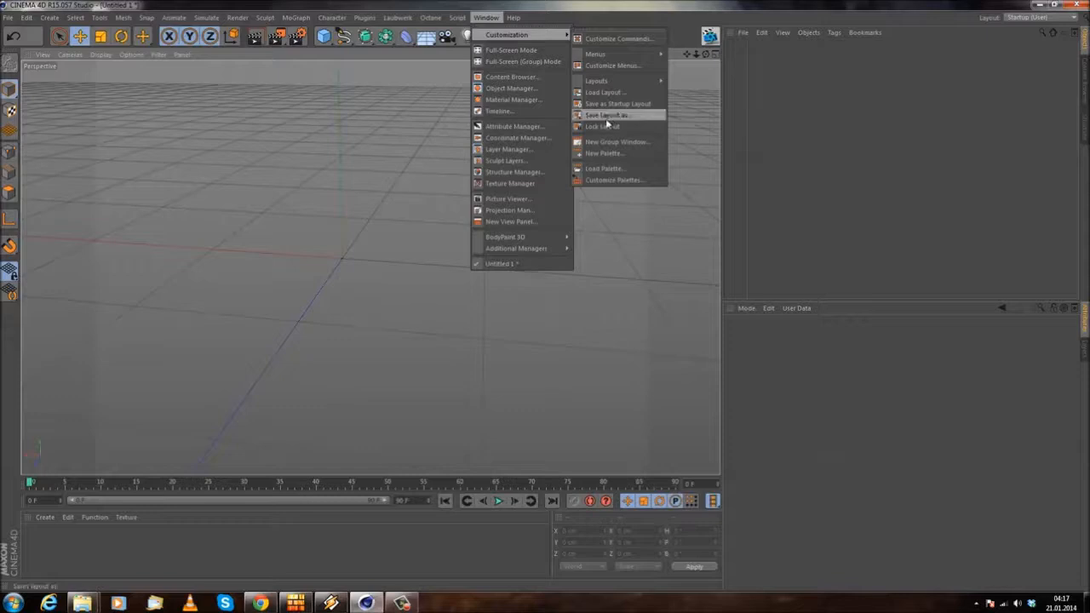
pyautogui.moveTo(537, 35)
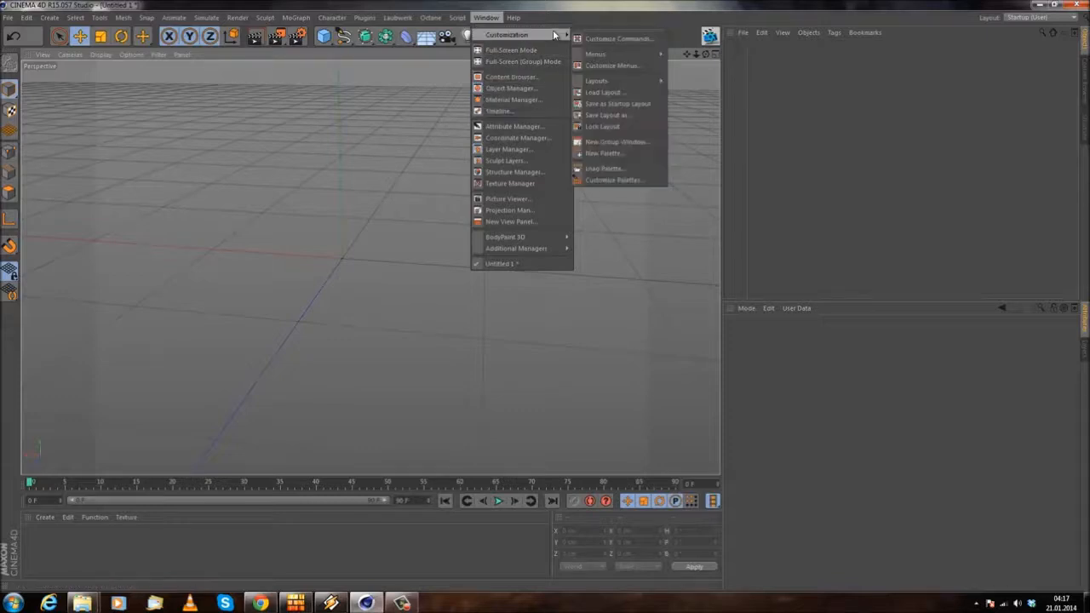
pyautogui.click(651, 105)
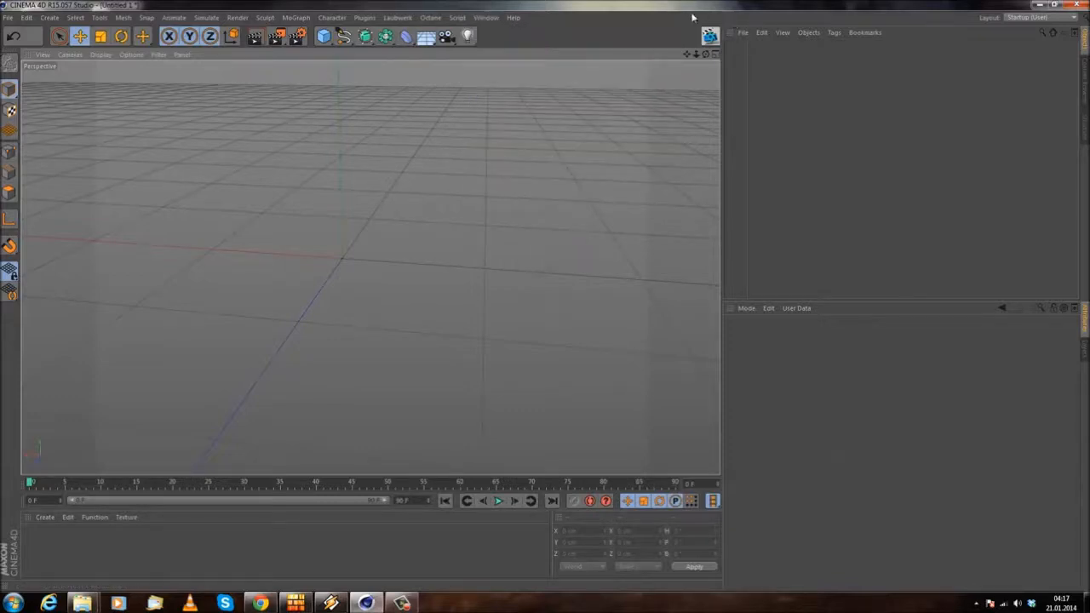
pyautogui.keyDown('alt'); pyautogui.moveTo(298, 232); pyautogui.dragTo(300, 192); pyautogui.keyUp('alt')
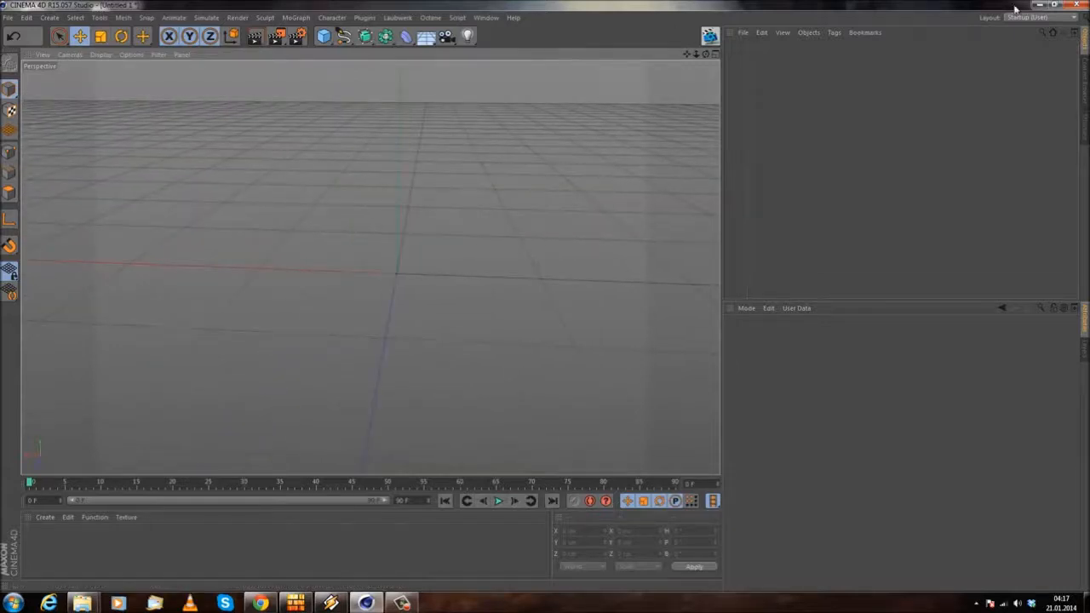
pyautogui.keyDown('alt'); pyautogui.moveTo(409, 296); pyautogui.dragTo(324, 270); pyautogui.keyUp('alt')
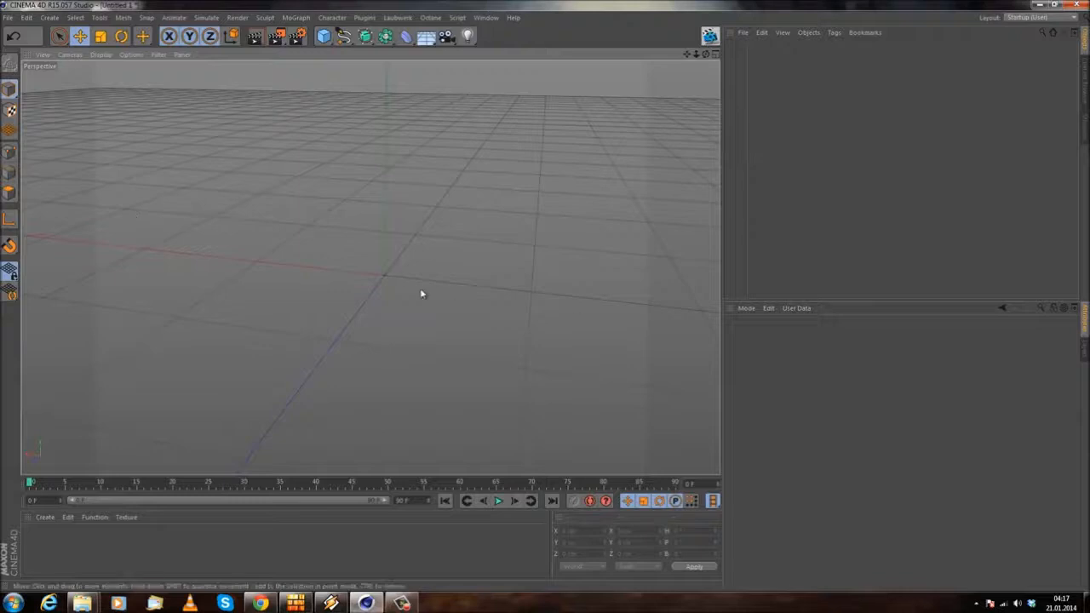
pyautogui.moveTo(373, 338)
pyautogui.keyDown('alt'); pyautogui.mouseDown()
pyautogui.moveTo(394, 340)
pyautogui.moveTo(343, 357)
pyautogui.moveTo(357, 401)
pyautogui.moveTo(355, 350)
pyautogui.moveTo(387, 353)
pyautogui.mouseUp(); pyautogui.keyUp('alt')
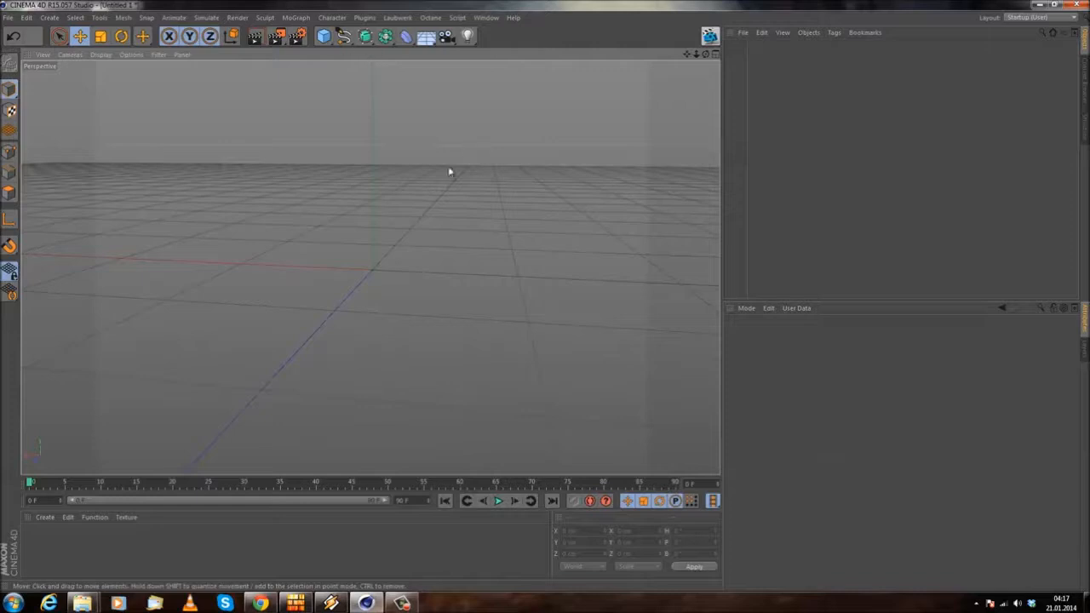
# Step: Add a cube to the scene and raise it along the Y axis to about 112 cm
pyautogui.moveTo(320, 37); pyautogui.dragTo(435, 54)
pyautogui.scroll(2, 386, 247)
pyautogui.scroll(-5, 387, 247)
pyautogui.moveTo(374, 169); pyautogui.dragTo(372, 88)
pyautogui.keyDown('alt'); pyautogui.moveTo(370, 268); pyautogui.dragTo(348, 358); pyautogui.keyUp('alt')
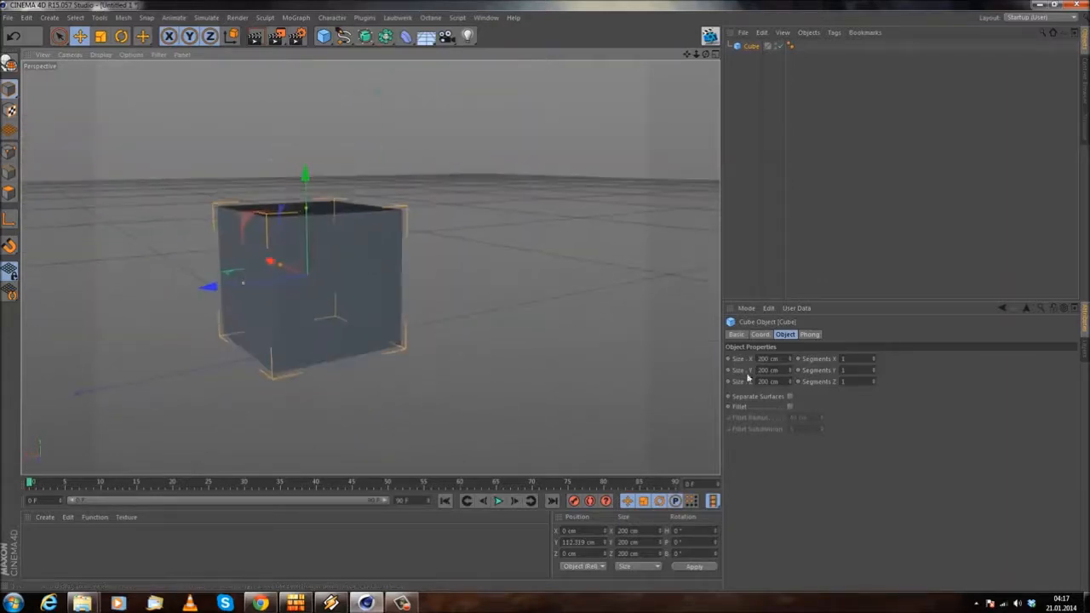
pyautogui.keyDown('alt'); pyautogui.moveTo(365, 250); pyautogui.dragTo(445, 251, button='middle'); pyautogui.keyUp('alt')
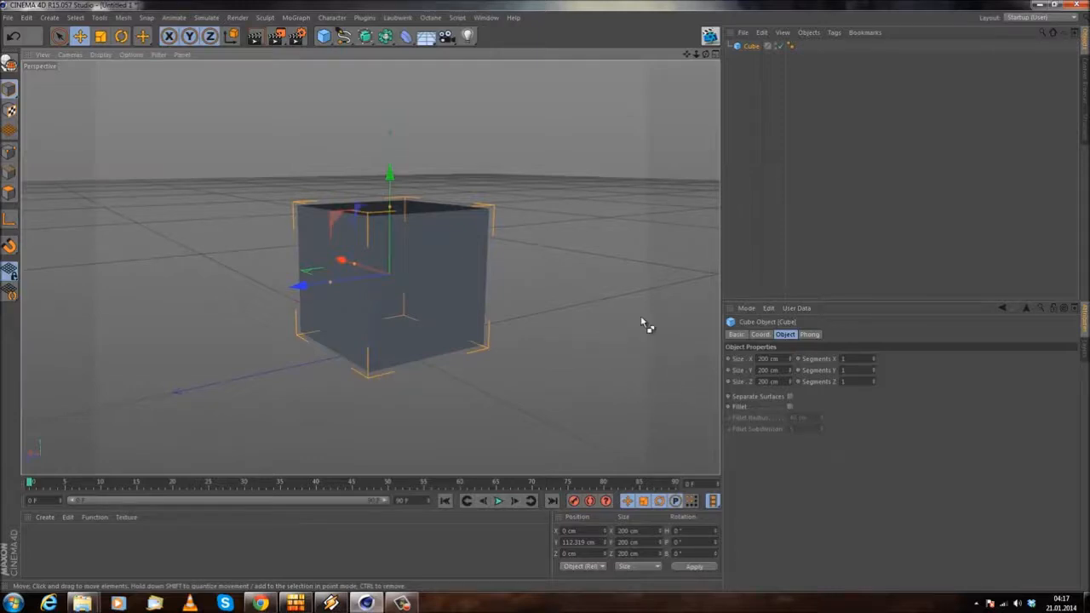
# Step: Set the project scale unit to Centimeters in the project settings
pyautogui.hotkey('ctrl', 'd')
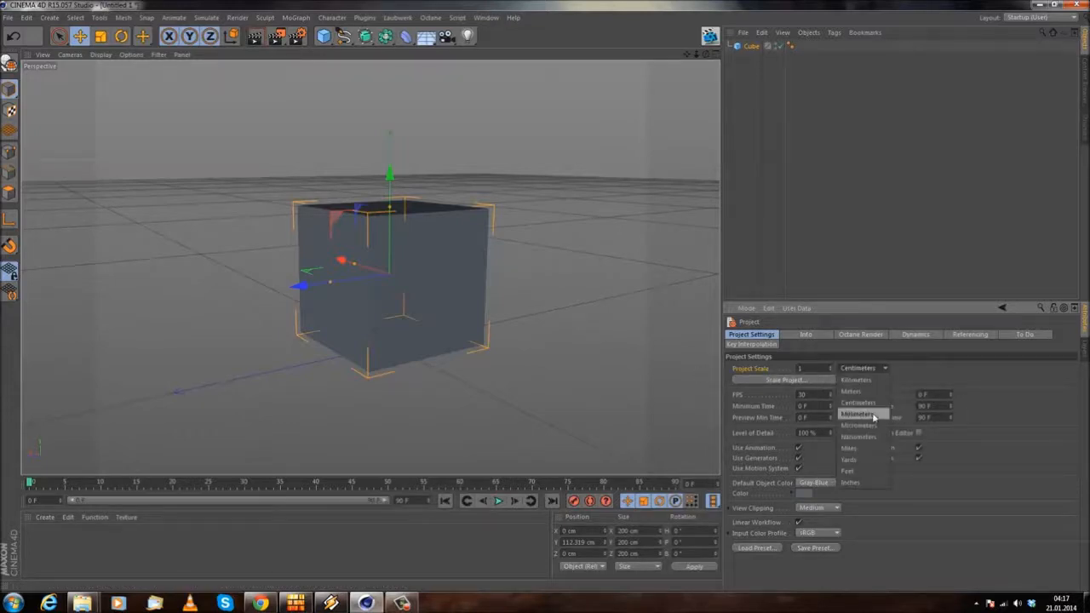
pyautogui.click(878, 404)
pyautogui.keyDown('alt'); pyautogui.moveTo(73, 332); pyautogui.dragTo(178, 285); pyautogui.keyUp('alt')
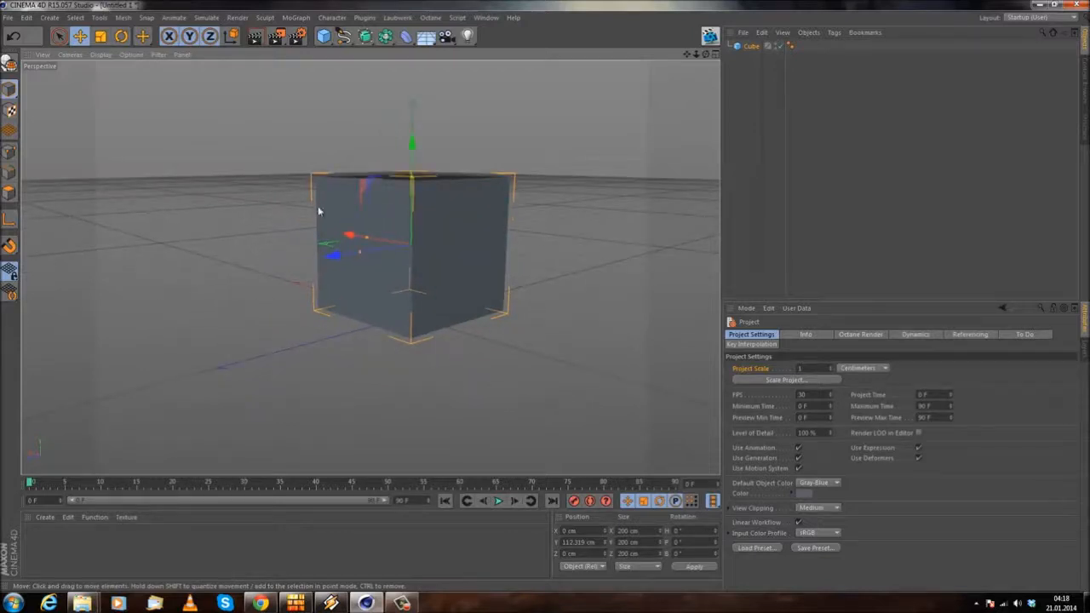
# Step: Open the Octane Render dialog with its Live Viewer and arrange the viewer window directly beneath the dialog
pyautogui.click(710, 36)
pyautogui.moveTo(458, 198); pyautogui.dragTo(358, 170)
pyautogui.moveTo(587, 224); pyautogui.dragTo(572, 108)
pyautogui.moveTo(230, 168); pyautogui.dragTo(283, 167)
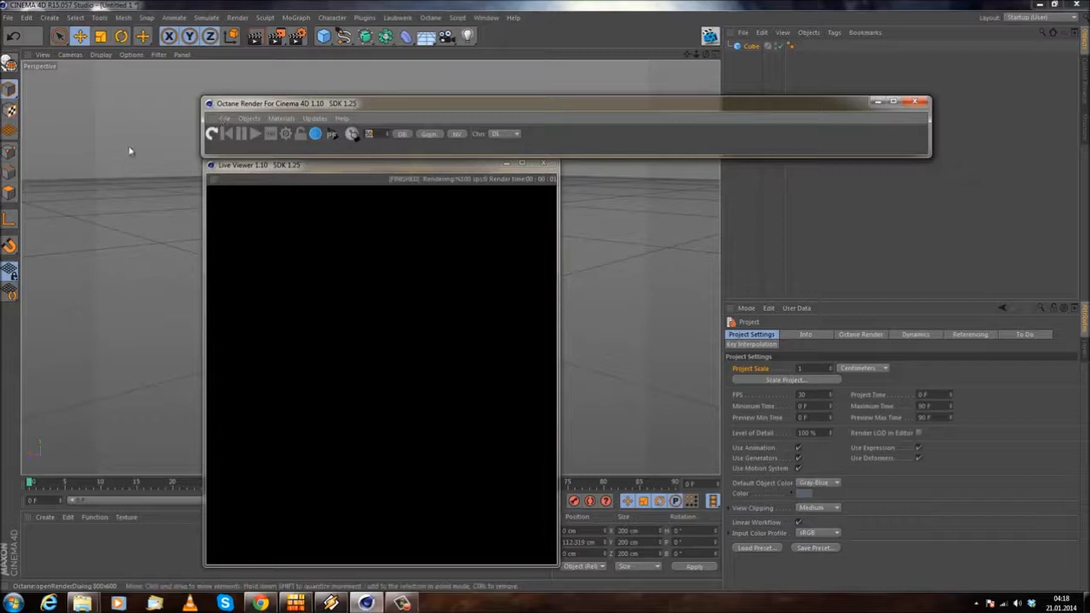
pyautogui.click(311, 109)
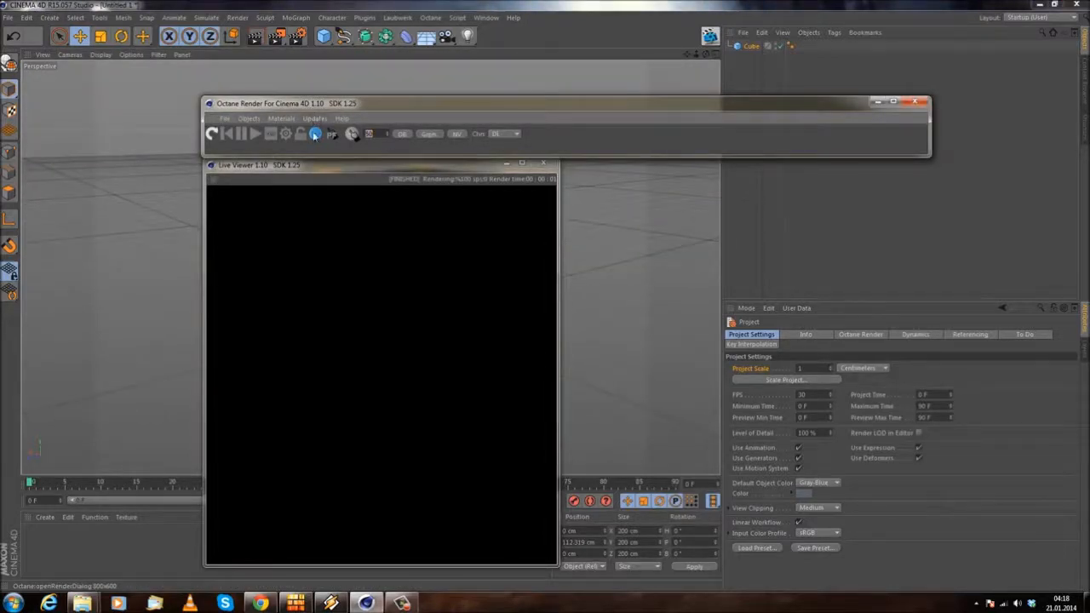
pyautogui.moveTo(313, 106)
pyautogui.mouseDown()
pyautogui.moveTo(387, 95)
pyautogui.moveTo(311, 101)
pyautogui.moveTo(319, 104)
pyautogui.mouseUp()
pyautogui.moveTo(231, 169); pyautogui.dragTo(228, 163)
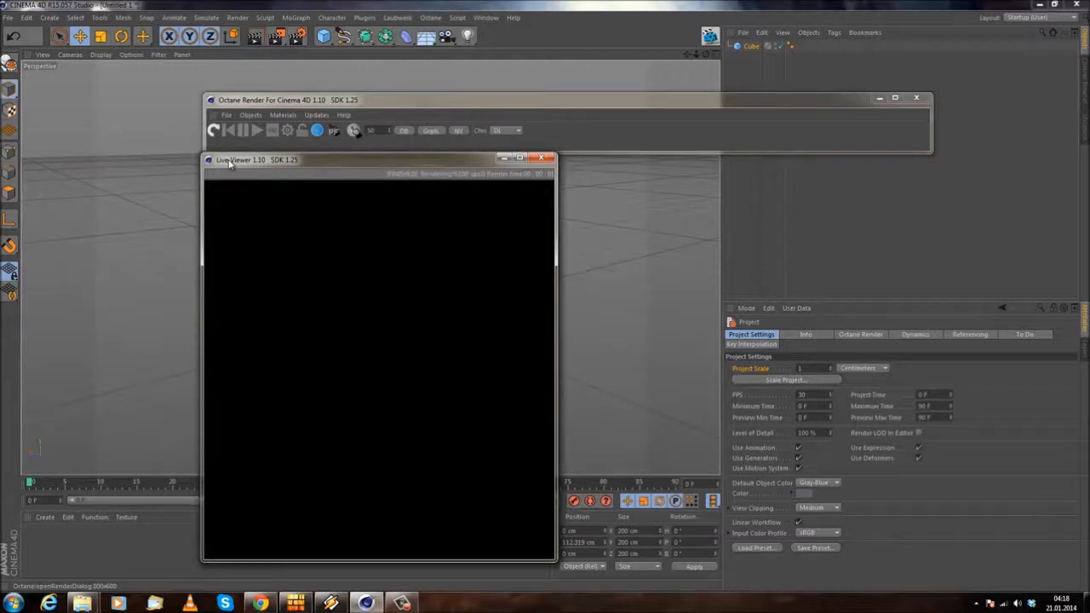
pyautogui.moveTo(318, 104)
pyautogui.mouseDown()
pyautogui.moveTo(306, 97)
pyautogui.moveTo(326, 86)
pyautogui.moveTo(314, 99)
pyautogui.mouseUp()
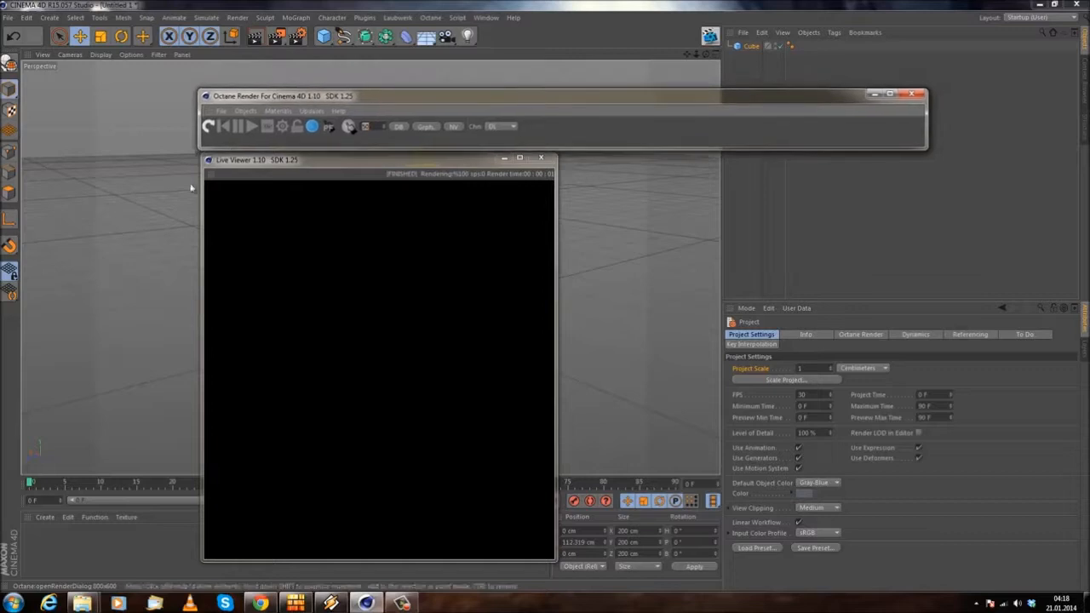
# Step: Dock the Live Viewer beside the perspective viewport and the Octane dialog above both, shrinking the dialog area to a thin strip
pyautogui.click(239, 173)
pyautogui.moveTo(228, 166); pyautogui.dragTo(226, 164)
pyautogui.click(287, 99)
pyautogui.moveTo(287, 101)
pyautogui.mouseDown()
pyautogui.moveTo(286, 91)
pyautogui.moveTo(284, 104)
pyautogui.mouseUp()
pyautogui.click(212, 175)
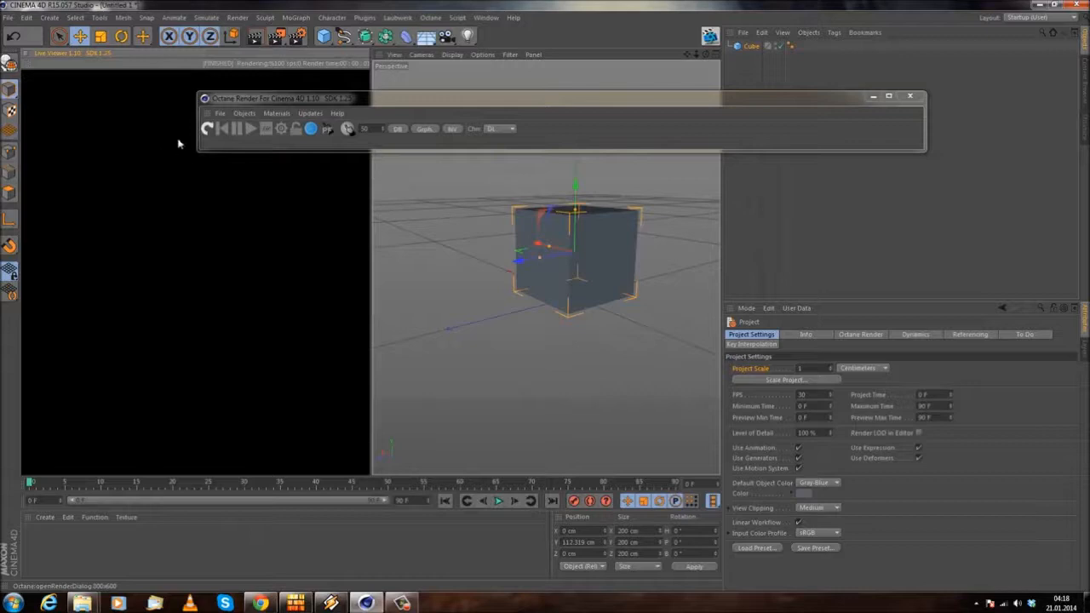
pyautogui.click(50, 54)
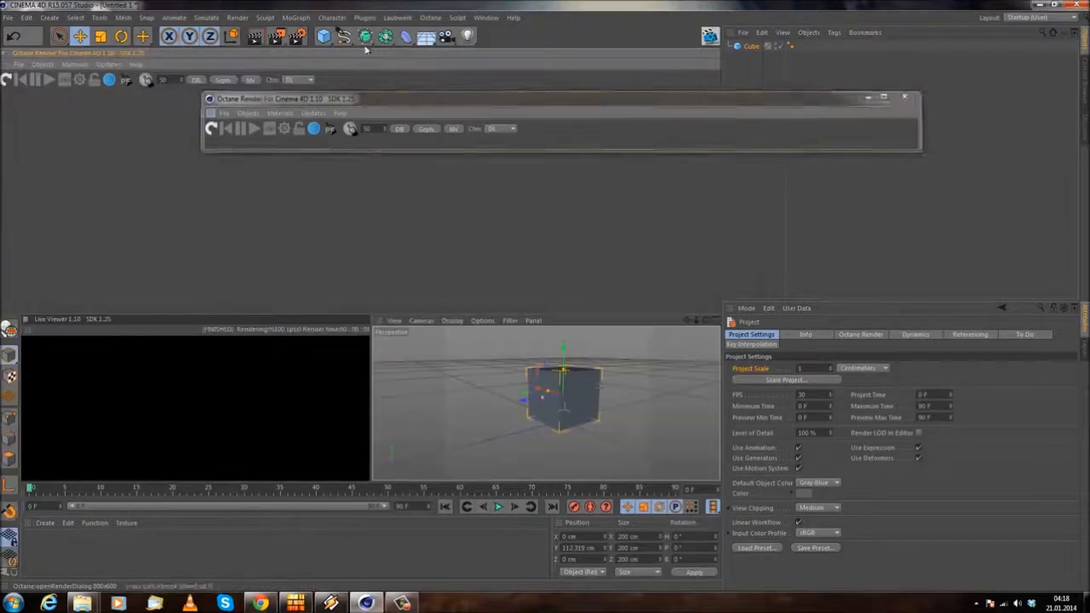
pyautogui.moveTo(354, 315); pyautogui.dragTo(354, 91)
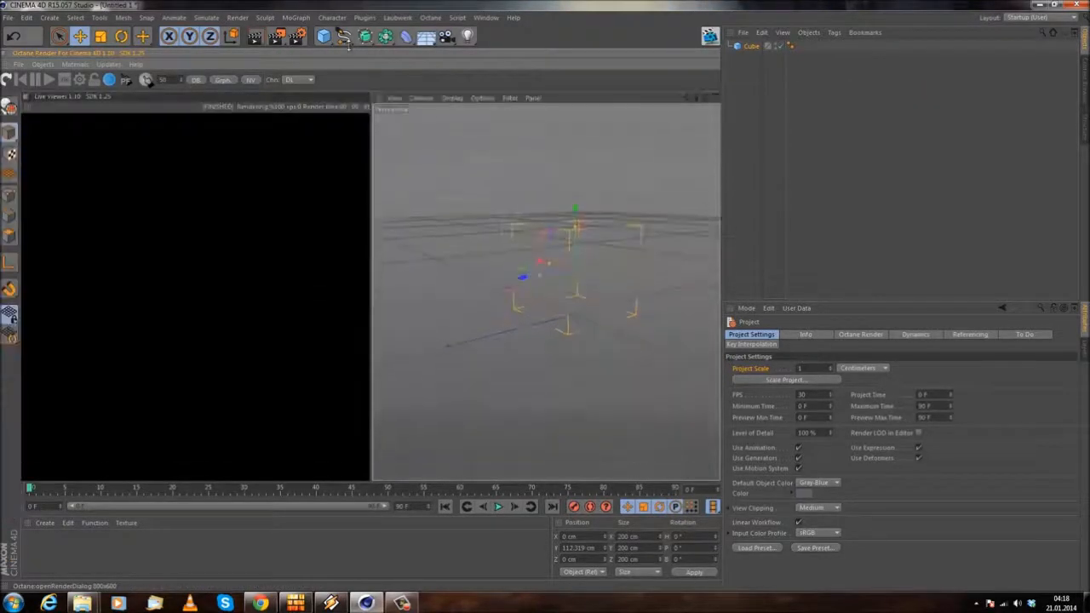
# Step: Create a new Octane Material from the C4doctane shaders
pyautogui.keyDown('alt'); pyautogui.moveTo(585, 379); pyautogui.dragTo(557, 335); pyautogui.keyUp('alt')
pyautogui.keyDown('alt'); pyautogui.moveTo(587, 226); pyautogui.dragTo(511, 262, button='middle'); pyautogui.keyUp('alt')
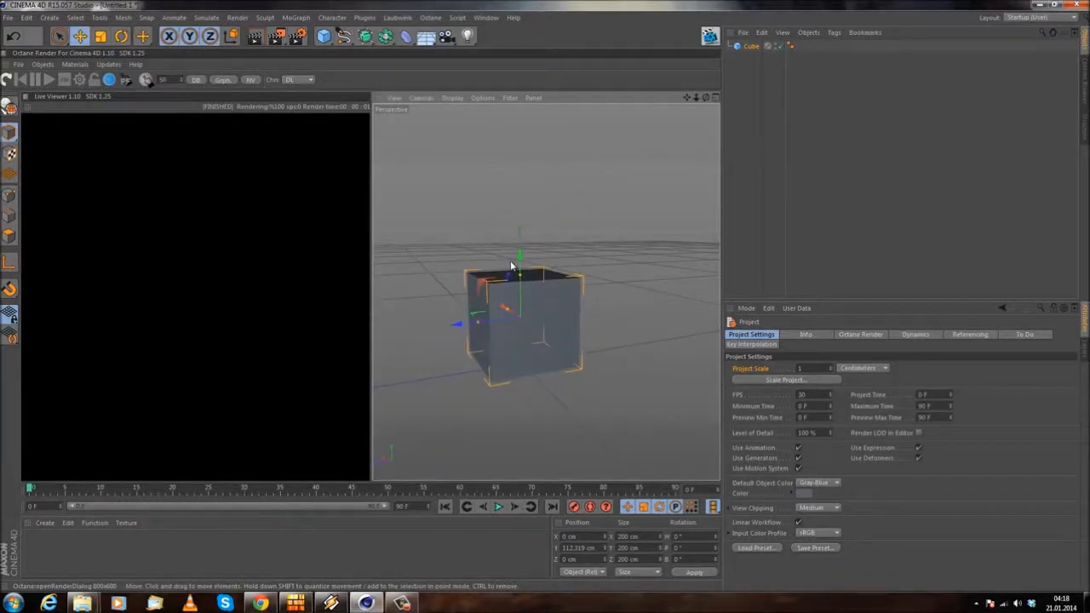
pyautogui.keyDown('alt'); pyautogui.moveTo(509, 229); pyautogui.dragTo(442, 354); pyautogui.keyUp('alt')
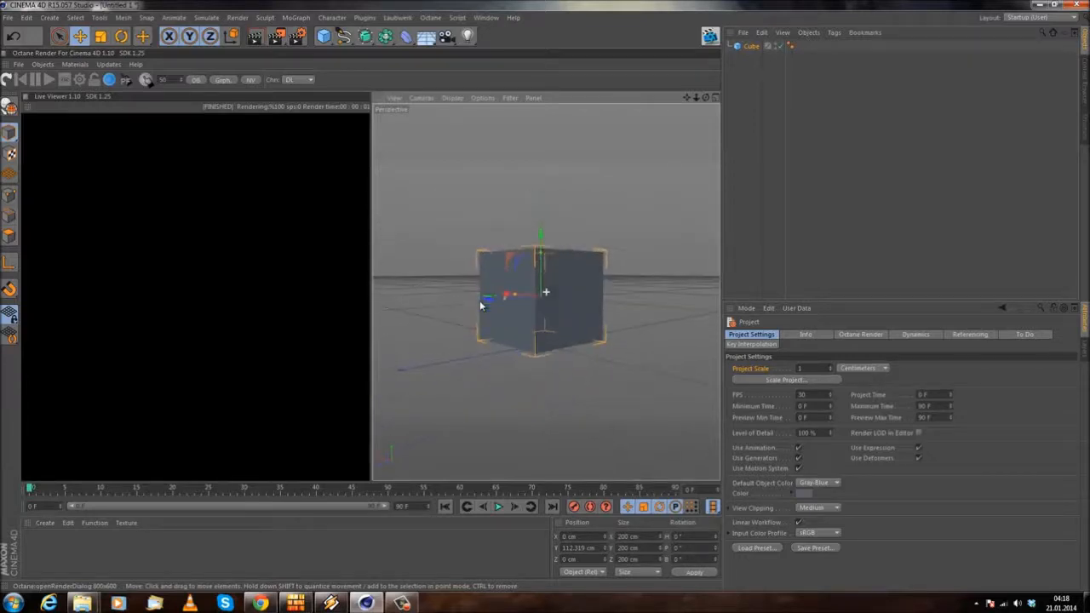
pyautogui.click(44, 523)
pyautogui.moveTo(78, 444)
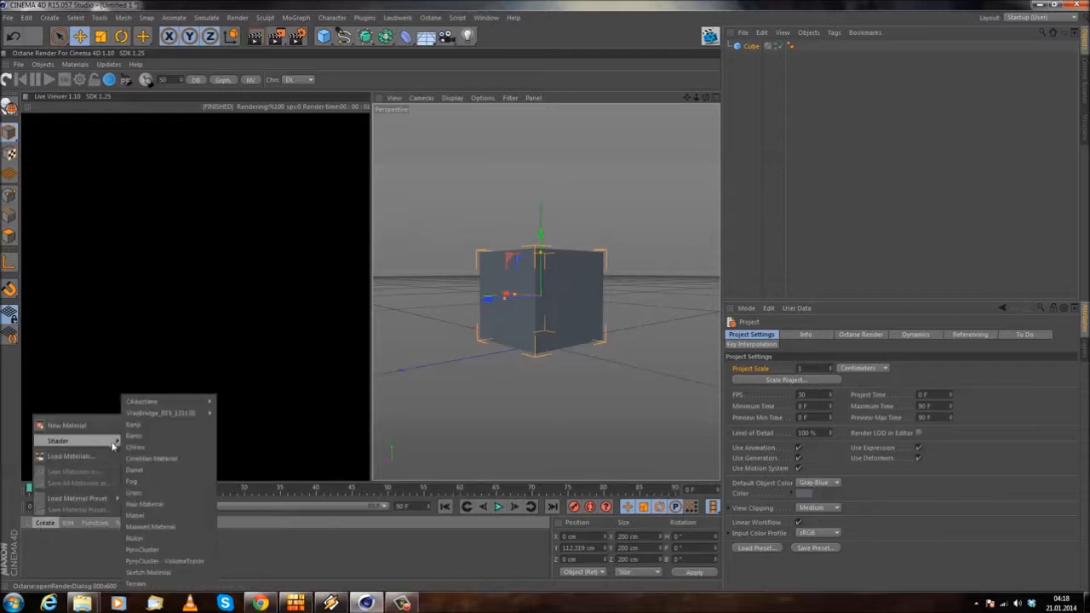
pyautogui.moveTo(189, 411)
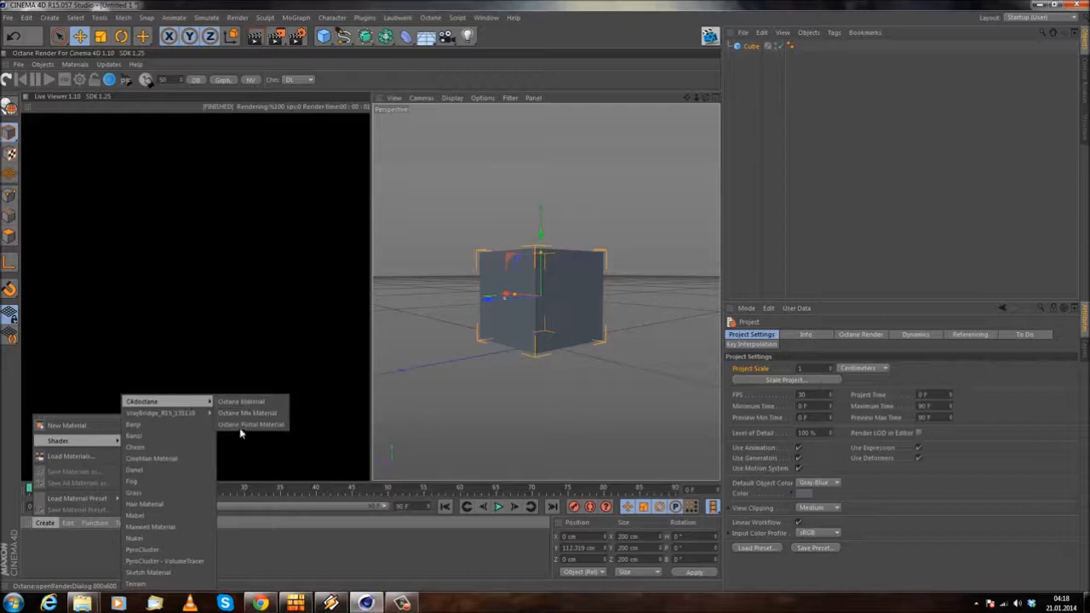
pyautogui.click(249, 401)
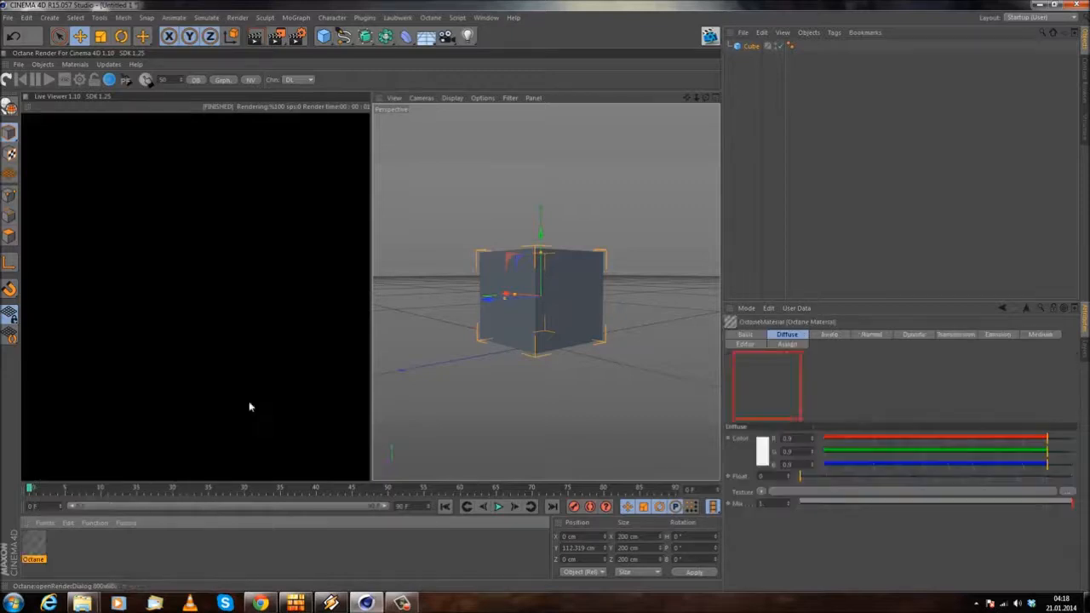
# Step: Open the new Octane material in the Material Editor and move the editor window away from the Live Viewer
pyautogui.keyDown('alt'); pyautogui.moveTo(663, 328); pyautogui.dragTo(619, 312); pyautogui.keyUp('alt')
pyautogui.keyDown('alt'); pyautogui.moveTo(619, 311); pyautogui.dragTo(518, 330, button='middle'); pyautogui.keyUp('alt')
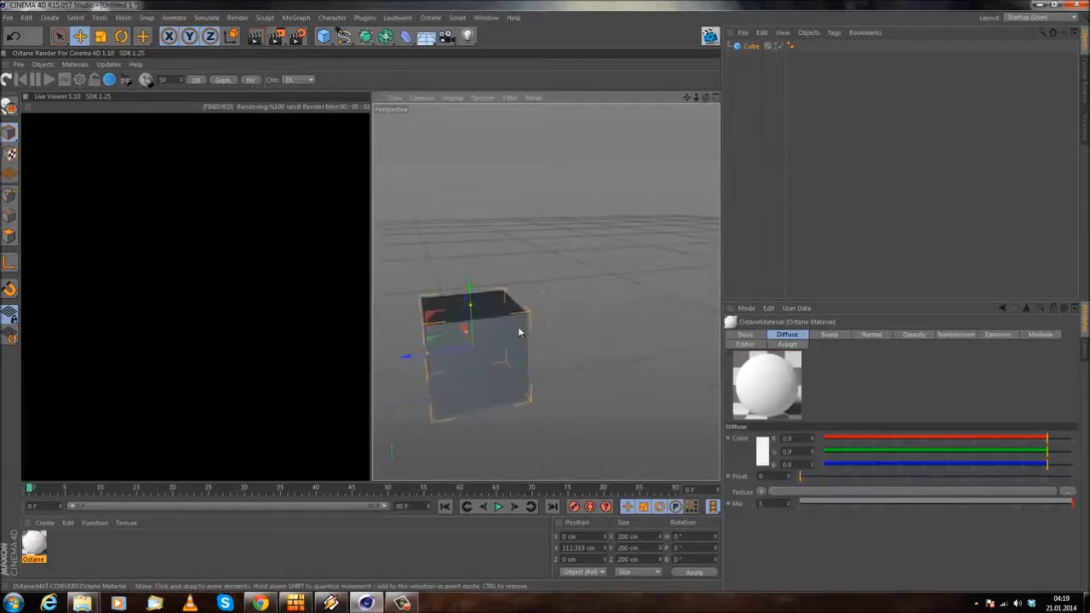
pyautogui.keyDown('alt'); pyautogui.moveTo(518, 331); pyautogui.dragTo(479, 315); pyautogui.keyUp('alt')
pyautogui.keyDown('alt'); pyautogui.moveTo(480, 314); pyautogui.dragTo(495, 252, button='middle'); pyautogui.keyUp('alt')
pyautogui.moveTo(495, 253)
pyautogui.keyDown('alt'); pyautogui.mouseDown()
pyautogui.moveTo(484, 297)
pyautogui.moveTo(490, 254)
pyautogui.mouseUp(); pyautogui.keyUp('alt')
pyautogui.click(24, 549)
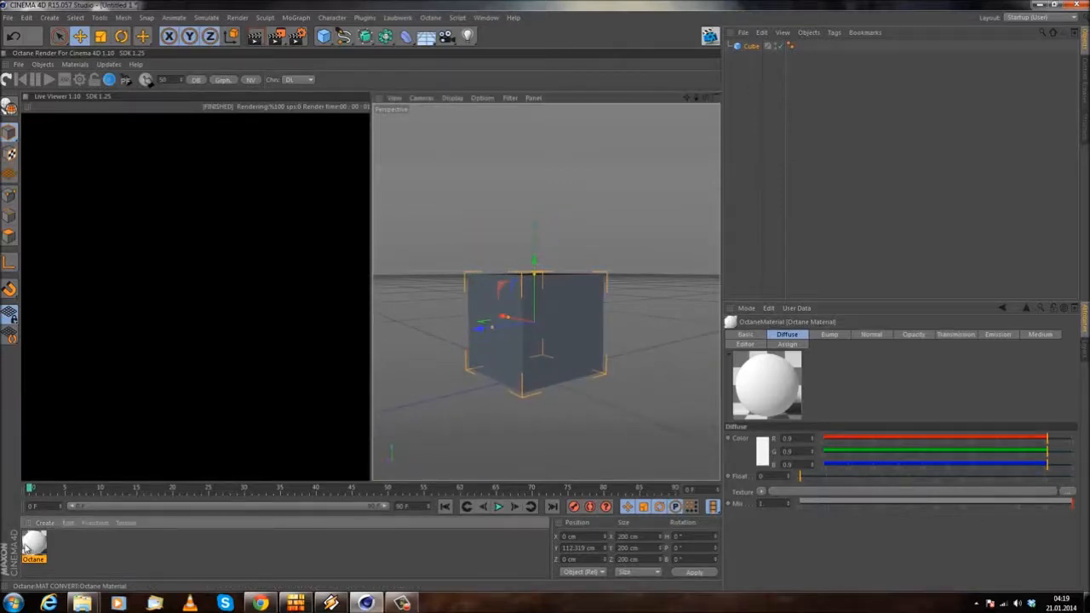
pyautogui.doubleClick(29, 547)
pyautogui.moveTo(308, 81); pyautogui.dragTo(738, 115)
# Step: Try the Specular material type on the Octane material, and switch it to Glossy
pyautogui.click(630, 230)
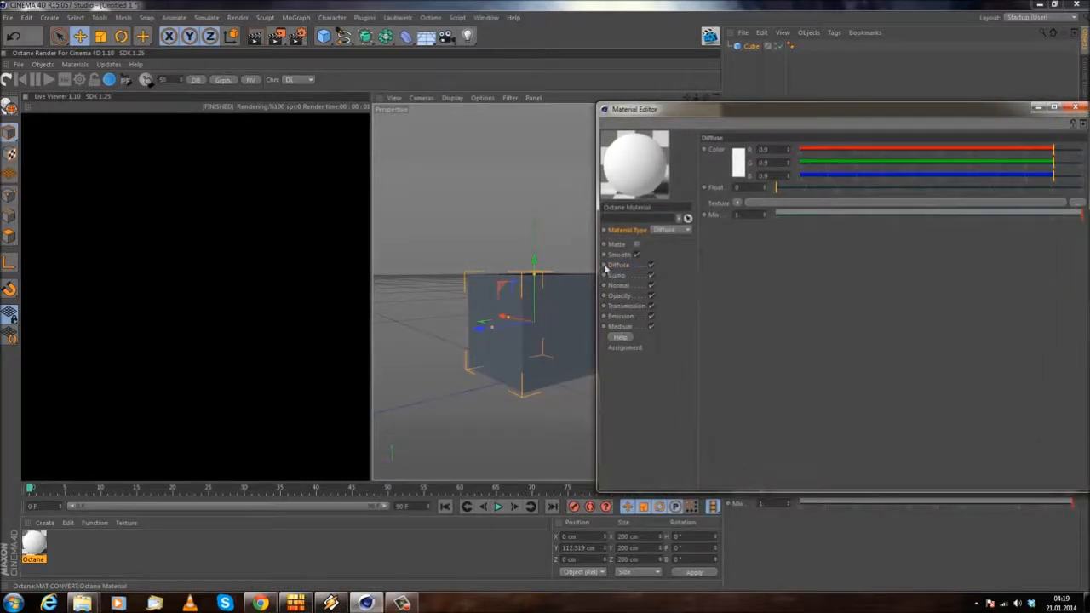
pyautogui.click(681, 231)
pyautogui.click(675, 249)
pyautogui.click(664, 231)
pyautogui.click(654, 264)
pyautogui.moveTo(682, 116)
pyautogui.mouseDown()
pyautogui.moveTo(90, 128)
pyautogui.moveTo(196, 145)
pyautogui.moveTo(682, 127)
pyautogui.mouseUp()
pyautogui.click(647, 240)
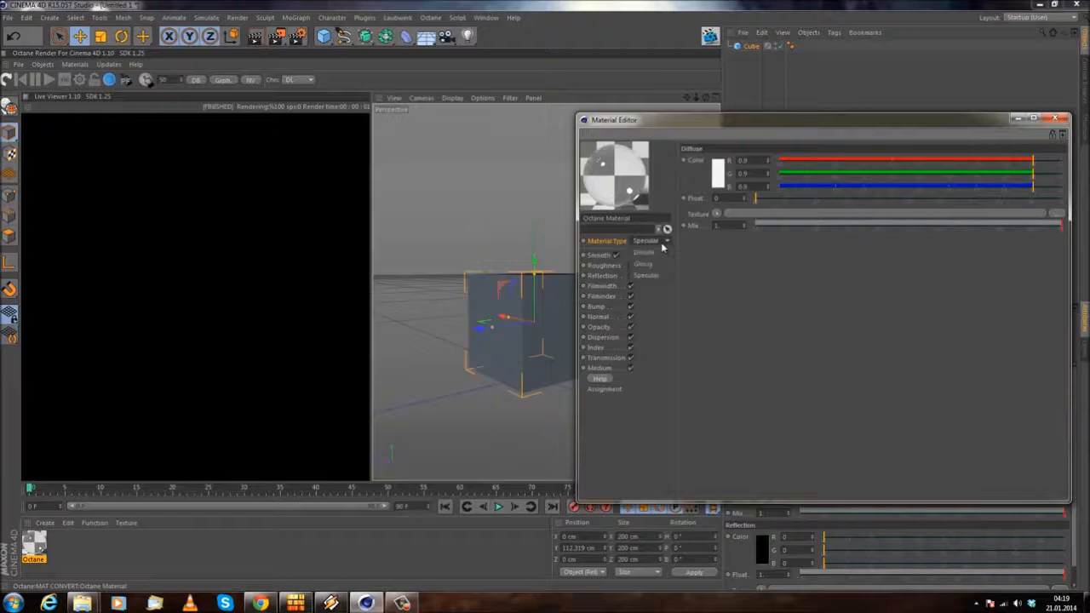
pyautogui.click(652, 265)
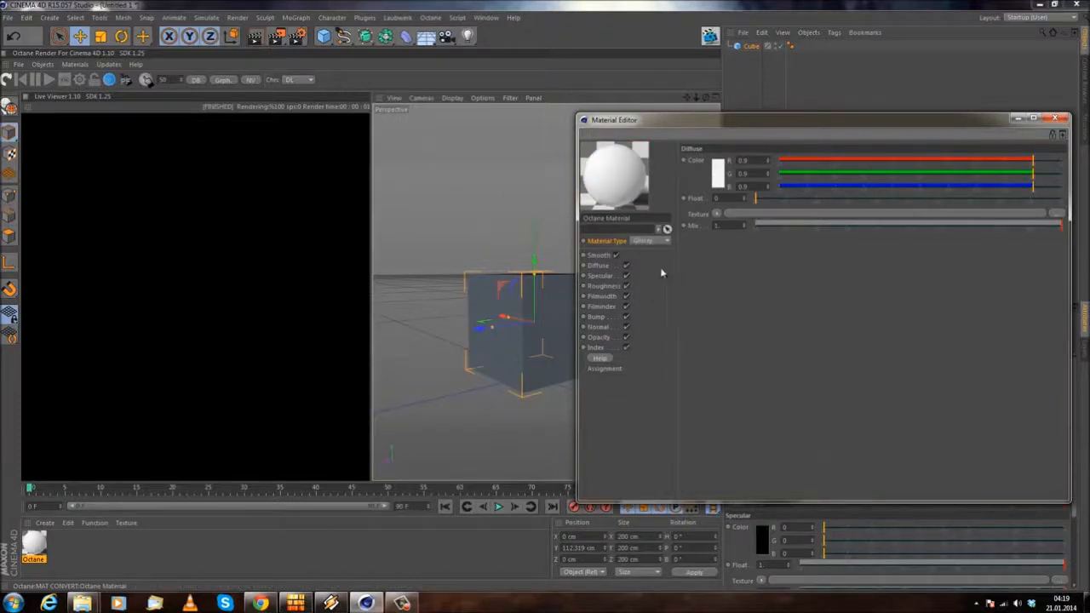
# Step: Switch the Octane material's type back to Diffuse
pyautogui.keyDown('alt'); pyautogui.moveTo(508, 238); pyautogui.dragTo(465, 365); pyautogui.keyUp('alt')
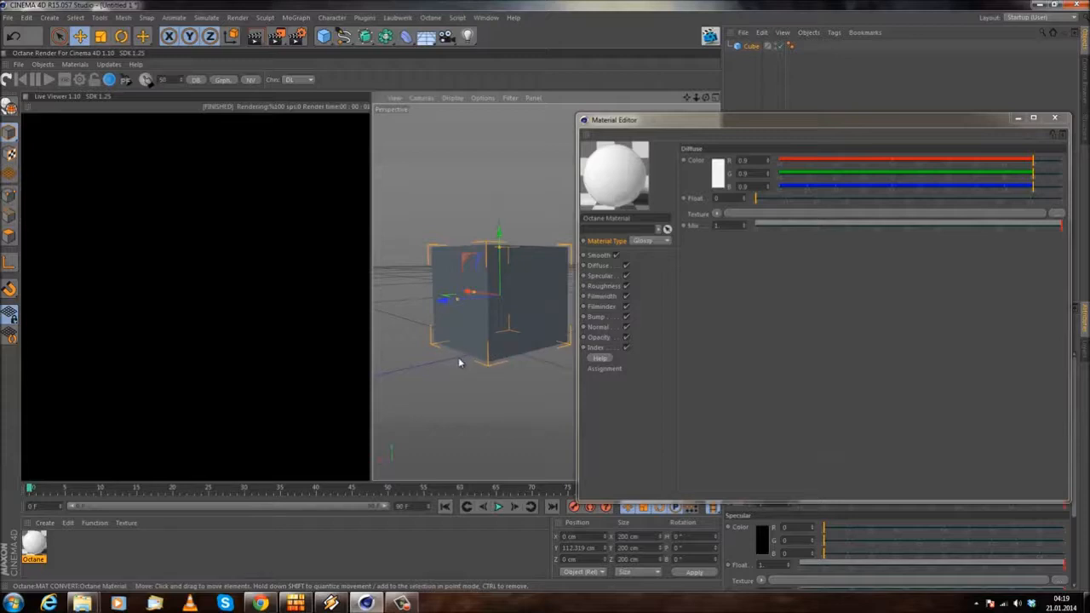
pyautogui.keyDown('alt'); pyautogui.moveTo(485, 202); pyautogui.dragTo(433, 227); pyautogui.keyUp('alt')
pyautogui.click(650, 242)
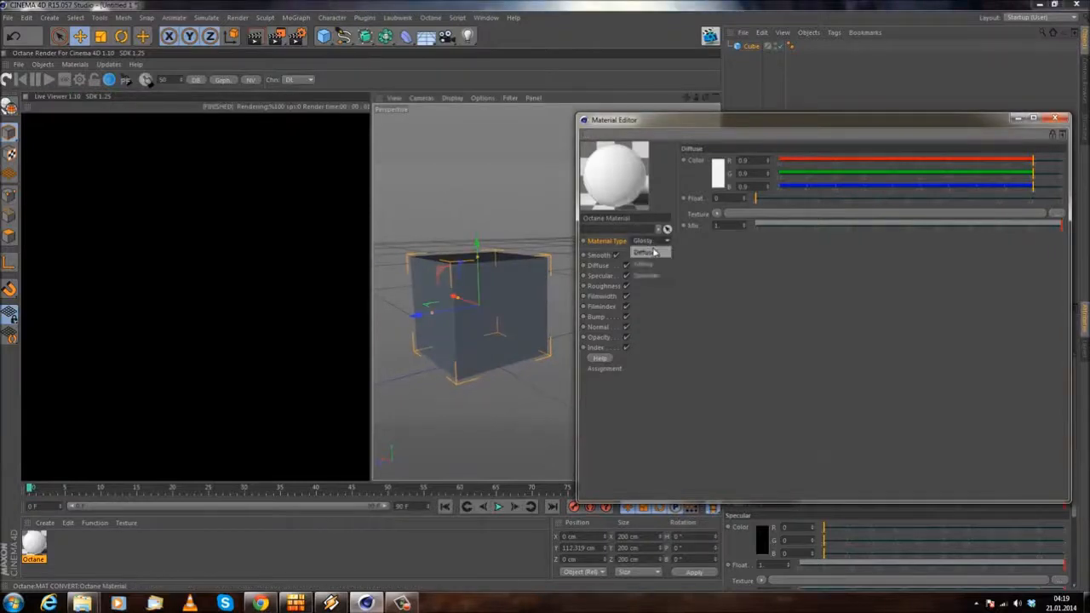
pyautogui.click(644, 245)
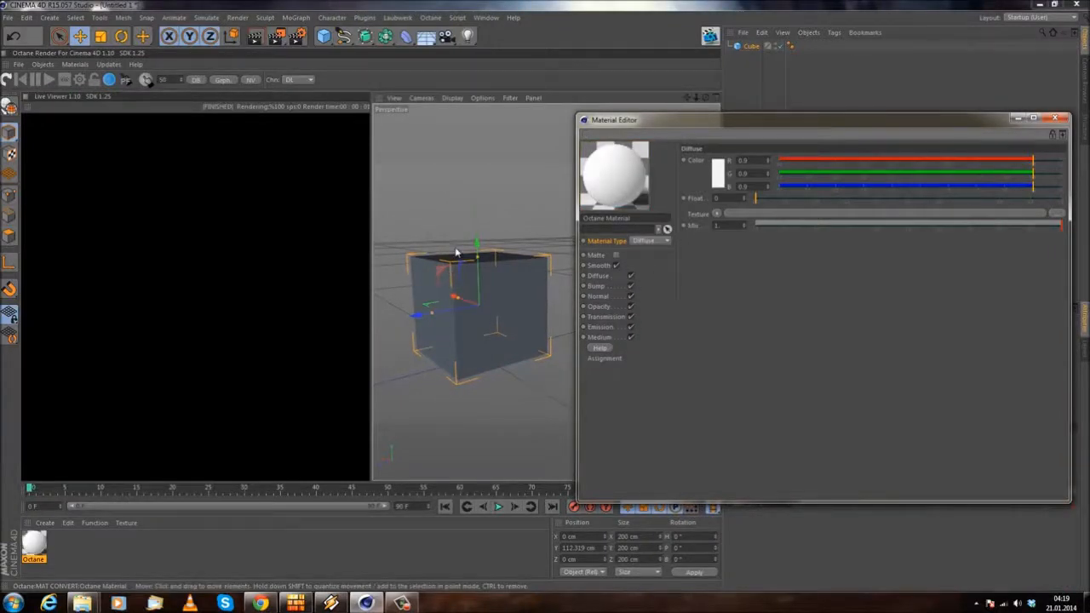
# Step: Set the Octane material's type to Glossy and assign the material to the cube
pyautogui.keyDown('alt'); pyautogui.moveTo(436, 197); pyautogui.dragTo(452, 256); pyautogui.keyUp('alt')
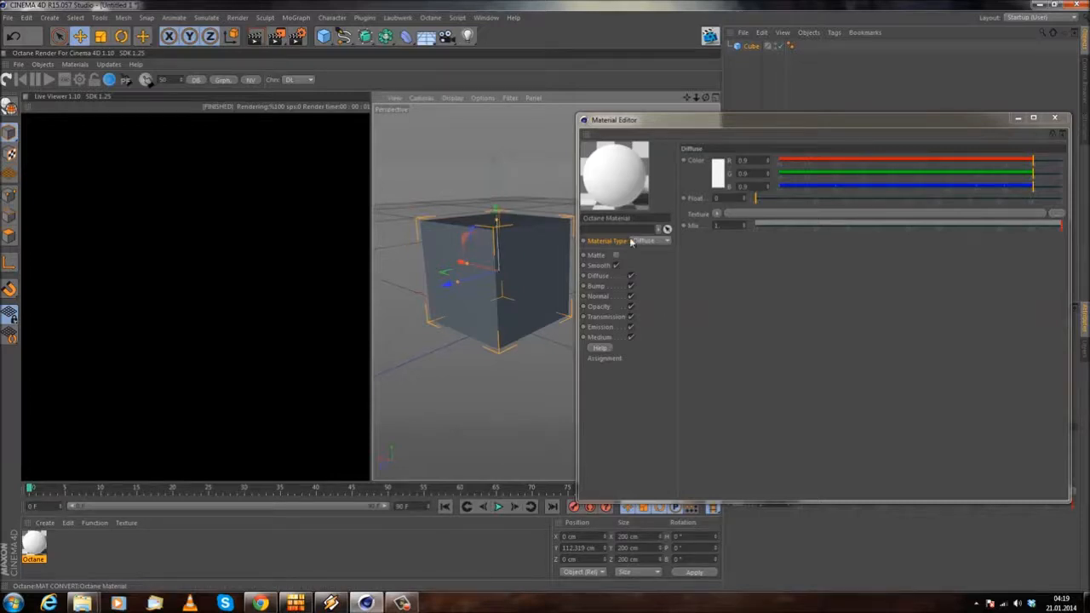
pyautogui.click(472, 178)
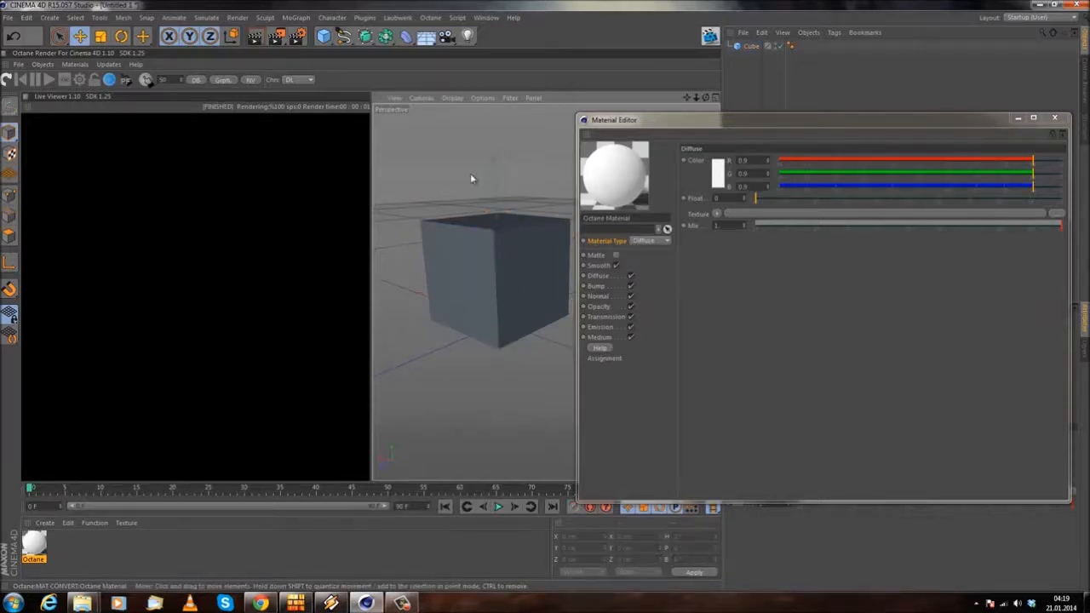
pyautogui.moveTo(465, 224)
pyautogui.keyDown('alt'); pyautogui.mouseDown()
pyautogui.moveTo(450, 195)
pyautogui.moveTo(446, 215)
pyautogui.mouseUp(); pyautogui.keyUp('alt')
pyautogui.click(647, 240)
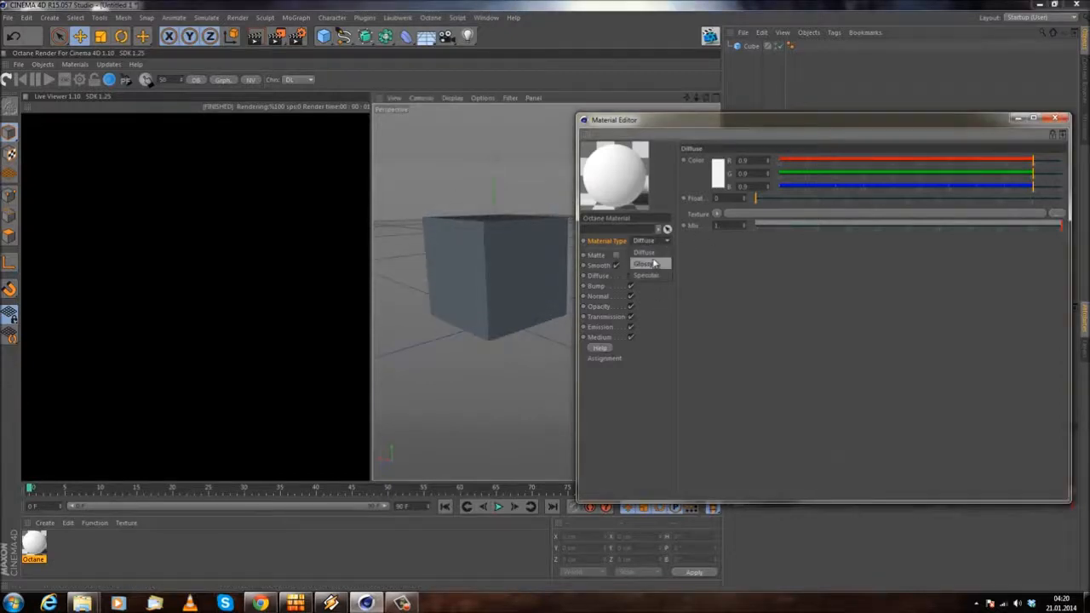
pyautogui.click(657, 265)
pyautogui.moveTo(34, 549); pyautogui.dragTo(753, 48)
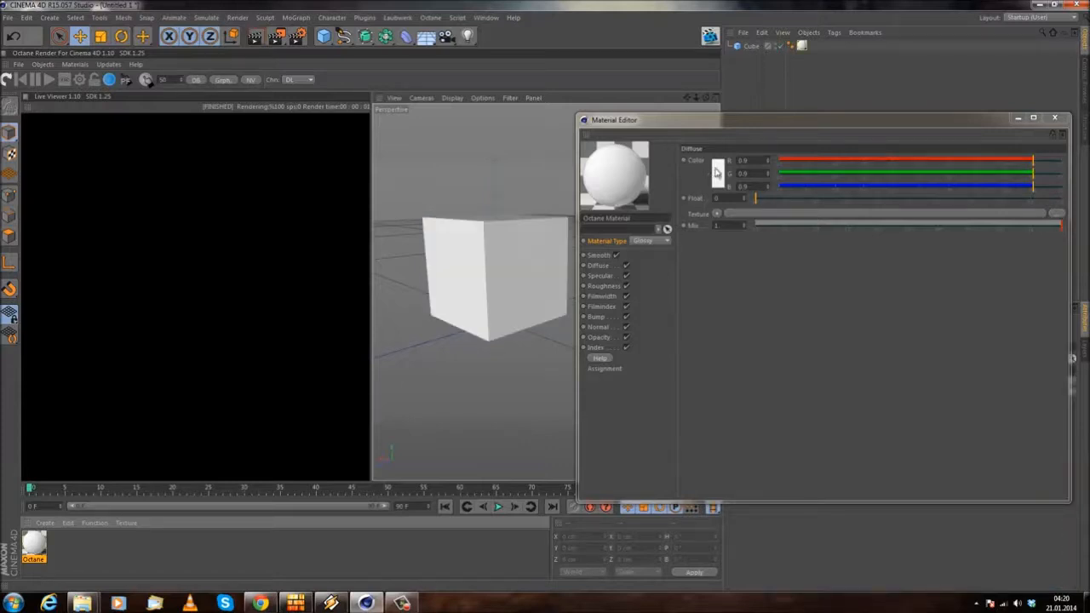
# Step: Set the material's diffuse color to red with R 1, G 0.01 and B 0.01
pyautogui.click(718, 173)
pyautogui.moveTo(711, 146); pyautogui.dragTo(718, 134)
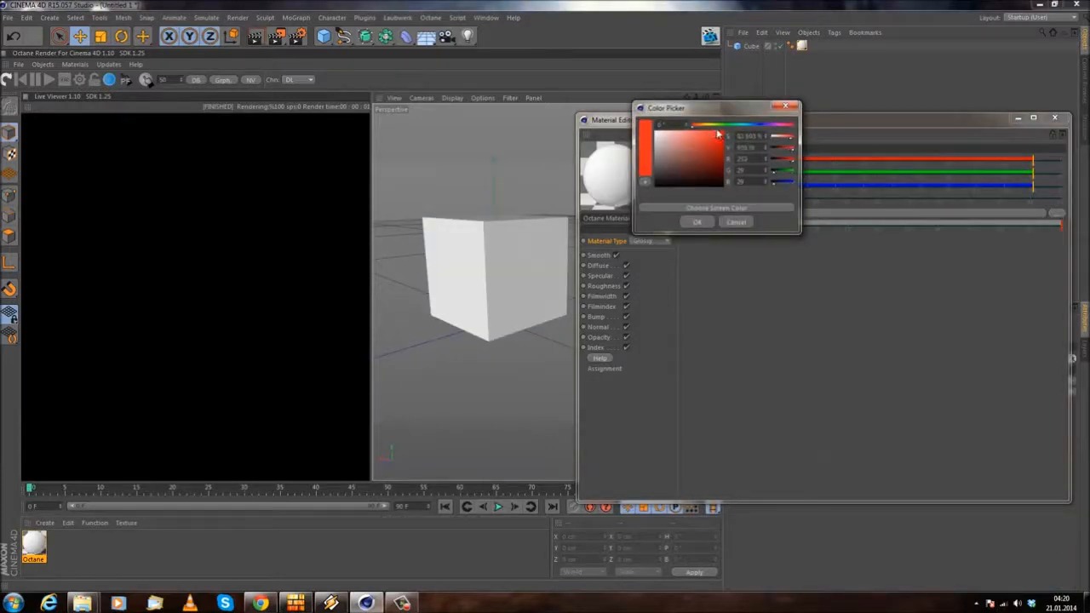
pyautogui.click(697, 222)
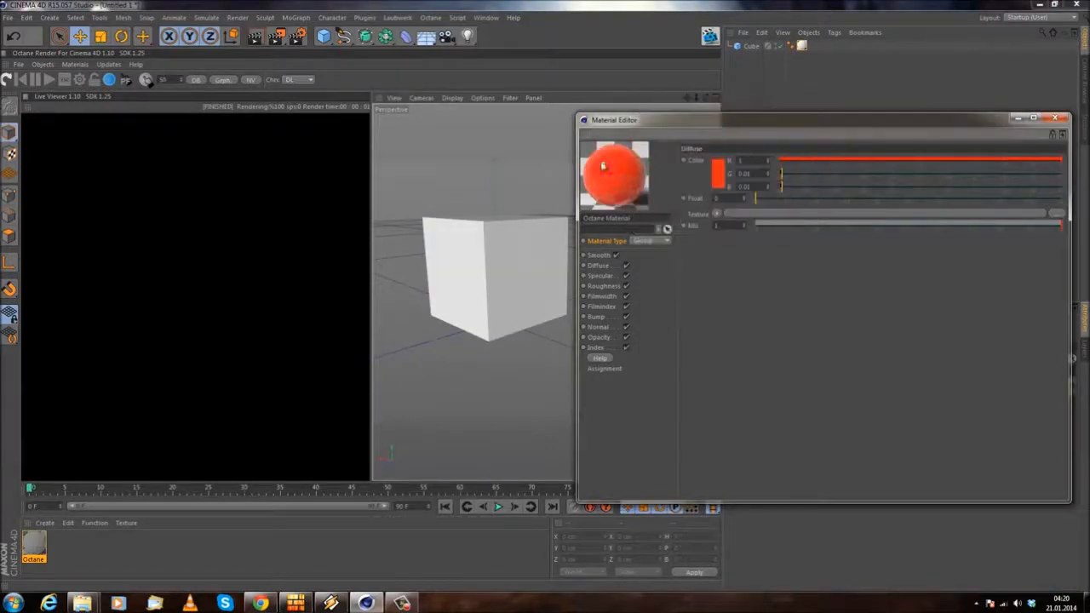
# Step: Start the live render of the cube and minimize the Material Editor to free the viewport
pyautogui.click(5, 82)
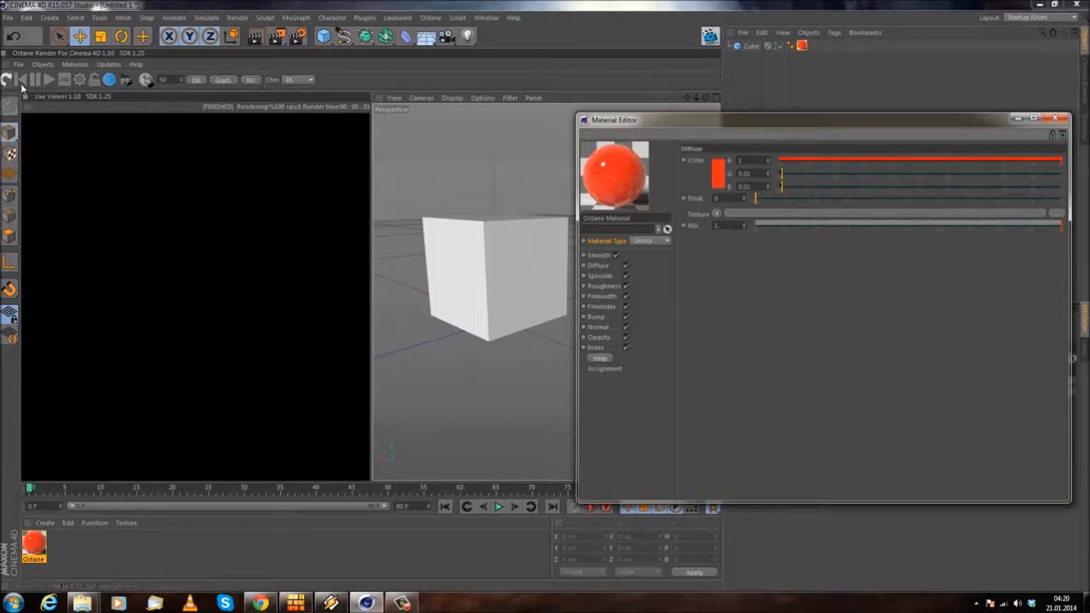
pyautogui.keyDown('alt'); pyautogui.moveTo(449, 340); pyautogui.dragTo(467, 243); pyautogui.keyUp('alt')
pyautogui.moveTo(643, 130); pyautogui.dragTo(475, 183)
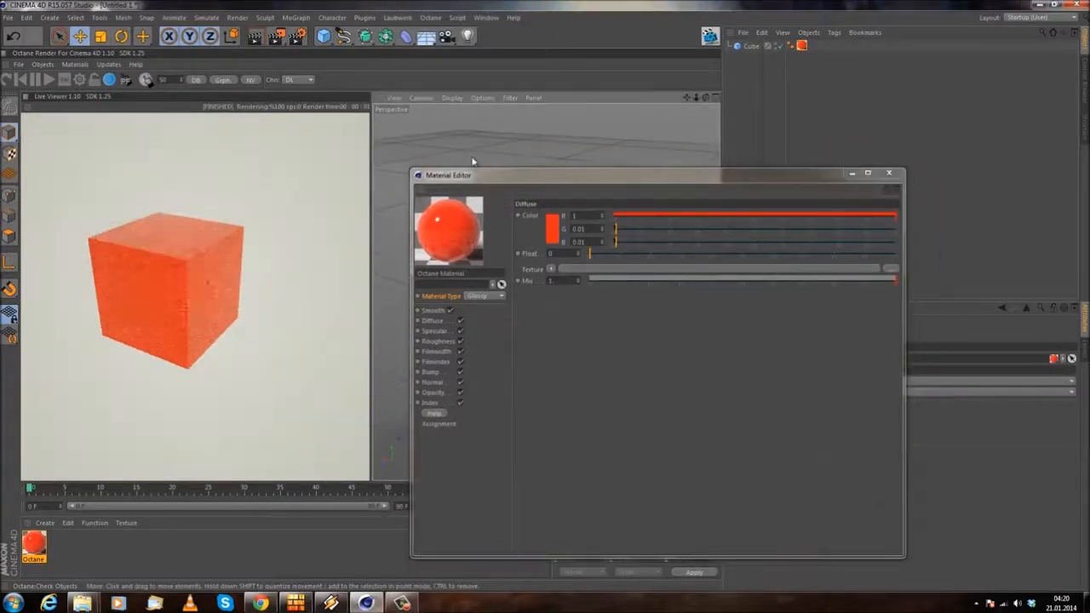
pyautogui.click(851, 173)
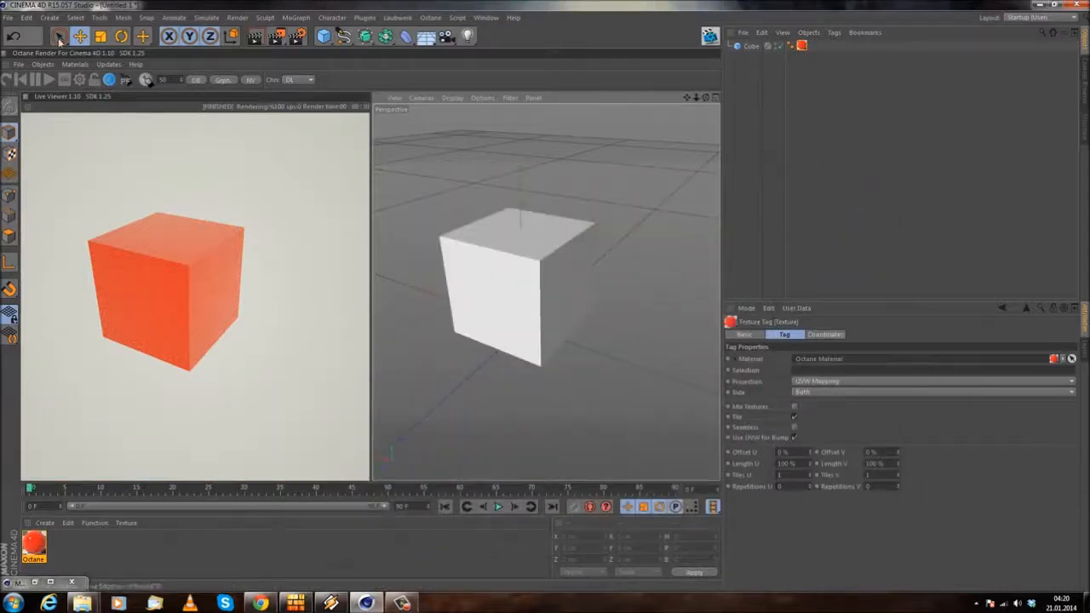
# Step: Add an HDRI Environment to the scene and show its environment tag settings
pyautogui.click(42, 64)
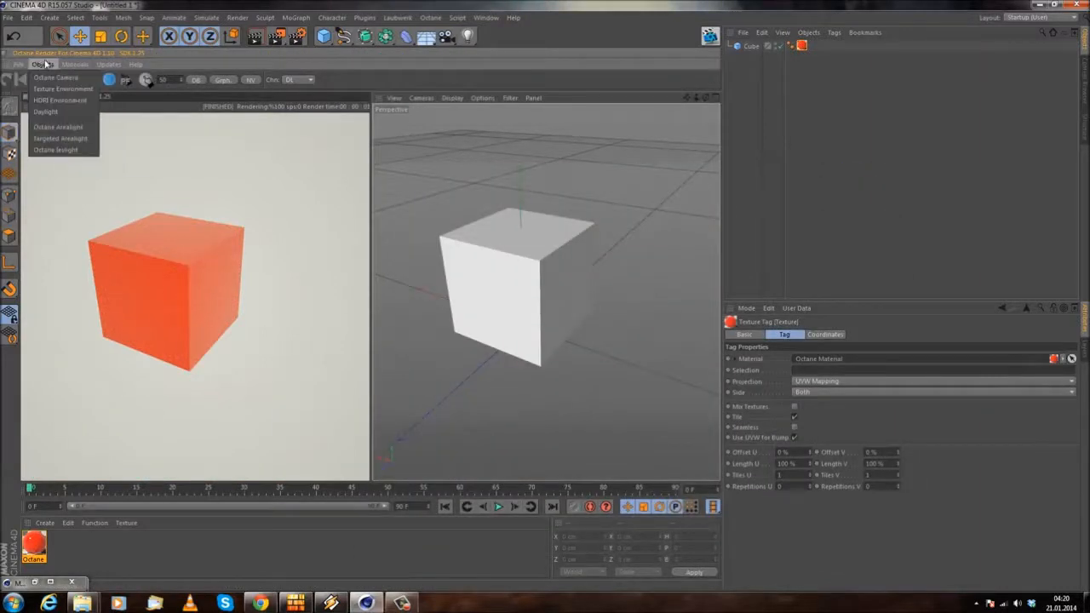
pyautogui.click(80, 102)
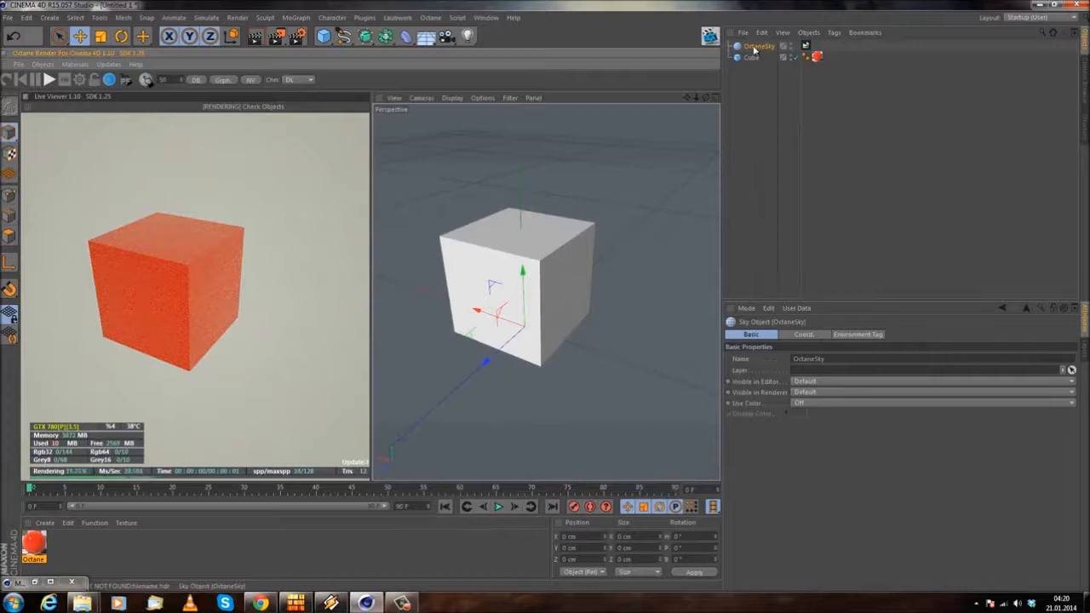
pyautogui.click(806, 46)
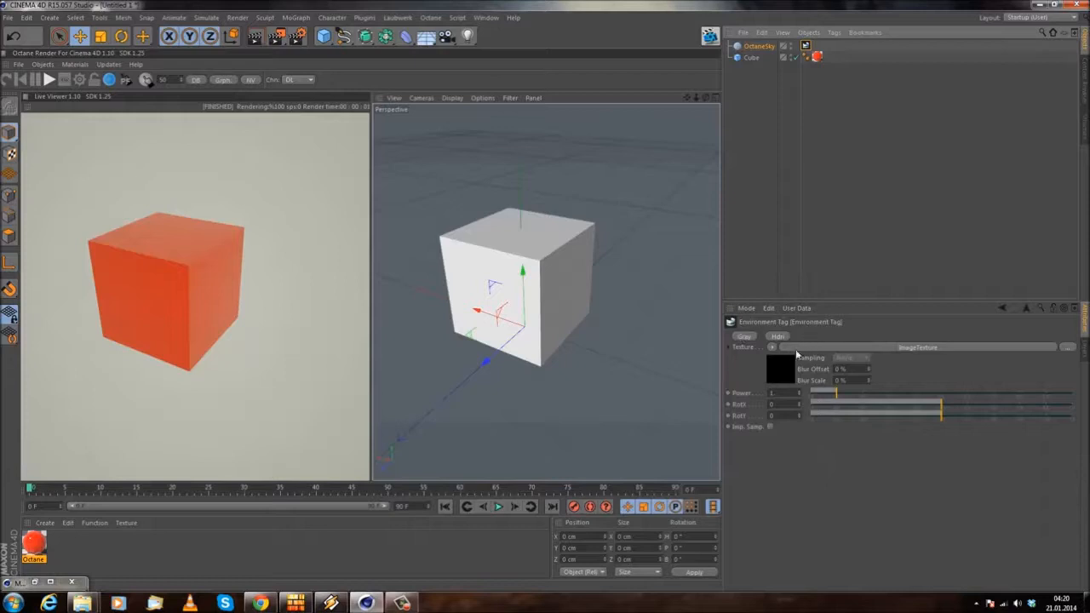
# Step: Load fin4_Ref.exr from the Old_Industrial_Hall folder as the environment tag's image texture
pyautogui.click(918, 347)
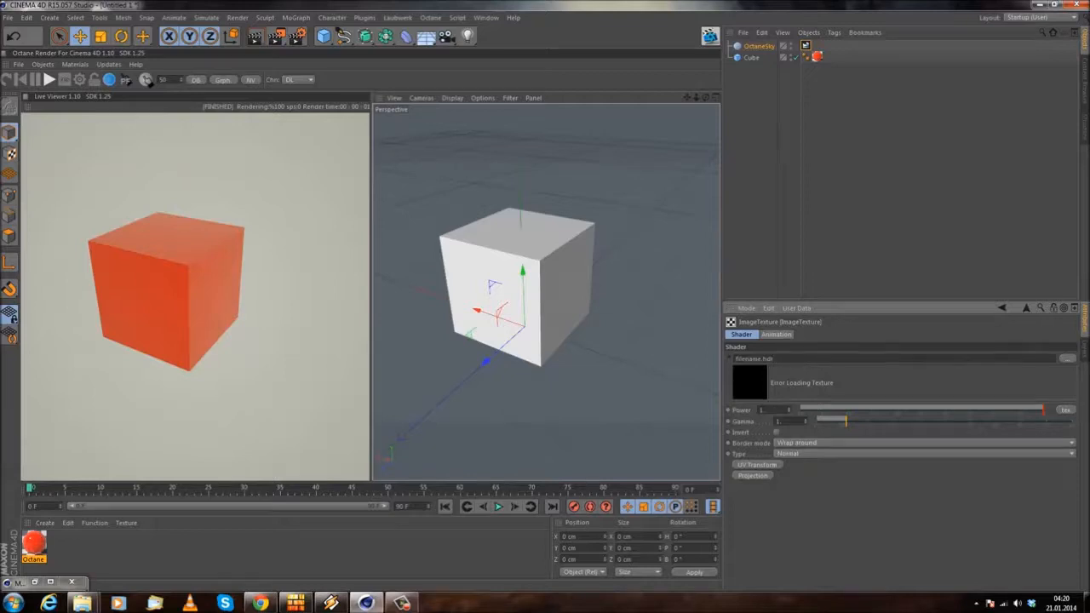
pyautogui.click(1068, 363)
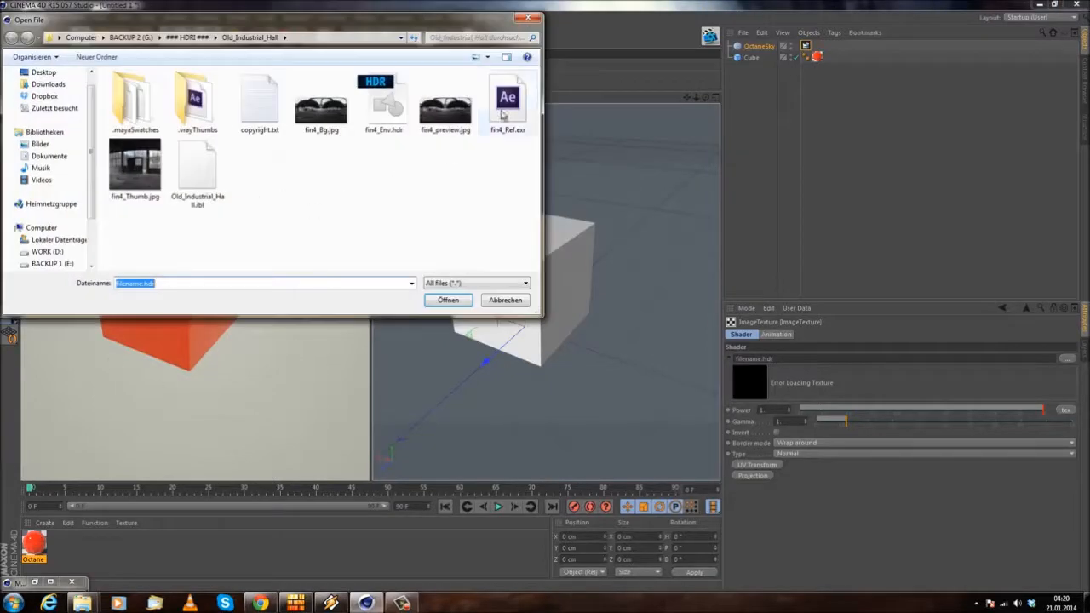
pyautogui.click(507, 102)
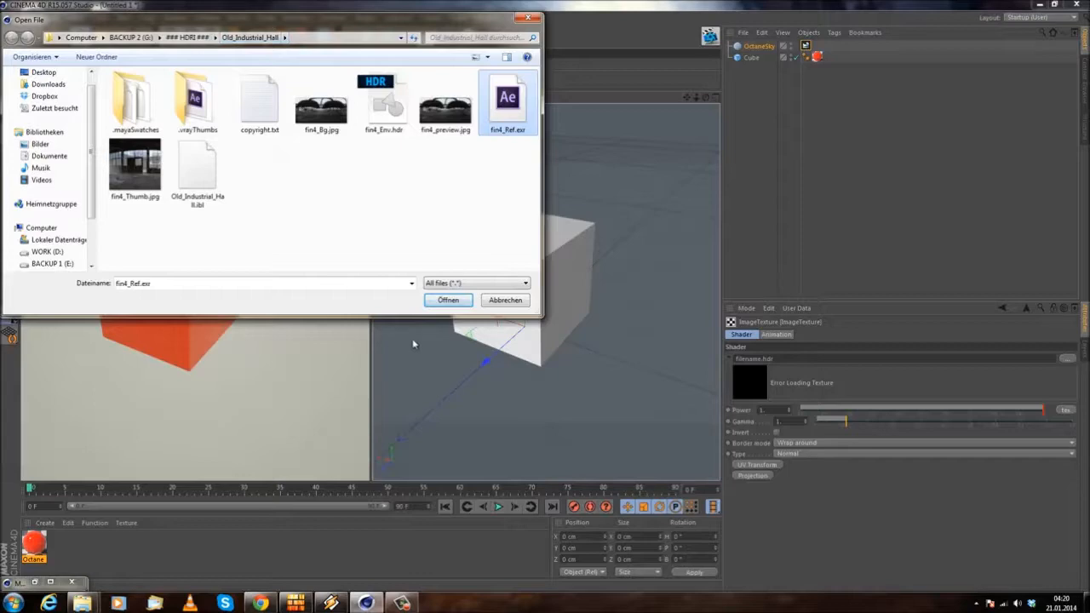
pyautogui.click(458, 306)
pyautogui.click(619, 342)
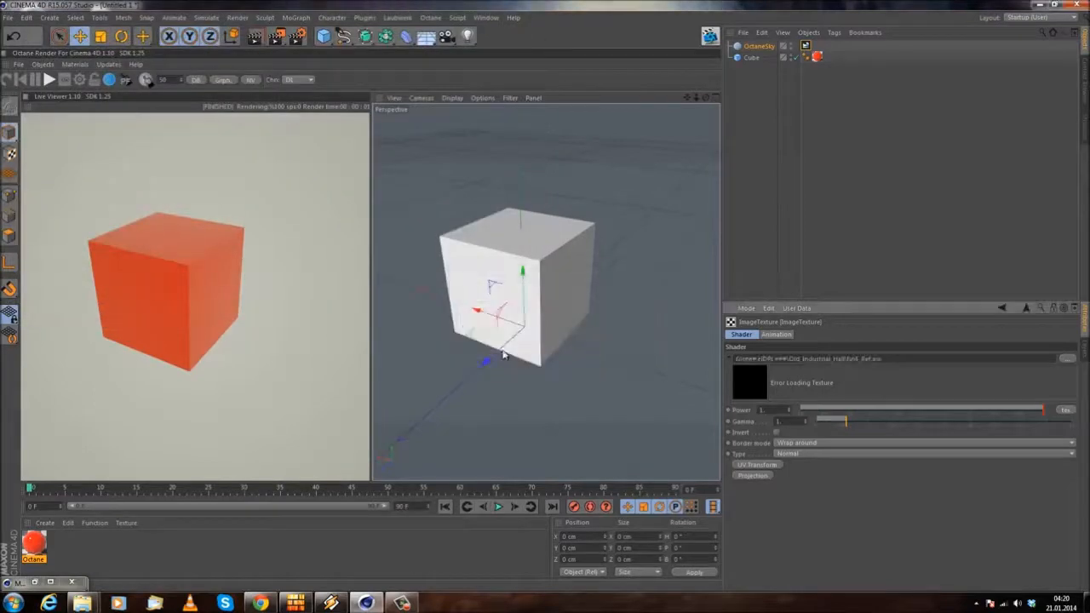
# Step: Reopen the red Octane material in the Material Editor and disable its Smooth option
pyautogui.keyDown('alt'); pyautogui.moveTo(433, 342); pyautogui.dragTo(442, 284); pyautogui.keyUp('alt')
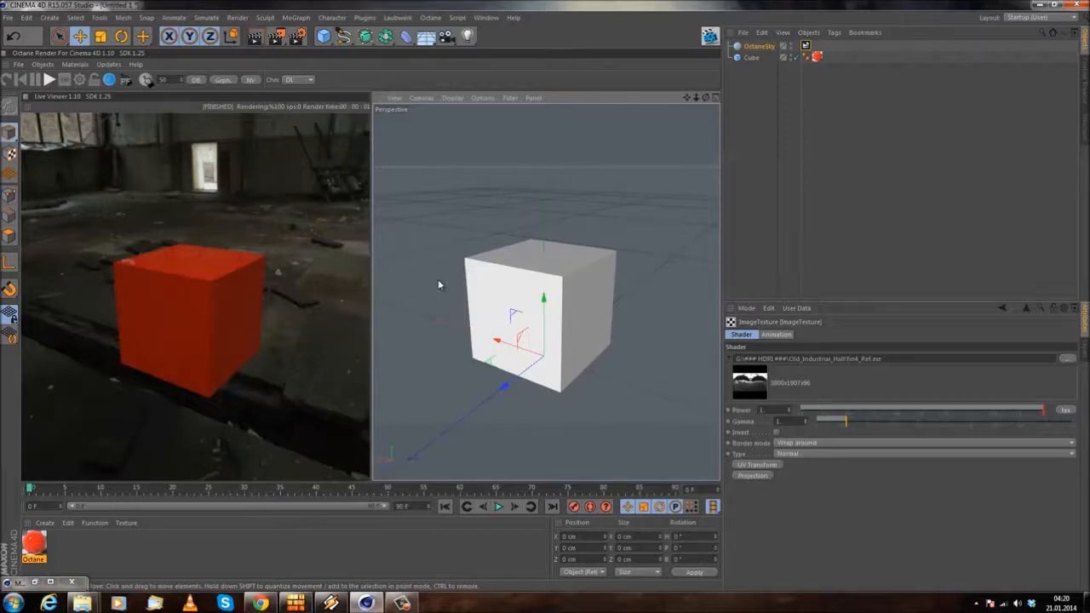
pyautogui.keyDown('alt'); pyautogui.moveTo(451, 293); pyautogui.dragTo(525, 359); pyautogui.keyUp('alt')
pyautogui.scroll(4, 530, 286)
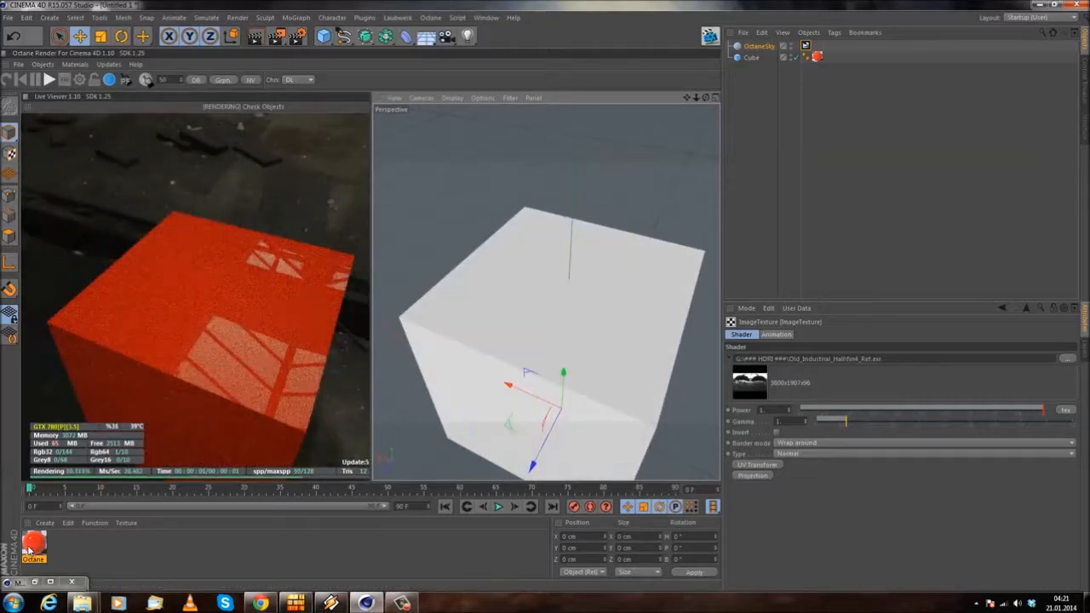
pyautogui.doubleClick(34, 545)
pyautogui.moveTo(486, 177); pyautogui.dragTo(643, 126)
pyautogui.click(608, 256)
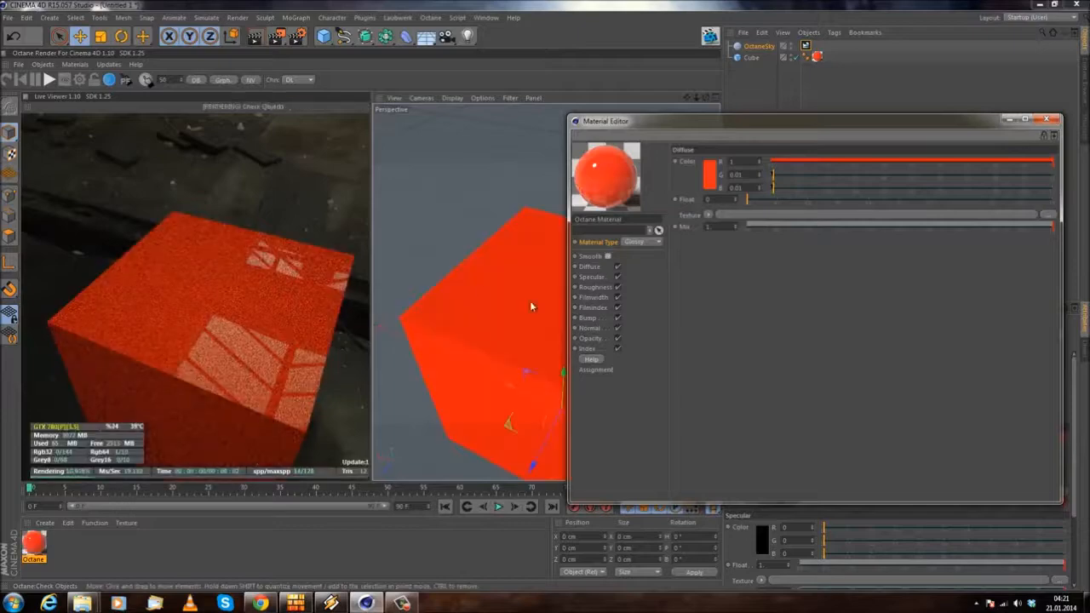
pyautogui.keyDown('alt'); pyautogui.moveTo(441, 349); pyautogui.dragTo(472, 361); pyautogui.keyUp('alt')
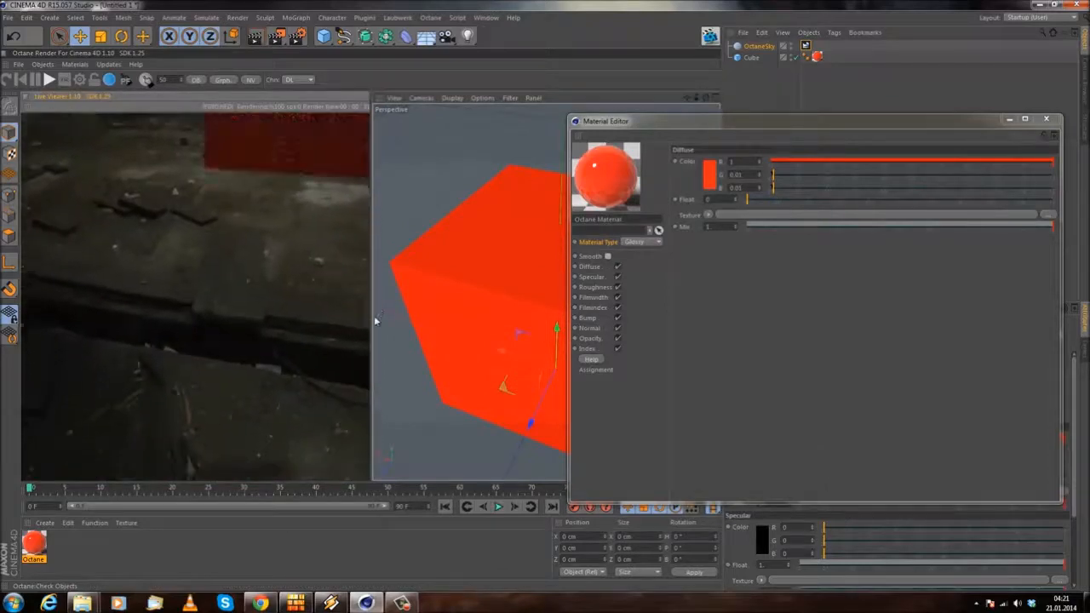
# Step: Inspect the cube from several angles with Smooth off and on, leaving the material's Smooth option enabled
pyautogui.keyDown('alt'); pyautogui.moveTo(377, 336); pyautogui.dragTo(502, 300); pyautogui.keyUp('alt')
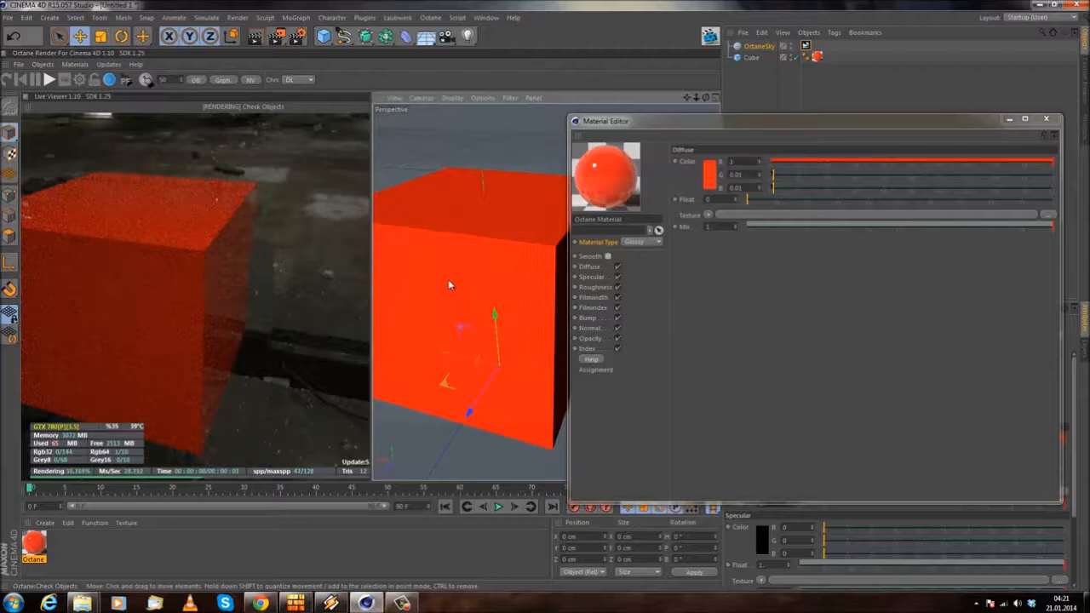
pyautogui.keyDown('alt'); pyautogui.moveTo(452, 282); pyautogui.dragTo(471, 303, button='middle'); pyautogui.keyUp('alt')
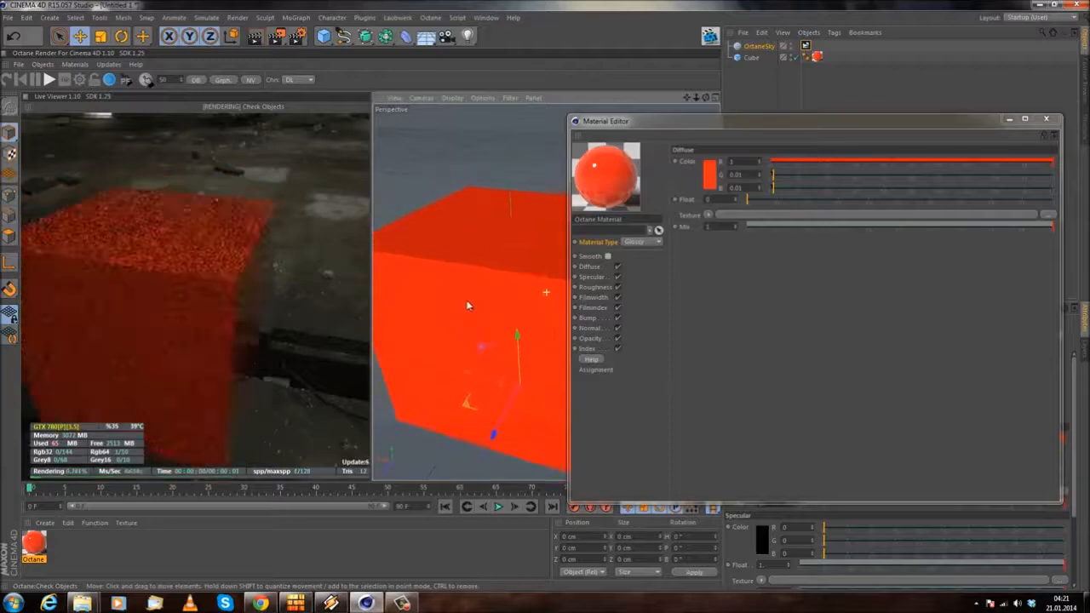
pyautogui.click(607, 256)
pyautogui.keyDown('alt'); pyautogui.moveTo(451, 315); pyautogui.dragTo(497, 330); pyautogui.keyUp('alt')
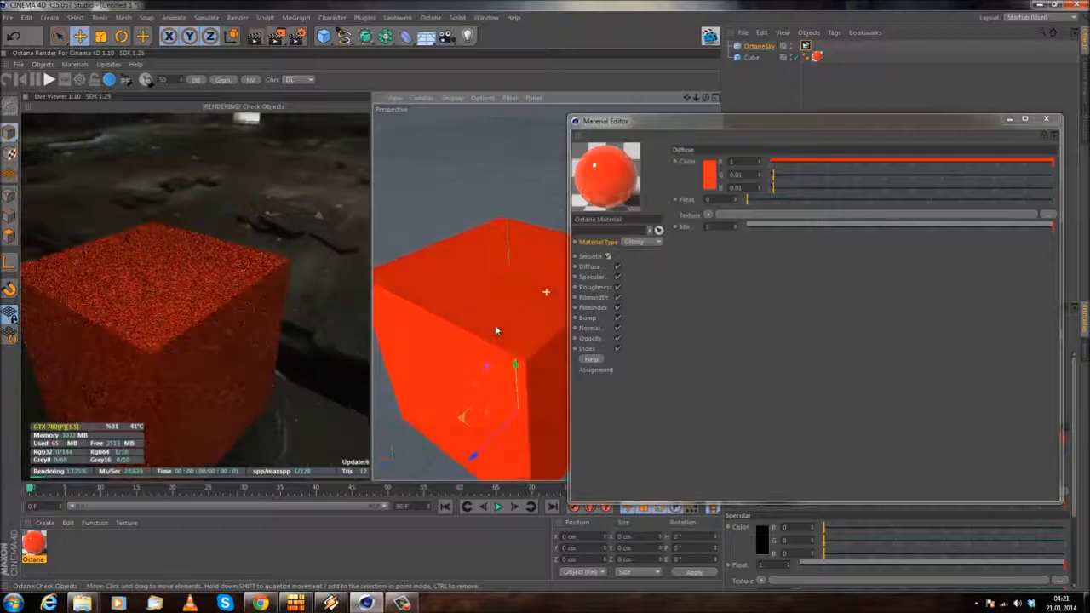
pyautogui.keyDown('alt'); pyautogui.moveTo(508, 335); pyautogui.dragTo(505, 314); pyautogui.keyUp('alt')
pyautogui.click(587, 259)
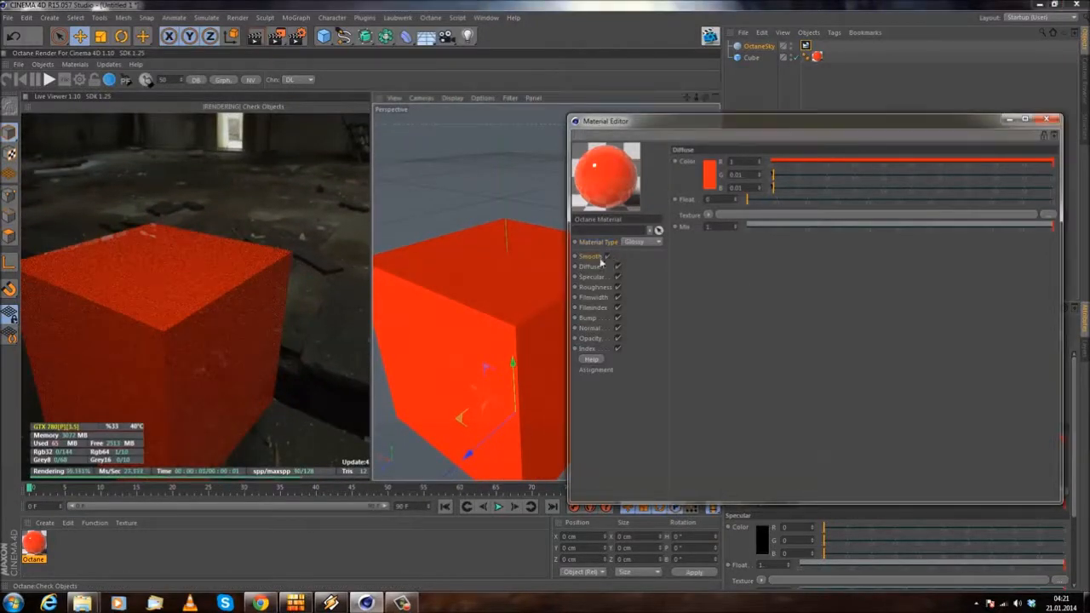
pyautogui.keyDown('alt'); pyautogui.moveTo(406, 261); pyautogui.dragTo(404, 265); pyautogui.keyUp('alt')
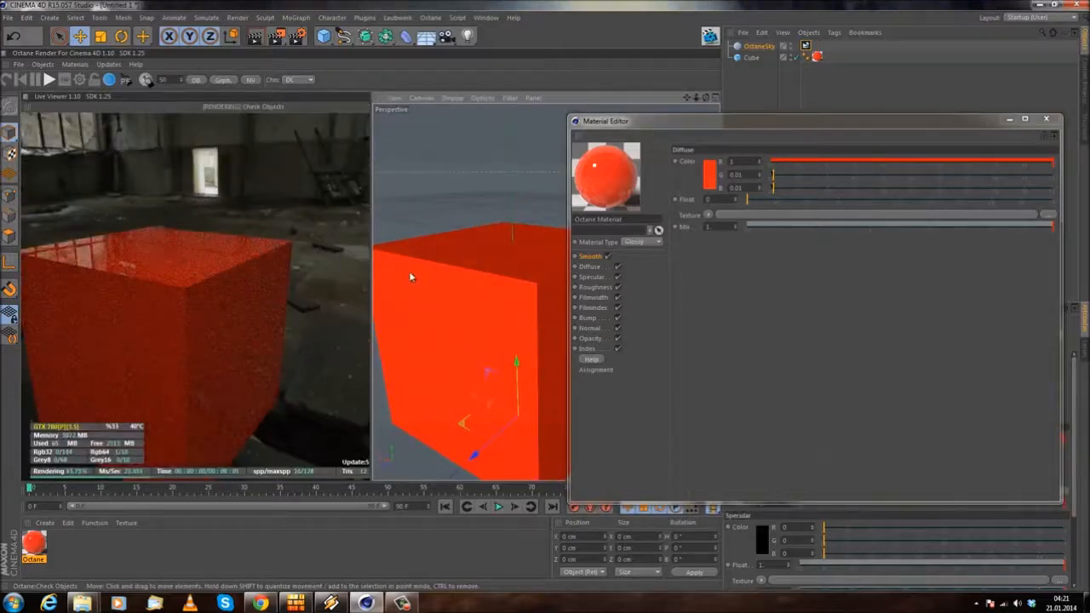
# Step: Try a green diffuse color on the Octane material, with R 0.003, G 0.824 and B 0.054
pyautogui.click(588, 266)
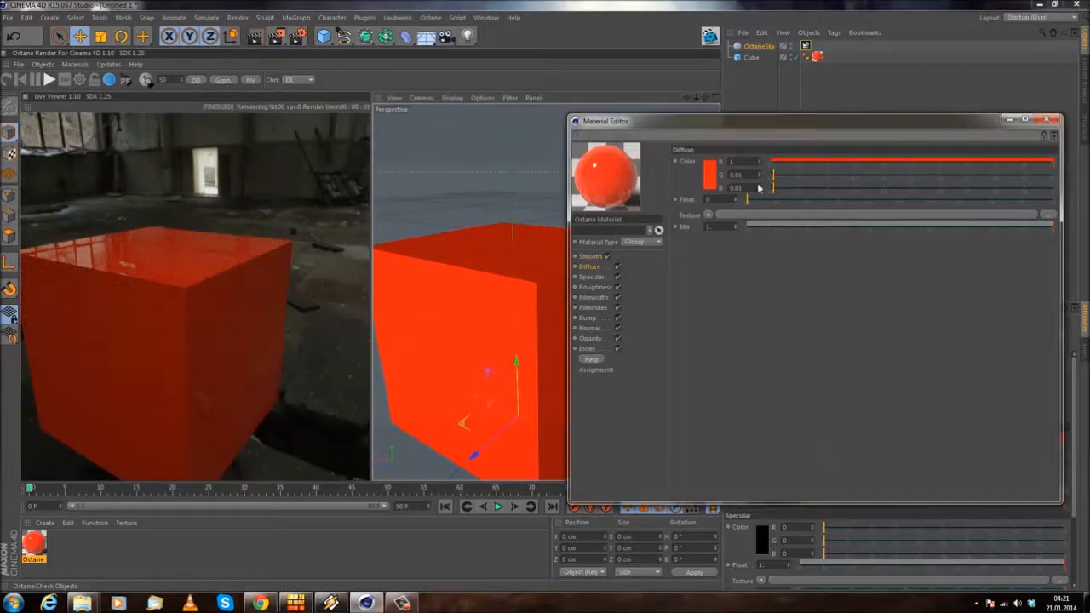
pyautogui.click(714, 176)
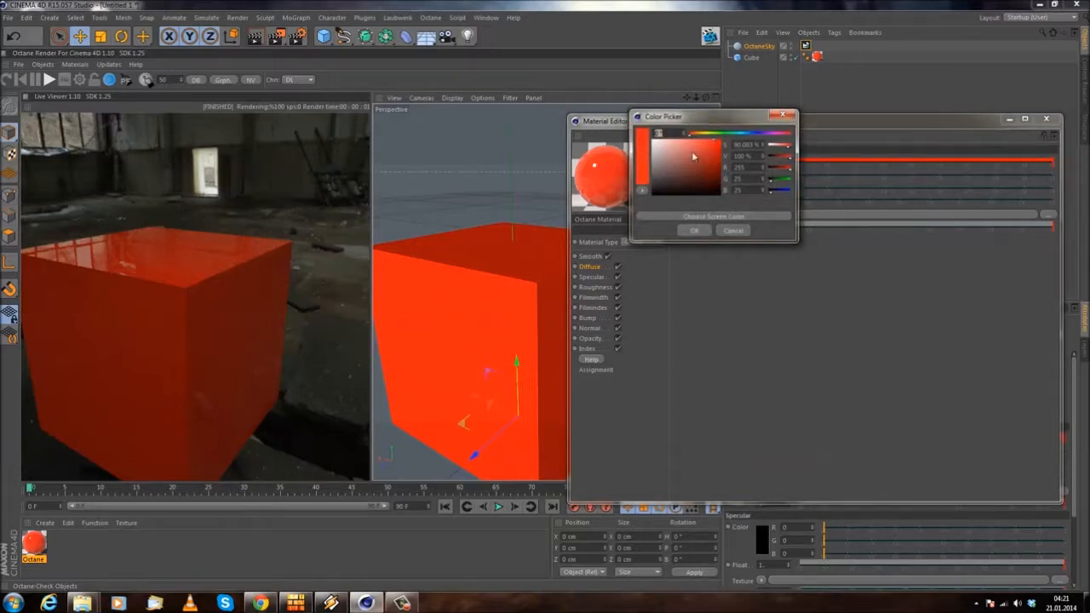
pyautogui.click(678, 147)
pyautogui.moveTo(698, 153); pyautogui.dragTo(724, 164)
pyautogui.click(716, 135)
pyautogui.click(694, 230)
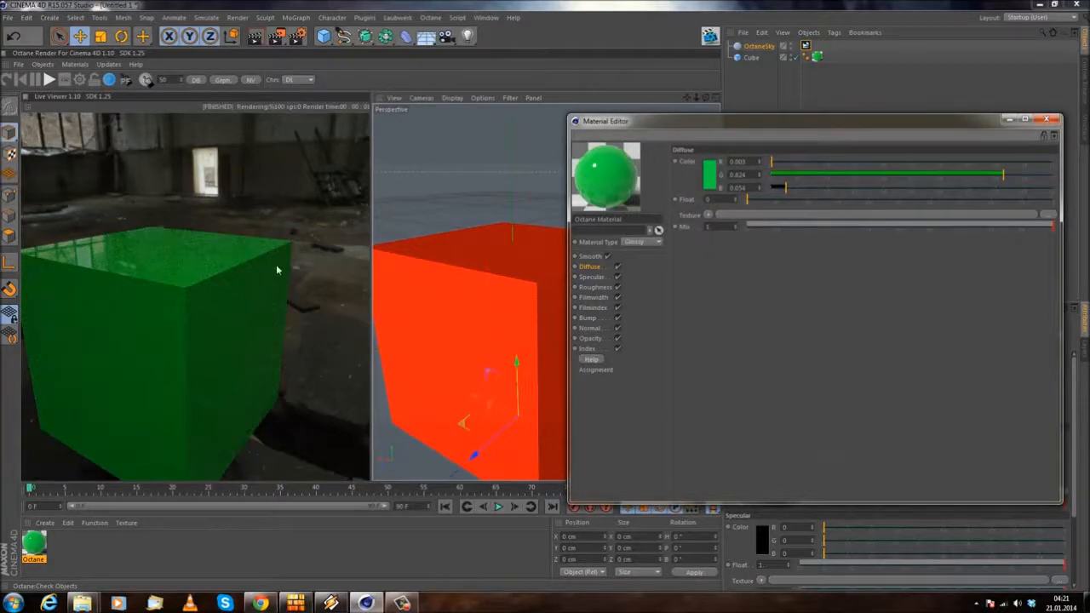
# Step: Return the material's diffuse color to red, with R 0.824, G 0.004 and B 0.003
pyautogui.click(707, 186)
pyautogui.moveTo(691, 146); pyautogui.dragTo(681, 147)
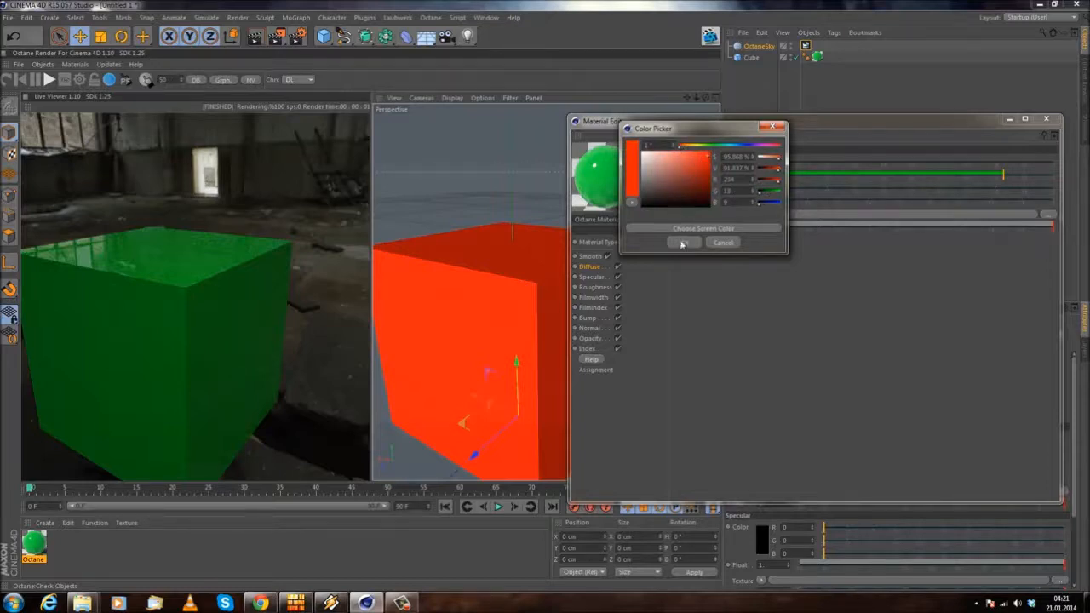
pyautogui.click(683, 242)
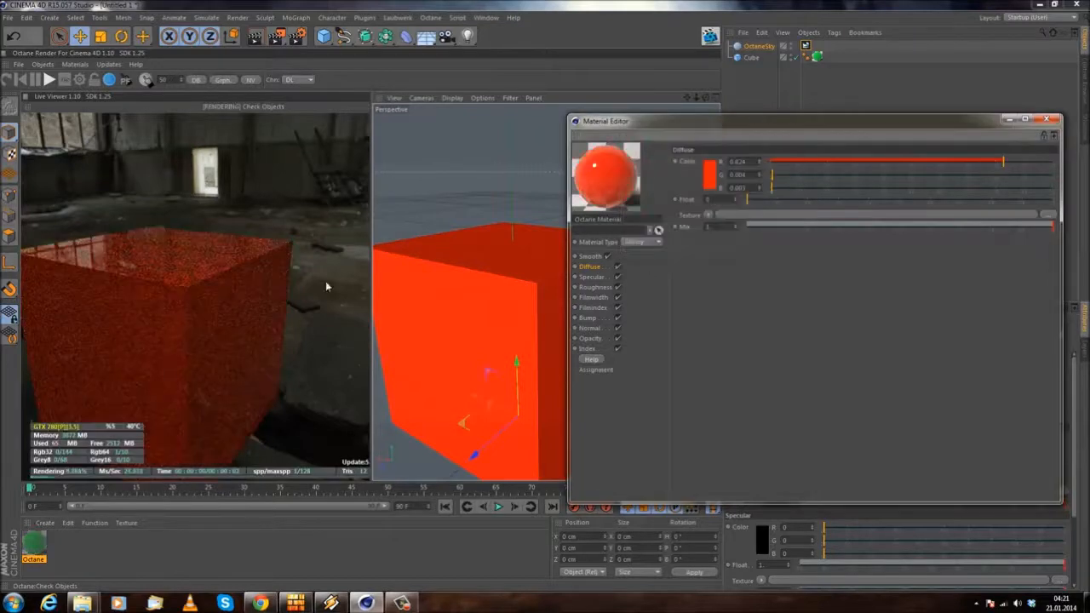
# Step: Set the material's specular color to pure white
pyautogui.click(586, 277)
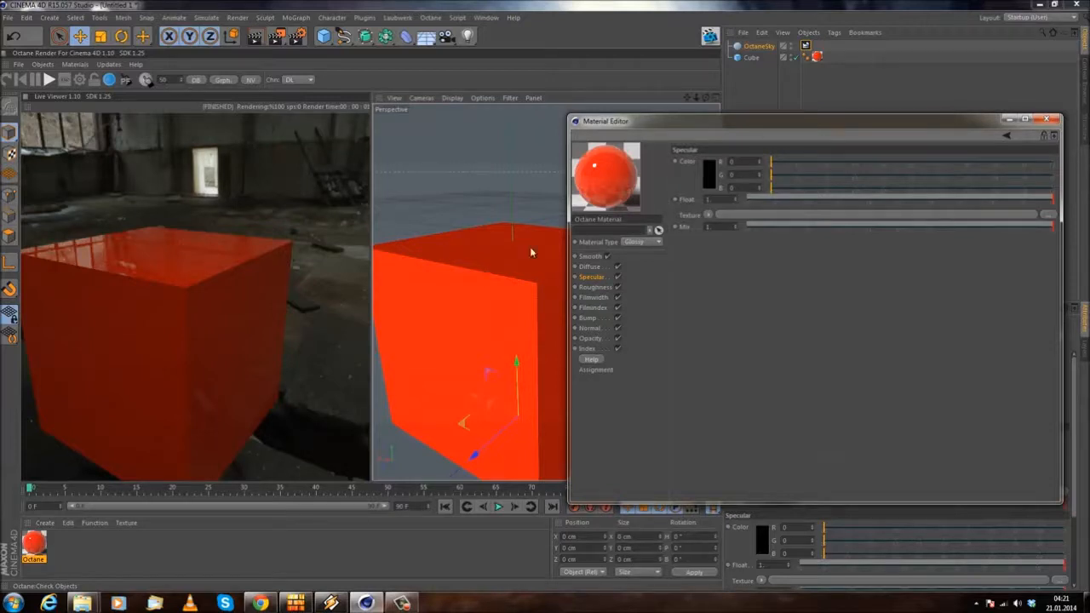
pyautogui.click(711, 179)
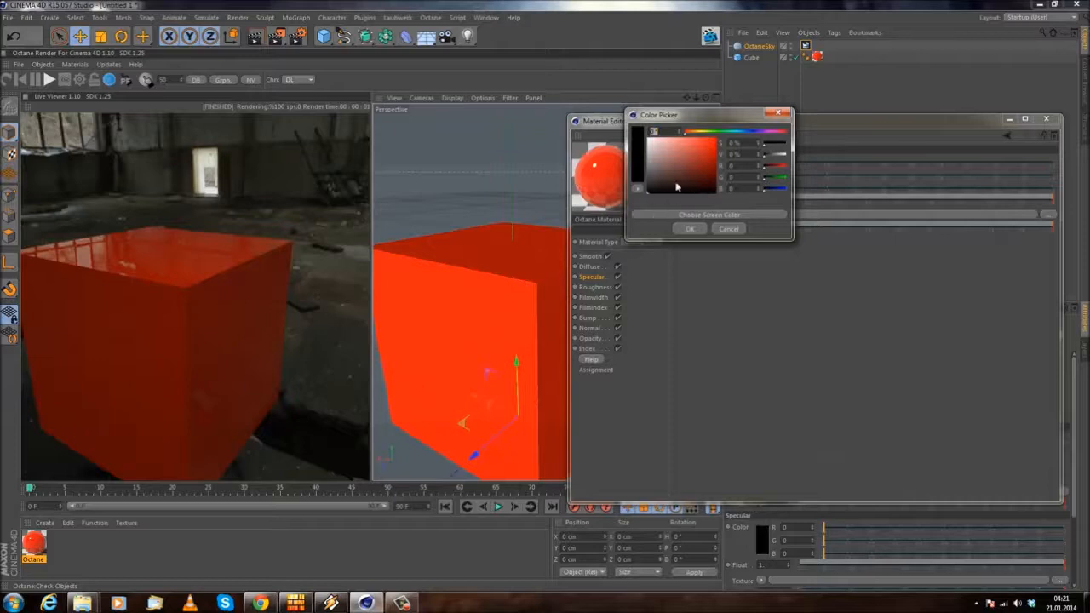
pyautogui.moveTo(673, 191); pyautogui.dragTo(568, 98)
pyautogui.click(689, 229)
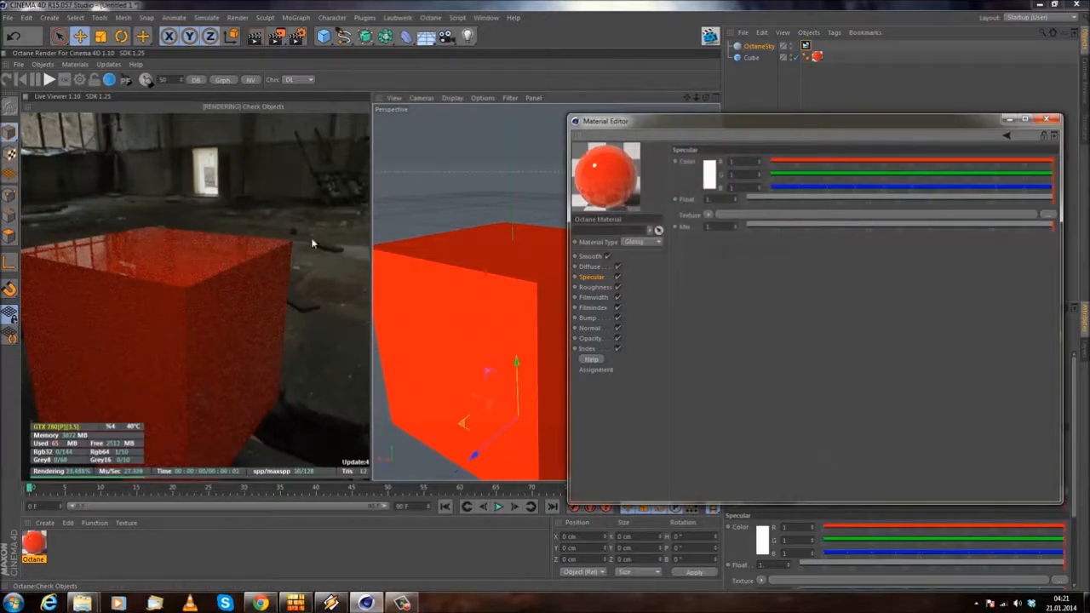
# Step: Try a teal specular color with R 0, G 1 and B 0.359, and return the specular color to black
pyautogui.click(710, 180)
pyautogui.click(730, 137)
pyautogui.moveTo(697, 160); pyautogui.dragTo(740, 140)
pyautogui.click(691, 235)
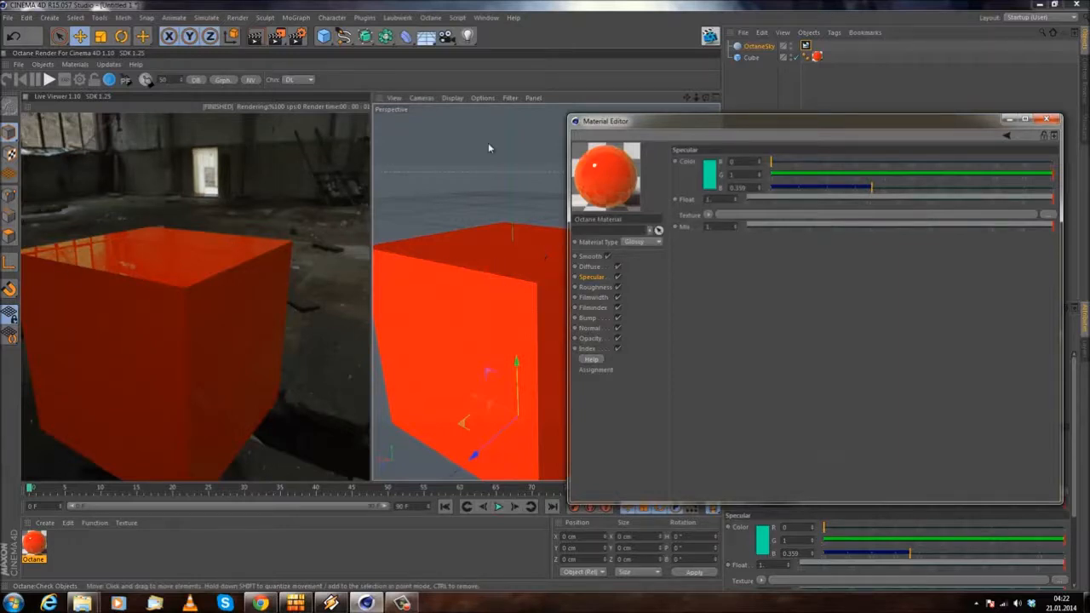
pyautogui.click(712, 175)
pyautogui.click(687, 226)
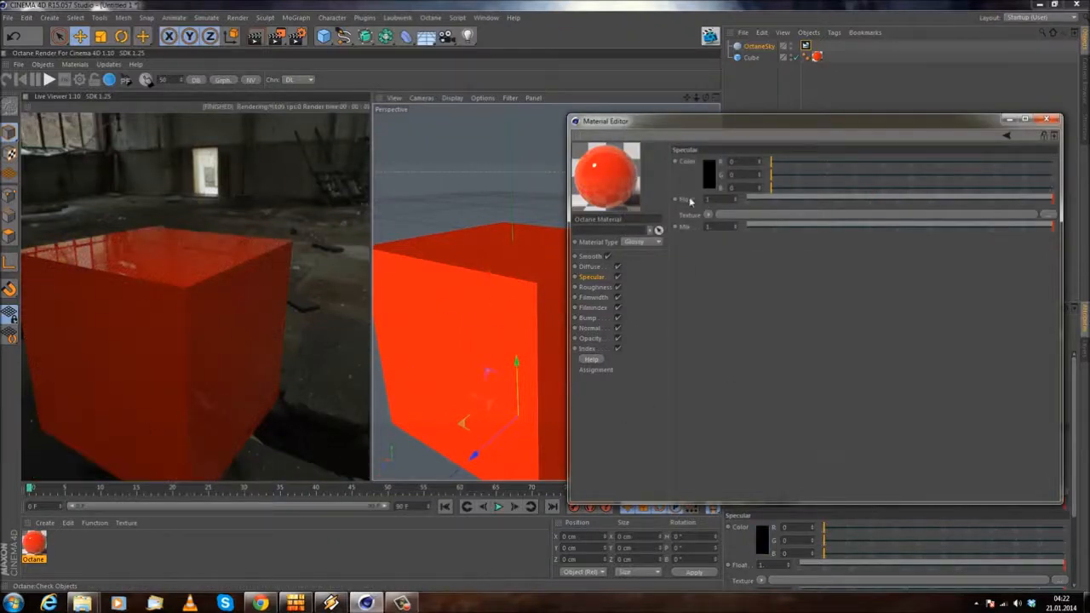
# Step: Set the material's Index to 1.33 and orbit the cube to check its reflections
pyautogui.click(590, 349)
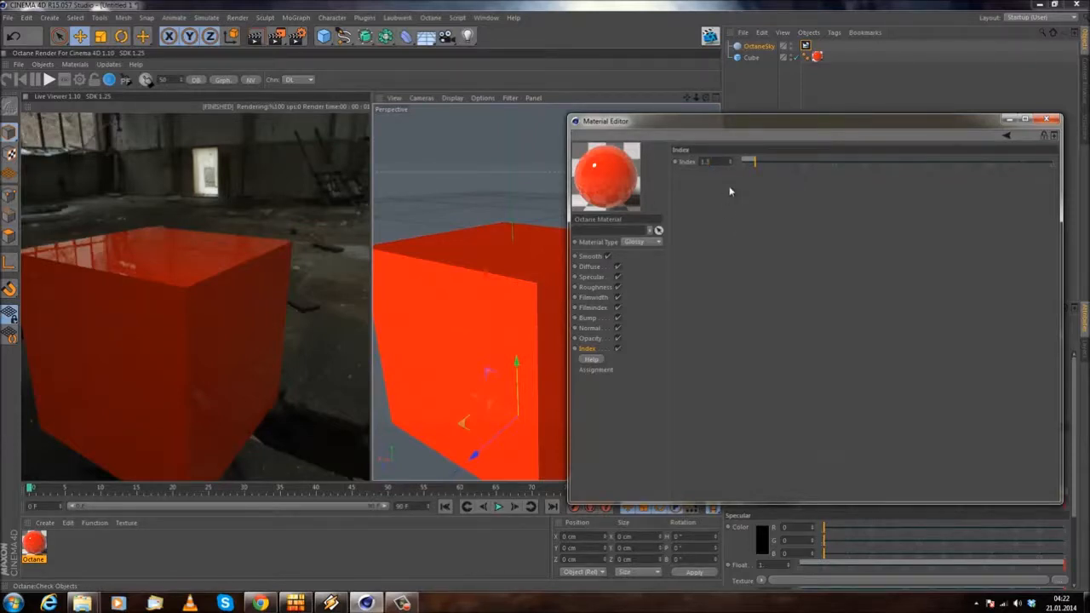
pyautogui.write('3')
pyautogui.press('Return')
pyautogui.keyDown('alt'); pyautogui.moveTo(442, 231); pyautogui.dragTo(106, 335); pyautogui.keyUp('alt')
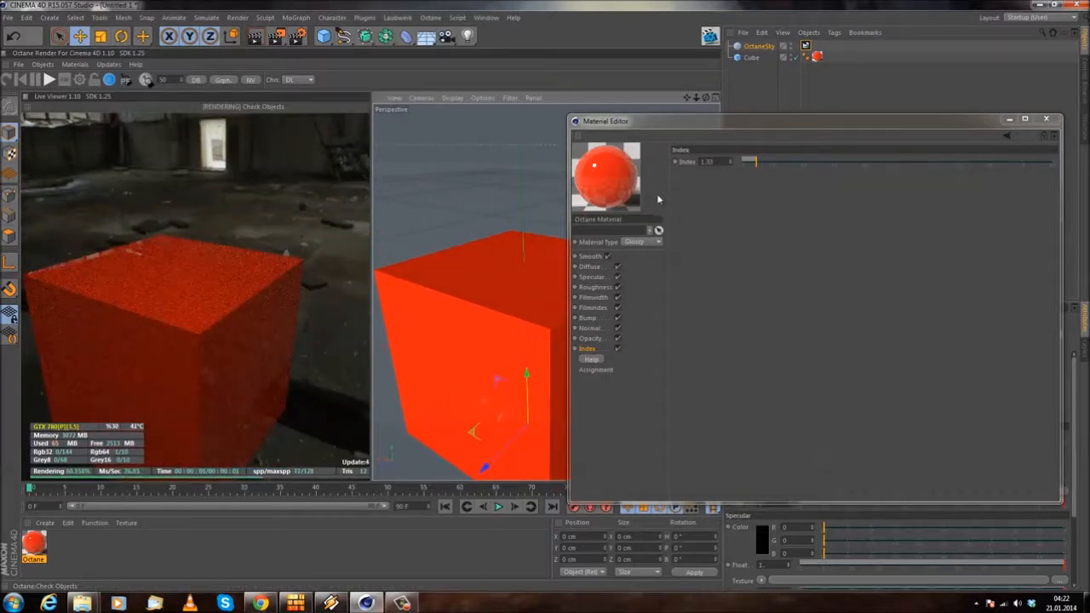
# Step: Raise the material's Index to about 1.6 and compare the reflections from another angle
pyautogui.click(694, 162)
pyautogui.keyDown('alt'); pyautogui.moveTo(502, 212); pyautogui.dragTo(508, 187); pyautogui.keyUp('alt')
pyautogui.click(759, 161)
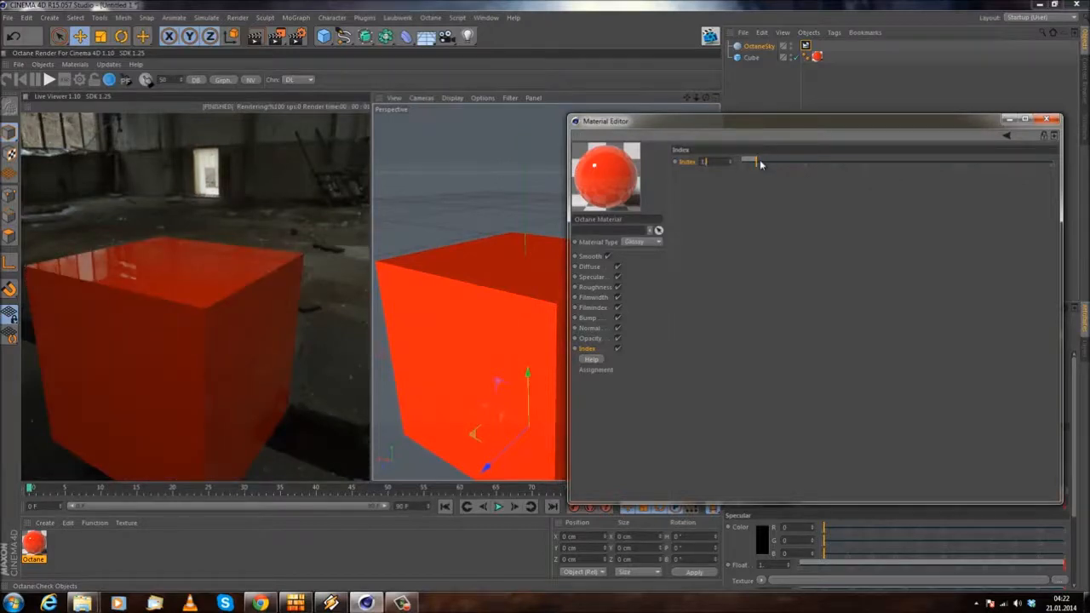
pyautogui.moveTo(760, 162); pyautogui.dragTo(769, 162)
pyautogui.keyDown('alt'); pyautogui.moveTo(452, 214); pyautogui.dragTo(457, 225); pyautogui.keyUp('alt')
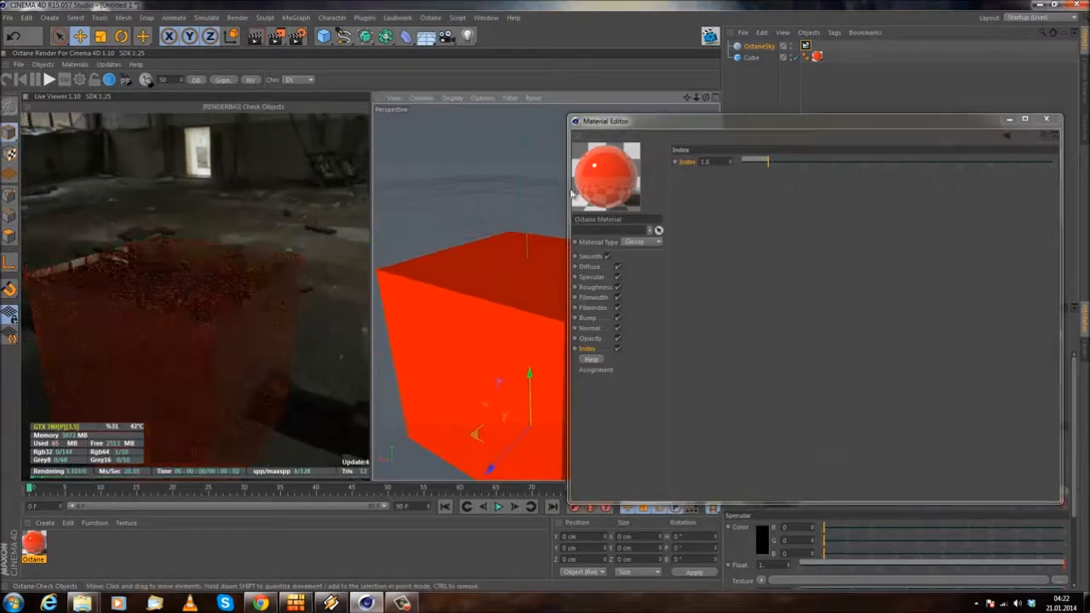
# Step: Try Index values of 6 and 8 on the material and inspect the mirror-like cube from other angles
pyautogui.click(718, 167)
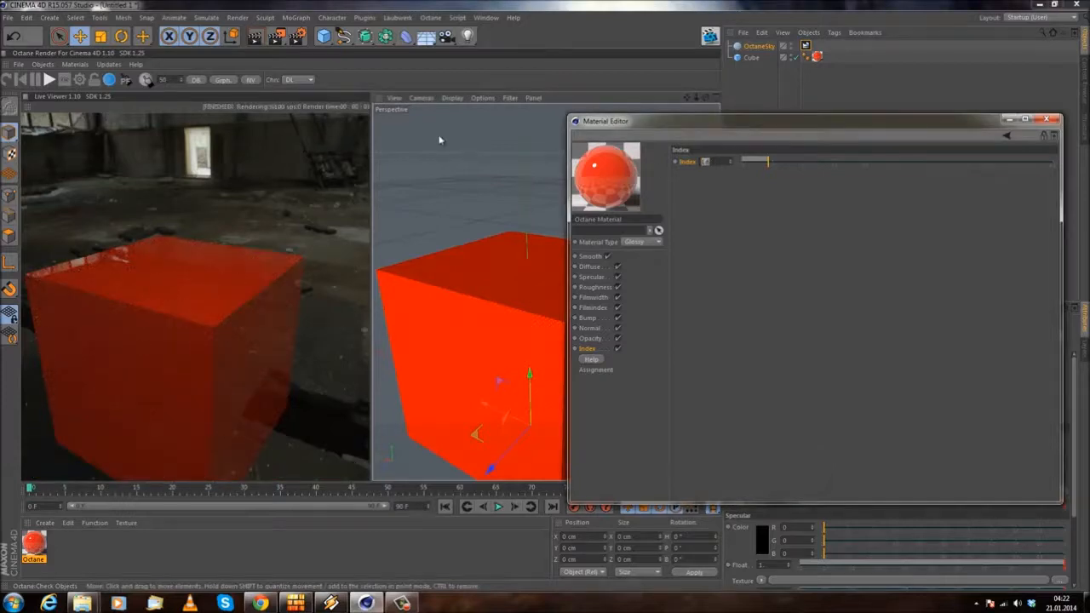
pyautogui.write('6')
pyautogui.press('Return')
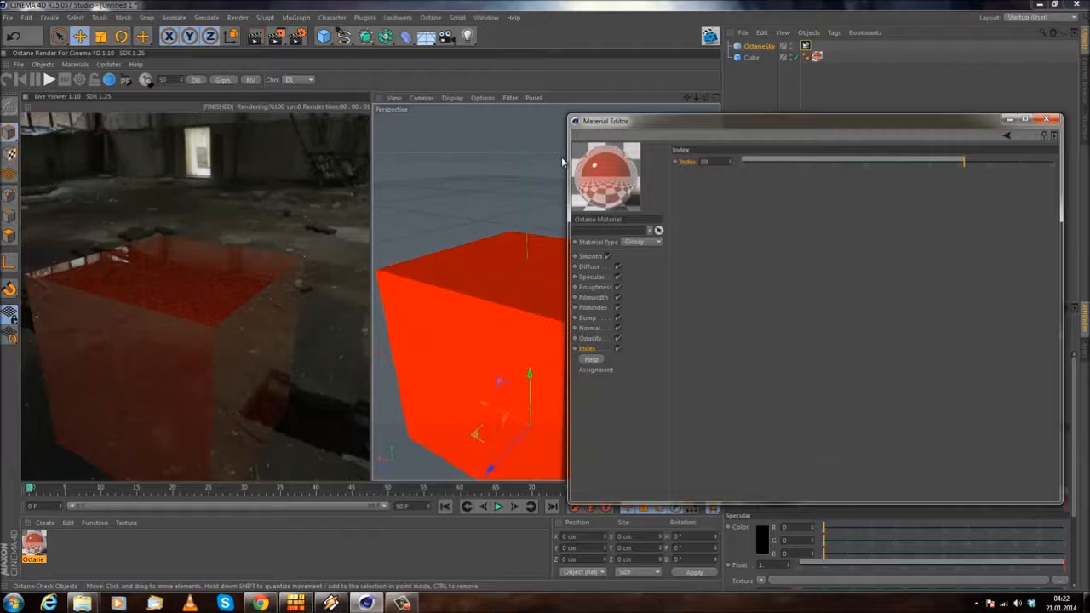
pyautogui.write('8')
pyautogui.press('Return')
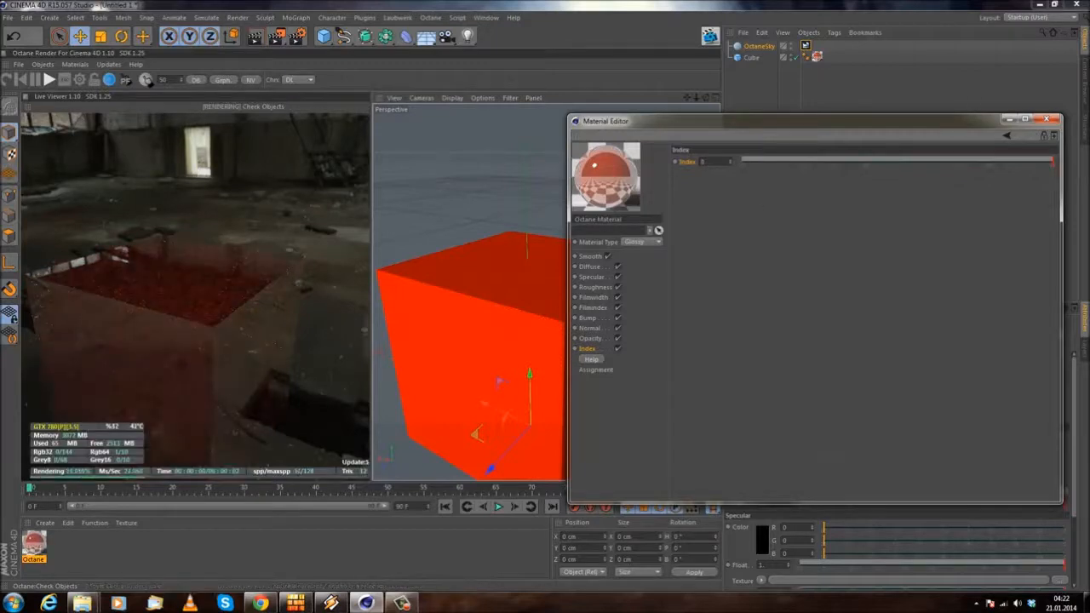
pyautogui.moveTo(266, 259); pyautogui.dragTo(256, 321)
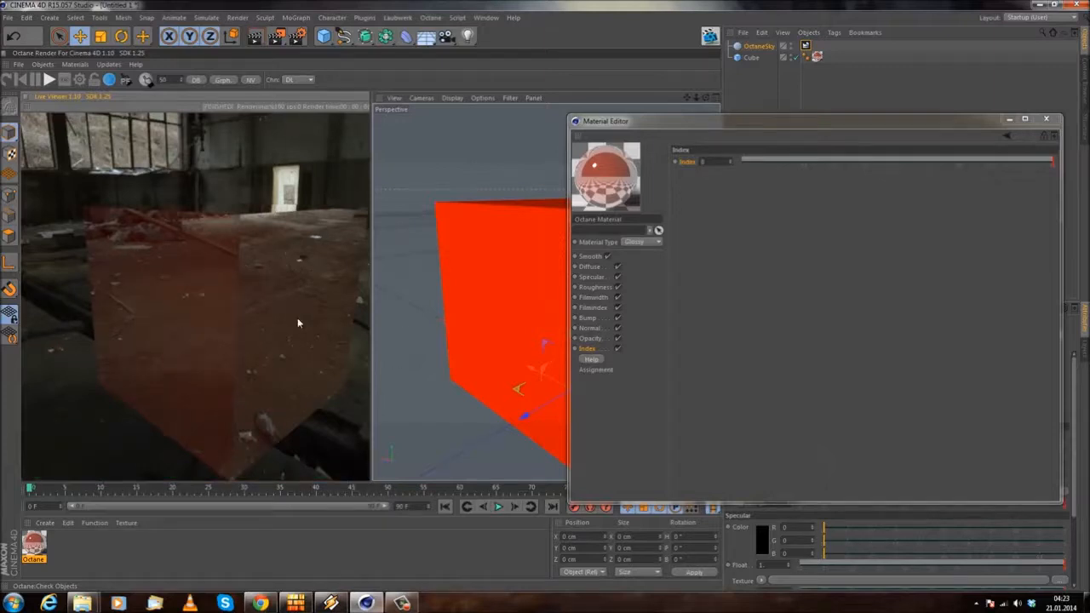
pyautogui.moveTo(259, 209); pyautogui.dragTo(259, 377)
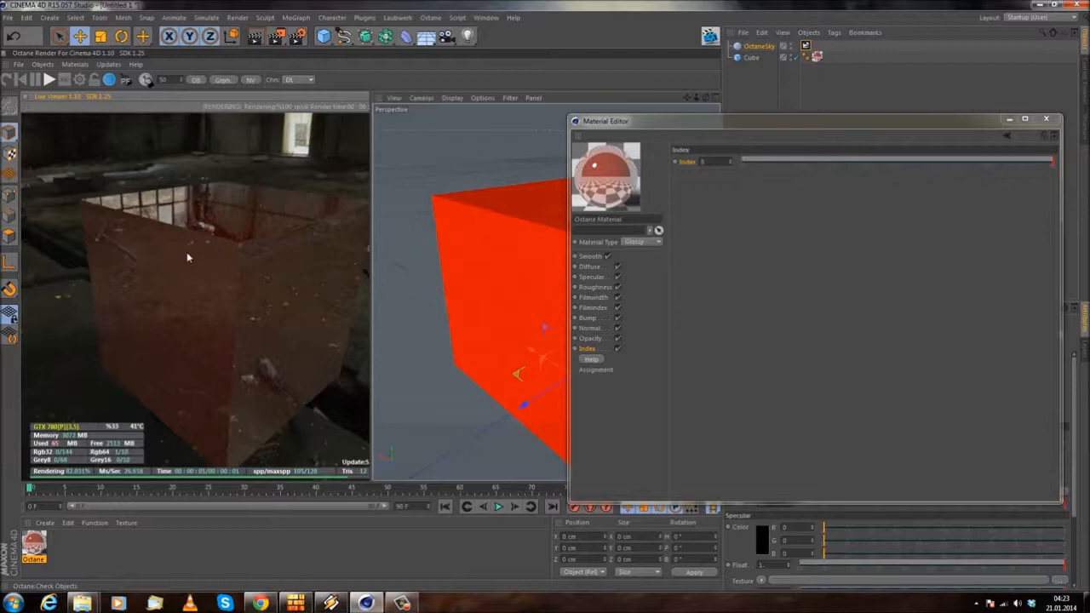
# Step: Set the reflective material's diffuse color to a near-black gray of 0.018 and inspect the cube from another angle
pyautogui.click(590, 266)
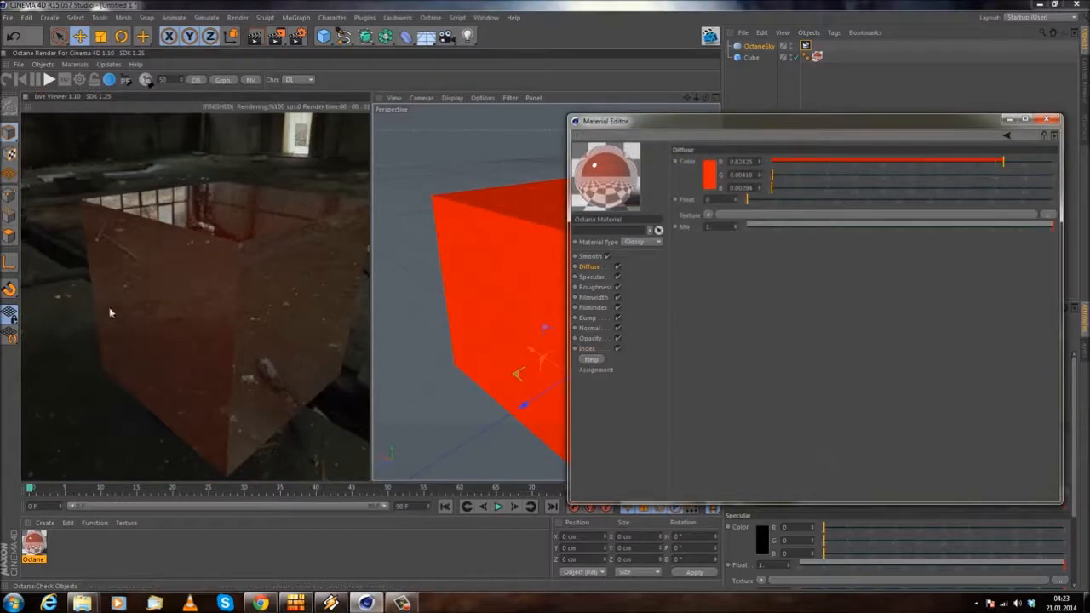
pyautogui.click(707, 185)
pyautogui.moveTo(665, 169); pyautogui.dragTo(595, 195)
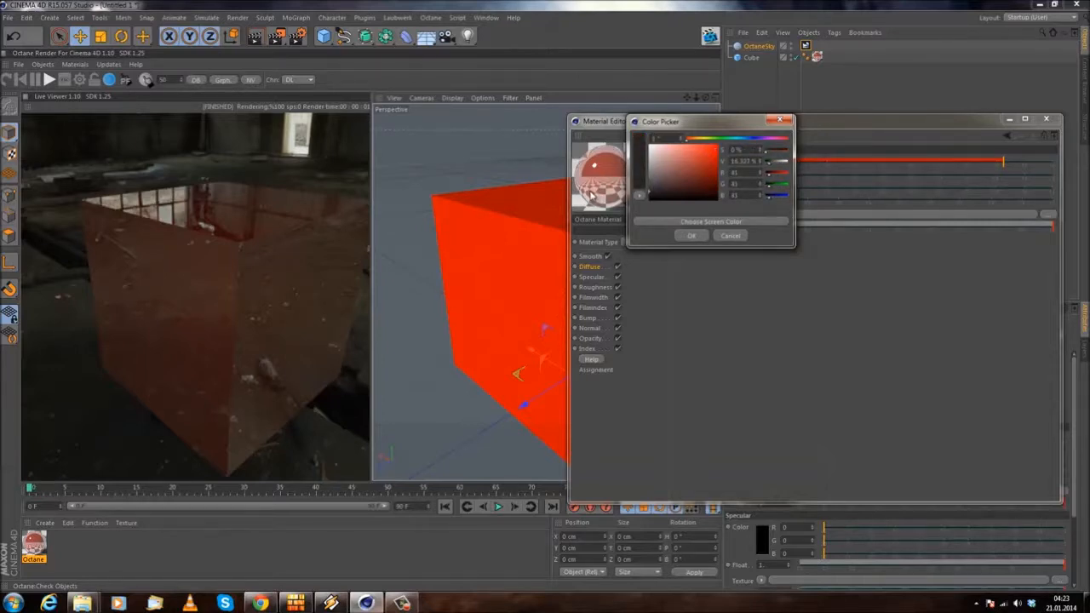
pyautogui.moveTo(589, 197); pyautogui.dragTo(576, 195)
pyautogui.click(690, 236)
pyautogui.moveTo(286, 174); pyautogui.dragTo(288, 165)
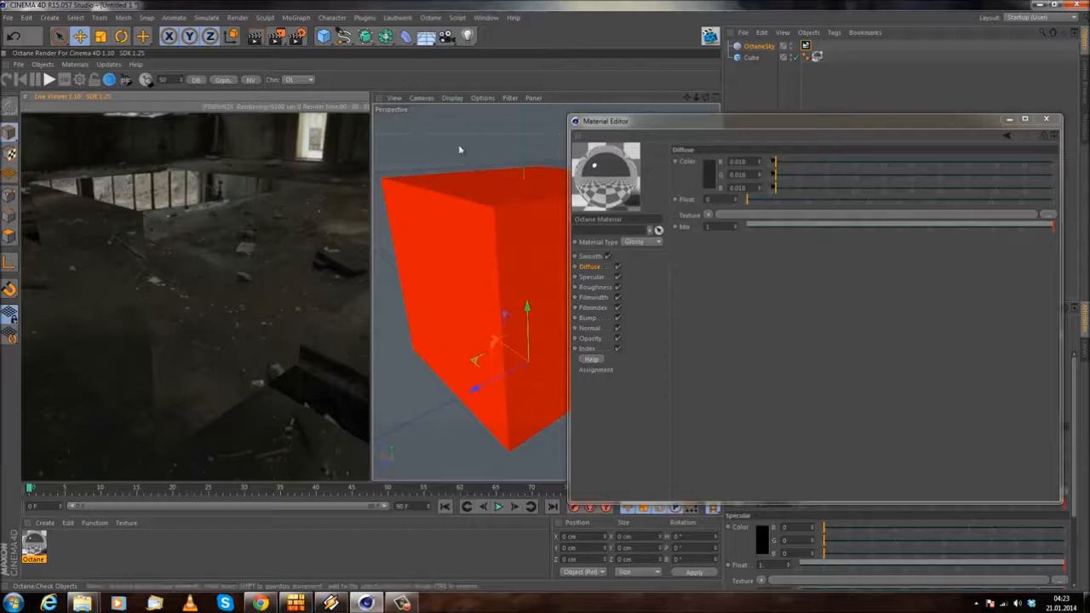
# Step: Set the material's specular color to pure red and inspect the tinted reflections on the cube
pyautogui.click(590, 277)
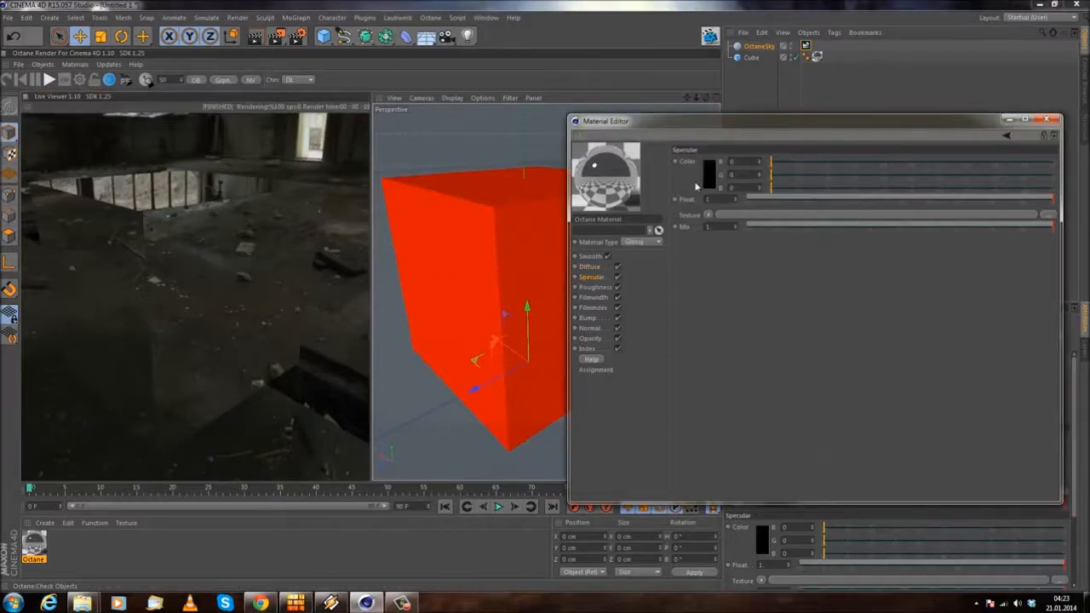
pyautogui.click(710, 175)
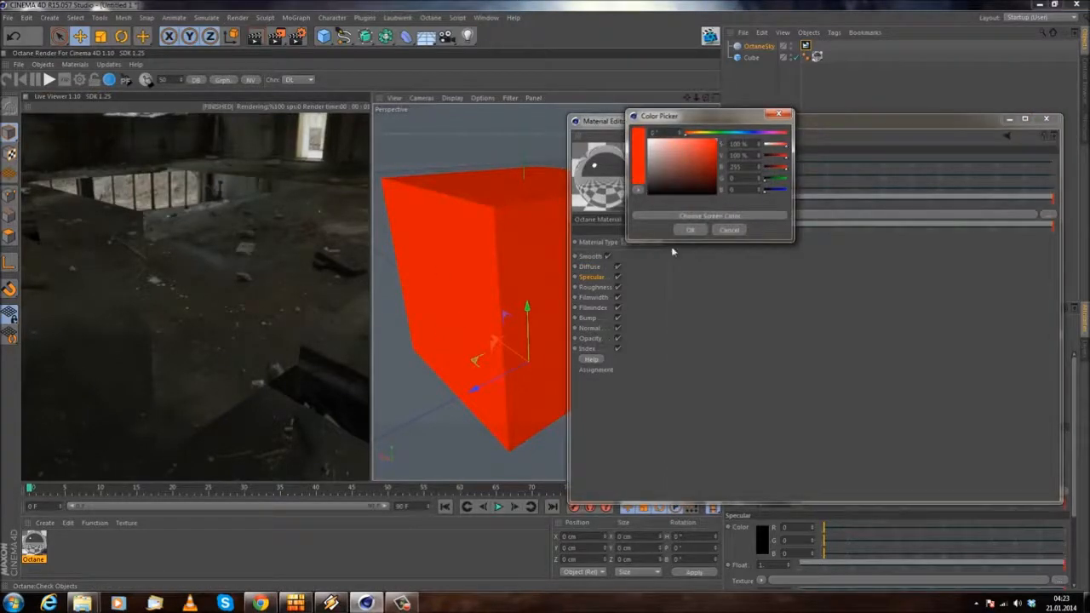
pyautogui.click(690, 230)
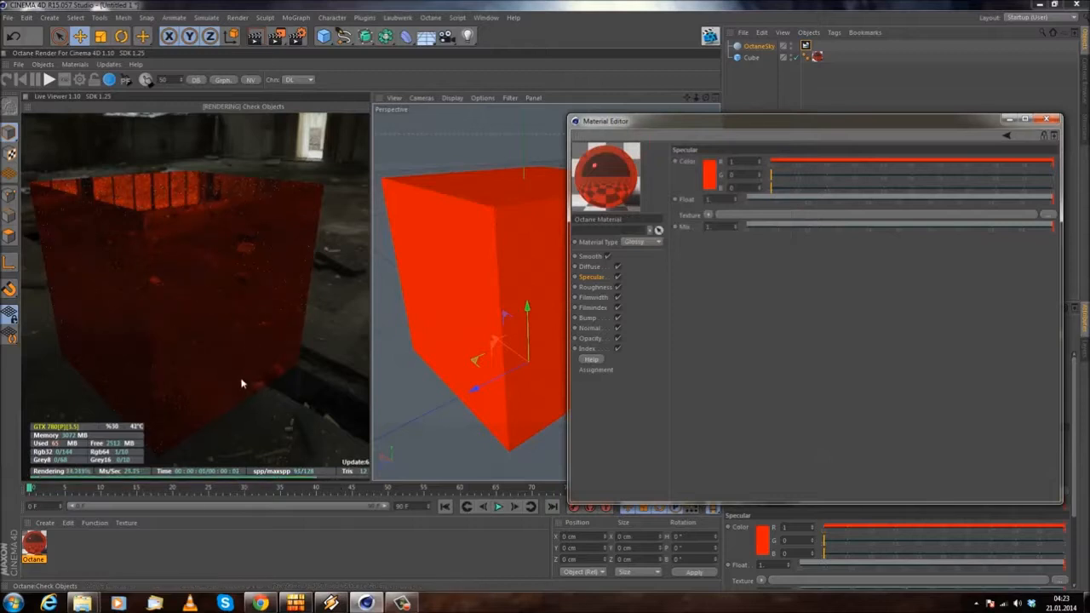
pyautogui.moveTo(256, 383); pyautogui.dragTo(216, 297)
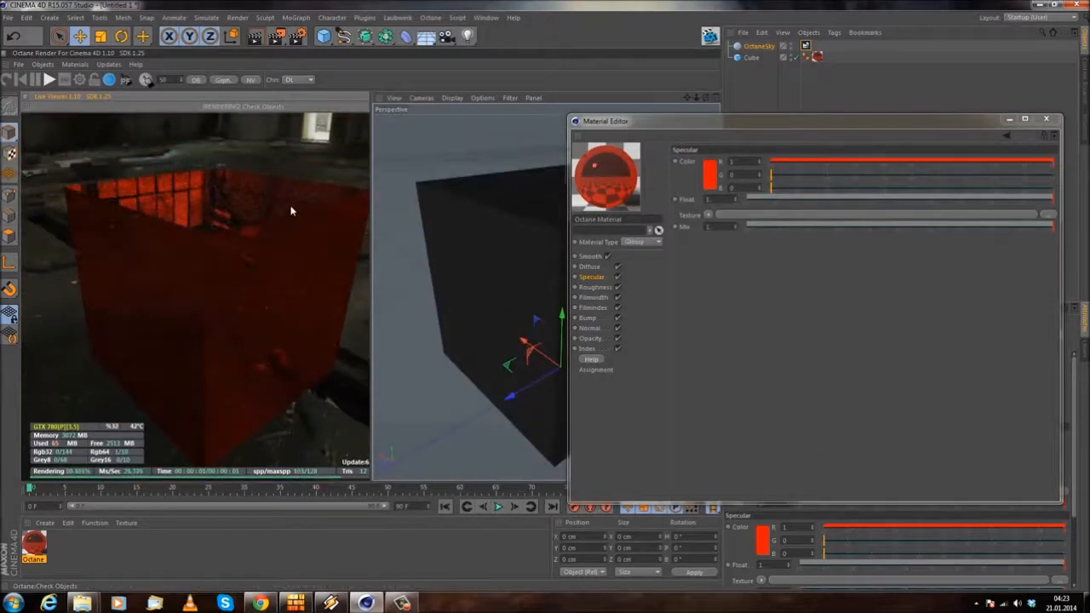
# Step: Set the specular color to a near-black gray of 0.003 and lower the Index to about 1.6
pyautogui.click(591, 278)
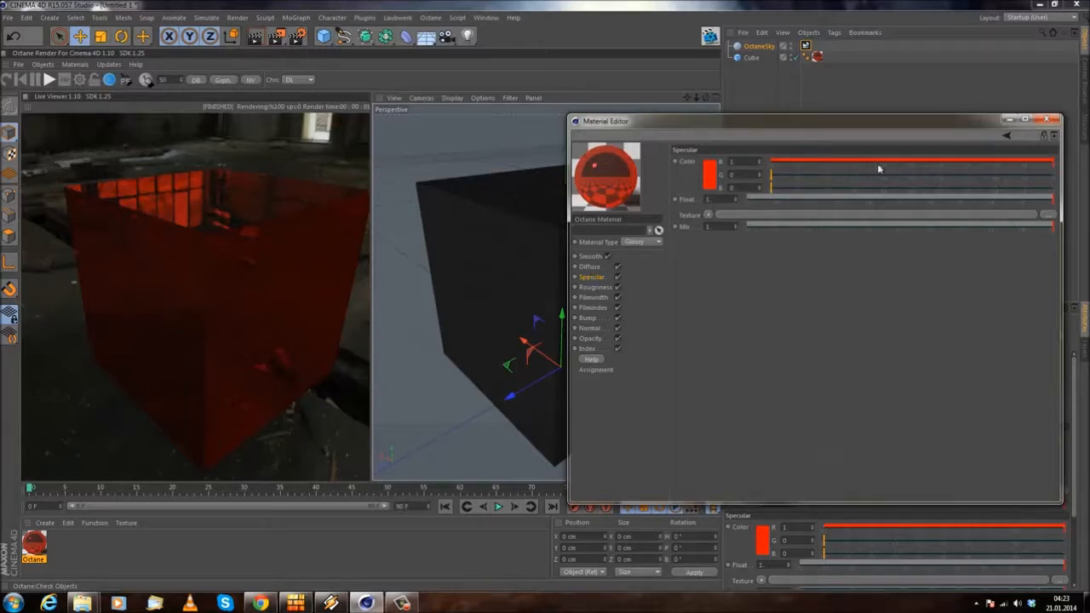
pyautogui.click(710, 181)
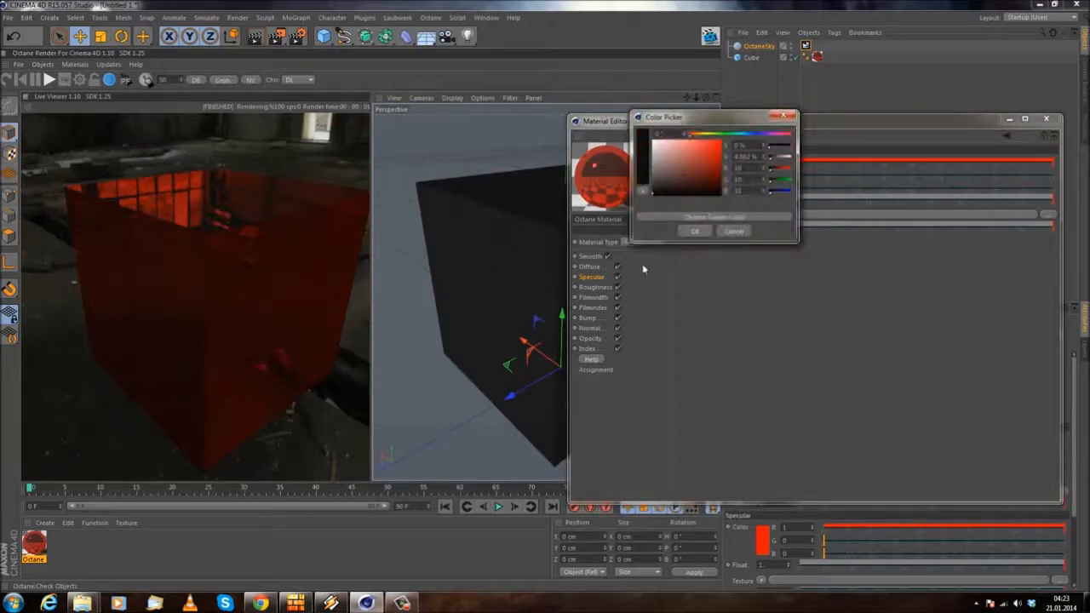
pyautogui.click(694, 231)
pyautogui.click(588, 349)
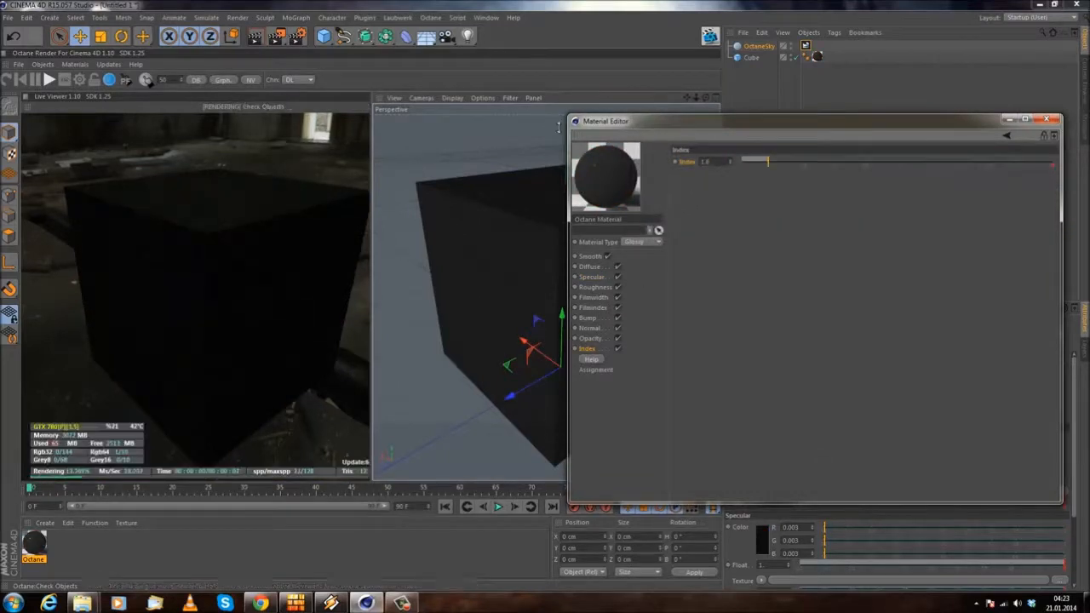
# Step: Set the material's diffuse color to a bright red with green and blue at 0
pyautogui.click(589, 267)
pyautogui.click(705, 181)
pyautogui.click(723, 141)
pyautogui.click(697, 227)
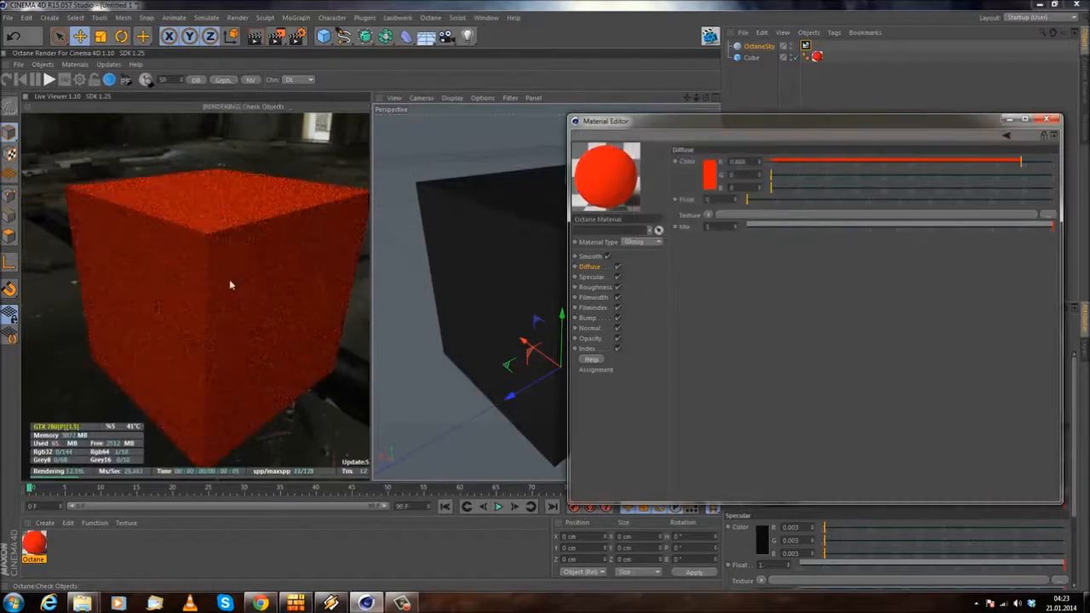
# Step: Raise the red material's roughness float and view the cube from a higher angle
pyautogui.click(596, 287)
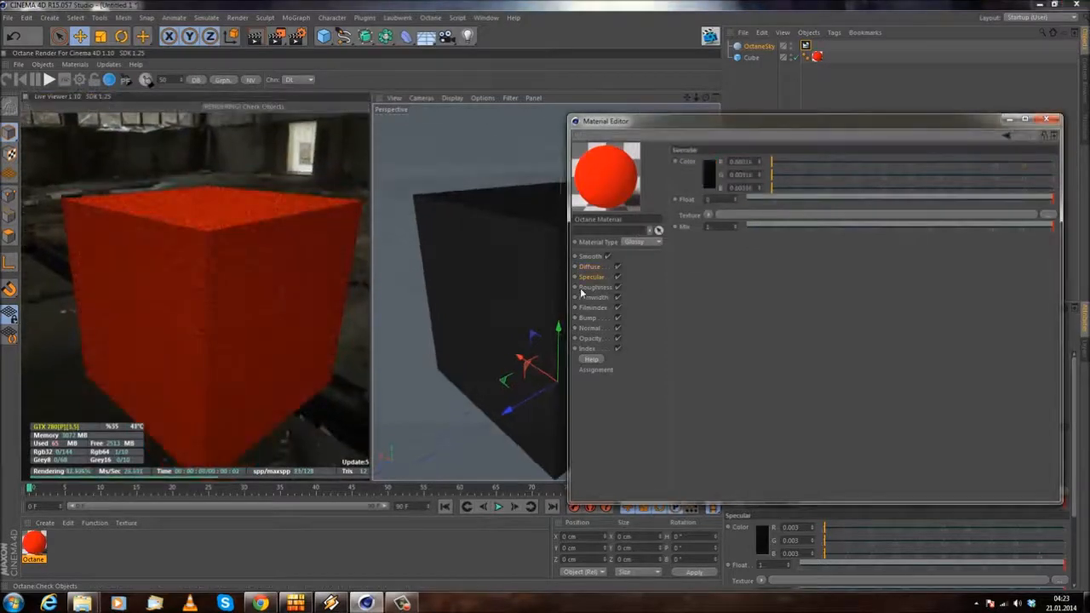
pyautogui.moveTo(219, 217); pyautogui.dragTo(376, 167)
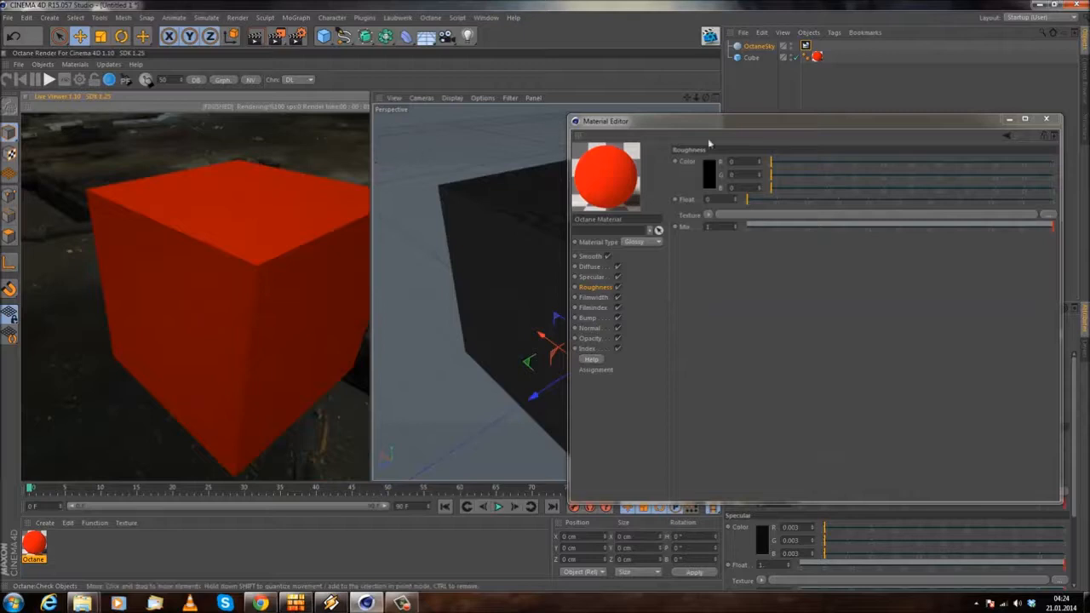
pyautogui.moveTo(760, 203); pyautogui.dragTo(858, 201)
# Step: Set the material's specular color to pure black with red, green and blue at 0
pyautogui.click(578, 279)
pyautogui.click(710, 177)
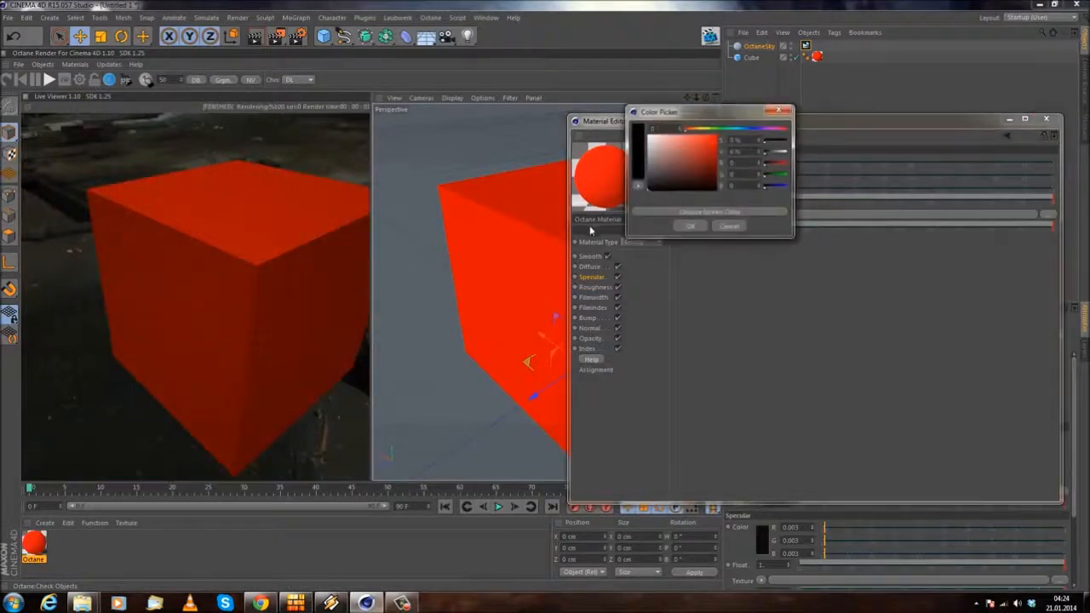
pyautogui.click(690, 226)
pyautogui.click(590, 266)
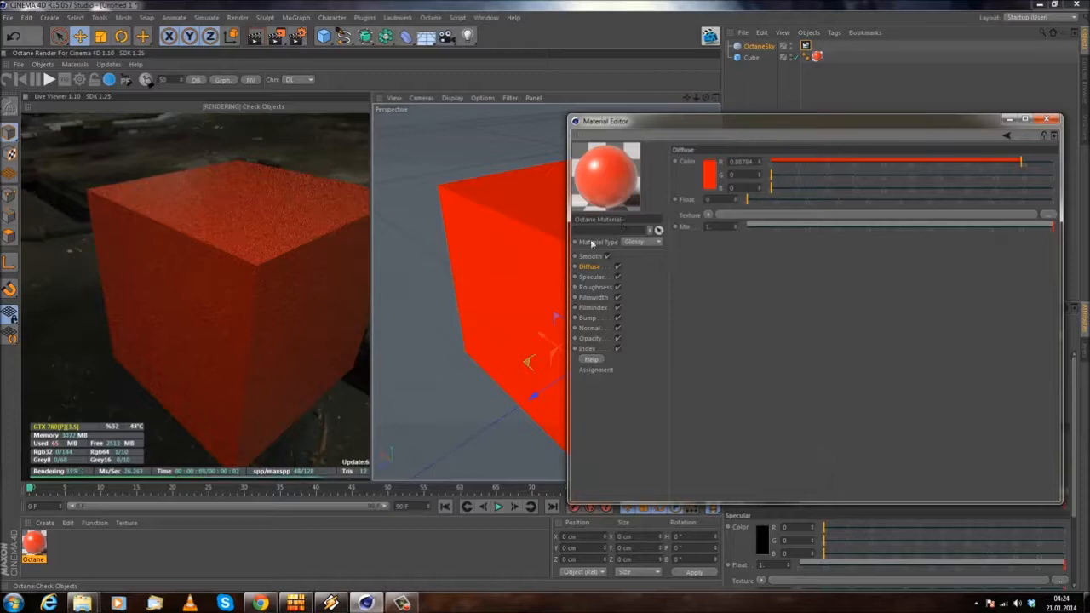
pyautogui.moveTo(289, 236); pyautogui.dragTo(334, 241)
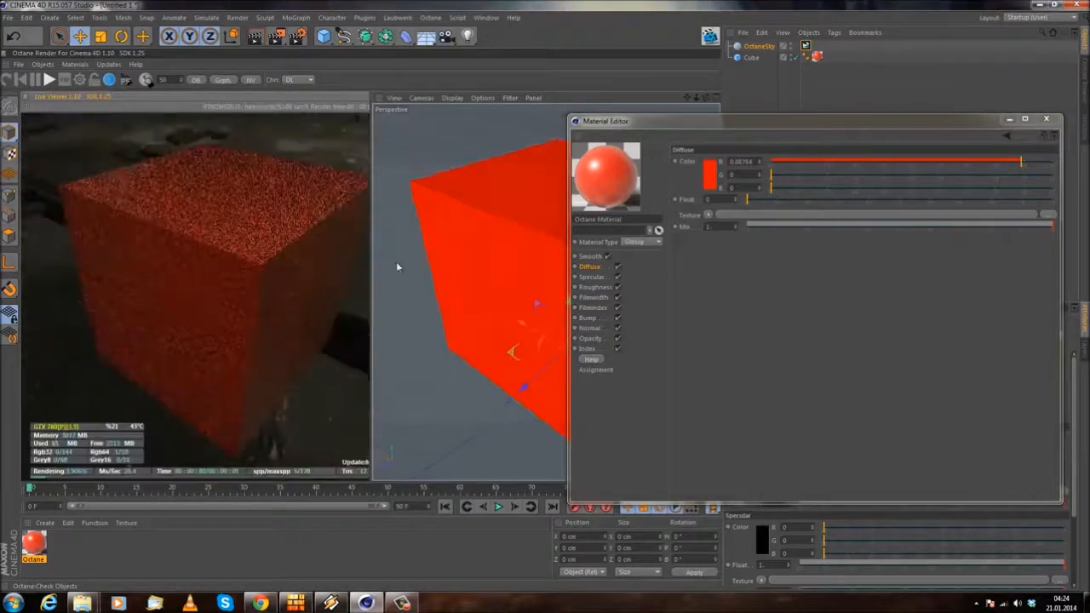
pyautogui.click(592, 277)
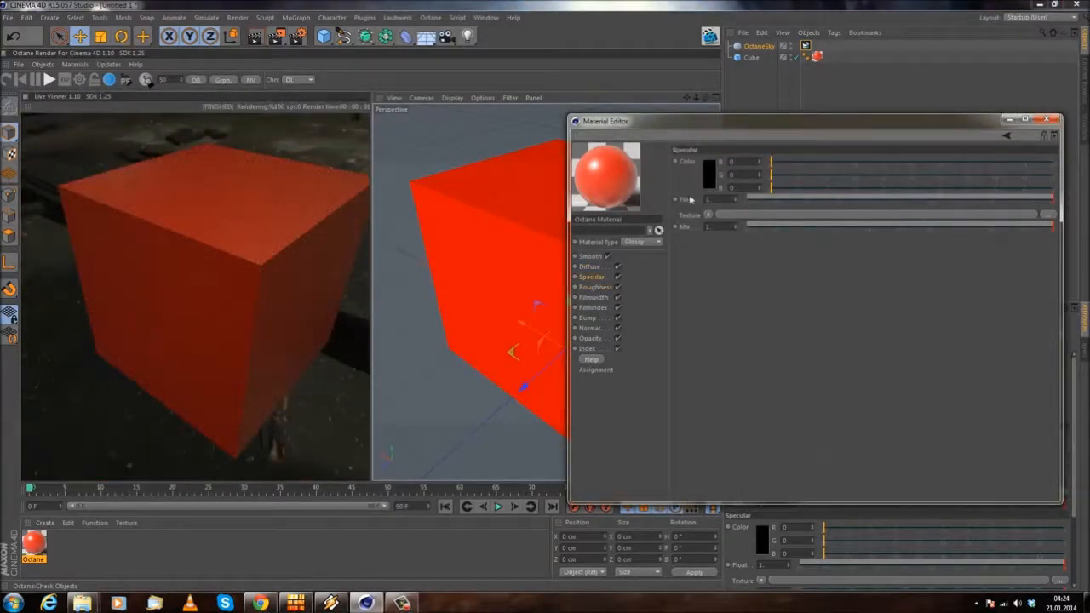
pyautogui.click(706, 183)
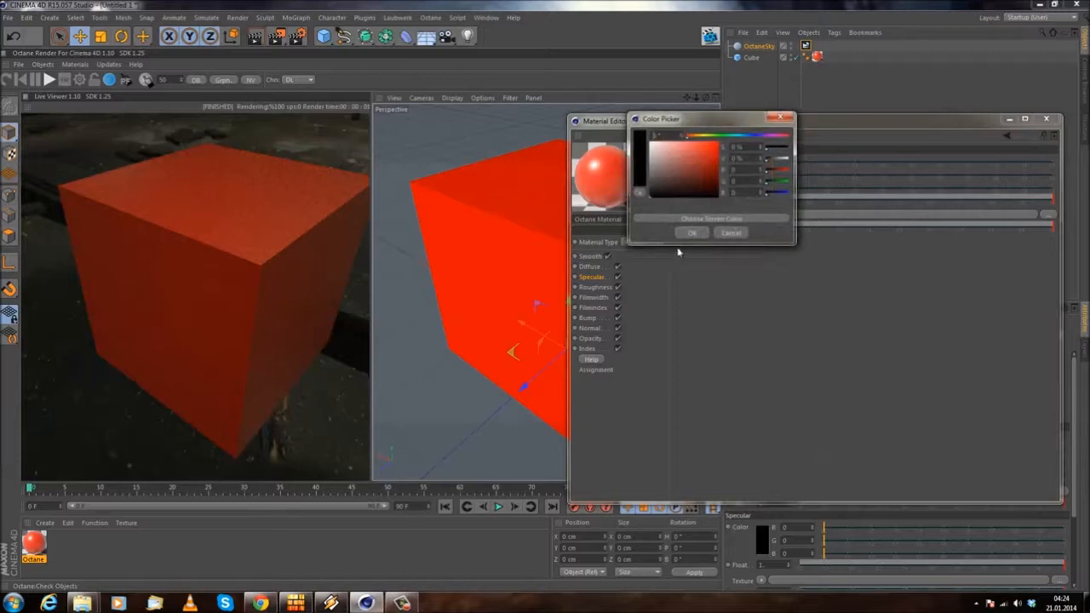
pyautogui.click(692, 234)
# Step: Set the material's roughness float to about 0.48 and show the material preview in its own enlarged window
pyautogui.click(584, 288)
pyautogui.moveTo(834, 198); pyautogui.dragTo(895, 200)
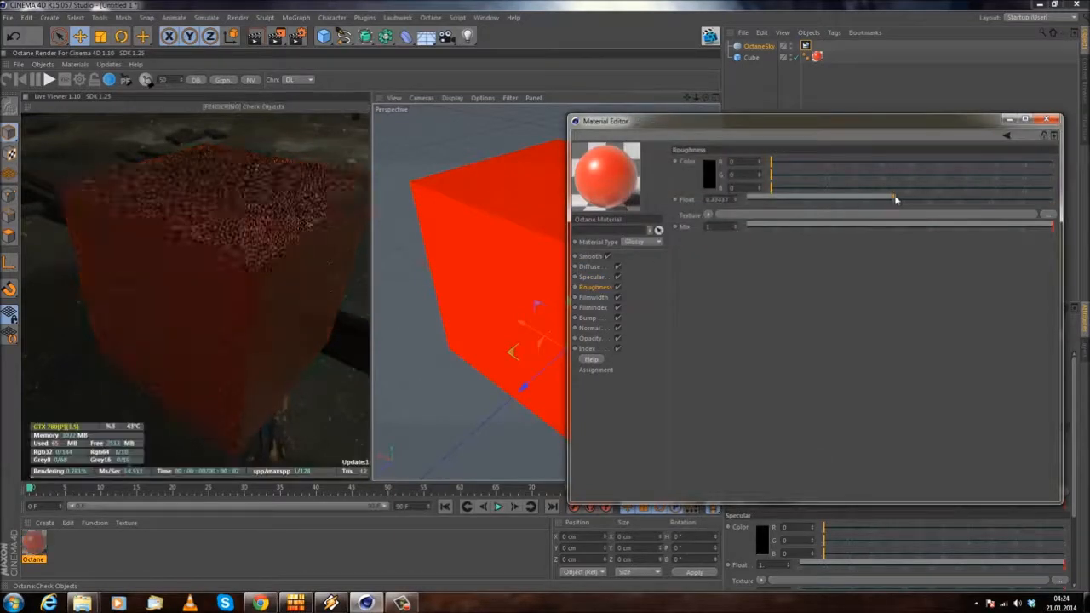
pyautogui.rightClick(606, 174)
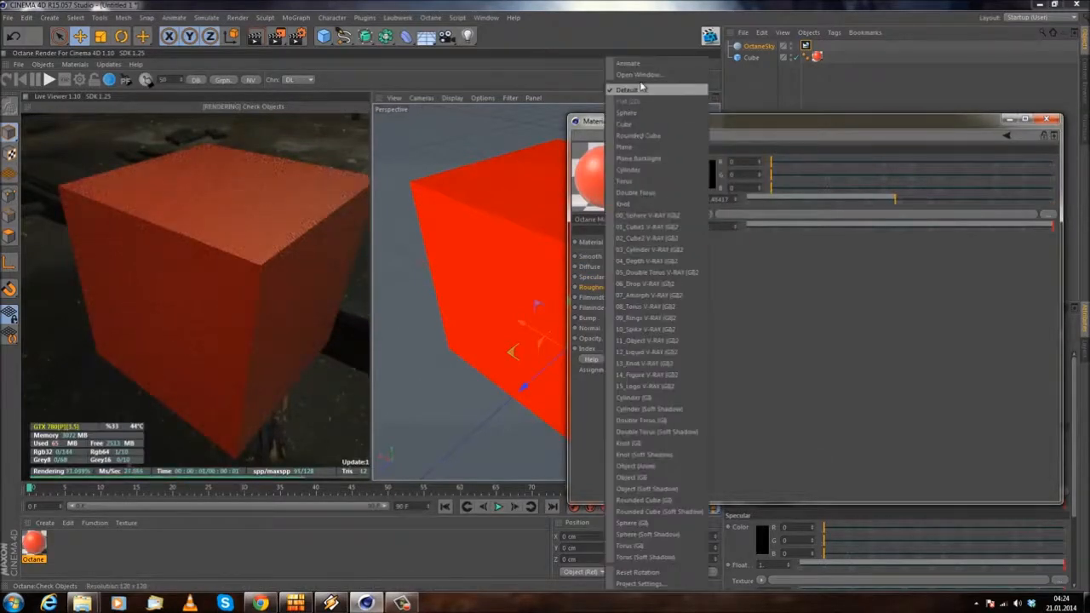
pyautogui.click(639, 75)
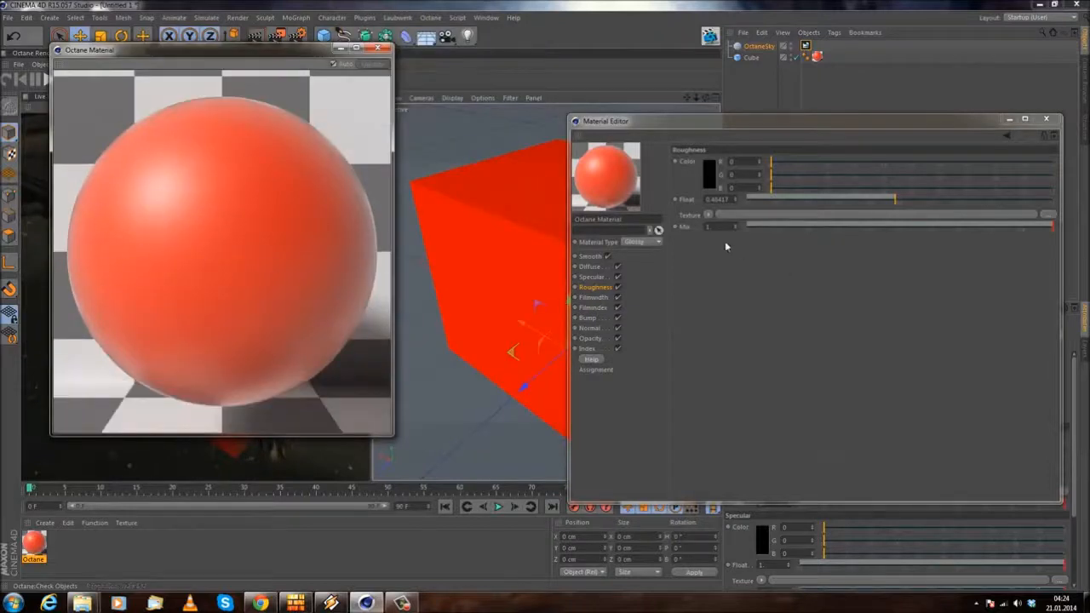
# Step: Lower the roughness float to about 0.19 and finally 0, close the enlarged preview and inspect the cube's reflections
pyautogui.click(806, 199)
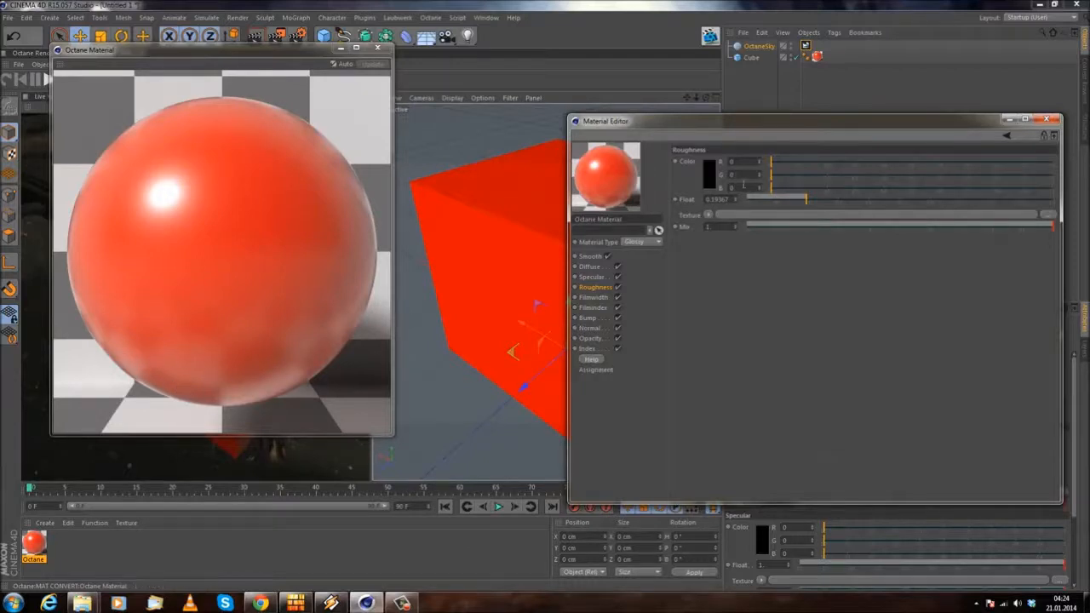
pyautogui.moveTo(766, 202); pyautogui.dragTo(741, 202)
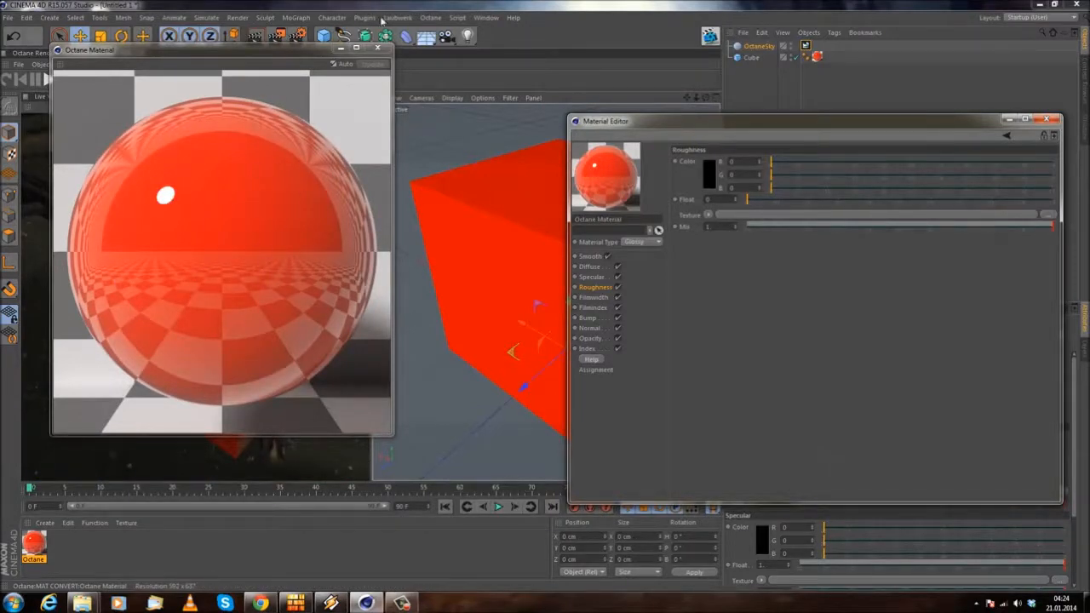
pyautogui.click(377, 48)
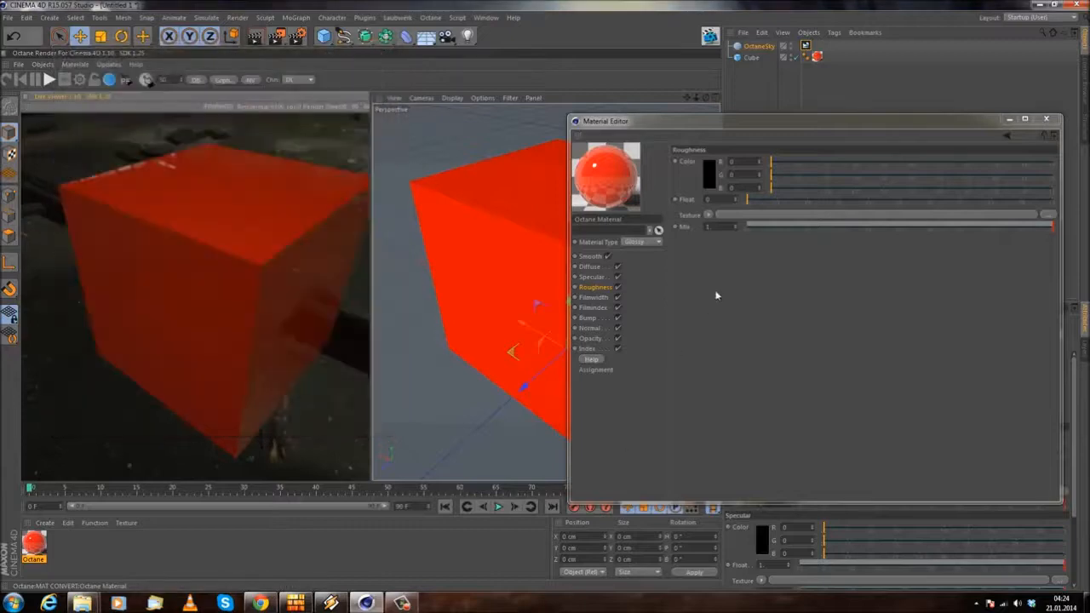
pyautogui.moveTo(263, 338); pyautogui.dragTo(243, 299)
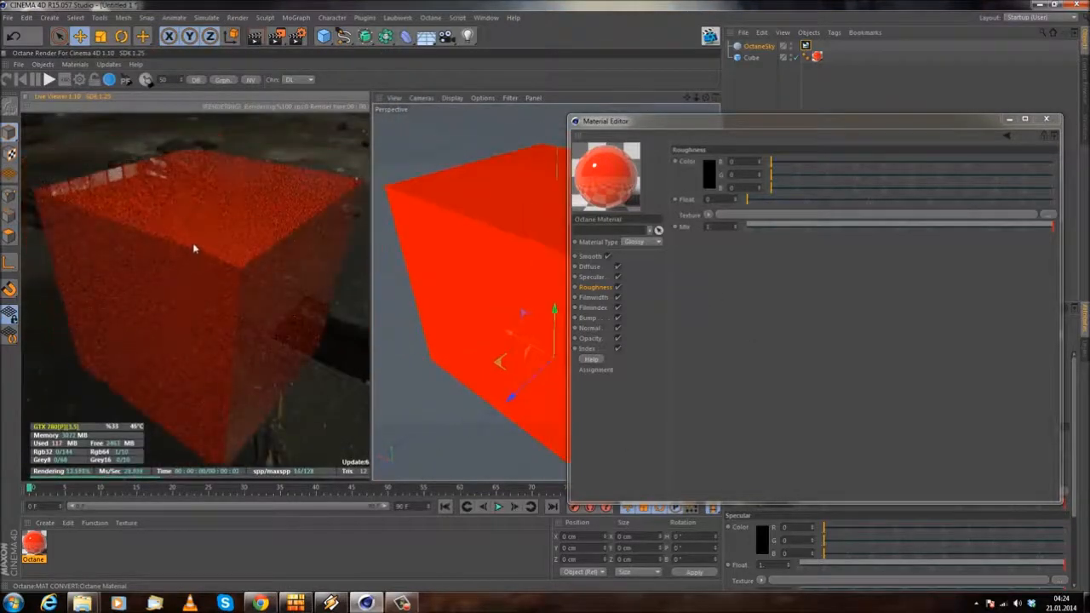
# Step: Open the material's film width settings and read the Film Width and Film Index descriptions in the Octane manual in Chrome
pyautogui.click(594, 297)
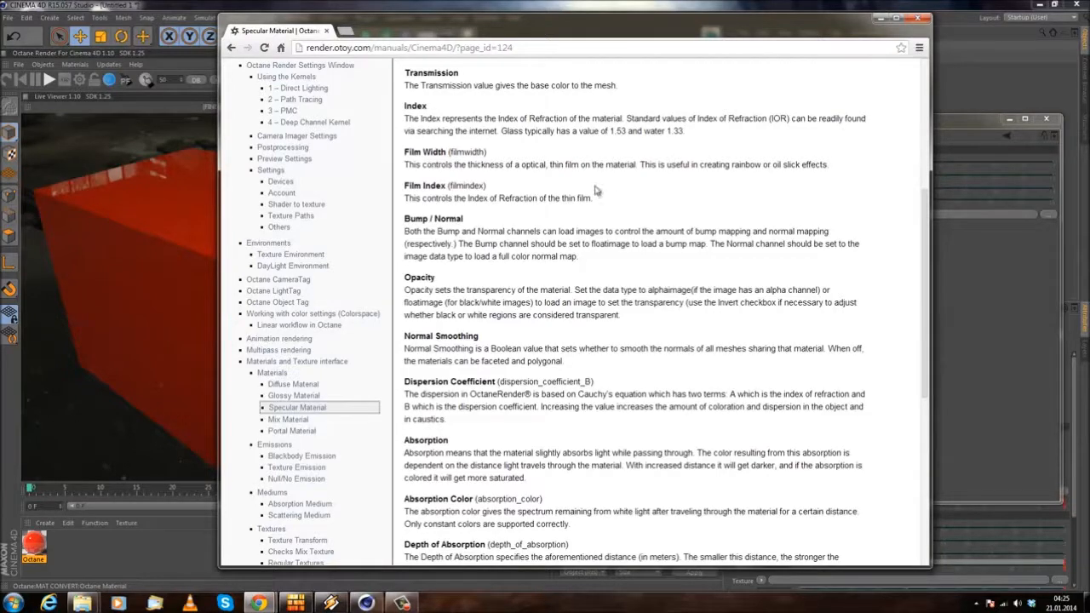
pyautogui.moveTo(407, 167); pyautogui.dragTo(529, 164)
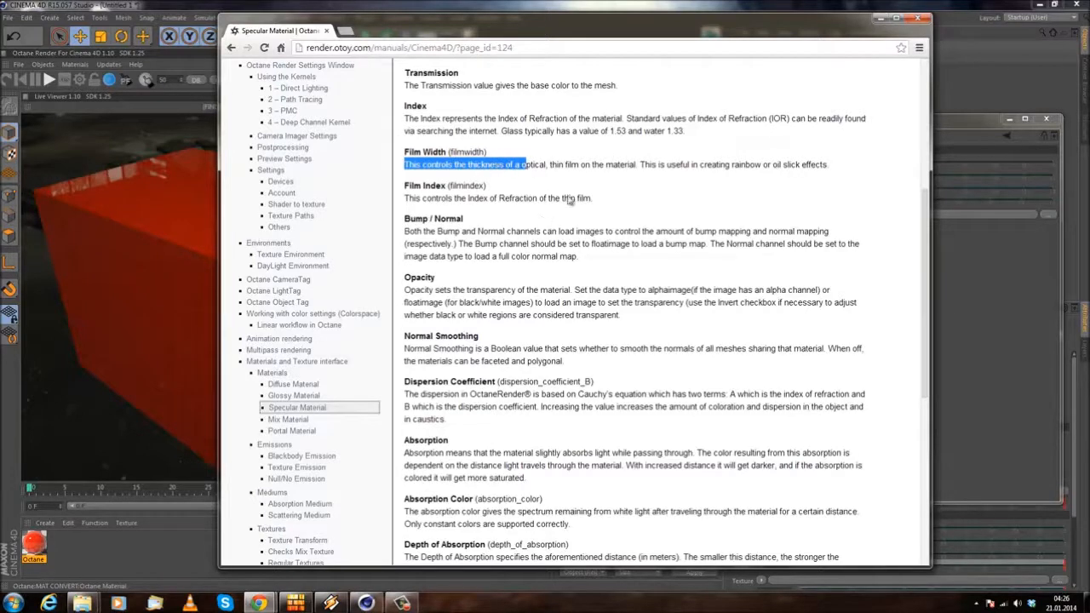
pyautogui.click(571, 182)
pyautogui.moveTo(558, 162); pyautogui.dragTo(636, 161)
pyautogui.click(615, 184)
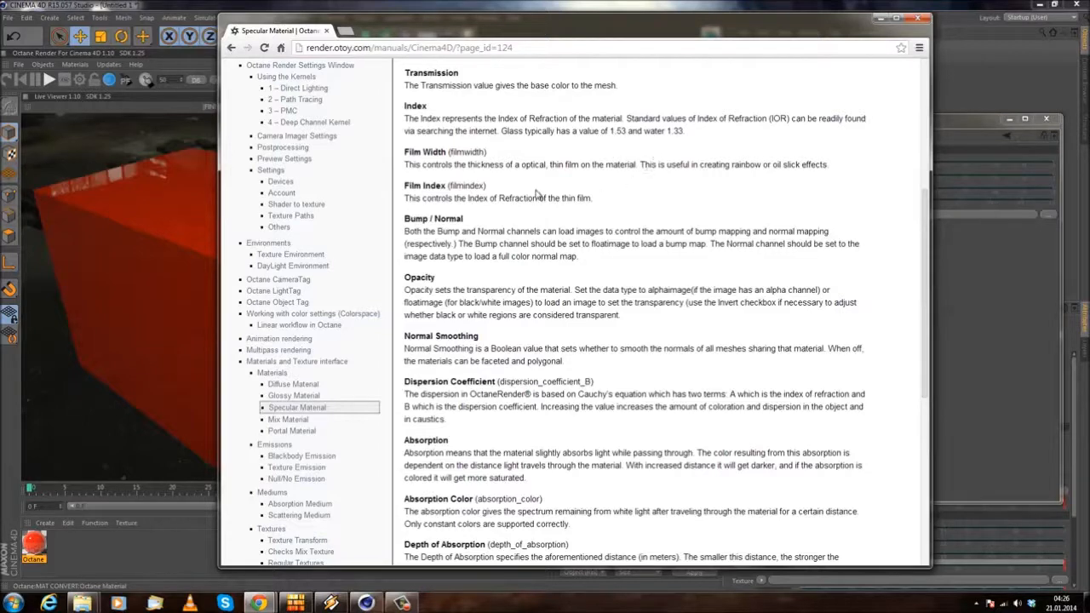
pyautogui.moveTo(528, 34); pyautogui.dragTo(459, 53)
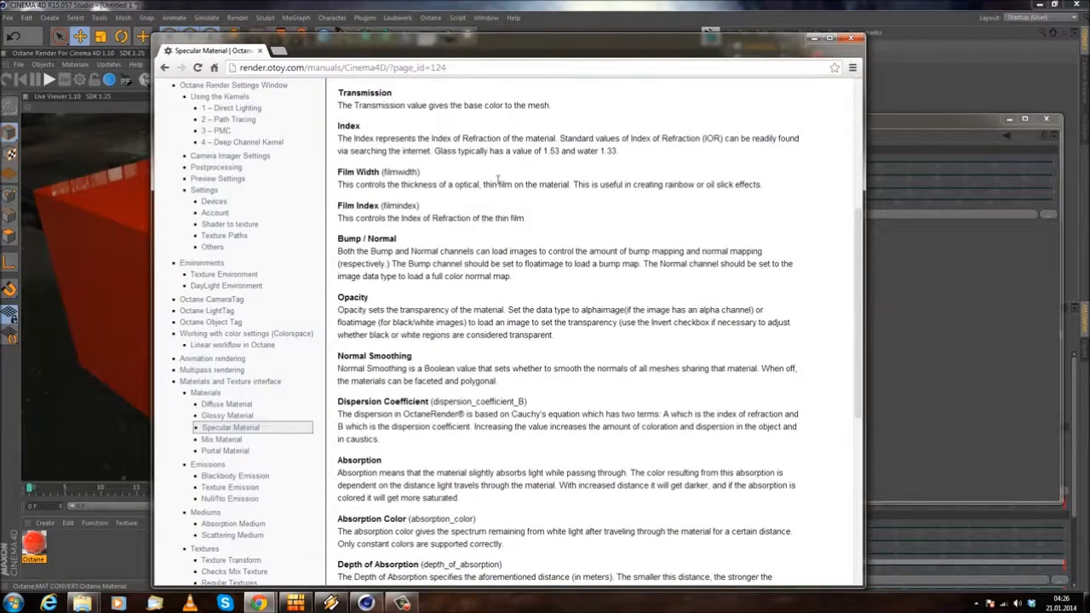
pyautogui.moveTo(357, 176); pyautogui.dragTo(450, 185)
pyautogui.click(489, 204)
pyautogui.moveTo(345, 205); pyautogui.dragTo(439, 201)
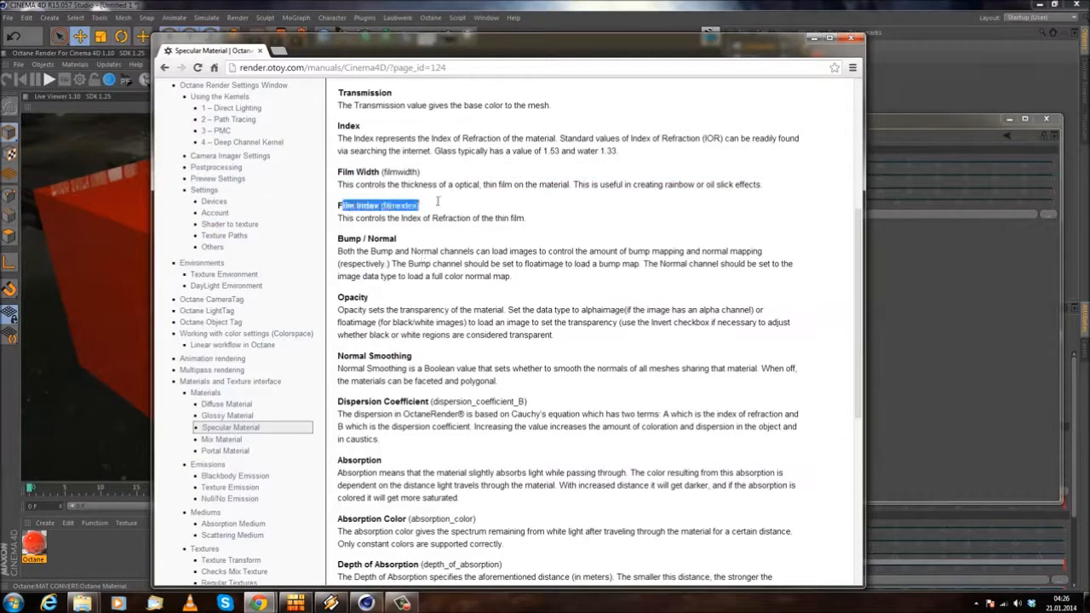
pyautogui.click(466, 206)
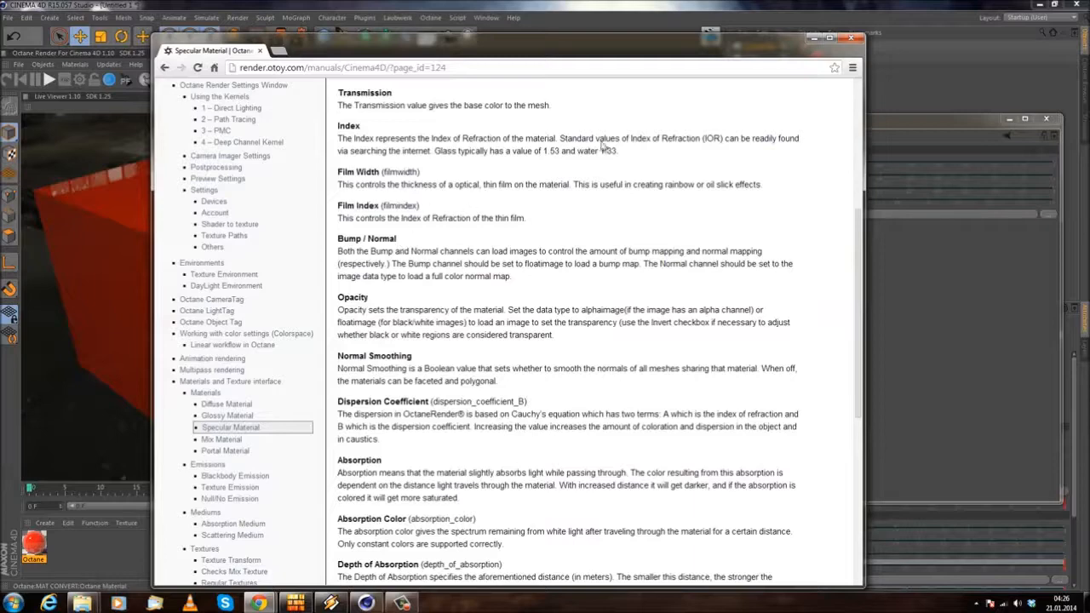
pyautogui.click(815, 39)
# Step: Assign an Octane ImageTexture shader to the material's Bump channel and look over the other Octane texture types
pyautogui.moveTo(708, 129); pyautogui.dragTo(704, 117)
pyautogui.moveTo(248, 292); pyautogui.dragTo(233, 268)
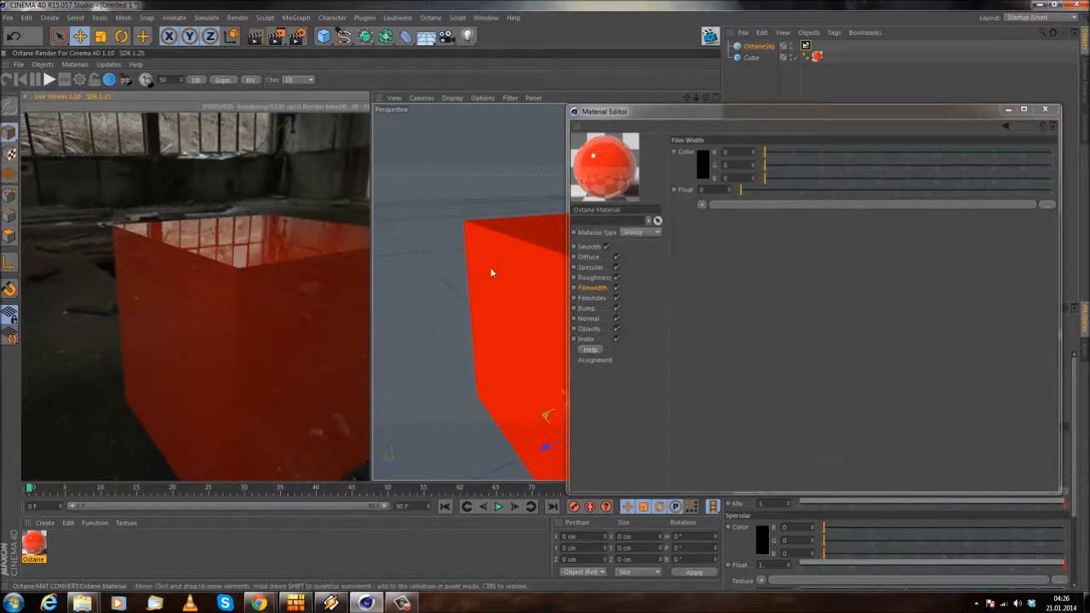
pyautogui.click(587, 307)
pyautogui.keyDown('alt'); pyautogui.moveTo(484, 278); pyautogui.dragTo(409, 309); pyautogui.keyUp('alt')
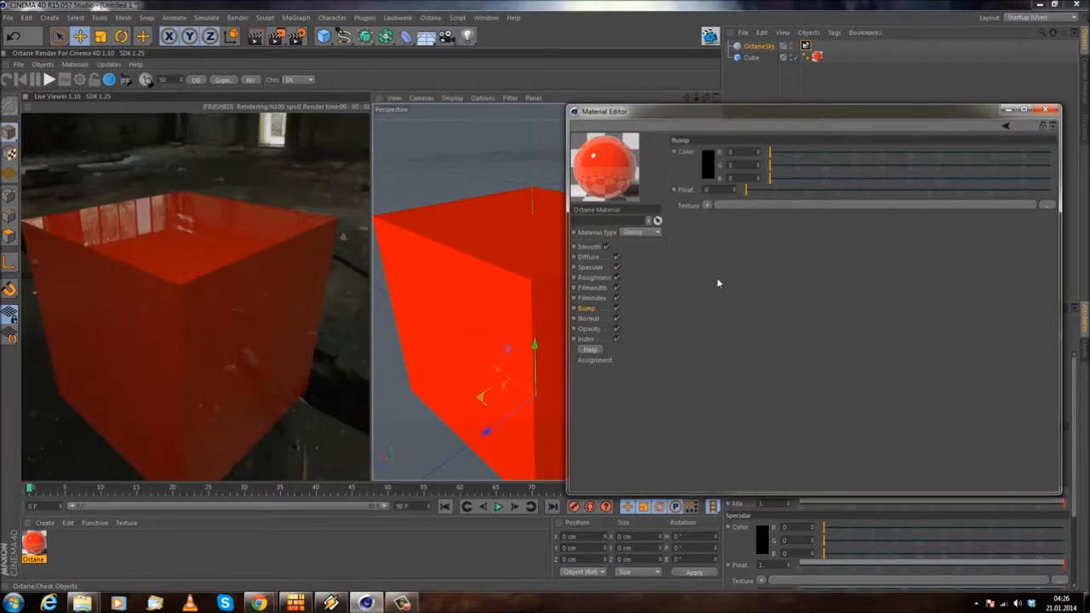
pyautogui.click(709, 206)
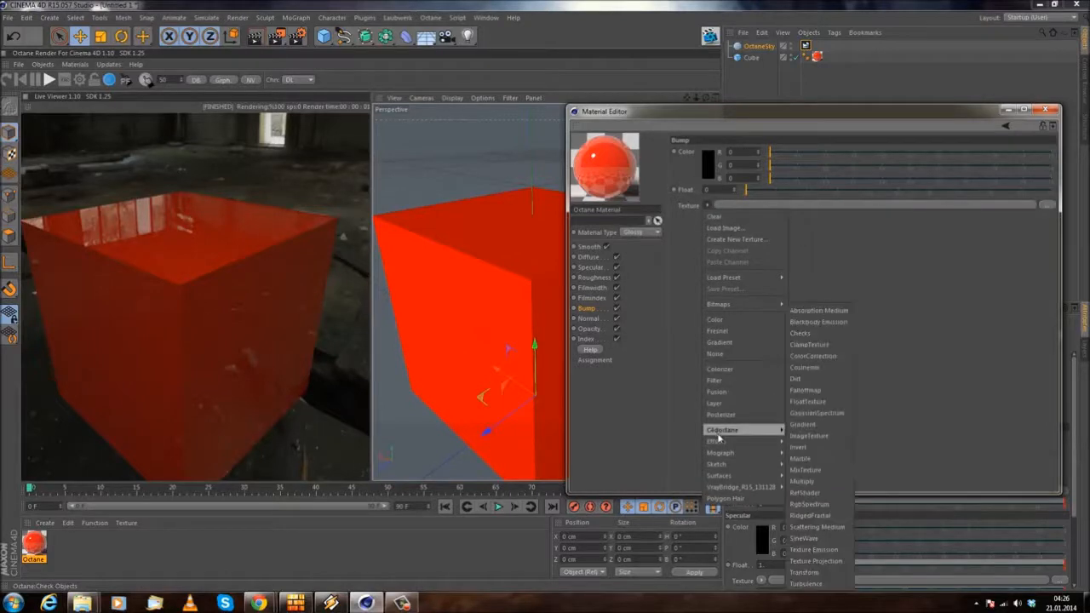
pyautogui.moveTo(745, 433)
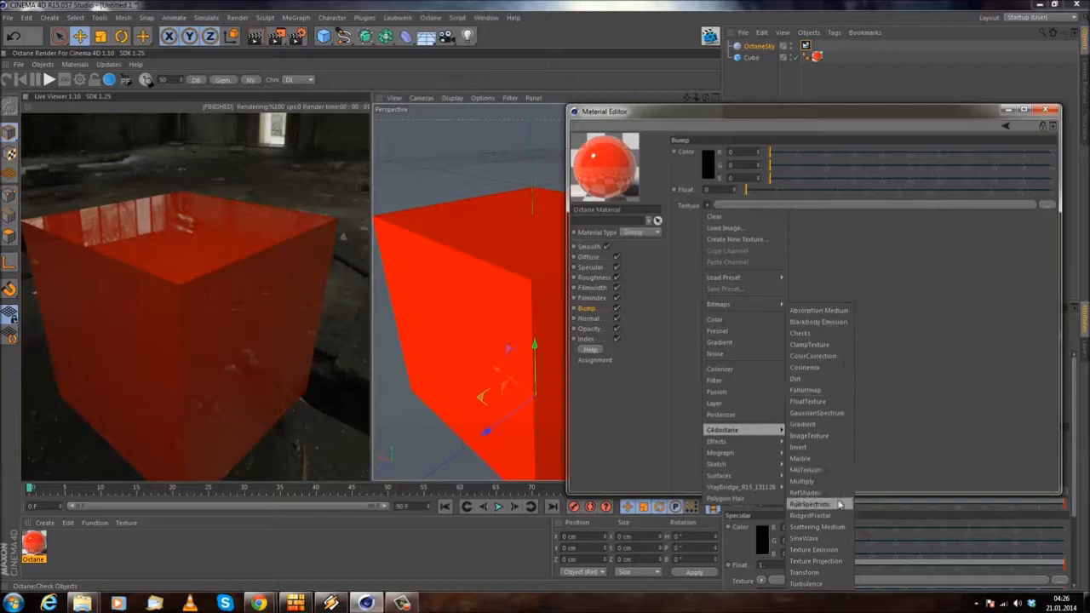
pyautogui.click(833, 436)
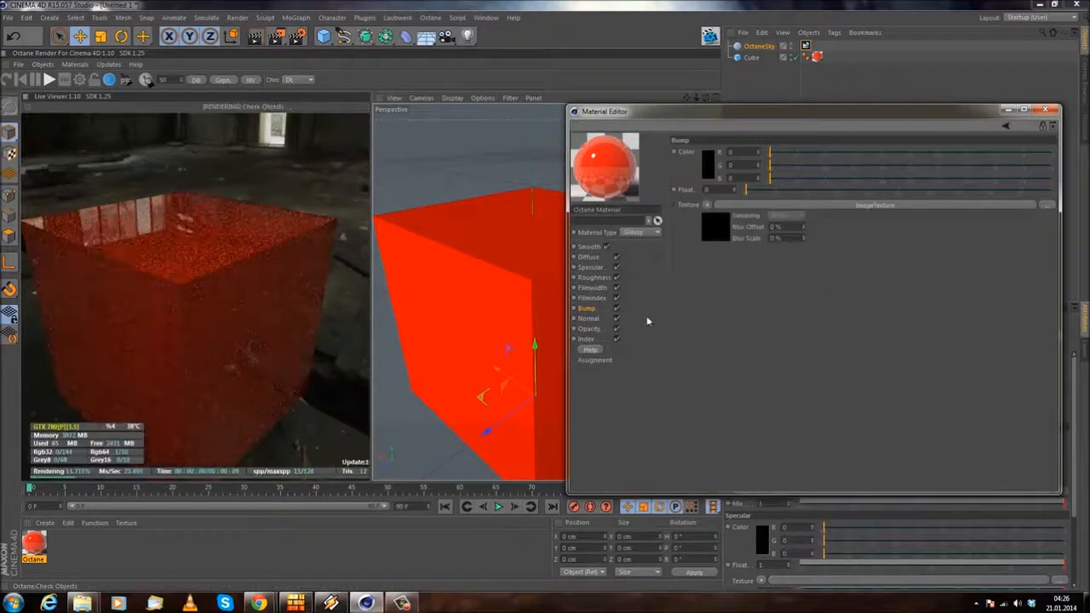
pyautogui.click(707, 205)
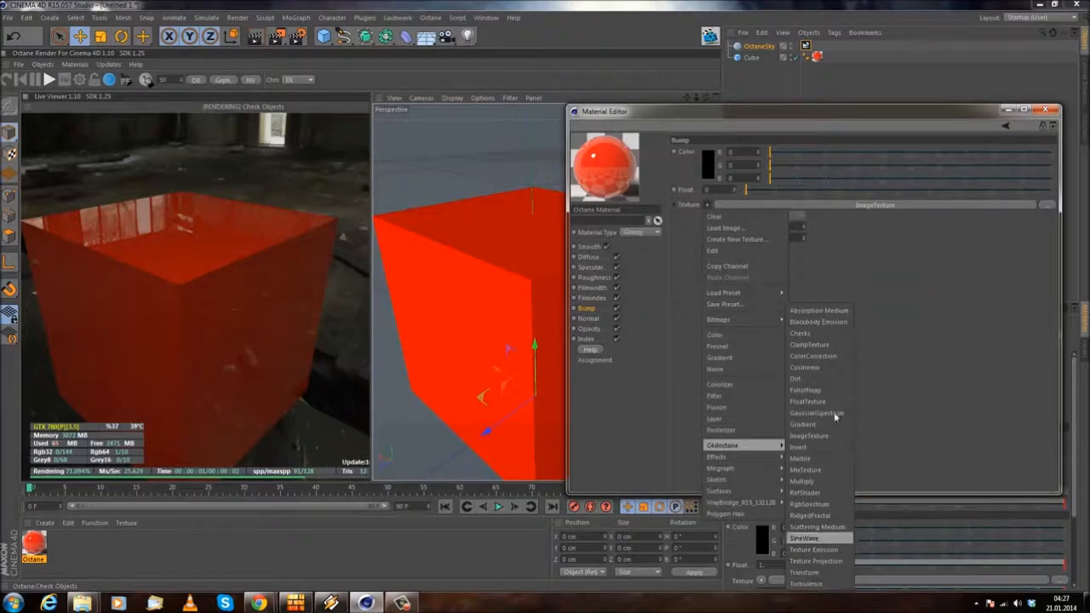
pyautogui.click(863, 305)
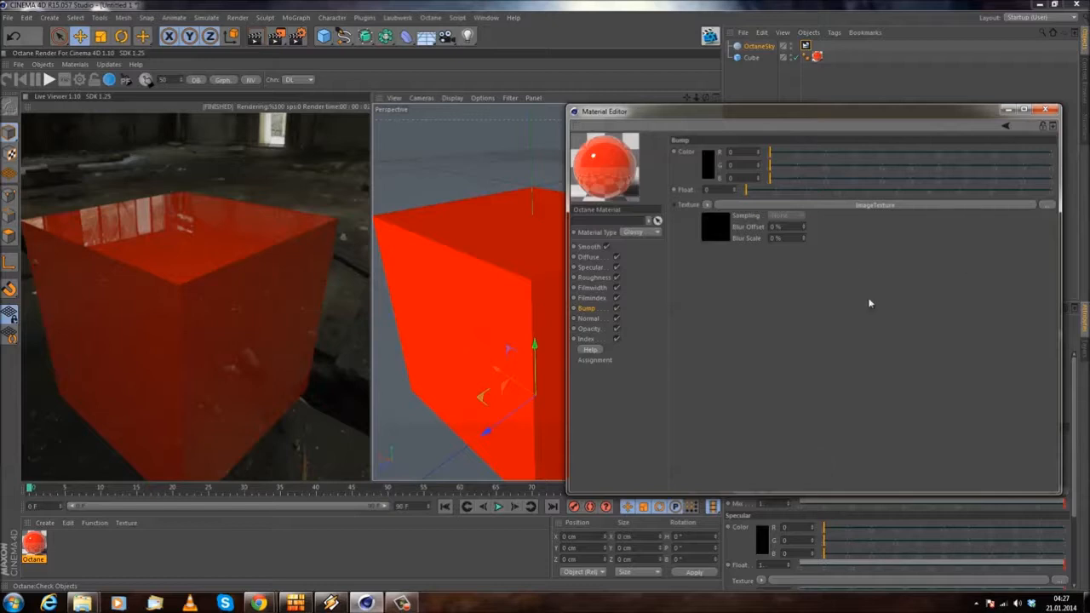
# Step: Load curse.jpg from the Personal\Curse folder on the WORK (D:) drive into the bump ImageTexture
pyautogui.click(869, 206)
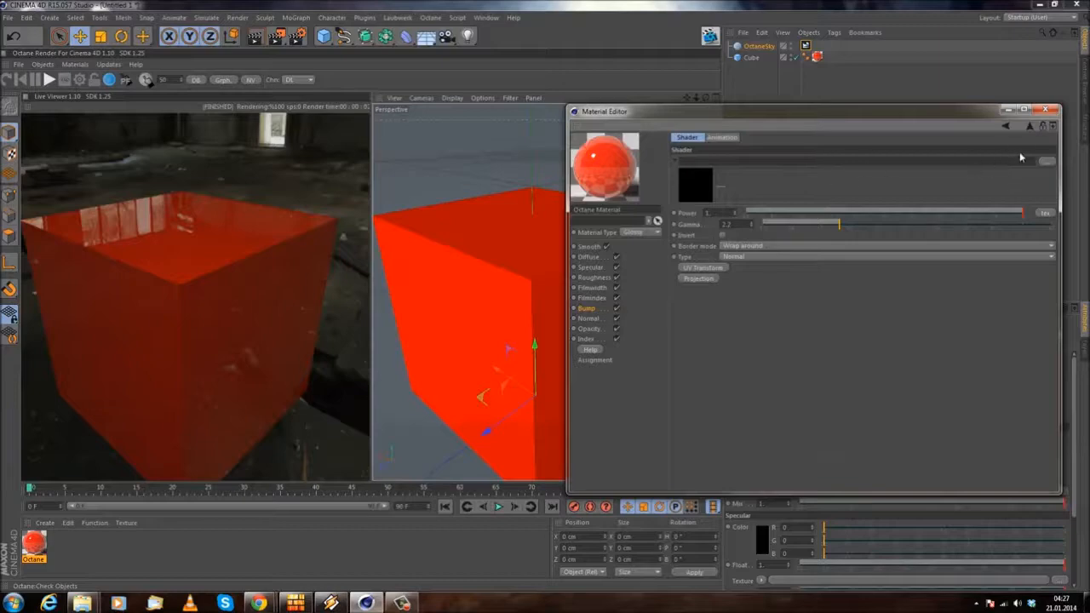
pyautogui.click(1047, 162)
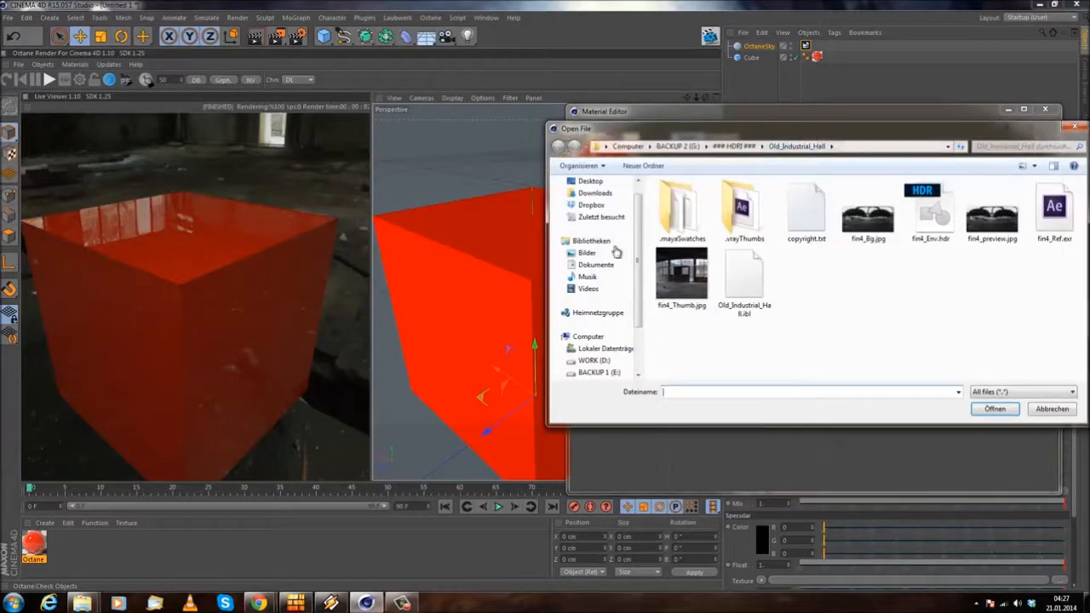
pyautogui.click(580, 358)
pyautogui.scroll(-10, 755, 311)
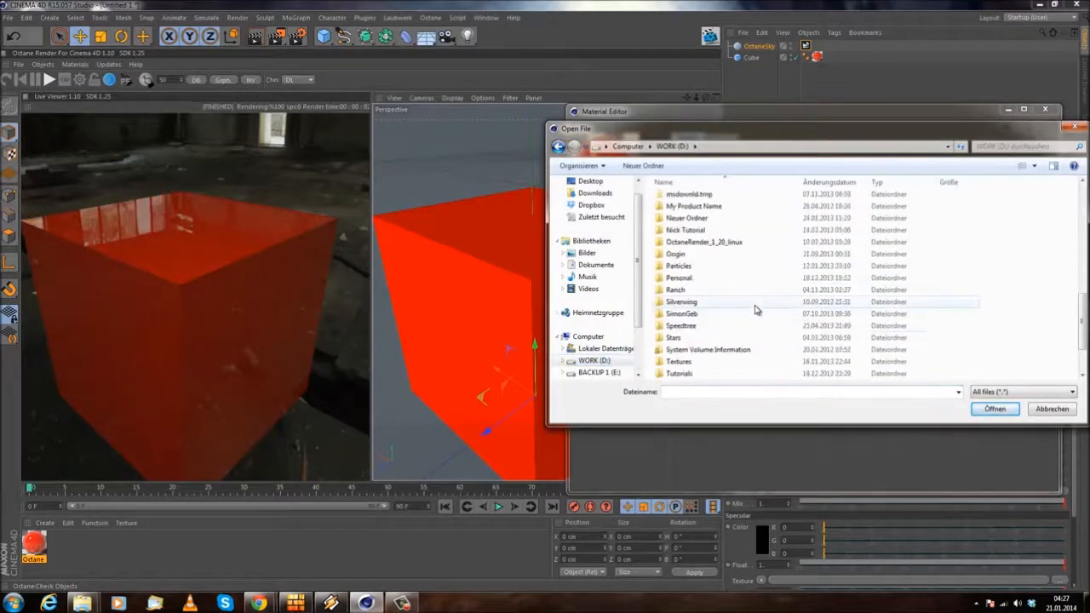
pyautogui.doubleClick(701, 278)
pyautogui.scroll(-3, 718, 325)
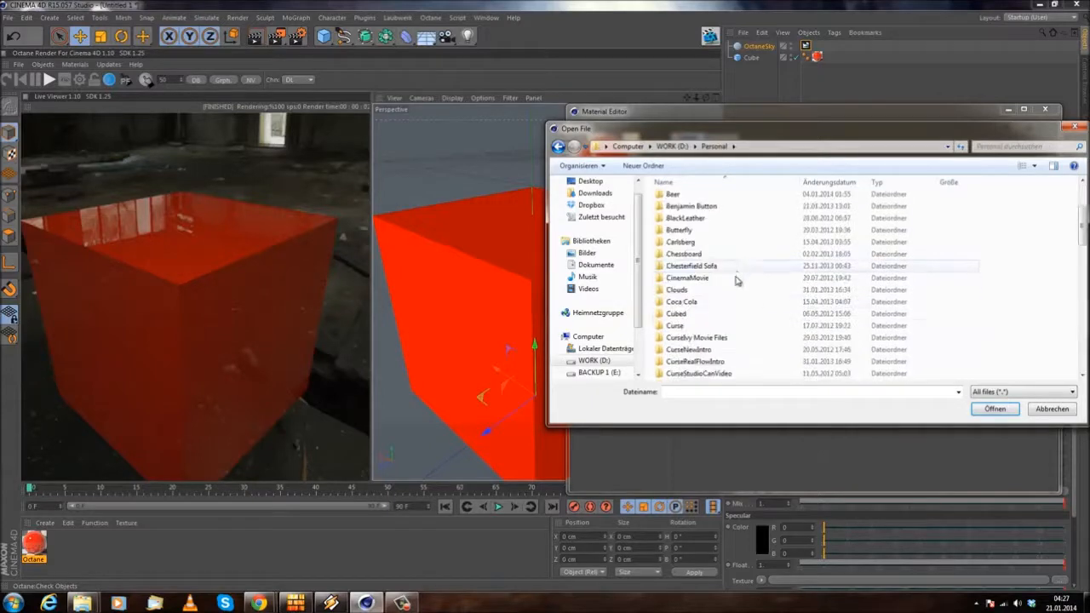
pyautogui.doubleClick(677, 326)
pyautogui.click(863, 315)
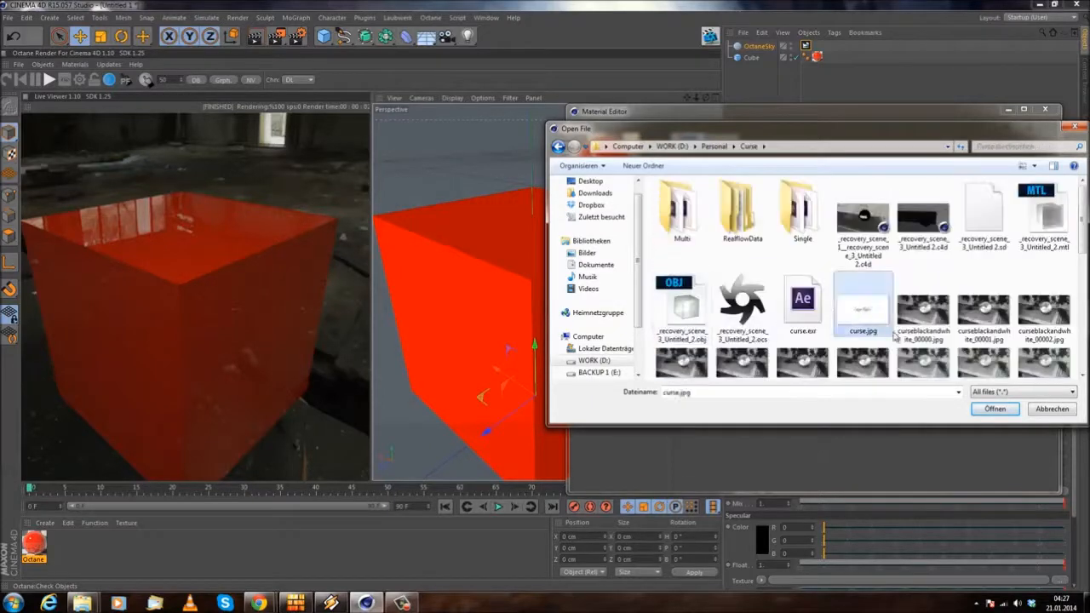
pyautogui.click(1001, 411)
pyautogui.click(601, 344)
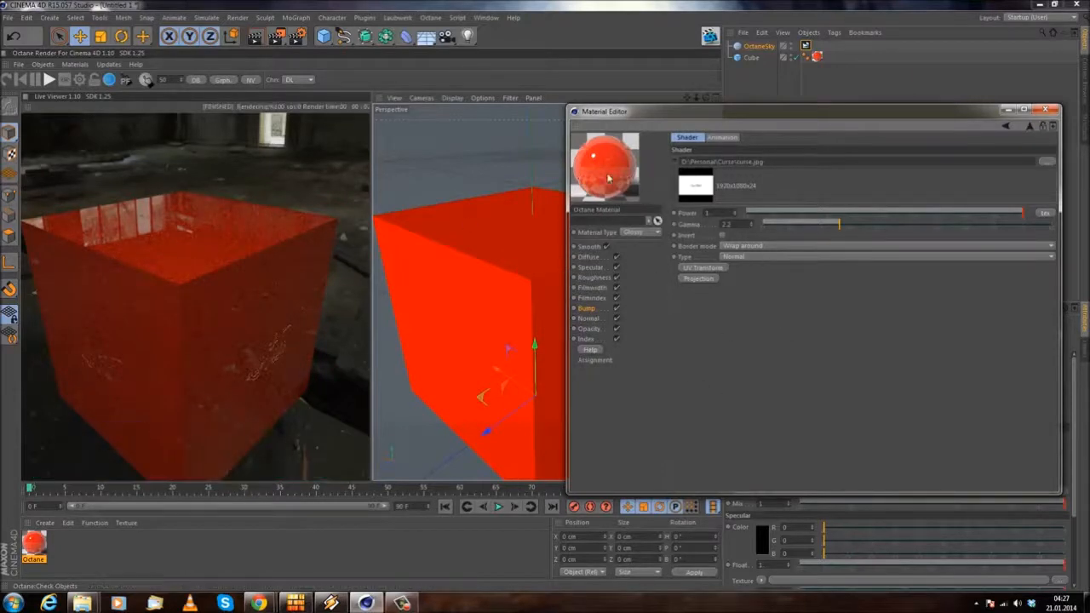
# Step: View the cube face carrying the bump from the front and lower the image texture's Power to 0
pyautogui.click(1007, 127)
pyautogui.click(875, 206)
pyautogui.keyDown('alt'); pyautogui.moveTo(437, 239); pyautogui.dragTo(383, 215); pyautogui.keyUp('alt')
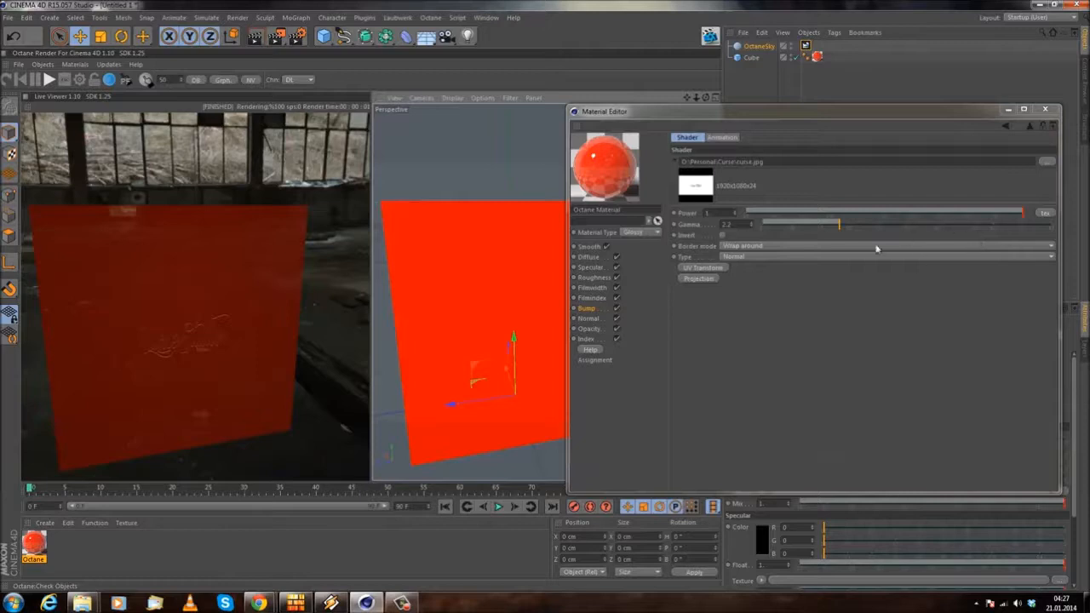
pyautogui.moveTo(838, 211); pyautogui.dragTo(745, 213)
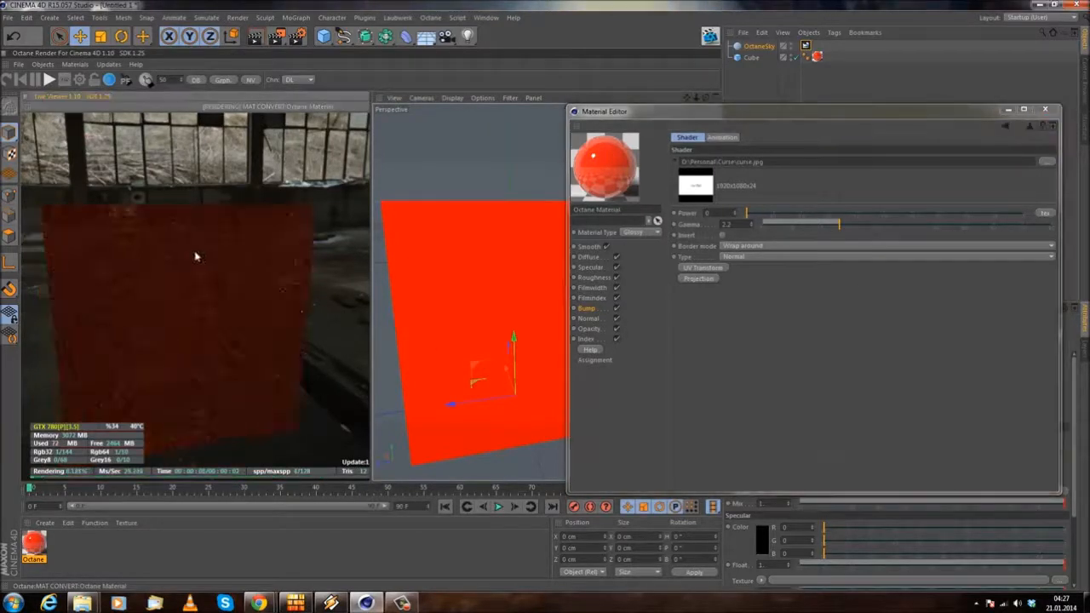
# Step: Set the Power of the OctaneSky environment tag to 3 to brighten the HDRI lighting on the cube
pyautogui.moveTo(260, 241); pyautogui.dragTo(70, 244)
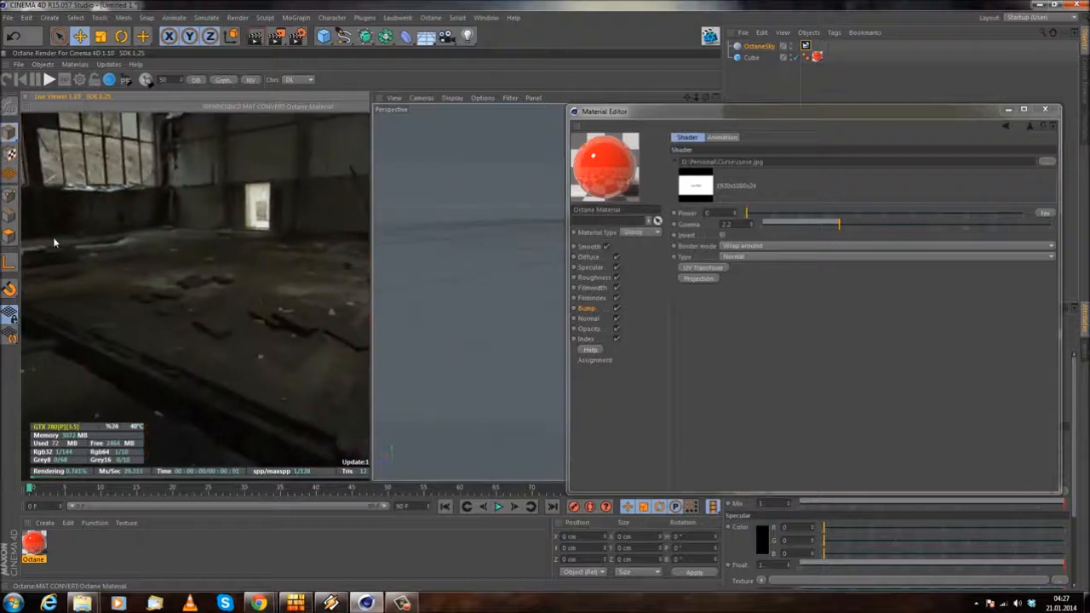
pyautogui.keyDown('alt'); pyautogui.moveTo(452, 250); pyautogui.dragTo(277, 313, button='middle'); pyautogui.keyUp('alt')
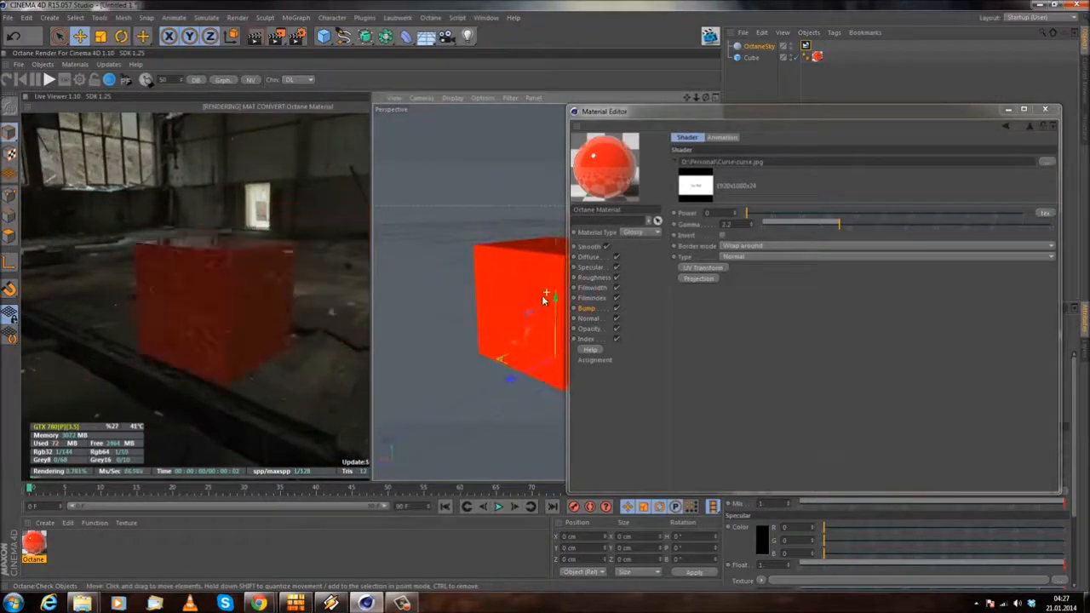
pyautogui.keyDown('alt'); pyautogui.moveTo(537, 254); pyautogui.dragTo(519, 267); pyautogui.keyUp('alt')
pyautogui.keyDown('alt'); pyautogui.moveTo(519, 266); pyautogui.dragTo(428, 239, button='middle'); pyautogui.keyUp('alt')
pyautogui.keyDown('alt'); pyautogui.moveTo(429, 239); pyautogui.dragTo(545, 247, button='right'); pyautogui.keyUp('alt')
pyautogui.moveTo(785, 117); pyautogui.dragTo(436, 128)
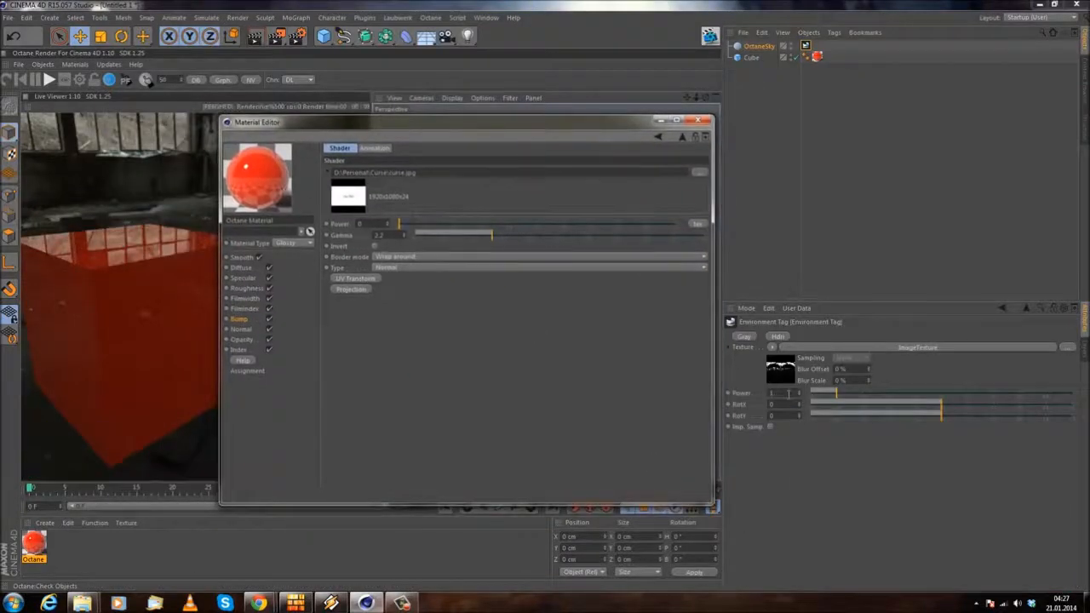
pyautogui.write('3')
pyautogui.press('Return')
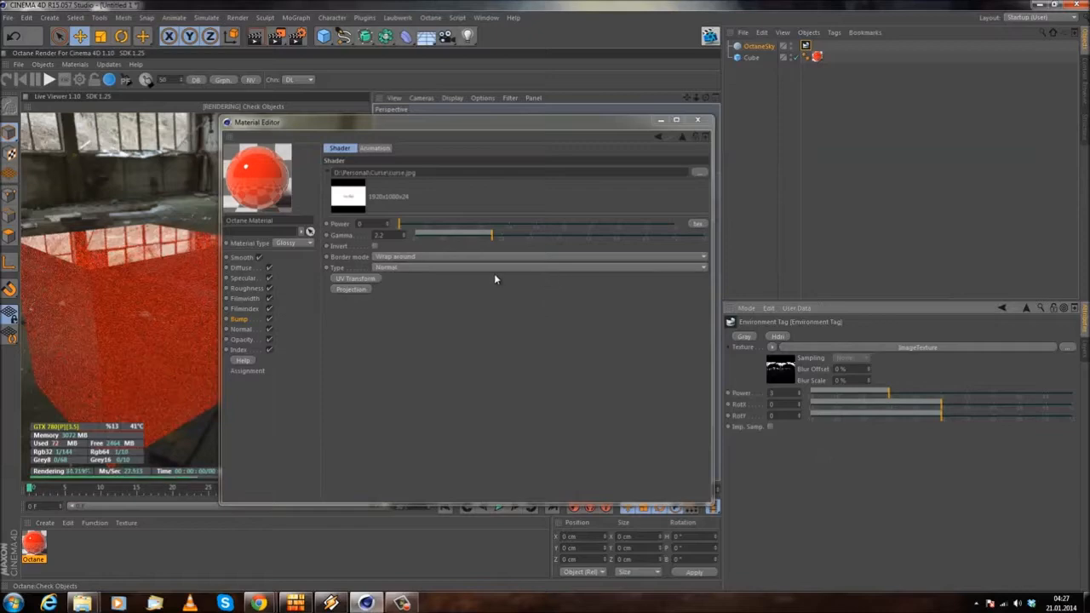
# Step: Set the bump image texture's Power to 0.5 while viewing the cube corner against the bright window reflections
pyautogui.moveTo(554, 123); pyautogui.dragTo(906, 136)
pyautogui.moveTo(173, 329); pyautogui.dragTo(66, 328)
pyautogui.moveTo(467, 271); pyautogui.dragTo(562, 295)
pyautogui.scroll(8, 541, 291)
pyautogui.keyDown('alt'); pyautogui.moveTo(542, 282); pyautogui.dragTo(470, 287); pyautogui.keyUp('alt')
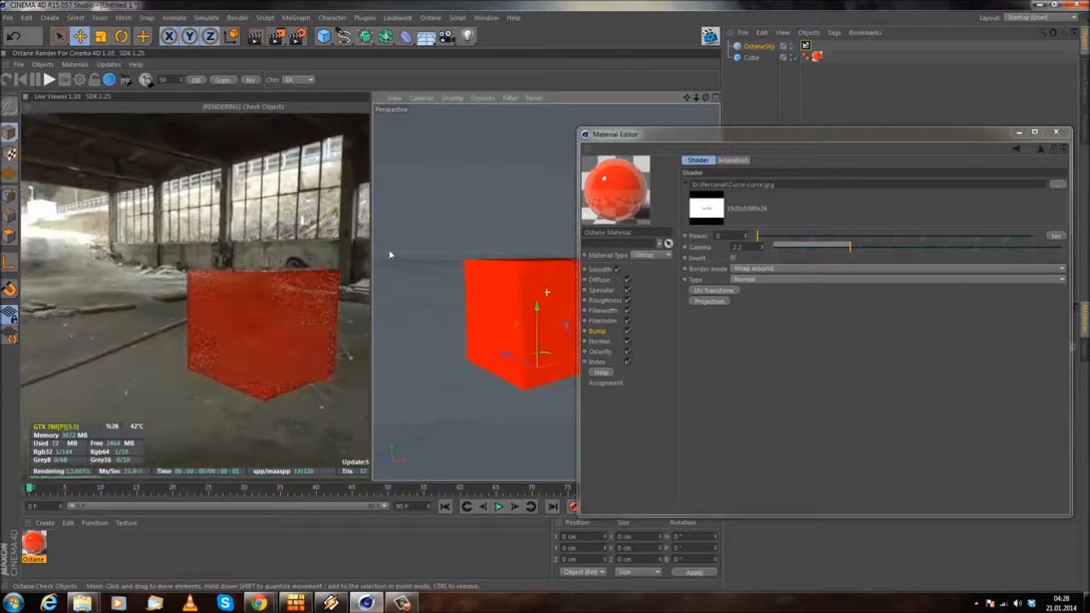
pyautogui.scroll(6, 470, 288)
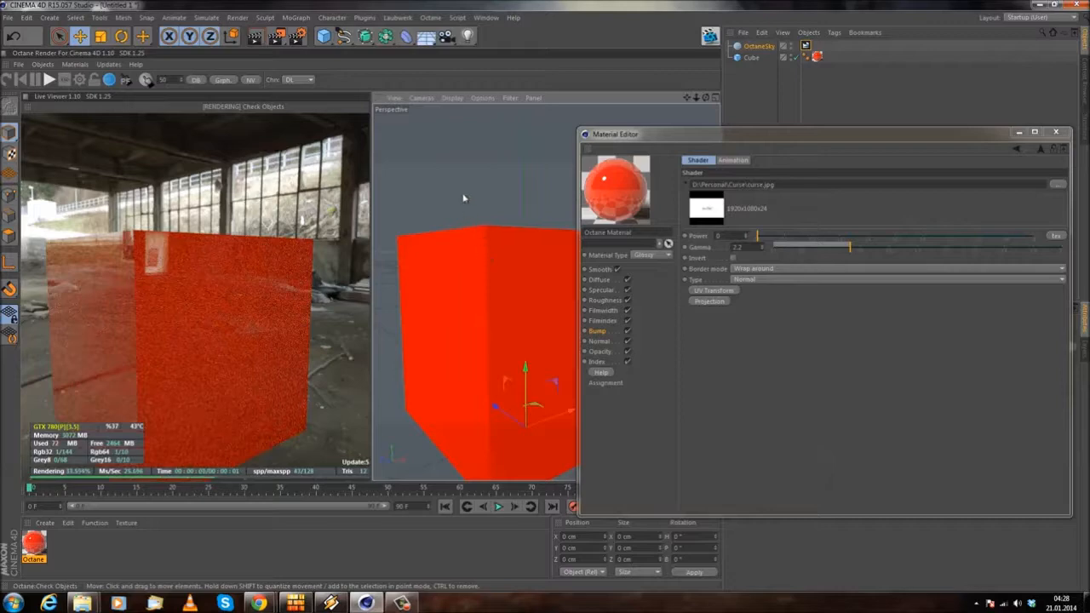
pyautogui.keyDown('alt'); pyautogui.moveTo(528, 273); pyautogui.dragTo(506, 236); pyautogui.keyUp('alt')
pyautogui.scroll(-2, 506, 236)
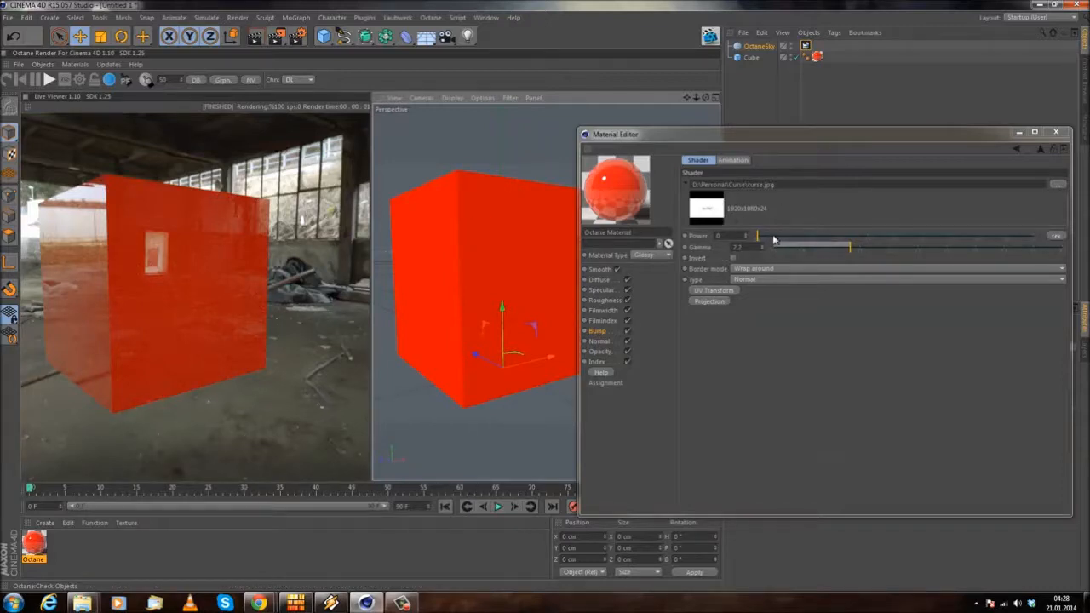
pyautogui.click(736, 238)
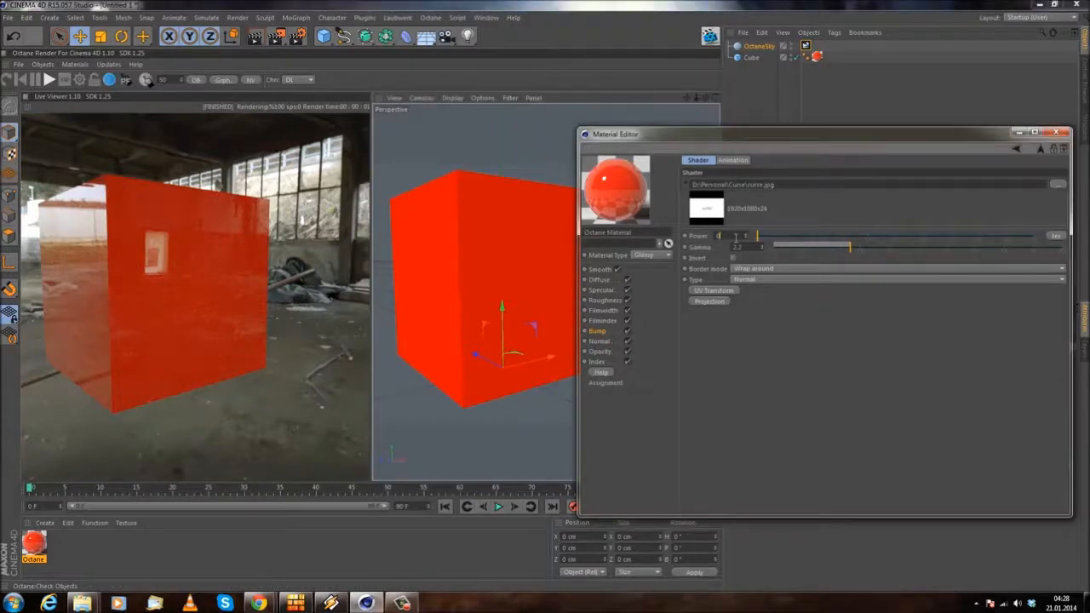
pyautogui.write('.5')
pyautogui.press('Return')
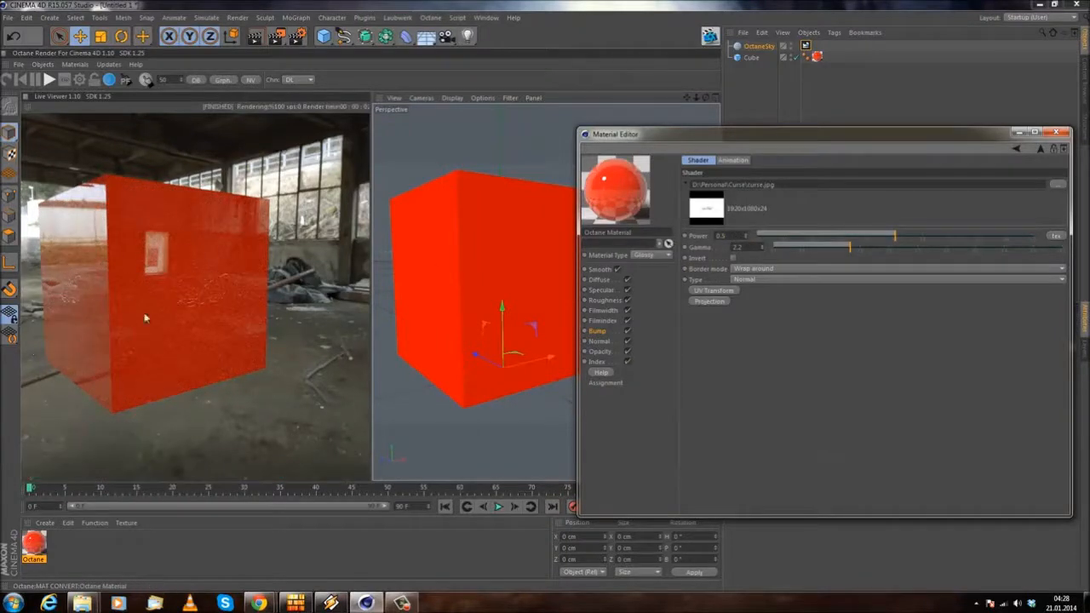
# Step: Set the bump image texture's Power to 1 and inspect the relief on the cube faces from different angles
pyautogui.keyDown('alt'); pyautogui.moveTo(450, 304); pyautogui.dragTo(474, 316); pyautogui.keyUp('alt')
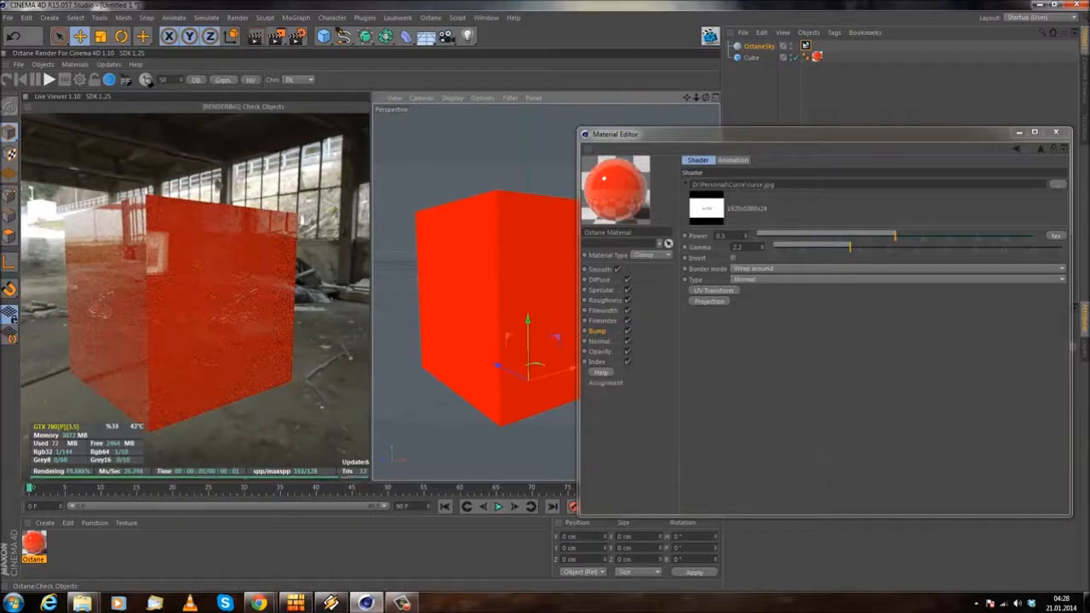
pyautogui.click(725, 236)
pyautogui.write('1')
pyautogui.press('Return')
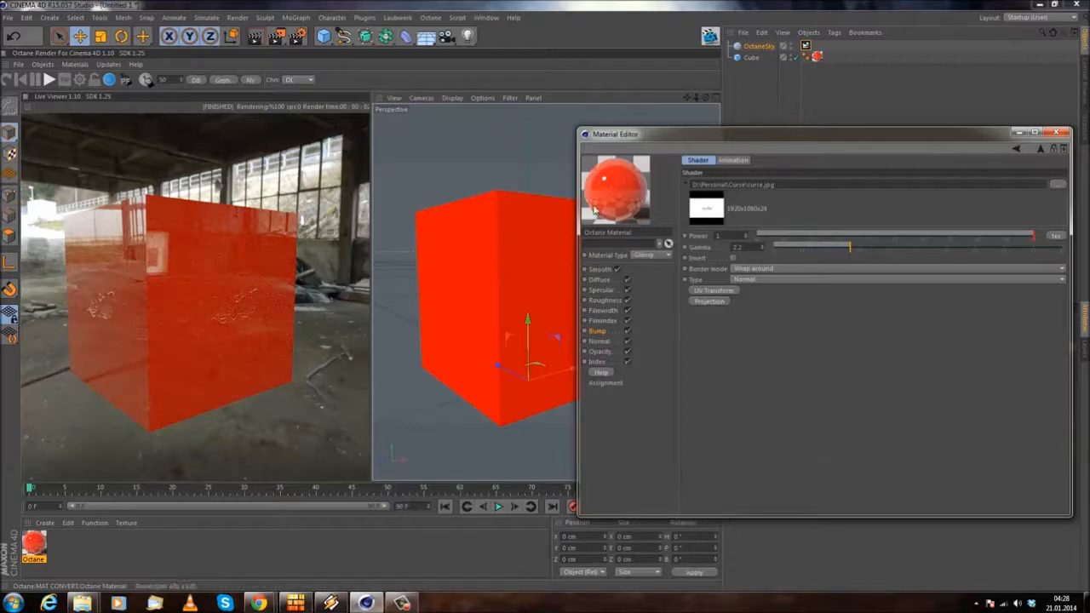
pyautogui.click(476, 338)
pyautogui.keyDown('alt'); pyautogui.moveTo(476, 333); pyautogui.dragTo(504, 330); pyautogui.keyUp('alt')
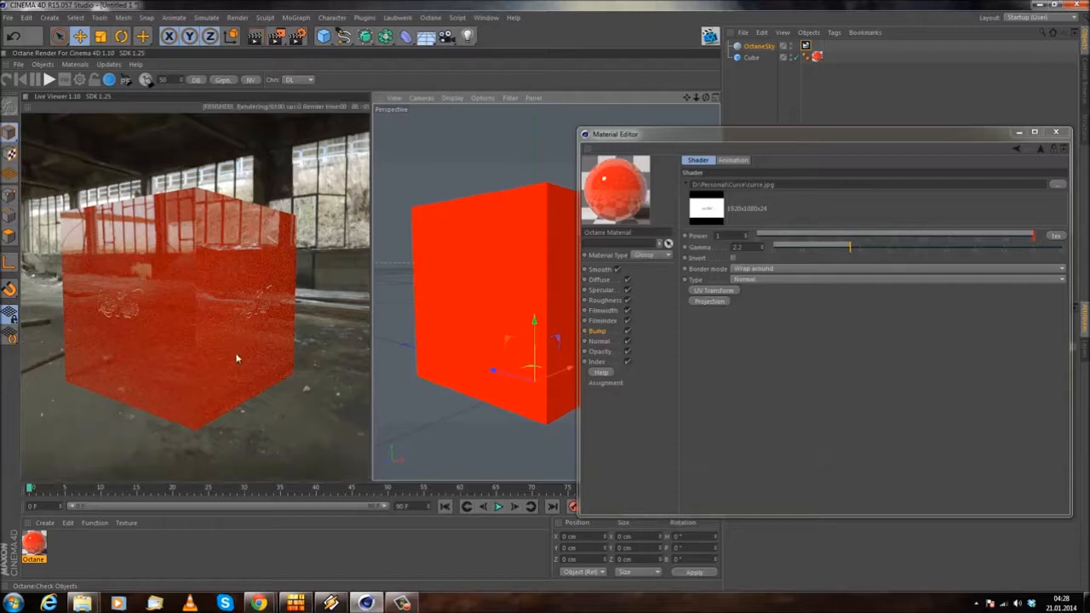
pyautogui.keyDown('alt'); pyautogui.moveTo(476, 310); pyautogui.dragTo(431, 316); pyautogui.keyUp('alt')
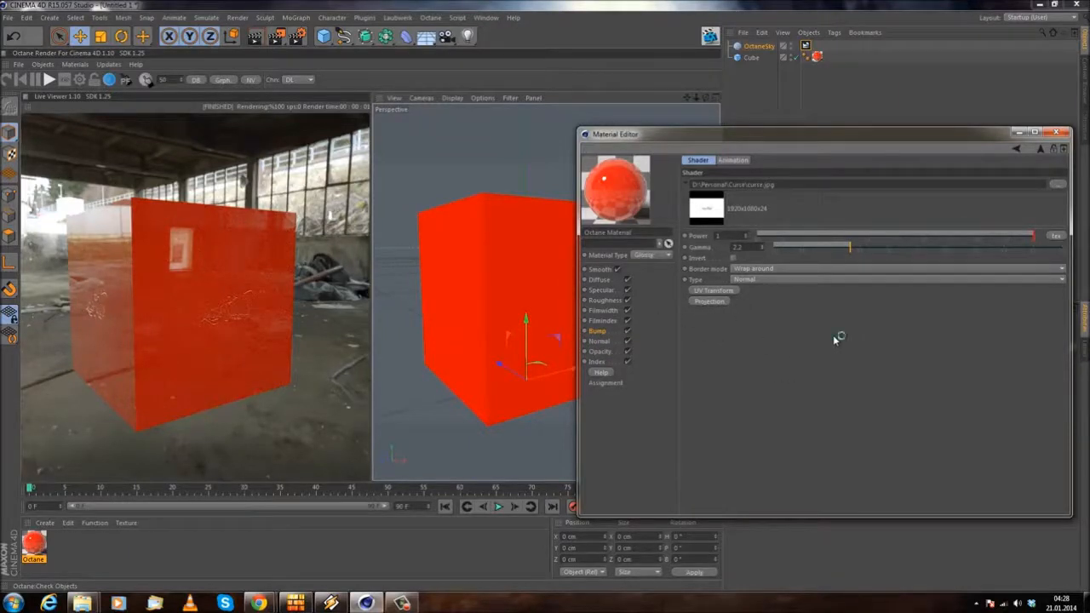
# Step: Open the material's Normal channel and find the Bump / Normal section of the Octane manual in Chrome
pyautogui.click(603, 341)
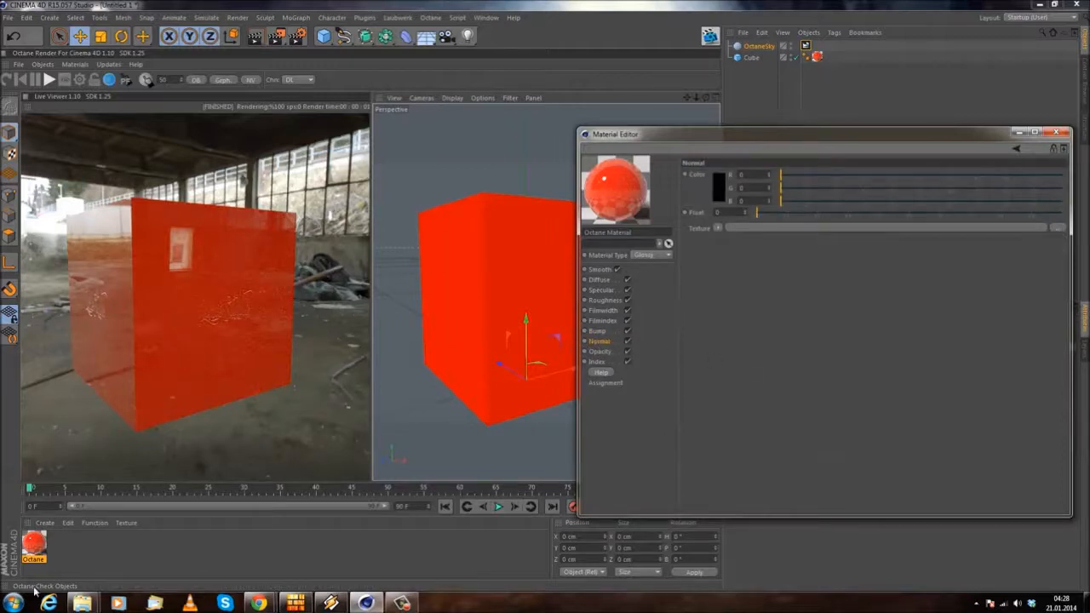
pyautogui.moveTo(258, 603)
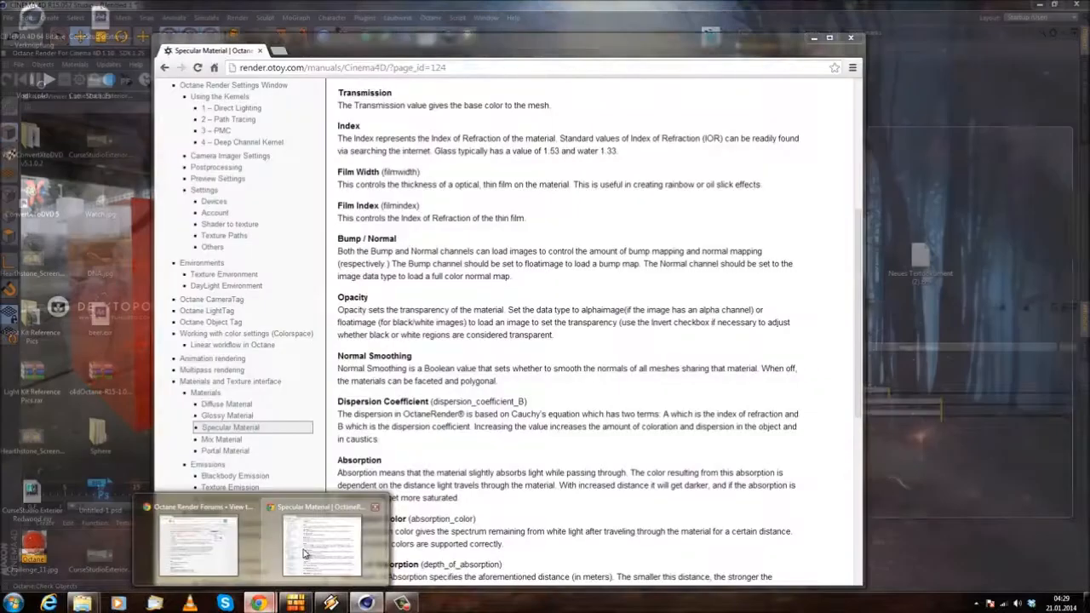
pyautogui.click(304, 553)
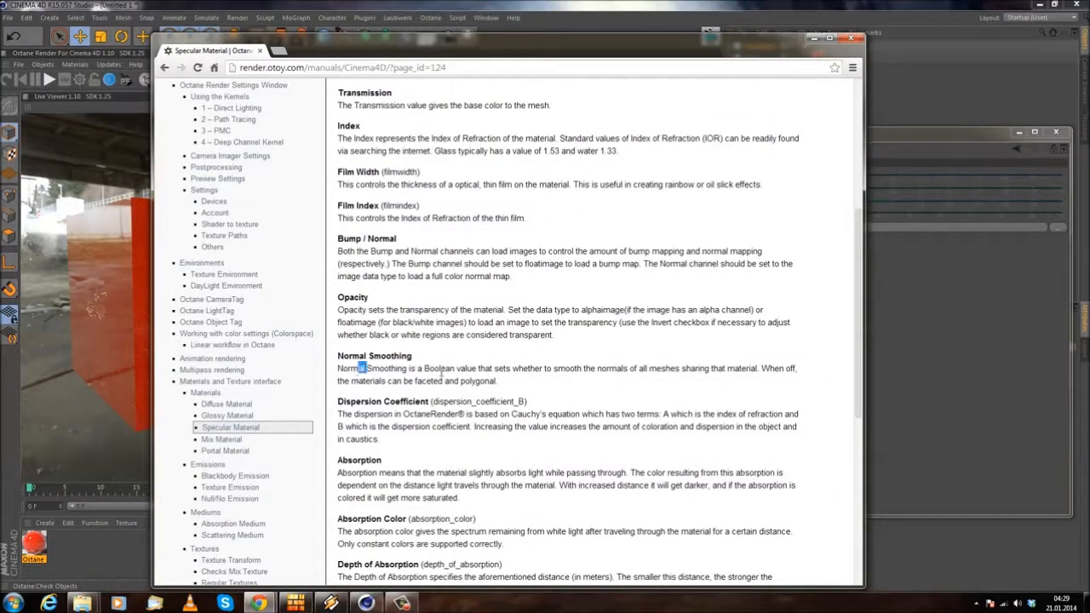
pyautogui.moveTo(408, 369); pyautogui.dragTo(466, 359)
pyautogui.scroll(5, 470, 366)
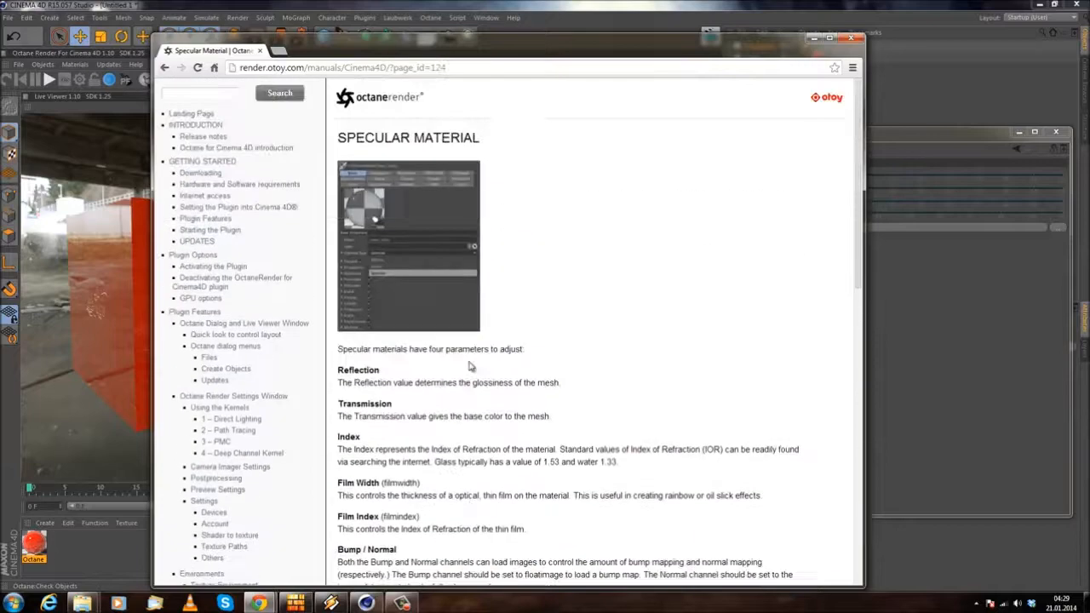
pyautogui.scroll(-4, 470, 367)
pyautogui.scroll(2, 461, 362)
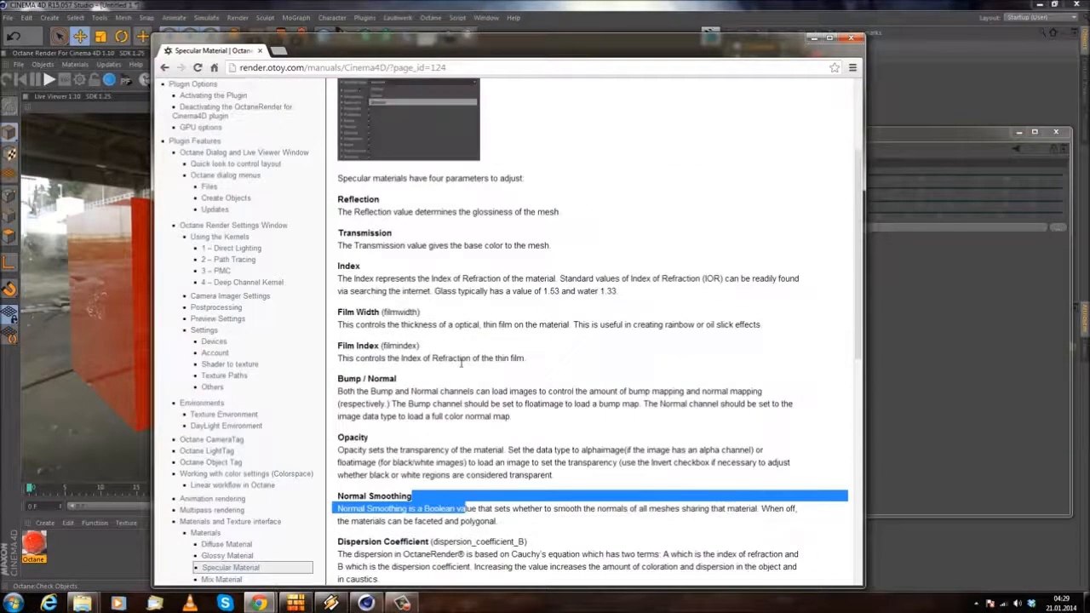
pyautogui.click(314, 400)
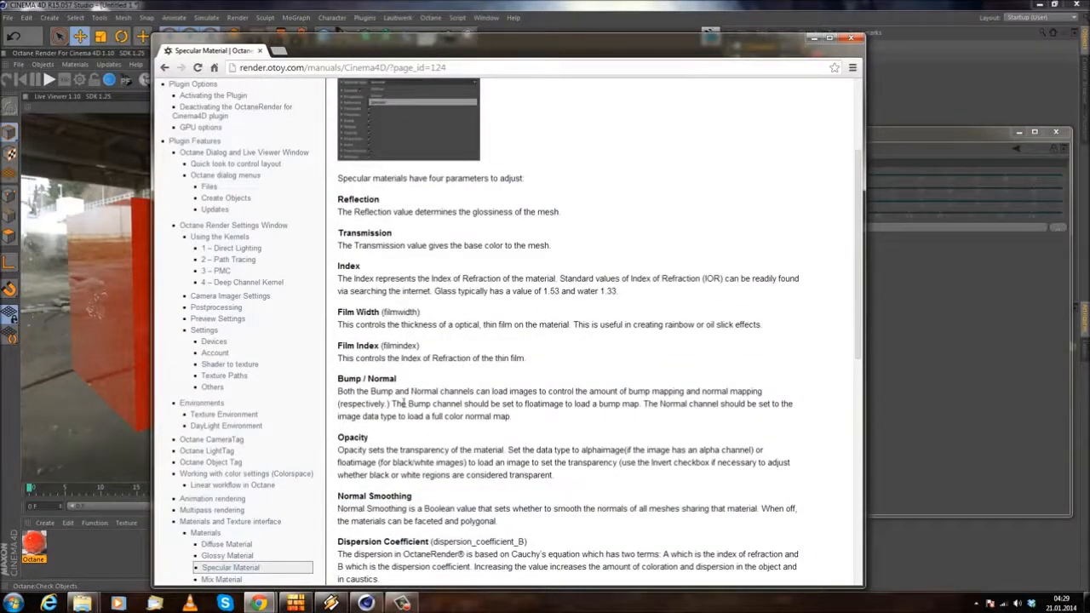
# Step: Read how the Bump and Normal channels load image maps in the manual, then return to Cinema 4D
pyautogui.moveTo(483, 393); pyautogui.dragTo(761, 387)
pyautogui.click(548, 388)
pyautogui.click(686, 389)
pyautogui.moveTo(356, 401); pyautogui.dragTo(433, 406)
pyautogui.moveTo(490, 403); pyautogui.dragTo(600, 402)
pyautogui.click(653, 419)
pyautogui.moveTo(363, 414); pyautogui.dragTo(464, 430)
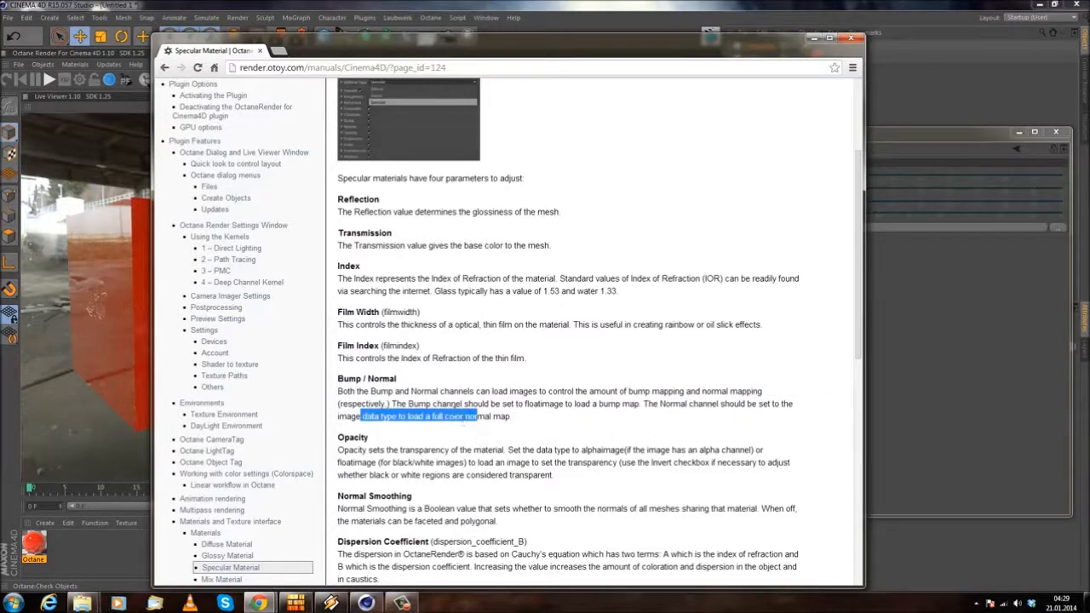
pyautogui.click(453, 428)
pyautogui.click(814, 37)
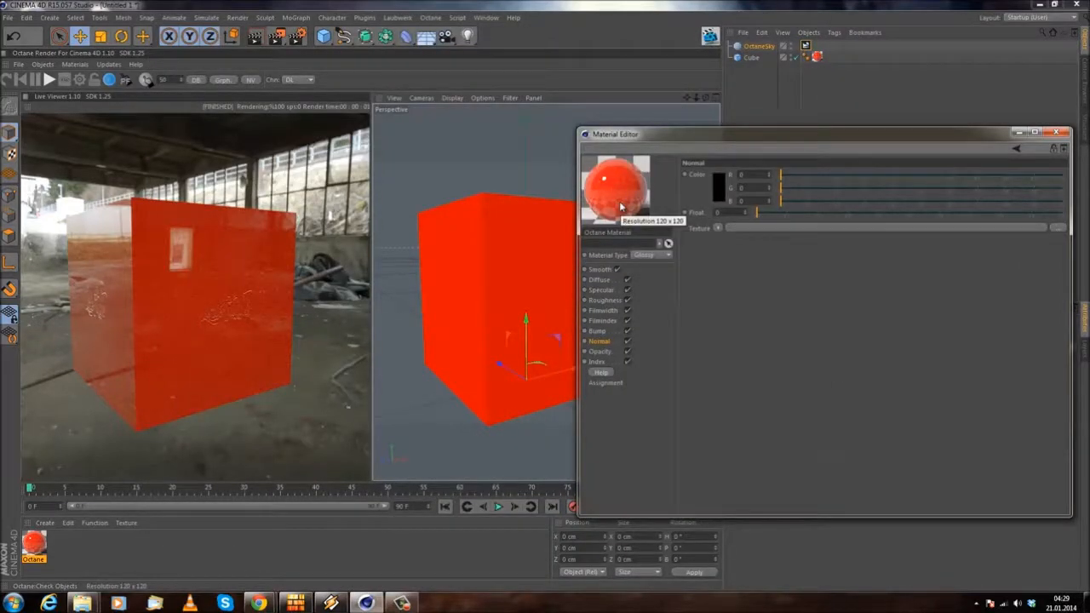
# Step: Examine the bump relief and reflections on both visible cube faces in the live render from several angles
pyautogui.moveTo(675, 141)
pyautogui.mouseDown()
pyautogui.moveTo(688, 122)
pyautogui.moveTo(679, 137)
pyautogui.mouseUp()
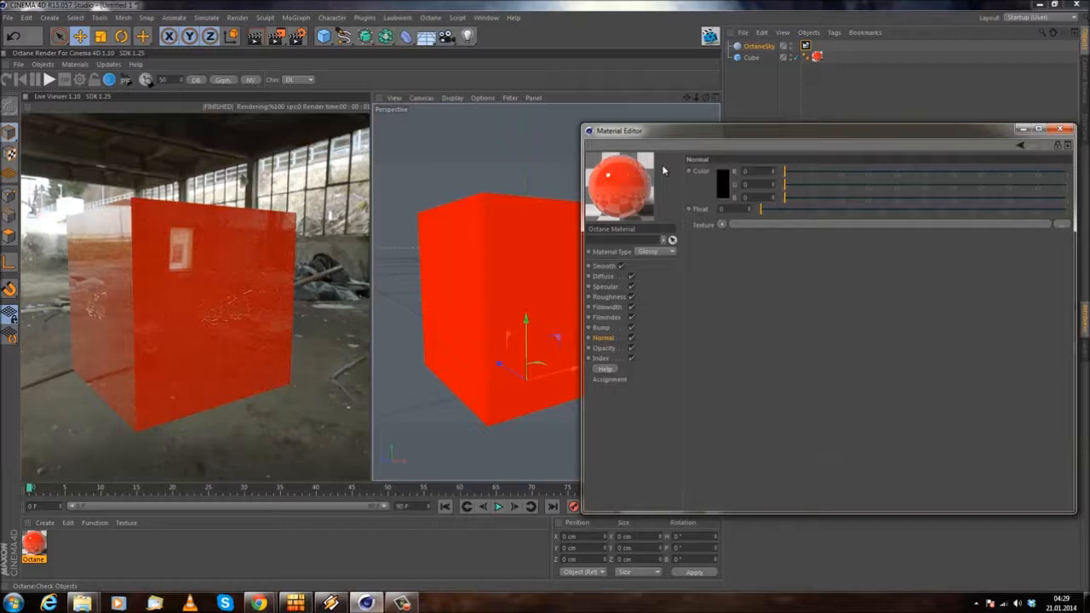
pyautogui.keyDown('alt'); pyautogui.moveTo(484, 346); pyautogui.dragTo(448, 356); pyautogui.keyUp('alt')
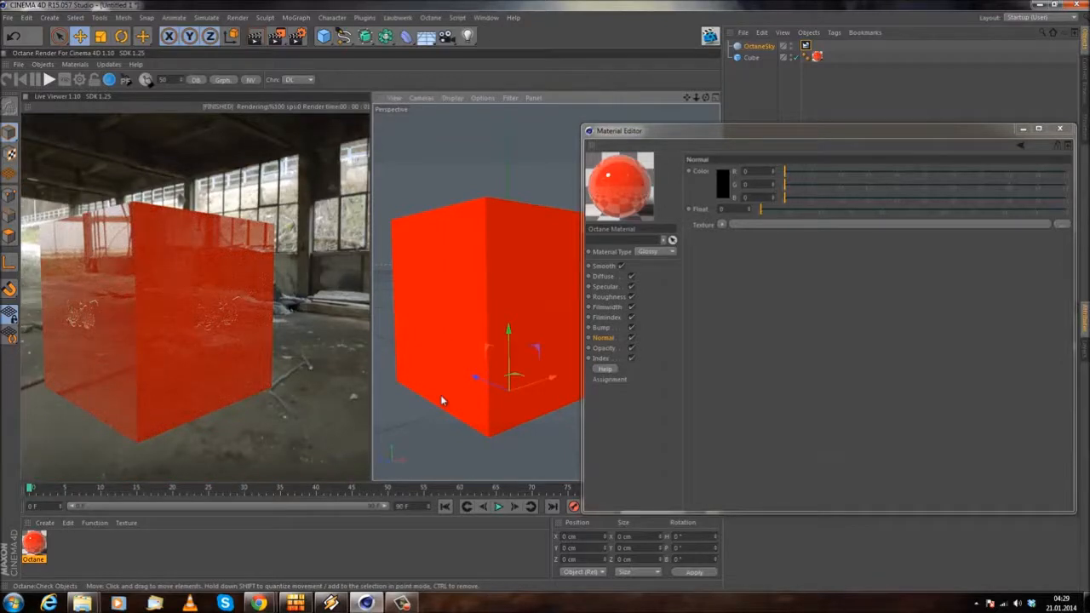
pyautogui.keyDown('alt'); pyautogui.moveTo(452, 363); pyautogui.dragTo(444, 343); pyautogui.keyUp('alt')
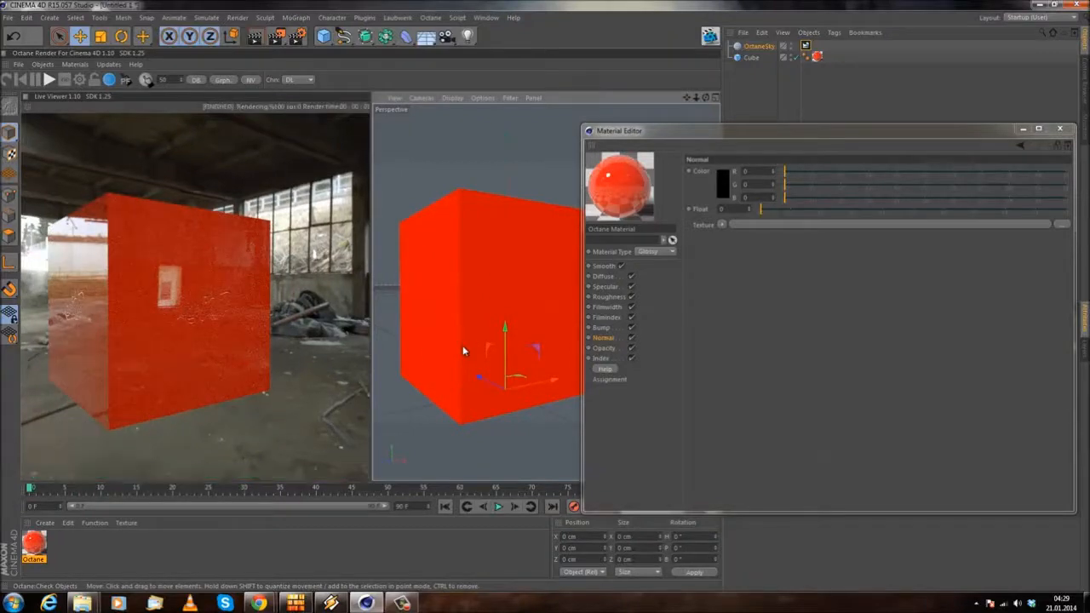
pyautogui.keyDown('alt'); pyautogui.moveTo(432, 353); pyautogui.dragTo(468, 369); pyautogui.keyUp('alt')
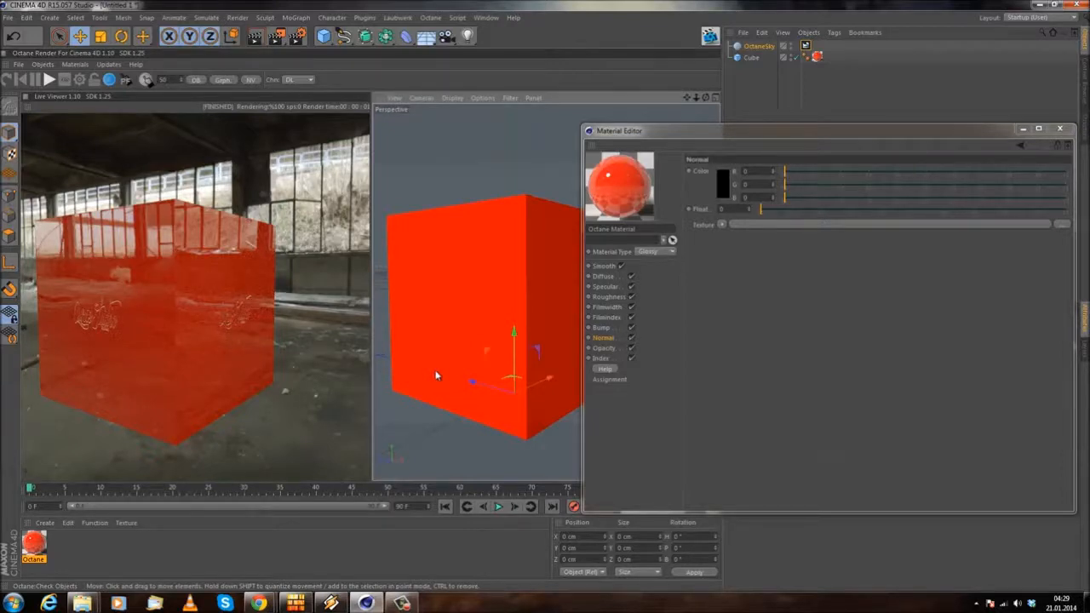
pyautogui.keyDown('alt'); pyautogui.moveTo(489, 184); pyautogui.dragTo(572, 322); pyautogui.keyUp('alt')
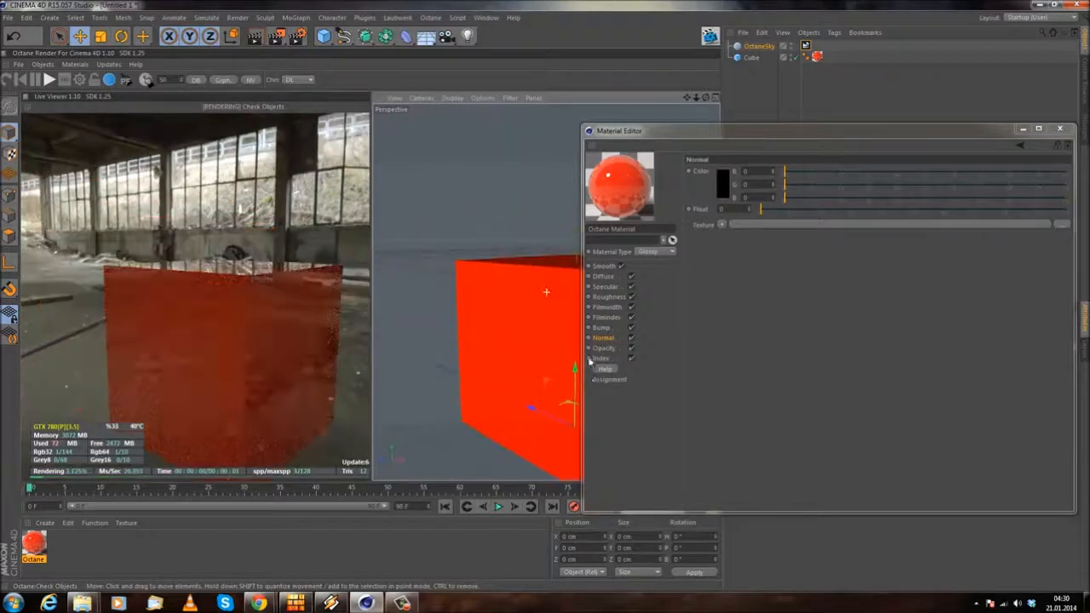
pyautogui.click(712, 369)
pyautogui.click(604, 347)
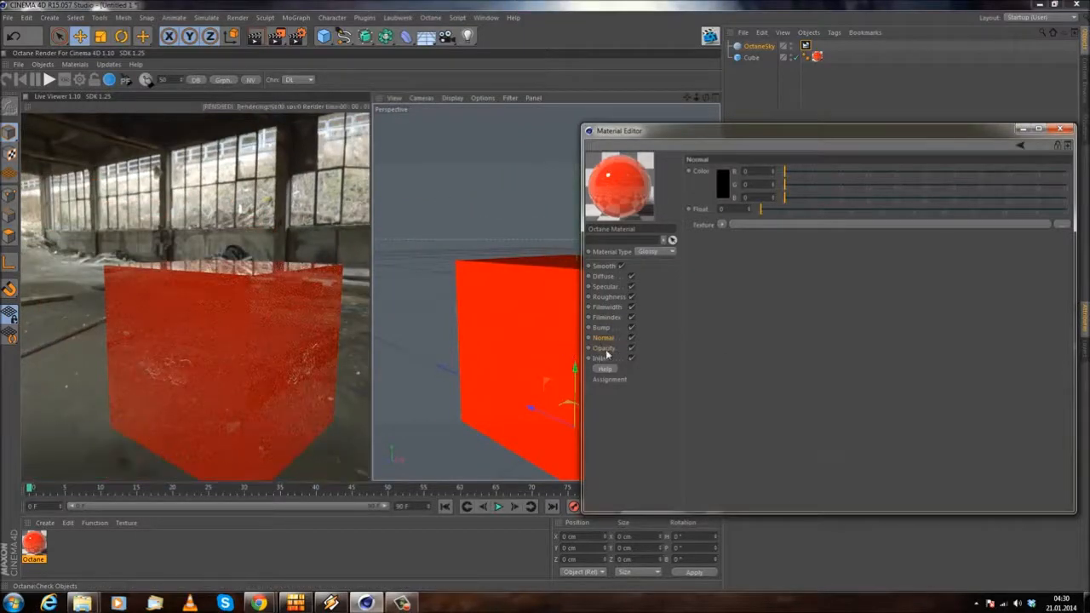
pyautogui.keyDown('alt'); pyautogui.moveTo(455, 263); pyautogui.dragTo(429, 242); pyautogui.keyUp('alt')
pyautogui.keyDown('alt'); pyautogui.moveTo(498, 249); pyautogui.dragTo(564, 271); pyautogui.keyUp('alt')
# Step: Copy the Bump channel's ImageTexture, clear it from the channel and restart the Live Viewer render
pyautogui.click(601, 327)
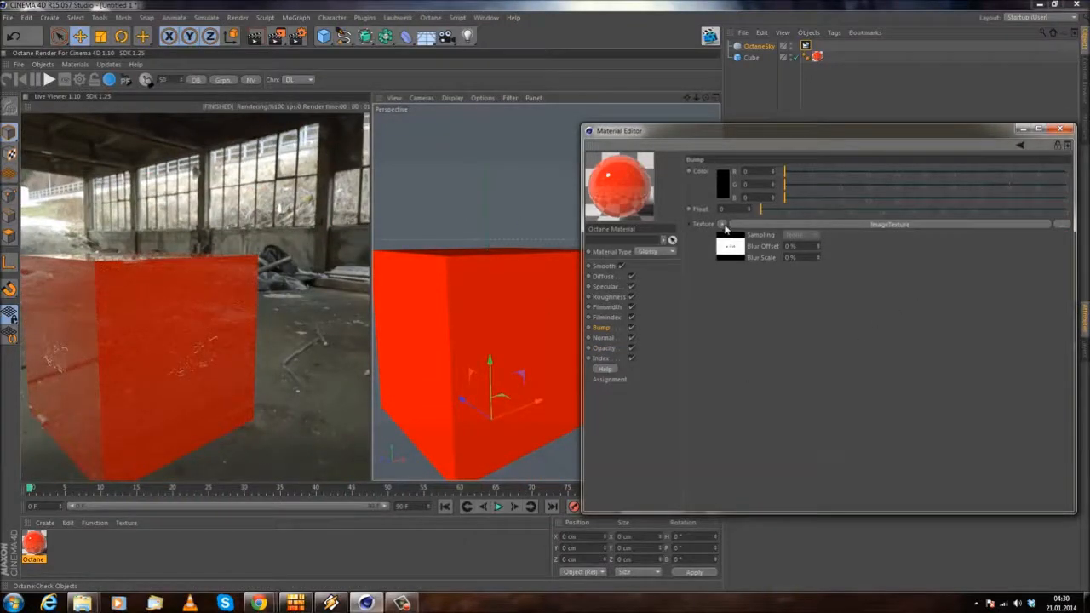
pyautogui.click(722, 225)
pyautogui.click(748, 285)
pyautogui.click(730, 226)
pyautogui.click(731, 236)
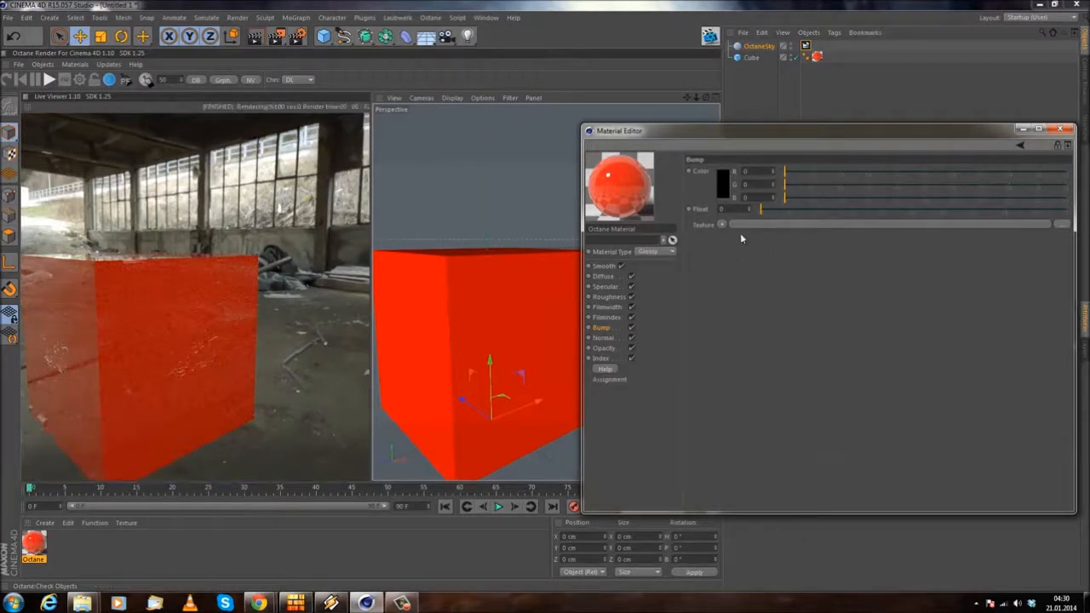
pyautogui.click(7, 82)
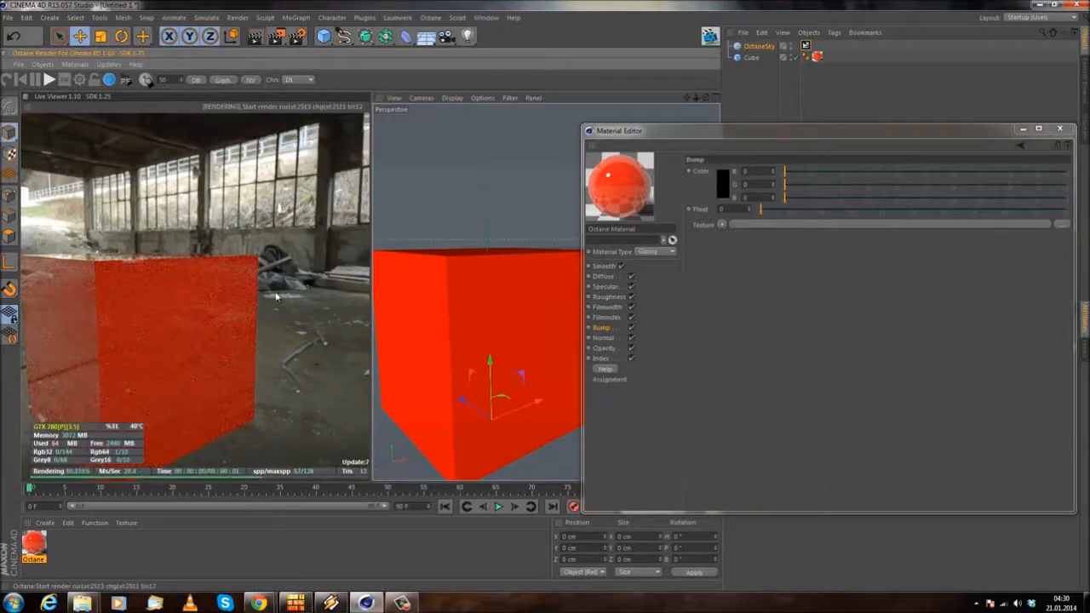
# Step: Paste the copied curse.jpg ImageTexture into the Opacity channel and inspect its shader settings and the rendered cube
pyautogui.click(605, 349)
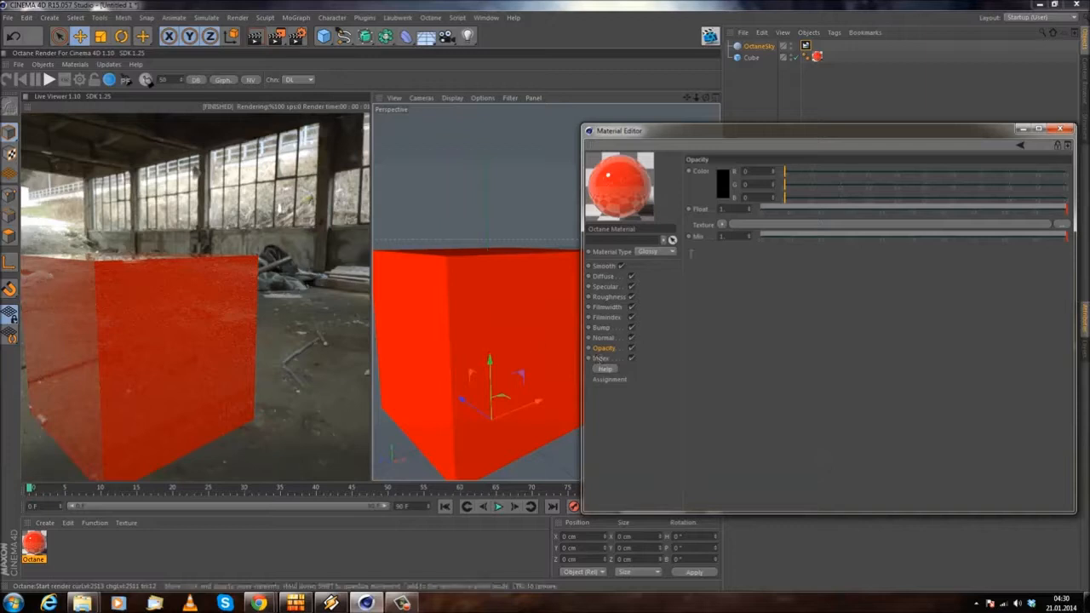
pyautogui.click(722, 224)
pyautogui.click(746, 282)
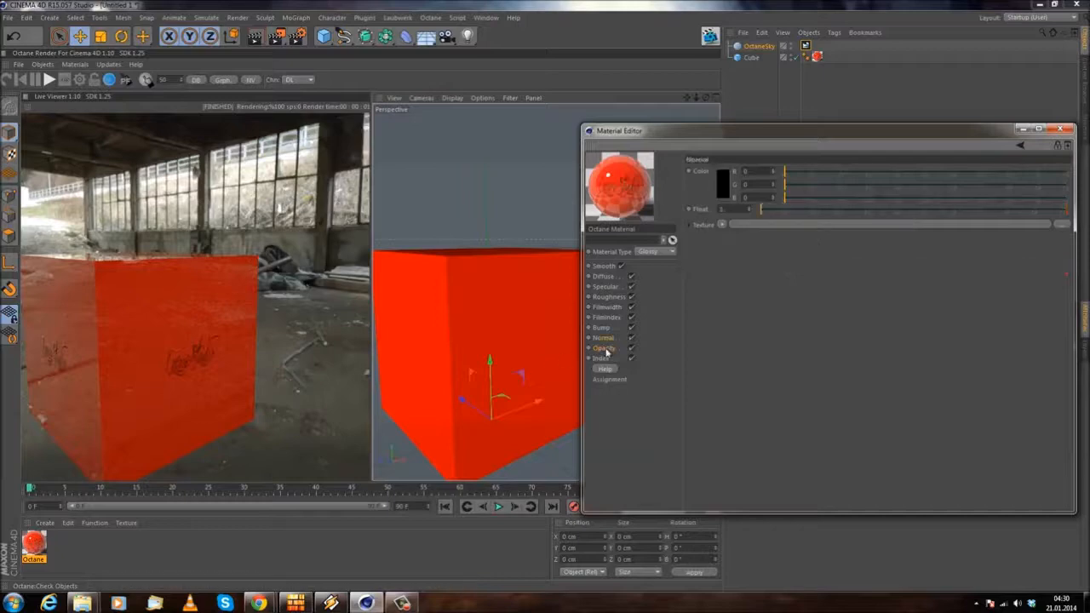
pyautogui.click(861, 225)
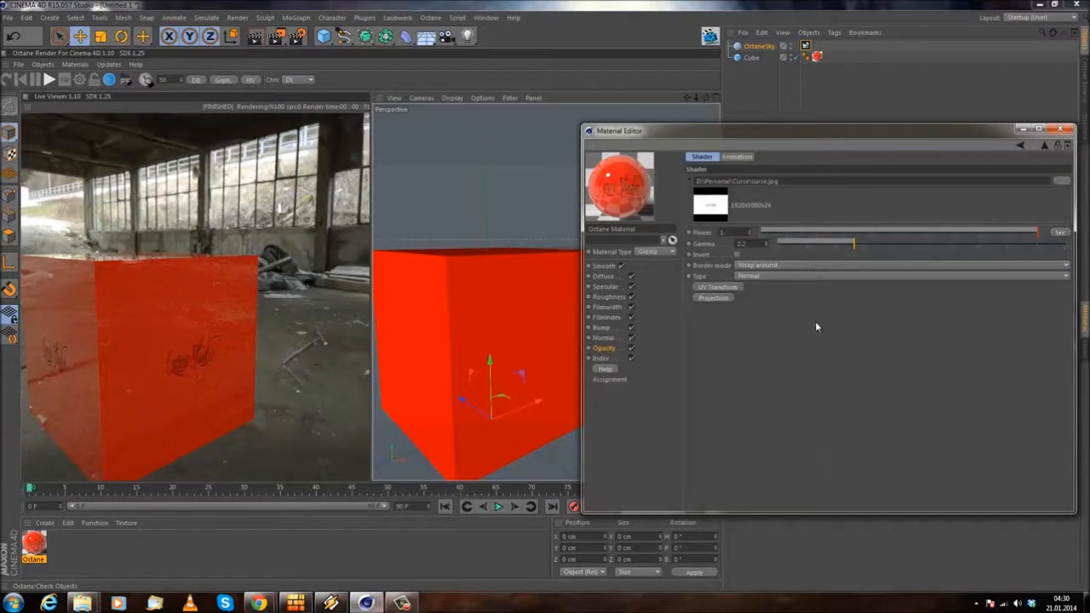
pyautogui.moveTo(171, 218)
pyautogui.mouseDown()
pyautogui.moveTo(168, 209)
pyautogui.moveTo(176, 218)
pyautogui.mouseUp()
# Step: Copy the Opacity channel's curse.jpg texture into the Diffuse channel and return to the Opacity settings
pyautogui.click(613, 348)
pyautogui.click(723, 224)
pyautogui.click(764, 295)
pyautogui.click(604, 276)
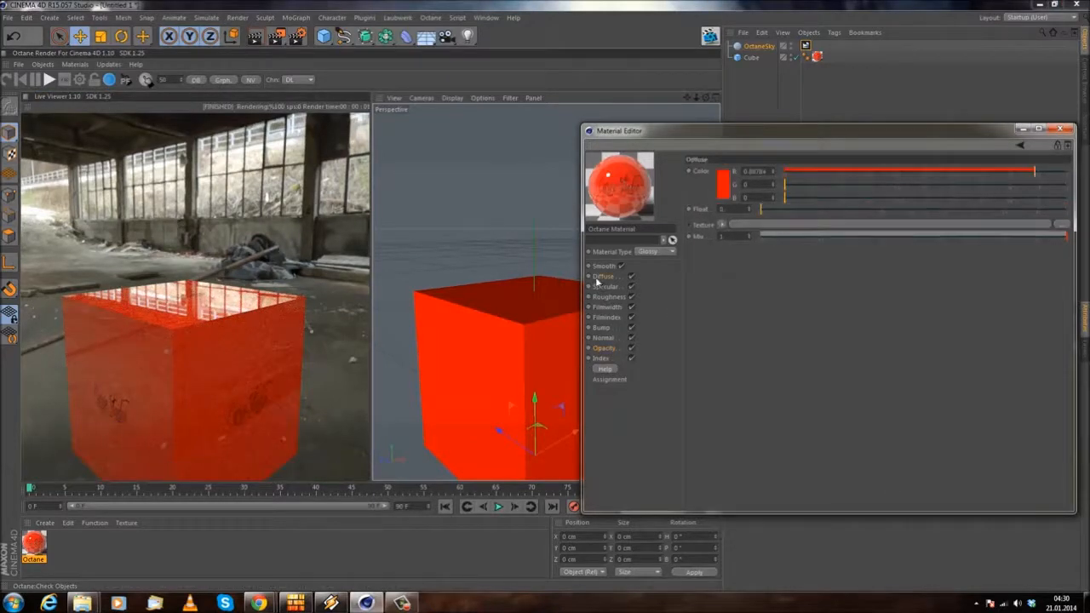
pyautogui.click(722, 225)
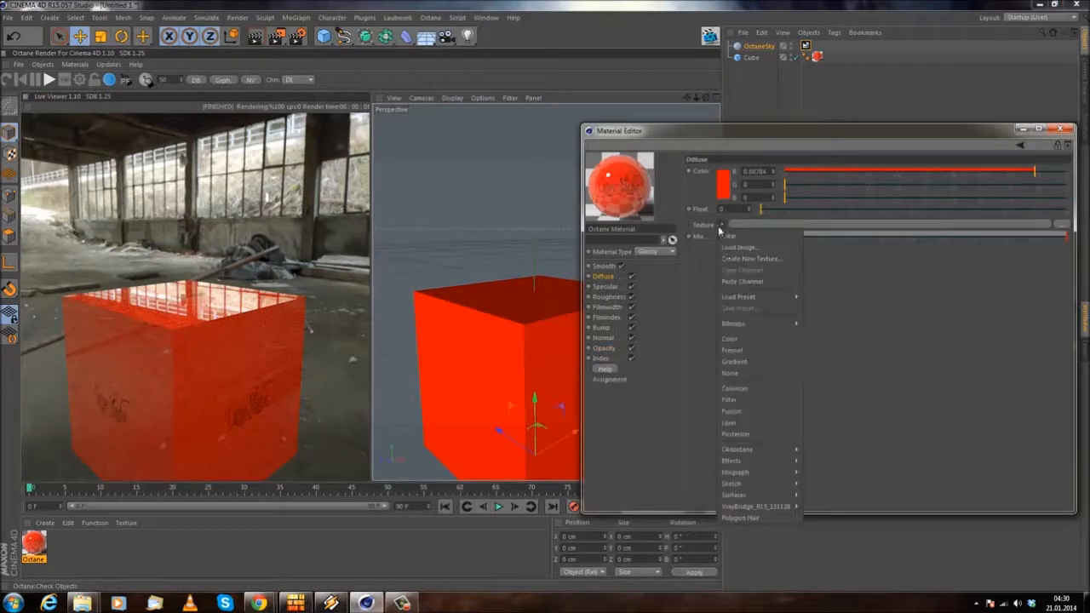
pyautogui.click(755, 280)
pyautogui.moveTo(211, 277); pyautogui.dragTo(223, 264)
pyautogui.click(604, 348)
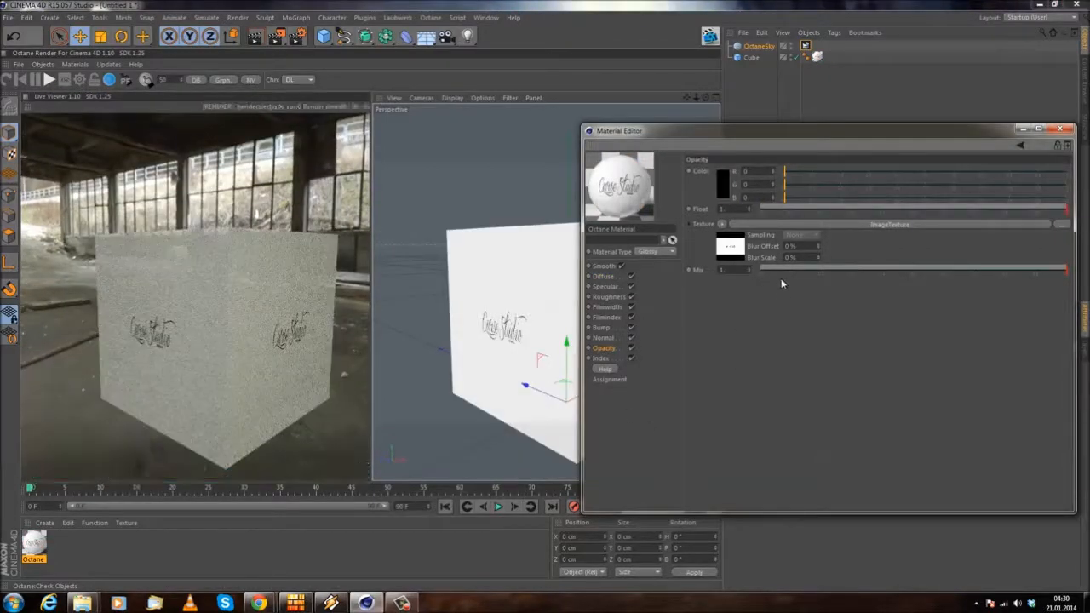
# Step: Invert the curse.jpg texture in the Opacity channel and inspect the cube in the live render
pyautogui.click(891, 226)
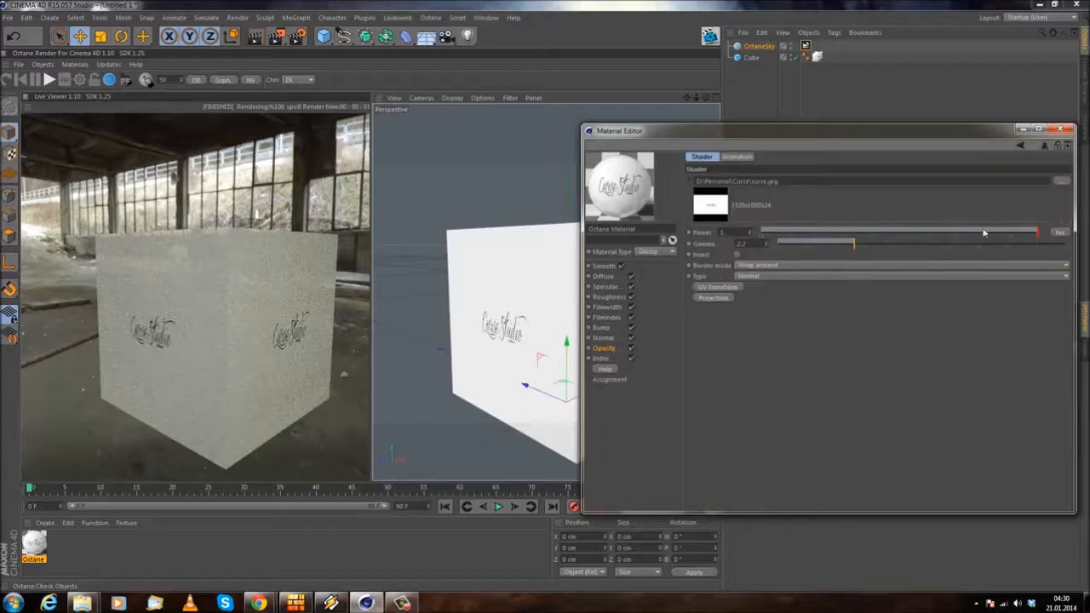
pyautogui.moveTo(1037, 237)
pyautogui.mouseDown()
pyautogui.moveTo(762, 234)
pyautogui.moveTo(1041, 236)
pyautogui.mouseUp()
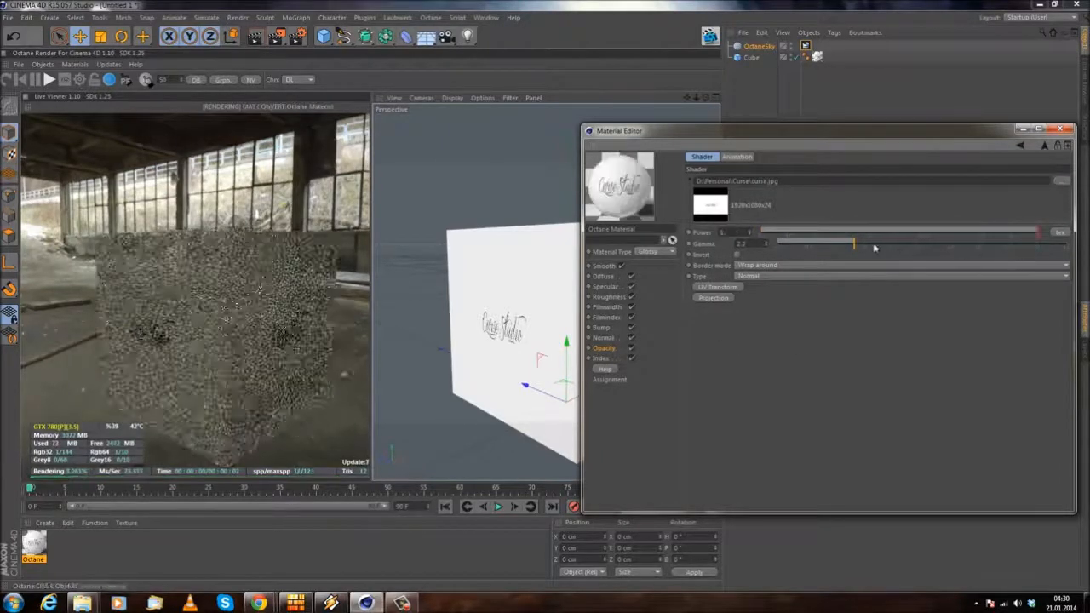
pyautogui.click(738, 254)
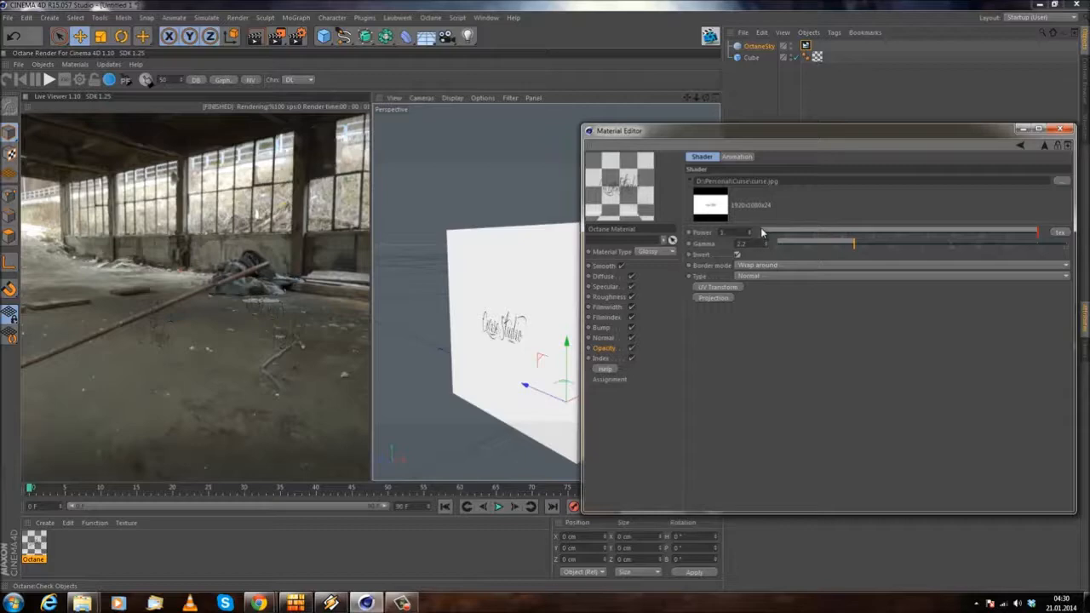
pyautogui.moveTo(259, 299); pyautogui.dragTo(280, 287)
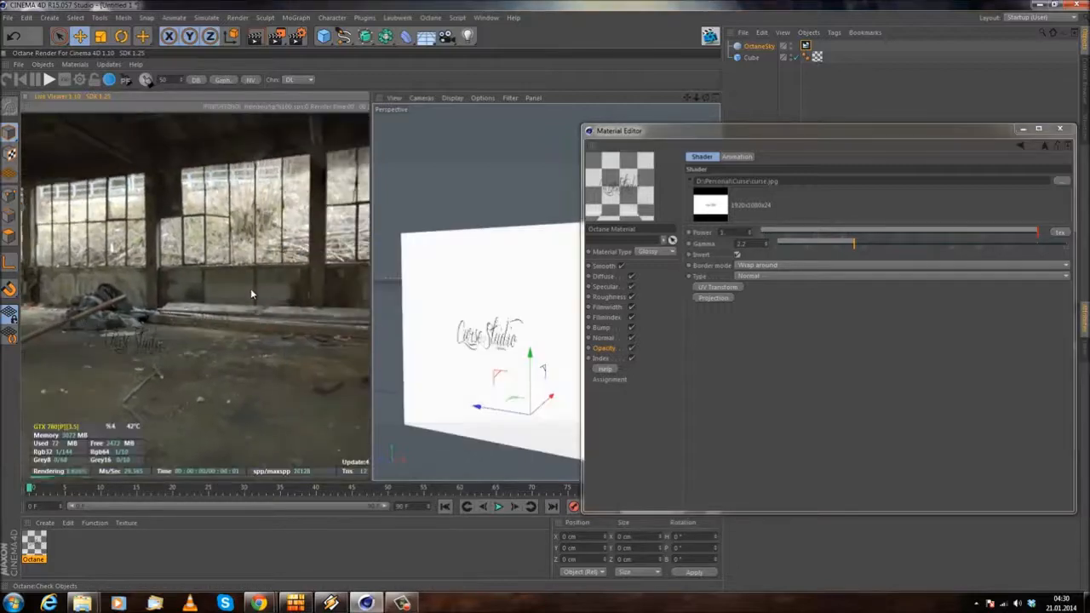
pyautogui.moveTo(204, 350); pyautogui.dragTo(269, 330)
# Step: Lower the Opacity texture's power to 0, restore it to 1 and check the cube's visibility in the render
pyautogui.moveTo(1004, 232); pyautogui.dragTo(760, 238)
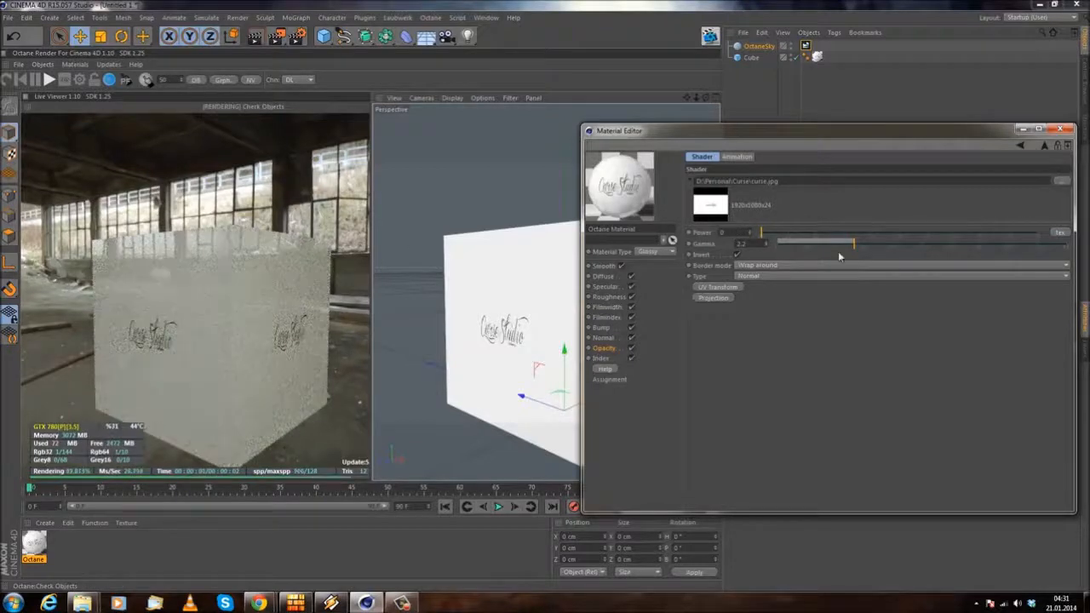
pyautogui.moveTo(843, 232); pyautogui.dragTo(1041, 233)
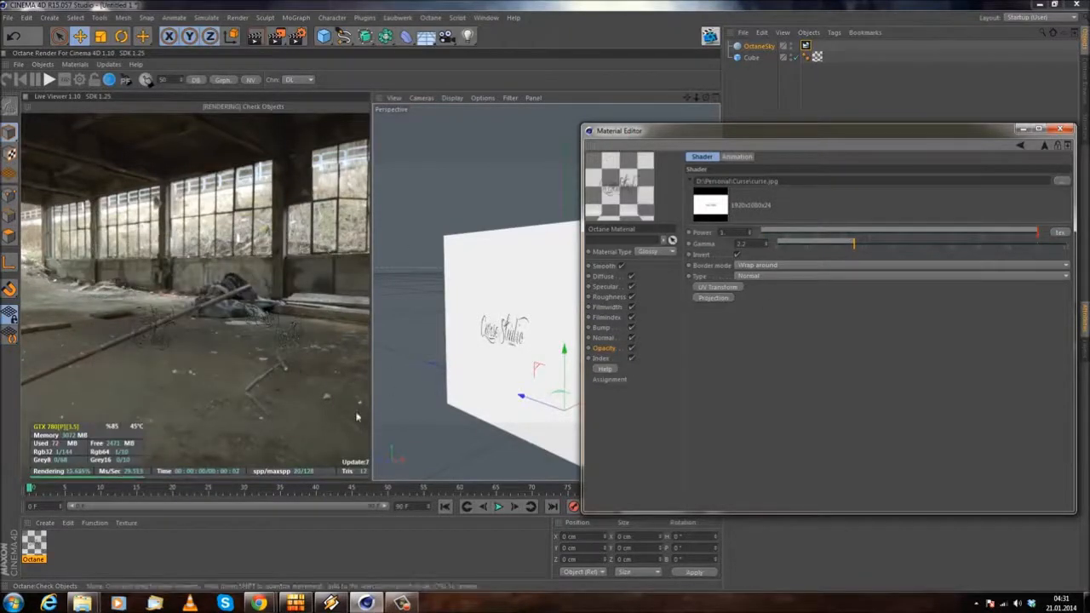
pyautogui.moveTo(247, 364); pyautogui.dragTo(171, 373)
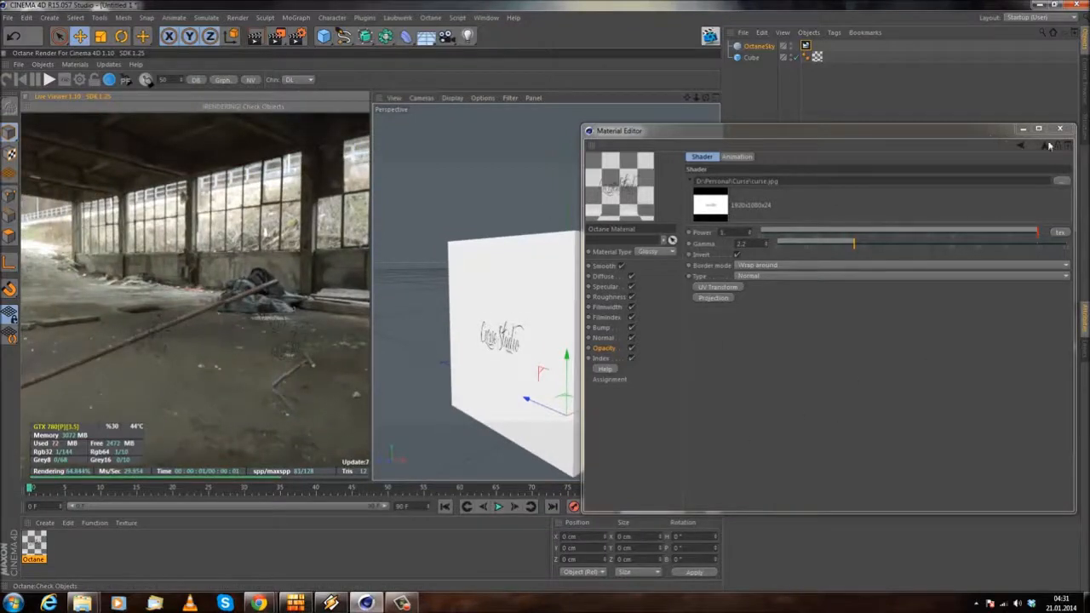
# Step: Clear the ImageTexture from the Opacity channel and view the Index settings with the rendered cube
pyautogui.click(1021, 145)
pyautogui.click(722, 226)
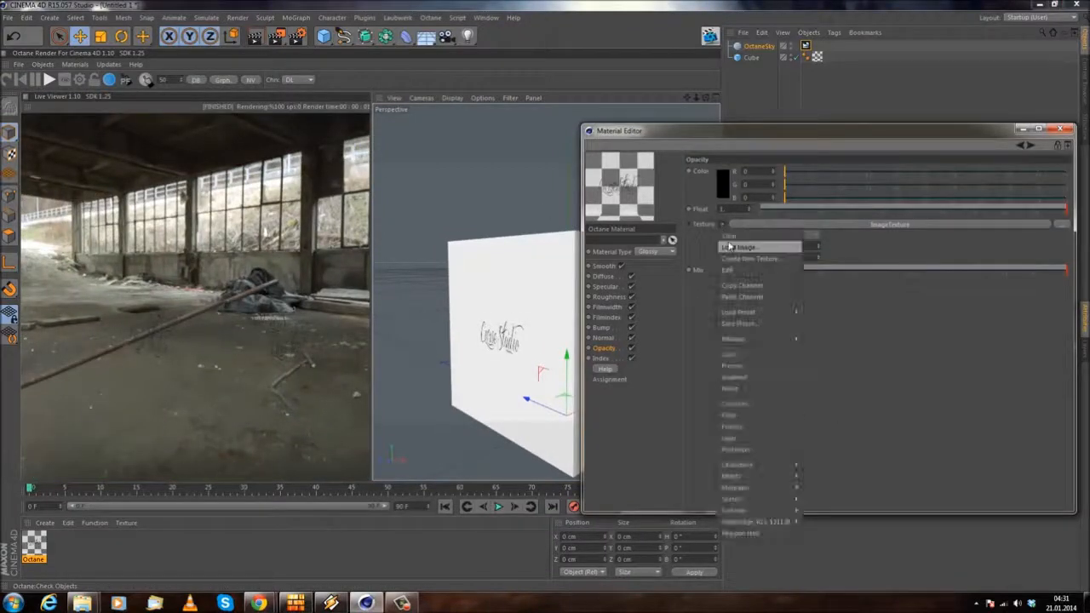
pyautogui.click(729, 237)
pyautogui.click(610, 360)
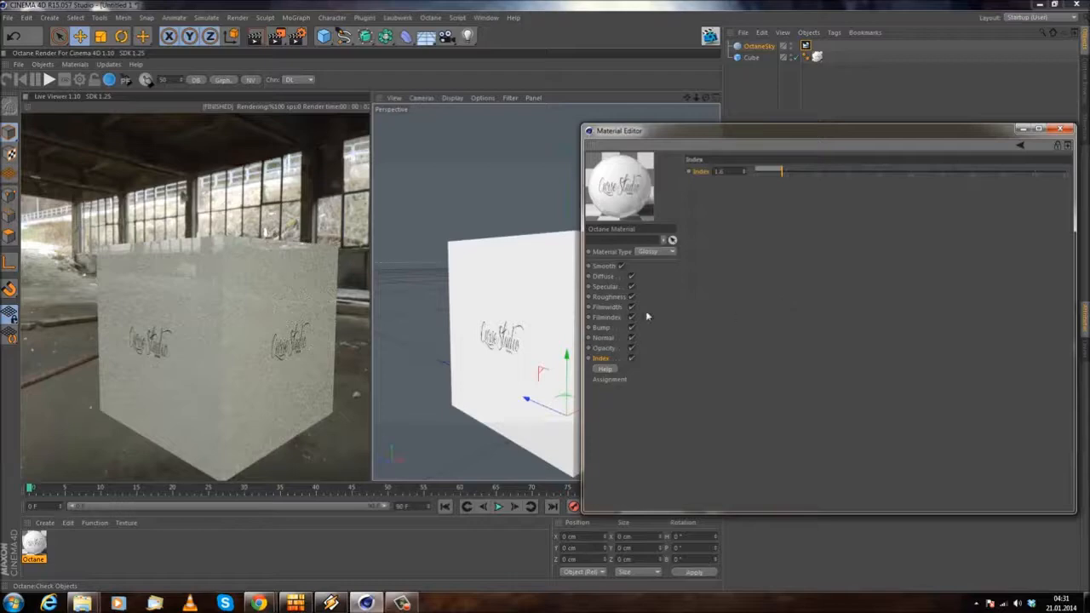
pyautogui.keyDown('alt'); pyautogui.moveTo(524, 247); pyautogui.dragTo(521, 268); pyautogui.keyUp('alt')
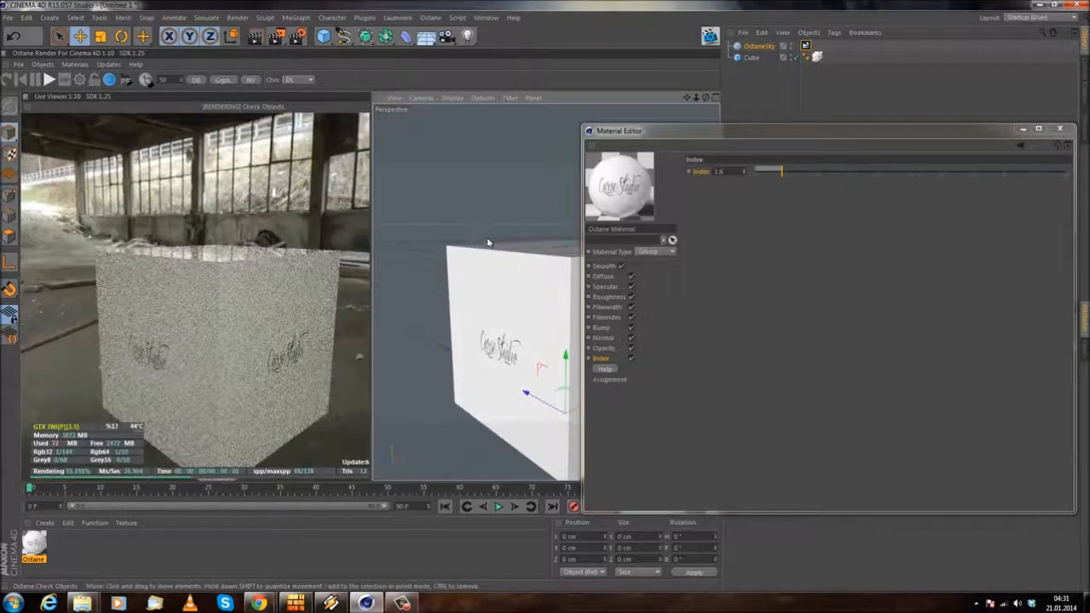
# Step: Try the Specular material type on the cube and return the material to Glossy
pyautogui.click(656, 252)
pyautogui.click(651, 287)
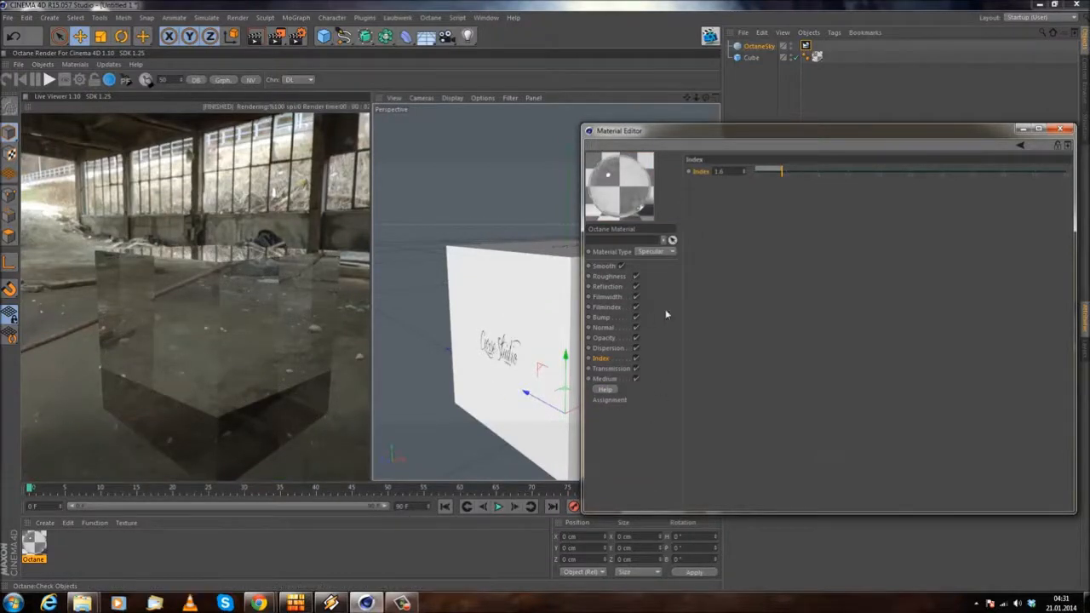
pyautogui.click(649, 252)
pyautogui.click(652, 274)
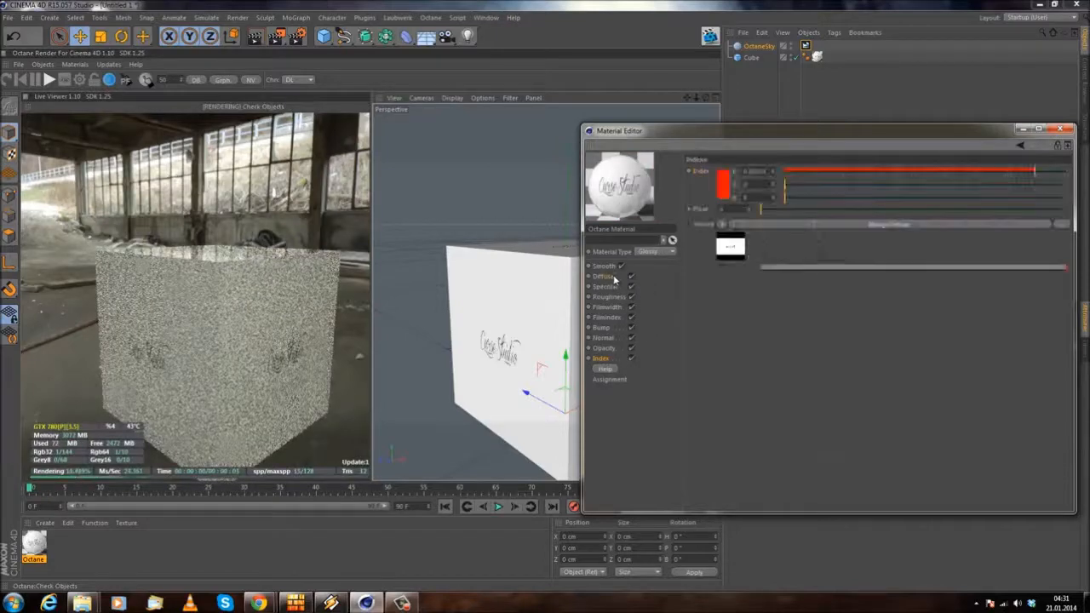
# Step: Clear the curse.jpg texture from the Diffuse channel and check the Bump, Normal, Opacity and Index settings
pyautogui.click(722, 224)
pyautogui.click(741, 237)
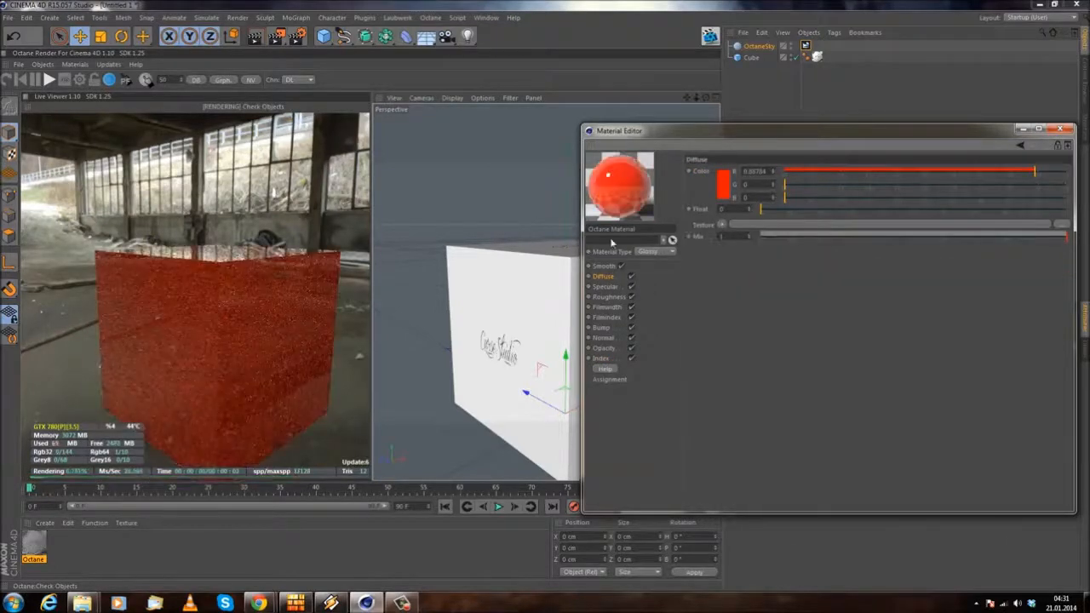
pyautogui.click(603, 329)
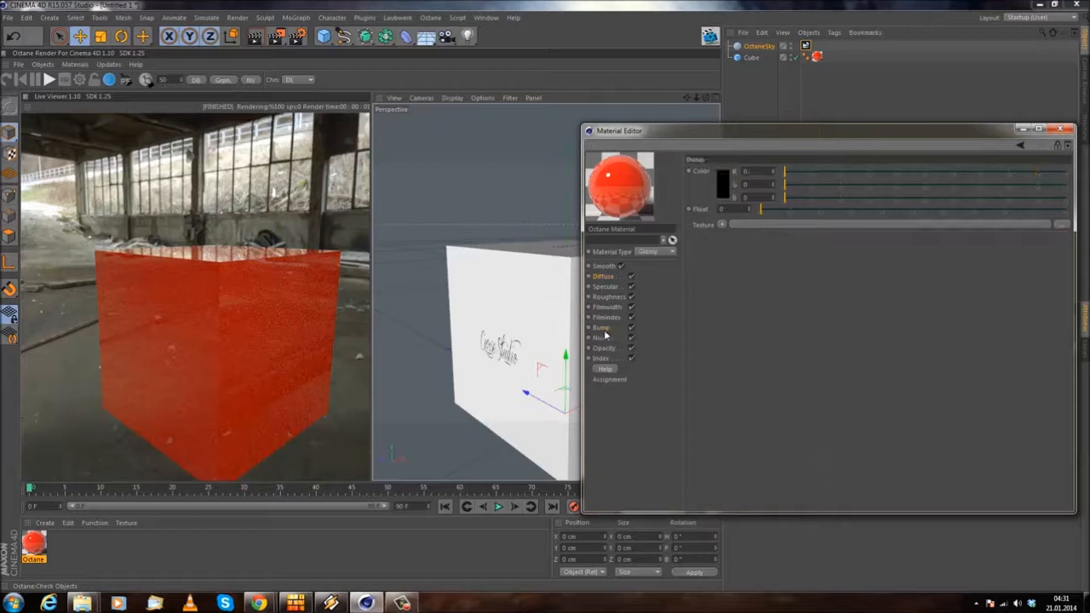
pyautogui.click(605, 347)
pyautogui.click(610, 339)
pyautogui.click(609, 349)
pyautogui.click(605, 359)
pyautogui.click(609, 349)
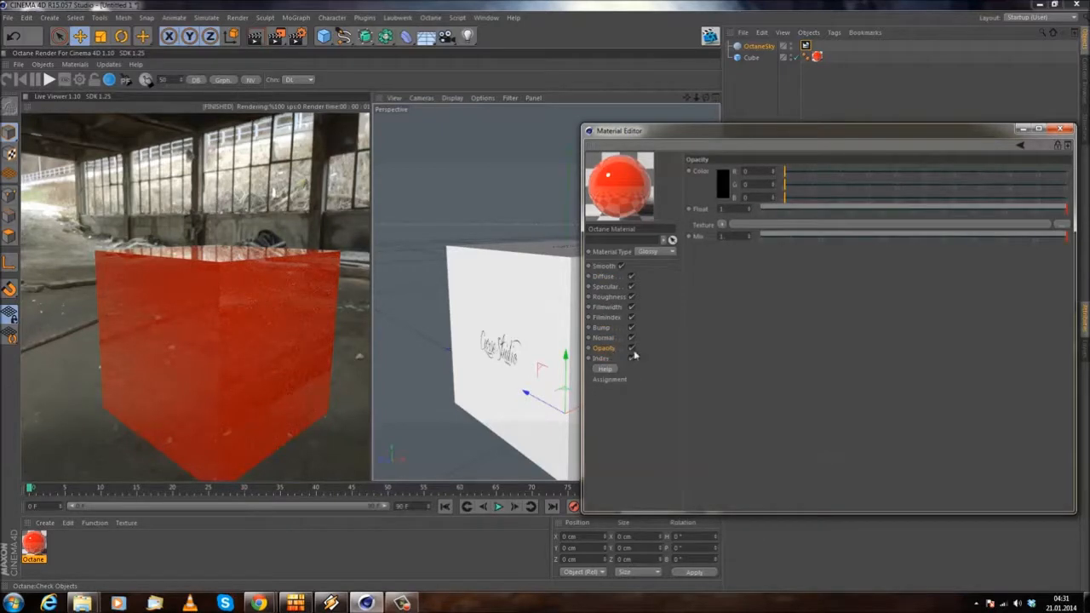
# Step: Set the material type to Specular and inspect the glass cube and its Index settings from several angles
pyautogui.click(654, 251)
pyautogui.click(651, 290)
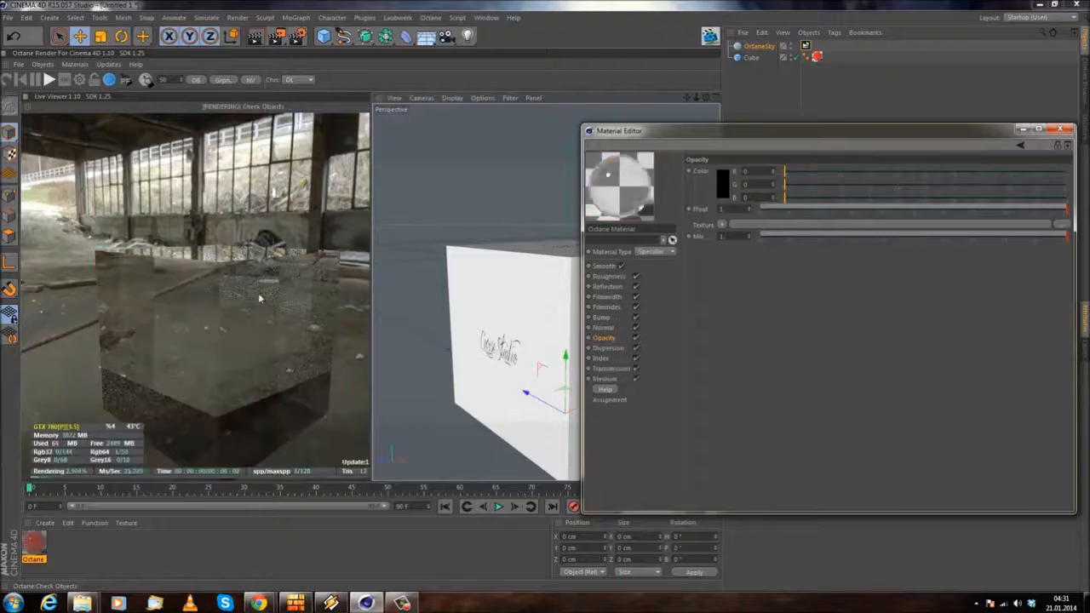
pyautogui.moveTo(287, 208)
pyautogui.mouseDown()
pyautogui.moveTo(281, 233)
pyautogui.moveTo(288, 216)
pyautogui.mouseUp()
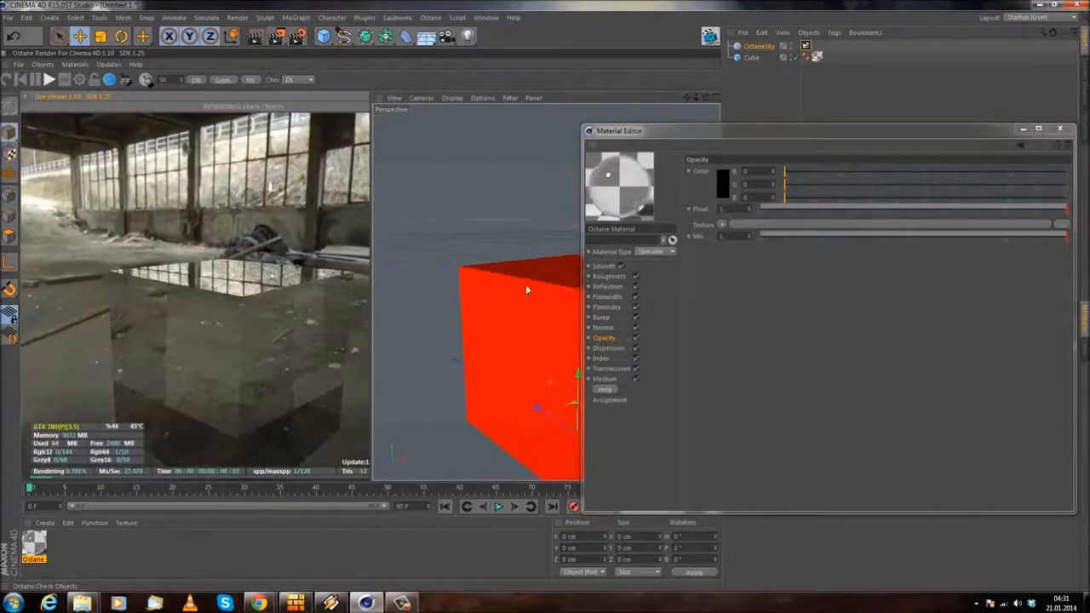
pyautogui.click(612, 361)
pyautogui.moveTo(180, 291)
pyautogui.mouseDown()
pyautogui.moveTo(236, 274)
pyautogui.moveTo(209, 286)
pyautogui.moveTo(141, 266)
pyautogui.moveTo(195, 353)
pyautogui.moveTo(194, 279)
pyautogui.mouseUp()
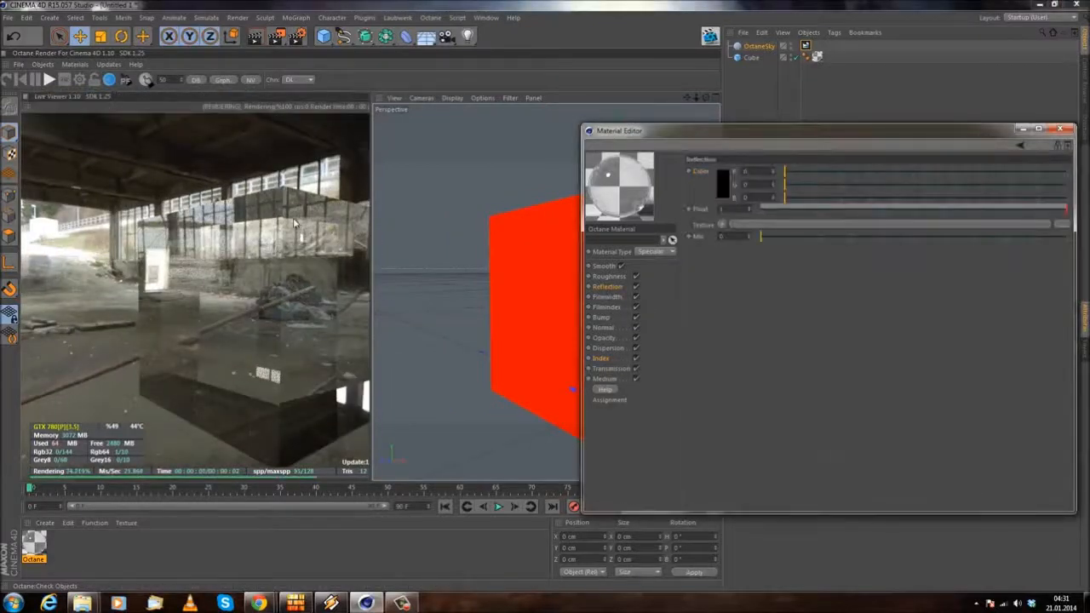
# Step: Raise the specular material's Roughness float to about 0.277 and inspect the rendered cube from different angles
pyautogui.click(608, 276)
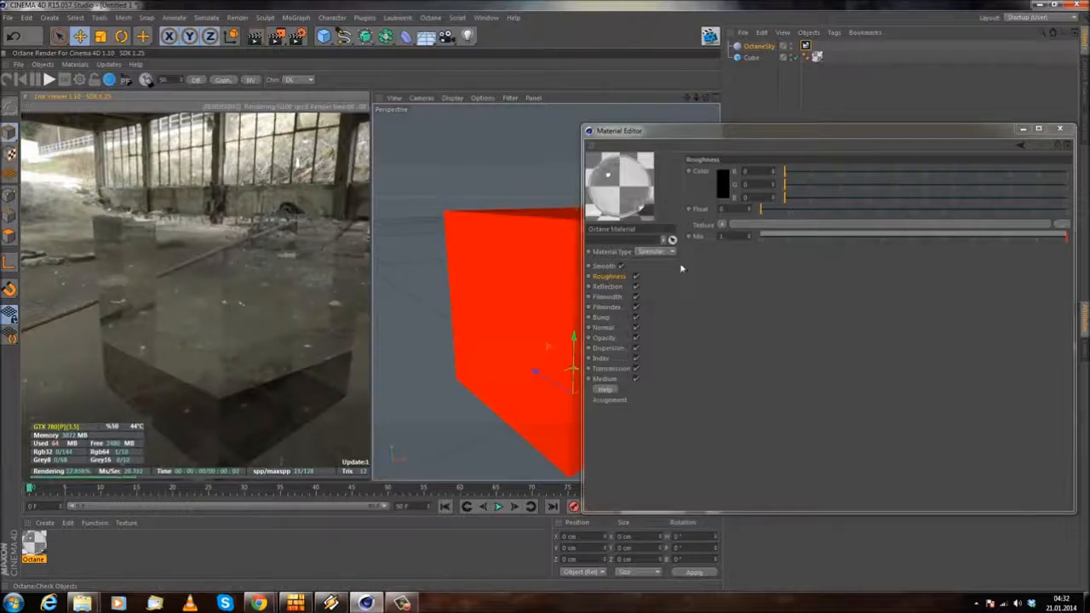
pyautogui.moveTo(795, 210); pyautogui.dragTo(846, 209)
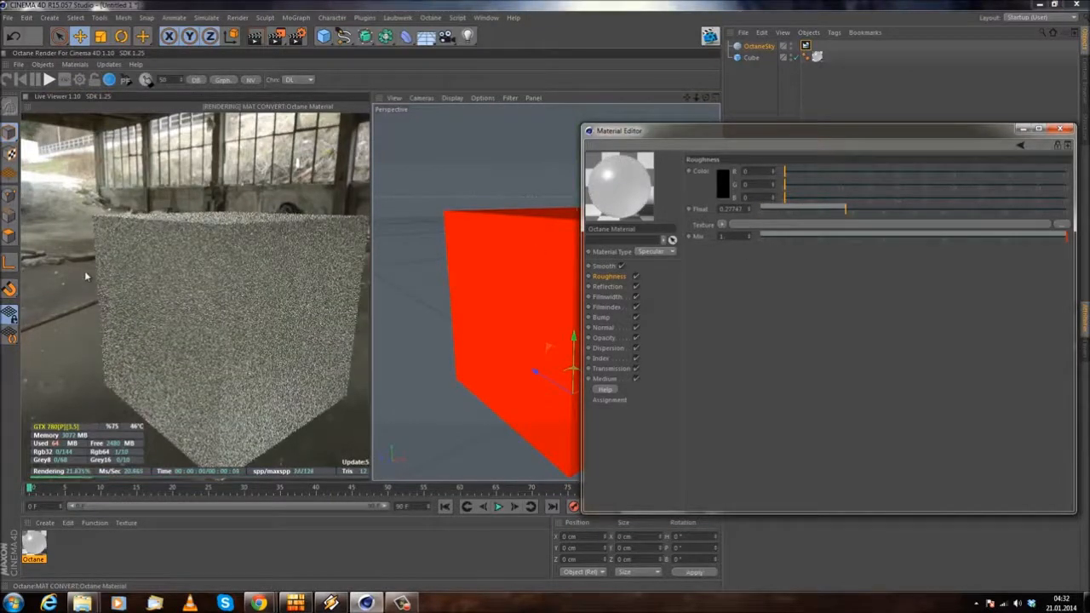
pyautogui.moveTo(174, 189); pyautogui.dragTo(167, 297)
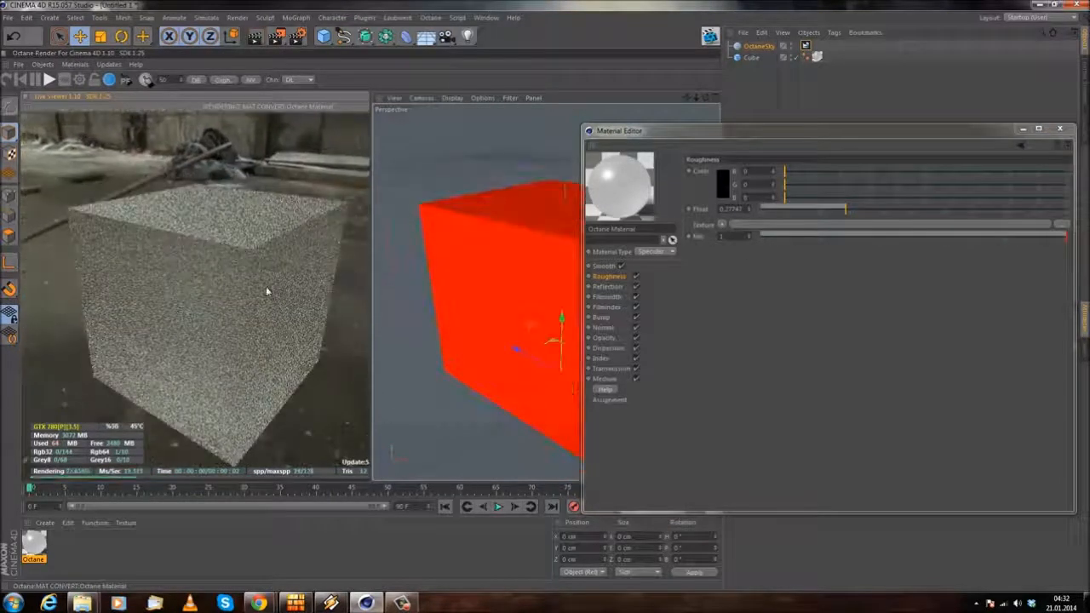
pyautogui.doubleClick(726, 209)
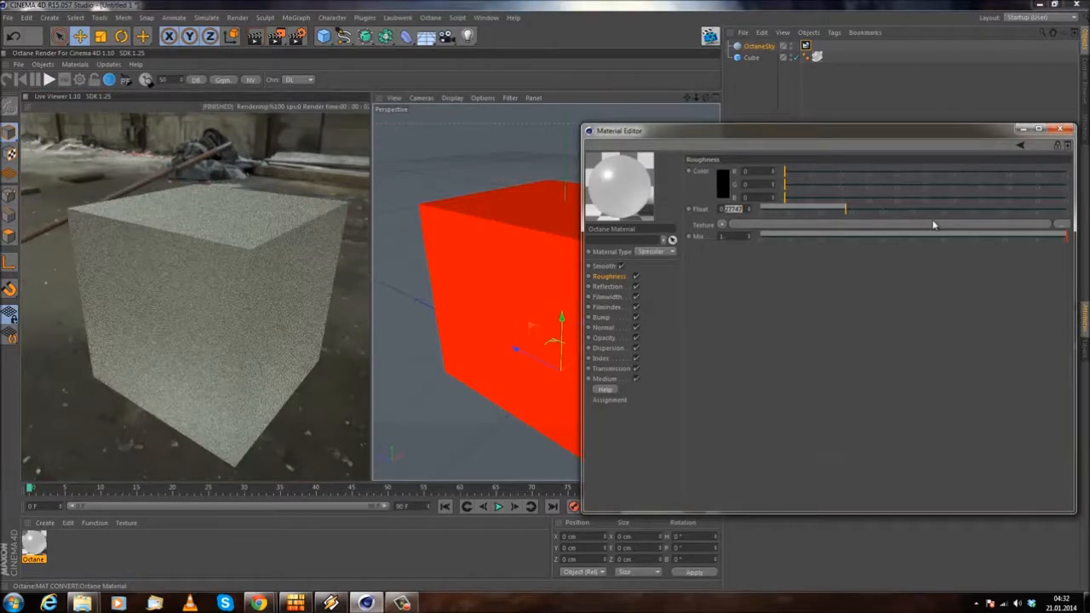
pyautogui.moveTo(270, 208); pyautogui.dragTo(242, 184)
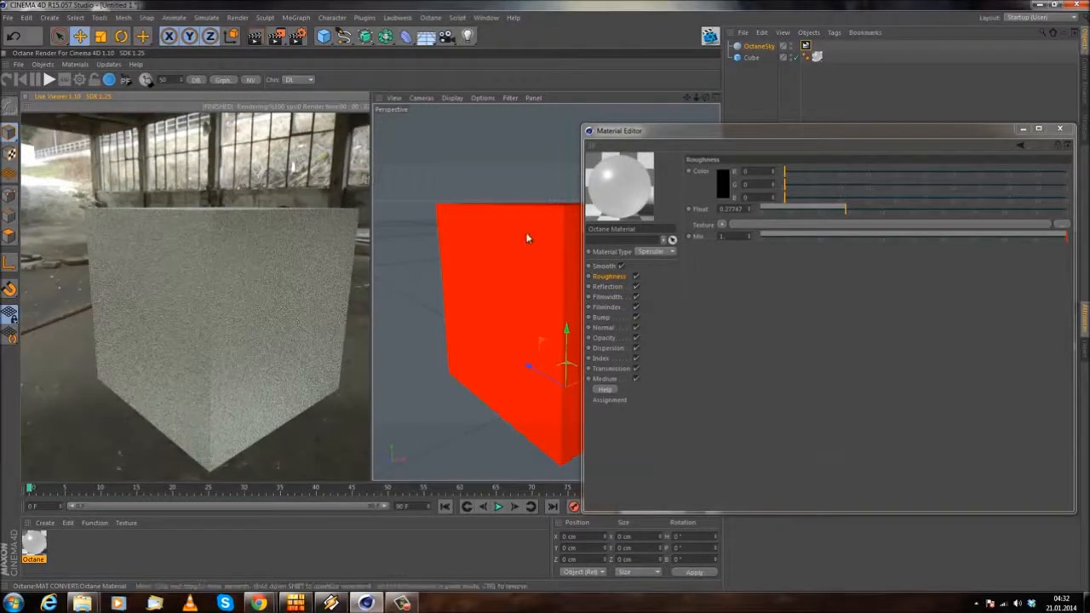
# Step: Lower the Roughness float to 0.1 and further to 0.05, comparing the cube's frosted look in the render
pyautogui.doubleClick(725, 209)
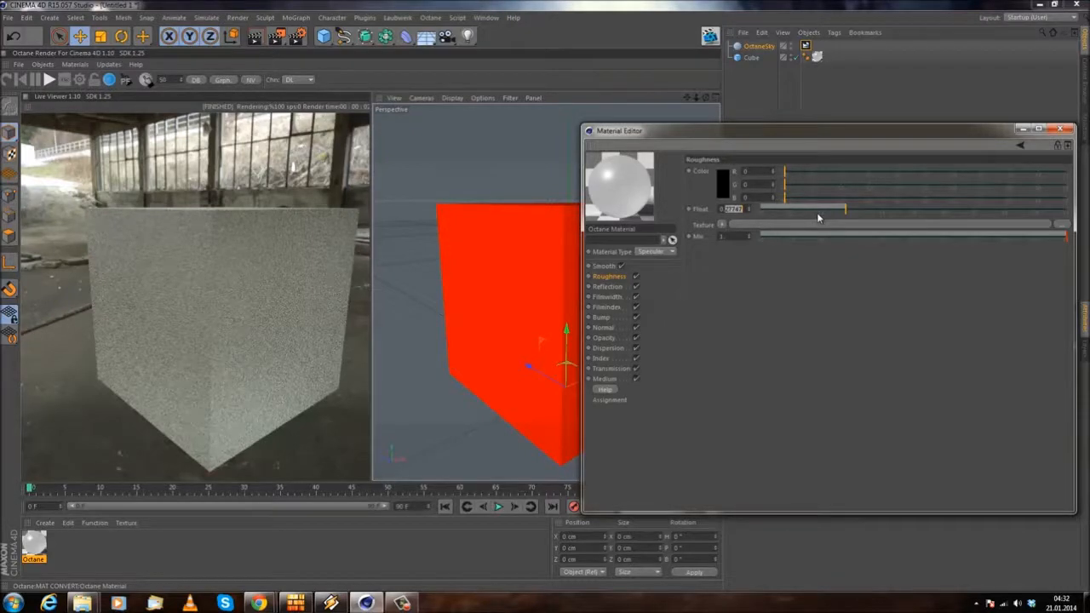
pyautogui.write('0.1')
pyautogui.press('Return')
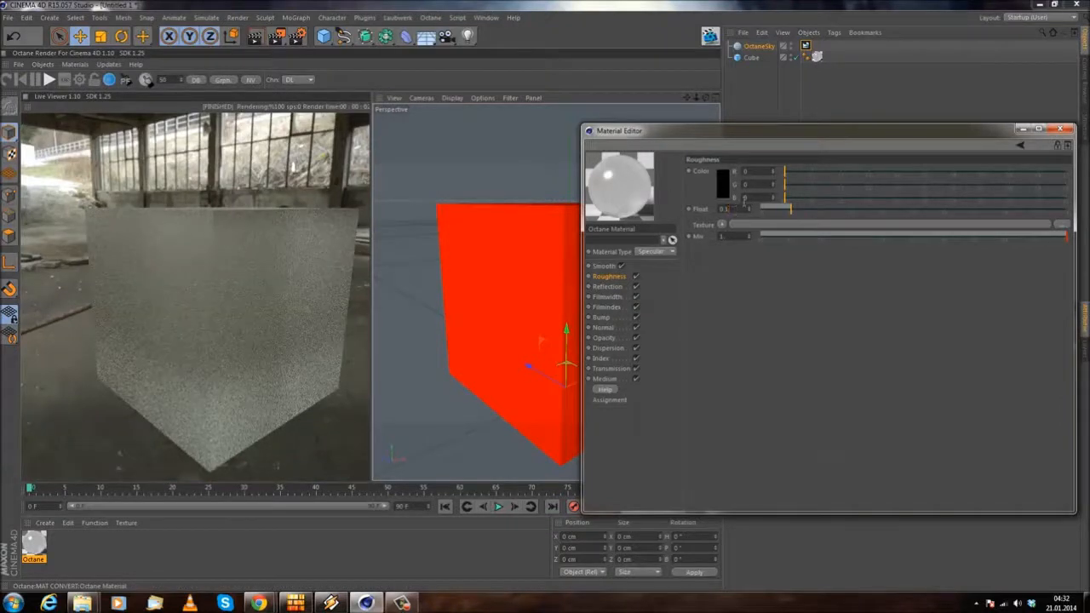
pyautogui.press('Return')
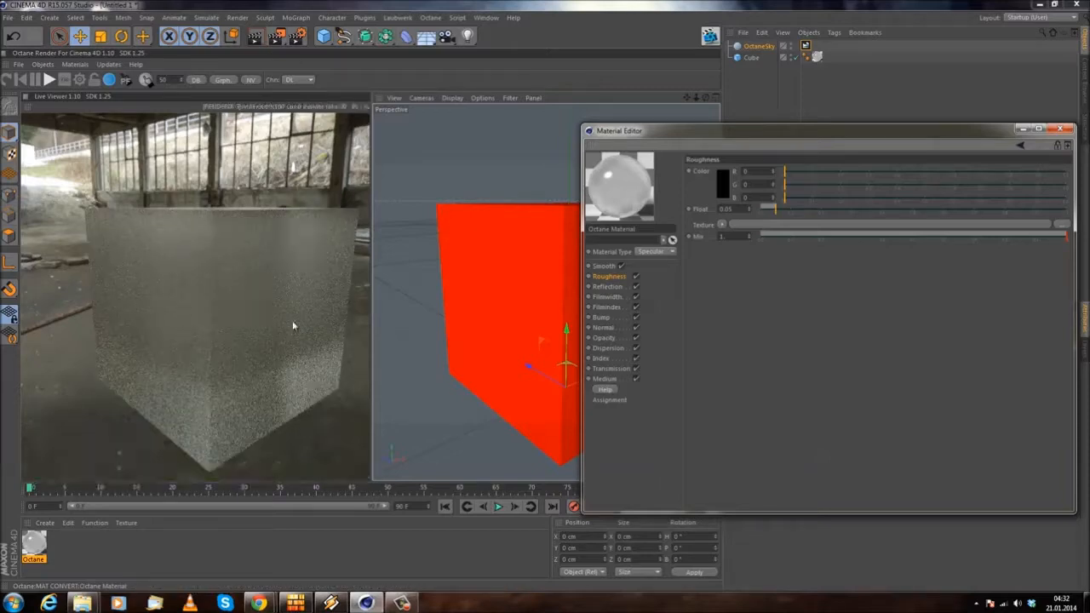
pyautogui.moveTo(202, 295); pyautogui.dragTo(330, 179)
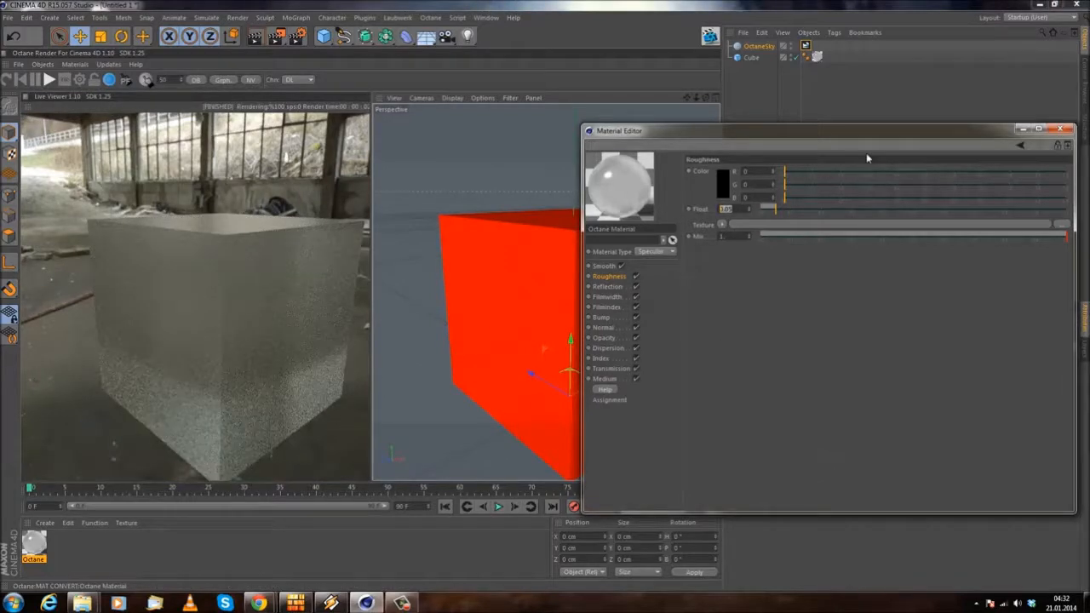
# Step: Set the Roughness float to 0 and inspect the glass cube from a slightly different angle
pyautogui.write('0')
pyautogui.press('Return')
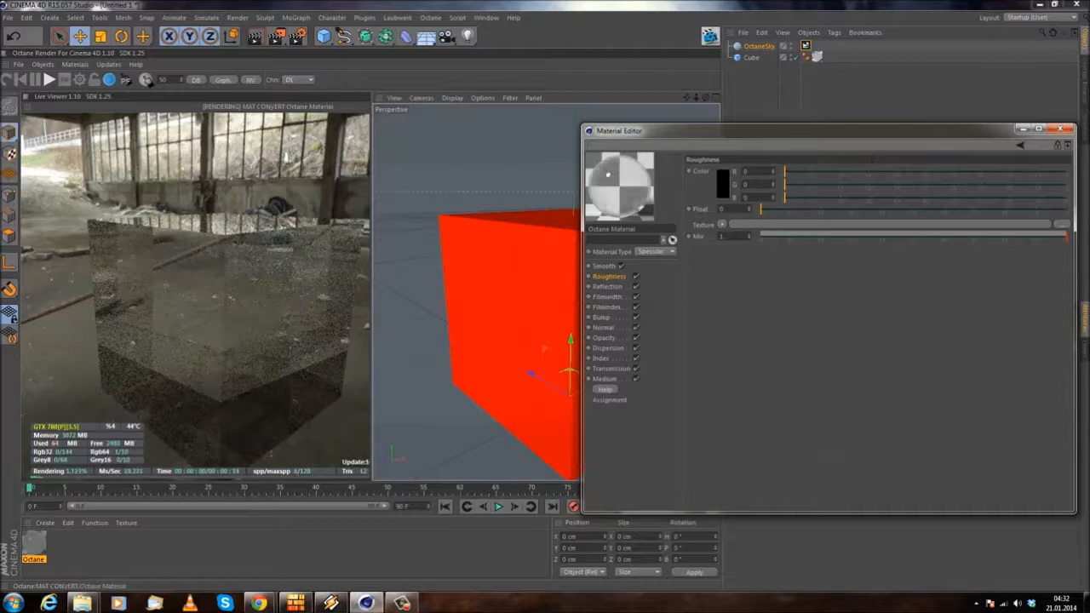
pyautogui.moveTo(251, 244); pyautogui.dragTo(227, 222, button='middle')
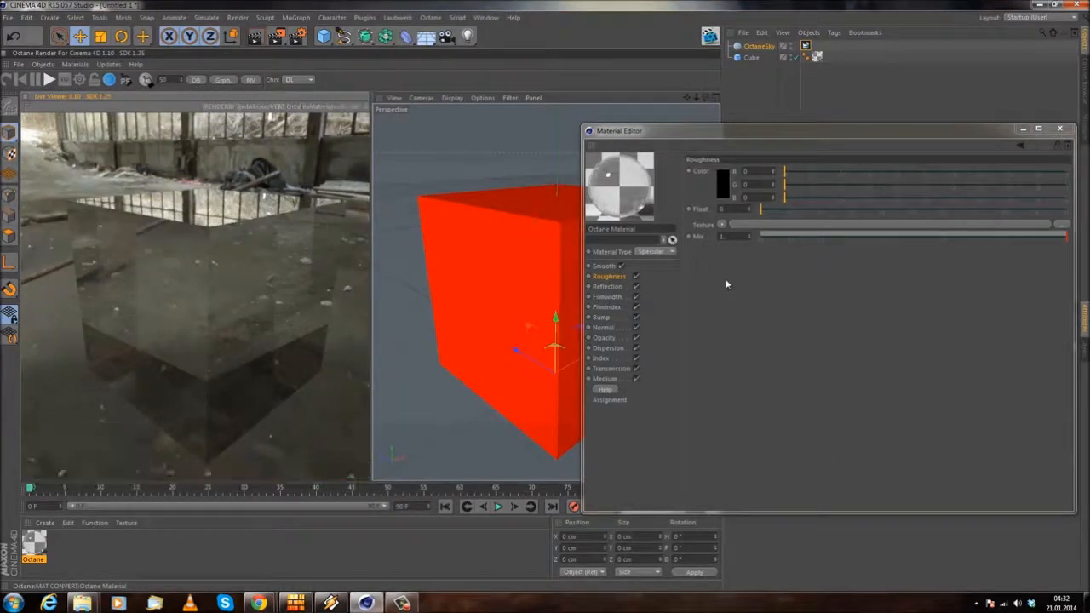
# Step: Review the specular material's Reflection, Bump, Opacity and Dispersion channel settings
pyautogui.click(609, 287)
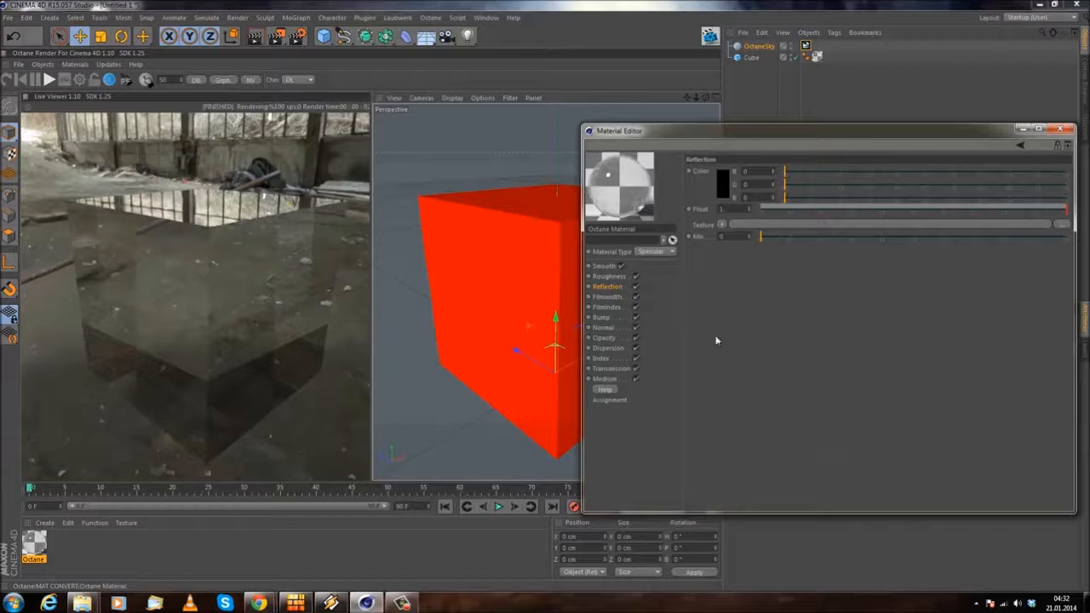
pyautogui.click(608, 321)
pyautogui.click(611, 337)
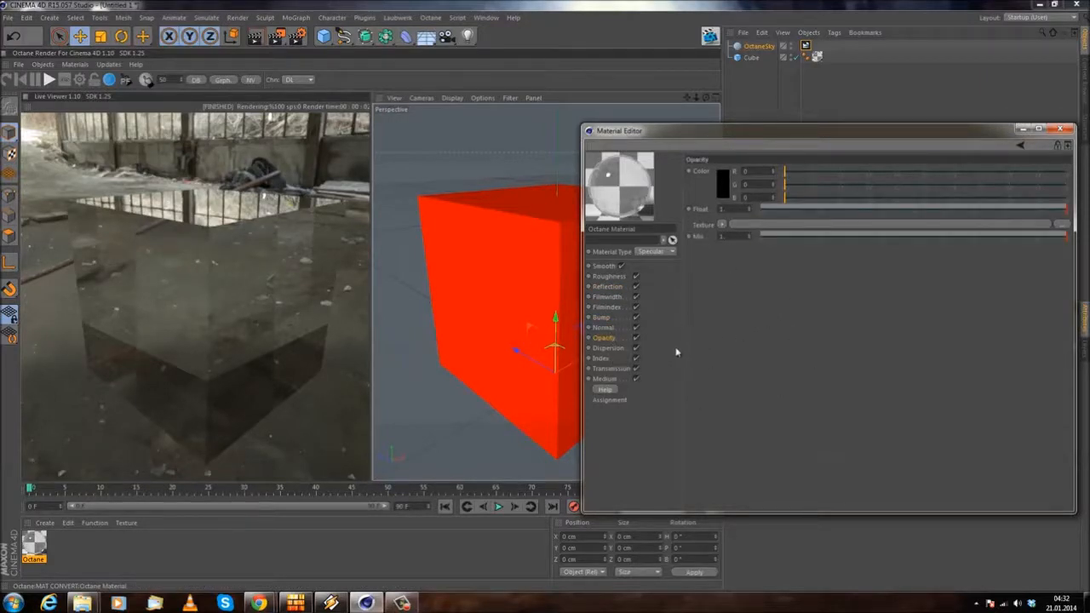
pyautogui.click(607, 349)
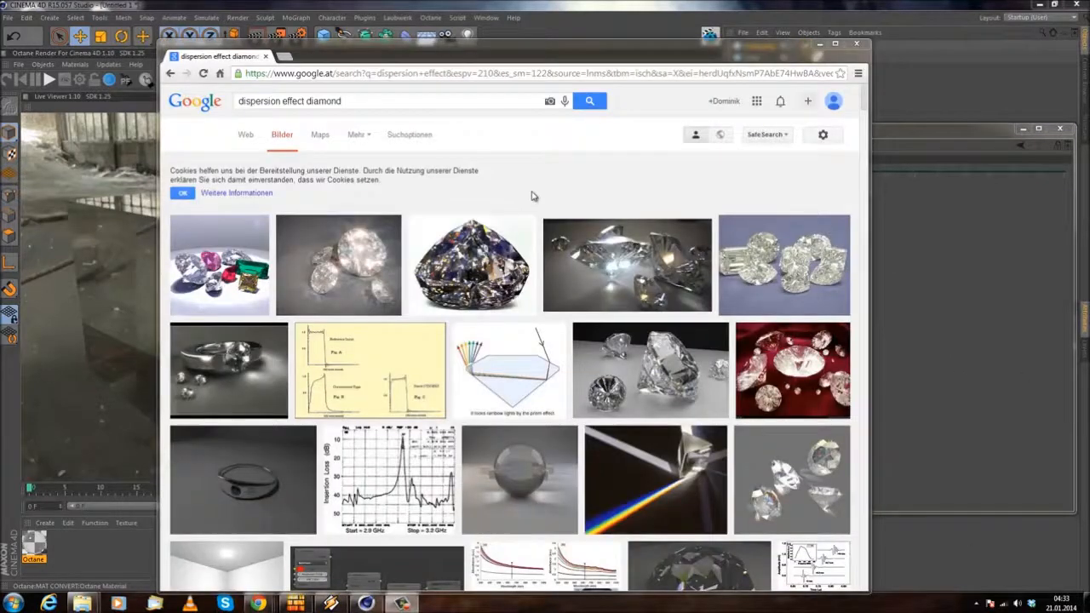
# Step: Switch to Chrome and open the full-size diamond prism diagram from the "dispersion effect diamond" image results
pyautogui.click(533, 192)
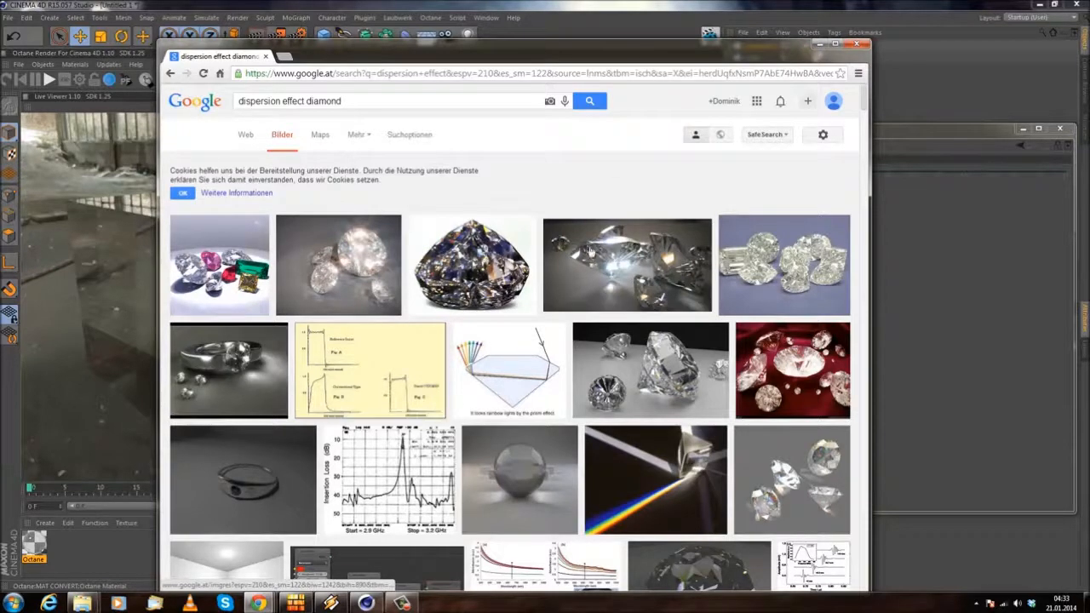
pyautogui.click(552, 363)
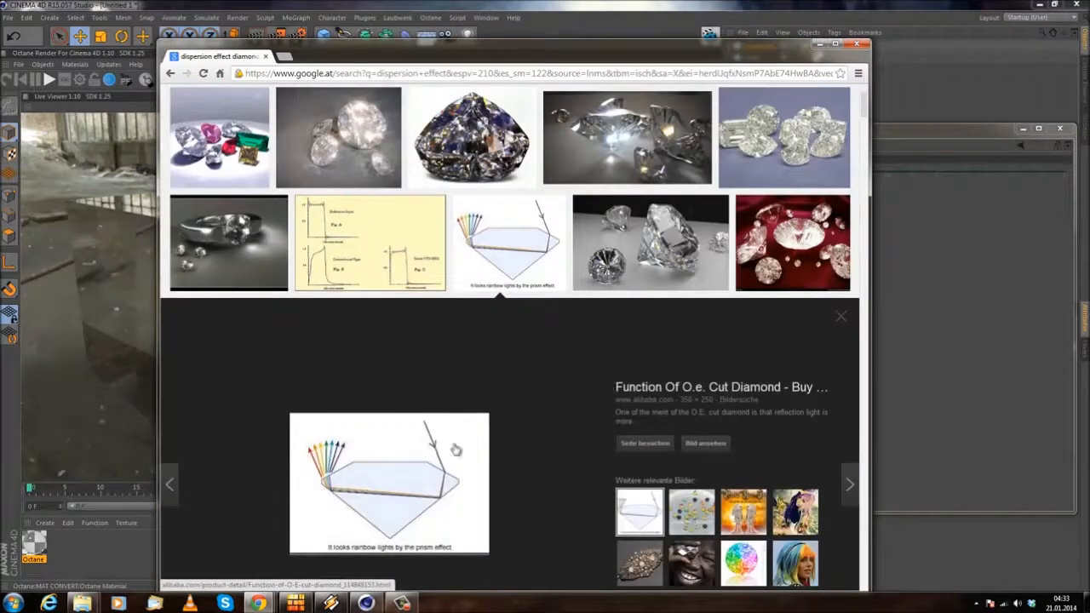
pyautogui.scroll(-2, 460, 409)
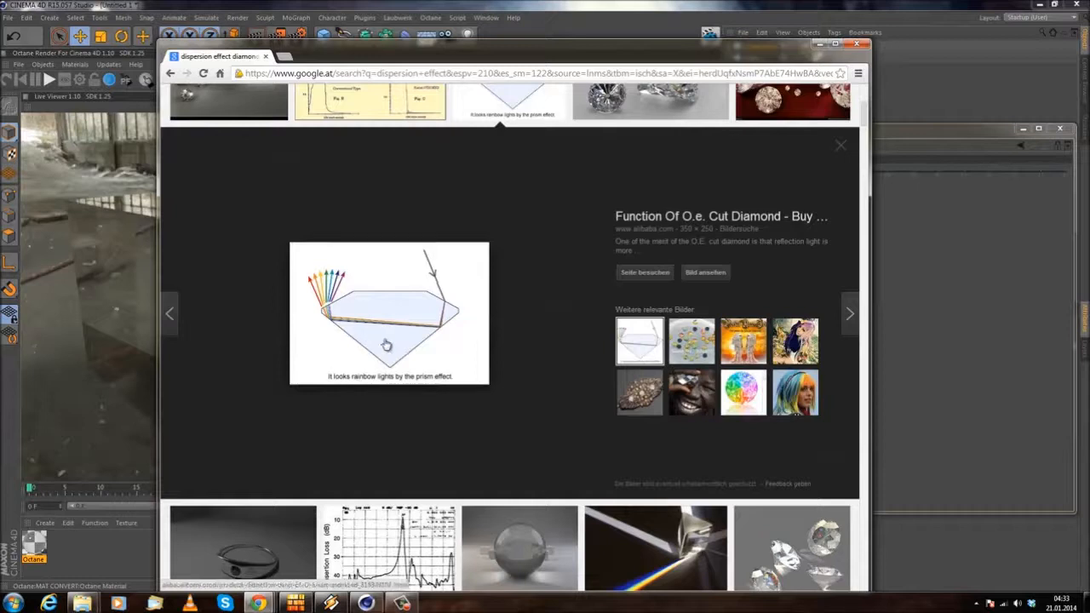
pyautogui.click(706, 272)
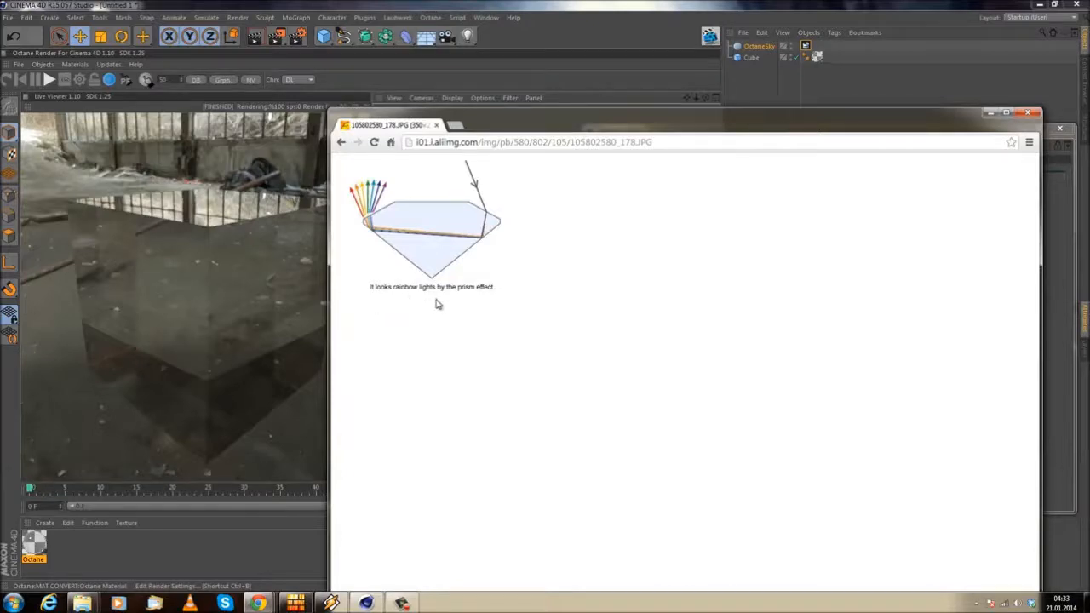
# Step: Return to the image results, examine the enlarged render of diamonds with physically based dispersion, and close the browser
pyautogui.click(341, 143)
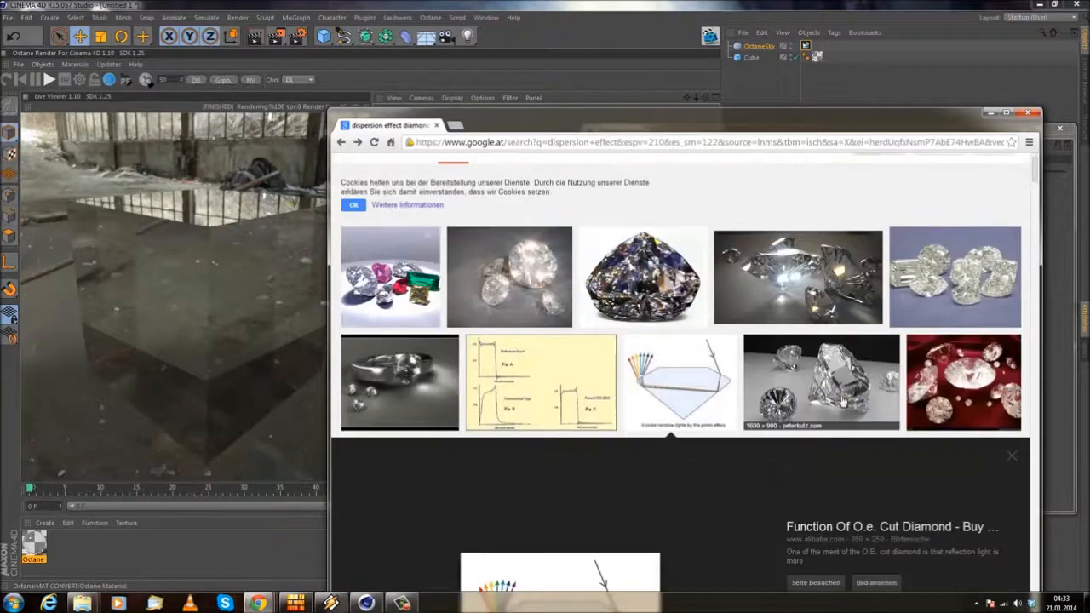
pyautogui.click(821, 439)
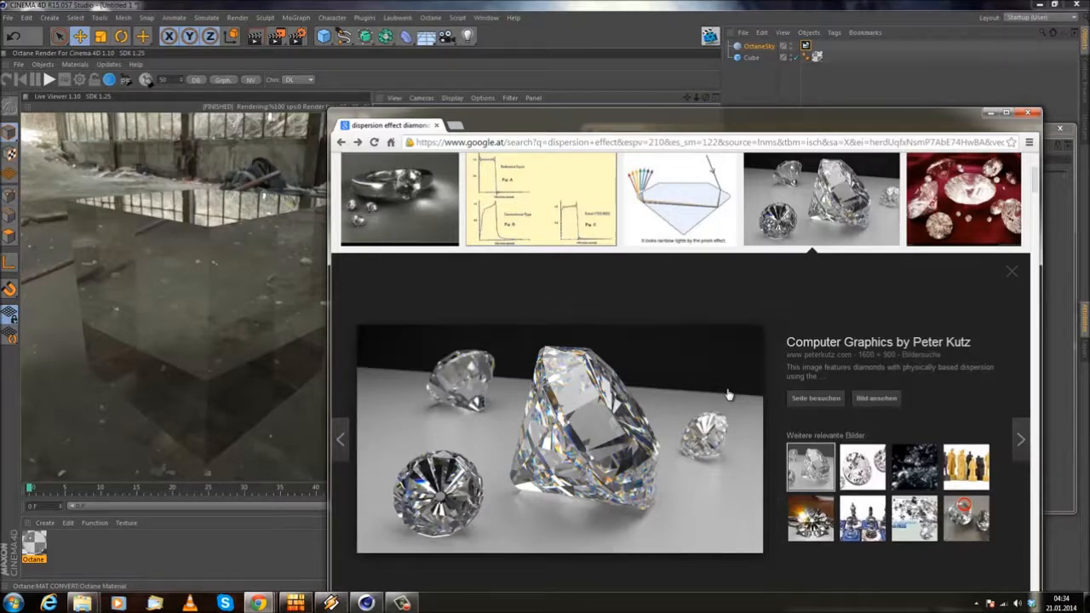
pyautogui.scroll(3, 729, 396)
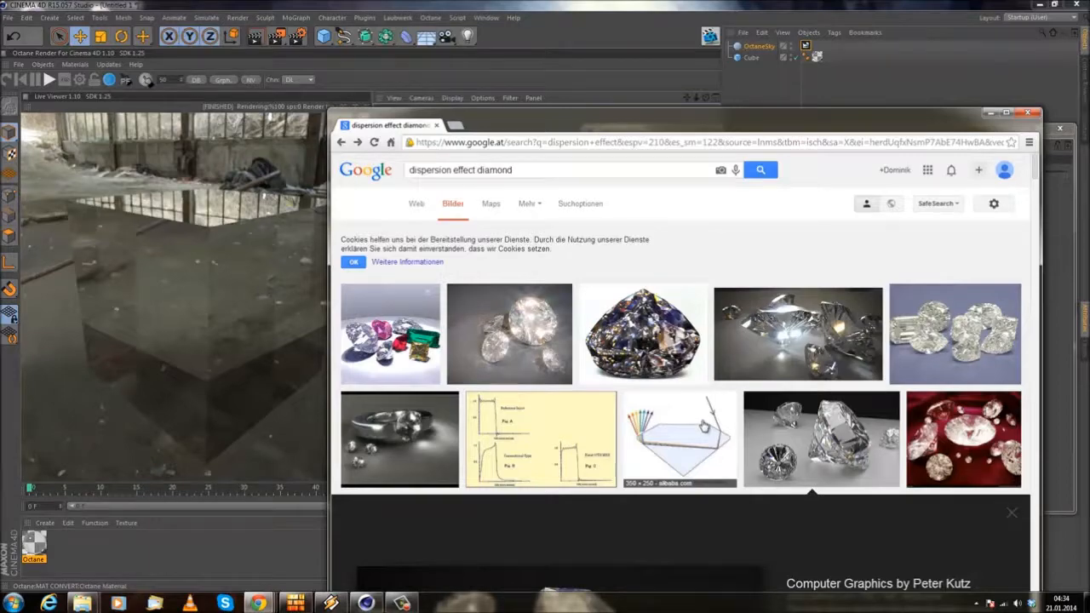
pyautogui.scroll(-5, 702, 429)
pyautogui.scroll(2, 625, 473)
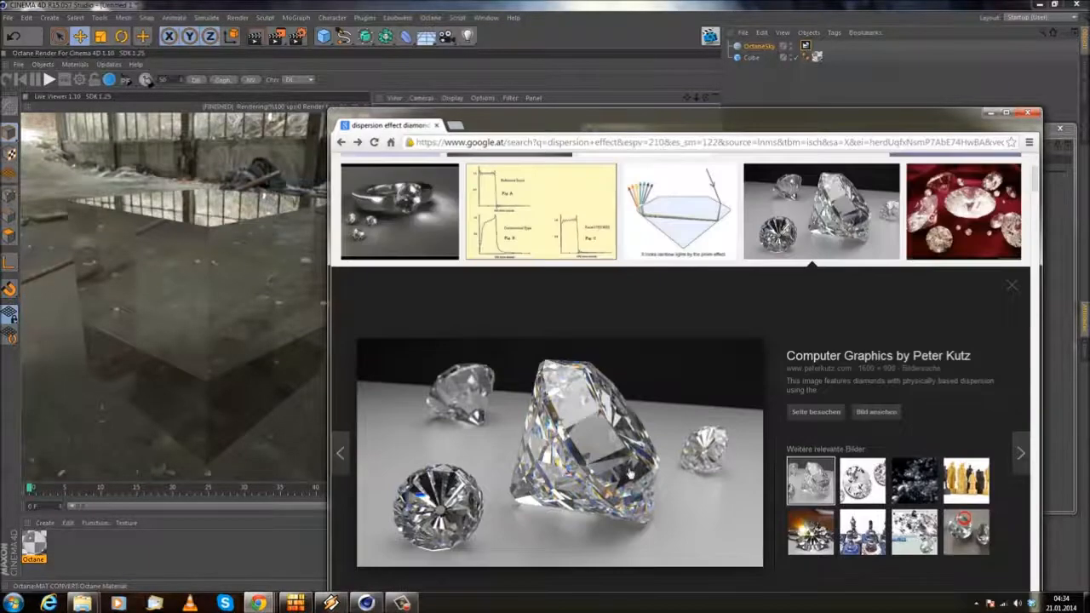
pyautogui.scroll(3, 628, 469)
pyautogui.scroll(-4, 631, 470)
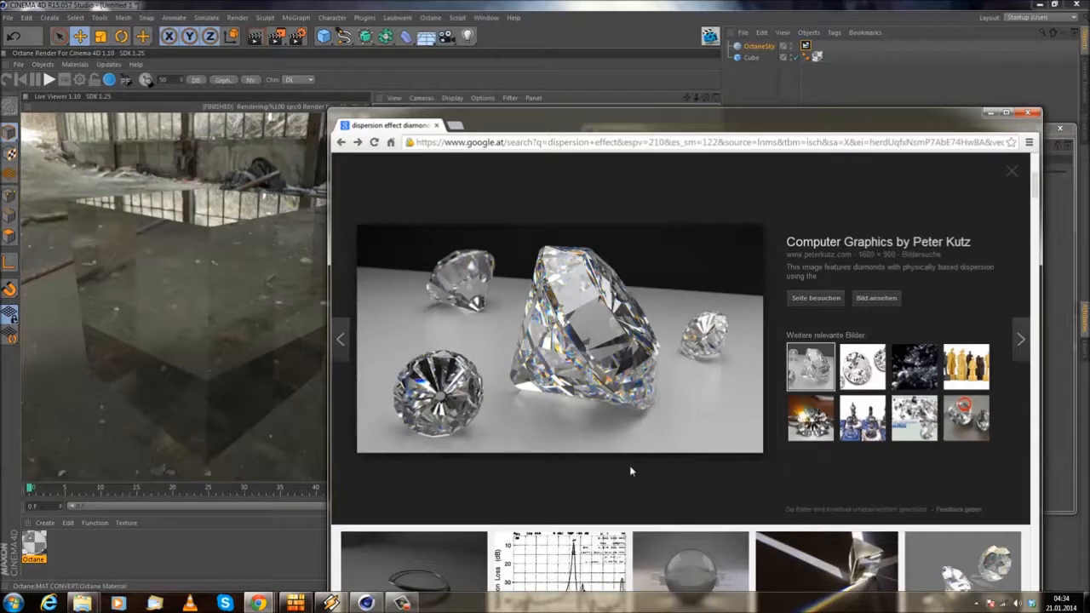
pyautogui.scroll(4, 653, 455)
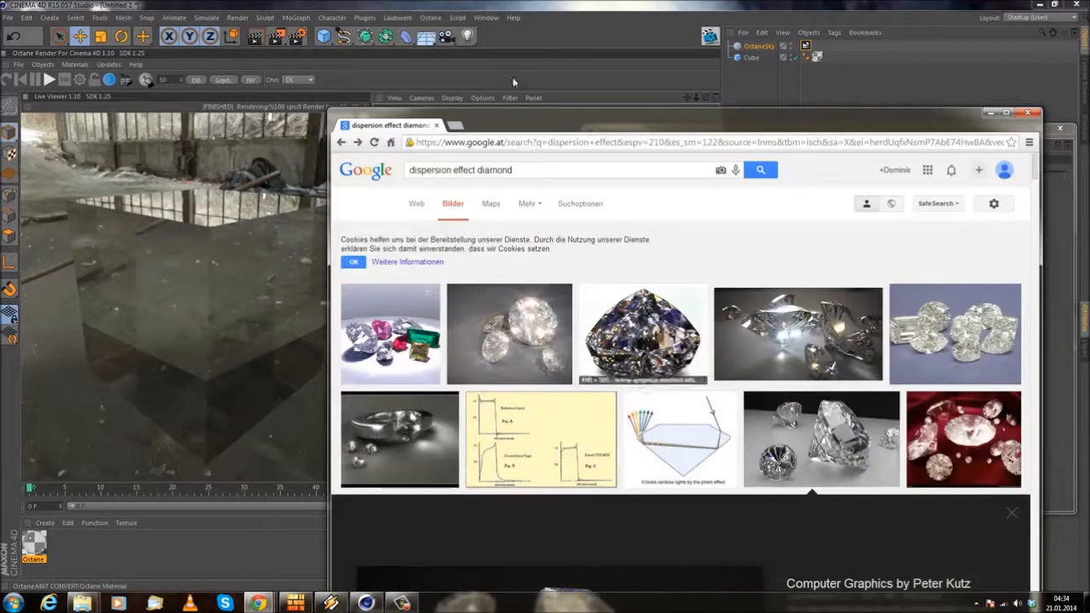
pyautogui.scroll(-3, 975, 340)
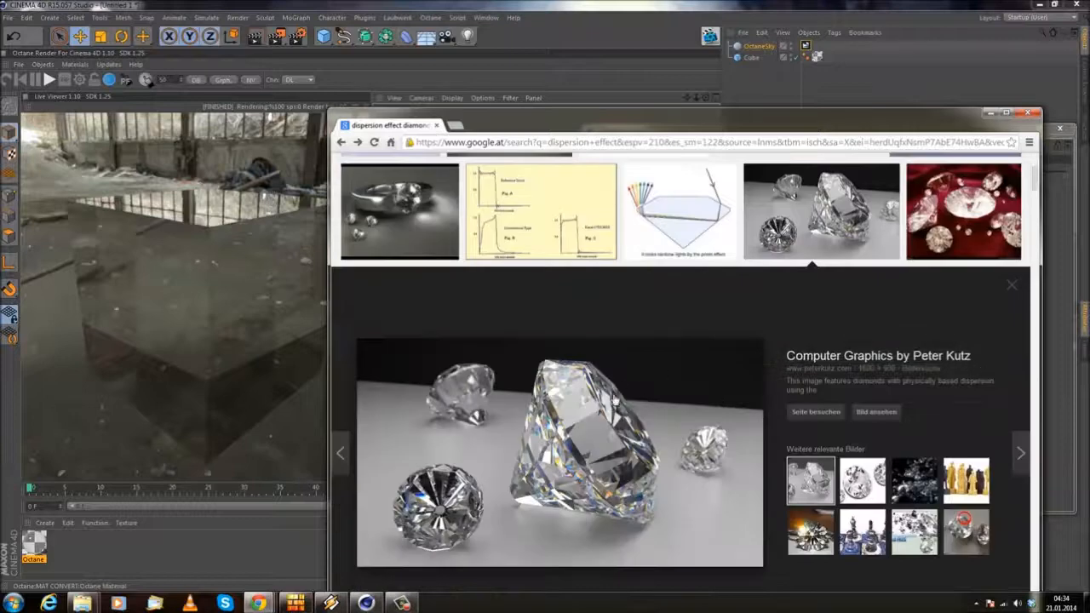
pyautogui.scroll(-2, 615, 391)
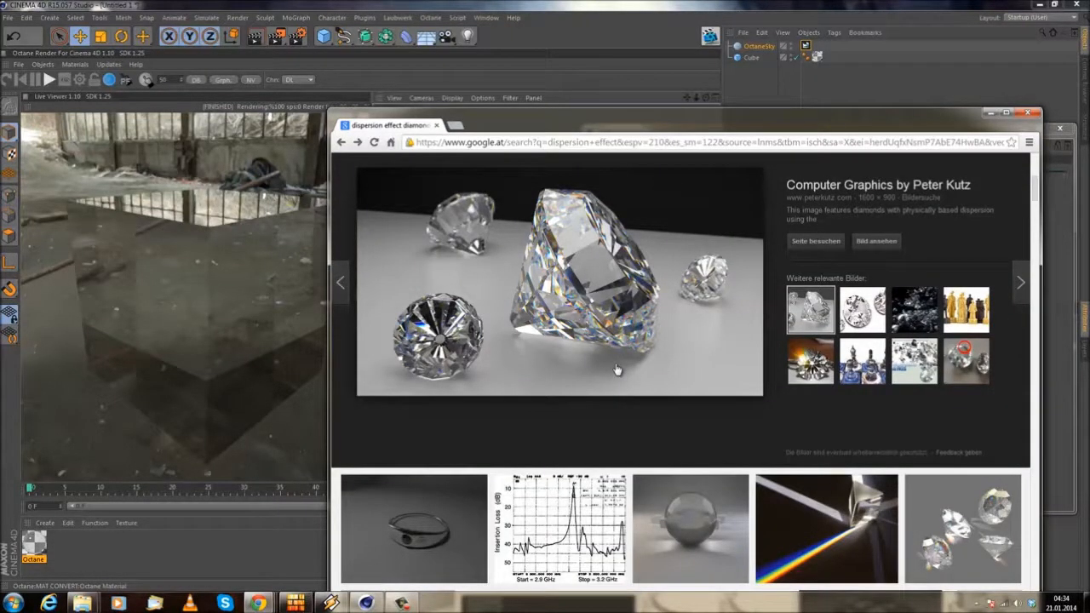
pyautogui.scroll(3, 582, 352)
pyautogui.scroll(-2, 593, 353)
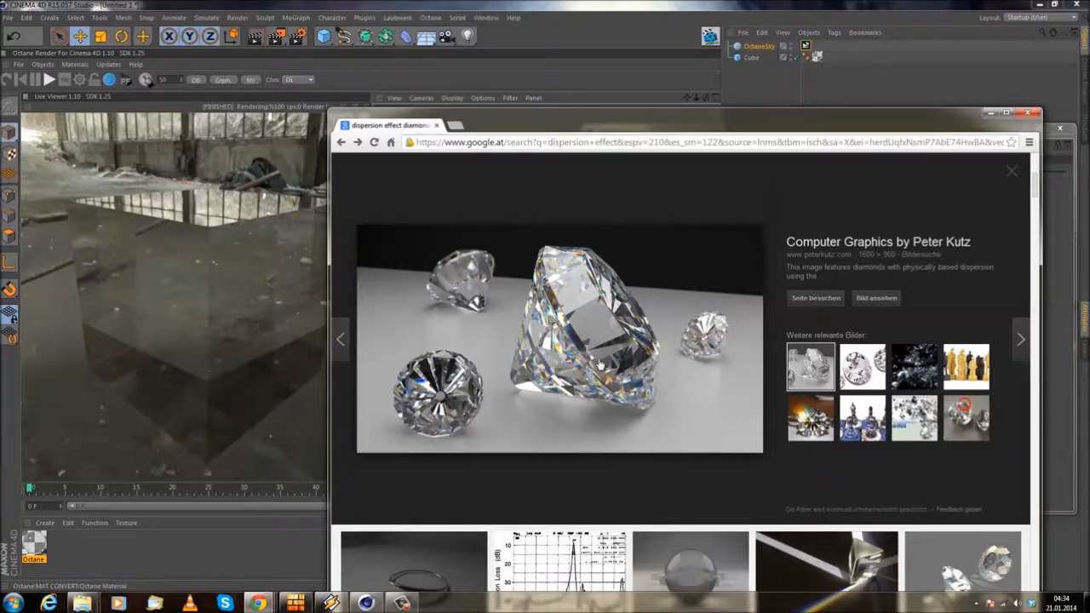
pyautogui.scroll(2, 599, 366)
pyautogui.scroll(-3, 597, 368)
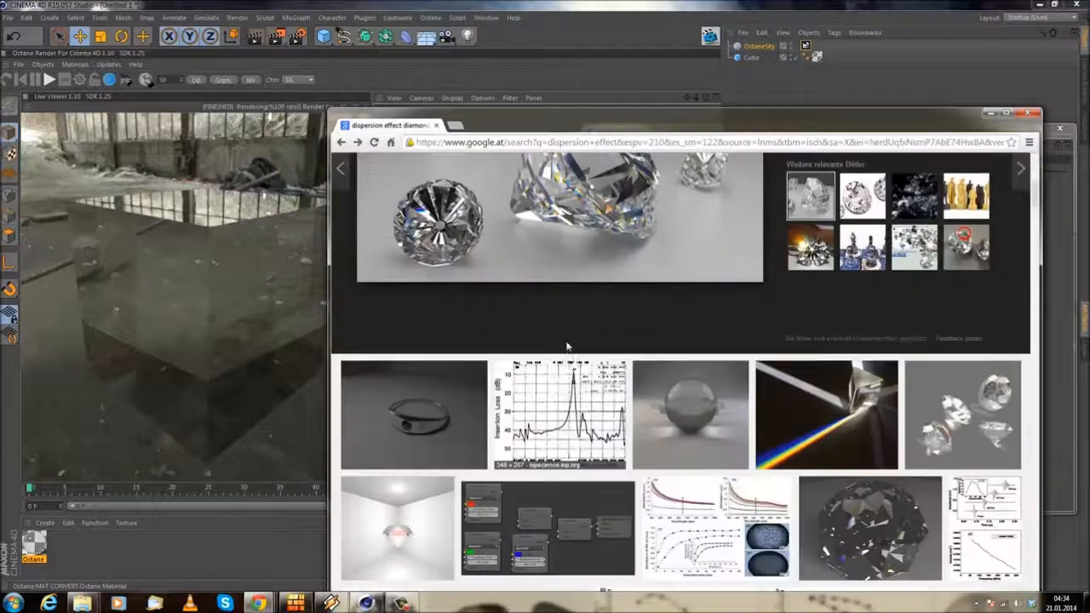
pyautogui.scroll(2, 593, 370)
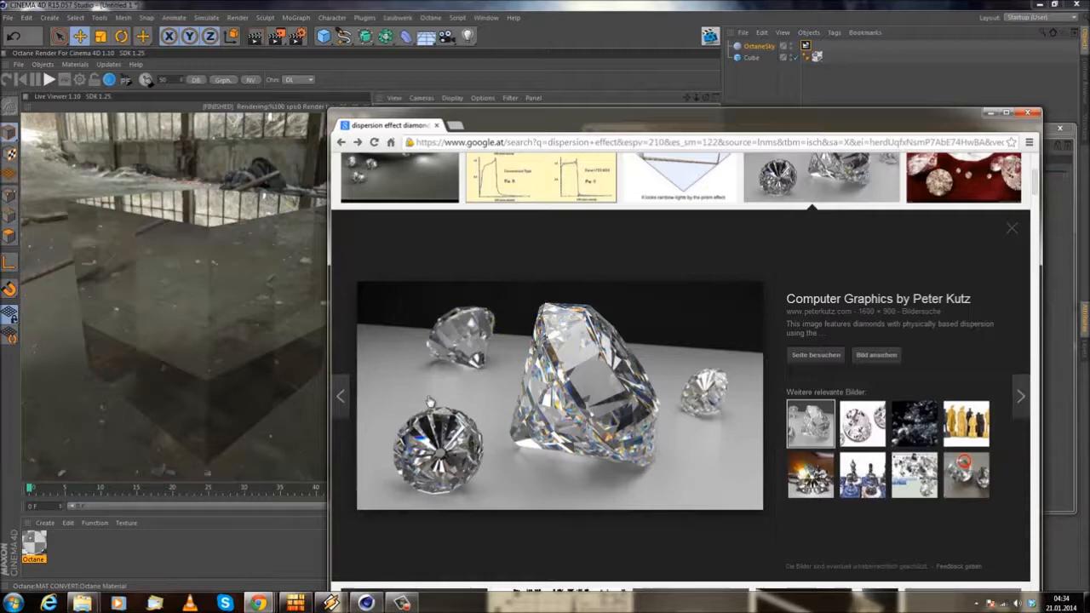
pyautogui.scroll(4, 430, 402)
pyautogui.scroll(-5, 436, 408)
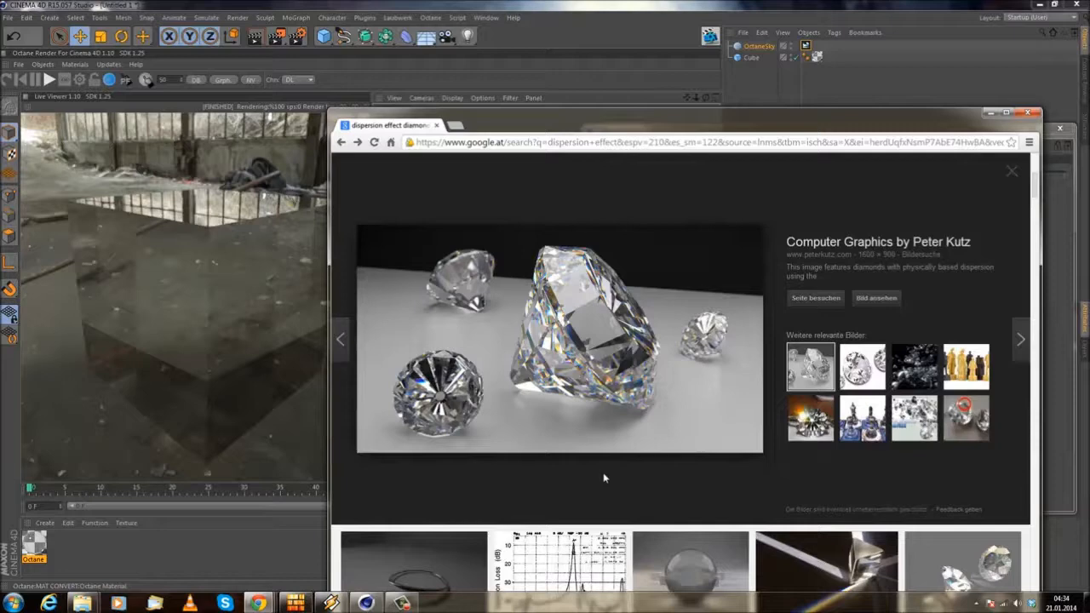
pyautogui.moveTo(920, 125); pyautogui.dragTo(784, 91)
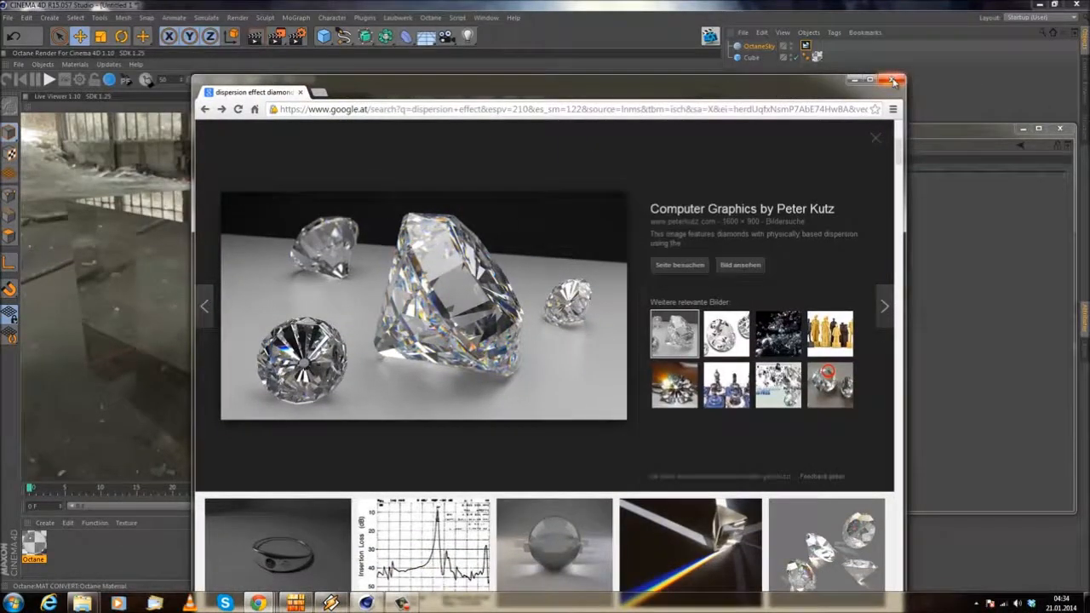
pyautogui.click(892, 81)
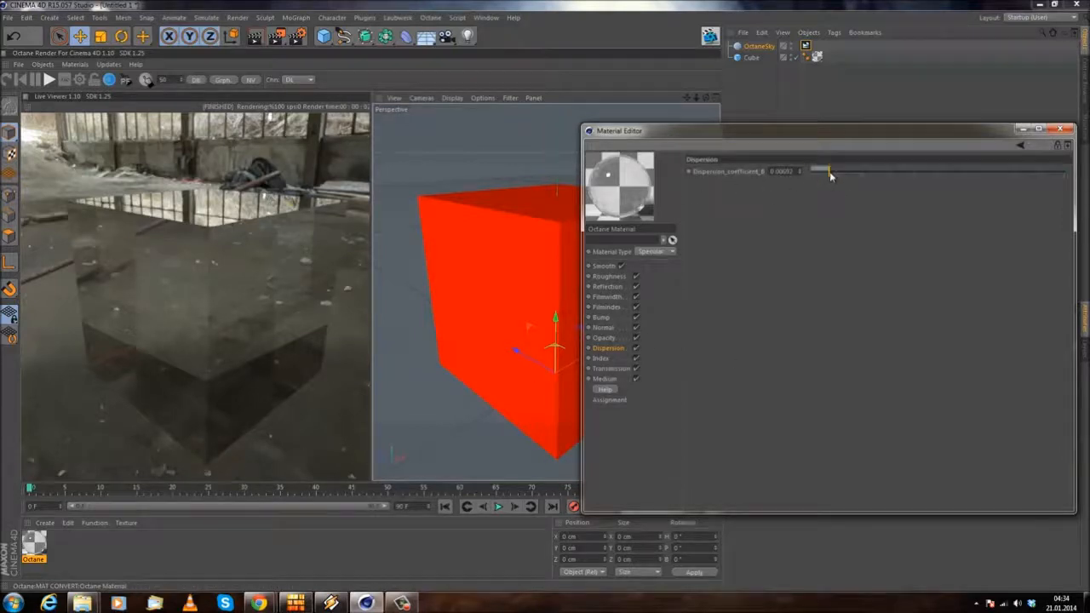
# Step: Raise the Dispersion coefficient to 0.1 and inspect the colour fringes on the glass cube from several angles
pyautogui.moveTo(829, 171); pyautogui.dragTo(896, 174)
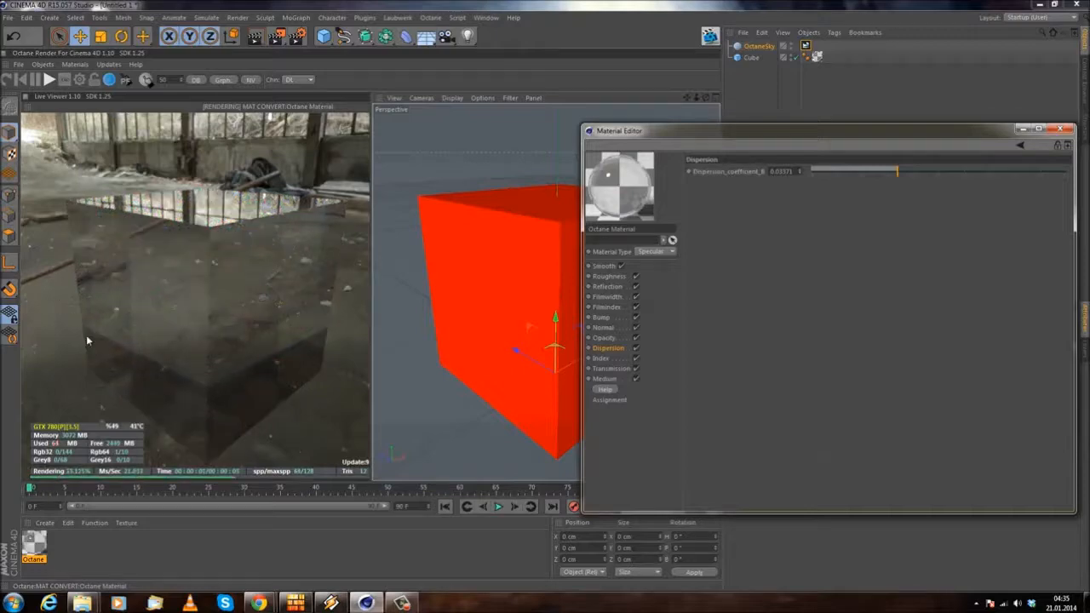
pyautogui.moveTo(896, 172); pyautogui.dragTo(1067, 172)
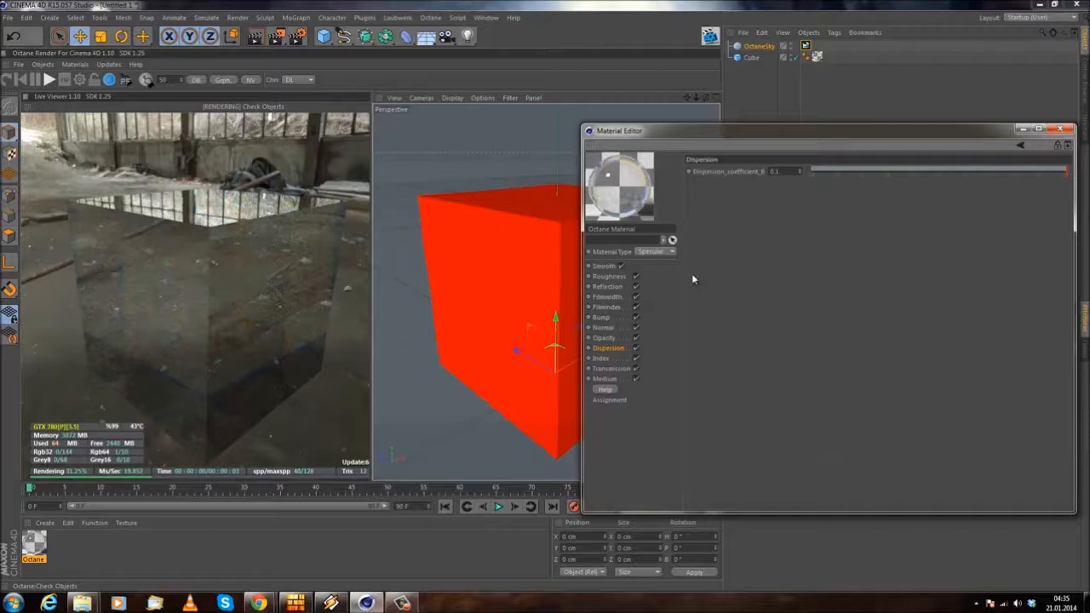
pyautogui.moveTo(123, 337); pyautogui.dragTo(200, 322)
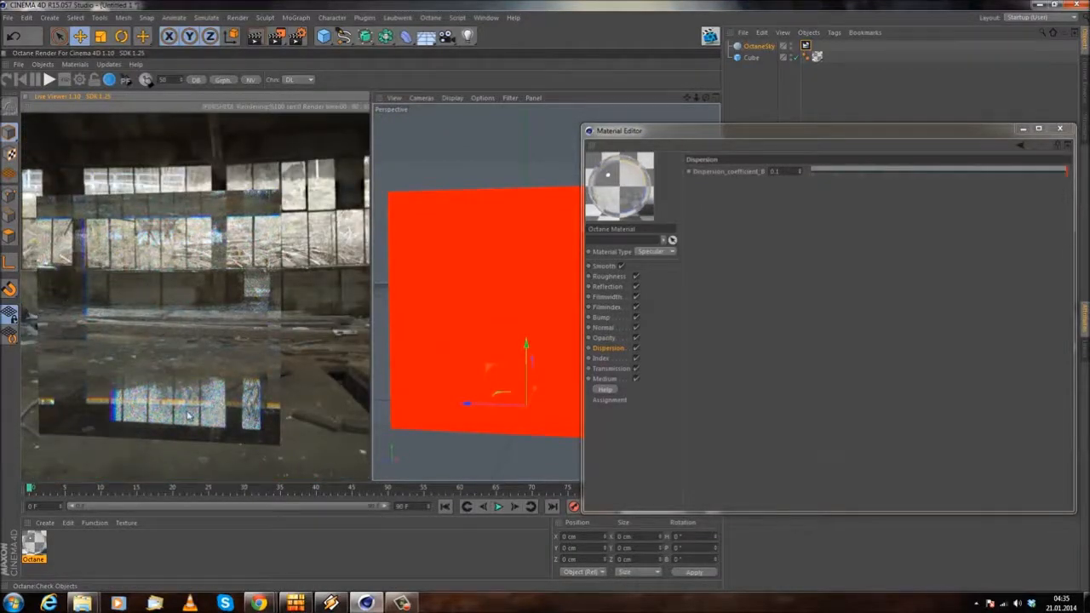
pyautogui.moveTo(191, 414); pyautogui.dragTo(136, 335)
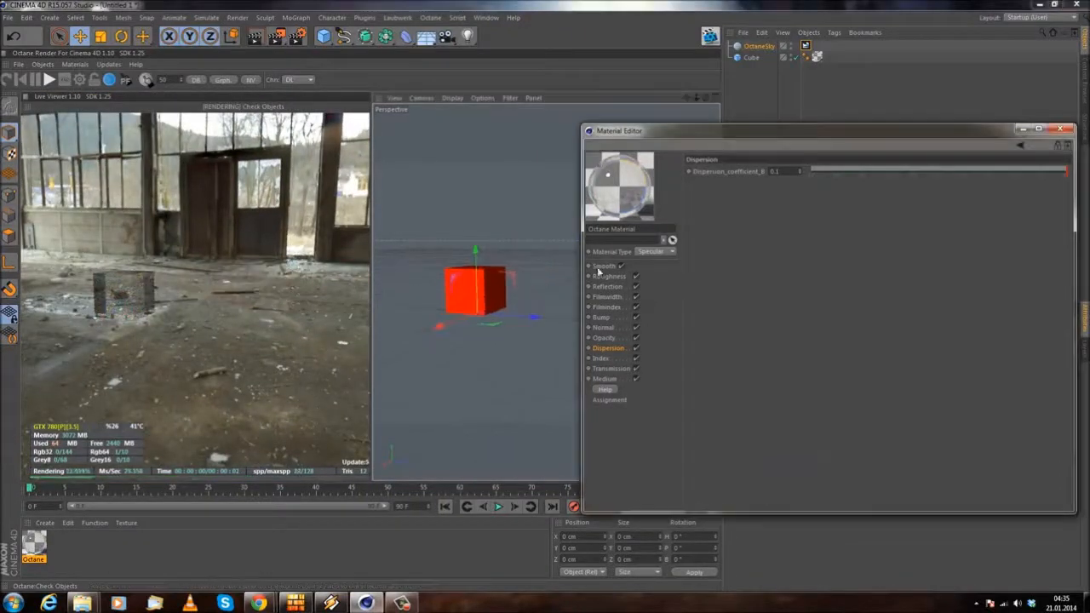
pyautogui.scroll(6, 477, 298)
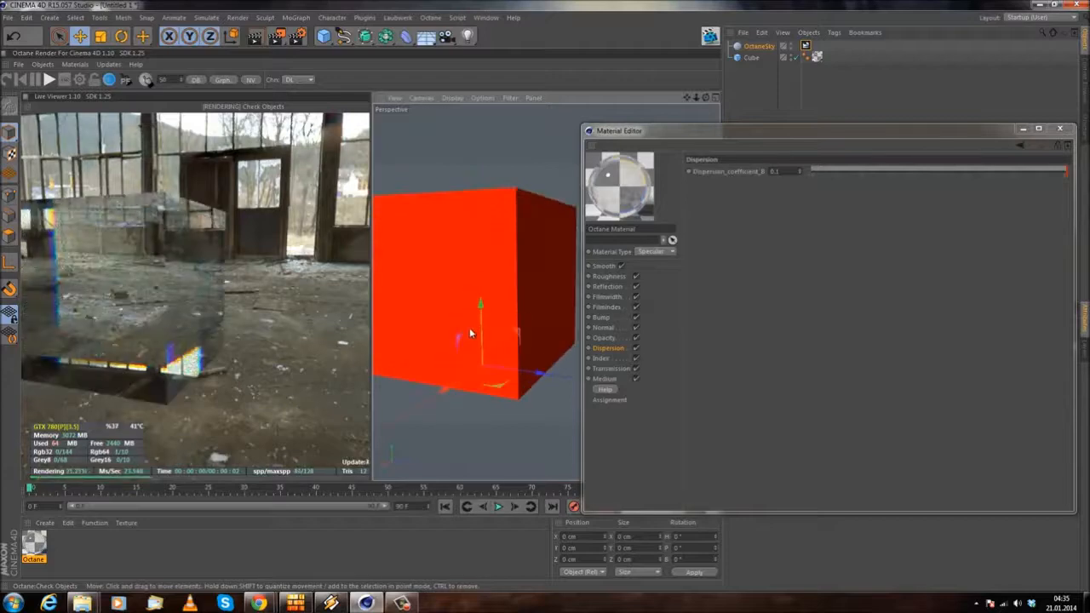
pyautogui.scroll(3, 456, 271)
pyautogui.keyDown('alt'); pyautogui.moveTo(475, 370); pyautogui.dragTo(404, 277); pyautogui.keyUp('alt')
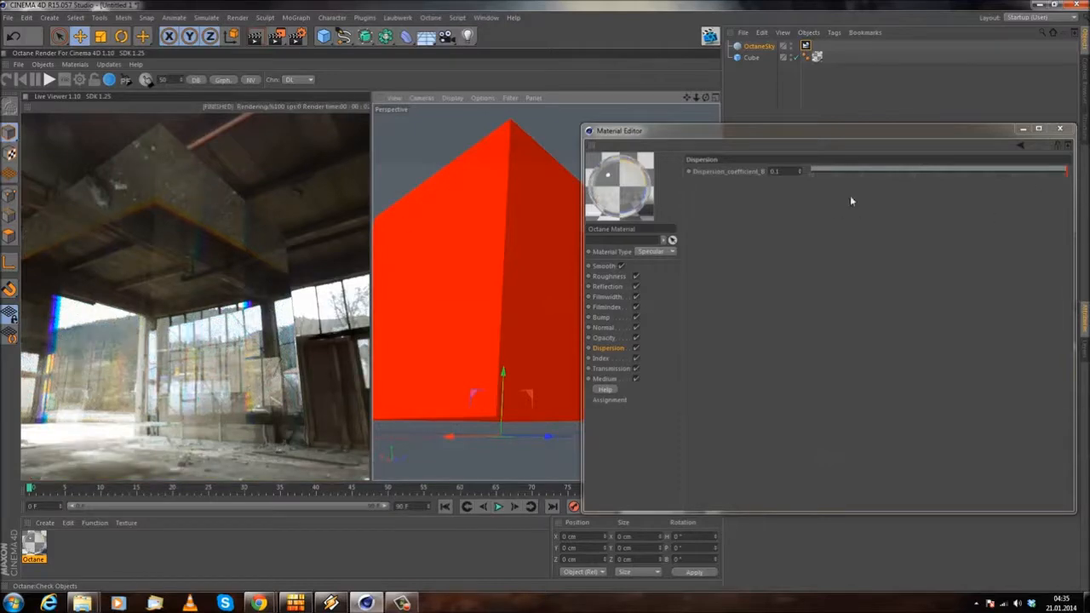
# Step: Lower the Dispersion coefficient to its minimum and set the Transmission channel's Float to 0
pyautogui.moveTo(855, 173); pyautogui.dragTo(797, 173)
pyautogui.keyDown('alt'); pyautogui.moveTo(459, 249); pyautogui.dragTo(617, 365); pyautogui.keyUp('alt')
pyautogui.click(615, 367)
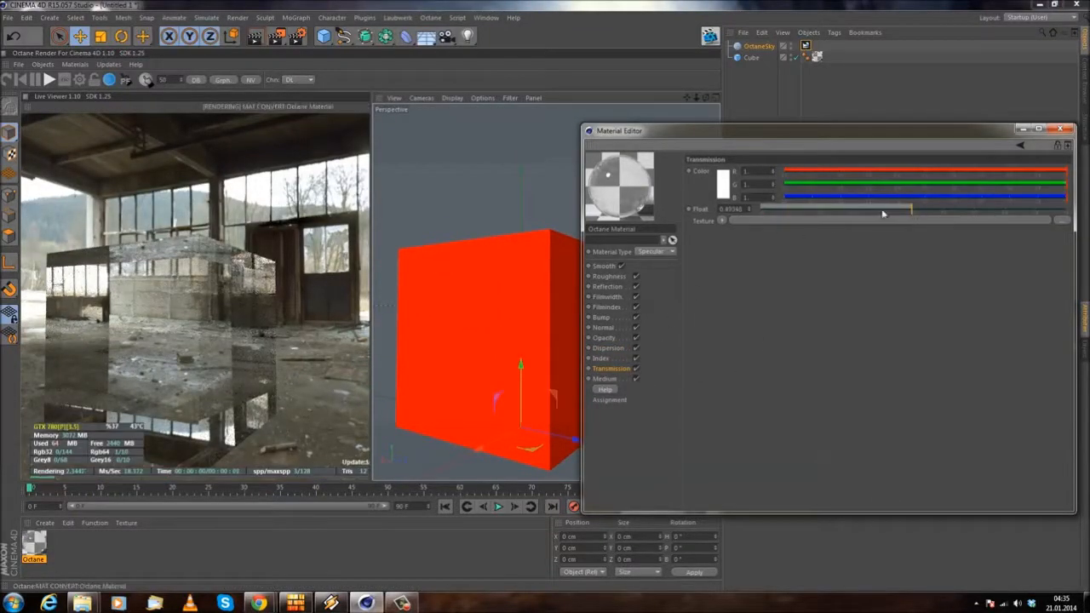
pyautogui.moveTo(898, 215); pyautogui.dragTo(536, 227)
pyautogui.keyDown('alt'); pyautogui.moveTo(495, 300); pyautogui.dragTo(531, 304); pyautogui.keyUp('alt')
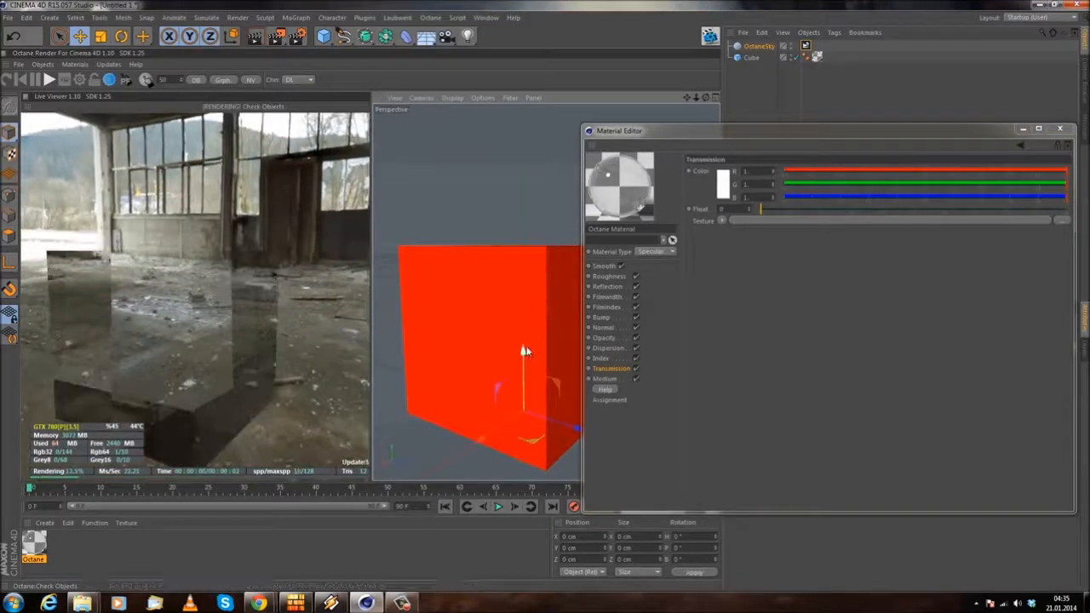
# Step: Set the Transmission color to pure red (255, 0, 0) and view the tinted glass cube from another angle
pyautogui.click(725, 189)
pyautogui.moveTo(700, 163); pyautogui.dragTo(733, 146)
pyautogui.click(712, 242)
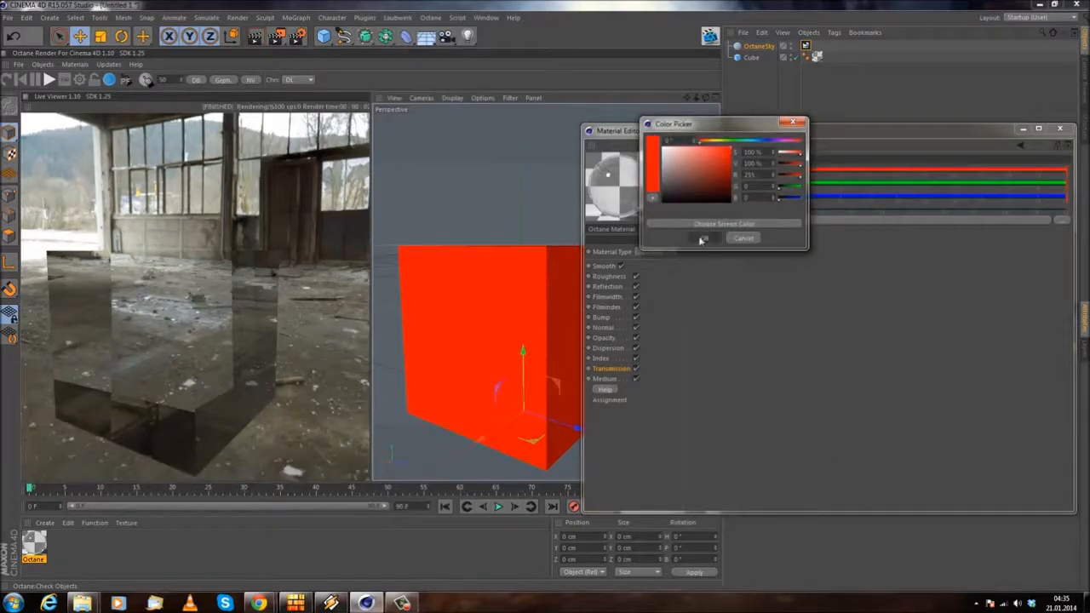
pyautogui.moveTo(234, 290); pyautogui.dragTo(293, 243, button='right')
pyautogui.moveTo(293, 244); pyautogui.dragTo(253, 312)
# Step: Try an orange and a bluish-green Transmission color on the glass cube
pyautogui.click(724, 185)
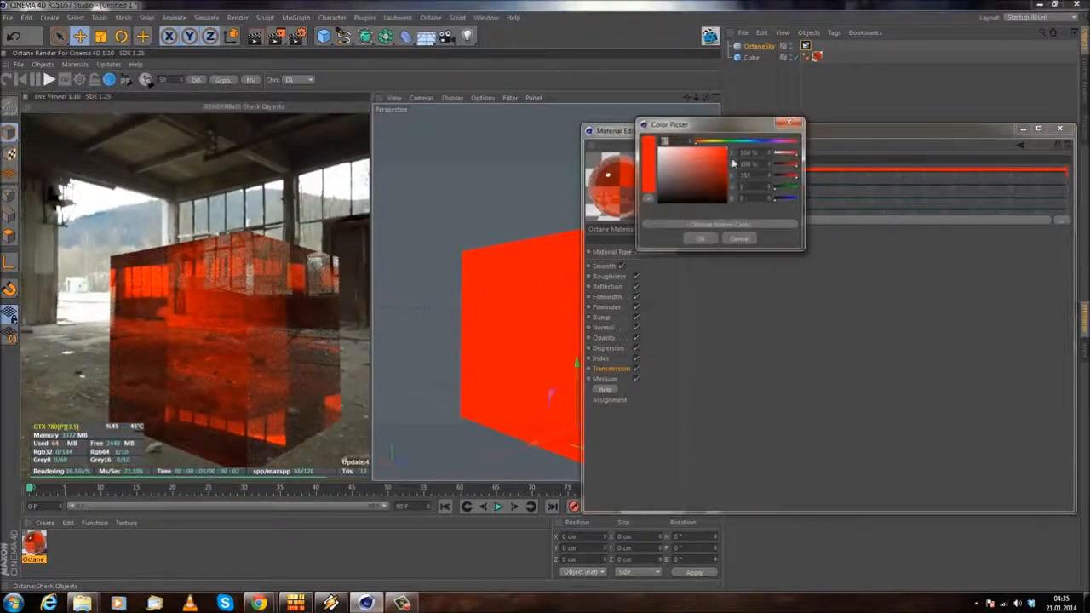
pyautogui.click(707, 143)
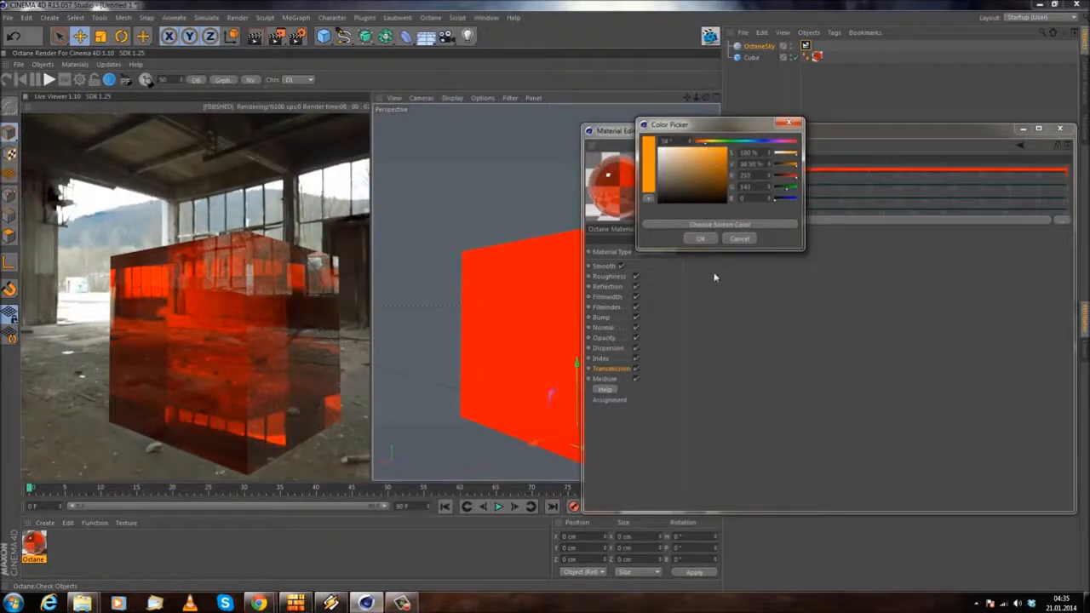
pyautogui.click(702, 239)
pyautogui.click(727, 181)
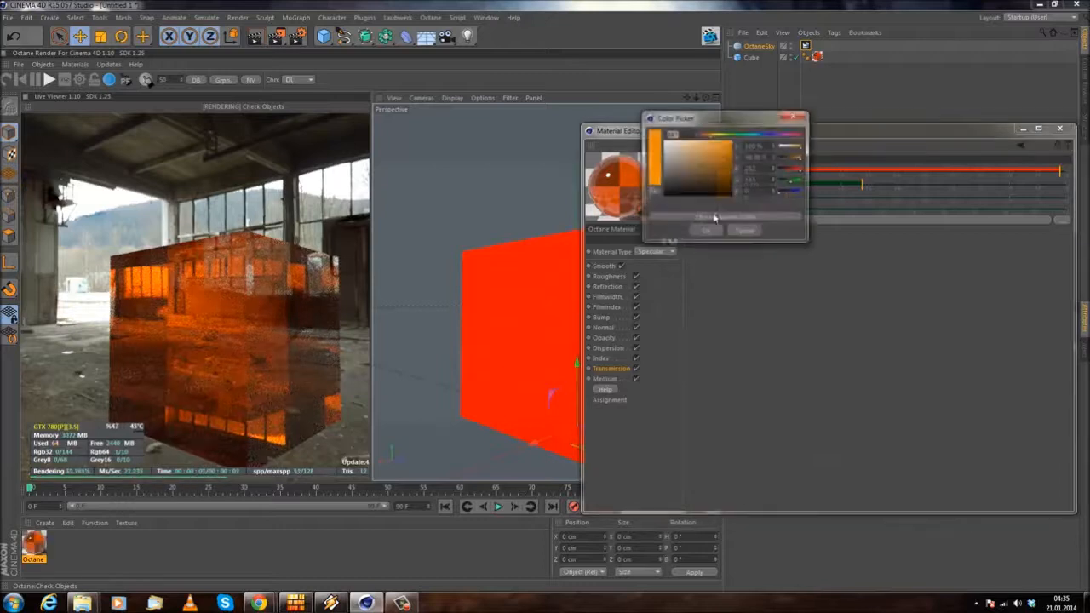
pyautogui.click(741, 134)
pyautogui.click(711, 233)
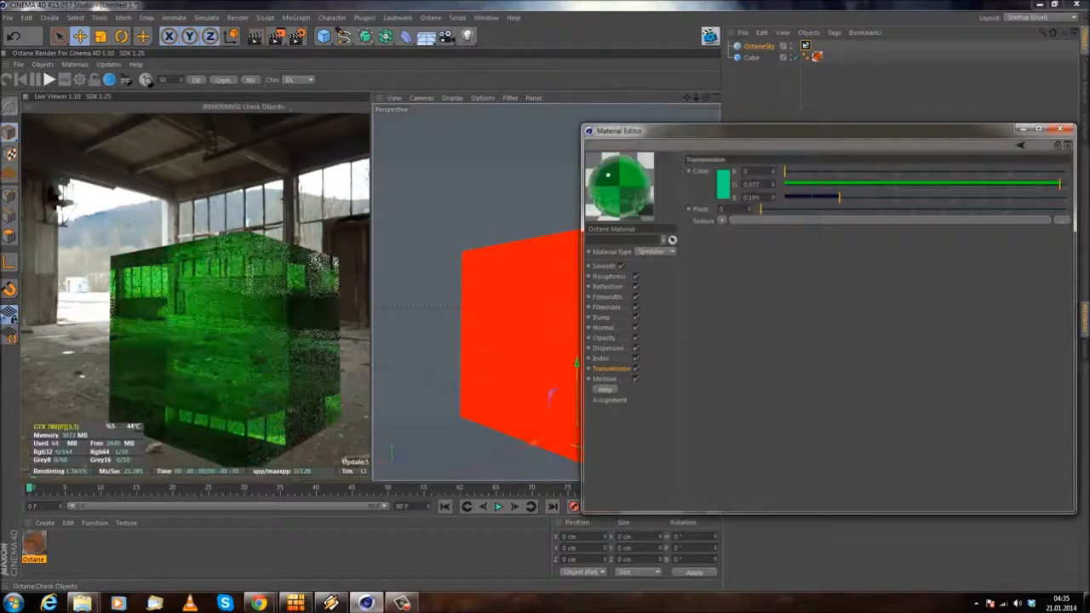
# Step: Change the Transmission color back to pure red (255, 0, 0)
pyautogui.click(720, 194)
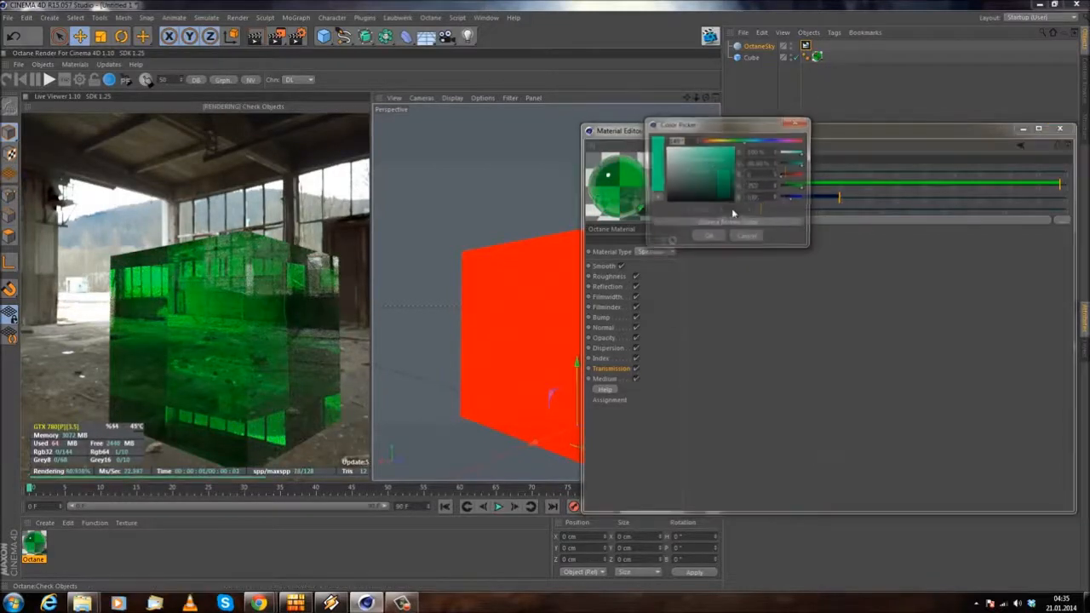
pyautogui.click(704, 139)
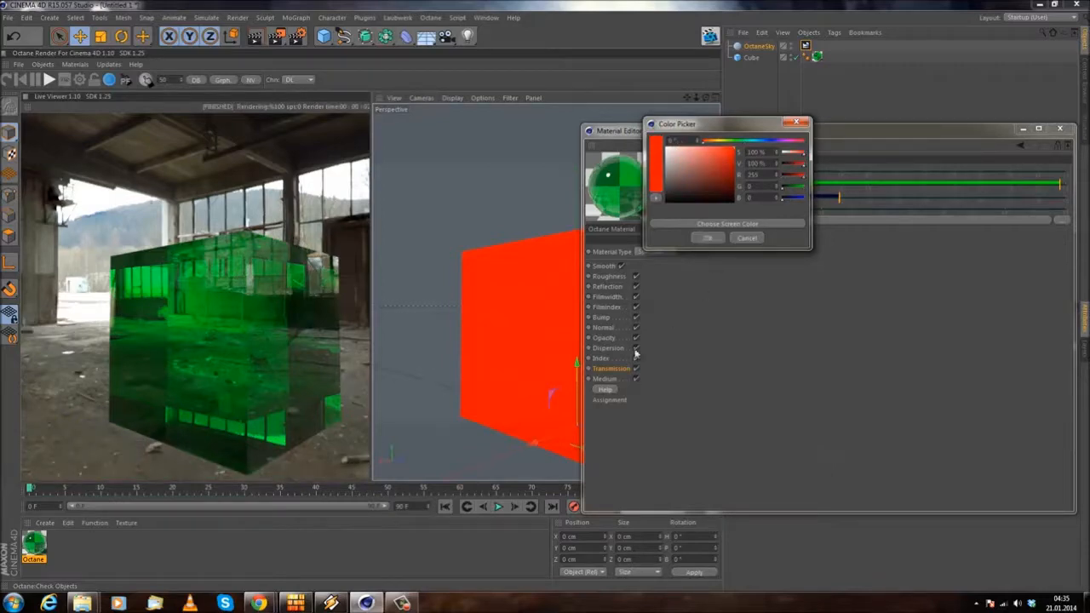
pyautogui.click(707, 237)
# Step: Open the specular material's Medium channel and look through the C4doctane shaders for its texture
pyautogui.click(606, 378)
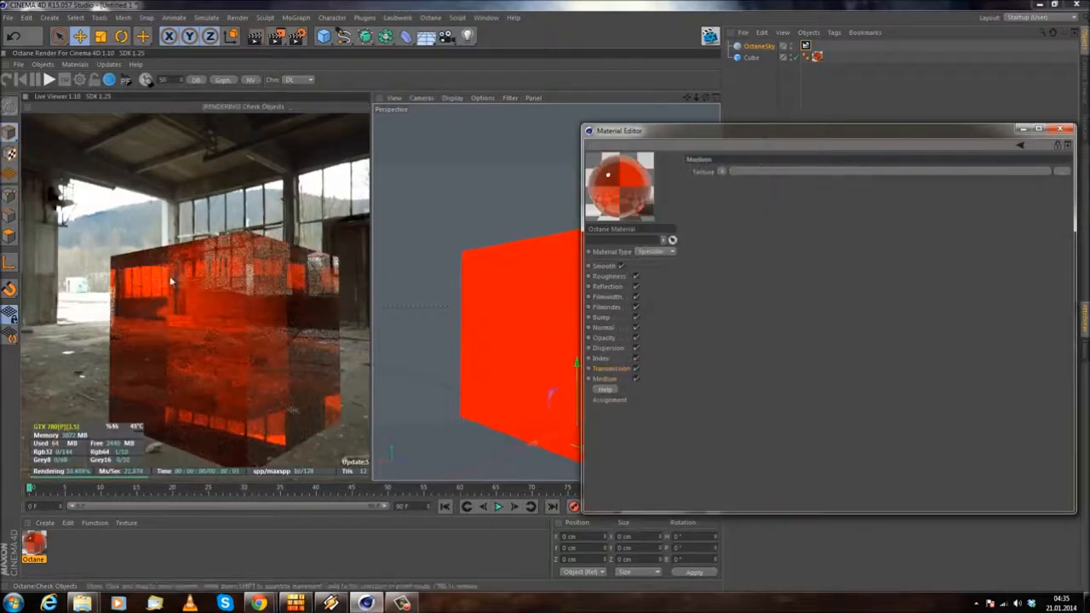
pyautogui.moveTo(256, 247); pyautogui.dragTo(265, 278)
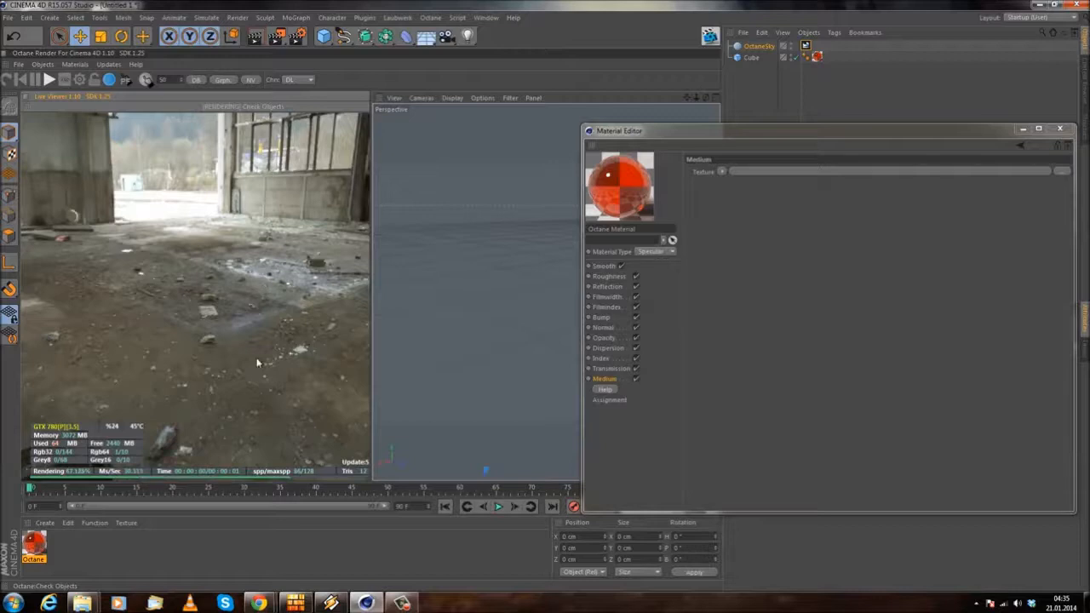
pyautogui.scroll(-2, 256, 225)
pyautogui.keyDown('alt'); pyautogui.moveTo(436, 402); pyautogui.dragTo(544, 249); pyautogui.keyUp('alt')
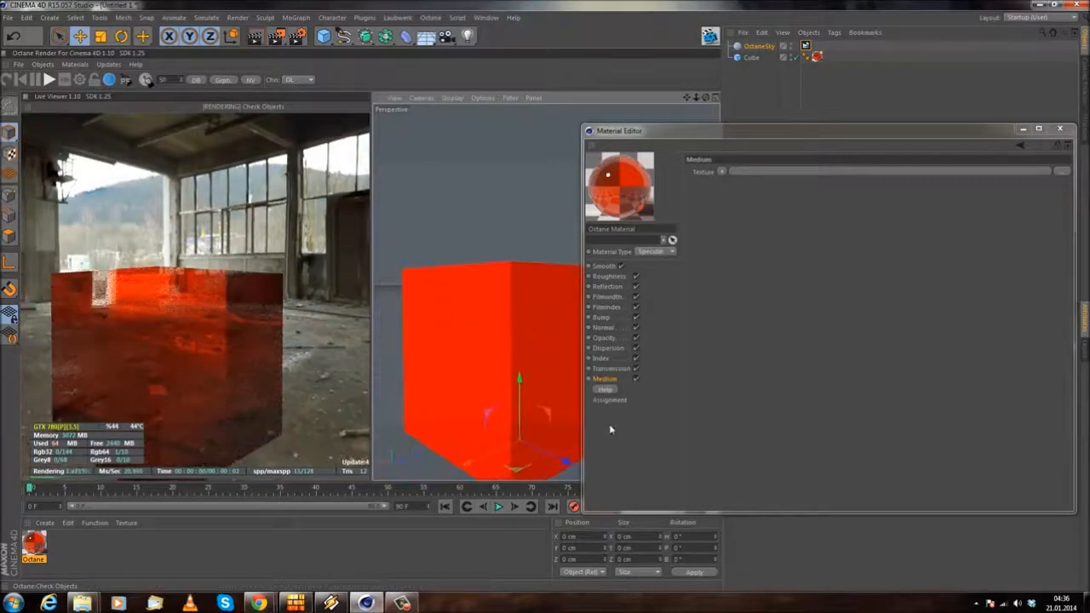
pyautogui.click(722, 171)
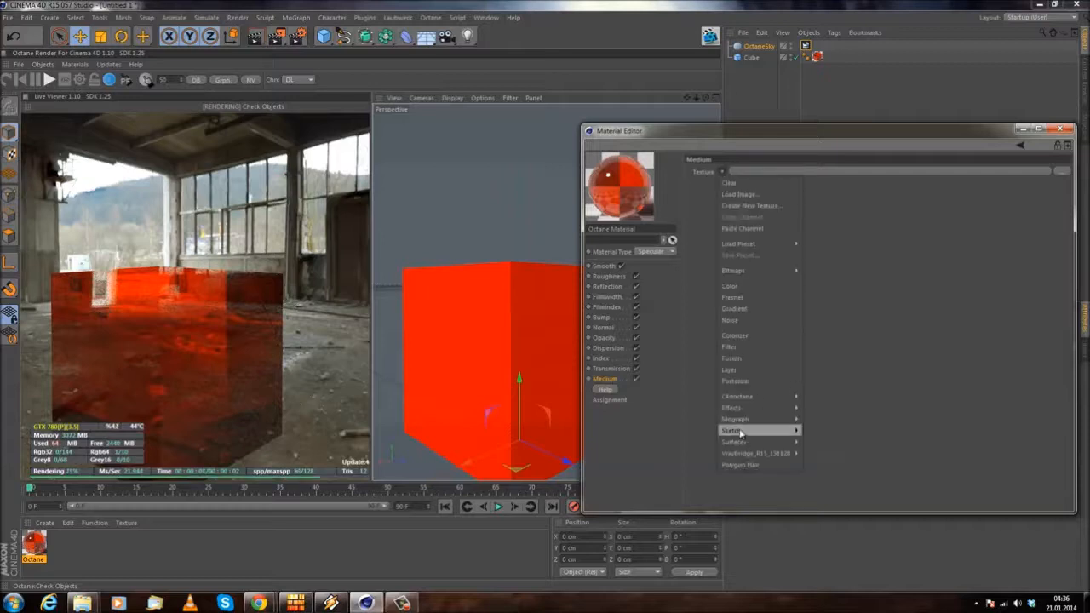
pyautogui.moveTo(764, 396)
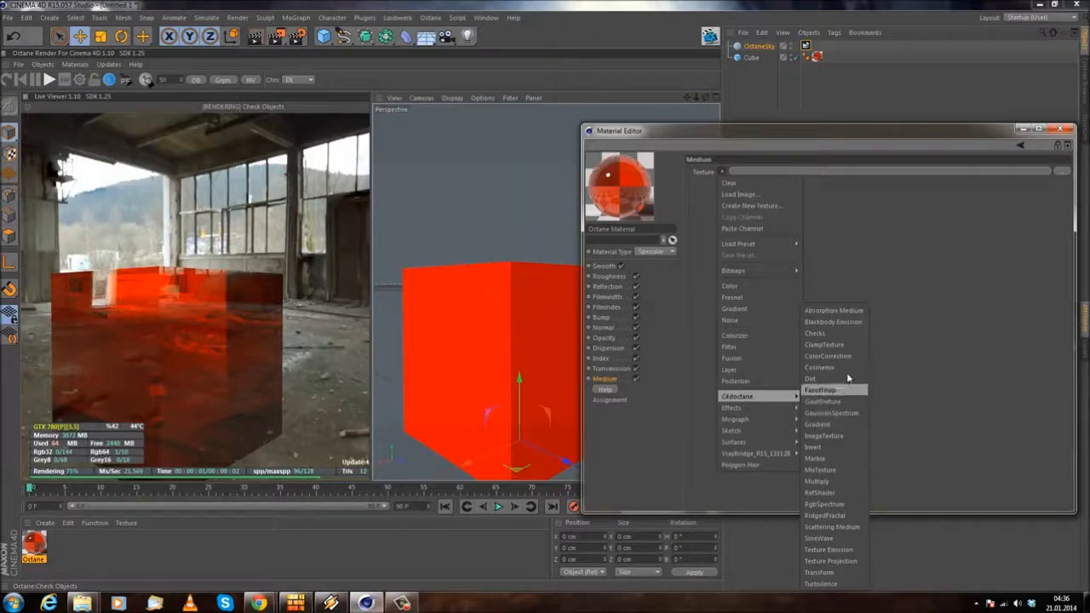
pyautogui.click(845, 261)
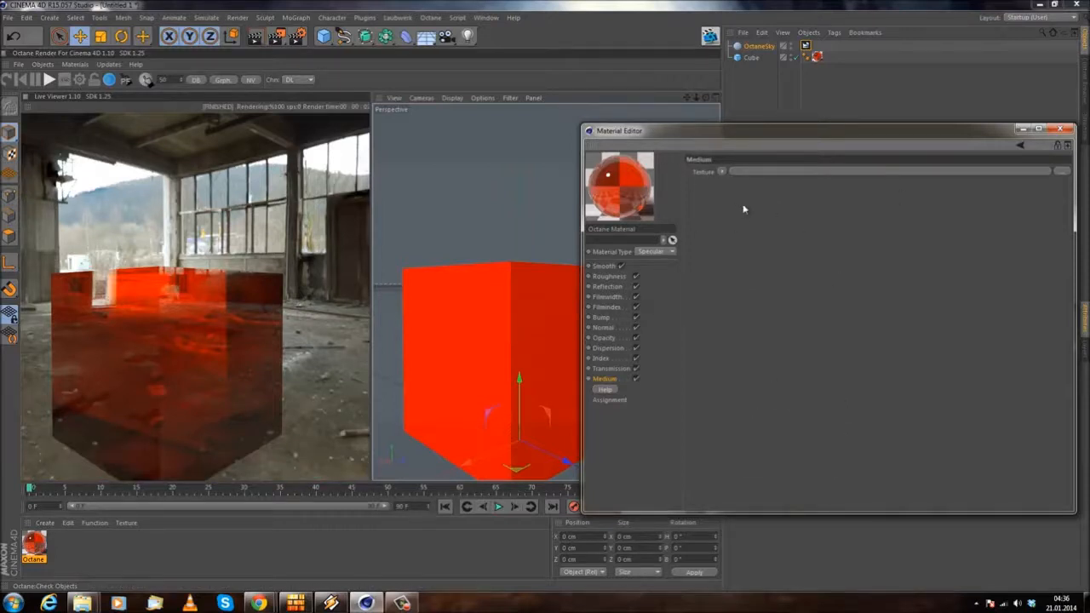
pyautogui.click(724, 173)
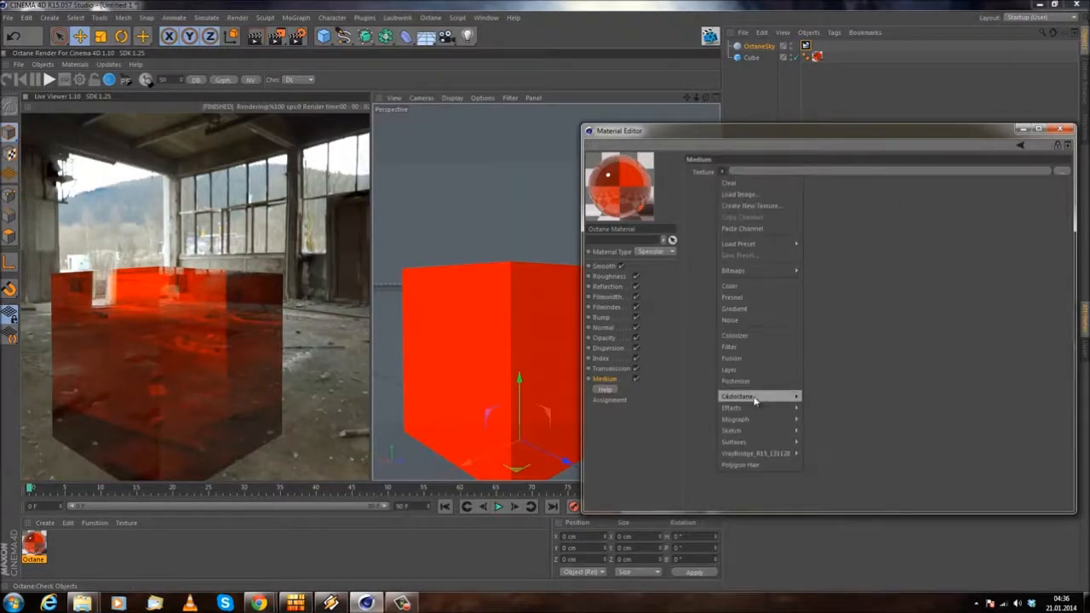
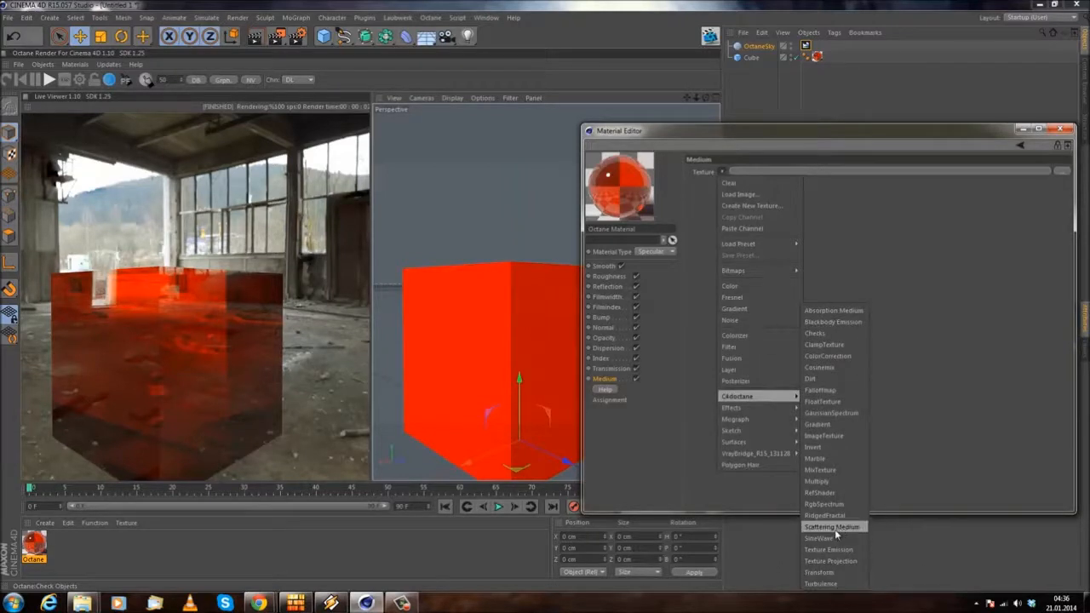
# Step: Switch to the browser and read the absorption section of the Specular Material page in the Octane manual
pyautogui.click(920, 333)
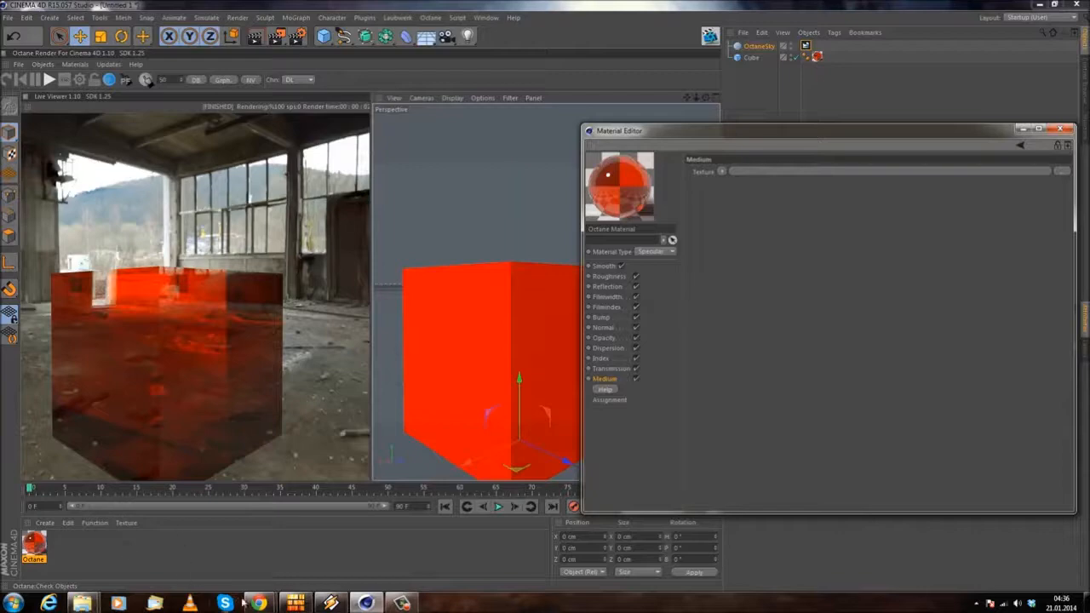
pyautogui.moveTo(255, 603)
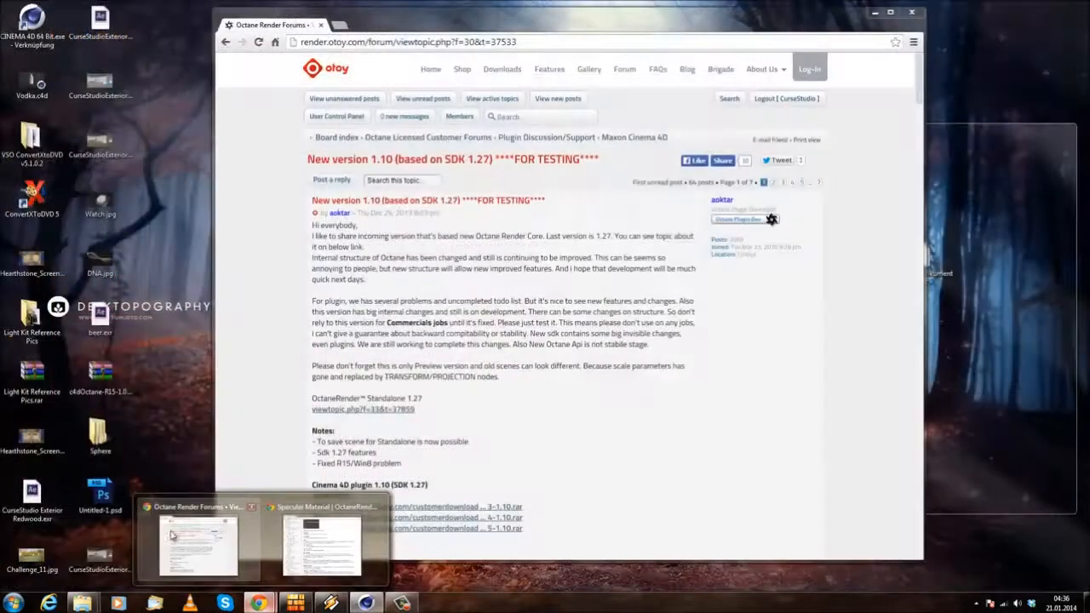
pyautogui.click(191, 532)
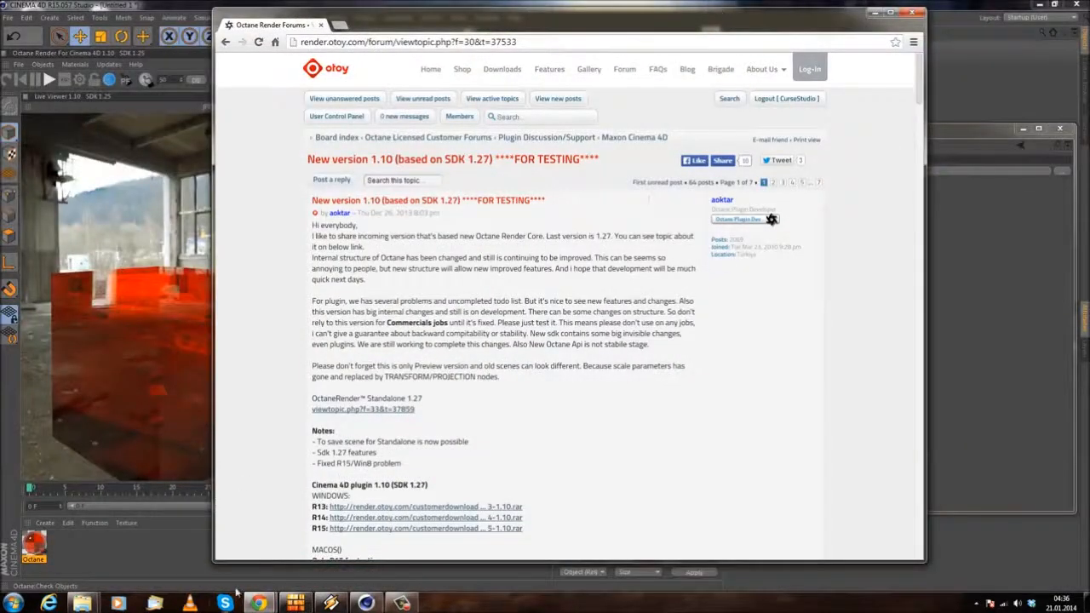
pyautogui.moveTo(259, 603)
pyautogui.click(332, 541)
pyautogui.scroll(-5, 412, 317)
pyautogui.scroll(-1, 386, 385)
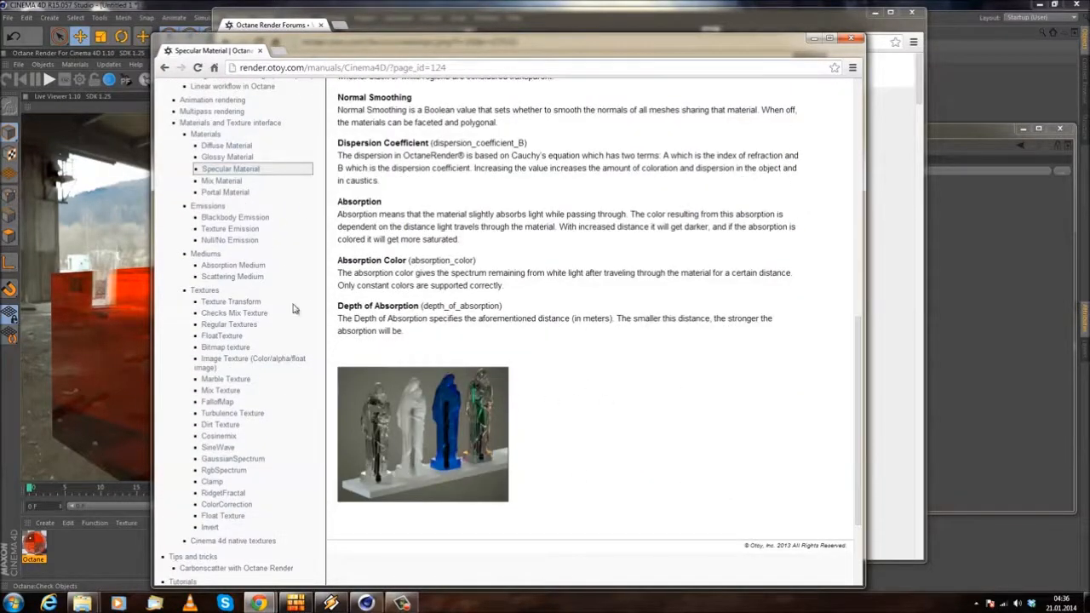
pyautogui.moveTo(349, 256); pyautogui.dragTo(411, 261)
pyautogui.click(425, 203)
pyautogui.click(951, 143)
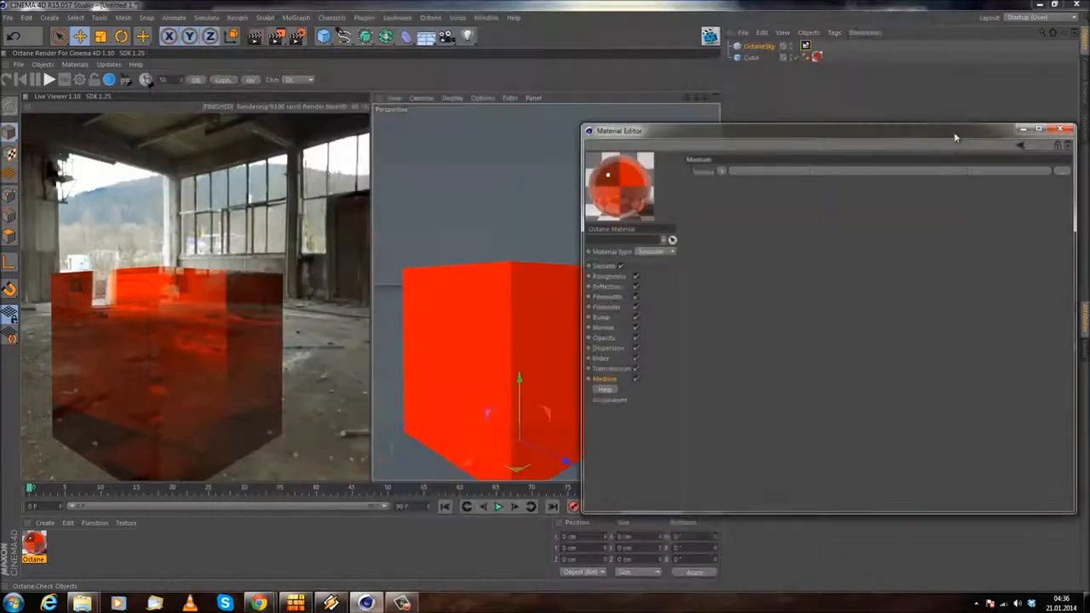
# Step: Back in Cinema 4D, assign the C4doctane Absorption Medium shader to the Medium texture, open its settings and recheck the manual's absorption notes
pyautogui.click(721, 171)
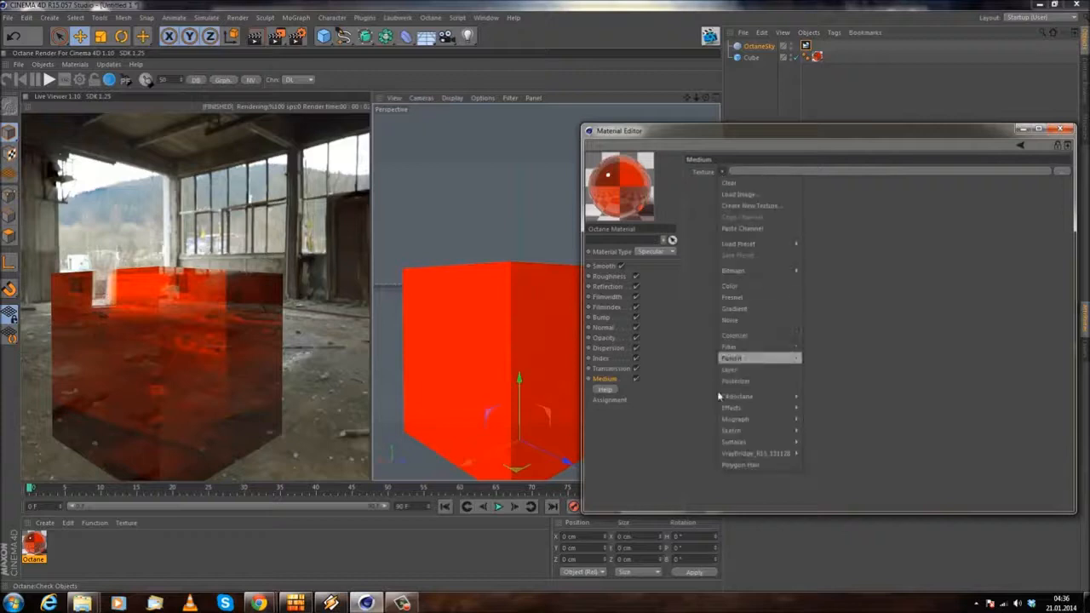
pyautogui.moveTo(758, 397)
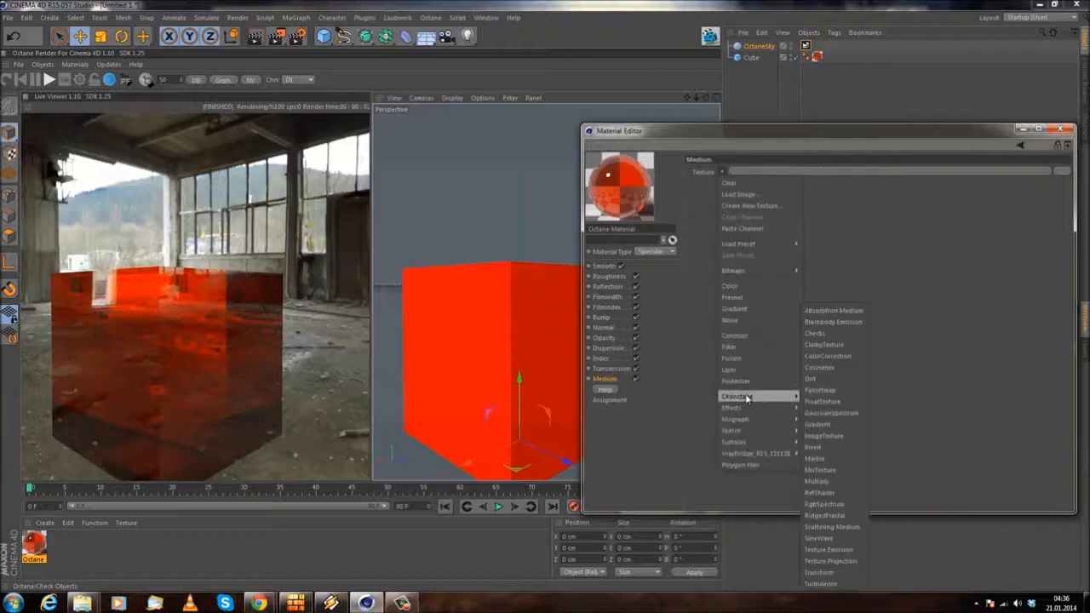
pyautogui.click(834, 311)
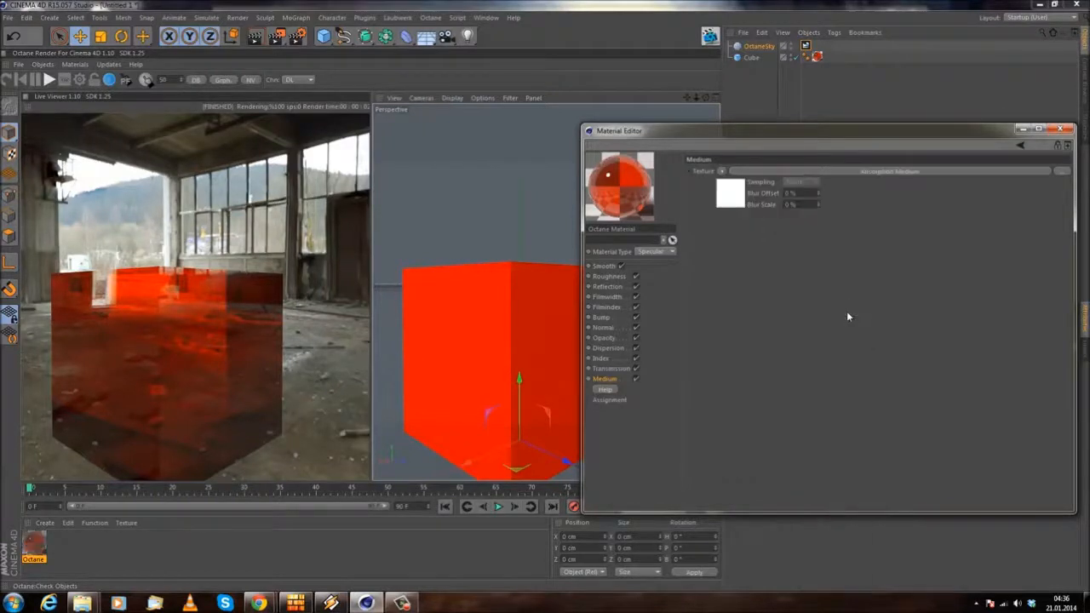
pyautogui.click(776, 173)
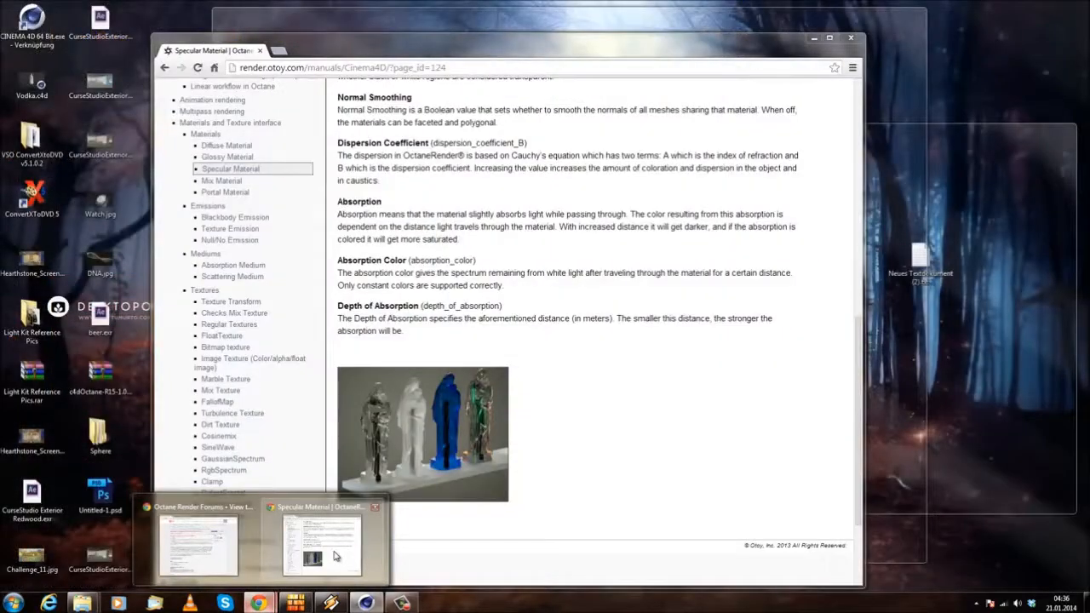
pyautogui.click(247, 546)
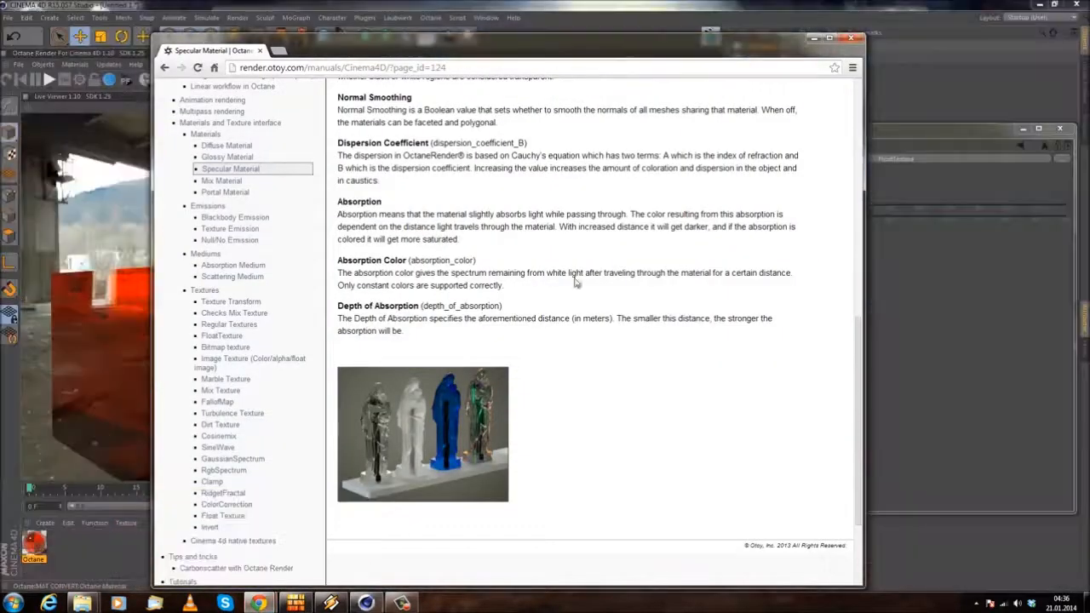
pyautogui.click(812, 39)
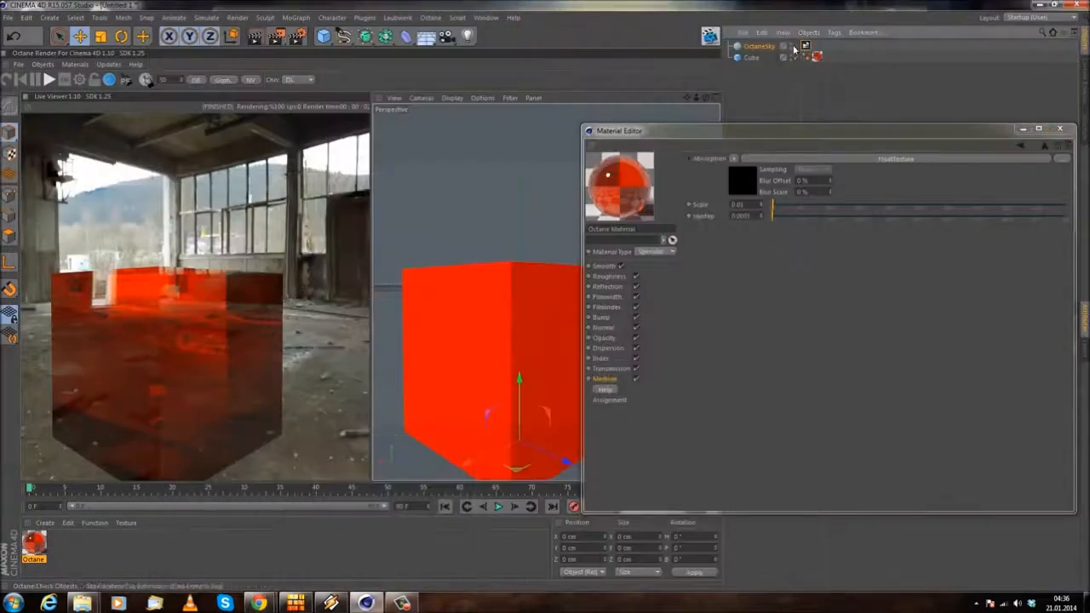
# Step: Delete the OctaneSky object and minimise the Material Editor to uncover the cube in the viewport
pyautogui.press('Delete')
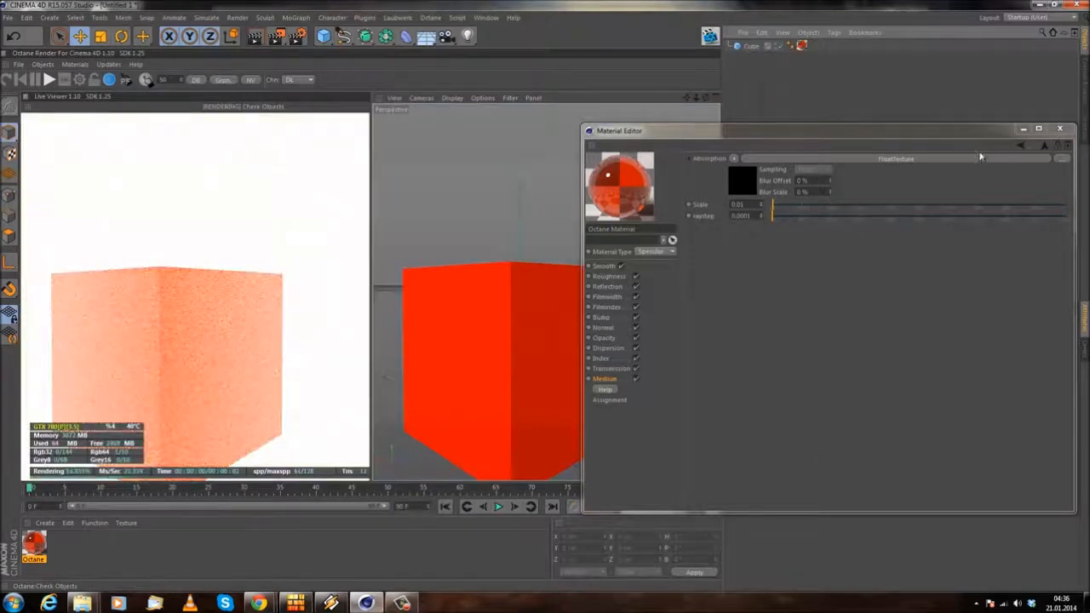
pyautogui.click(1023, 130)
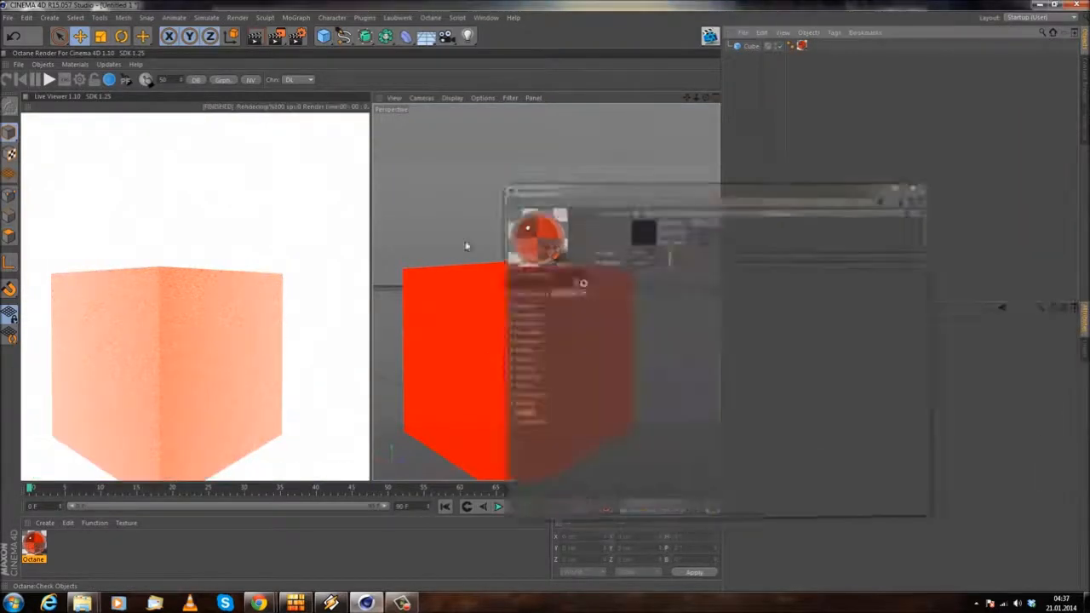
pyautogui.scroll(-3, 460, 234)
pyautogui.keyDown('alt'); pyautogui.moveTo(461, 234); pyautogui.dragTo(408, 224); pyautogui.keyUp('alt')
pyautogui.scroll(4, 594, 268)
# Step: Add a plane beneath the cube and enlarge it to about 1326 cm wide and 1705 cm high
pyautogui.moveTo(324, 36); pyautogui.dragTo(417, 75)
pyautogui.moveTo(671, 387); pyautogui.dragTo(720, 413)
pyautogui.moveTo(448, 398); pyautogui.dragTo(376, 432)
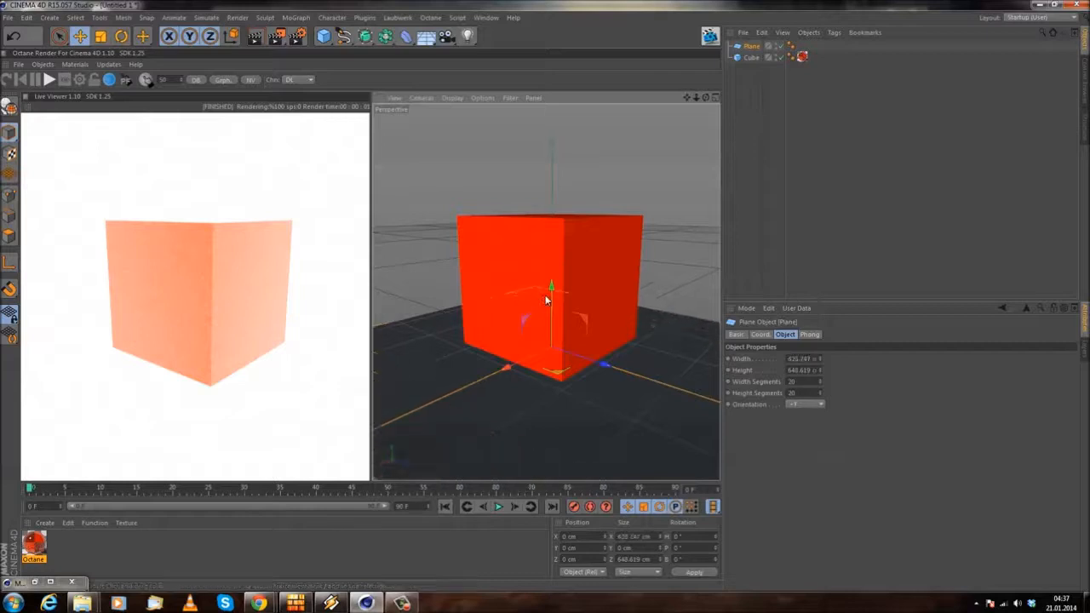
pyautogui.scroll(-5, 601, 188)
pyautogui.keyDown('alt'); pyautogui.moveTo(601, 189); pyautogui.dragTo(655, 259); pyautogui.keyUp('alt')
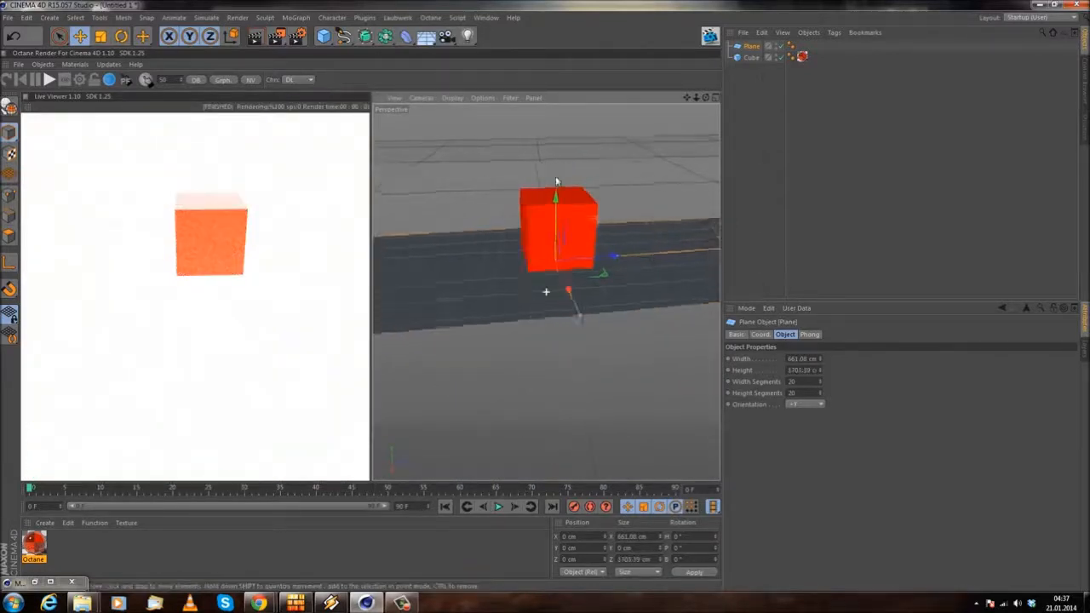
pyautogui.keyDown('alt'); pyautogui.moveTo(488, 181); pyautogui.dragTo(596, 181); pyautogui.keyUp('alt')
pyautogui.moveTo(628, 274); pyautogui.dragTo(736, 279)
pyautogui.keyDown('alt'); pyautogui.moveTo(548, 299); pyautogui.dragTo(515, 196); pyautogui.keyUp('alt')
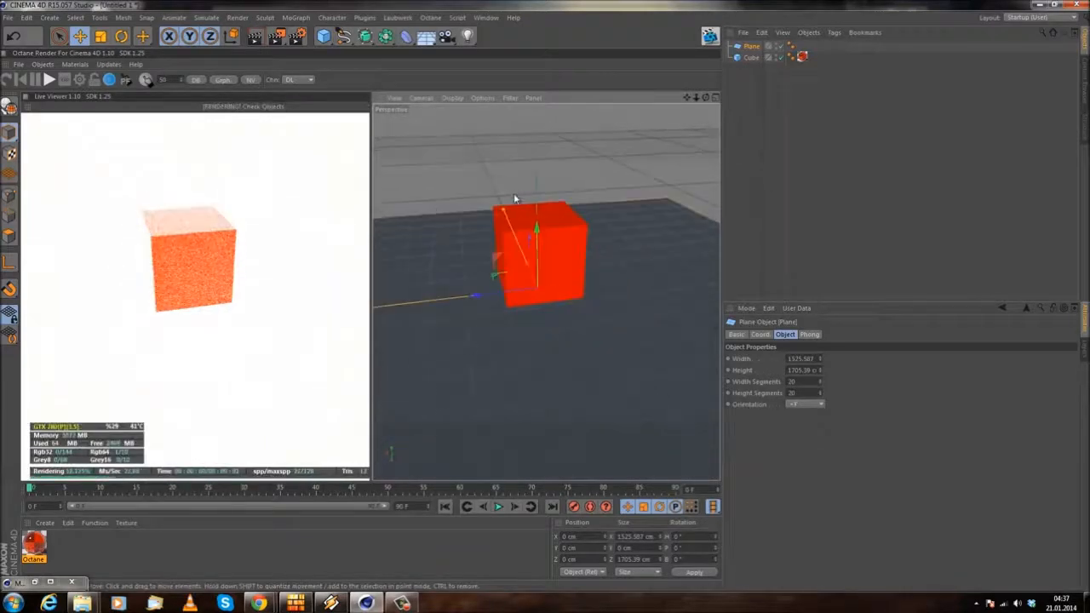
pyautogui.scroll(6, 578, 230)
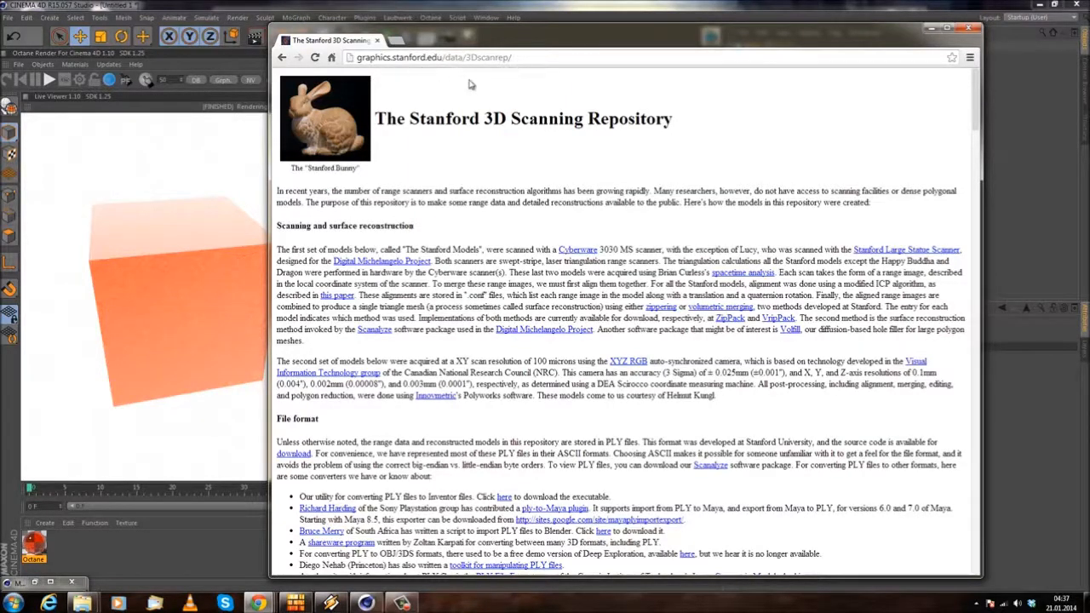
# Step: Look through the models offered on the Stanford 3D Scanning Repository page in the browser, from the bunny to the Thai statue
pyautogui.scroll(-5, 434, 288)
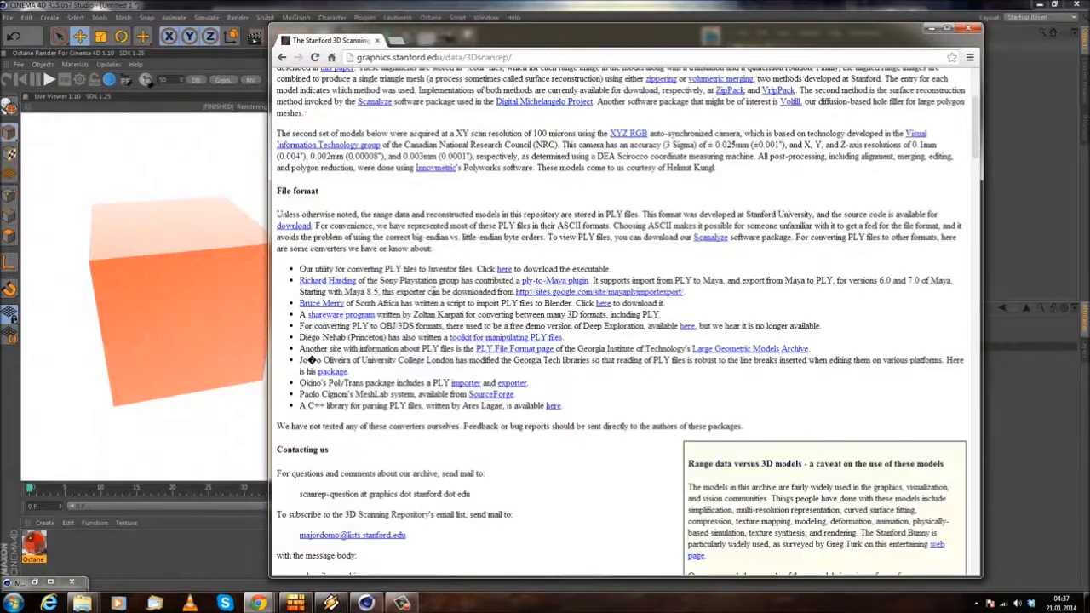
pyautogui.scroll(-10, 465, 280)
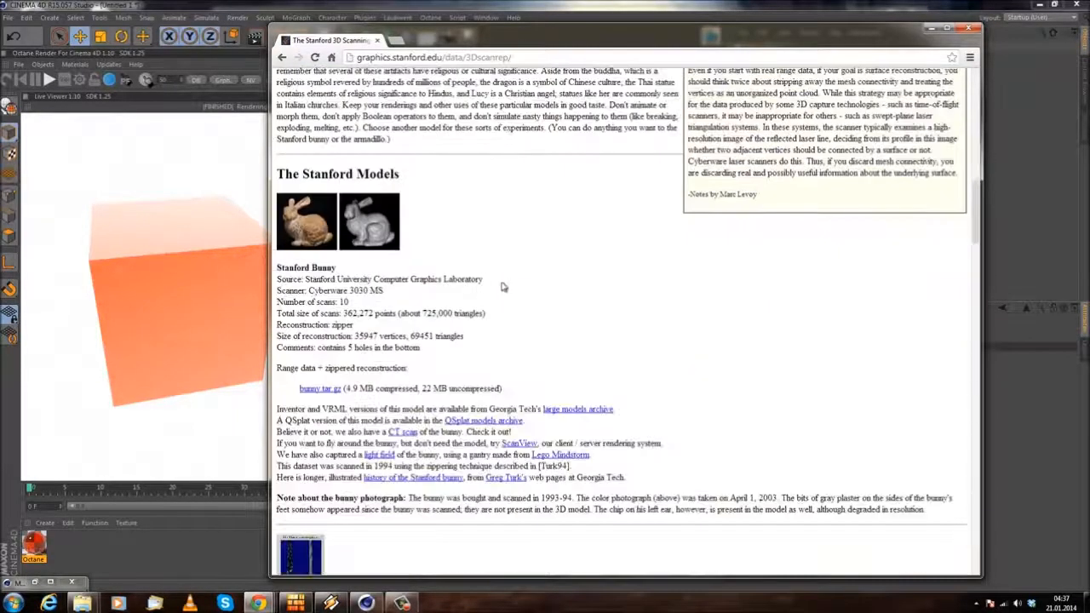
pyautogui.scroll(-6, 417, 291)
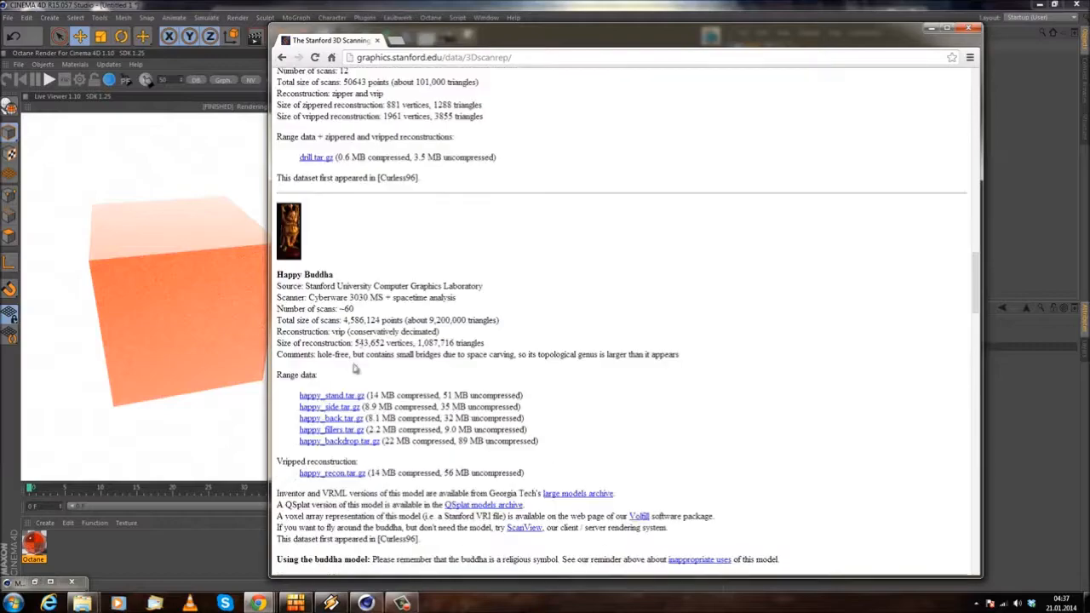
pyautogui.scroll(4, 341, 341)
pyautogui.scroll(-6, 577, 297)
pyautogui.scroll(3, 578, 296)
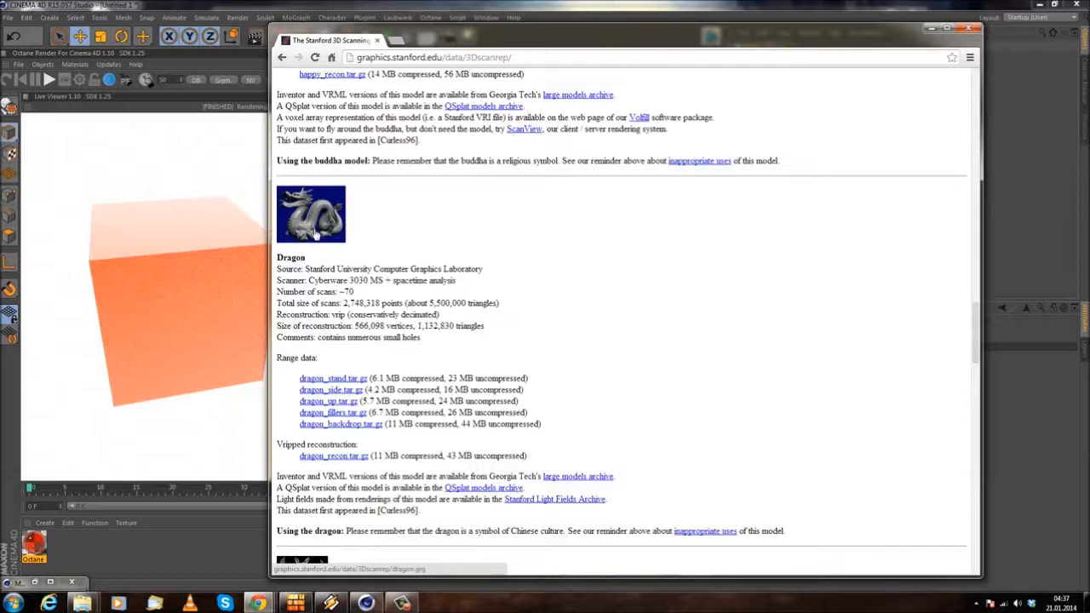
pyautogui.scroll(-2, 511, 316)
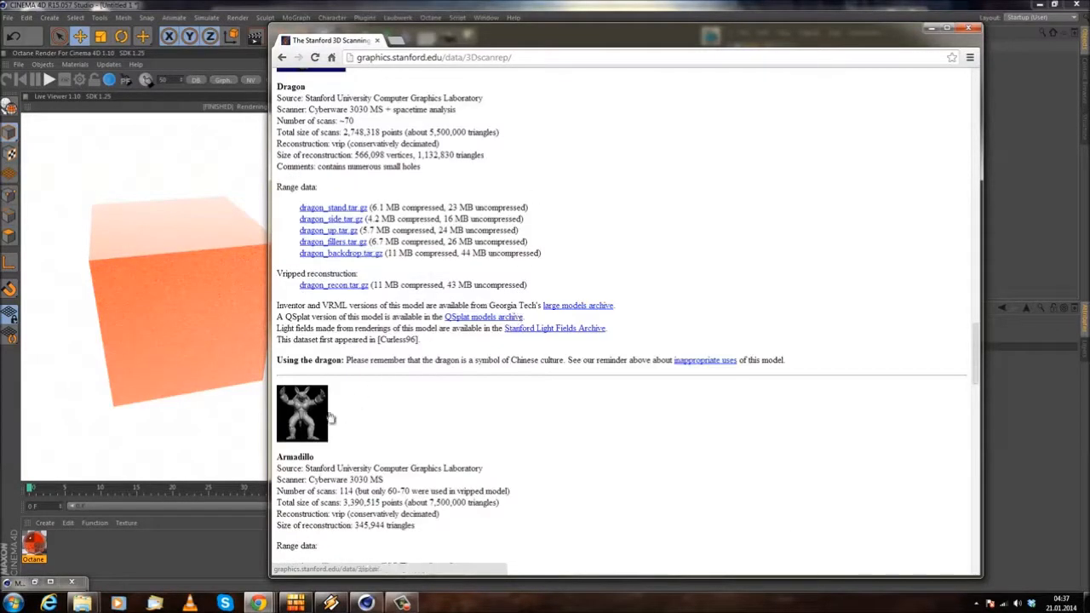
pyautogui.scroll(-3, 348, 418)
pyautogui.scroll(-2, 347, 415)
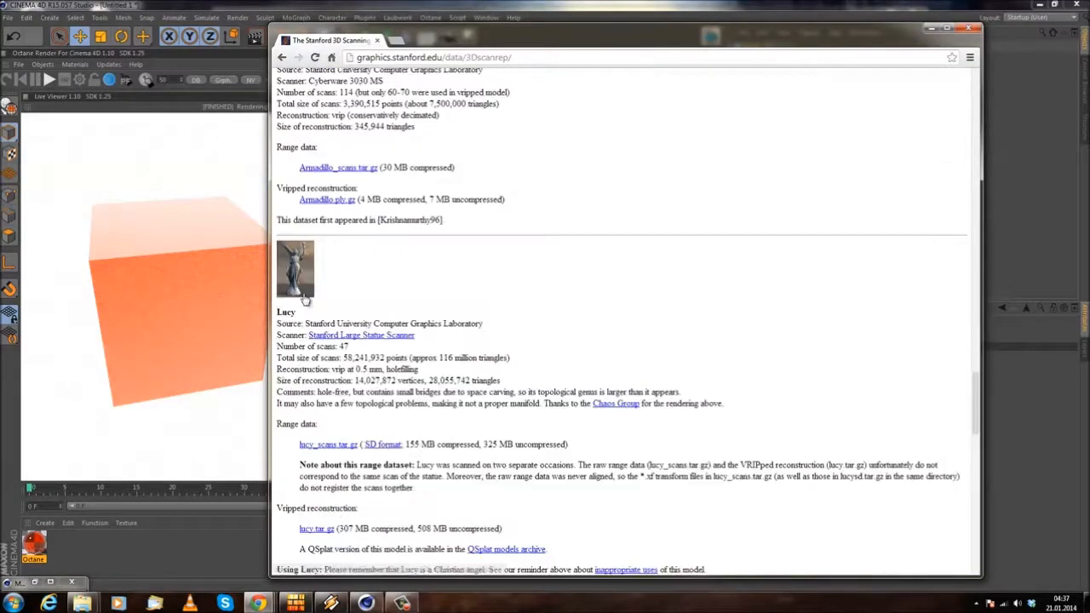
pyautogui.scroll(-3, 341, 298)
pyautogui.scroll(3, 342, 320)
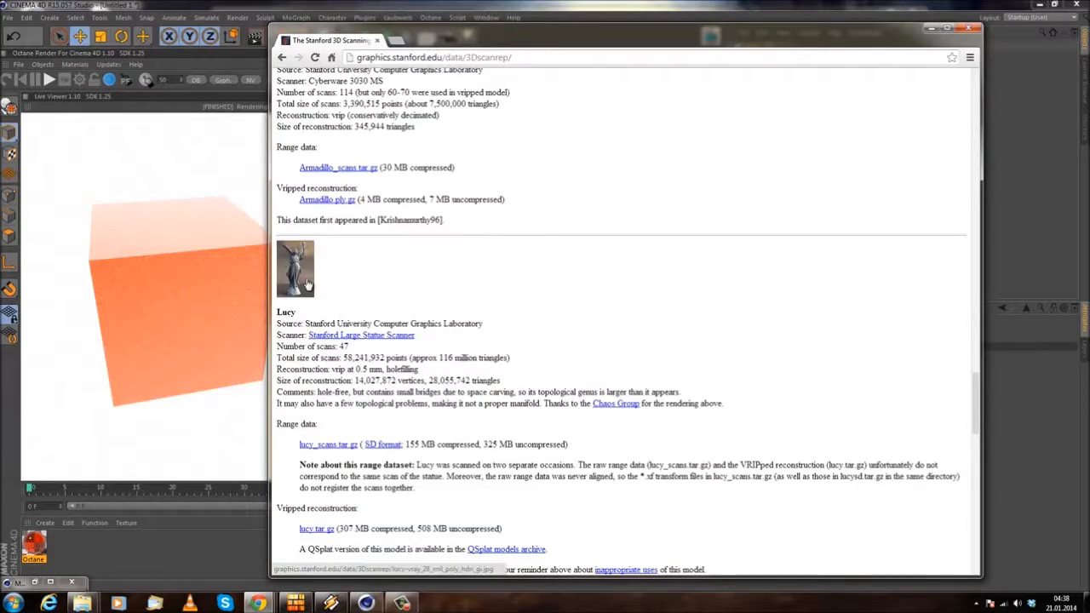
pyautogui.scroll(-3, 307, 290)
pyautogui.scroll(-5, 300, 315)
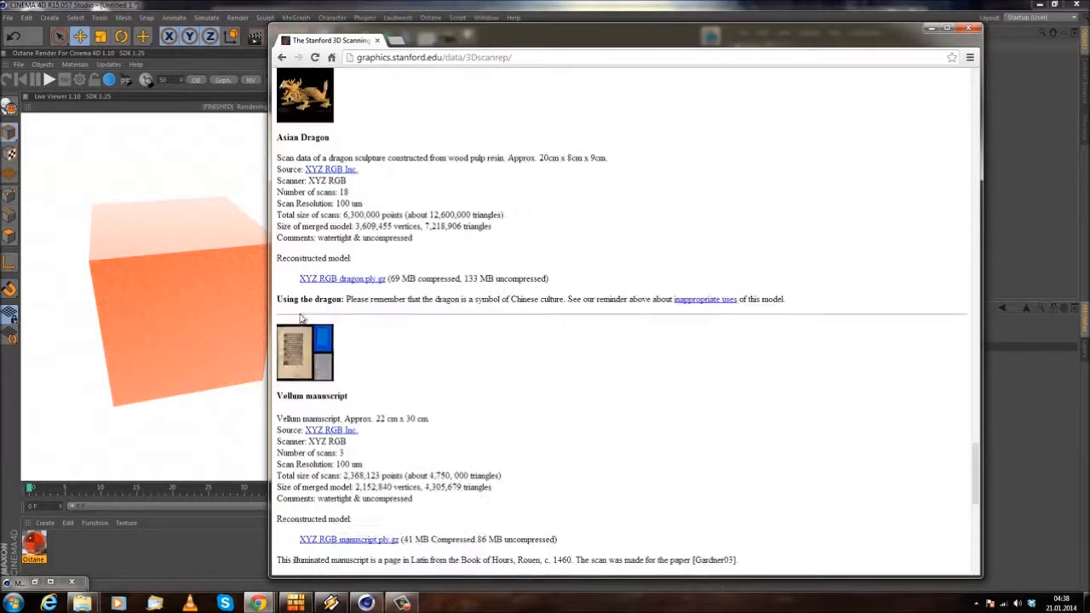
pyautogui.scroll(-3, 300, 318)
pyautogui.scroll(-3, 313, 327)
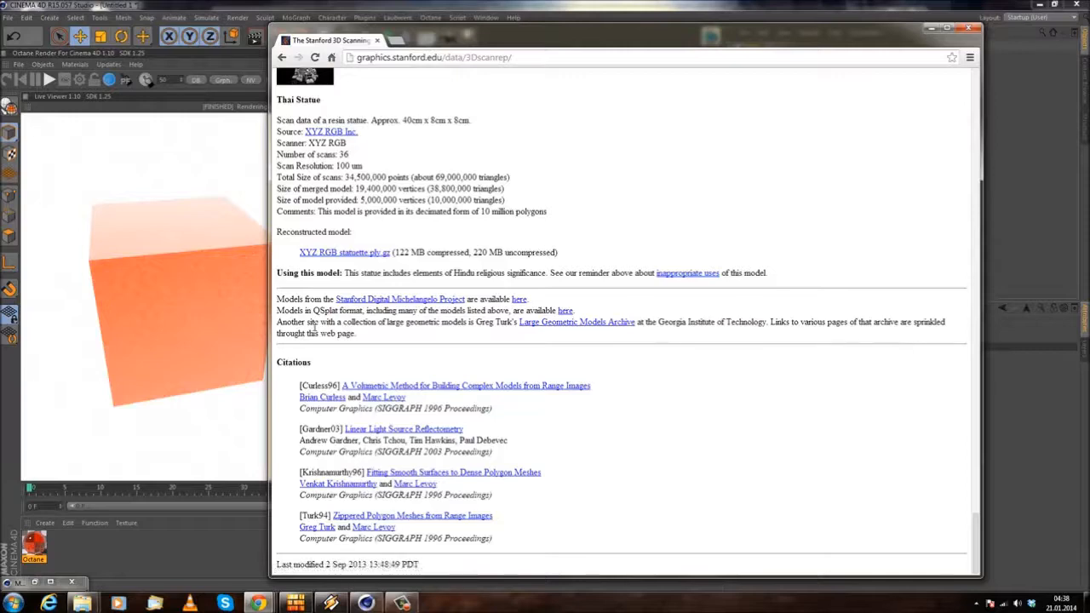
# Step: Download the Lucy model's range data archive lucy_scans.tar.gz and highlight the total scan size in its description
pyautogui.scroll(12, 313, 328)
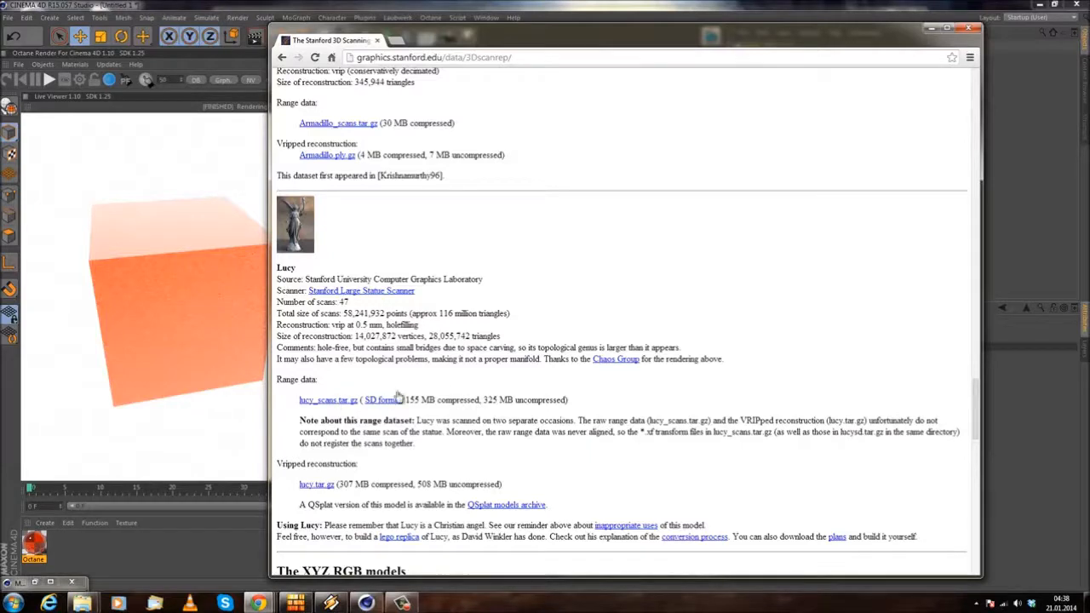
pyautogui.click(329, 400)
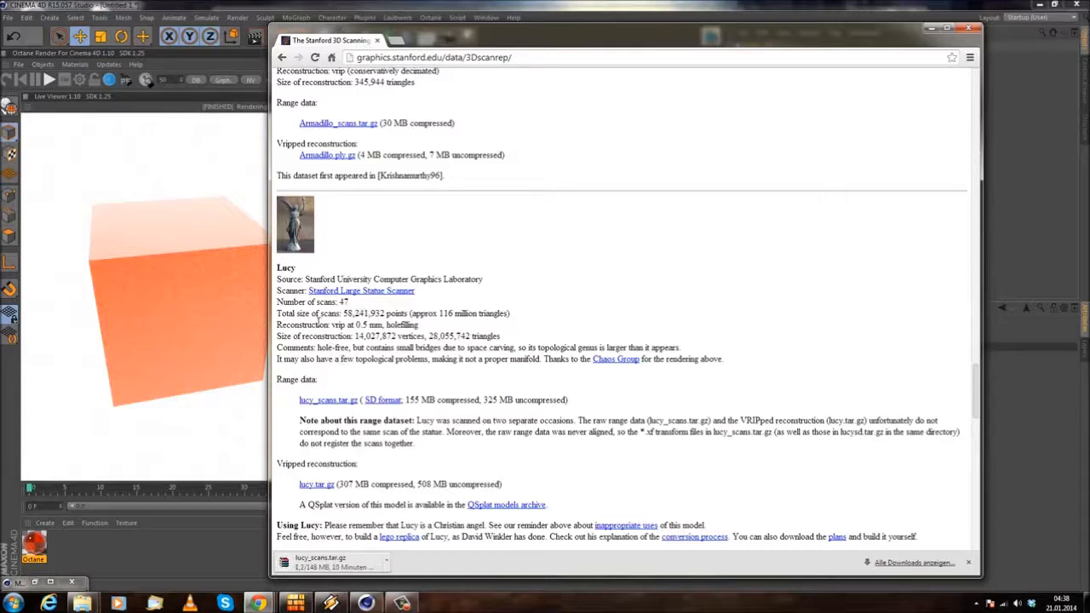
pyautogui.moveTo(298, 315); pyautogui.dragTo(372, 314)
pyautogui.moveTo(429, 310); pyautogui.dragTo(483, 314)
pyautogui.click(542, 292)
pyautogui.moveTo(303, 316); pyautogui.dragTo(387, 314)
pyautogui.click(410, 306)
pyautogui.click(415, 305)
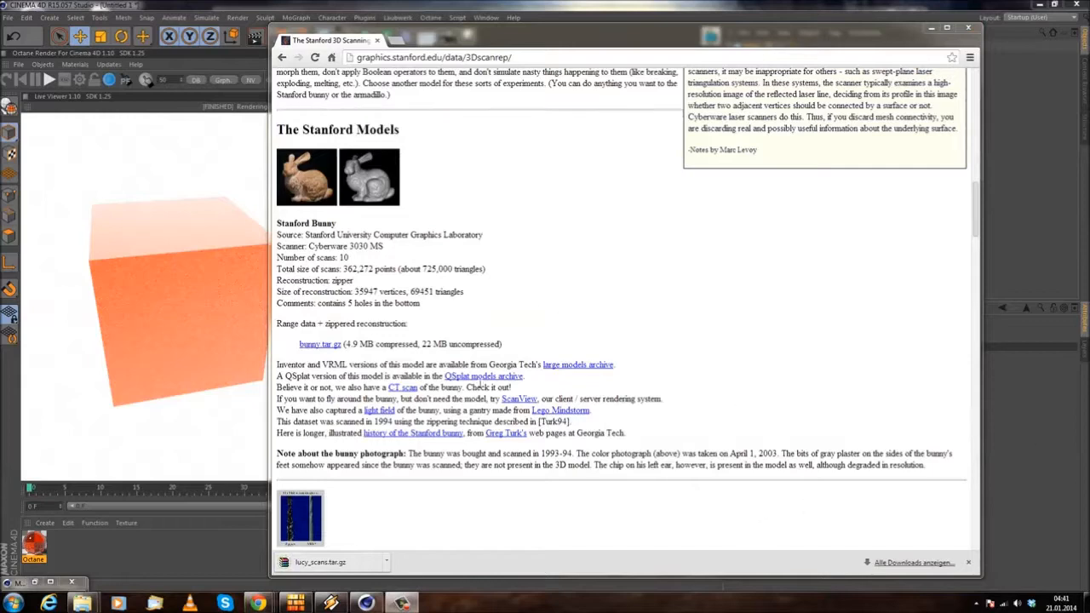
# Step: Open the downloaded lucy_scans.tar.gz in WinRAR, dismiss the licence reminder and enter the lucy_scans folder
pyautogui.click(324, 562)
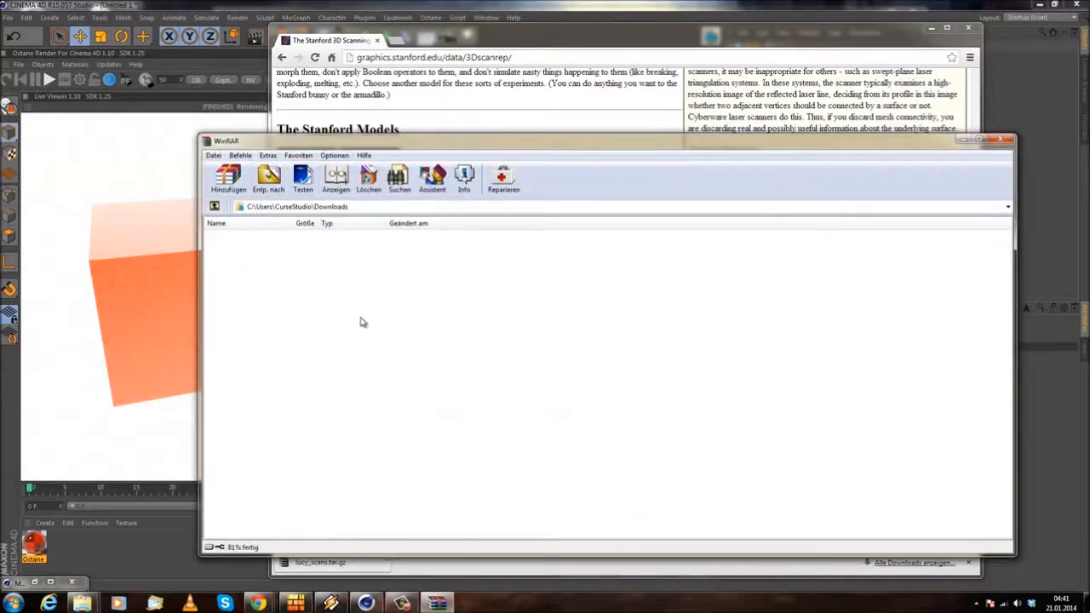
pyautogui.click(691, 300)
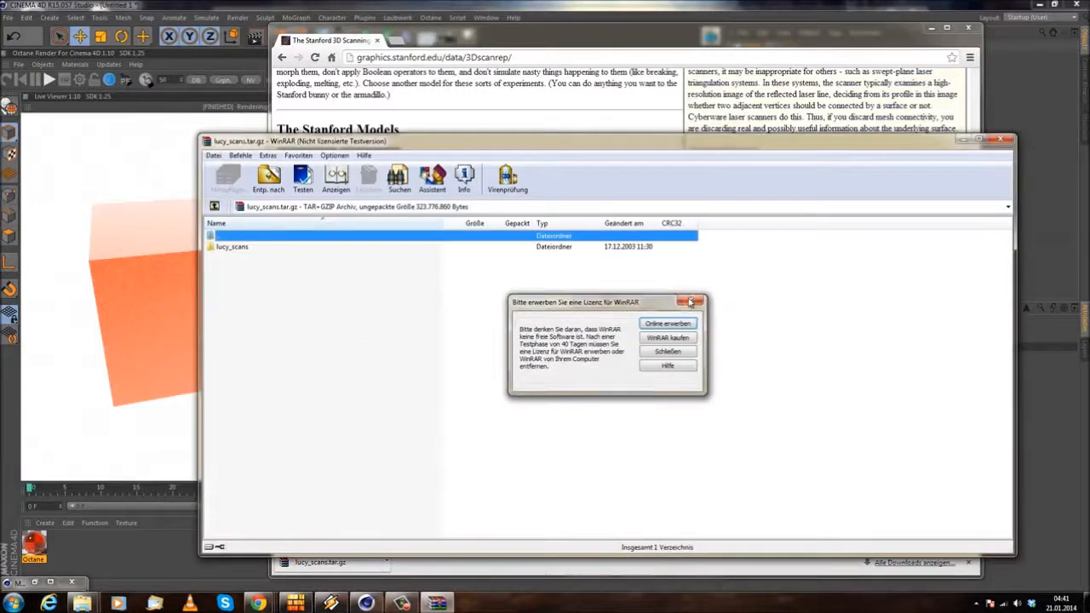
pyautogui.doubleClick(233, 247)
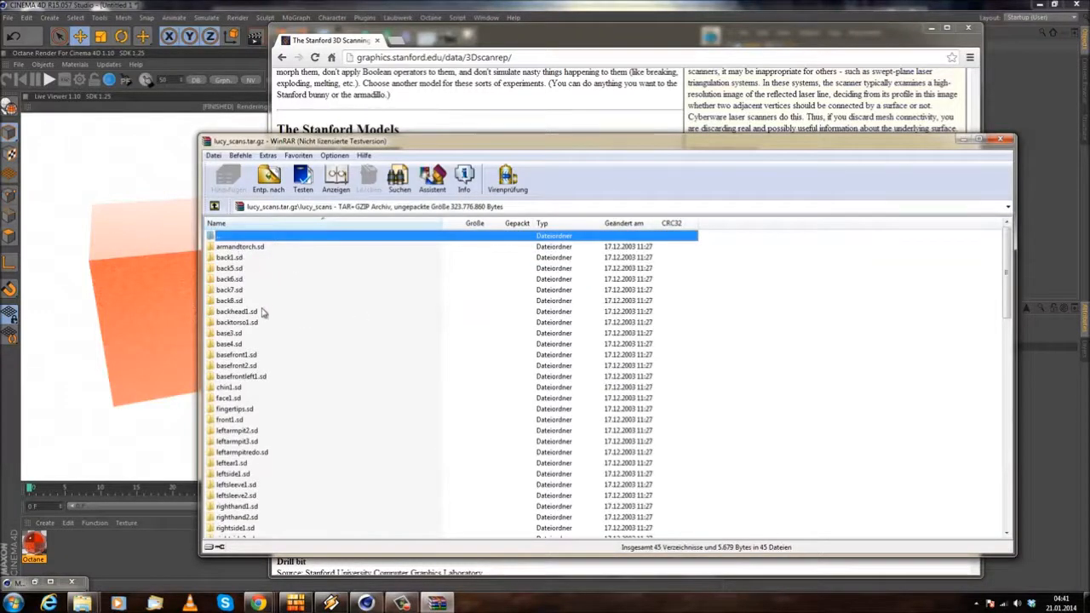
# Step: Look through the scan folders and files in lucy_scans, including the contents of armandtorch.sd
pyautogui.click(263, 312)
pyautogui.scroll(-14, 377, 377)
pyautogui.scroll(-7, 366, 410)
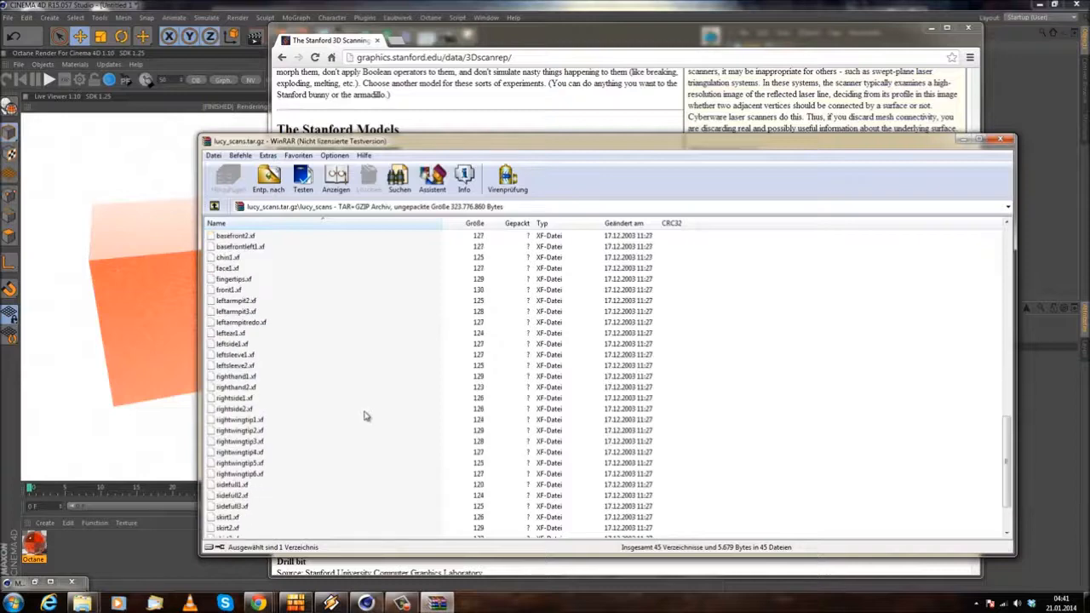
pyautogui.scroll(20, 364, 420)
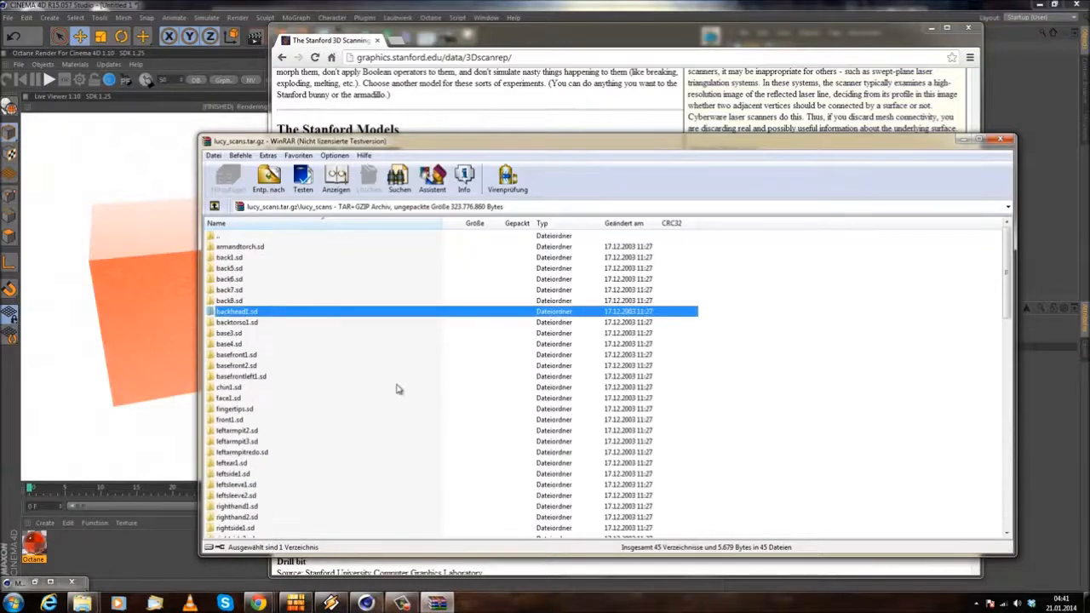
pyautogui.doubleClick(256, 249)
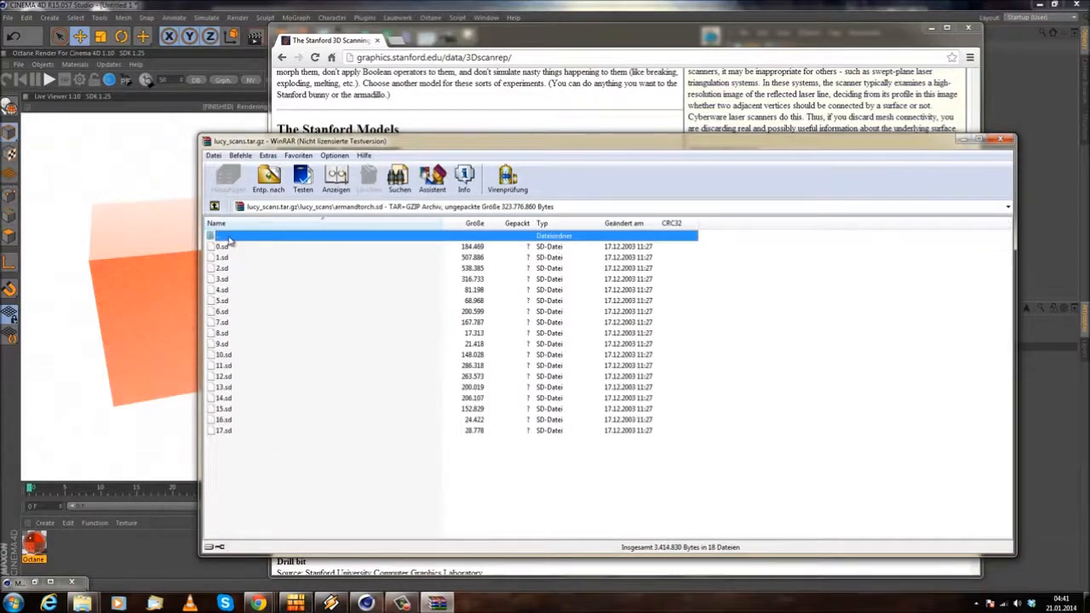
pyautogui.doubleClick(226, 236)
pyautogui.click(238, 313)
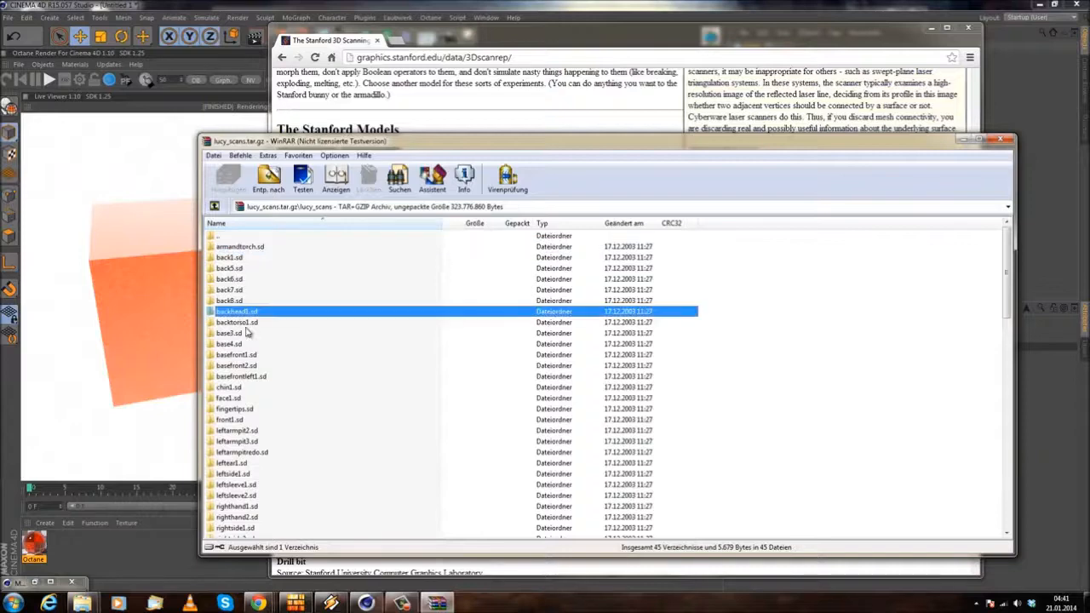
# Step: Look through the contents of chin1.sd and front1.sd and the remaining files in lucy_scans, and close the archive
pyautogui.doubleClick(271, 388)
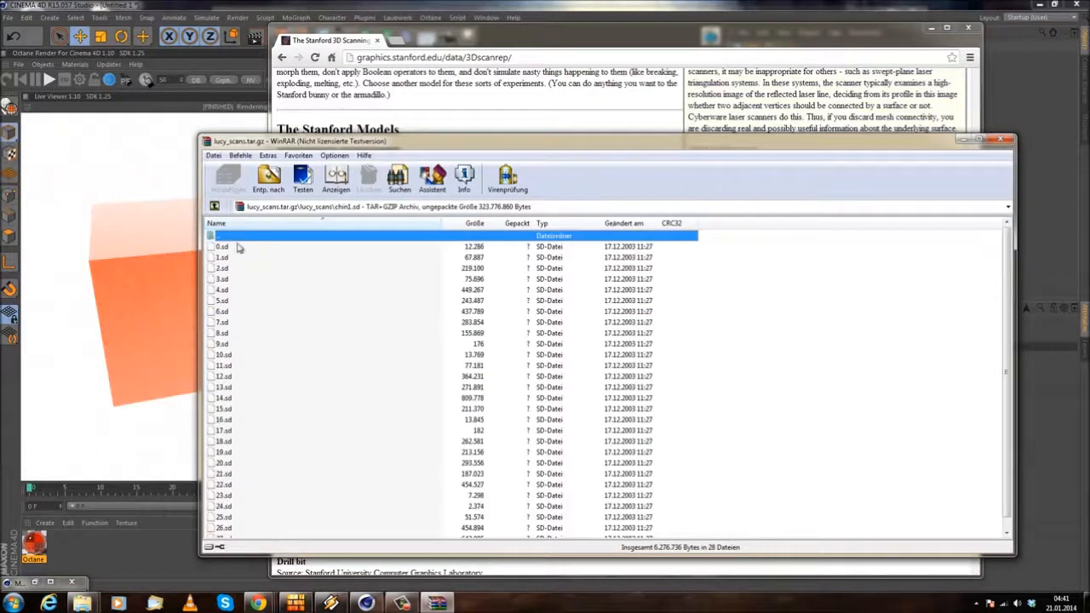
pyautogui.doubleClick(231, 236)
pyautogui.doubleClick(239, 420)
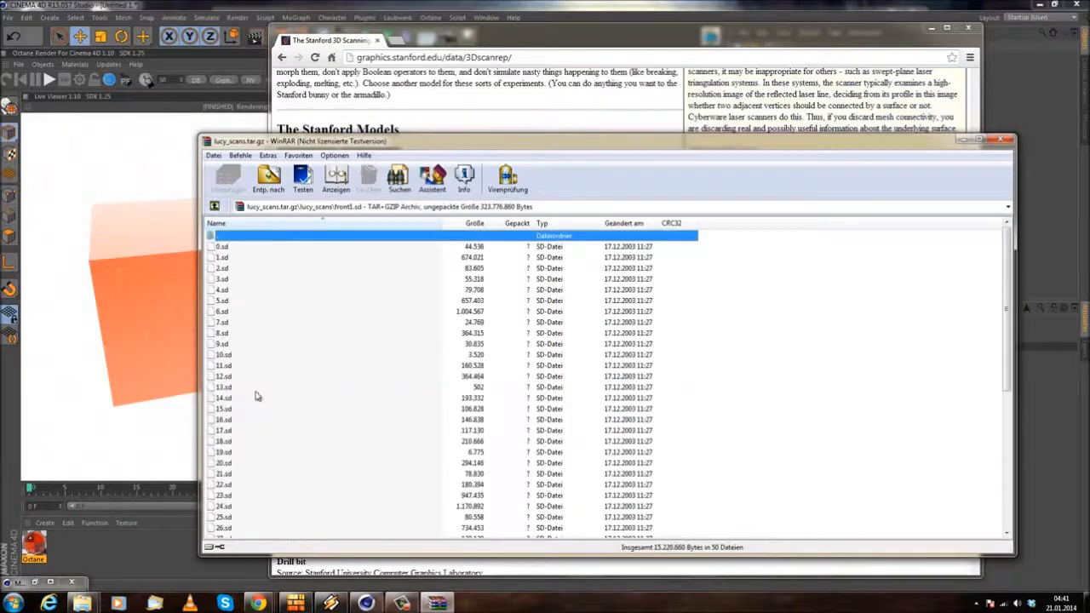
pyautogui.doubleClick(235, 240)
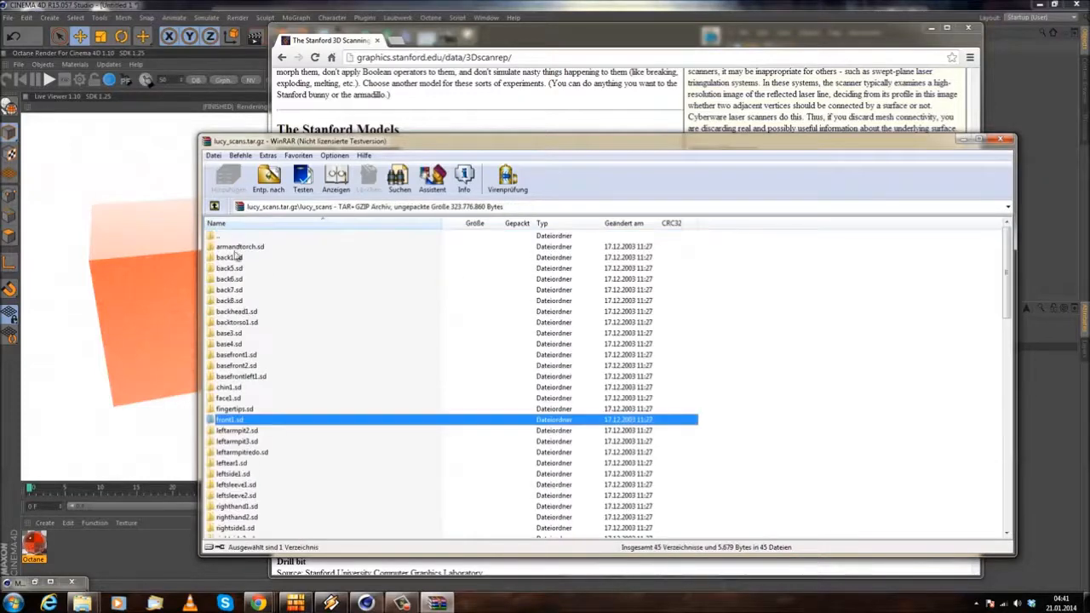
pyautogui.scroll(-10, 299, 358)
pyautogui.scroll(-1, 504, 246)
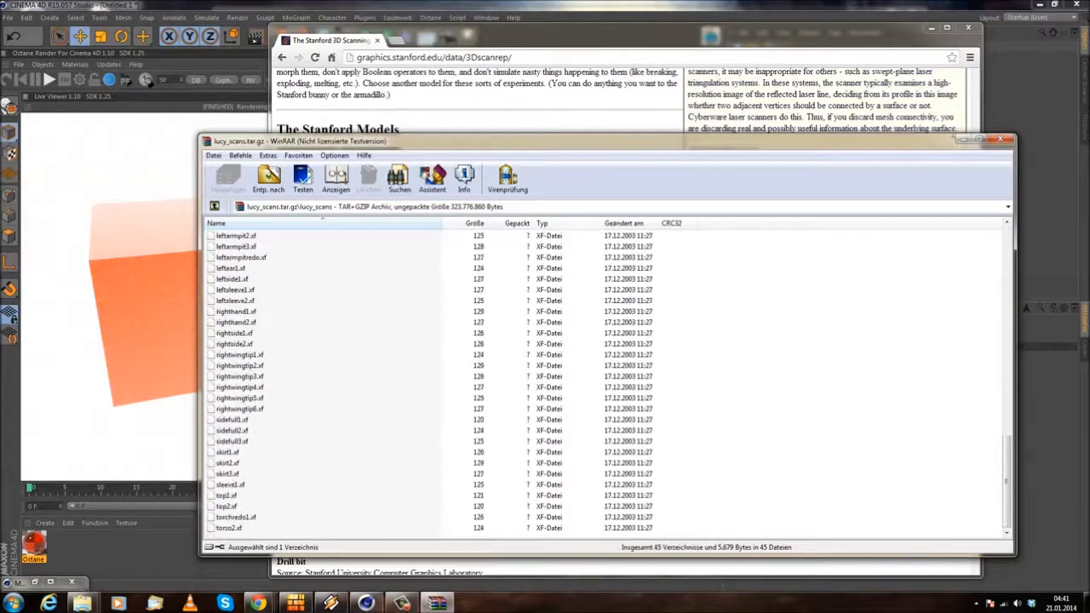
pyautogui.click(1001, 140)
# Step: Find the Stanford Bunny entry on the repository page and download its archive bunny.tar.gz
pyautogui.scroll(6, 454, 228)
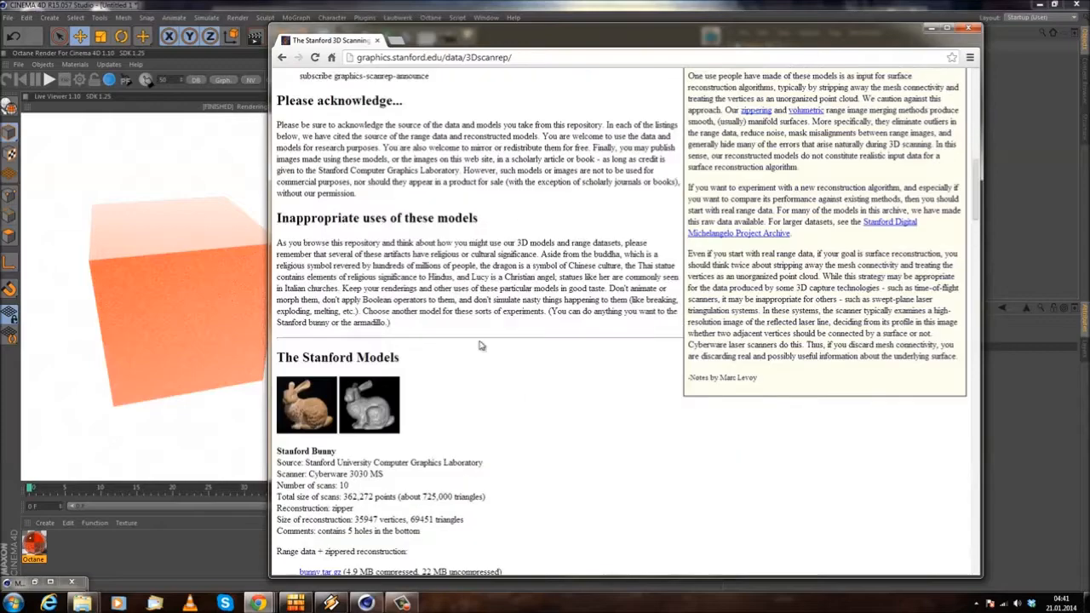
pyautogui.scroll(-6, 445, 375)
pyautogui.scroll(-3, 364, 263)
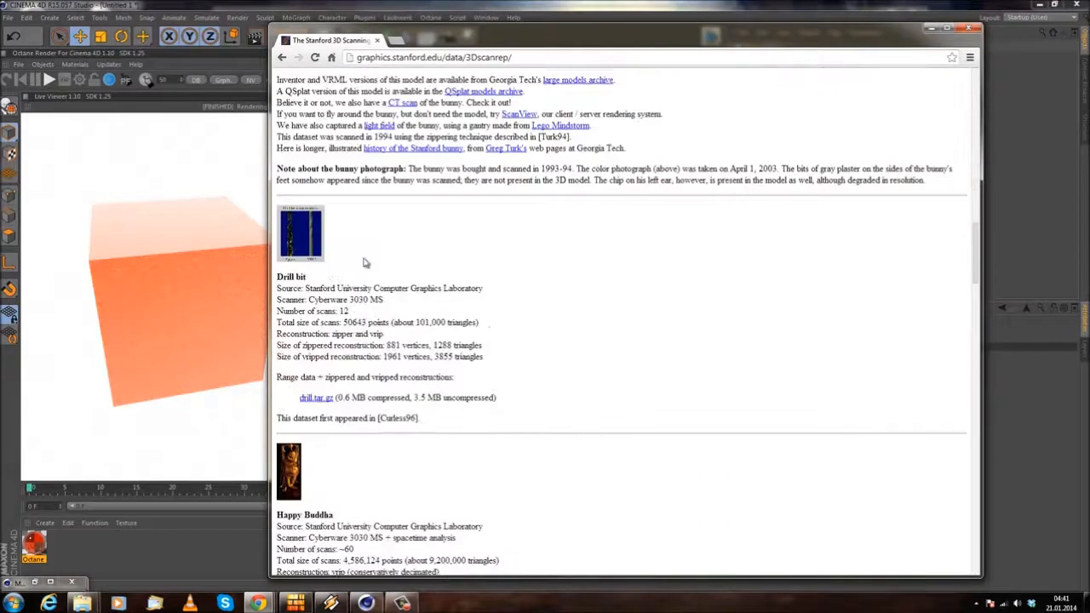
pyautogui.scroll(3, 362, 276)
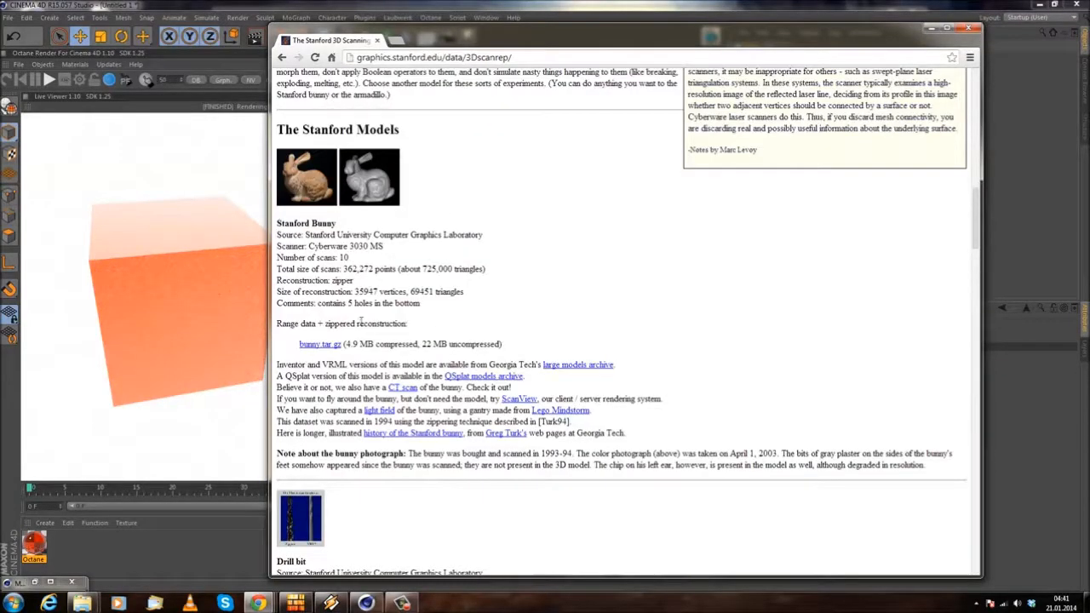
pyautogui.click(310, 345)
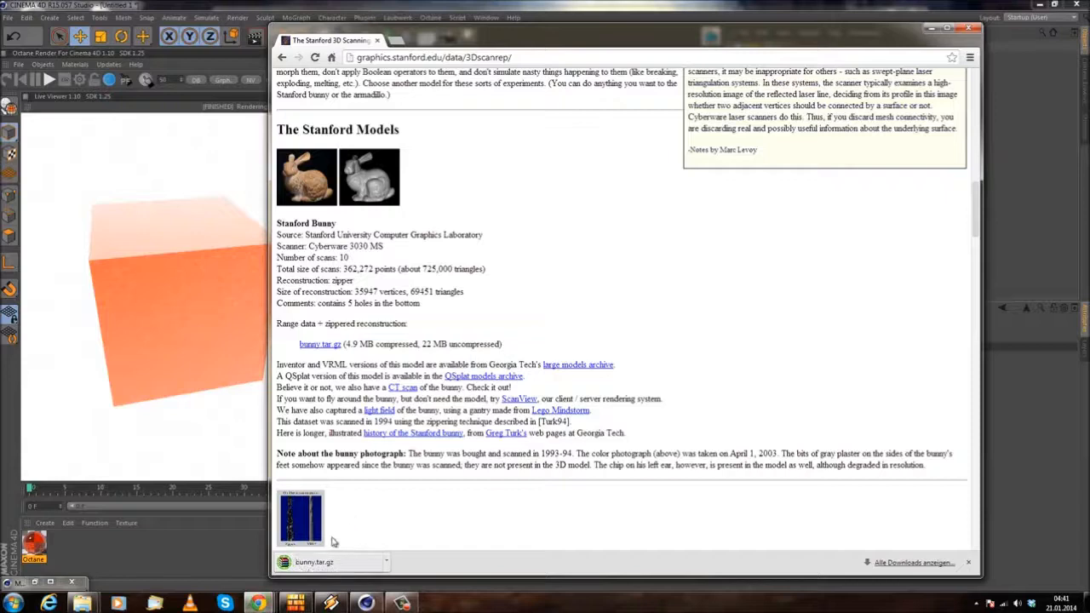
# Step: Open the downloaded bunny.tar.gz in WinRAR, dismiss the licence reminder, select the bunny folder and close the archive
pyautogui.click(315, 563)
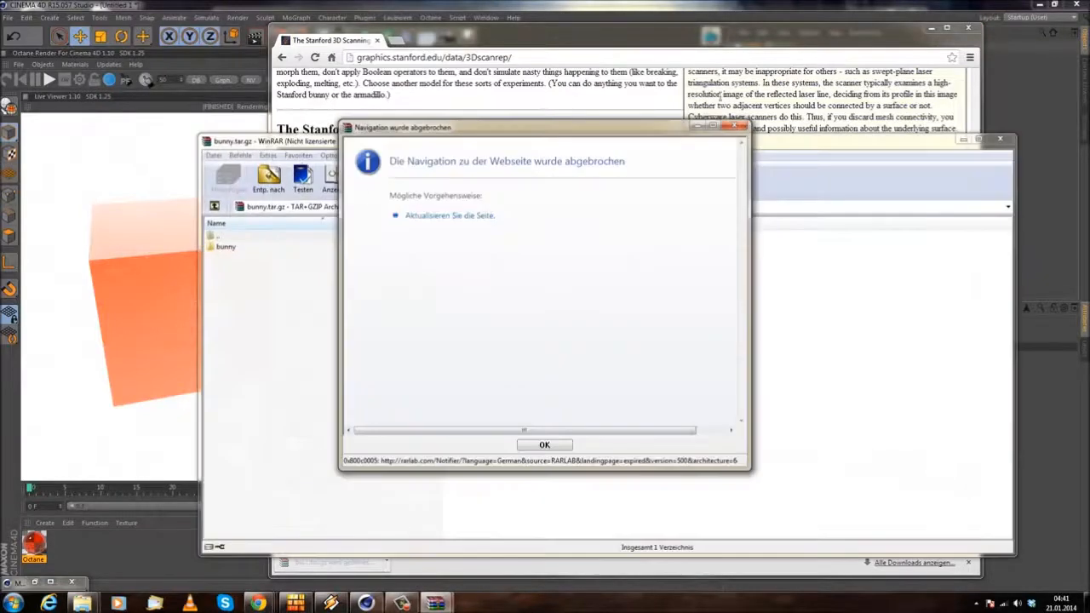
pyautogui.click(738, 126)
pyautogui.click(225, 247)
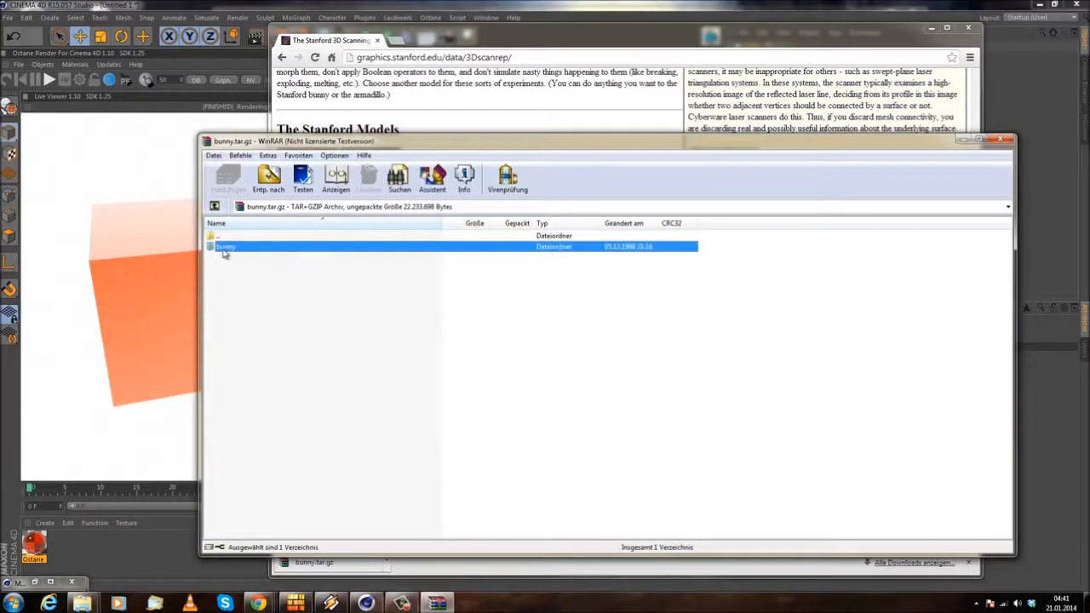
pyautogui.click(919, 107)
pyautogui.click(1002, 142)
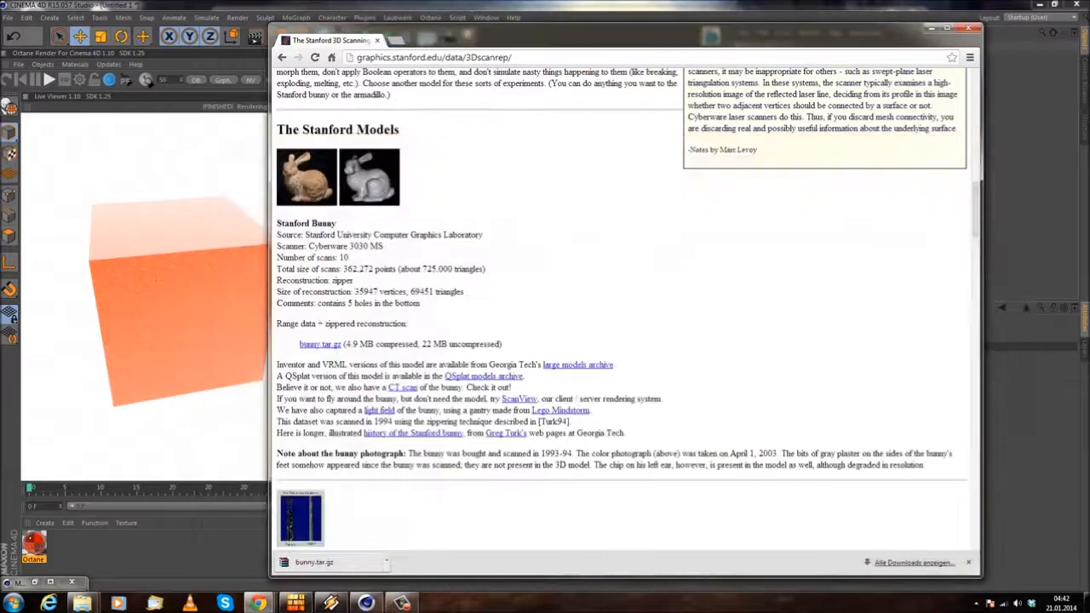
pyautogui.click(932, 29)
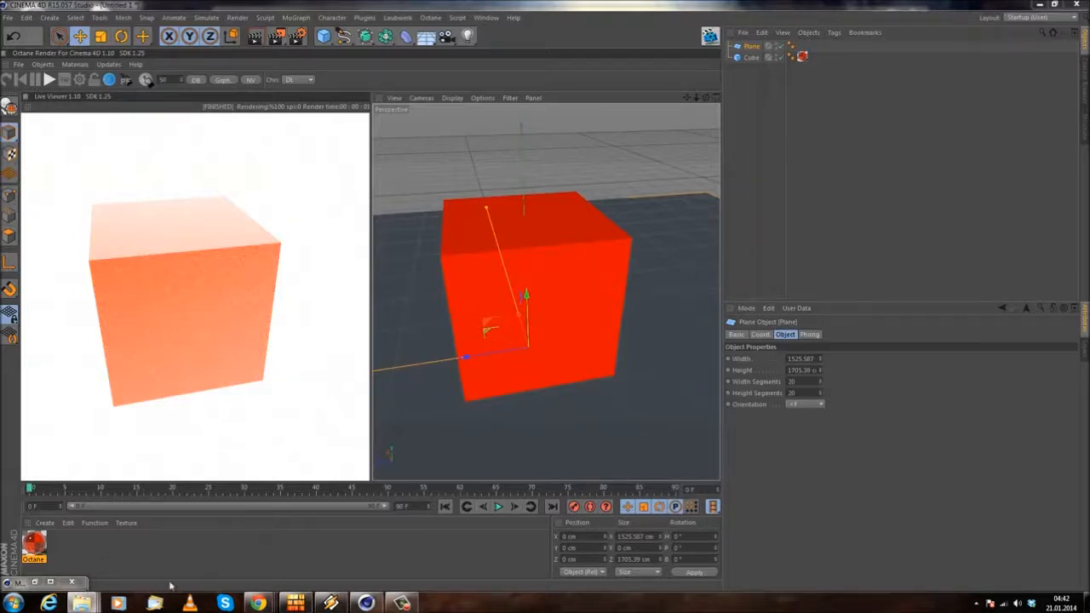
pyautogui.moveTo(258, 605)
pyautogui.click(392, 549)
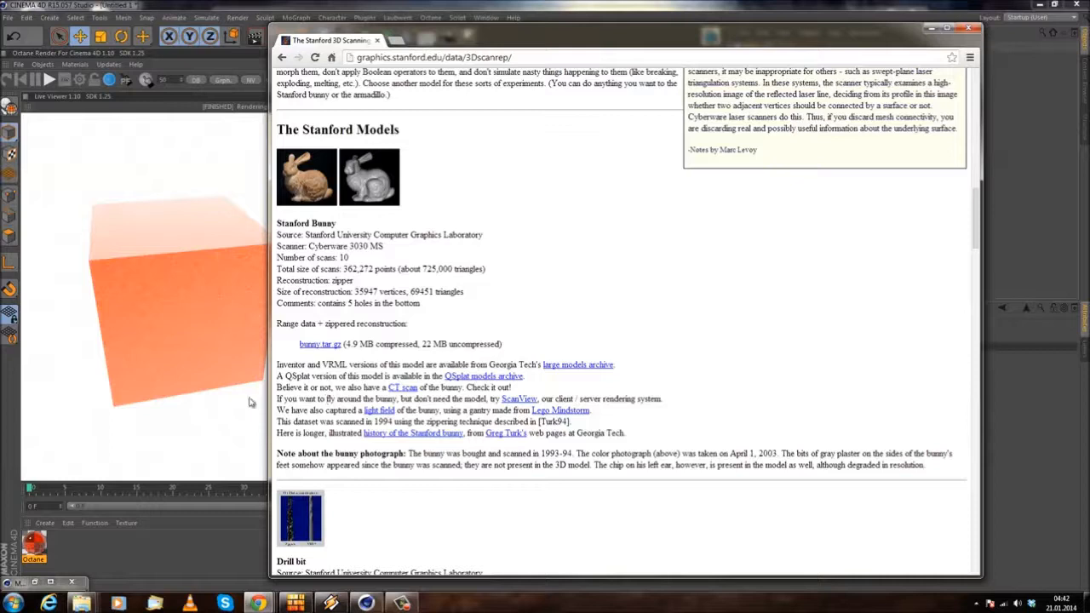
pyautogui.click(433, 398)
pyautogui.click(485, 398)
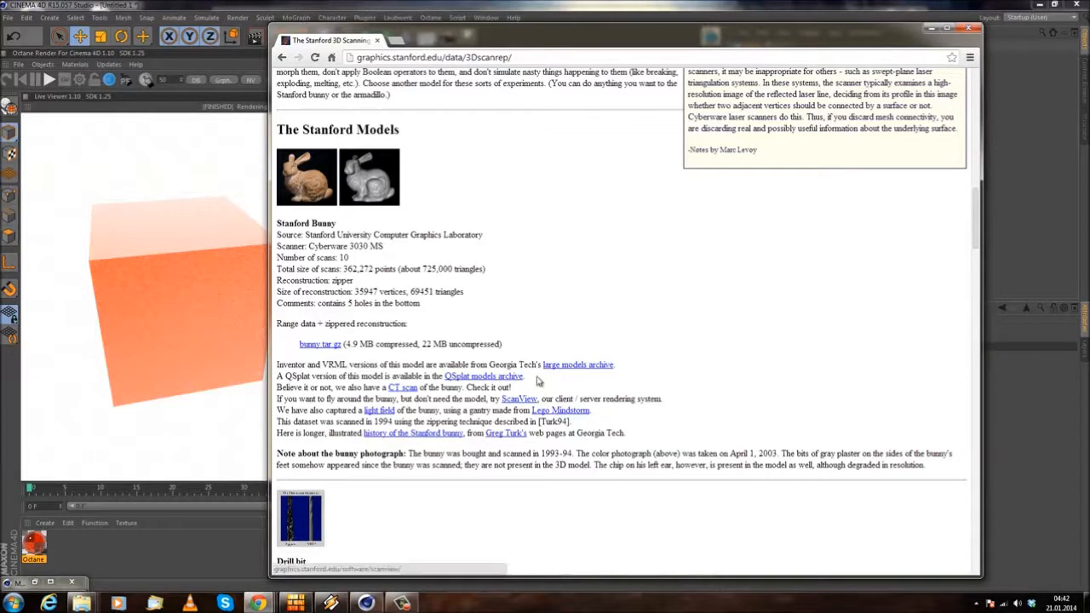
# Step: Open the large models archive linked from the Stanford Bunny entry in a new tab and choose its Stanford Bunny model
pyautogui.middleClick(572, 373)
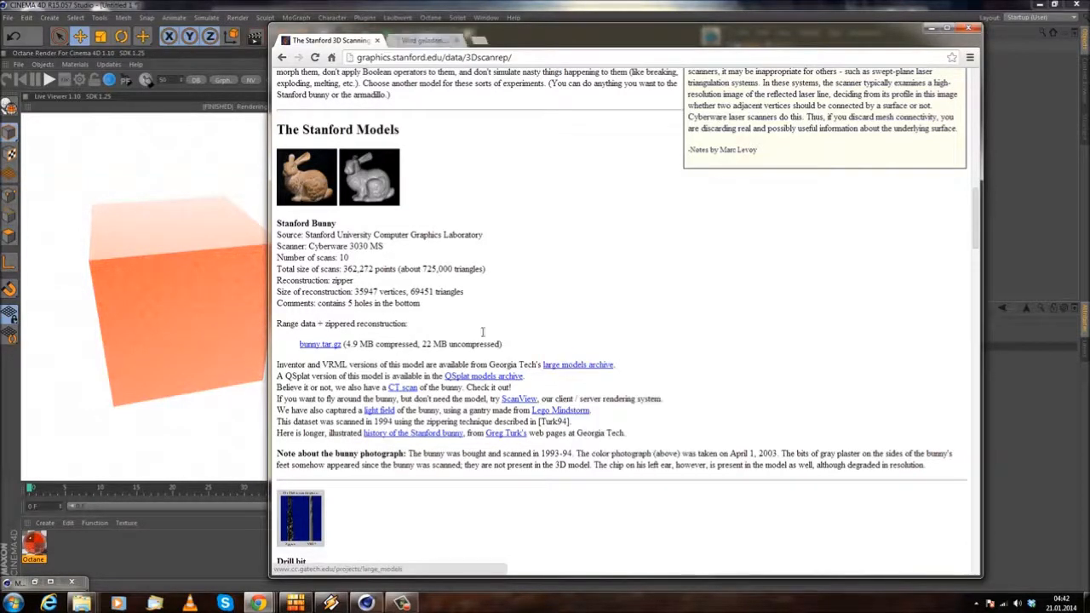
pyautogui.click(437, 40)
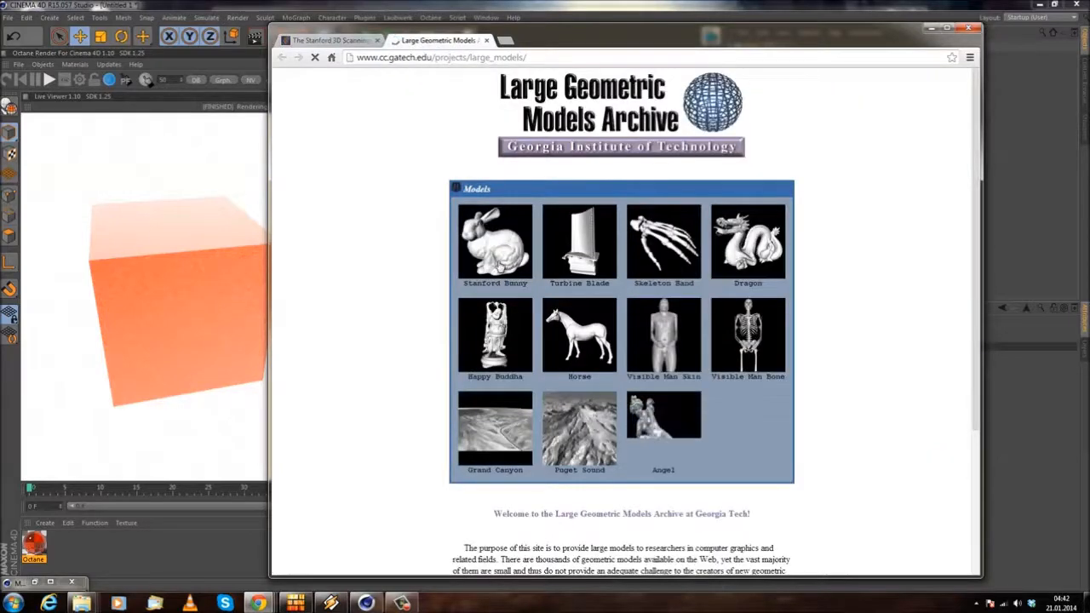
pyautogui.click(494, 266)
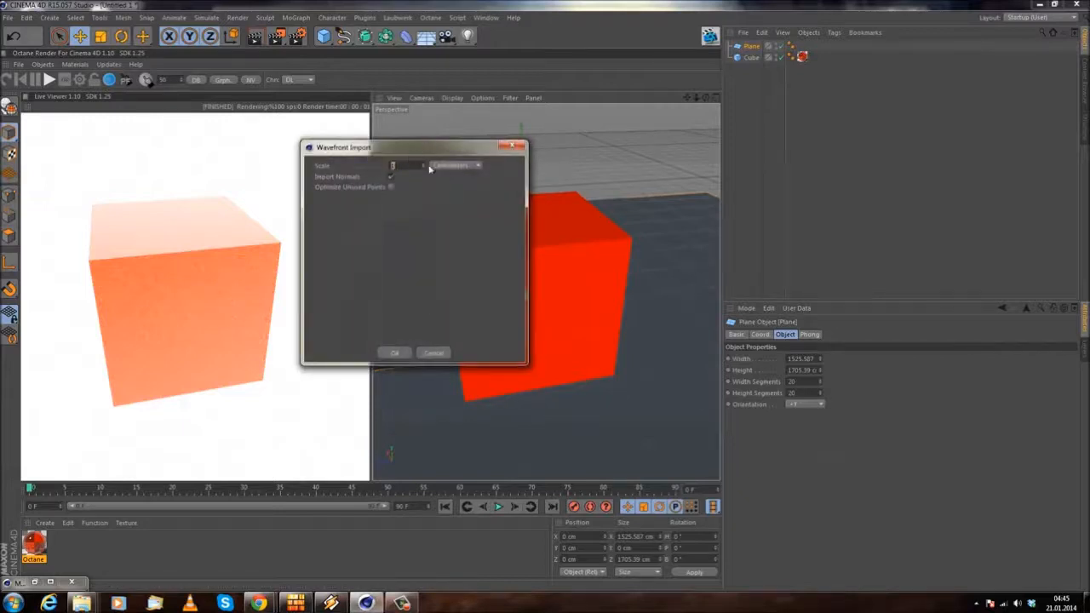
# Step: Import bunny.obj into Cinema 4D in centimeters and send the new scene to the Octane Live Viewer
pyautogui.moveTo(433, 138); pyautogui.dragTo(600, 145)
pyautogui.click(561, 359)
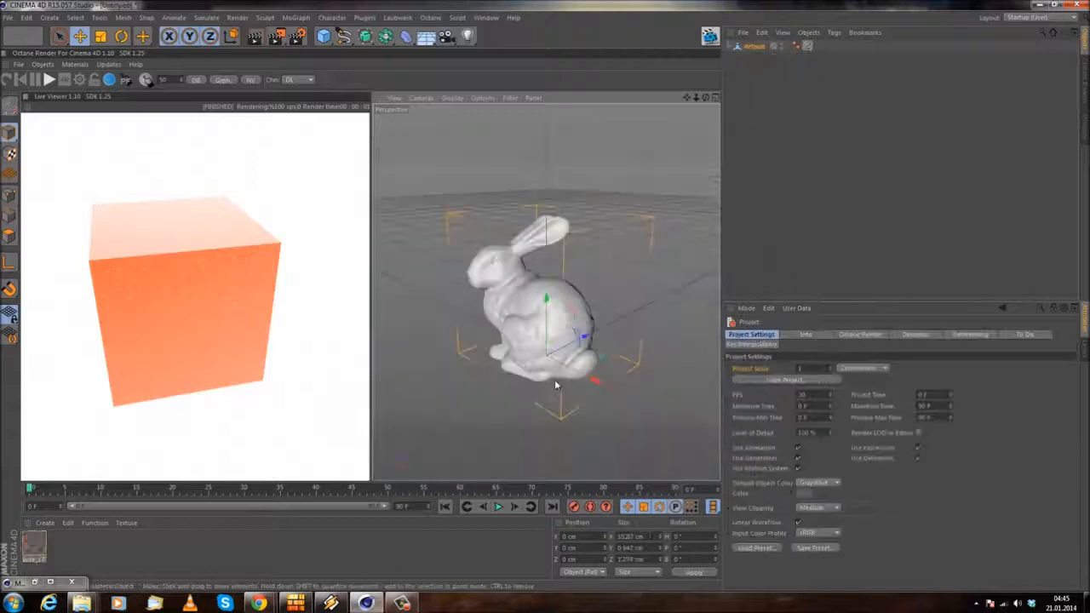
pyautogui.keyDown('alt'); pyautogui.moveTo(460, 285); pyautogui.dragTo(471, 318); pyautogui.keyUp('alt')
pyautogui.keyDown('alt'); pyautogui.moveTo(477, 231); pyautogui.dragTo(545, 203); pyautogui.keyUp('alt')
pyautogui.click(11, 81)
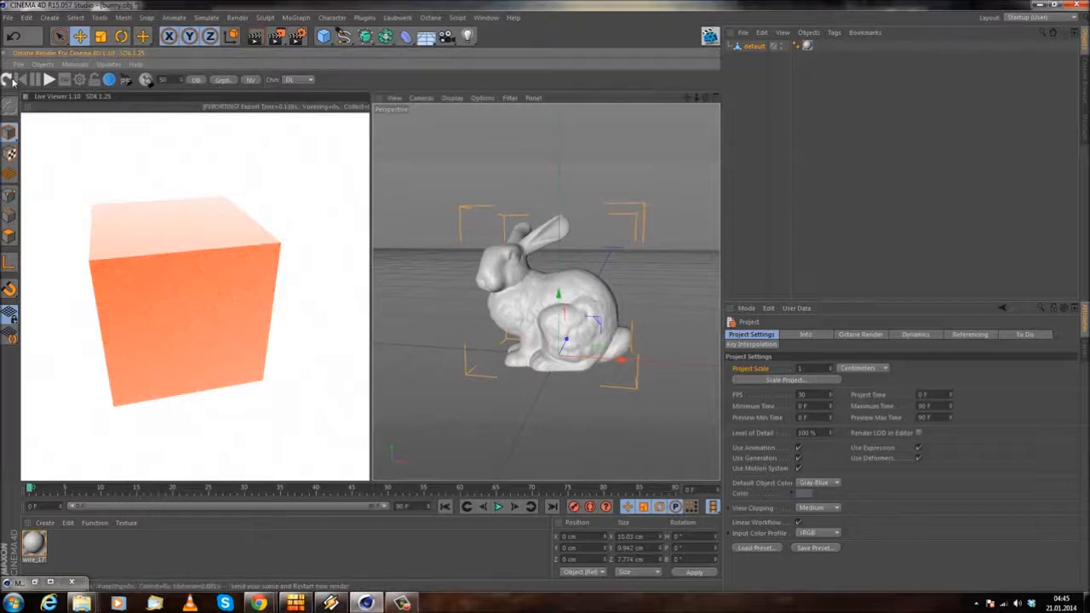
# Step: Add a plane primitive as the floor beneath the bunny
pyautogui.keyDown('alt'); pyautogui.moveTo(569, 375); pyautogui.dragTo(704, 411); pyautogui.keyUp('alt')
pyautogui.keyDown('alt'); pyautogui.moveTo(554, 344); pyautogui.dragTo(645, 344); pyautogui.keyUp('alt')
pyautogui.click(324, 35)
pyautogui.click(424, 78)
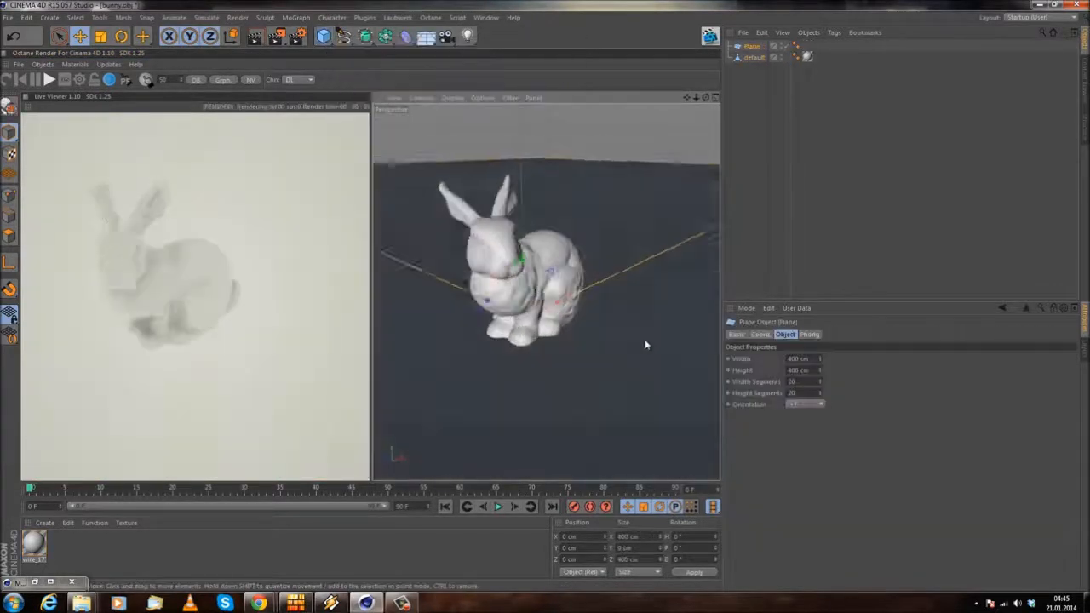
pyautogui.middleClick(634, 298)
pyautogui.middleClick(481, 182)
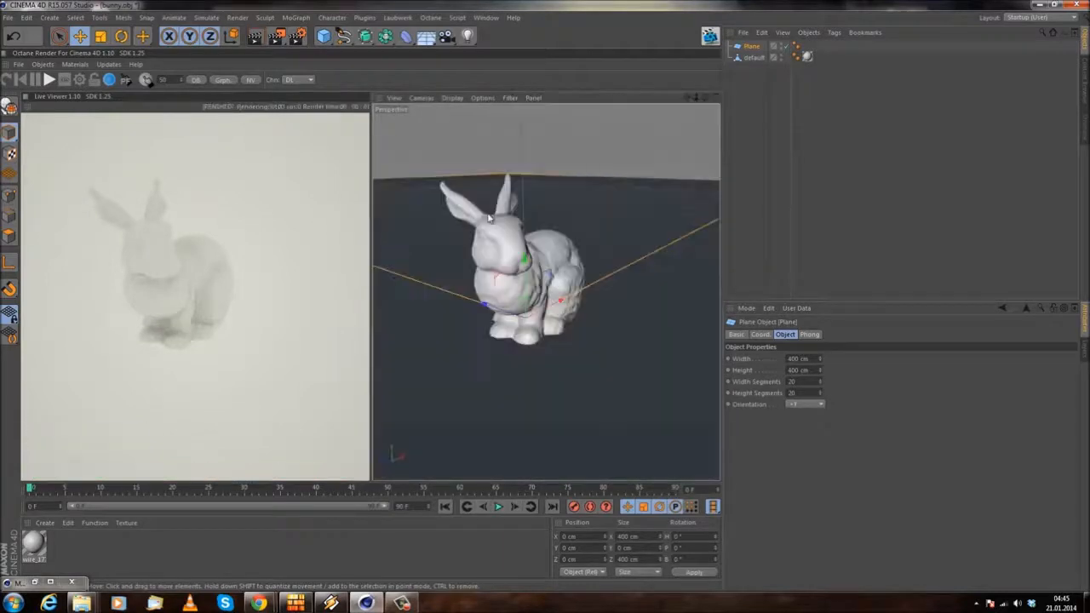
pyautogui.scroll(-10, 494, 228)
pyautogui.keyDown('alt'); pyautogui.moveTo(546, 292); pyautogui.dragTo(604, 220); pyautogui.keyUp('alt')
pyautogui.scroll(10, 567, 266)
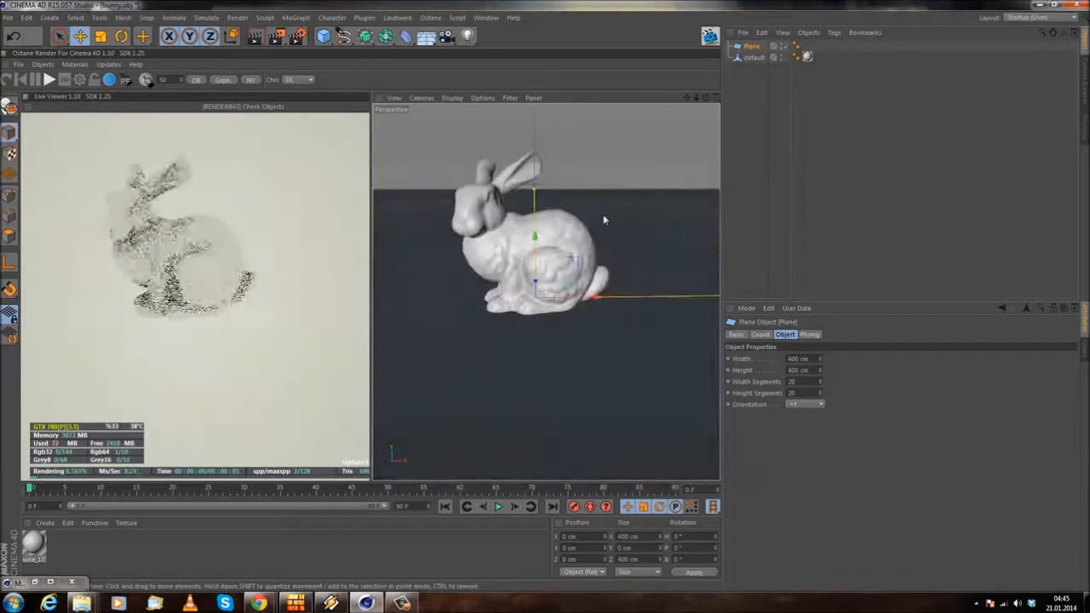
# Step: Scale the bunny up uniformly in two passes, the first to about 19 cm wide, and deselect it
pyautogui.click(760, 58)
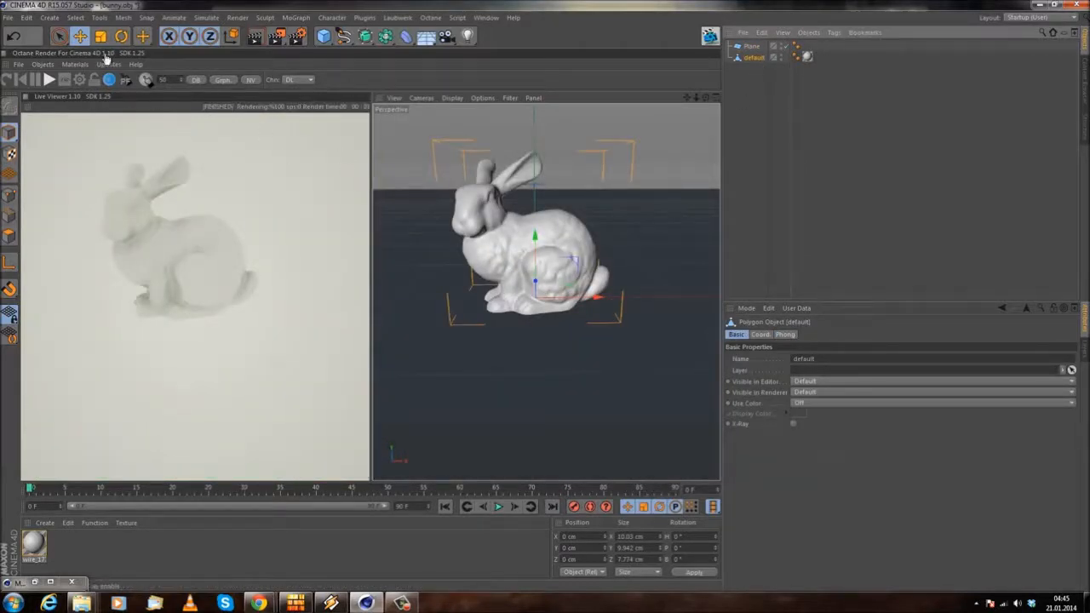
pyautogui.click(100, 36)
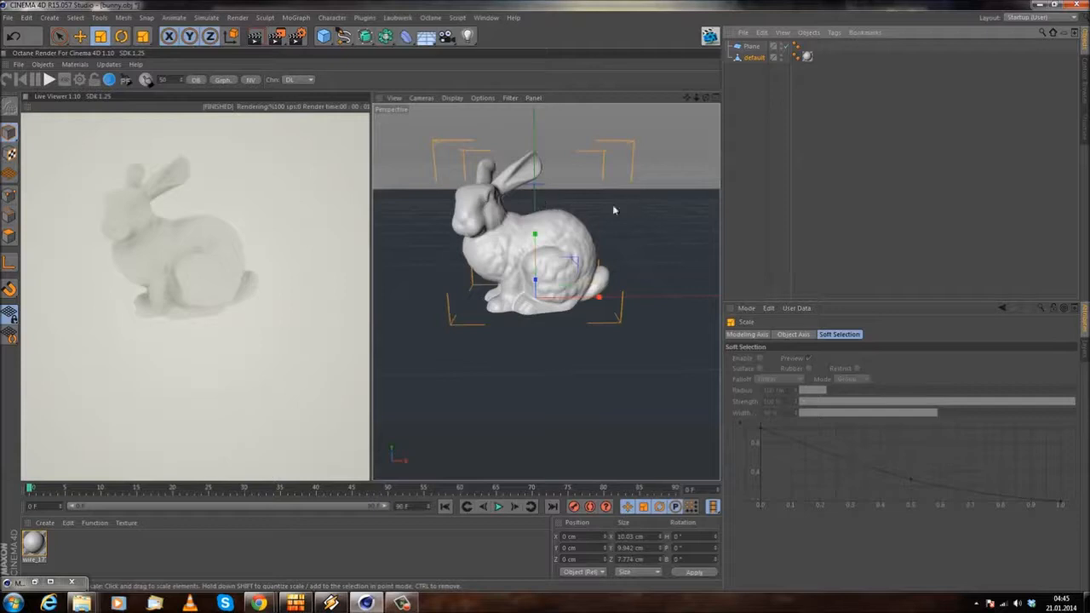
pyautogui.moveTo(569, 207); pyautogui.dragTo(860, 169)
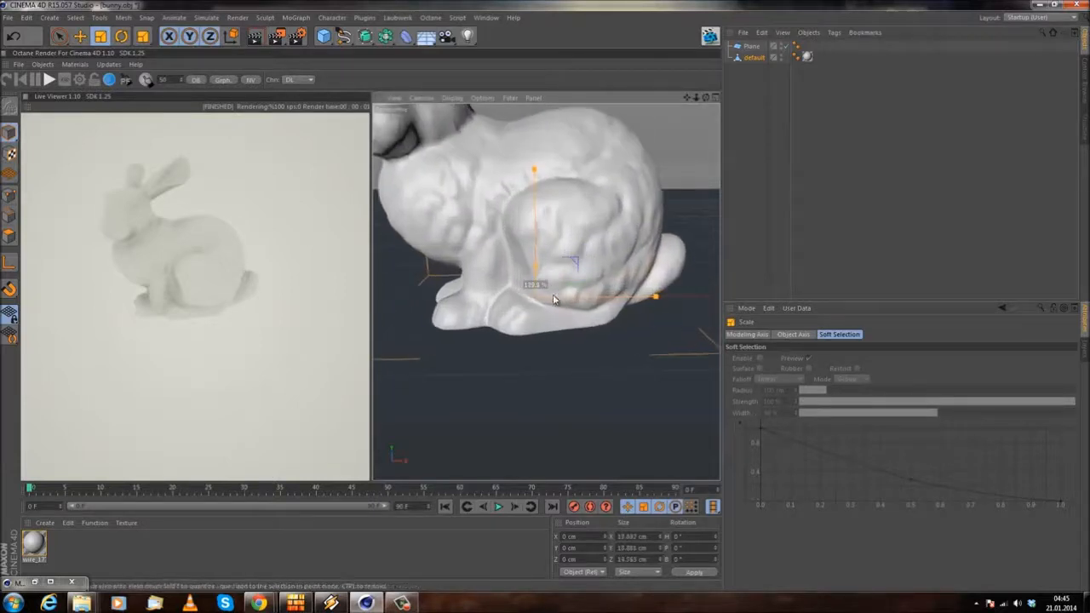
pyautogui.scroll(-5, 633, 209)
pyautogui.keyDown('alt'); pyautogui.moveTo(554, 308); pyautogui.dragTo(541, 292); pyautogui.keyUp('alt')
pyautogui.keyDown('alt'); pyautogui.moveTo(541, 290); pyautogui.dragTo(527, 318, button='middle'); pyautogui.keyUp('alt')
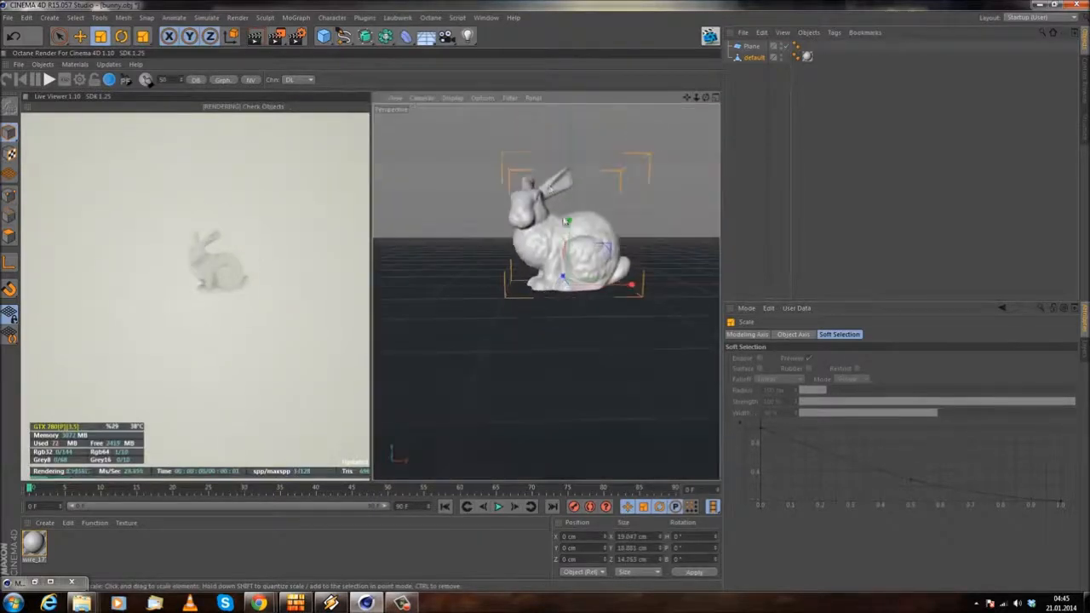
pyautogui.moveTo(626, 138); pyautogui.dragTo(882, 140)
pyautogui.scroll(-5, 599, 279)
pyautogui.keyDown('alt'); pyautogui.moveTo(599, 279); pyautogui.dragTo(544, 341); pyautogui.keyUp('alt')
pyautogui.click(670, 168)
# Step: Add an area light to the bunny scene
pyautogui.keyDown('alt'); pyautogui.moveTo(597, 146); pyautogui.dragTo(661, 177, button='right'); pyautogui.keyUp('alt')
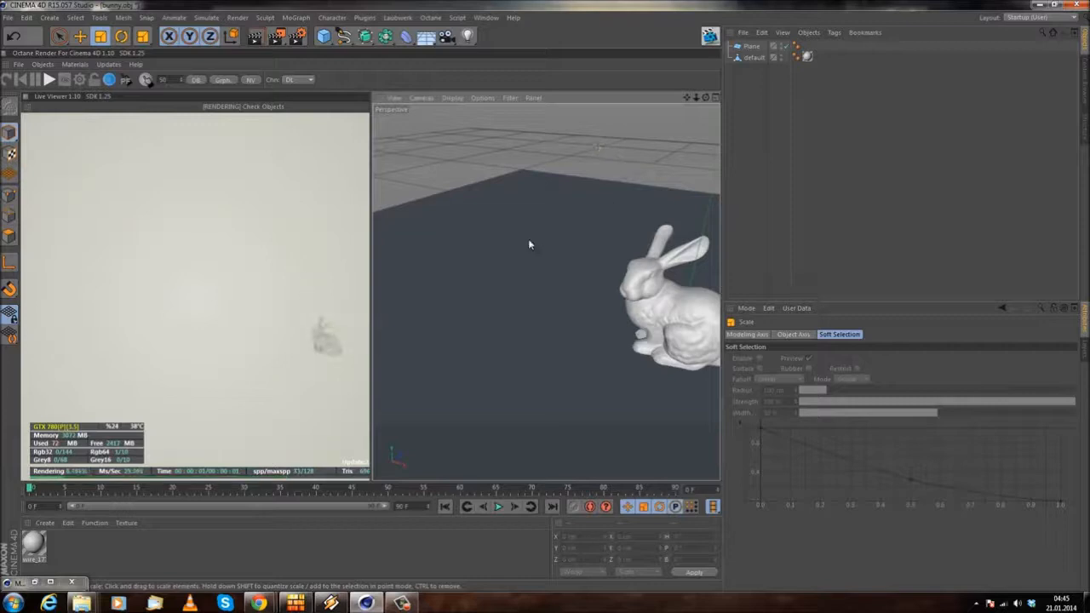
pyautogui.keyDown('alt'); pyautogui.moveTo(493, 241); pyautogui.dragTo(577, 195); pyautogui.keyUp('alt')
pyautogui.keyDown('alt'); pyautogui.moveTo(547, 242); pyautogui.dragTo(598, 294); pyautogui.keyUp('alt')
pyautogui.keyDown('alt'); pyautogui.moveTo(597, 295); pyautogui.dragTo(608, 300, button='right'); pyautogui.keyUp('alt')
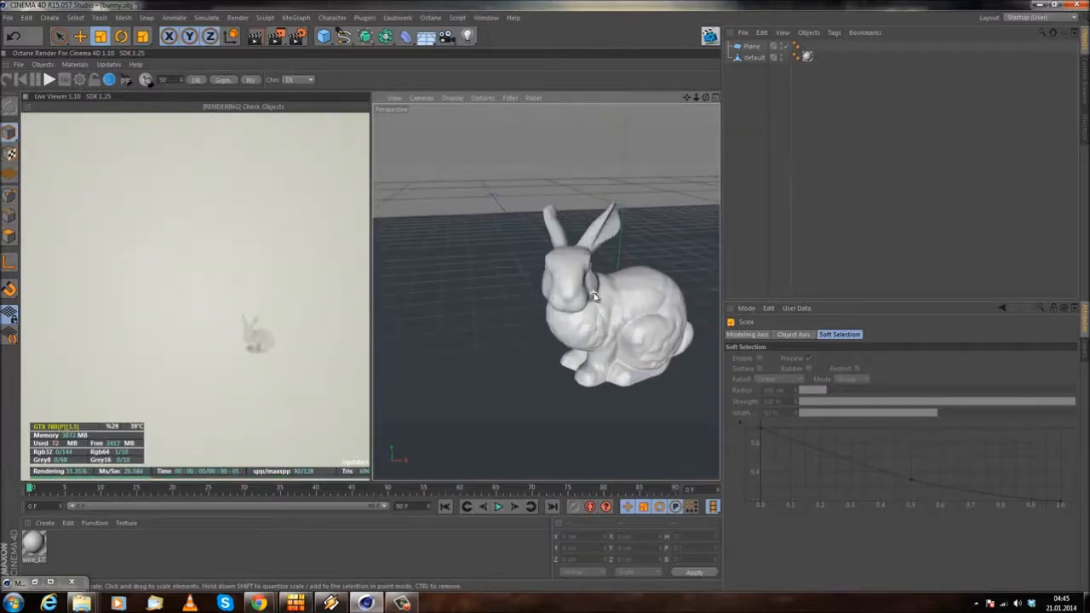
pyautogui.keyDown('alt'); pyautogui.moveTo(545, 292); pyautogui.dragTo(555, 317); pyautogui.keyUp('alt')
pyautogui.keyDown('alt'); pyautogui.moveTo(406, 246); pyautogui.dragTo(499, 280); pyautogui.keyUp('alt')
pyautogui.click(50, 17)
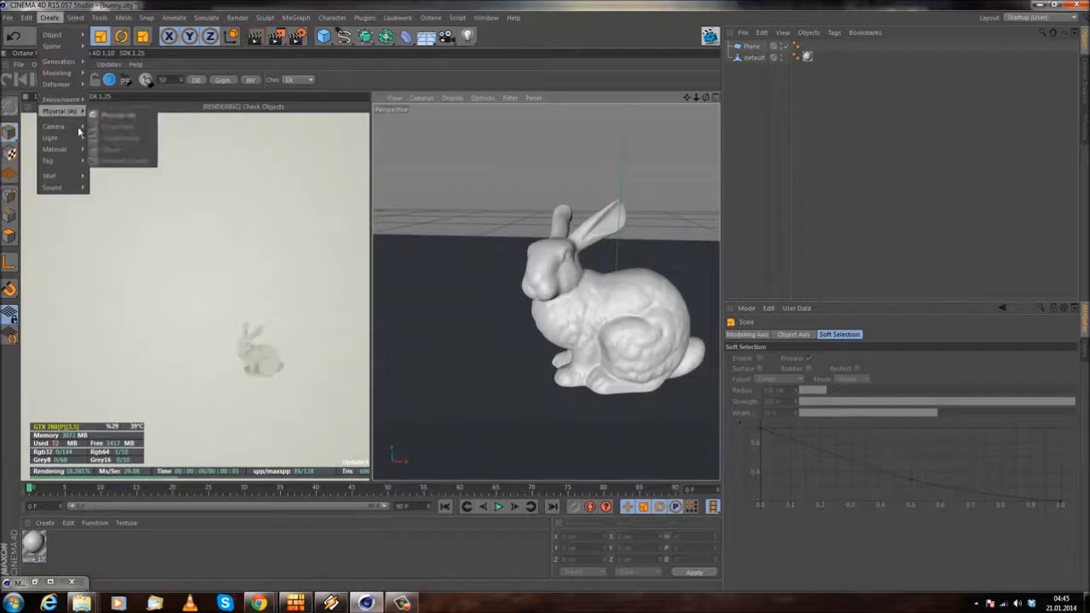
pyautogui.moveTo(74, 145)
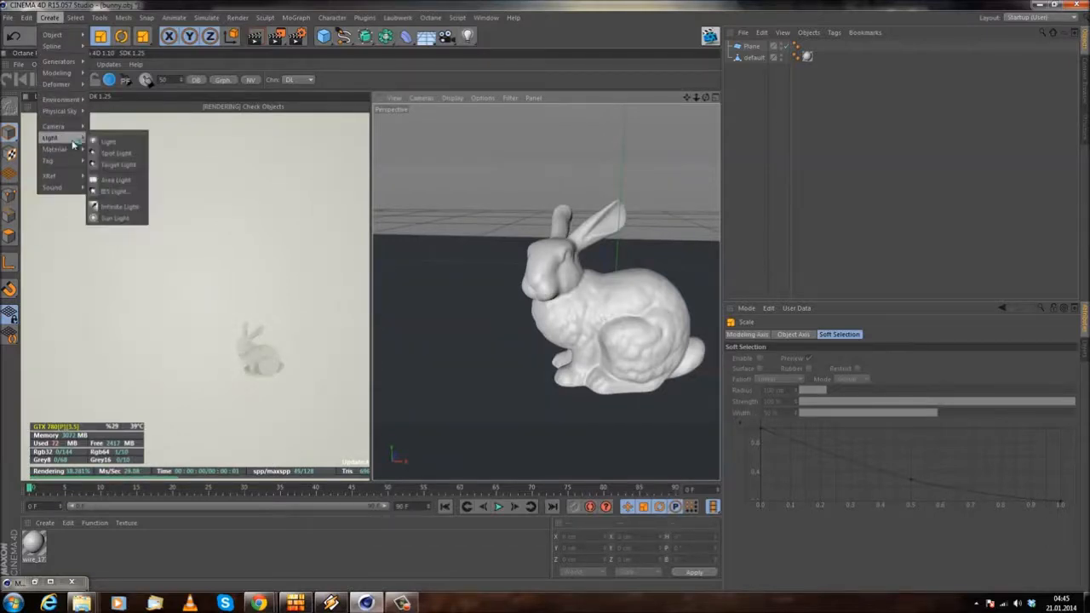
pyautogui.click(116, 180)
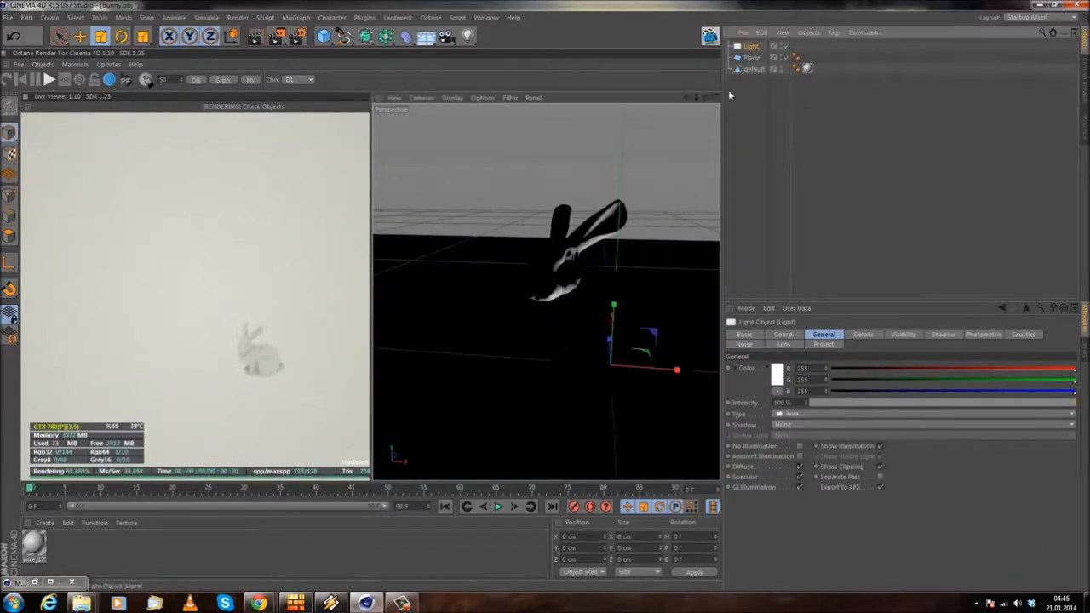
# Step: Assign an Octane LightTag to the area light
pyautogui.keyDown('alt'); pyautogui.moveTo(563, 269); pyautogui.dragTo(492, 195); pyautogui.keyUp('alt')
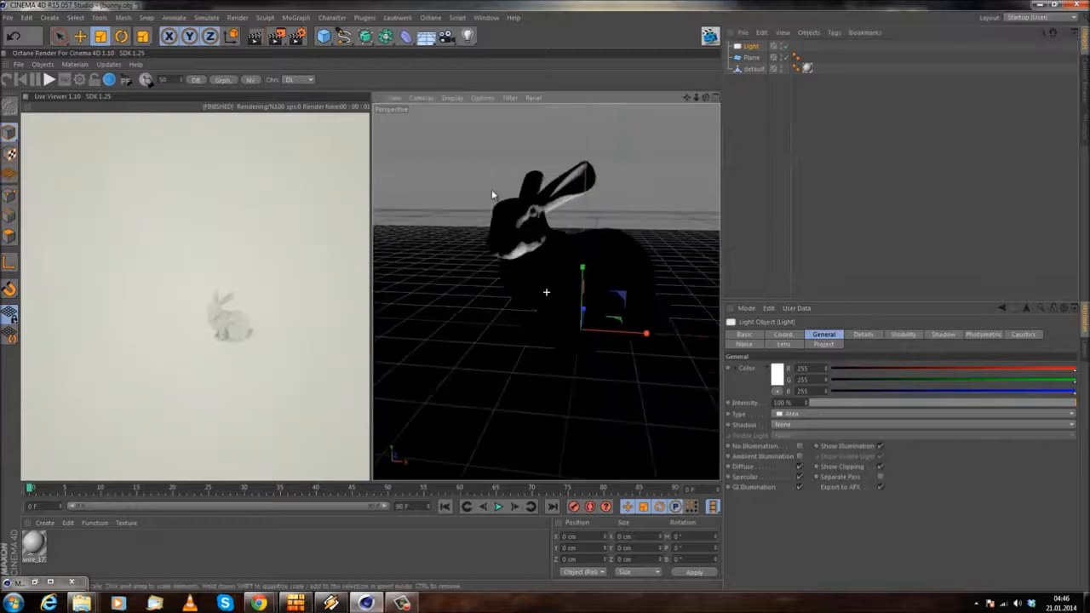
pyautogui.rightClick(746, 47)
pyautogui.moveTo(861, 77)
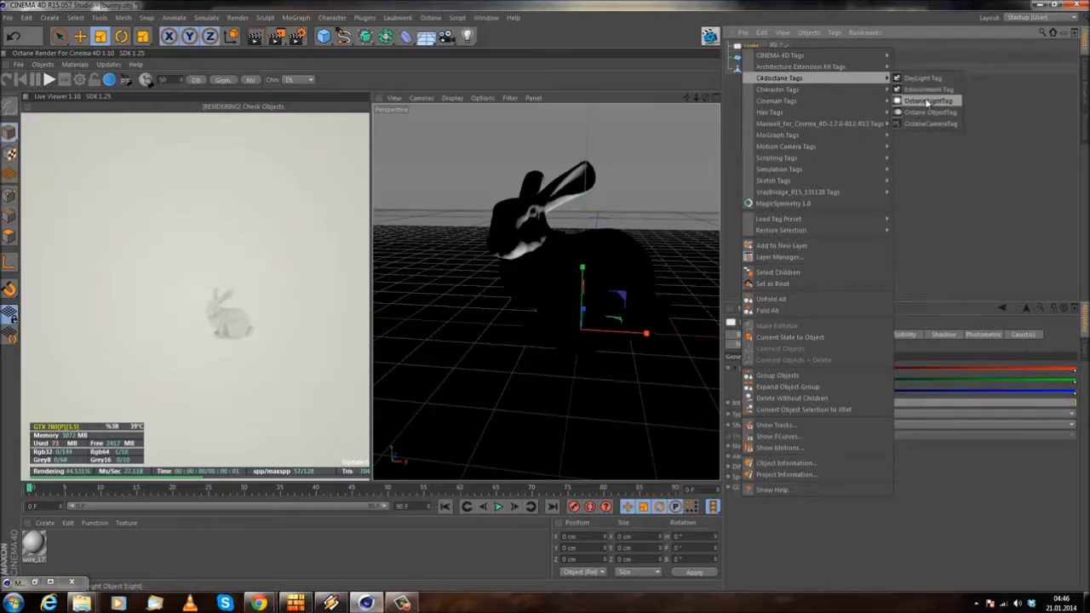
pyautogui.click(928, 102)
# Step: Move the area light about 147 cm along Z behind the bunny and rotate its heading by 180°
pyautogui.keyDown('alt'); pyautogui.moveTo(647, 274); pyautogui.dragTo(588, 323); pyautogui.keyUp('alt')
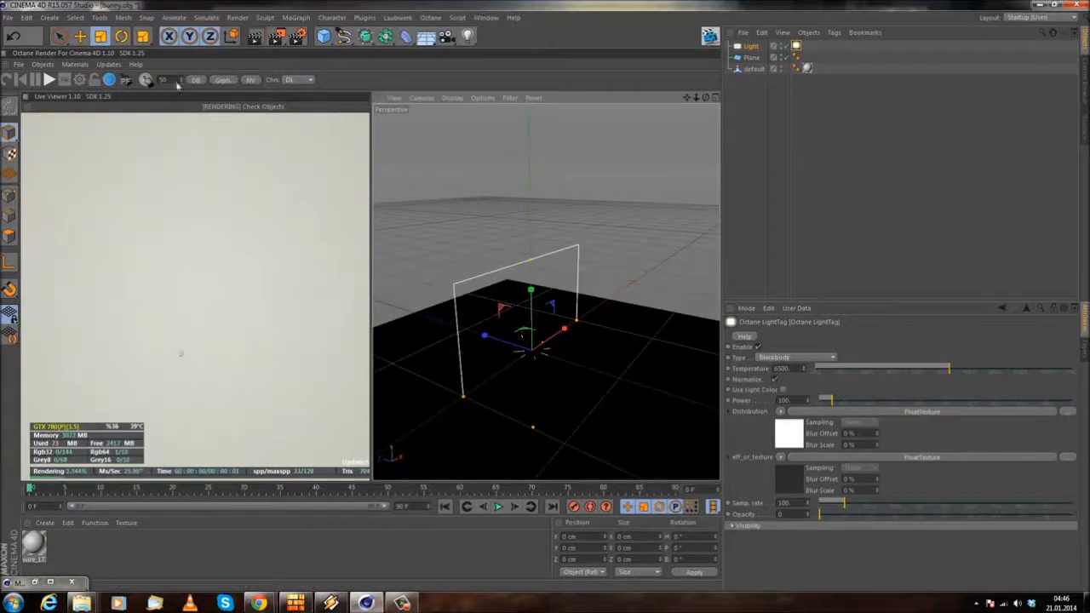
pyautogui.click(79, 36)
pyautogui.moveTo(501, 340); pyautogui.dragTo(575, 379)
pyautogui.click(120, 37)
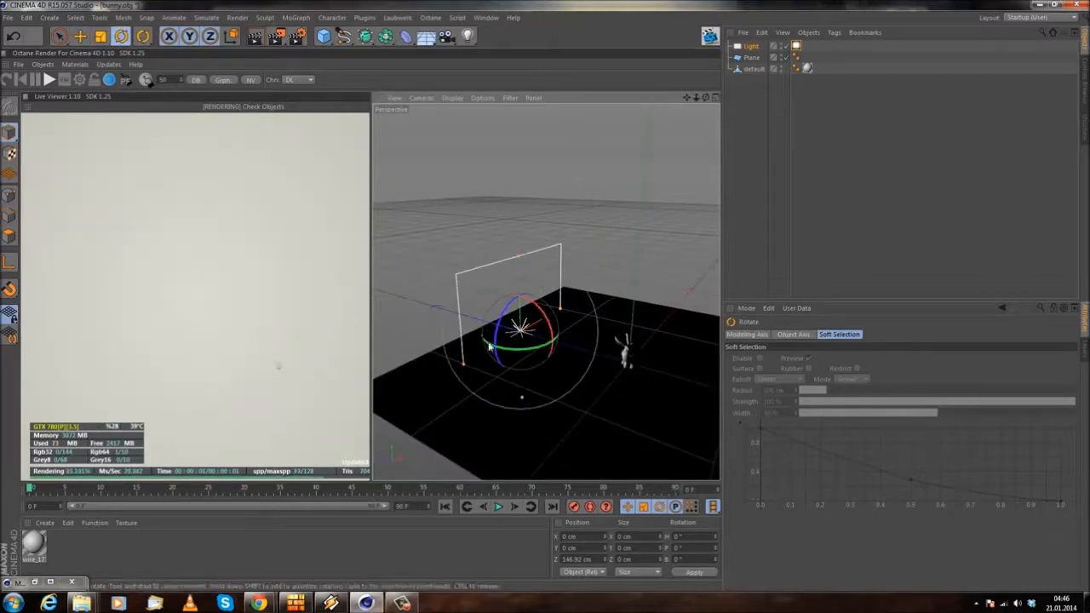
pyautogui.moveTo(509, 351); pyautogui.dragTo(558, 291)
pyautogui.click(410, 220)
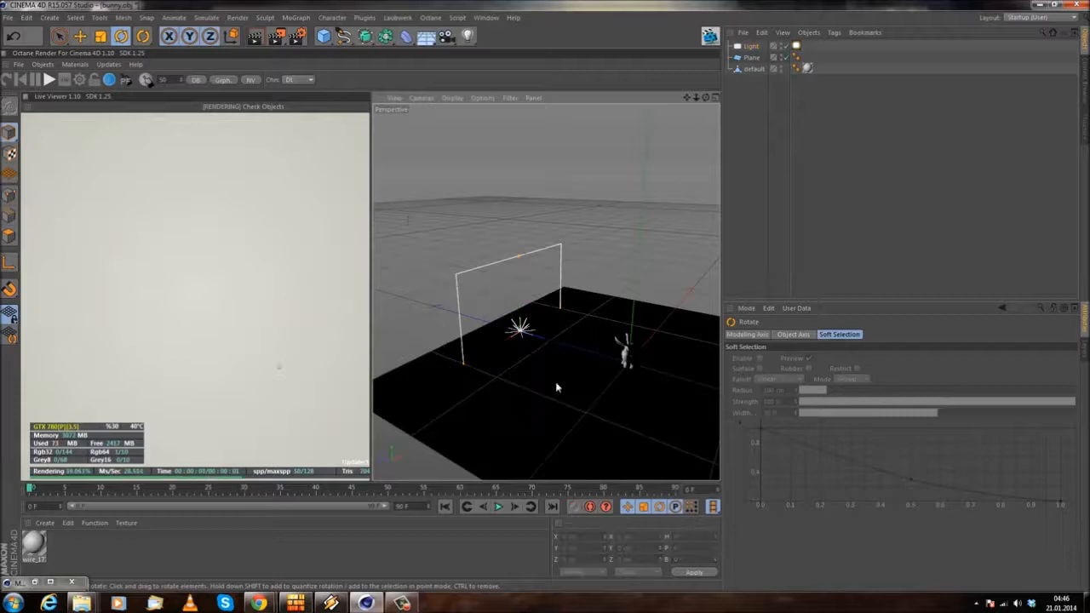
# Step: Raise the area light vertically to about 102 cm above the floor plane
pyautogui.scroll(5, 555, 379)
pyautogui.press('e')
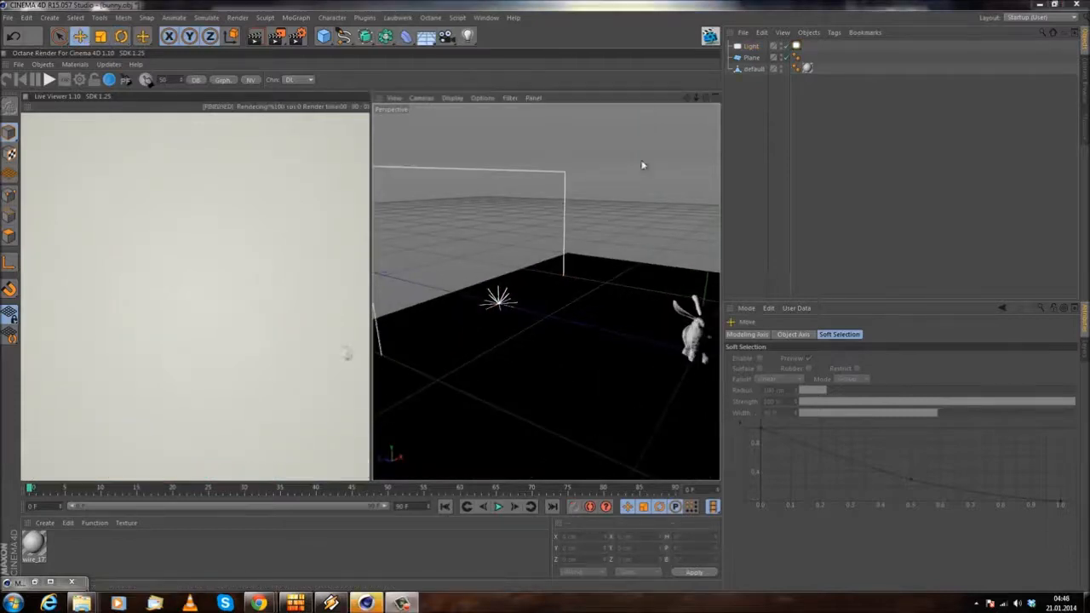
pyautogui.click(755, 47)
pyautogui.moveTo(574, 301)
pyautogui.keyDown('alt'); pyautogui.mouseDown()
pyautogui.moveTo(483, 335)
pyautogui.moveTo(576, 312)
pyautogui.moveTo(585, 290)
pyautogui.mouseUp(); pyautogui.keyUp('alt')
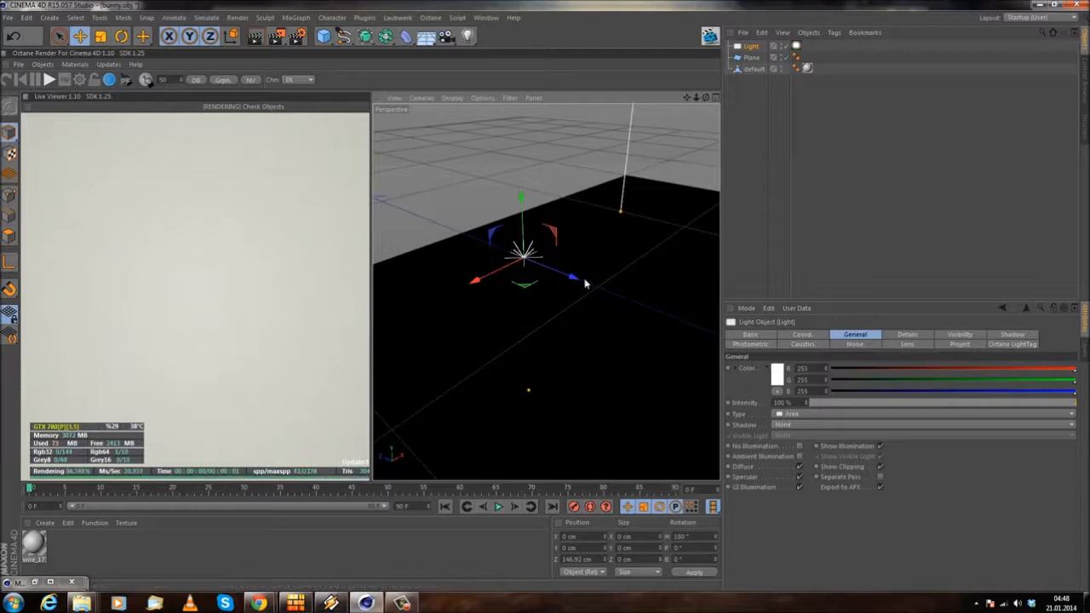
pyautogui.moveTo(523, 191); pyautogui.dragTo(520, 92)
pyautogui.keyDown('alt'); pyautogui.moveTo(546, 292); pyautogui.dragTo(536, 247); pyautogui.keyUp('alt')
pyautogui.keyDown('alt'); pyautogui.moveTo(521, 189); pyautogui.dragTo(562, 293); pyautogui.keyUp('alt')
pyautogui.keyDown('alt'); pyautogui.moveTo(810, 273); pyautogui.dragTo(513, 295, button='middle'); pyautogui.keyUp('alt')
pyautogui.moveTo(646, 144); pyautogui.dragTo(545, 294)
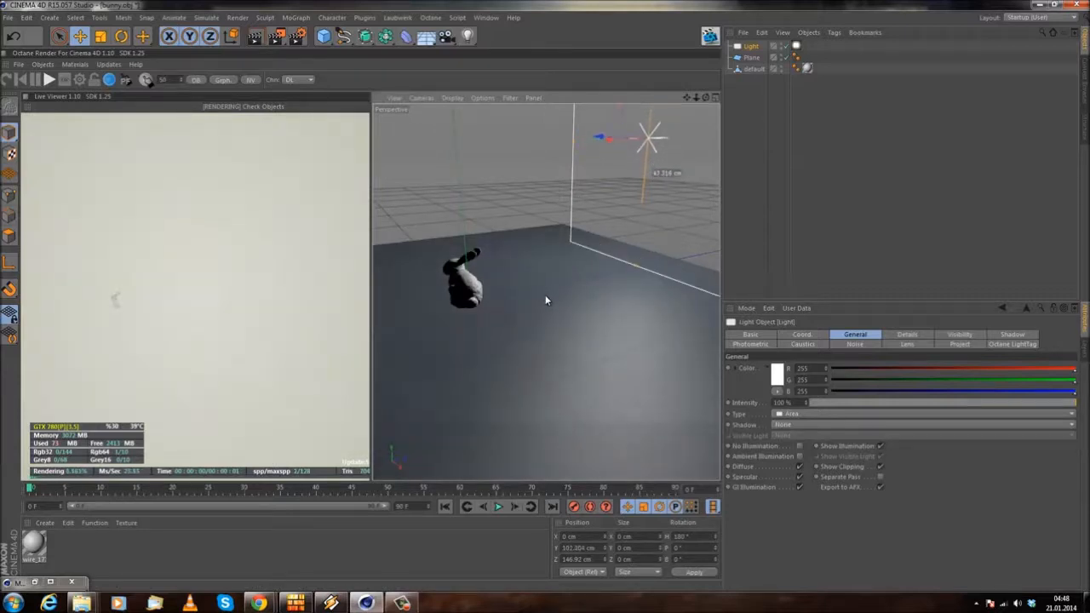
# Step: Reduce the area light's height and lower it to about 46 cm above the floor
pyautogui.keyDown('alt'); pyautogui.moveTo(616, 224); pyautogui.dragTo(547, 294); pyautogui.keyUp('alt')
pyautogui.keyDown('alt'); pyautogui.moveTo(616, 225); pyautogui.dragTo(538, 316, button='middle'); pyautogui.keyUp('alt')
pyautogui.keyDown('alt'); pyautogui.moveTo(538, 316); pyautogui.dragTo(554, 219, button='right'); pyautogui.keyUp('alt')
pyautogui.moveTo(562, 227); pyautogui.dragTo(562, 263)
pyautogui.moveTo(560, 209); pyautogui.dragTo(563, 252)
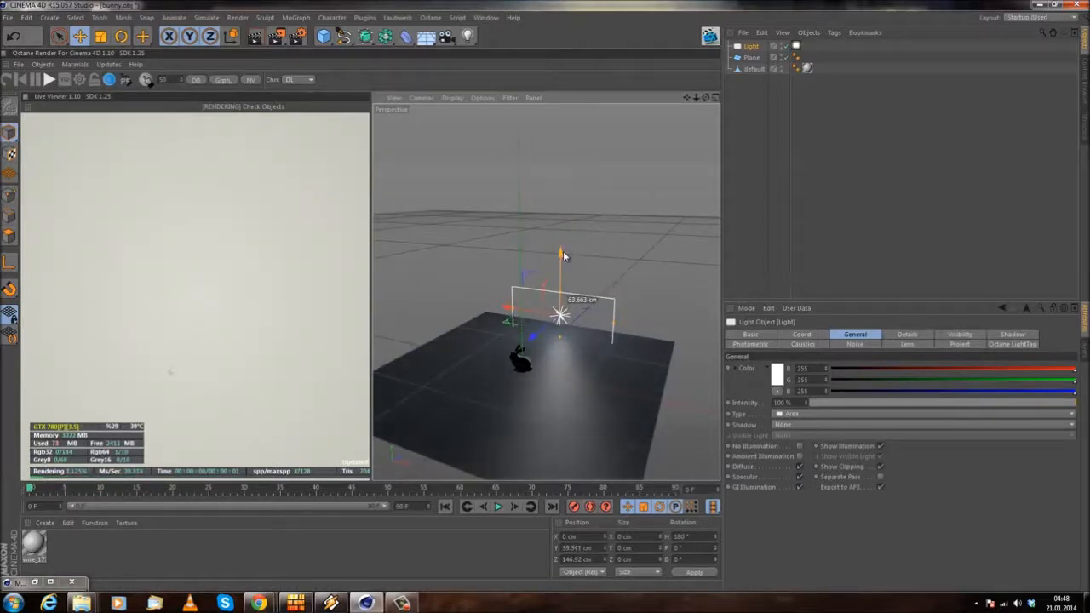
# Step: Shrink the area light further and lower its center to about 21.5 cm above the floor
pyautogui.keyDown('alt'); pyautogui.moveTo(597, 332); pyautogui.dragTo(712, 361); pyautogui.keyUp('alt')
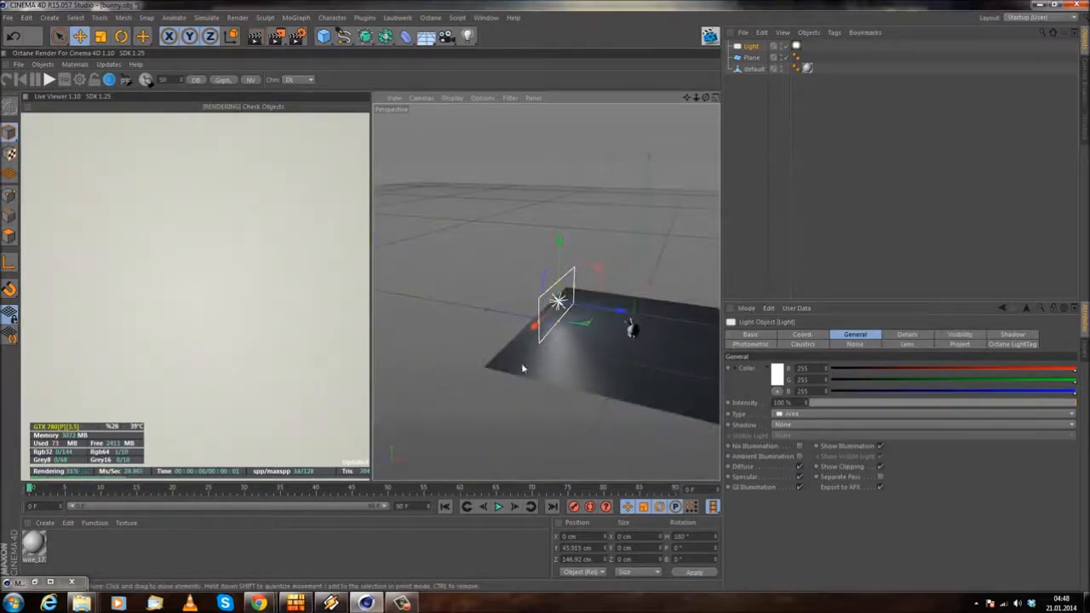
pyautogui.keyDown('alt'); pyautogui.moveTo(520, 348); pyautogui.dragTo(588, 328); pyautogui.keyUp('alt')
pyautogui.keyDown('alt'); pyautogui.moveTo(588, 328); pyautogui.dragTo(623, 341, button='right'); pyautogui.keyUp('alt')
pyautogui.keyDown('alt'); pyautogui.moveTo(622, 340); pyautogui.dragTo(550, 289); pyautogui.keyUp('alt')
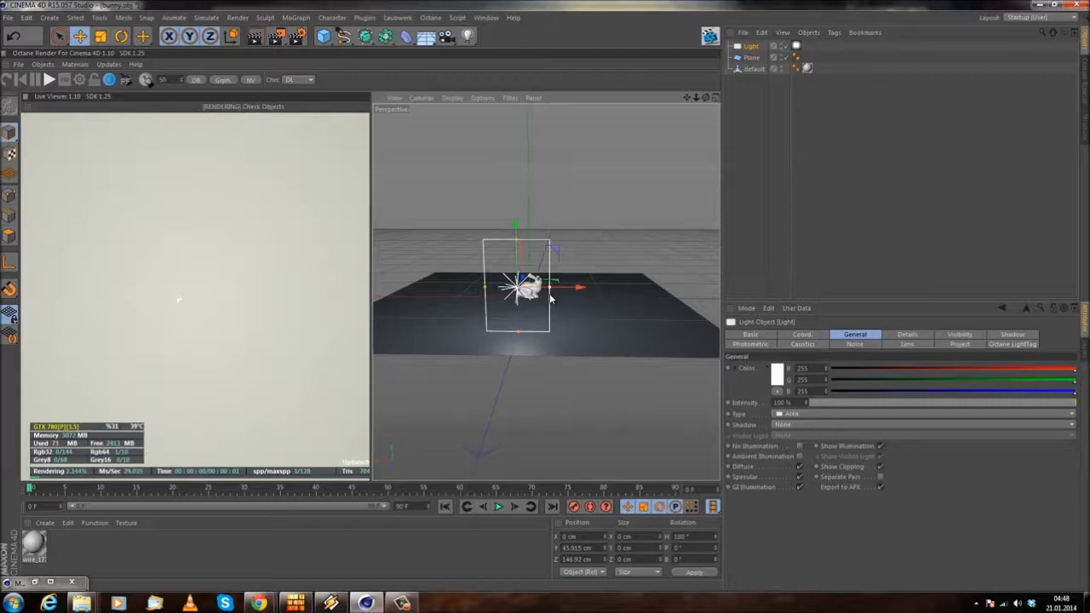
pyautogui.moveTo(516, 257); pyautogui.dragTo(517, 271)
pyautogui.moveTo(518, 229); pyautogui.dragTo(522, 255)
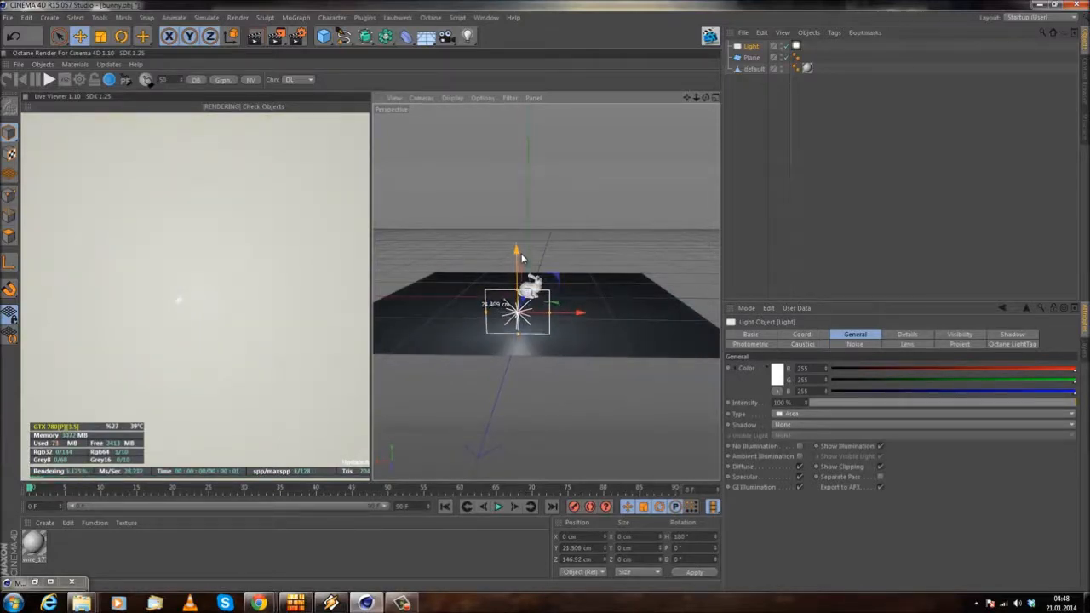
# Step: Bring the area light closer behind the bunny, at about 4.6 cm in X and 75 cm in Z
pyautogui.moveTo(579, 316); pyautogui.dragTo(586, 316)
pyautogui.keyDown('alt'); pyautogui.moveTo(425, 370); pyautogui.dragTo(690, 347); pyautogui.keyUp('alt')
pyautogui.moveTo(524, 312); pyautogui.dragTo(480, 317)
pyautogui.keyDown('alt'); pyautogui.moveTo(441, 378); pyautogui.dragTo(608, 399); pyautogui.keyUp('alt')
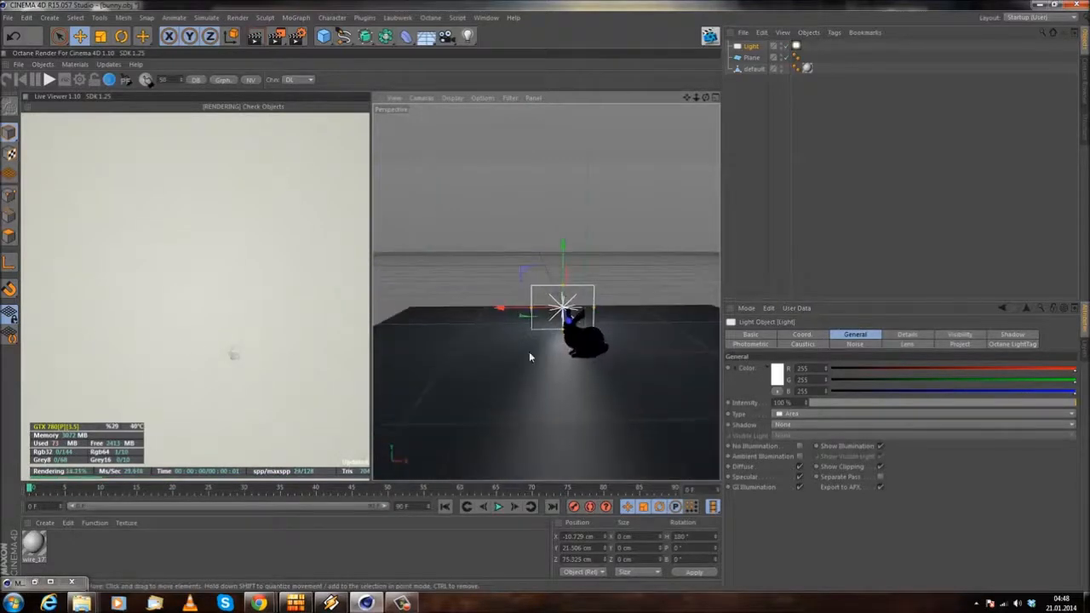
pyautogui.moveTo(514, 309); pyautogui.dragTo(530, 311)
pyautogui.scroll(3, 615, 359)
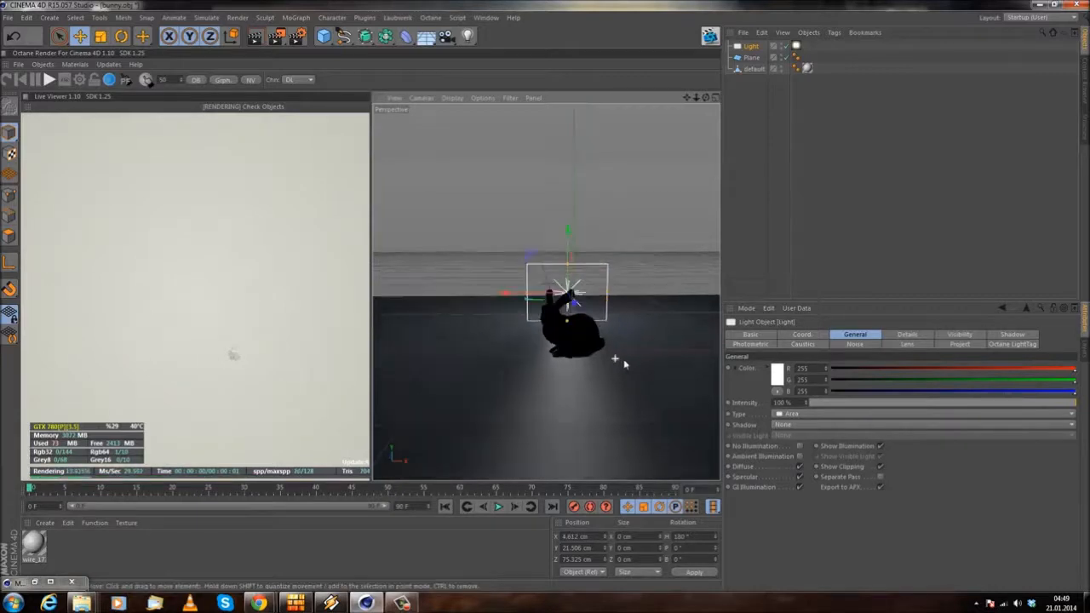
pyautogui.scroll(8, 584, 360)
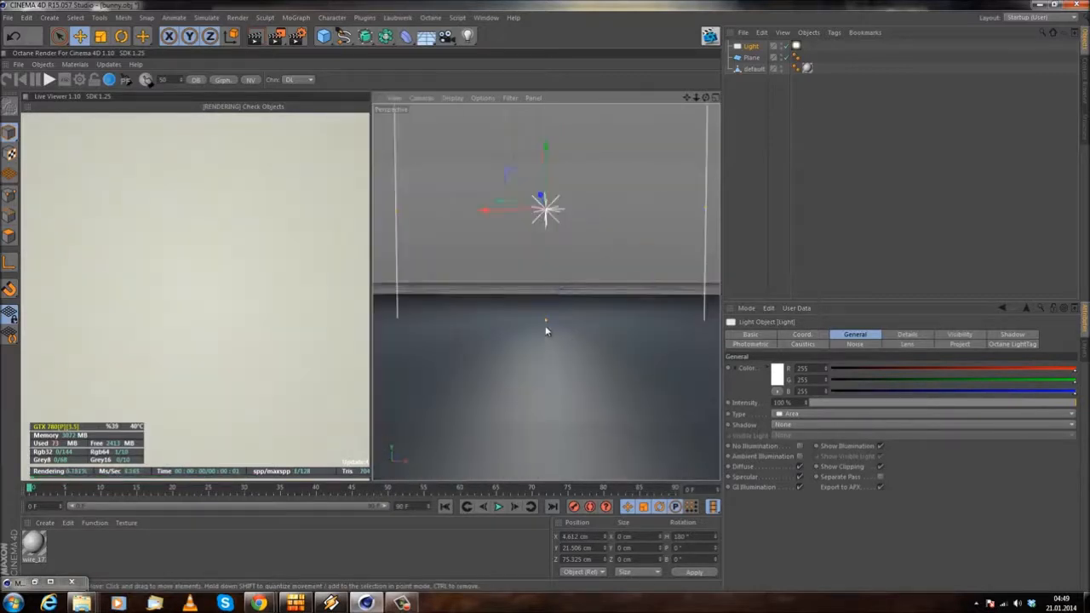
pyautogui.scroll(-3, 545, 331)
pyautogui.keyDown('alt'); pyautogui.moveTo(534, 384); pyautogui.dragTo(545, 295); pyautogui.keyUp('alt')
pyautogui.scroll(-3, 538, 313)
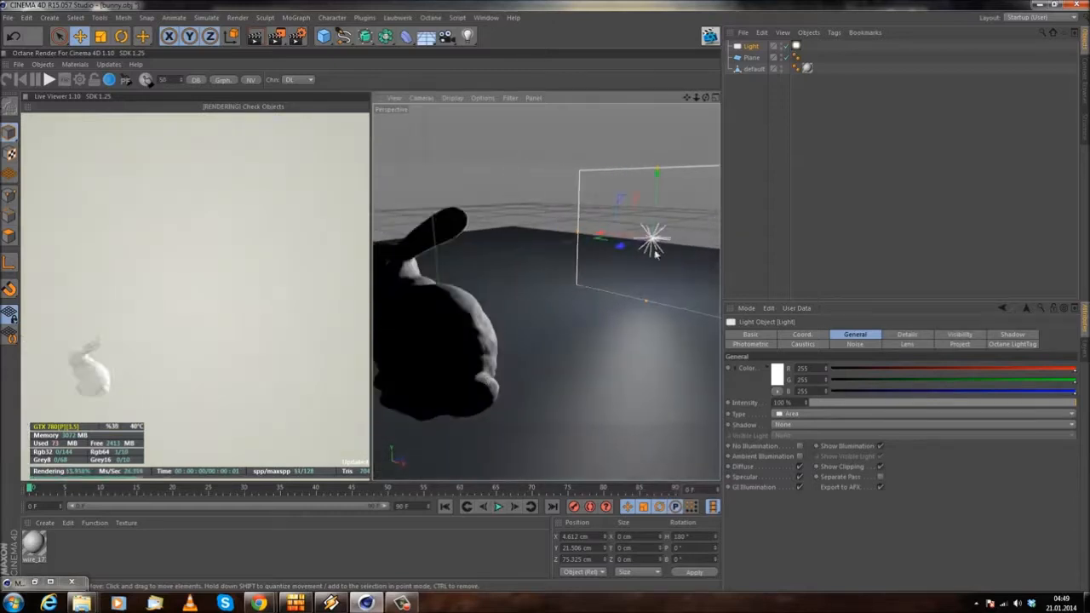
pyautogui.keyDown('alt'); pyautogui.moveTo(615, 320); pyautogui.dragTo(616, 316); pyautogui.keyUp('alt')
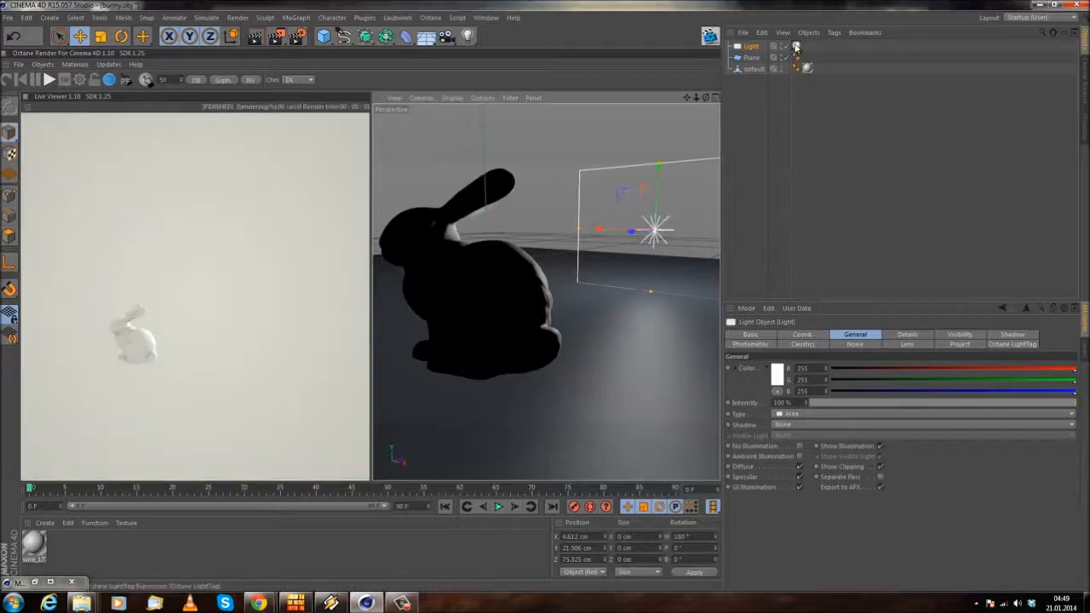
# Step: Remove the imported material's texture tag from the bunny and delete that material from the scene
pyautogui.click(795, 46)
pyautogui.click(752, 57)
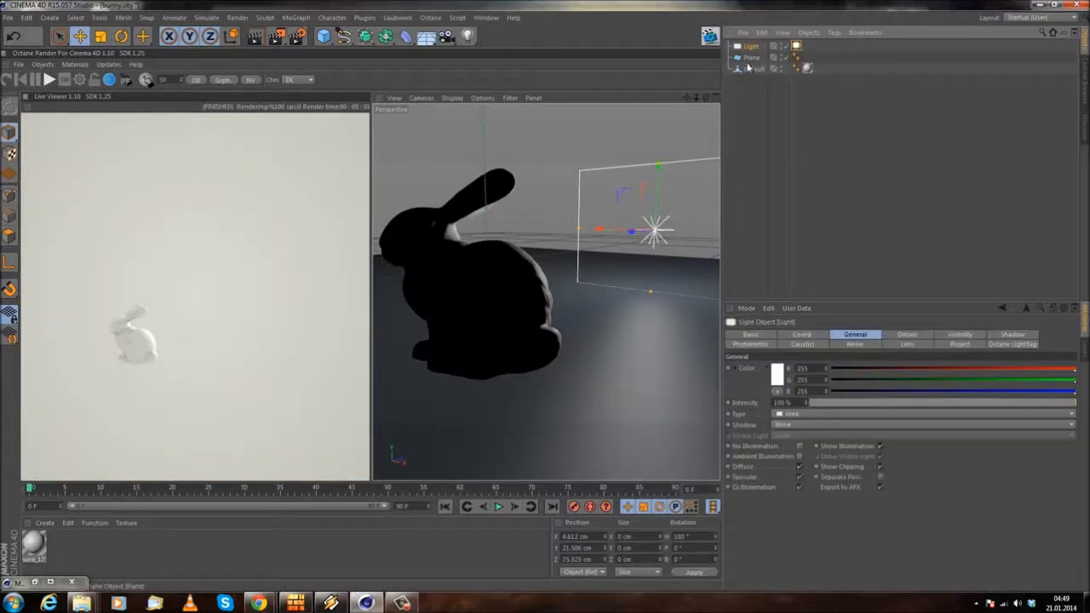
pyautogui.click(753, 68)
pyautogui.click(807, 68)
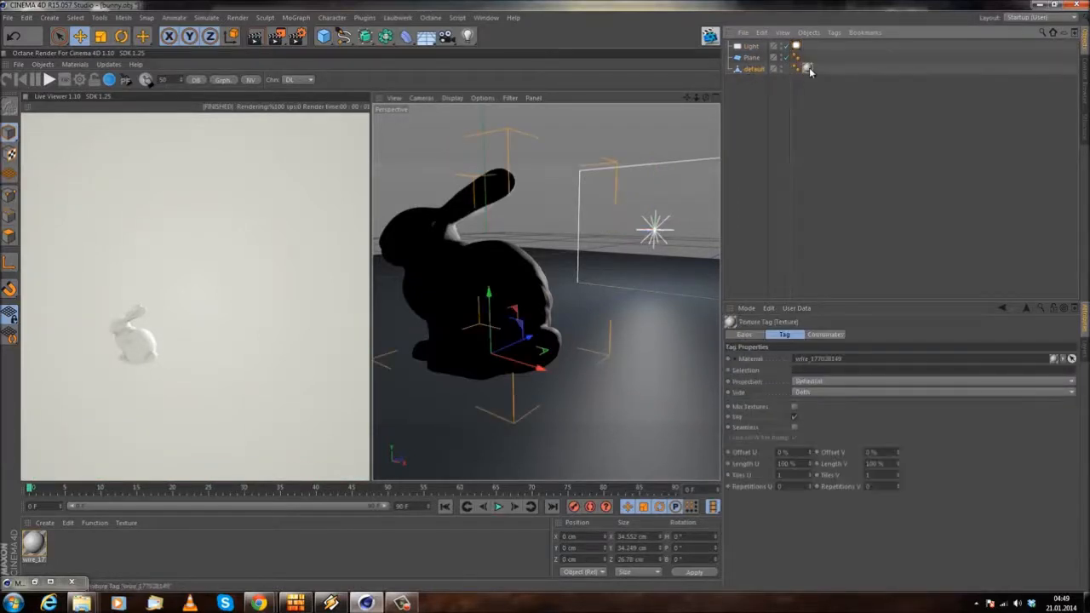
pyautogui.click(34, 543)
pyautogui.press('Delete')
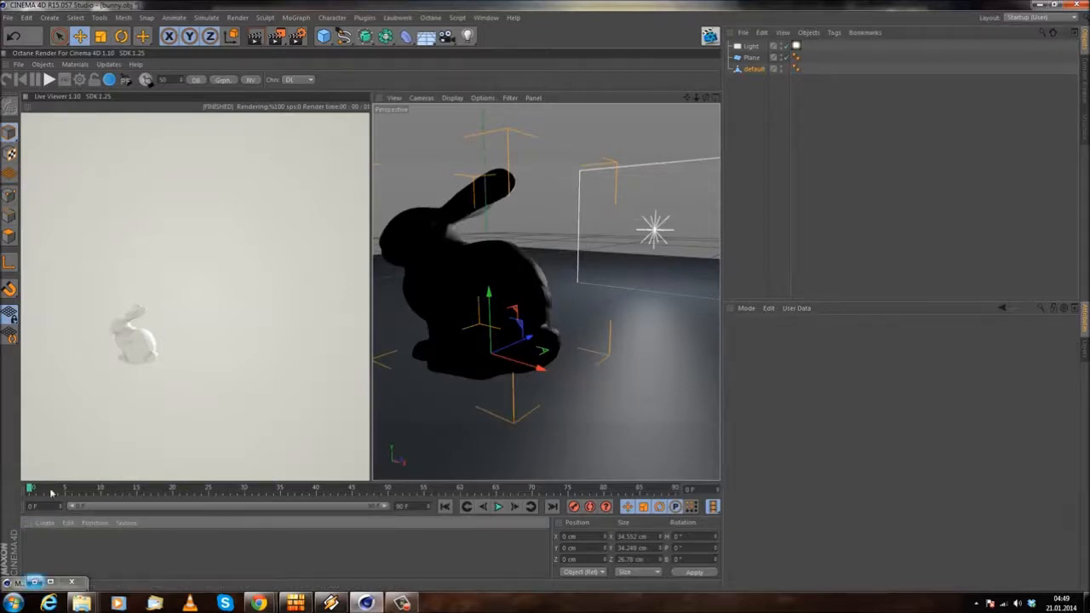
# Step: Create a new Octane Material and apply it to the bunny, leaving the Material Editor minimized
pyautogui.rightClick(45, 522)
pyautogui.moveTo(77, 440)
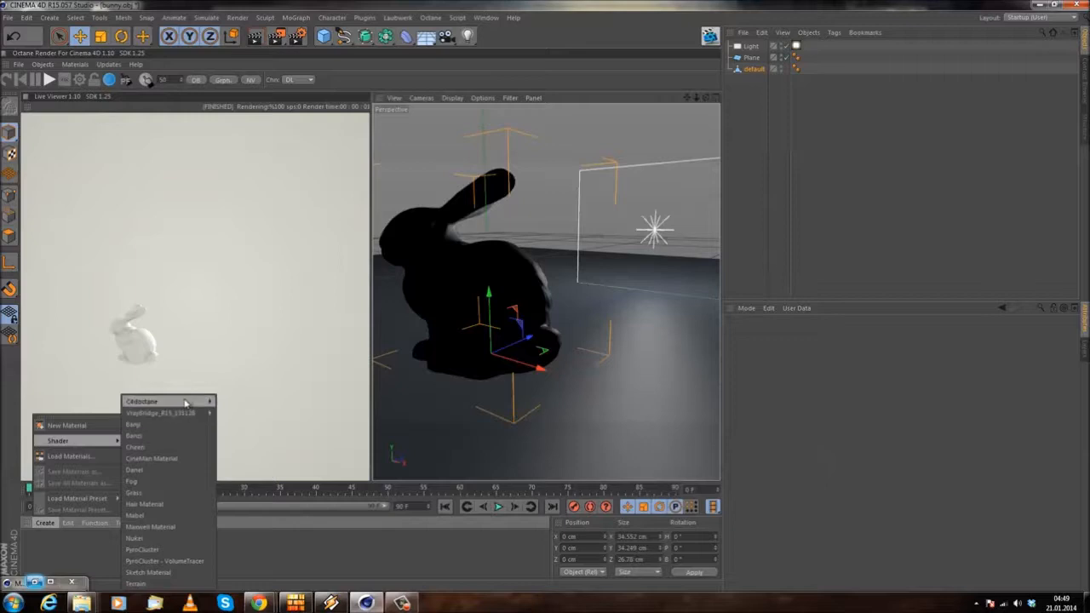
pyautogui.moveTo(170, 401)
pyautogui.click(241, 402)
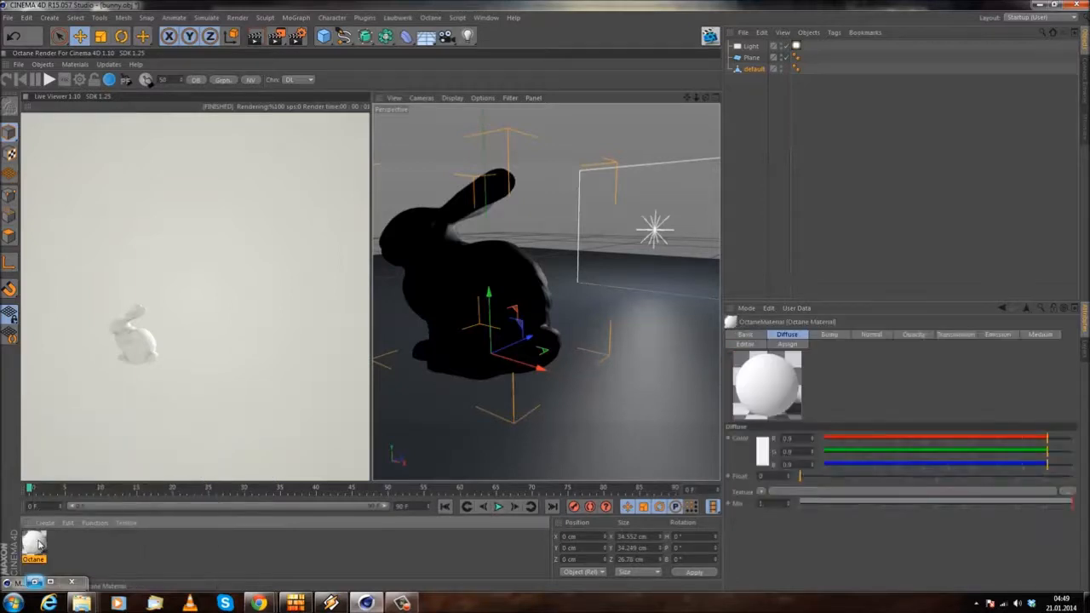
pyautogui.doubleClick(34, 545)
pyautogui.moveTo(647, 133); pyautogui.dragTo(273, 260)
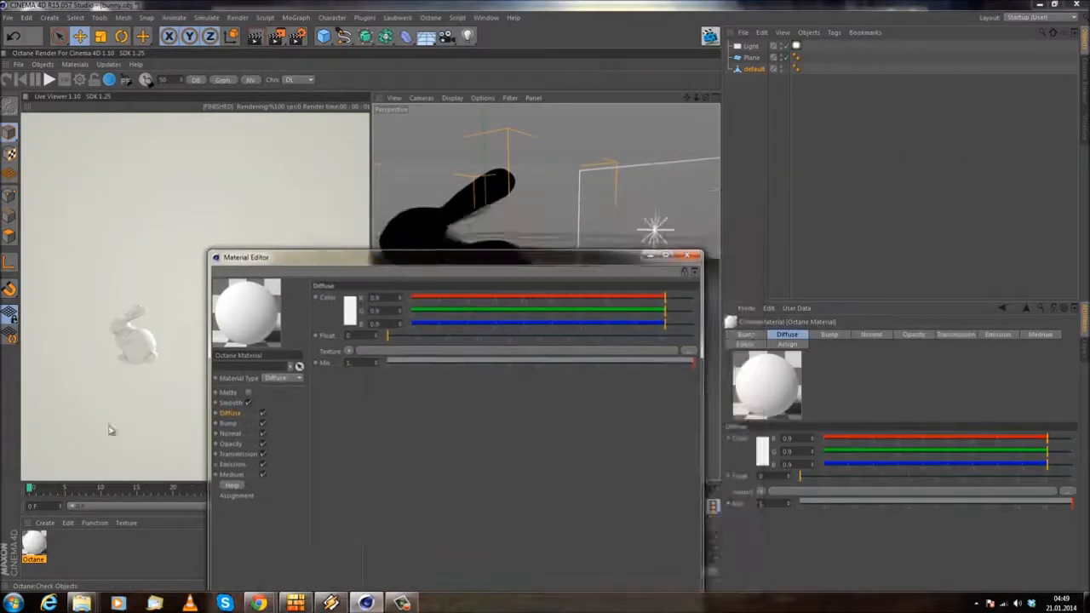
pyautogui.moveTo(757, 71); pyautogui.dragTo(757, 70)
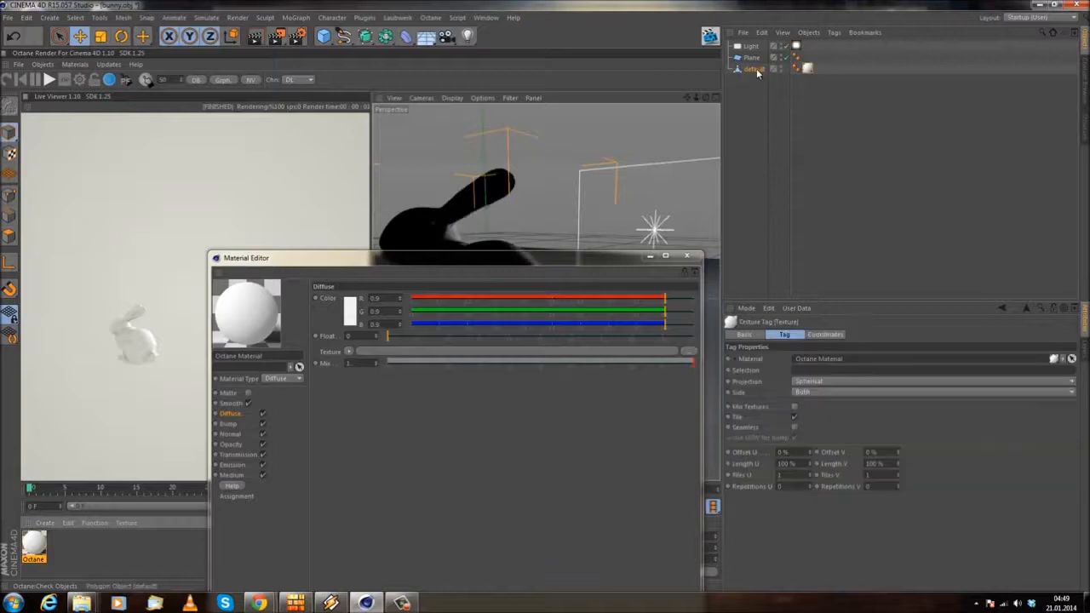
pyautogui.click(649, 255)
# Step: Move the bunny along X to about 6.7 cm
pyautogui.keyDown('alt'); pyautogui.moveTo(511, 290); pyautogui.dragTo(195, 378); pyautogui.keyUp('alt')
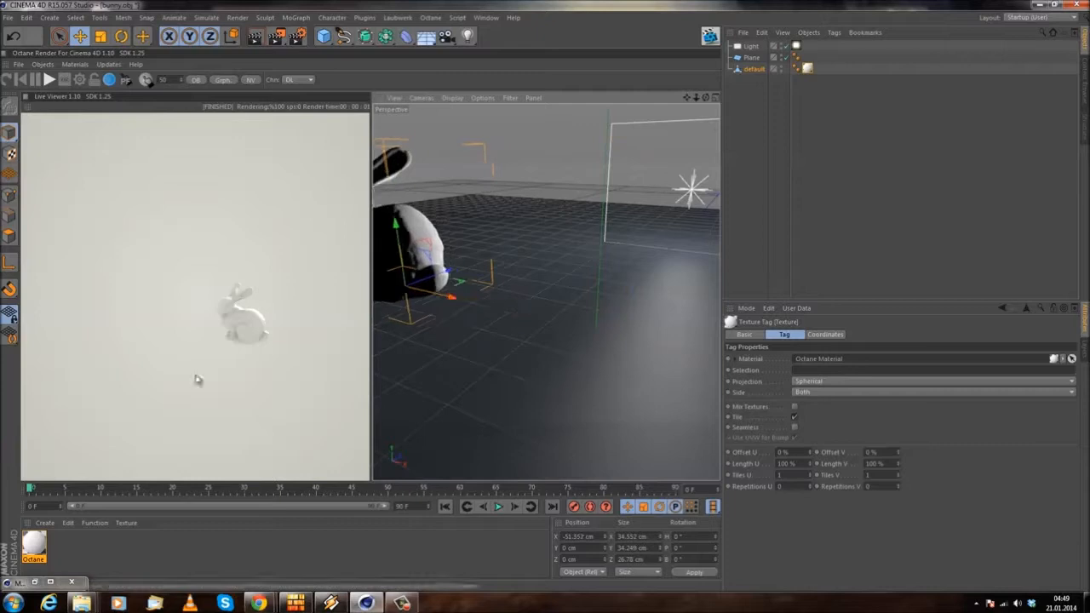
pyautogui.moveTo(443, 301); pyautogui.dragTo(693, 356)
pyautogui.keyDown('alt'); pyautogui.moveTo(615, 334); pyautogui.dragTo(638, 315); pyautogui.keyUp('alt')
pyautogui.keyDown('alt'); pyautogui.moveTo(638, 315); pyautogui.dragTo(515, 346, button='middle'); pyautogui.keyUp('alt')
pyautogui.keyDown('alt'); pyautogui.moveTo(515, 347); pyautogui.dragTo(501, 381); pyautogui.keyUp('alt')
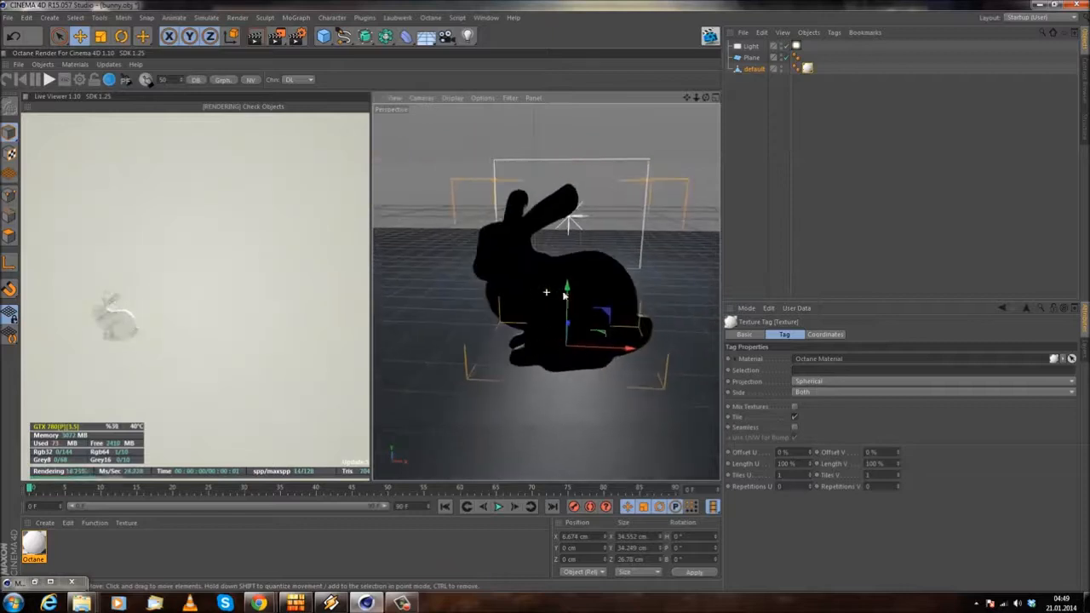
# Step: Add an Octane ObjectTag to the bunny and set its Mesh No to 1
pyautogui.rightClick(755, 69)
pyautogui.moveTo(835, 86)
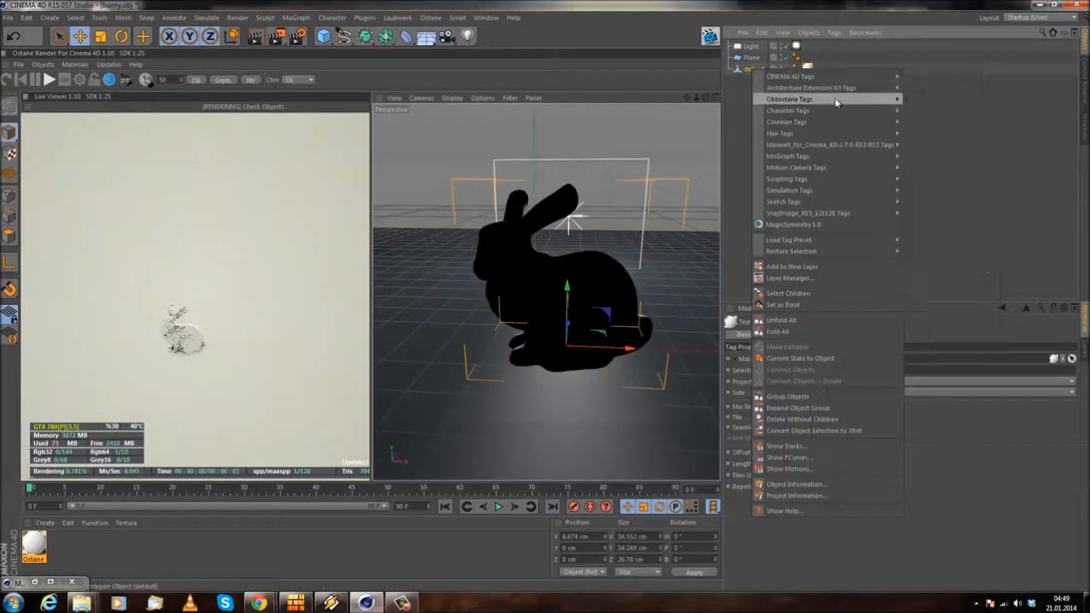
pyautogui.moveTo(877, 145)
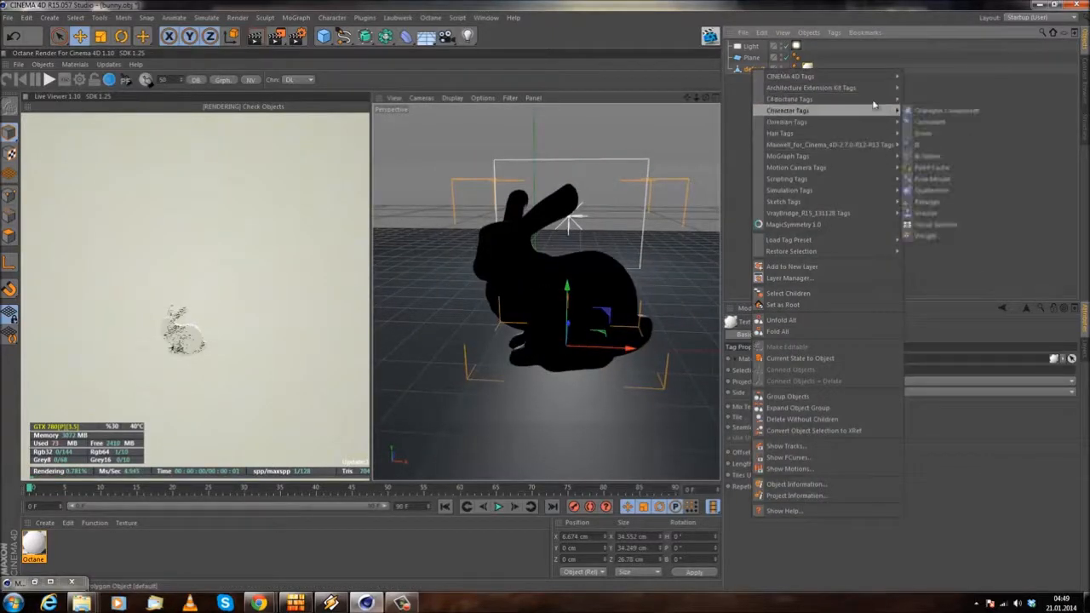
pyautogui.moveTo(872, 97)
pyautogui.click(937, 134)
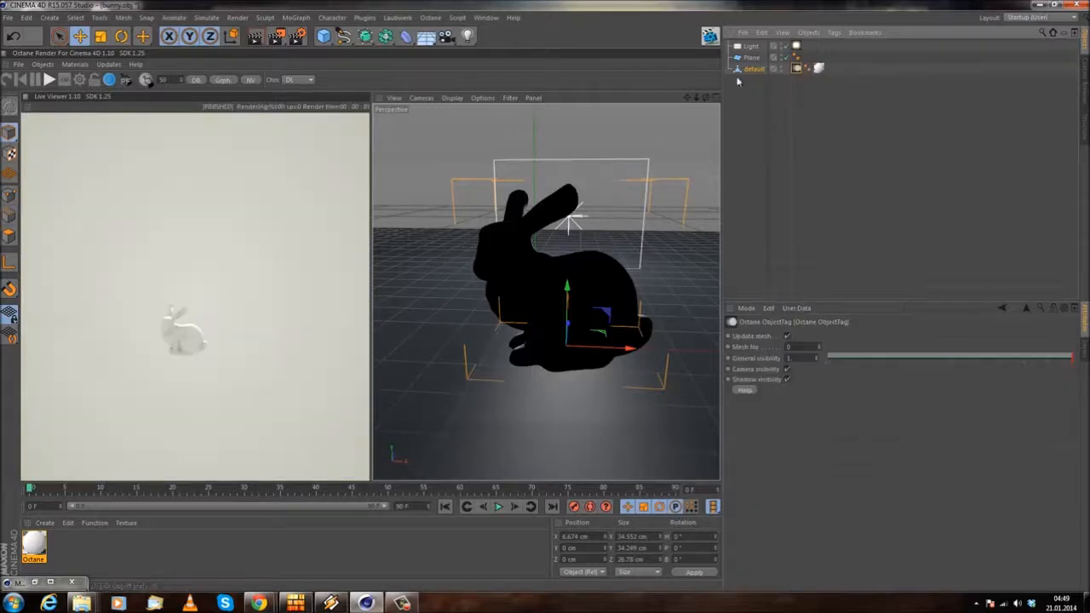
pyautogui.click(747, 348)
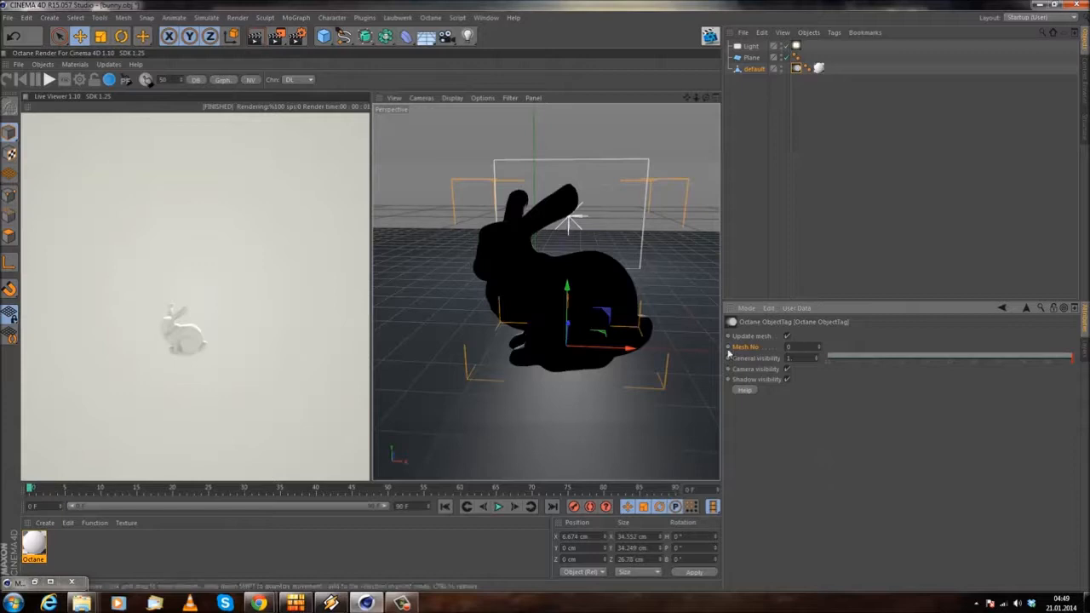
pyautogui.click(814, 349)
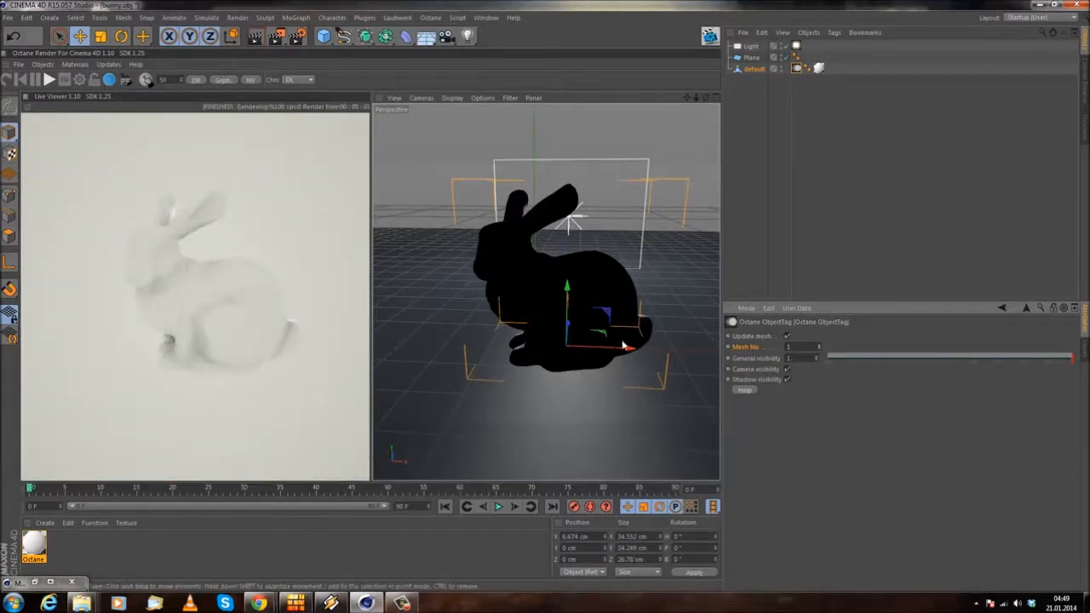
# Step: Shift the bunny back and forth along X, leaving it at about 11 cm
pyautogui.moveTo(628, 348); pyautogui.dragTo(445, 331)
pyautogui.keyDown('alt'); pyautogui.moveTo(487, 204); pyautogui.dragTo(509, 248, button='middle'); pyautogui.keyUp('alt')
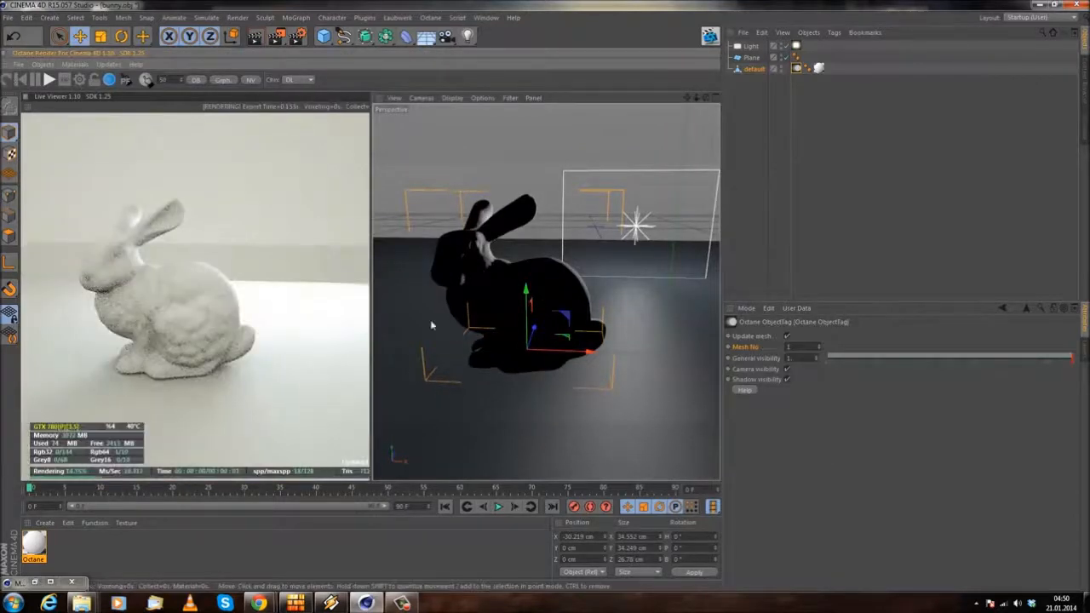
pyautogui.moveTo(703, 359); pyautogui.dragTo(556, 280)
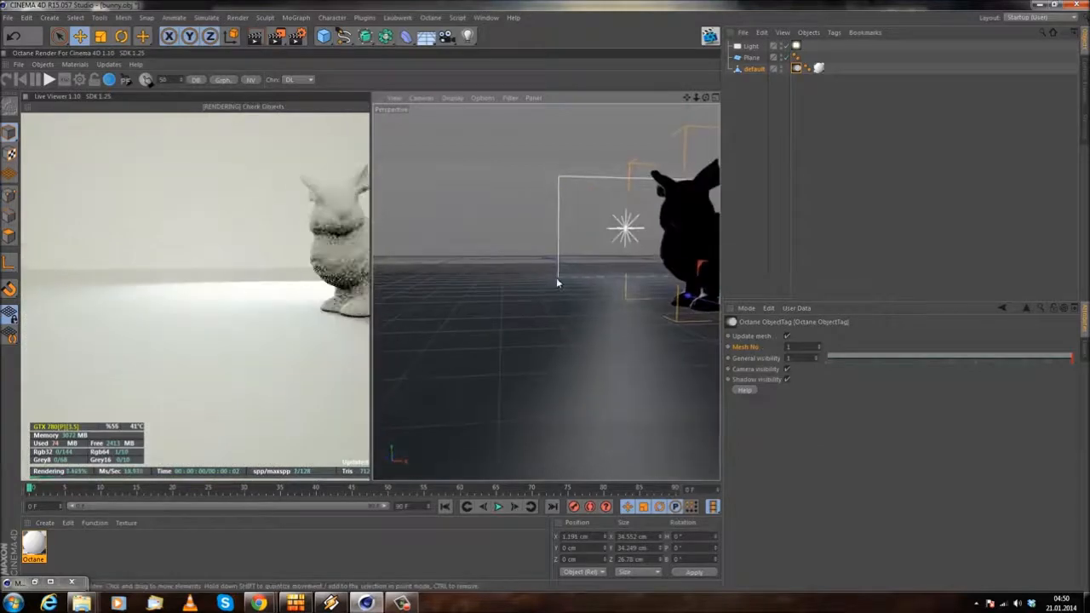
pyautogui.keyDown('alt'); pyautogui.moveTo(504, 331); pyautogui.dragTo(483, 342); pyautogui.keyUp('alt')
pyautogui.scroll(-2, 511, 311)
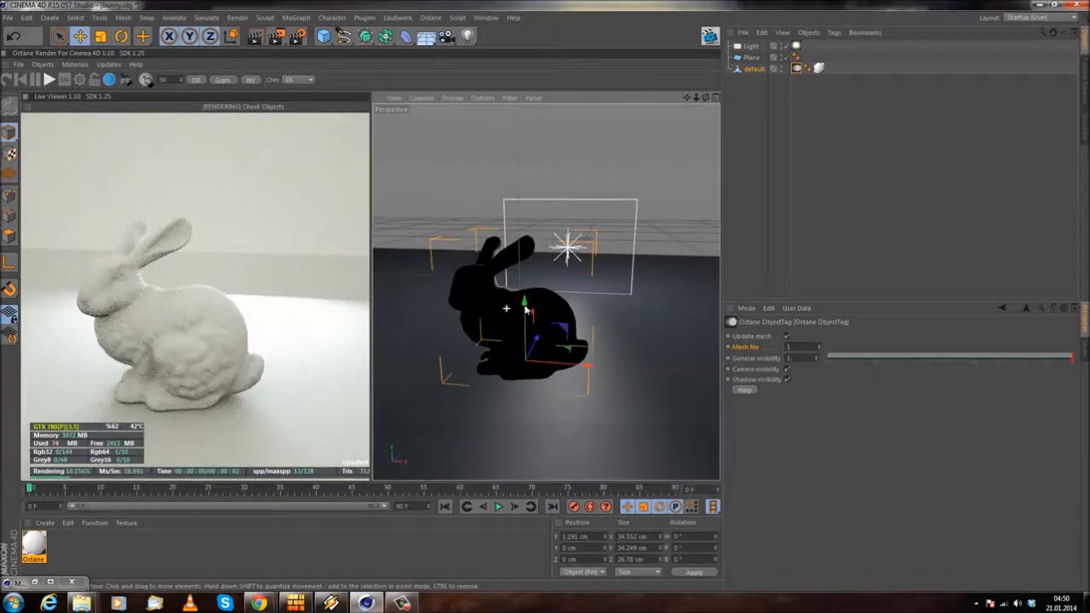
pyautogui.moveTo(581, 368); pyautogui.dragTo(615, 372)
pyautogui.keyDown('alt'); pyautogui.moveTo(540, 394); pyautogui.dragTo(603, 370); pyautogui.keyUp('alt')
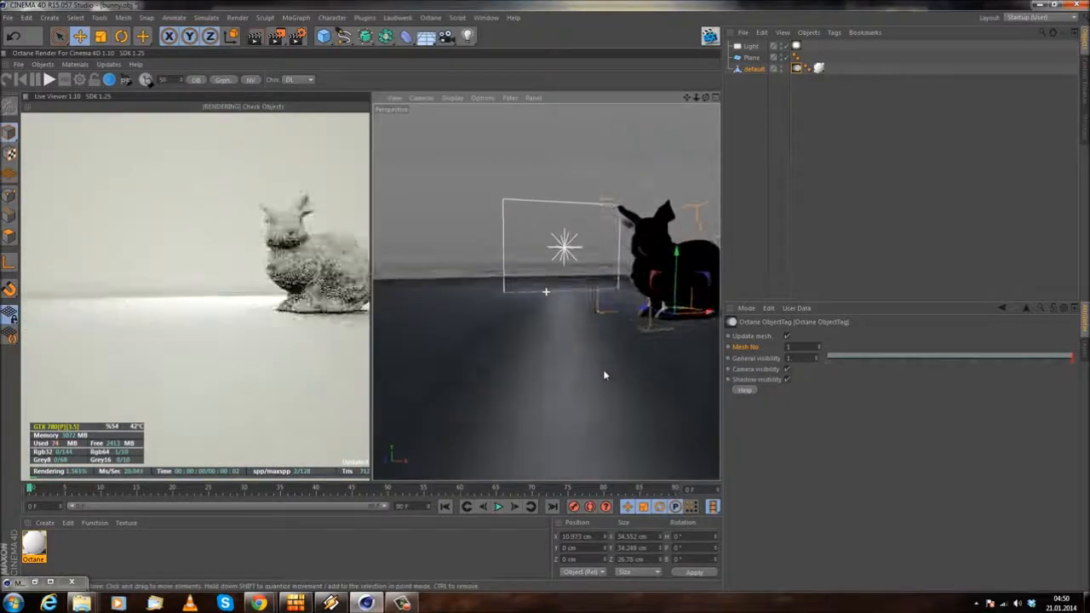
# Step: Open the light's Octane LightTag, try its opacity at 1 and return it to 0
pyautogui.click(796, 46)
pyautogui.keyDown('alt'); pyautogui.moveTo(483, 321); pyautogui.dragTo(516, 361); pyautogui.keyUp('alt')
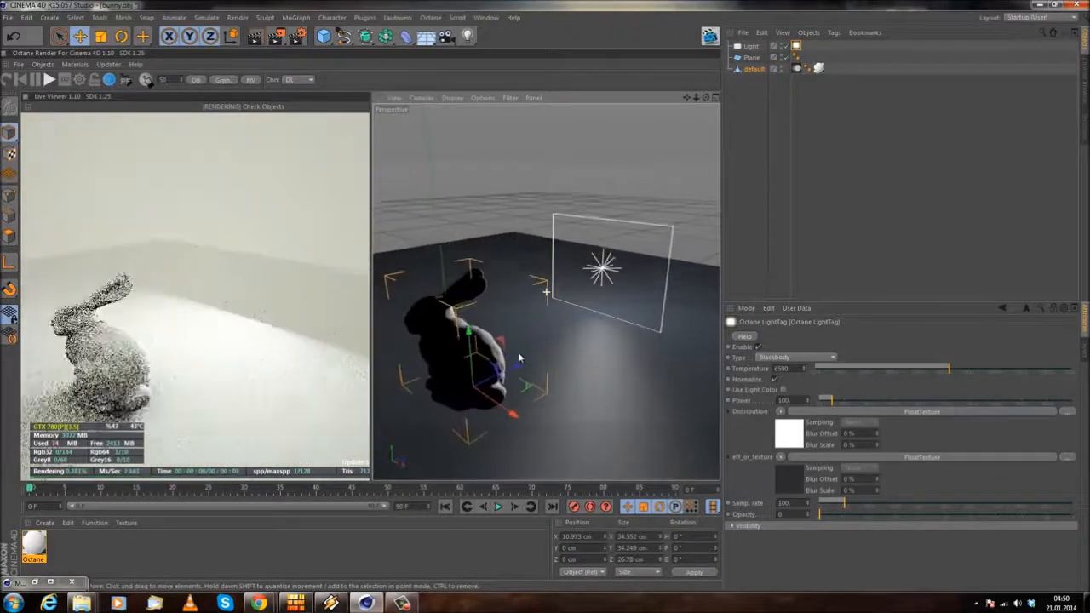
pyautogui.keyDown('alt'); pyautogui.moveTo(550, 292); pyautogui.dragTo(662, 228); pyautogui.keyUp('alt')
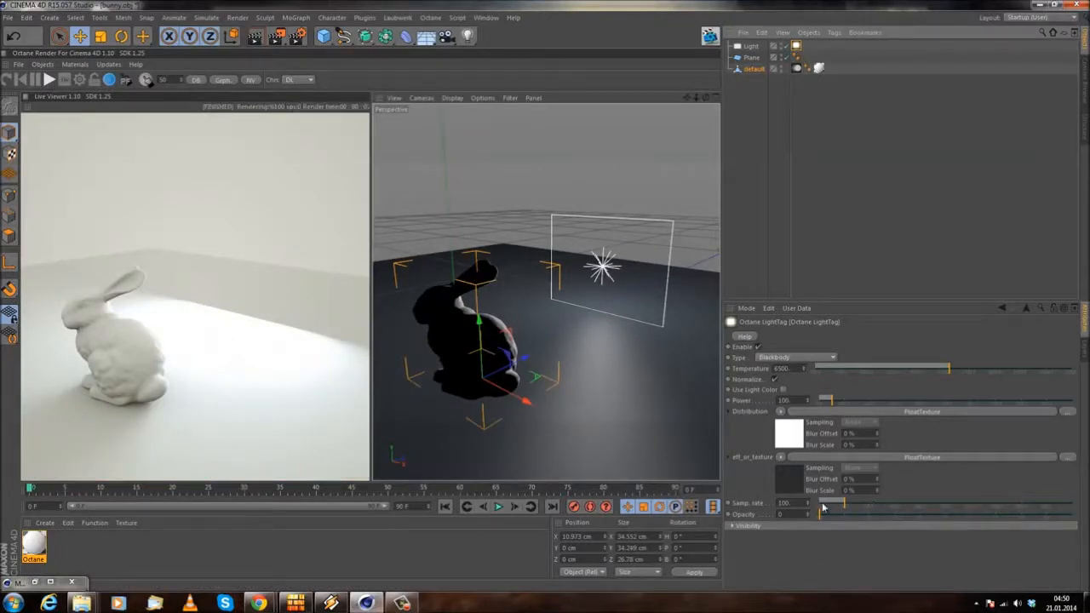
pyautogui.moveTo(823, 515); pyautogui.dragTo(1073, 514)
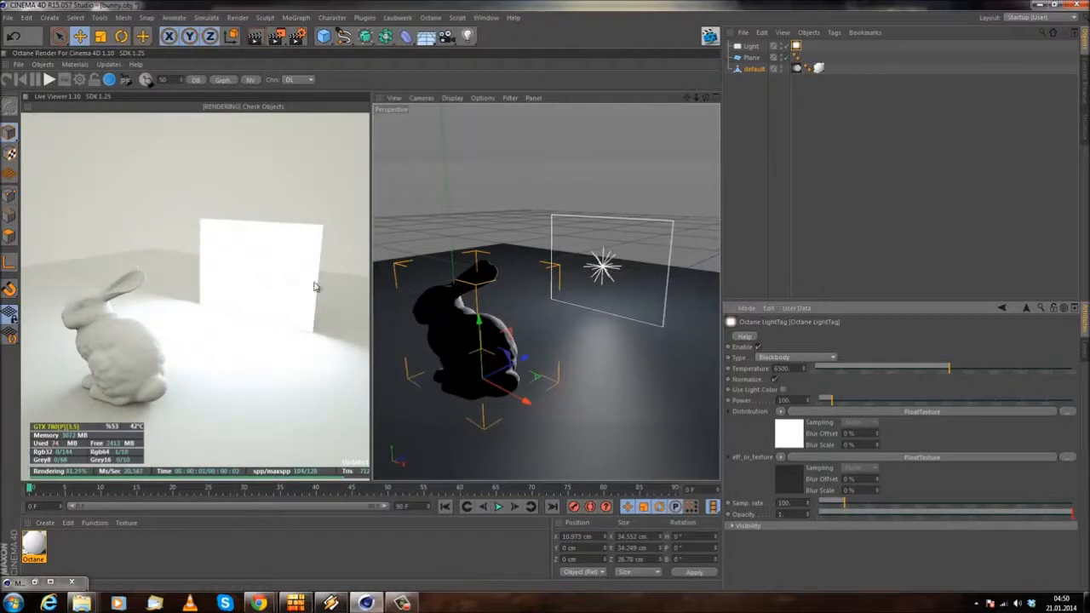
pyautogui.moveTo(835, 516); pyautogui.dragTo(820, 516)
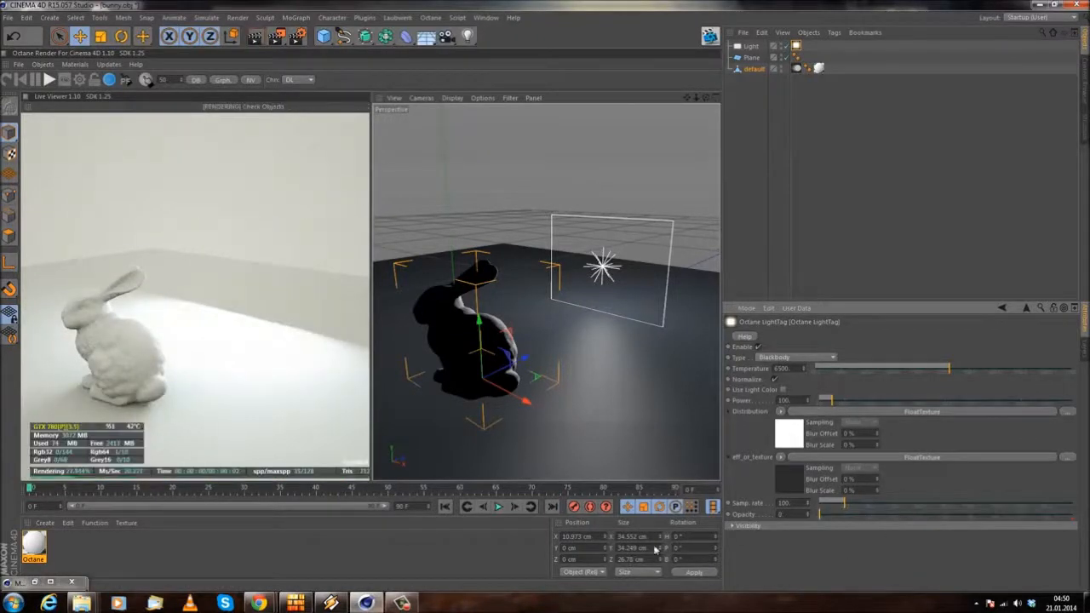
# Step: Try different blackbody temperatures on the light, including 2000 and 5500, to compare the tint around the bunny
pyautogui.moveTo(205, 320); pyautogui.dragTo(178, 327)
pyautogui.moveTo(187, 375); pyautogui.dragTo(260, 394)
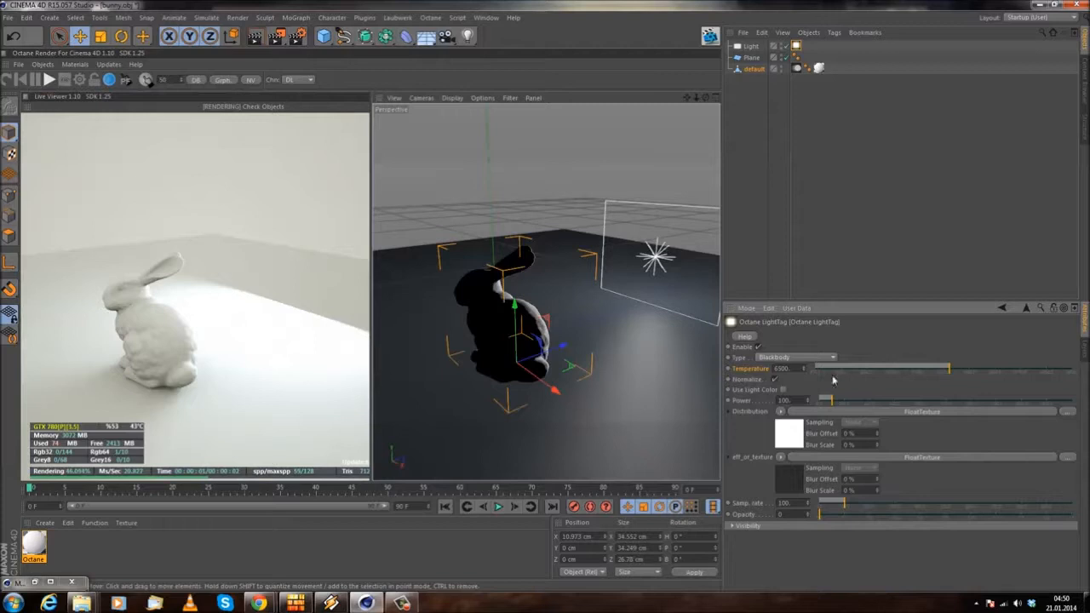
pyautogui.moveTo(946, 368); pyautogui.dragTo(816, 370)
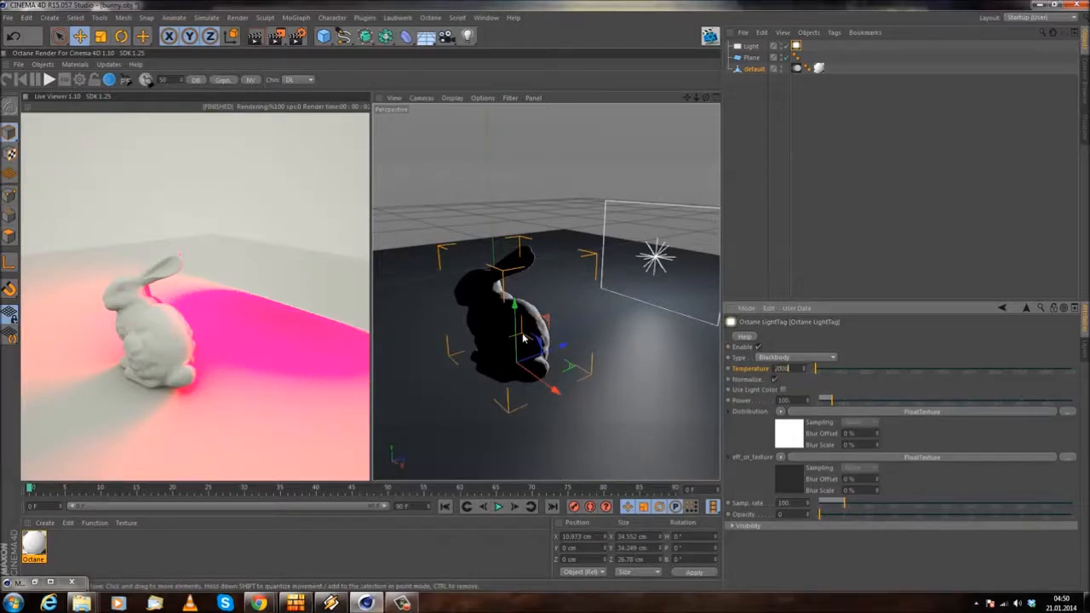
pyautogui.press('Return')
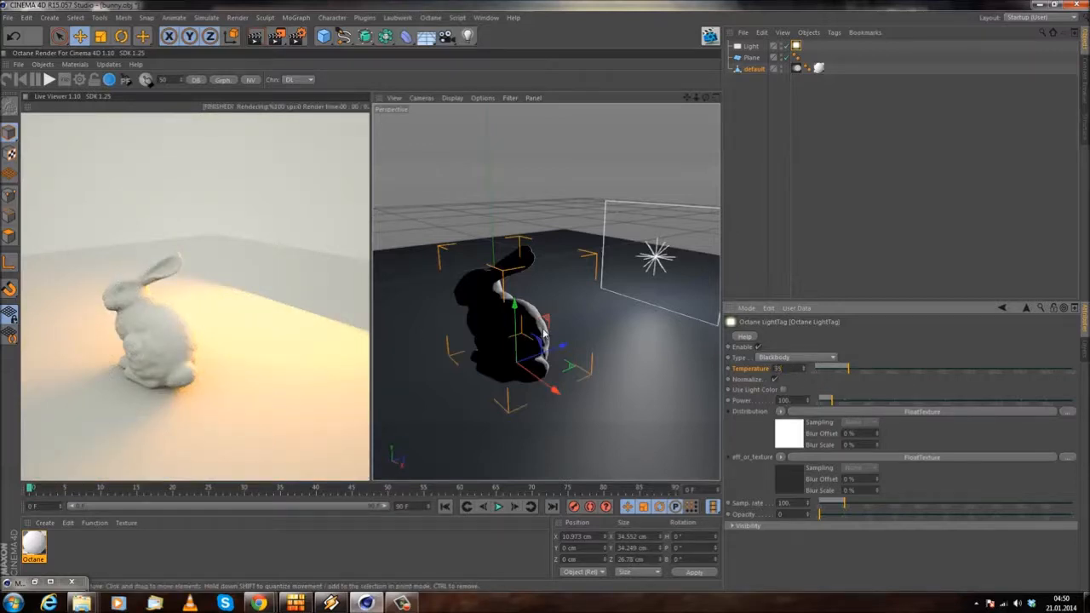
pyautogui.press('Return')
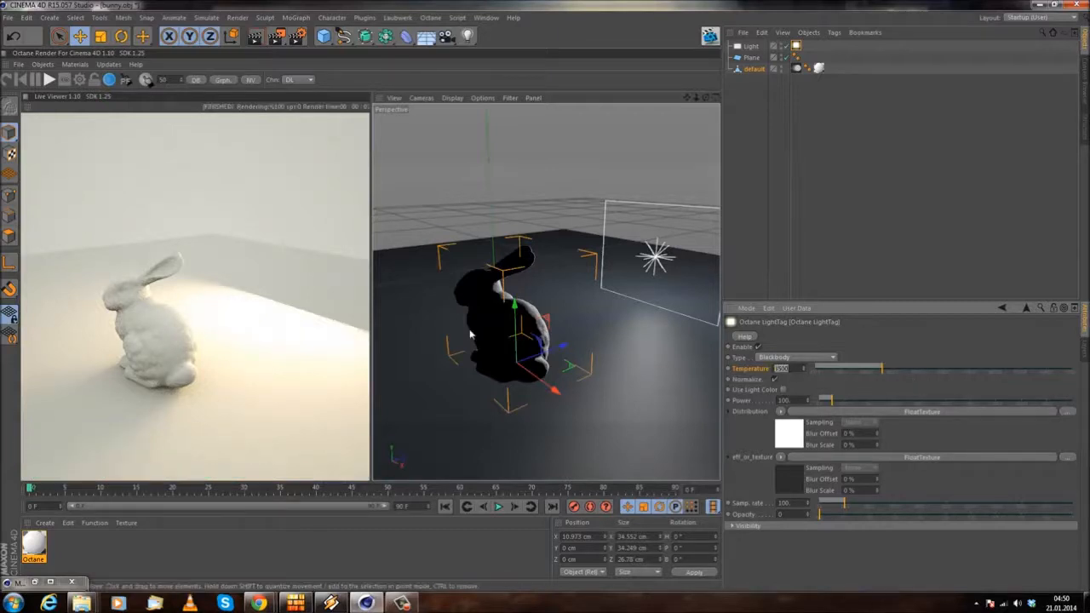
pyautogui.press('Return')
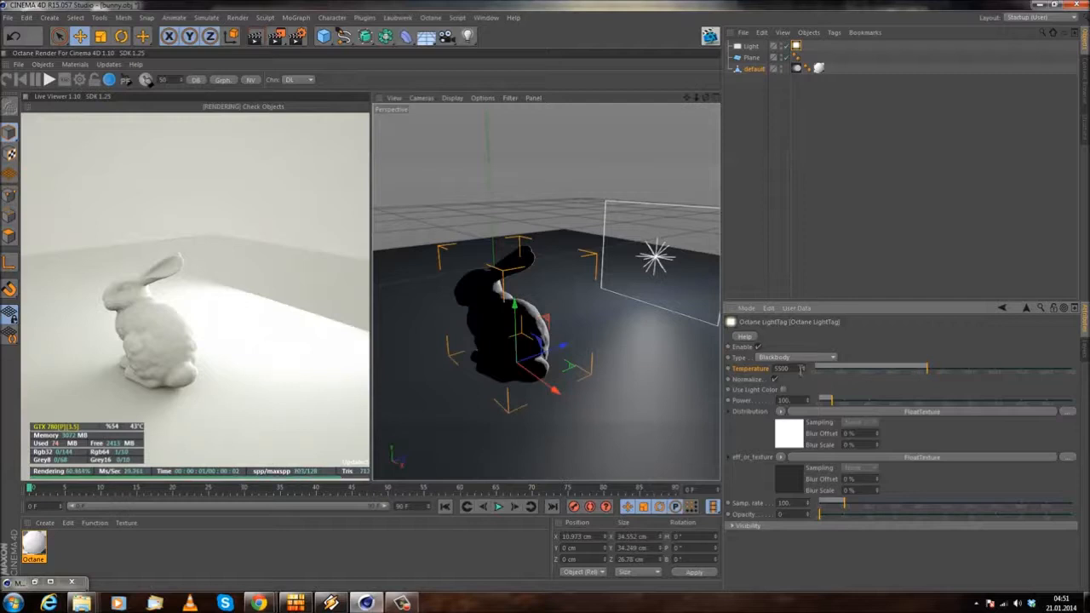
pyautogui.write('6000')
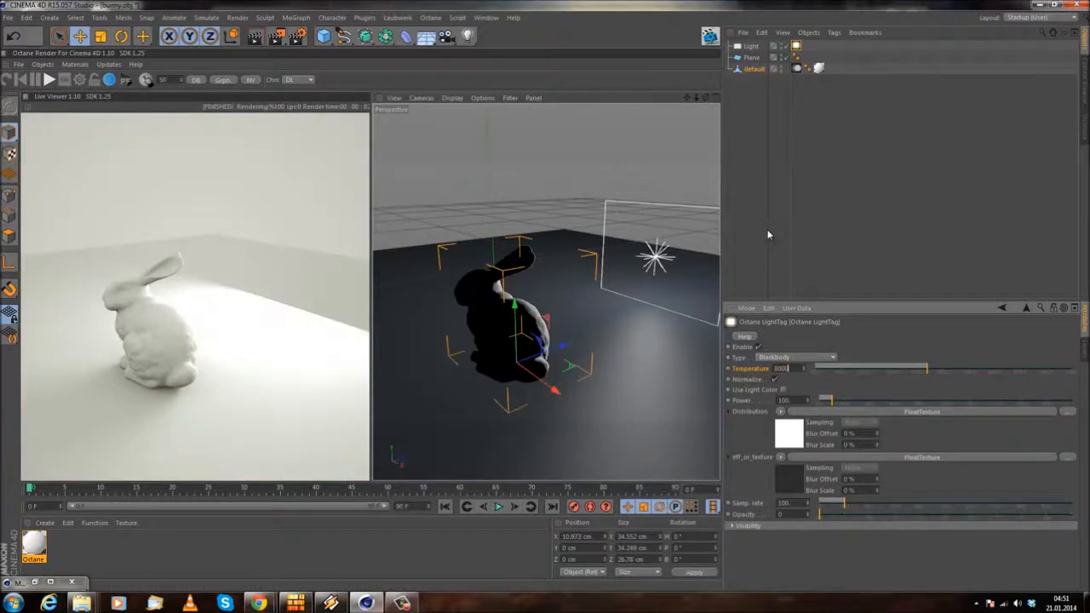
pyautogui.press('Return')
# Step: Try the light's blackbody temperature at 12000, reduce it and leave it at 5500
pyautogui.moveTo(982, 368); pyautogui.dragTo(1073, 369)
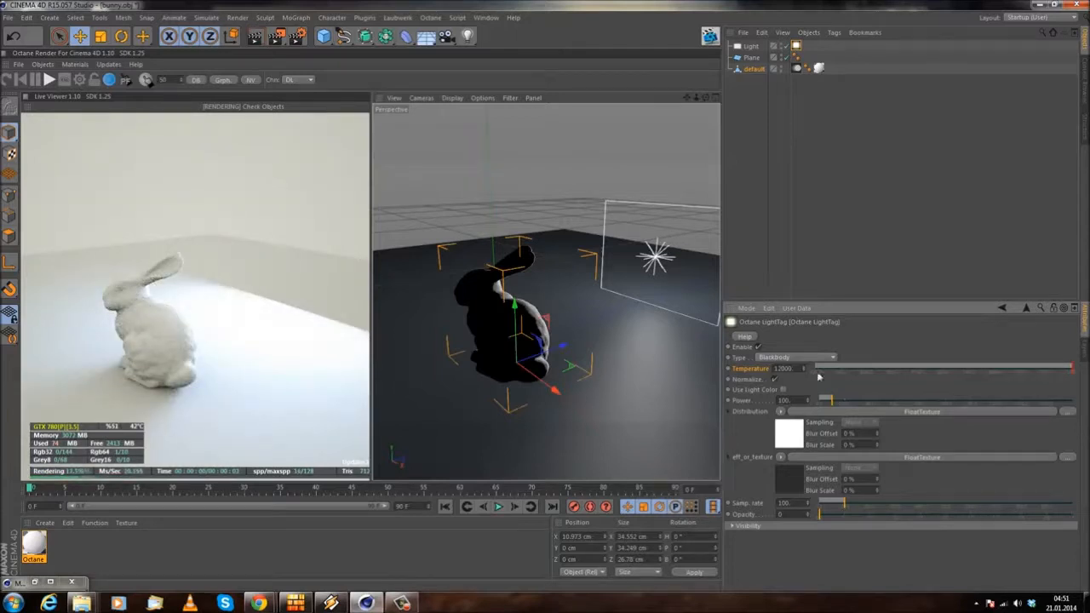
pyautogui.moveTo(1057, 370); pyautogui.dragTo(1005, 369)
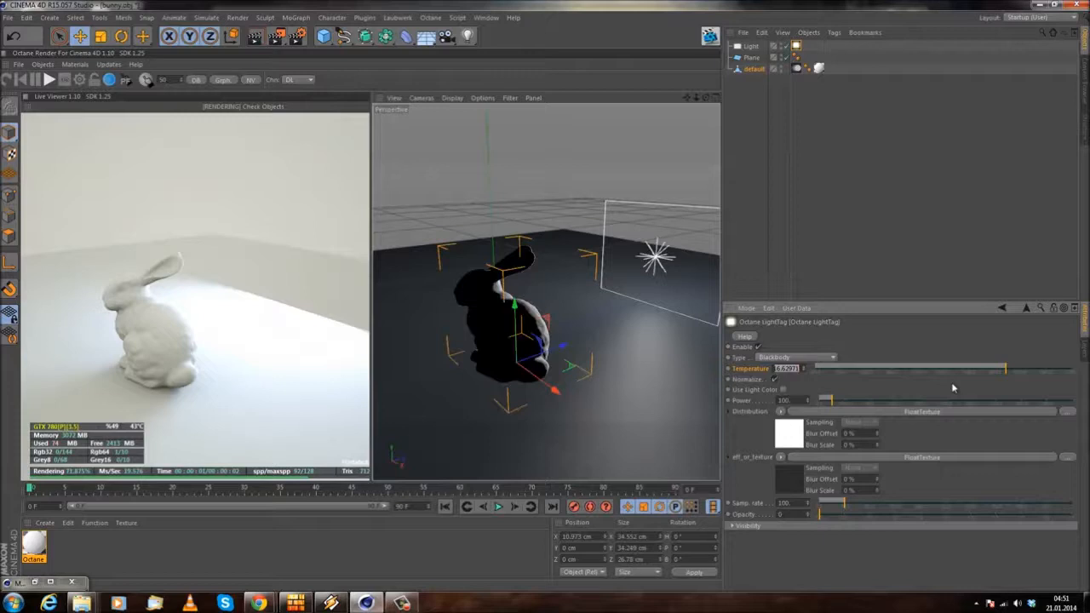
pyautogui.click(927, 369)
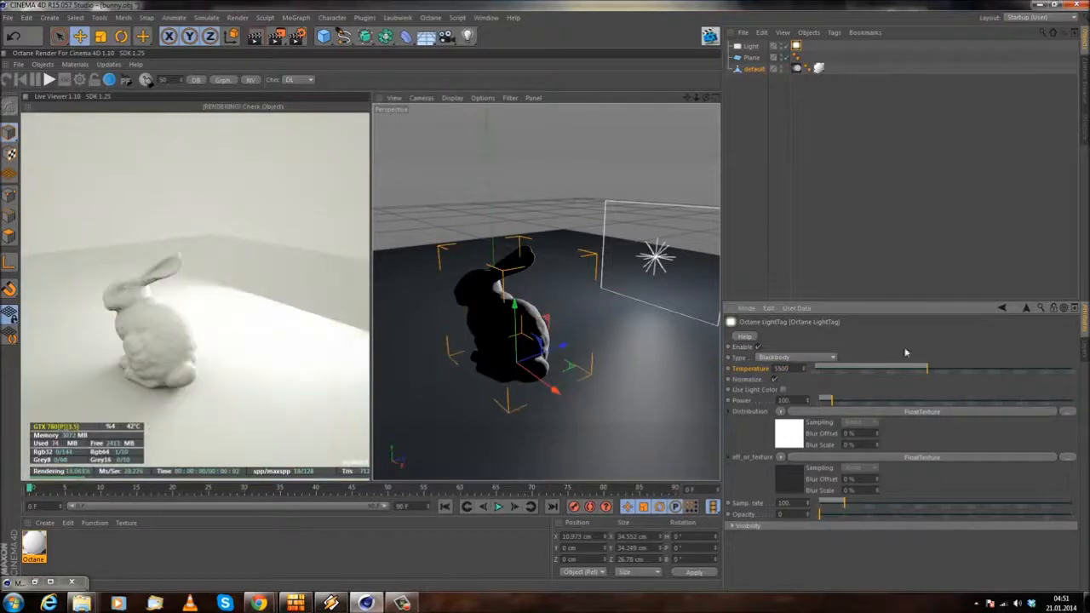
# Step: Vary the light's Power up and down to compare brightness, and set it to 50
pyautogui.moveTo(263, 350); pyautogui.dragTo(273, 339)
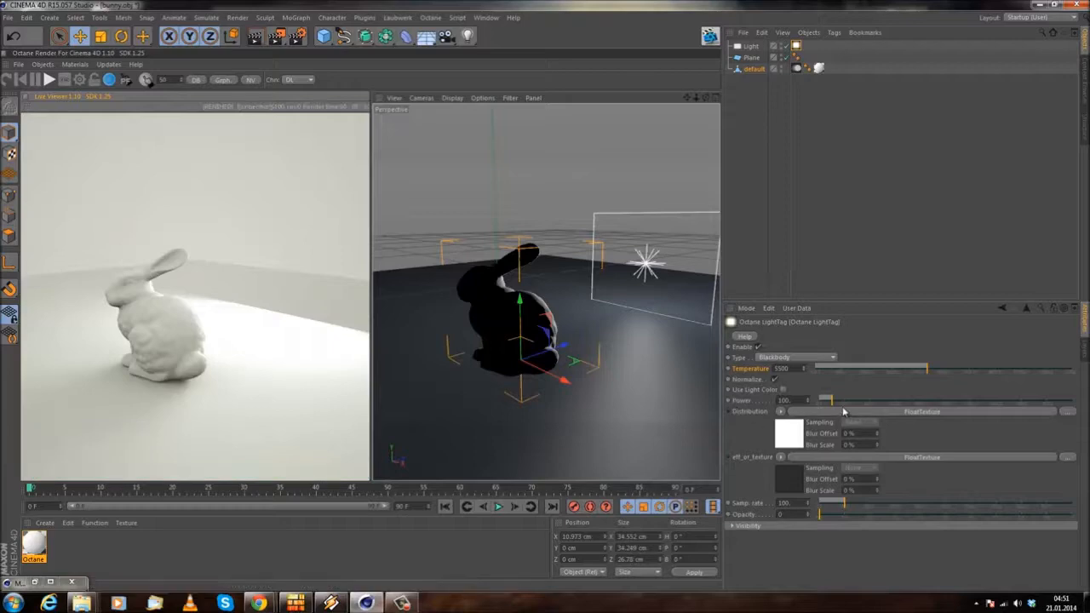
pyautogui.moveTo(831, 400); pyautogui.dragTo(910, 405)
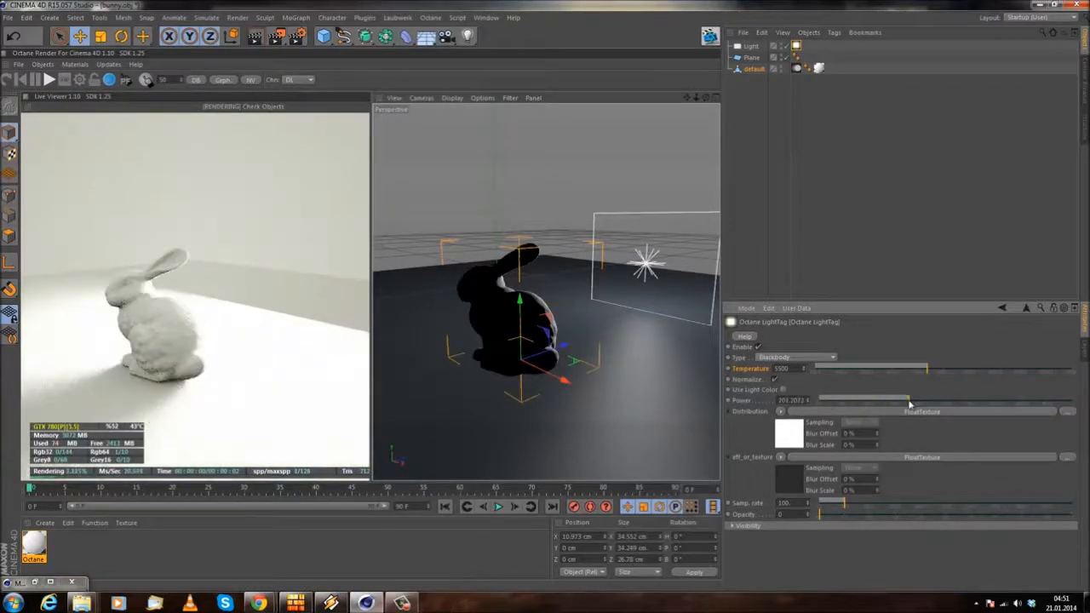
pyautogui.moveTo(986, 401); pyautogui.dragTo(810, 405)
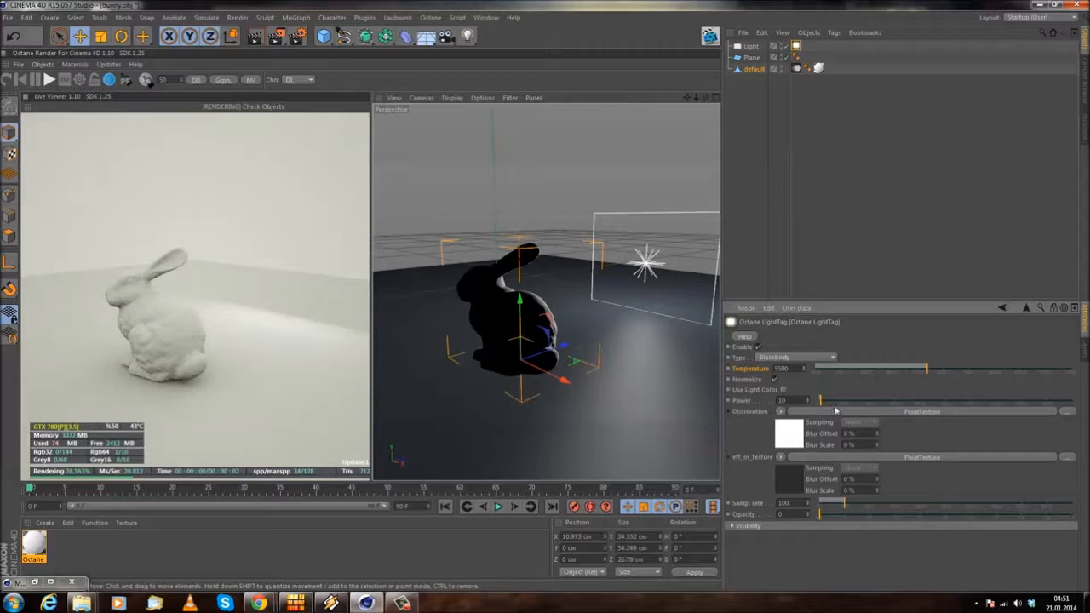
pyautogui.moveTo(789, 400); pyautogui.dragTo(650, 390)
pyautogui.write('50')
pyautogui.press('Return')
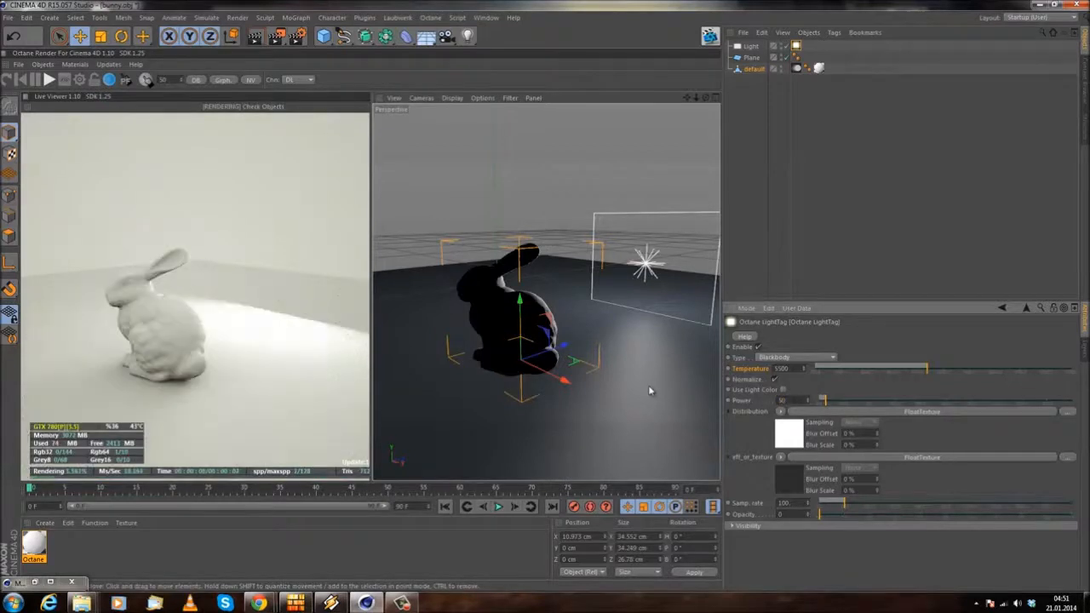
pyautogui.keyDown('alt'); pyautogui.moveTo(504, 236); pyautogui.dragTo(515, 278); pyautogui.keyUp('alt')
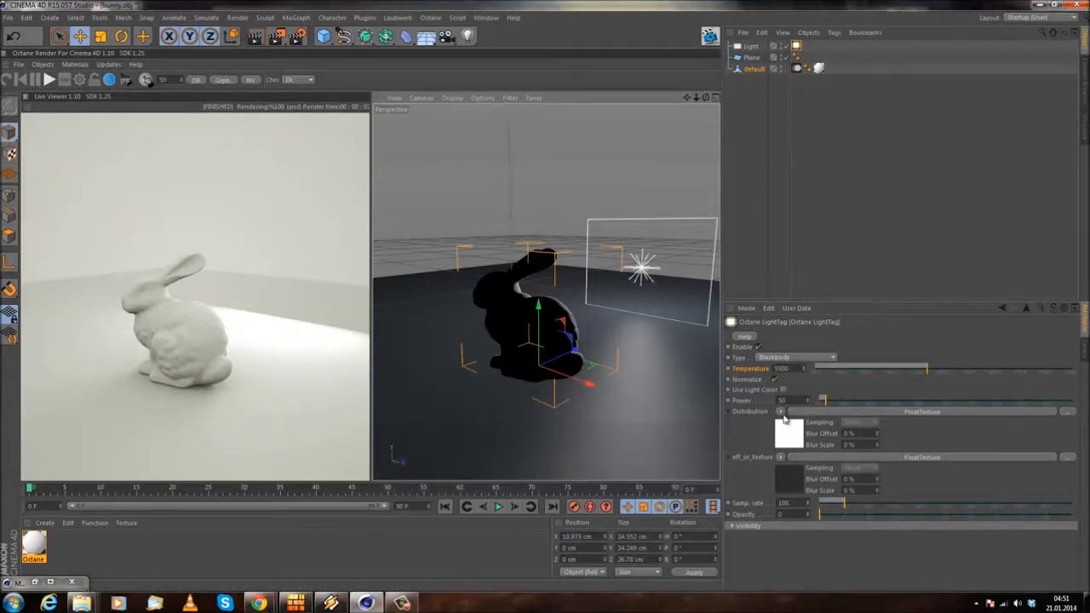
pyautogui.click(781, 412)
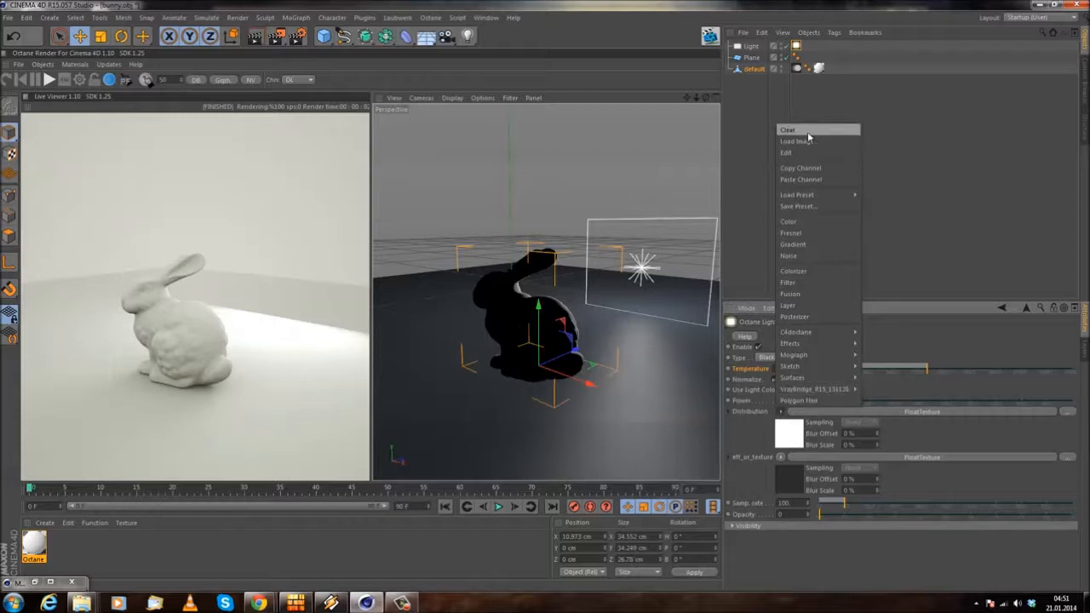
pyautogui.moveTo(818, 332)
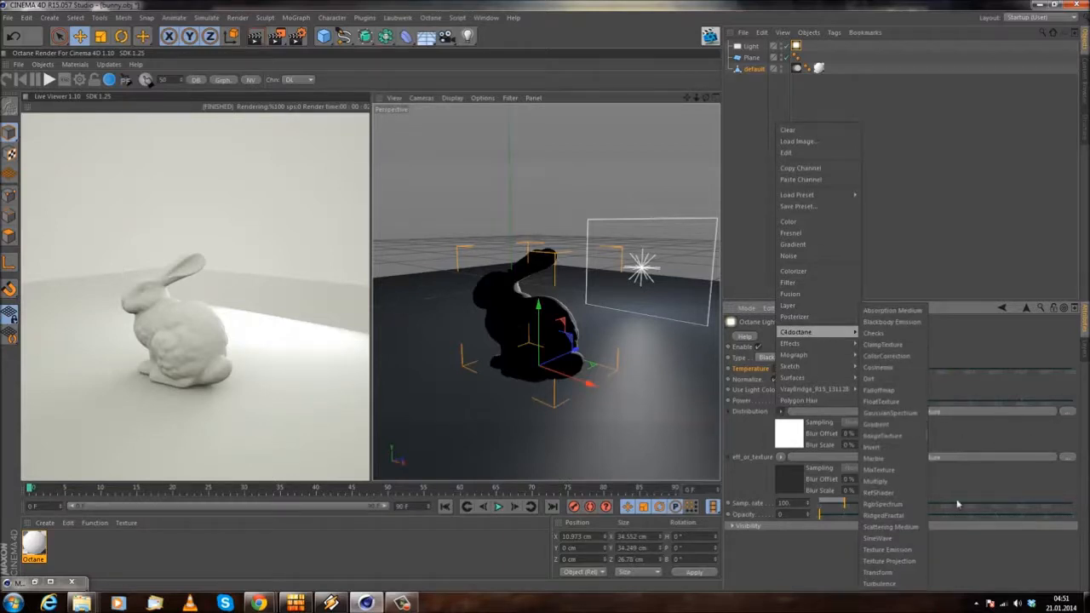
pyautogui.click(767, 454)
# Step: Expand the light tag's Visibility settings and toggle Camera visibility and Shadow visibility, keeping both enabled
pyautogui.keyDown('alt'); pyautogui.moveTo(416, 310); pyautogui.dragTo(562, 392); pyautogui.keyUp('alt')
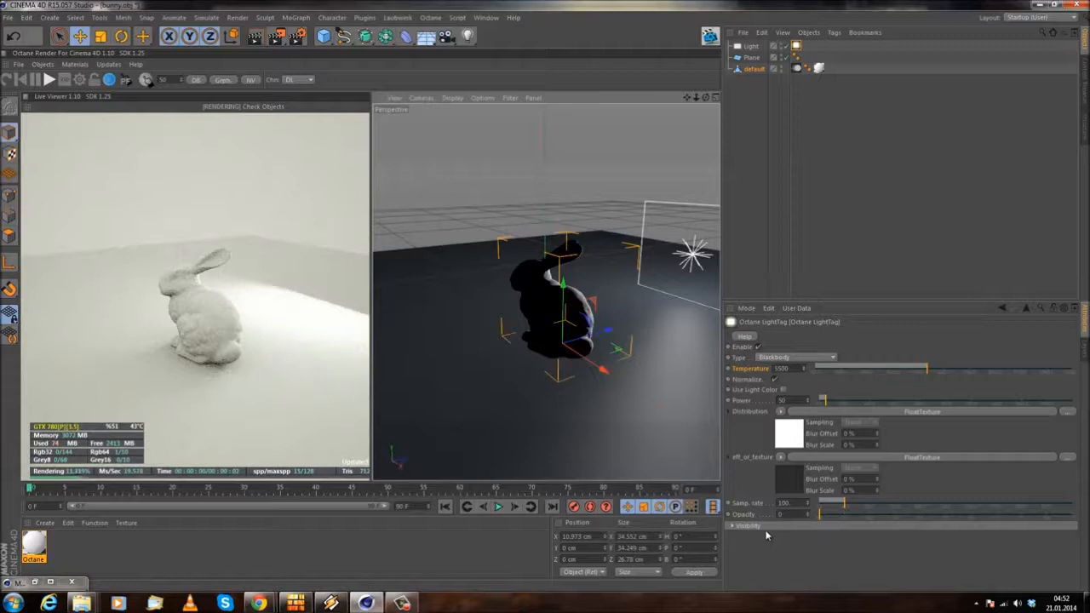
pyautogui.click(771, 527)
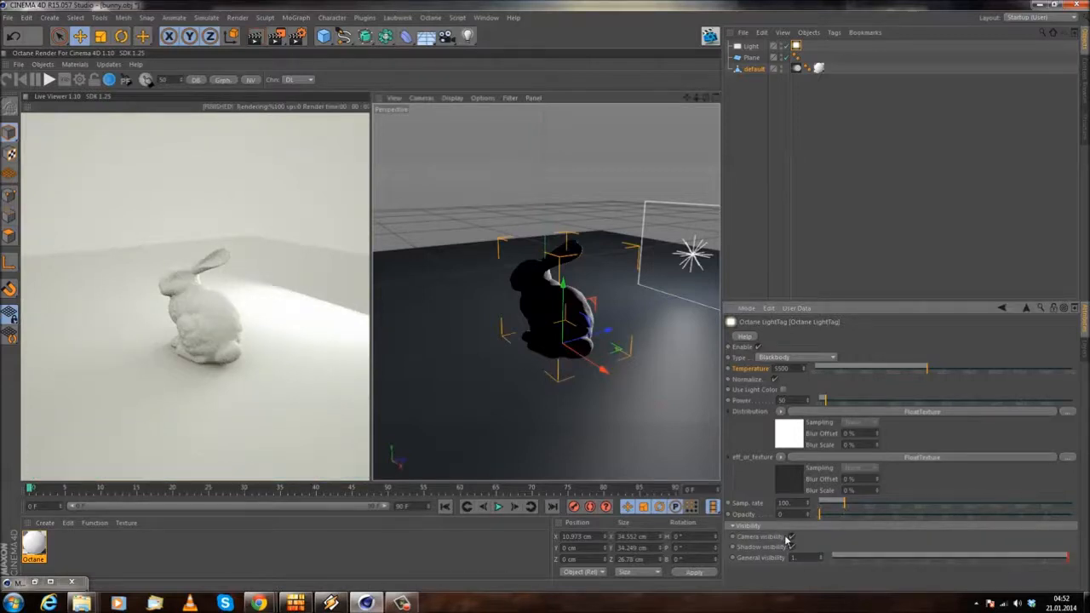
pyautogui.click(792, 537)
pyautogui.keyDown('alt'); pyautogui.moveTo(606, 368); pyautogui.dragTo(514, 404); pyautogui.keyUp('alt')
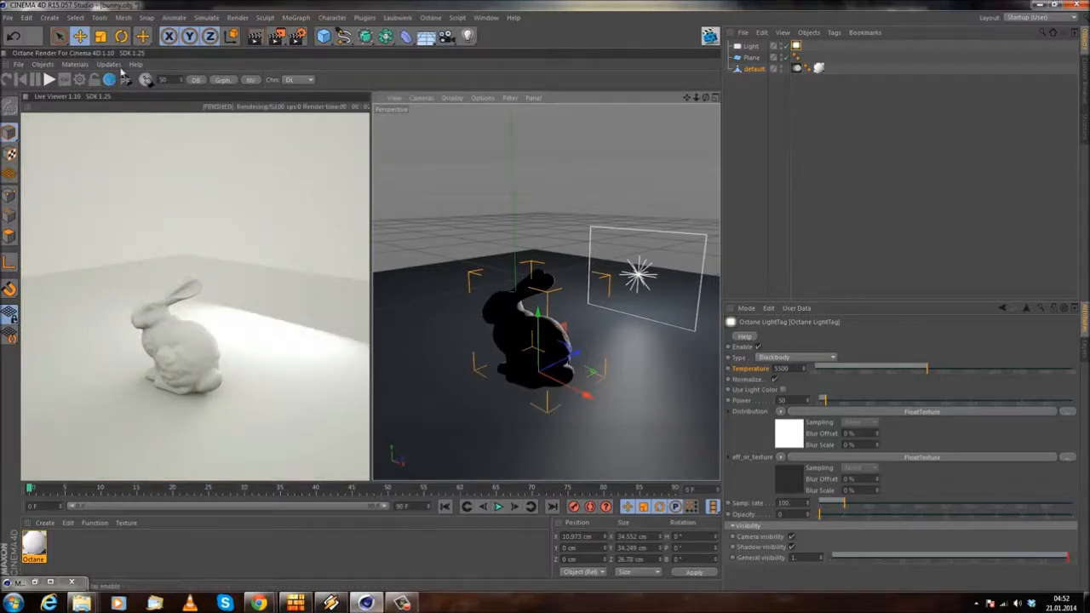
pyautogui.click(792, 537)
pyautogui.click(791, 537)
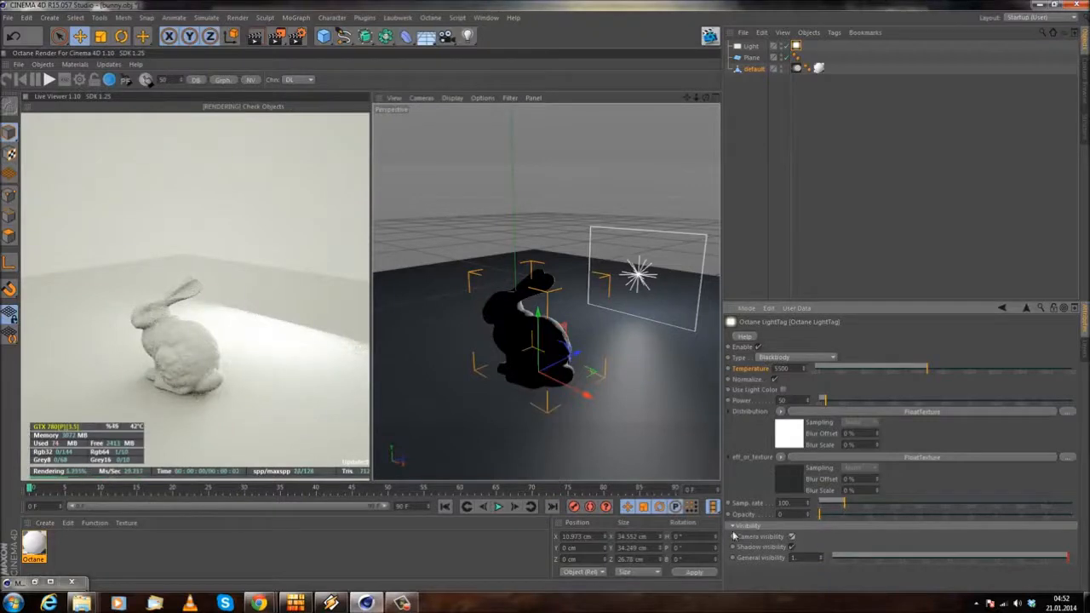
pyautogui.click(792, 549)
# Step: Try a Compositing tag on the bunny, remove it, and return to the light tag's Shadow visibility option
pyautogui.rightClick(758, 72)
pyautogui.moveTo(810, 75)
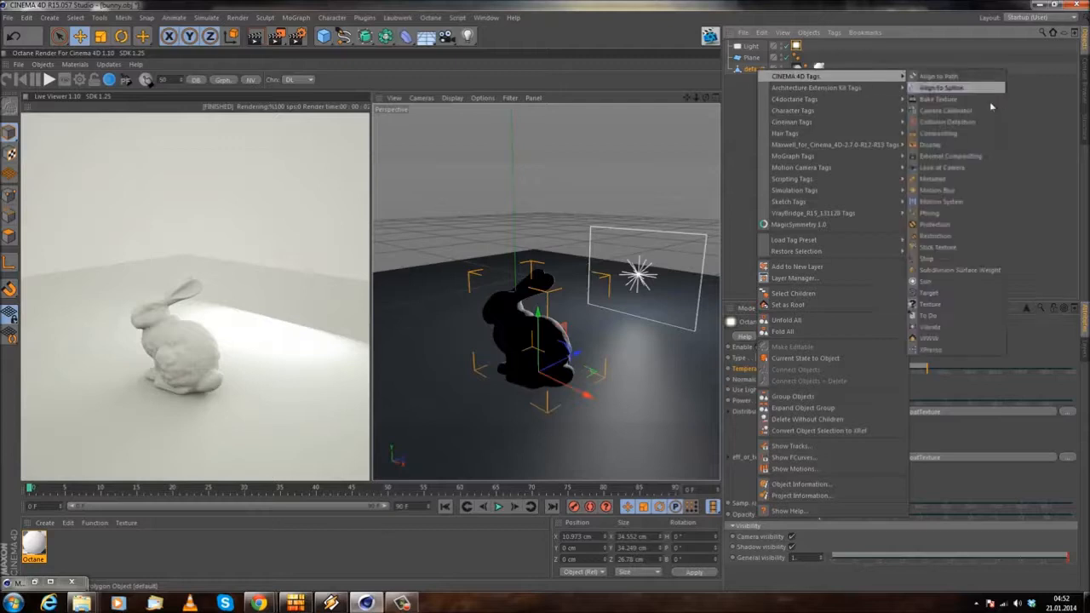
pyautogui.click(954, 134)
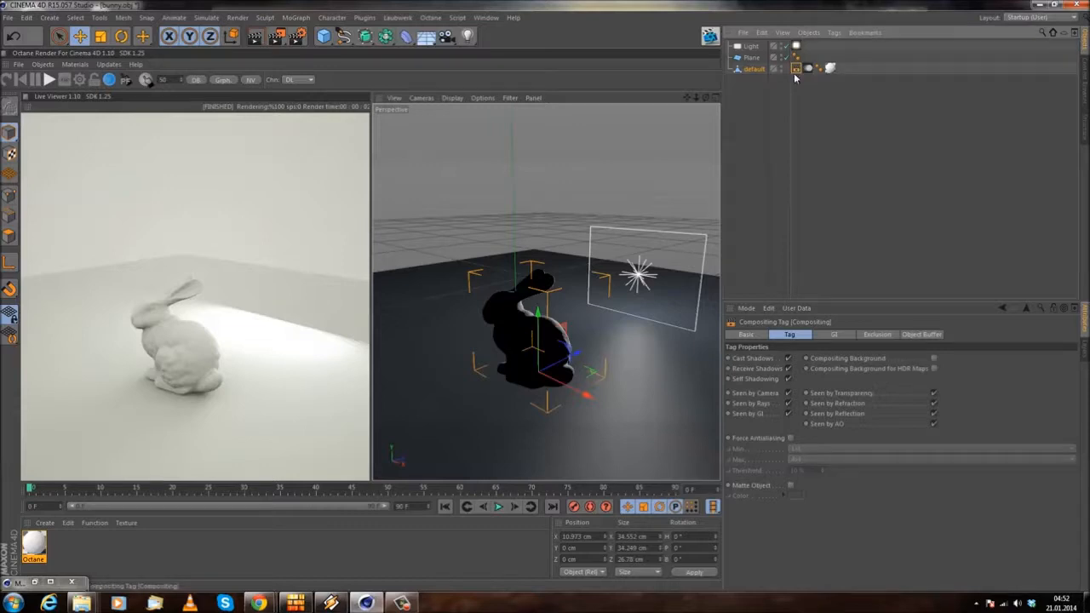
pyautogui.click(796, 47)
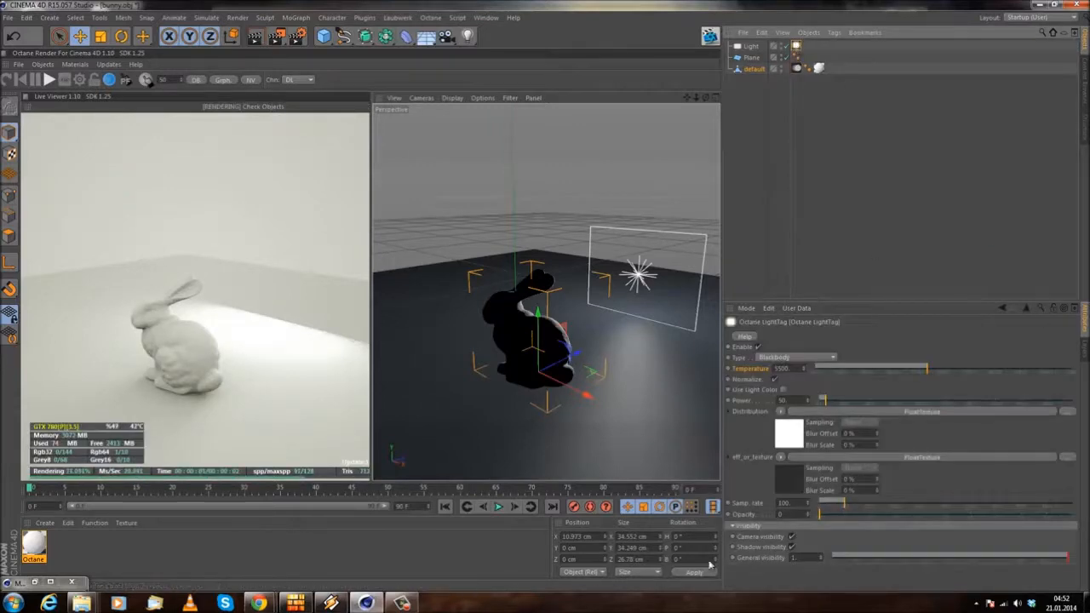
pyautogui.click(791, 547)
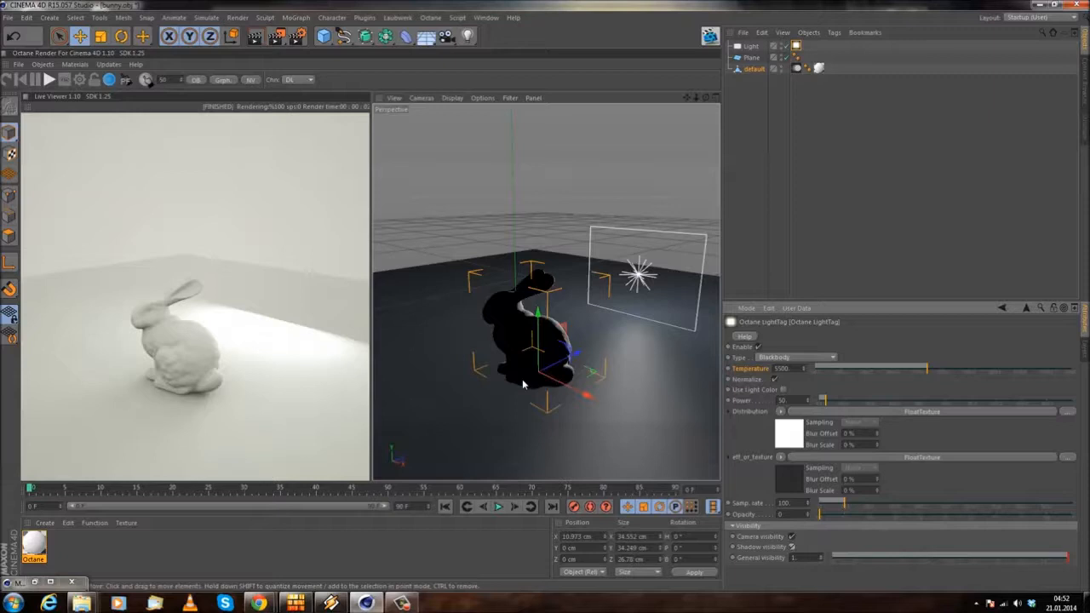
# Step: Create a second Octane Material and open it for editing
pyautogui.keyDown('alt'); pyautogui.moveTo(497, 359); pyautogui.dragTo(505, 347); pyautogui.keyUp('alt')
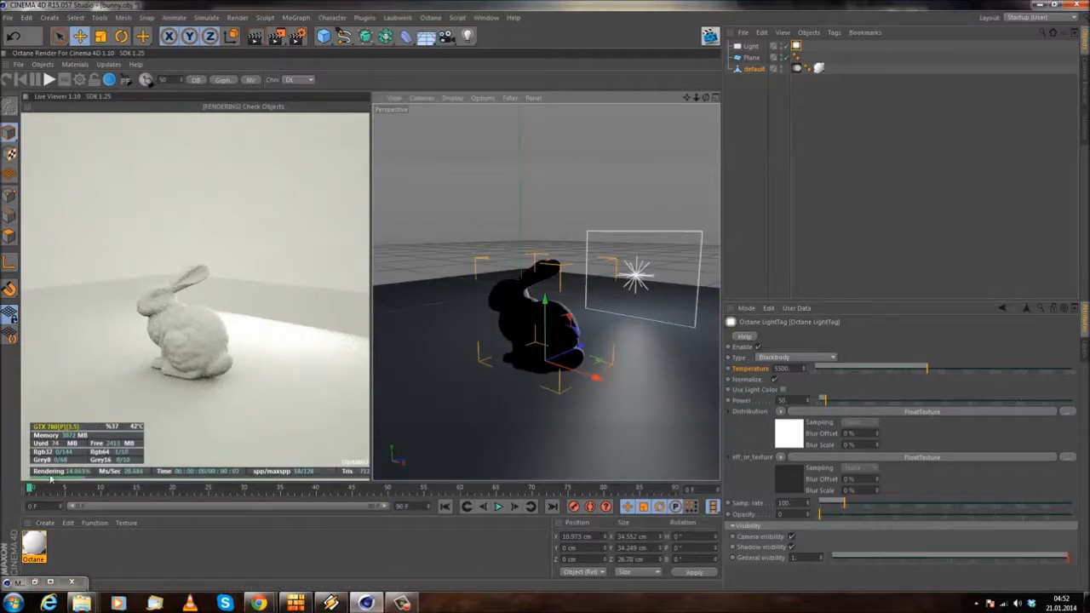
pyautogui.click(46, 524)
pyautogui.moveTo(76, 449)
pyautogui.moveTo(183, 403)
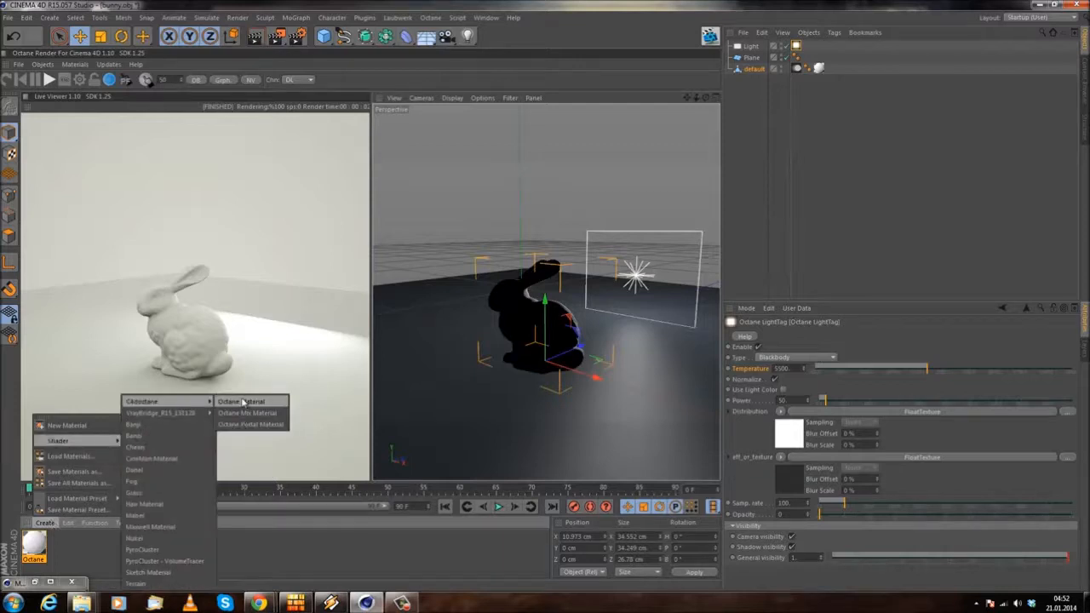
pyautogui.click(245, 403)
pyautogui.doubleClick(34, 545)
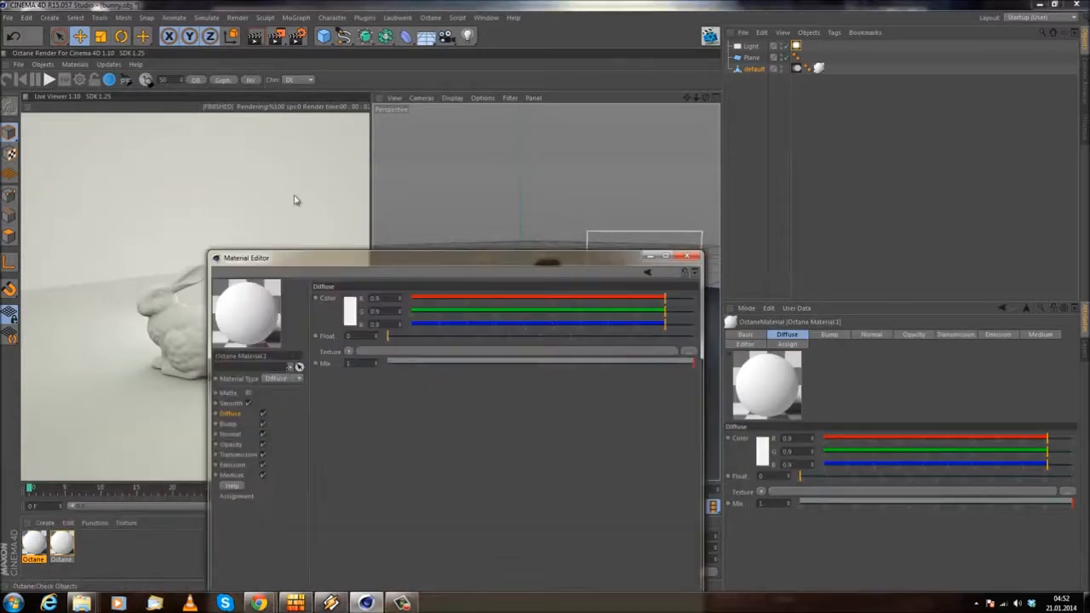
# Step: Set the new material's diffuse color to black and its type to Glossy, and close the Material Editor
pyautogui.click(345, 316)
pyautogui.moveTo(305, 330); pyautogui.dragTo(257, 339)
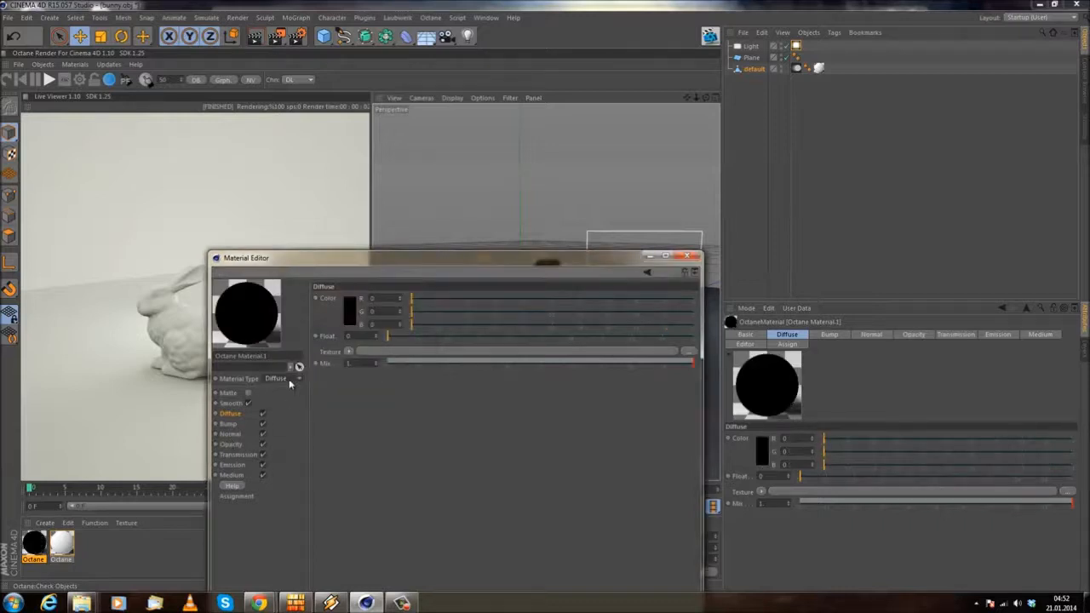
pyautogui.click(288, 402)
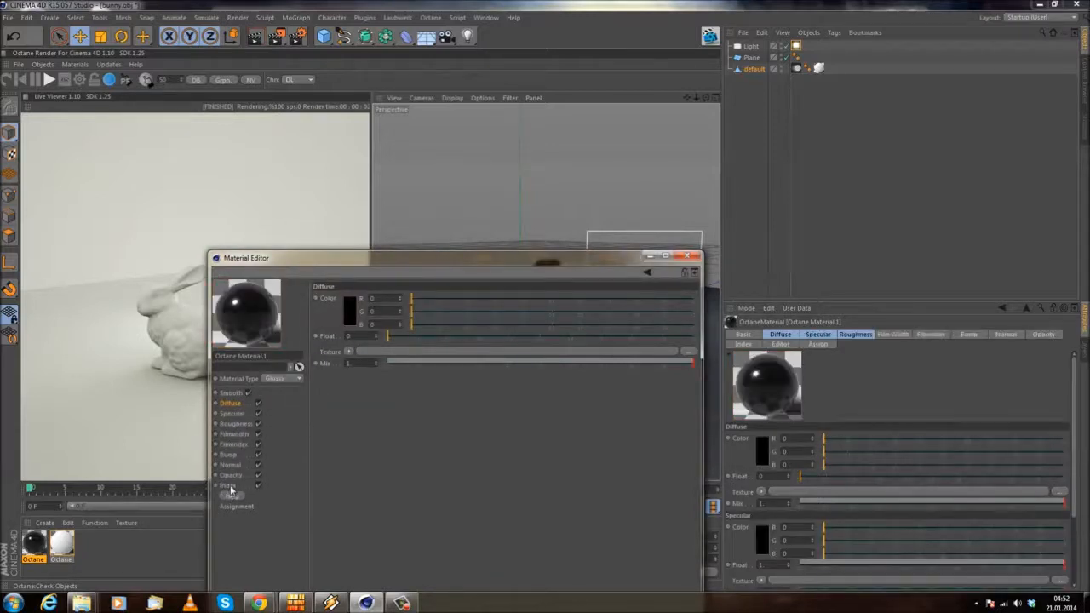
pyautogui.click(687, 255)
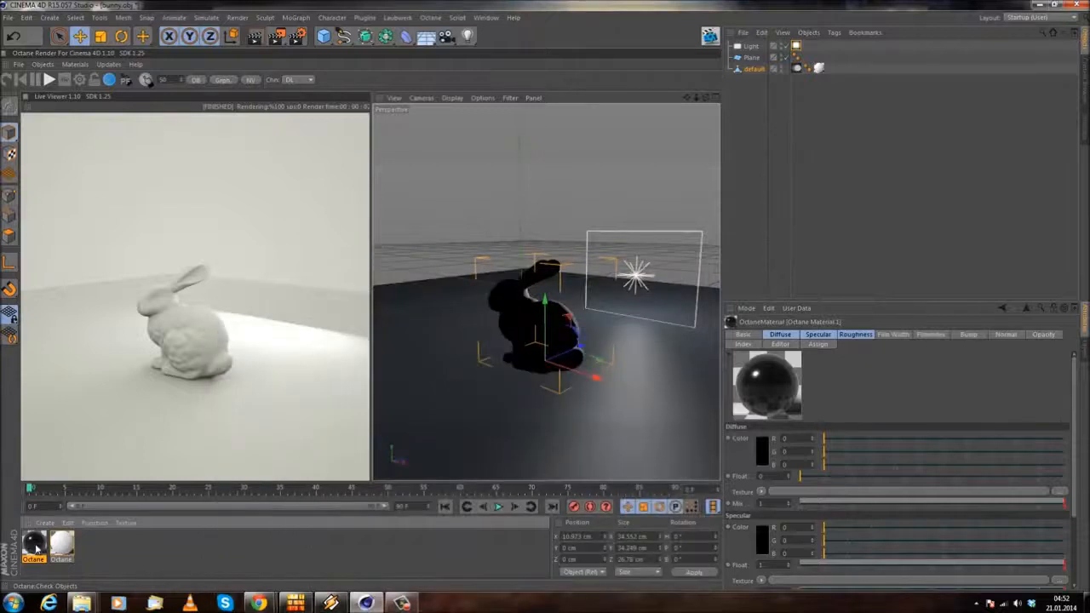
# Step: Assign the black glossy material to the plane and give the plane an Octane ObjectTag with Mesh No 2
pyautogui.moveTo(750, 62); pyautogui.dragTo(751, 60)
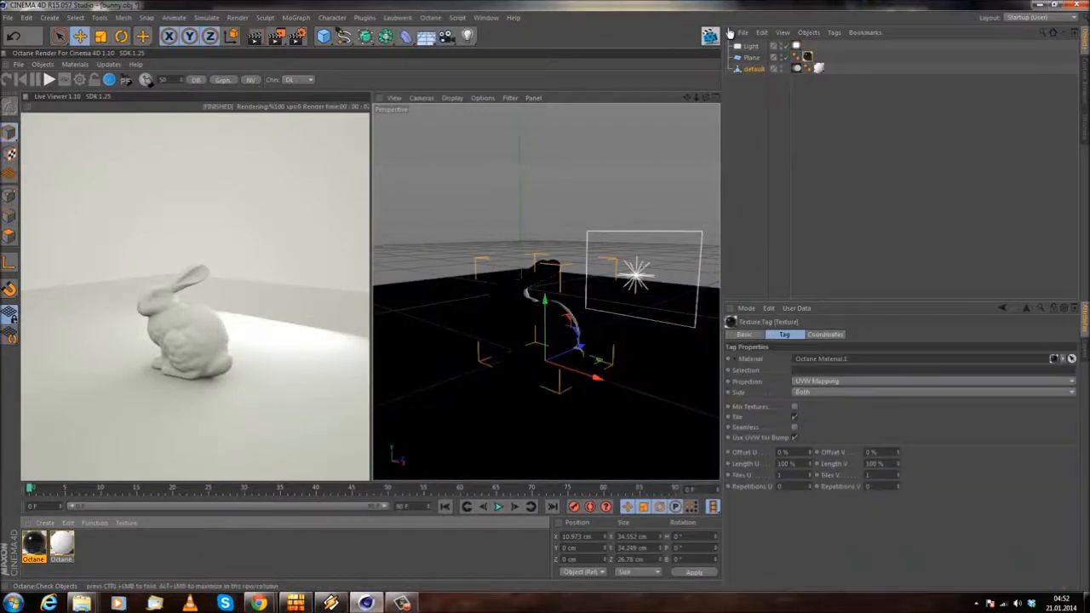
pyautogui.rightClick(751, 62)
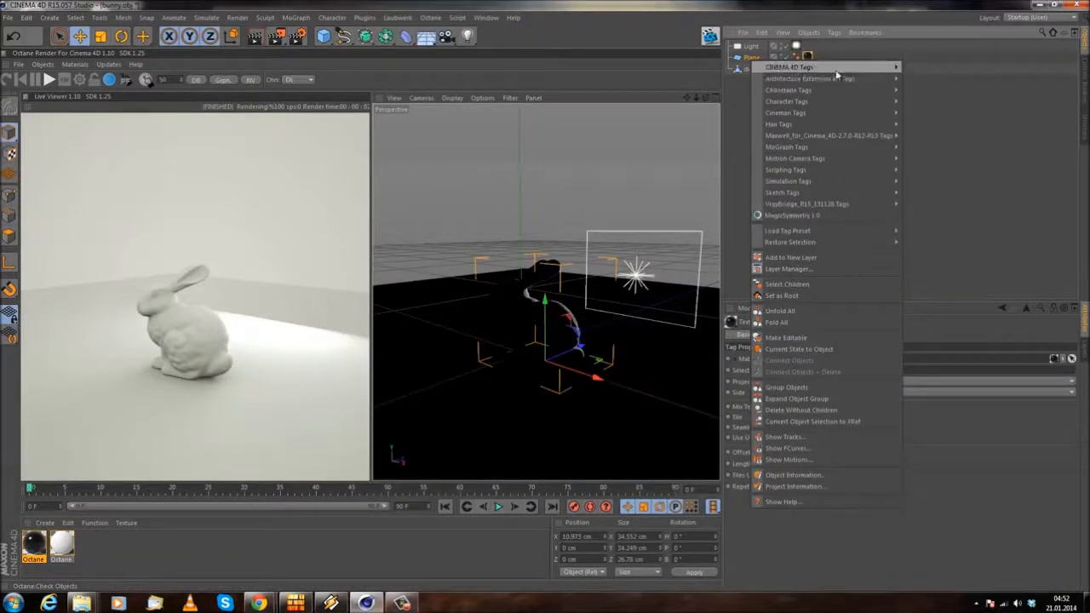
pyautogui.moveTo(848, 88)
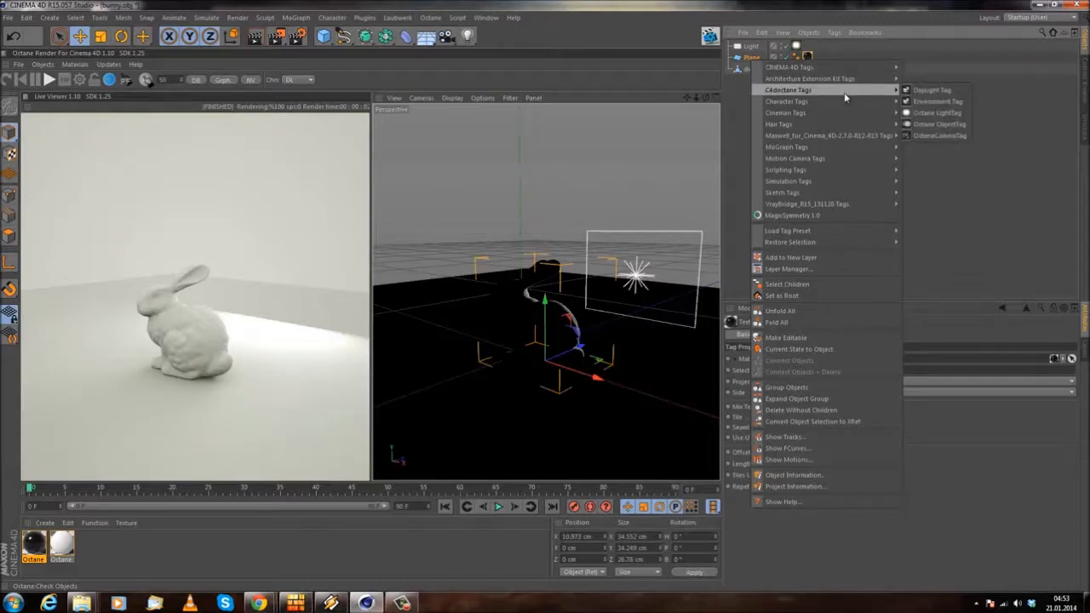
pyautogui.click(953, 124)
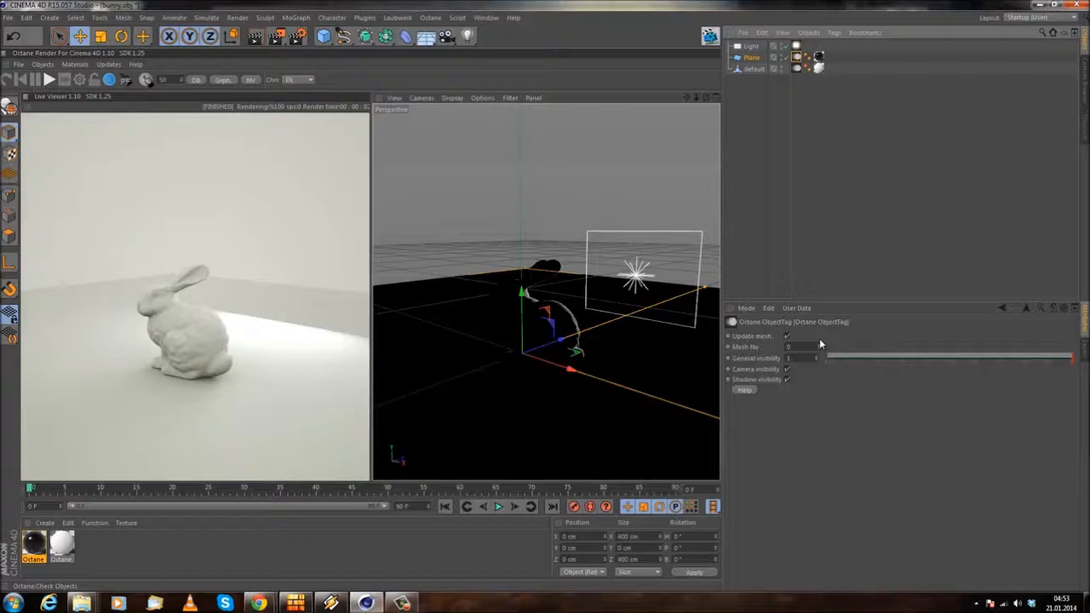
# Step: Lower the bunny slightly towards the plane, to a Y position of about -0.5 cm
pyautogui.moveTo(534, 331)
pyautogui.keyDown('alt'); pyautogui.mouseDown()
pyautogui.moveTo(564, 338)
pyautogui.moveTo(582, 324)
pyautogui.moveTo(550, 321)
pyautogui.mouseUp(); pyautogui.keyUp('alt')
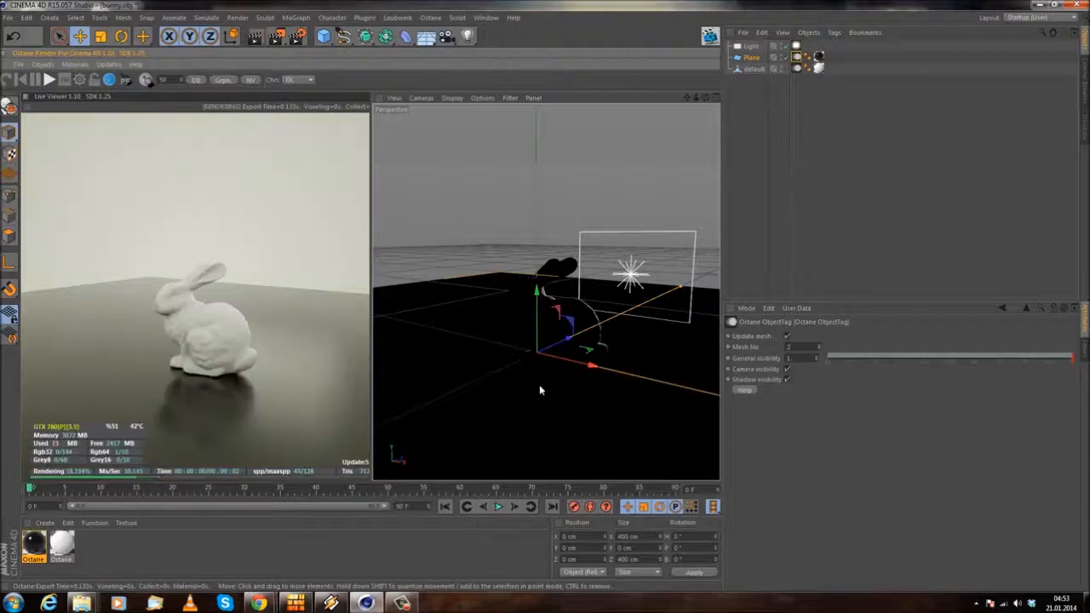
pyautogui.keyDown('alt'); pyautogui.moveTo(540, 386); pyautogui.dragTo(529, 225); pyautogui.keyUp('alt')
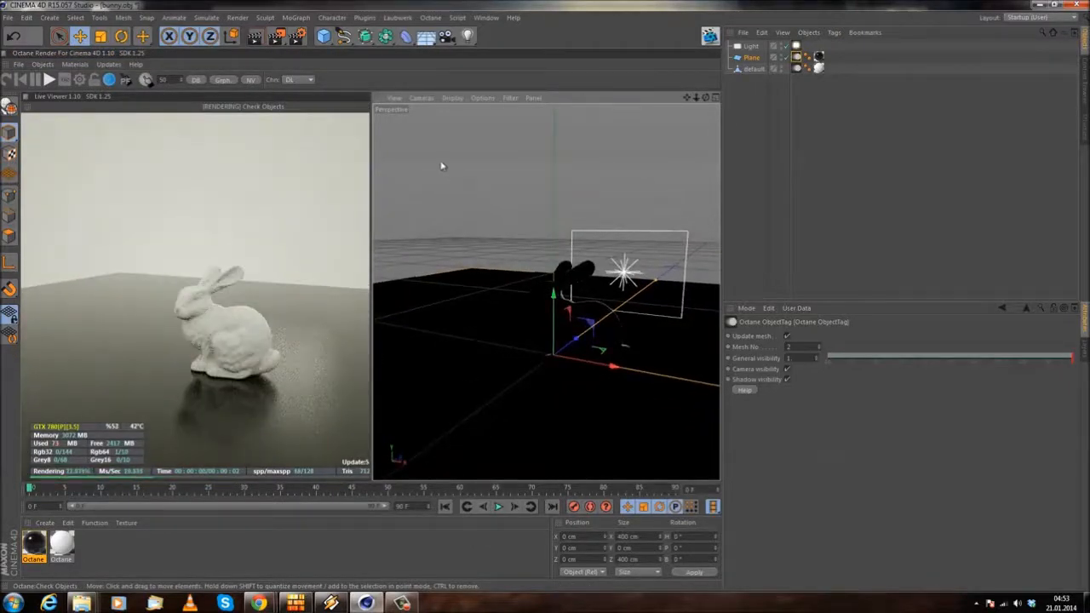
pyautogui.scroll(5, 593, 335)
pyautogui.keyDown('alt'); pyautogui.moveTo(575, 346); pyautogui.dragTo(480, 305); pyautogui.keyUp('alt')
pyautogui.scroll(-2, 590, 316)
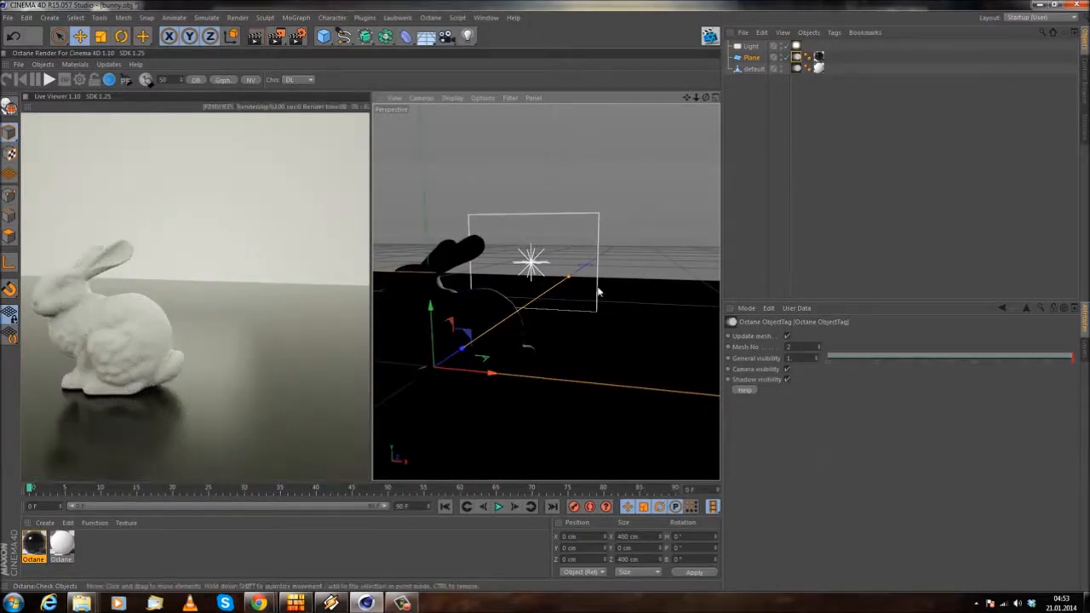
pyautogui.click(441, 327)
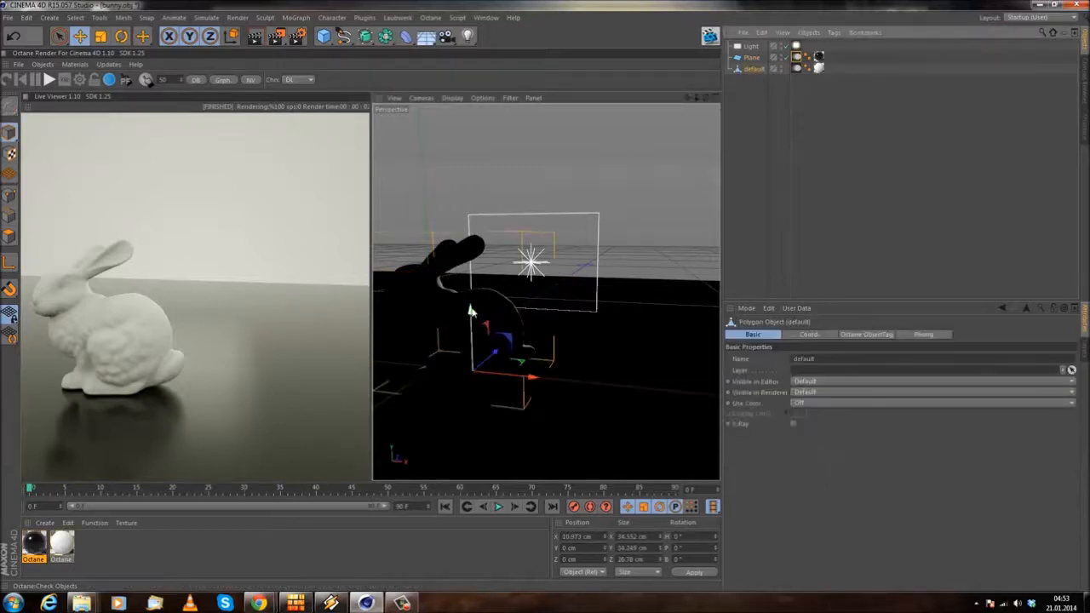
pyautogui.moveTo(470, 312); pyautogui.dragTo(469, 315)
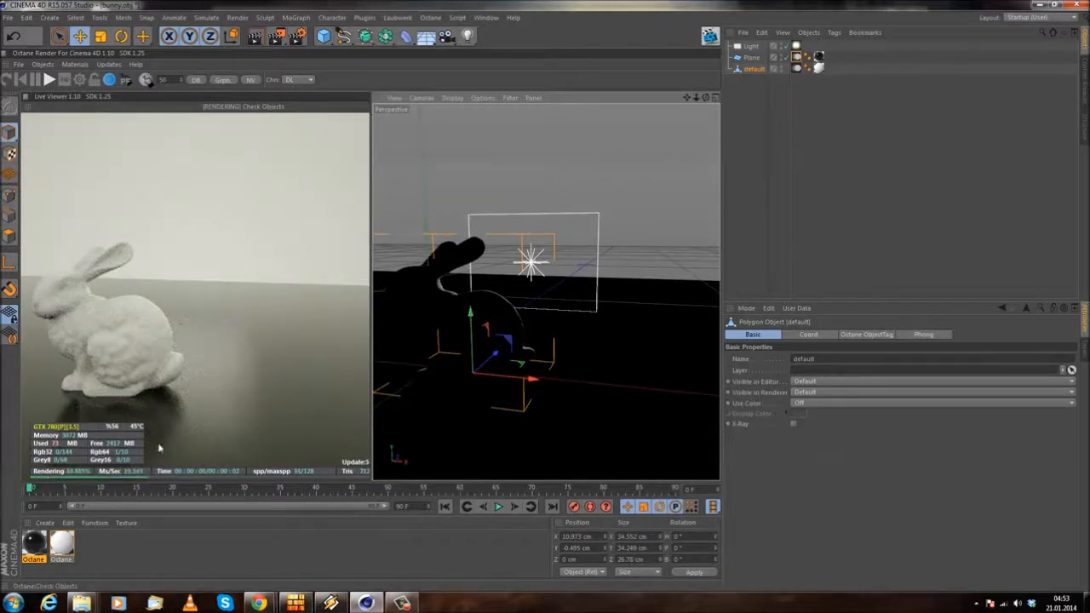
# Step: Open the bunny's white Octane material and change its material type to Specular
pyautogui.doubleClick(62, 546)
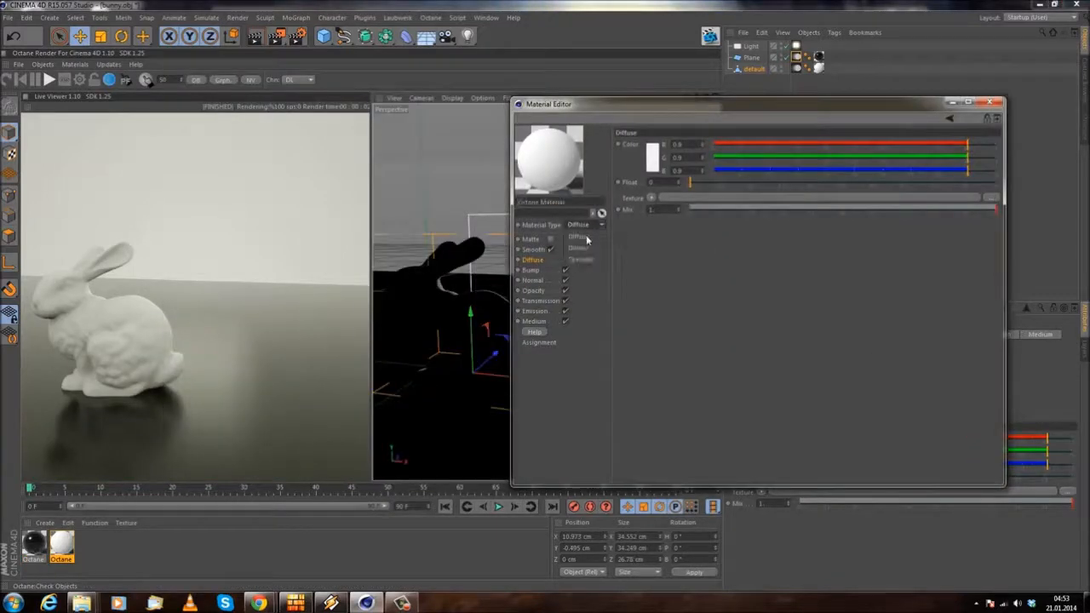
pyautogui.click(580, 258)
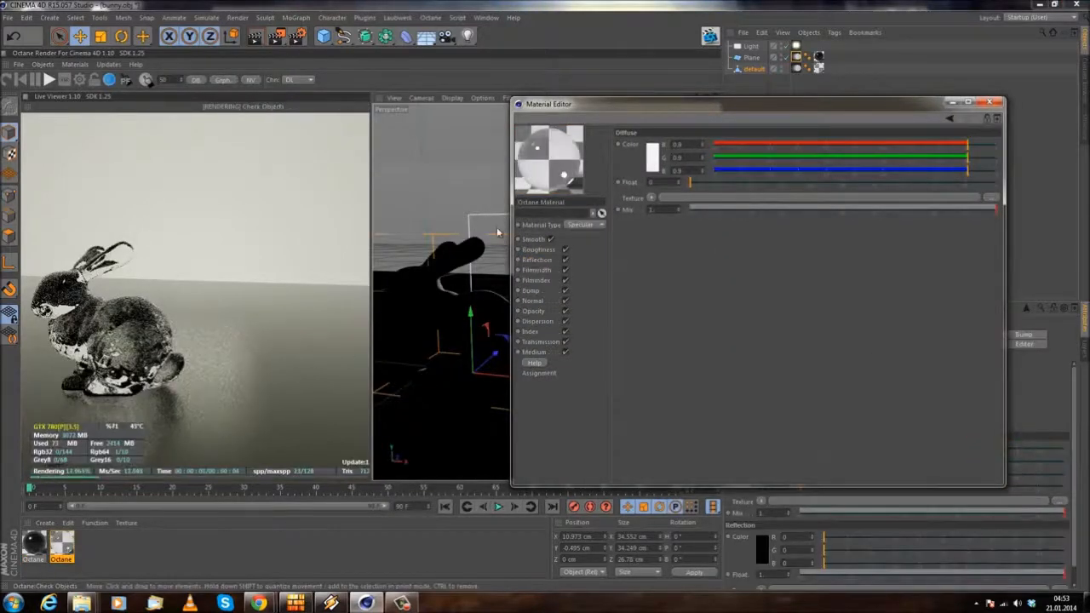
pyautogui.keyDown('alt'); pyautogui.moveTo(446, 320); pyautogui.dragTo(457, 330); pyautogui.keyUp('alt')
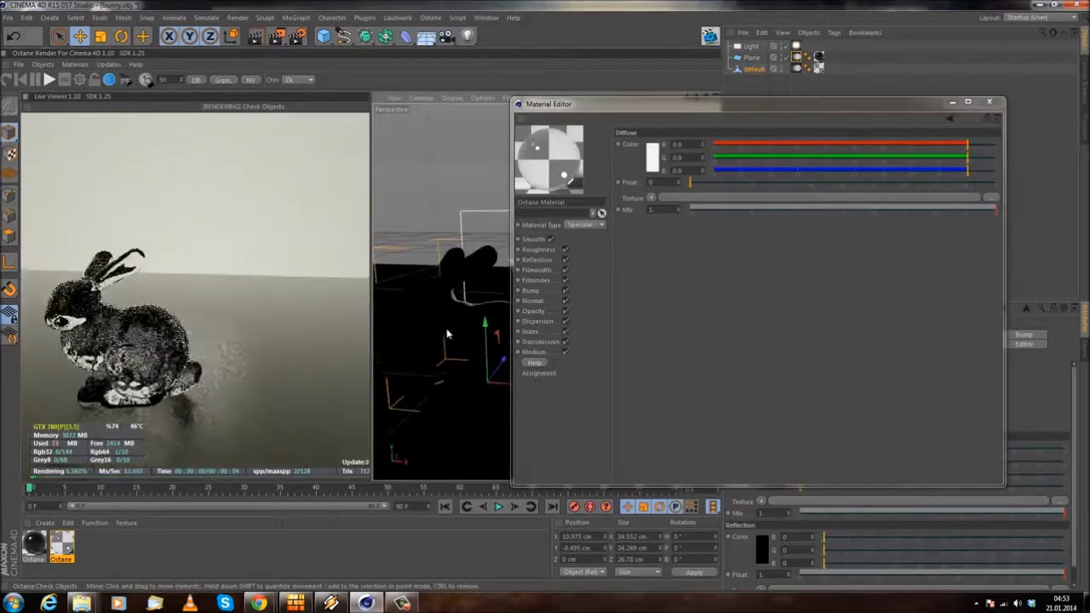
# Step: Load the C4doctane Absorption Medium into the bunny material's Medium channel and open its settings
pyautogui.click(536, 352)
pyautogui.click(652, 145)
pyautogui.moveTo(689, 356)
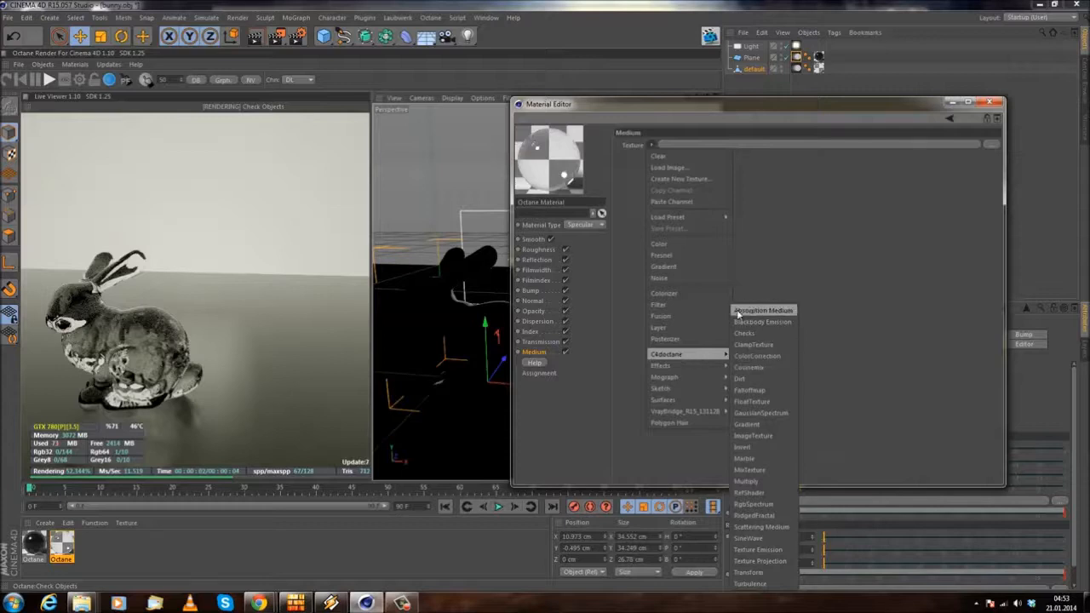
pyautogui.click(762, 311)
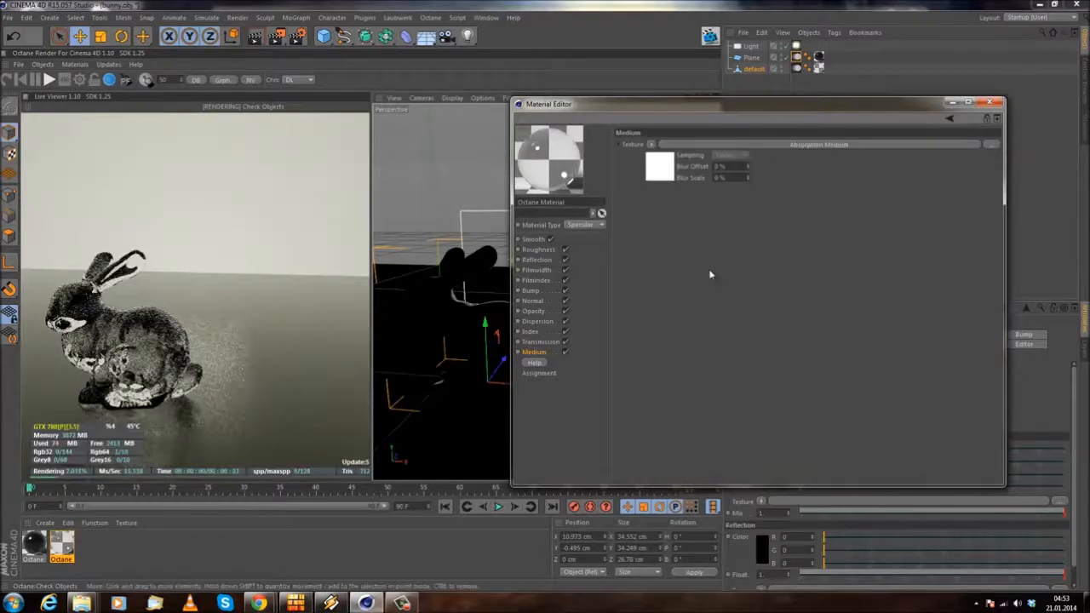
pyautogui.click(738, 145)
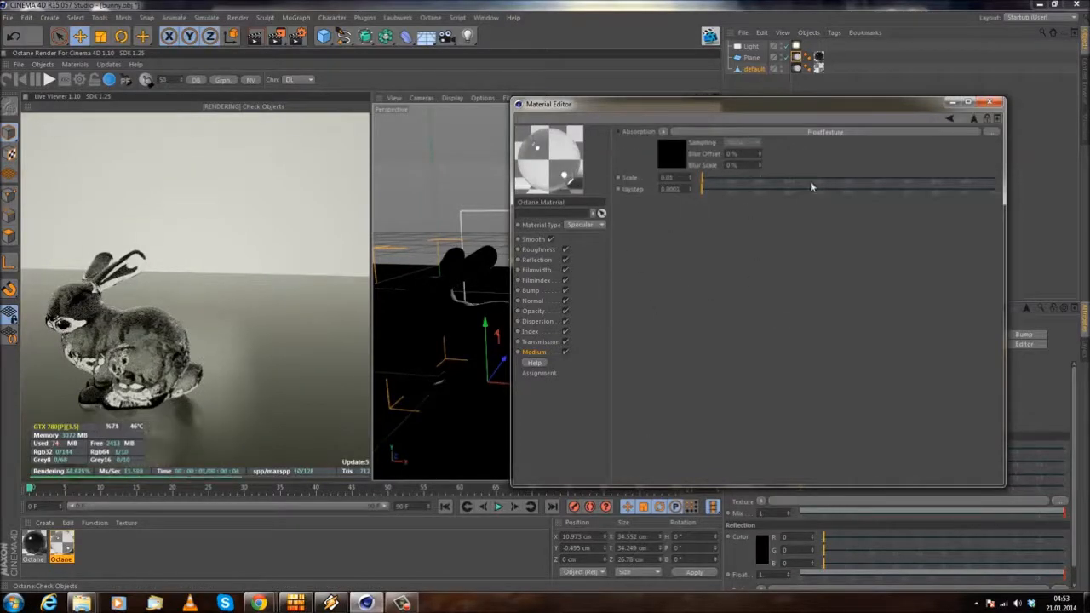
# Step: Set the power in the area light's Octane LightTag to 200 and minimize the Material Editor
pyautogui.moveTo(788, 104); pyautogui.dragTo(511, 106)
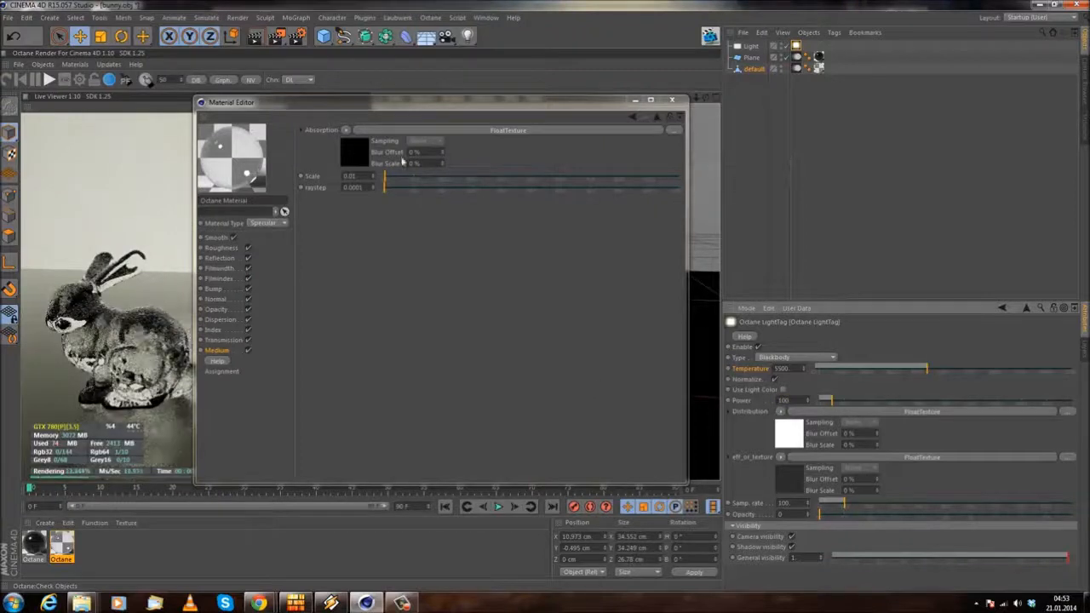
pyautogui.moveTo(475, 106); pyautogui.dragTo(705, 147)
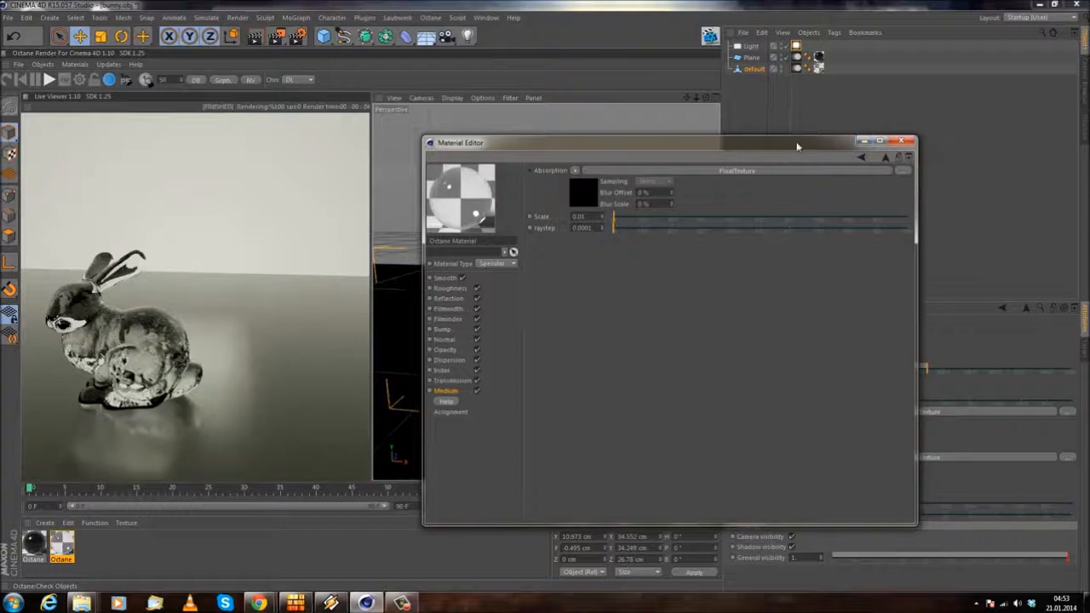
pyautogui.moveTo(797, 148); pyautogui.dragTo(624, 142)
pyautogui.click(801, 398)
pyautogui.write('200')
pyautogui.press('Return')
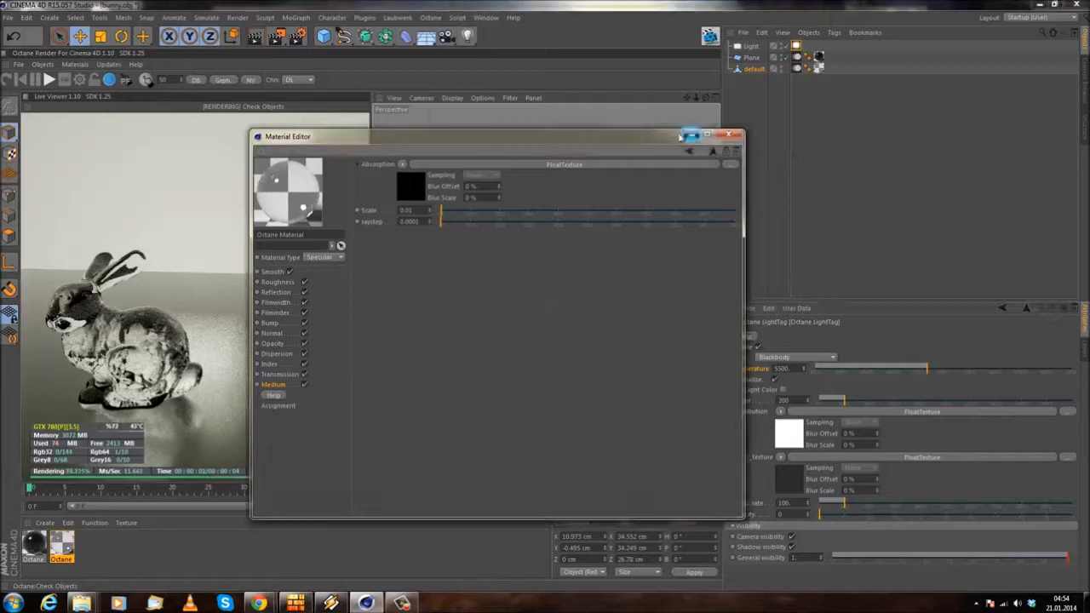
pyautogui.click(729, 135)
# Step: Open the Octane Settings and switch the render kernel from Directlighting to Pathtracing
pyautogui.click(79, 80)
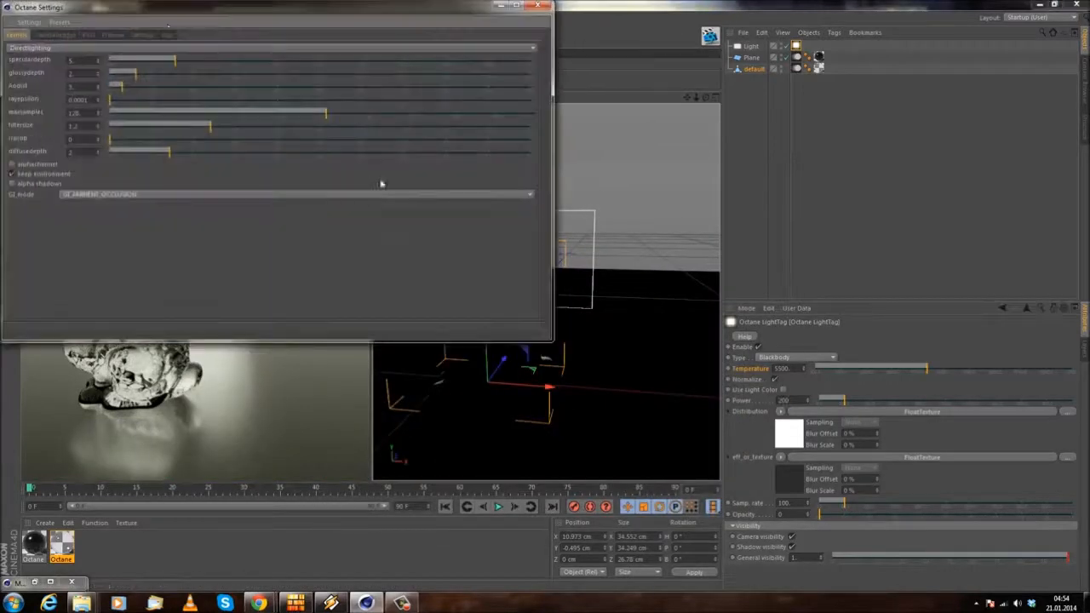
pyautogui.moveTo(177, 10); pyautogui.dragTo(514, 106)
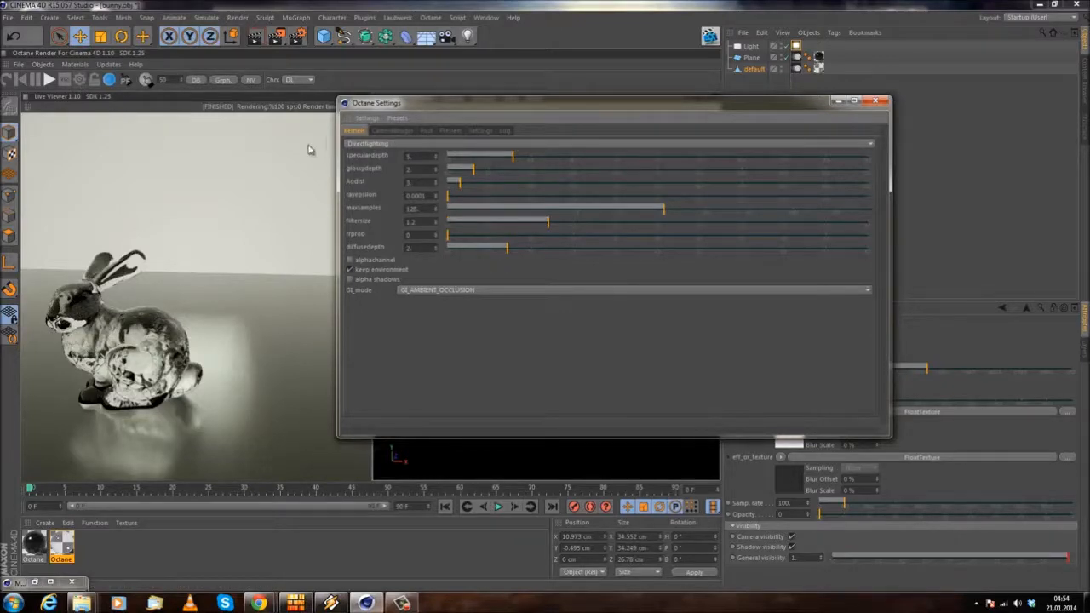
pyautogui.click(383, 148)
pyautogui.click(385, 179)
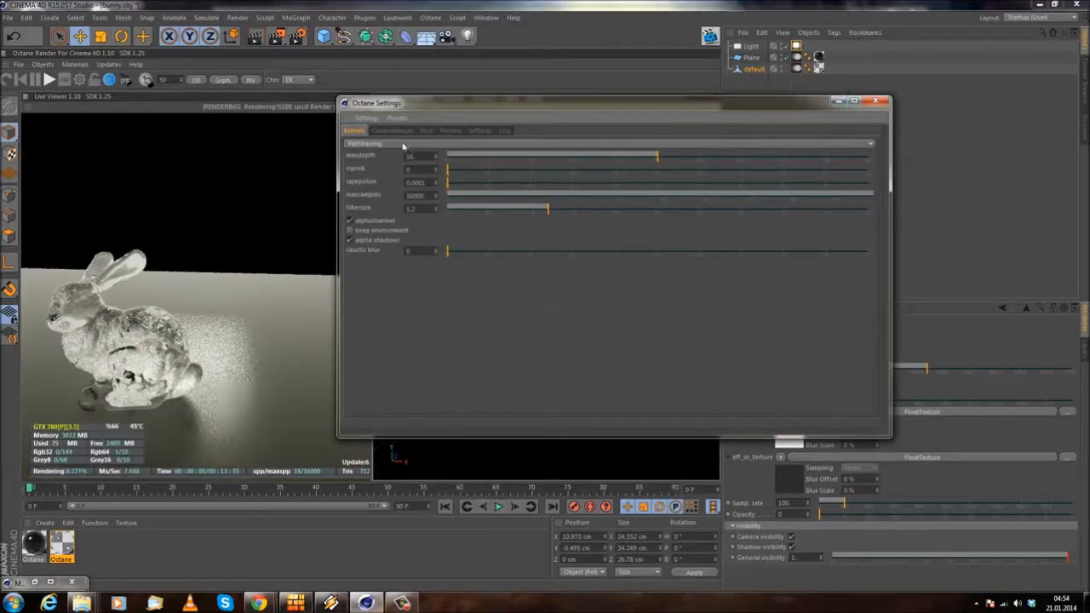
# Step: Try the Directlighting kernel with different specular depth, diffuse depth and rrprob values, and return to Pathtracing
pyautogui.click(404, 145)
pyautogui.click(401, 168)
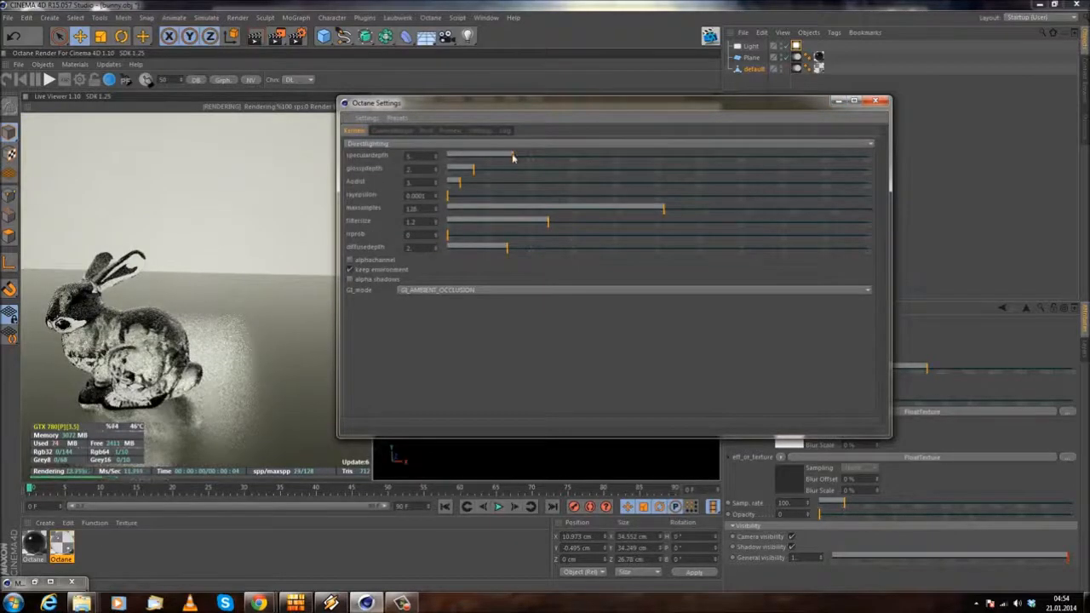
pyautogui.moveTo(525, 157); pyautogui.dragTo(513, 157)
pyautogui.moveTo(509, 248); pyautogui.dragTo(573, 249)
pyautogui.click(760, 236)
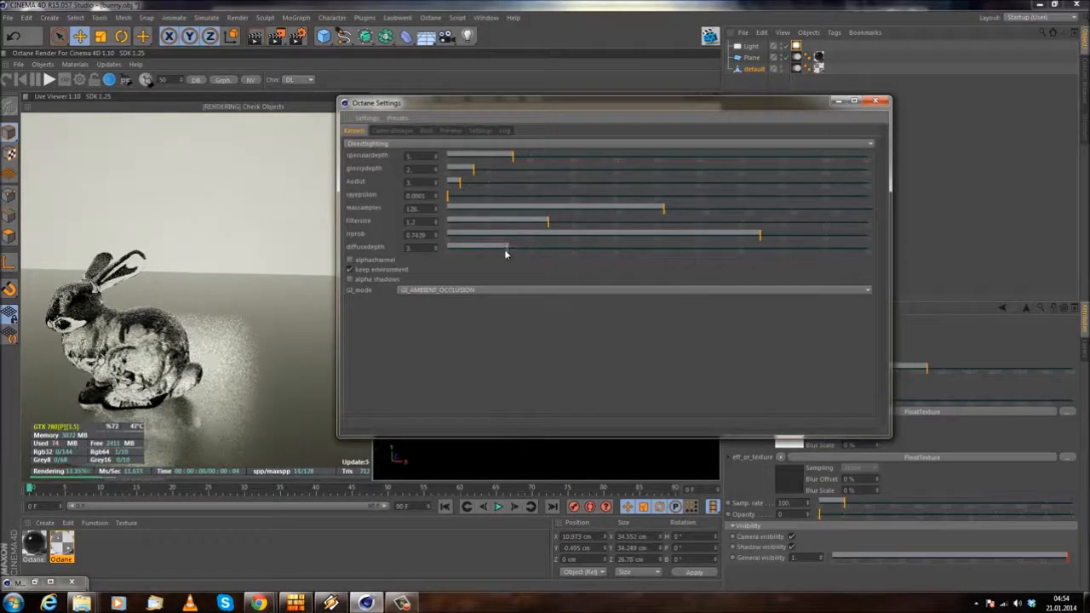
pyautogui.click(401, 143)
pyautogui.click(400, 178)
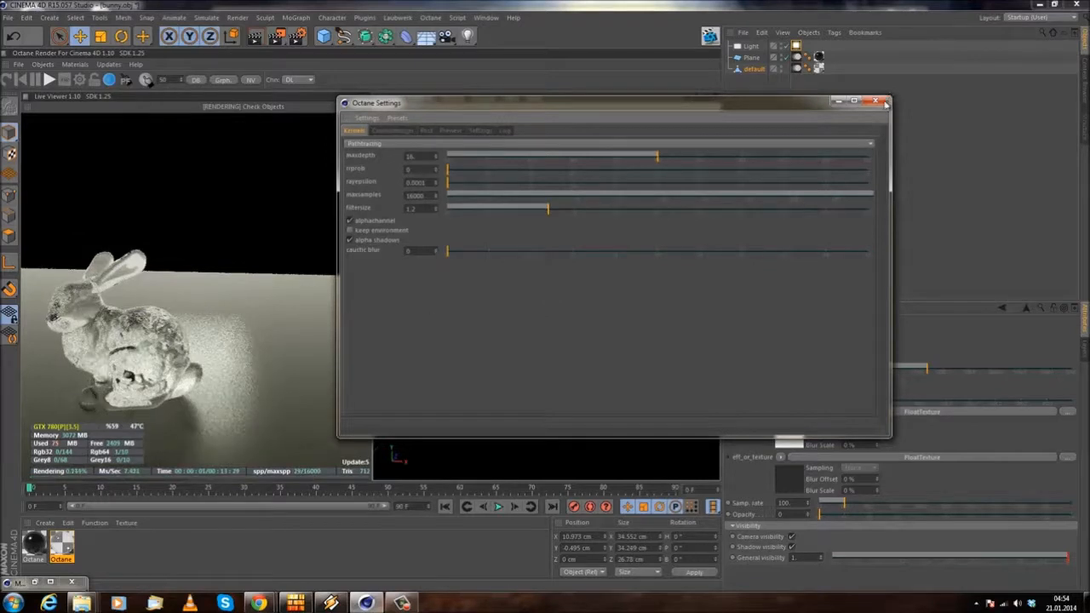
# Step: Toggle the Pathtracing kernel's keep environment option on and off several times, leaving it disabled
pyautogui.click(349, 231)
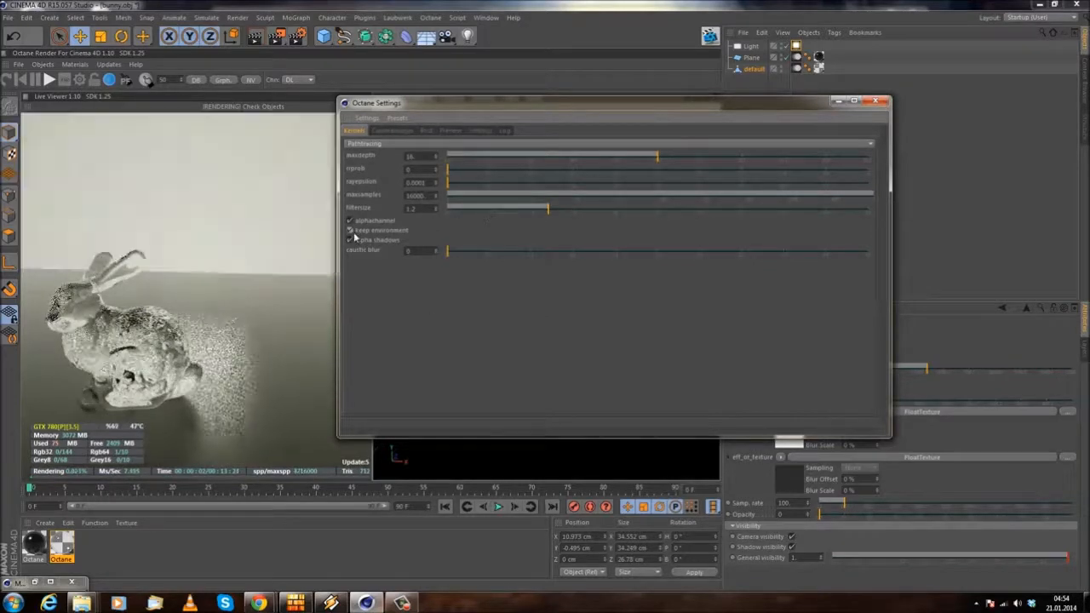
pyautogui.click(350, 231)
pyautogui.click(349, 231)
pyautogui.click(349, 230)
pyautogui.click(349, 231)
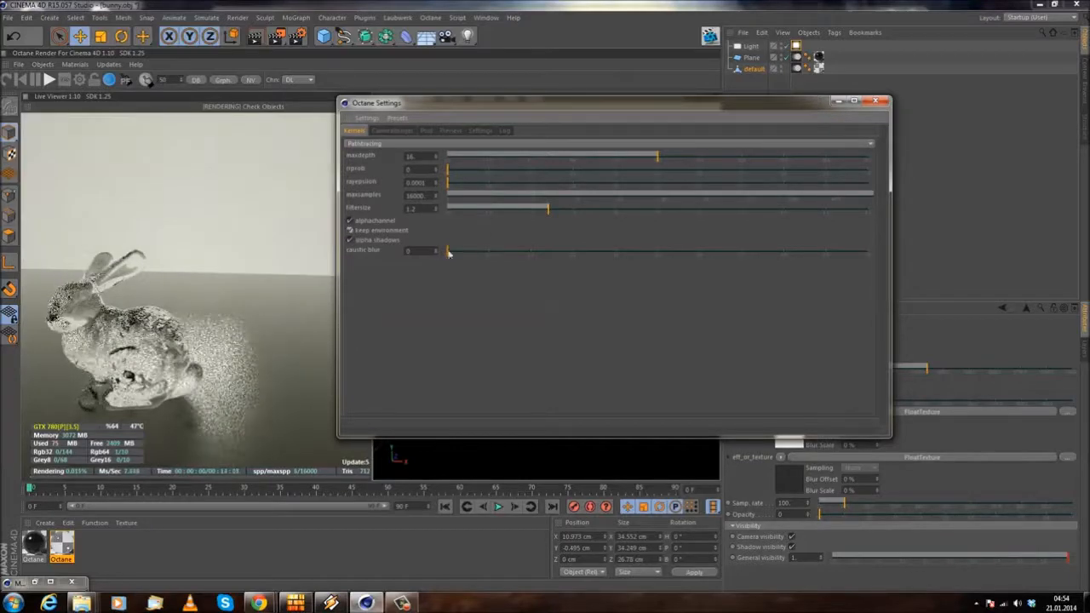
pyautogui.click(349, 231)
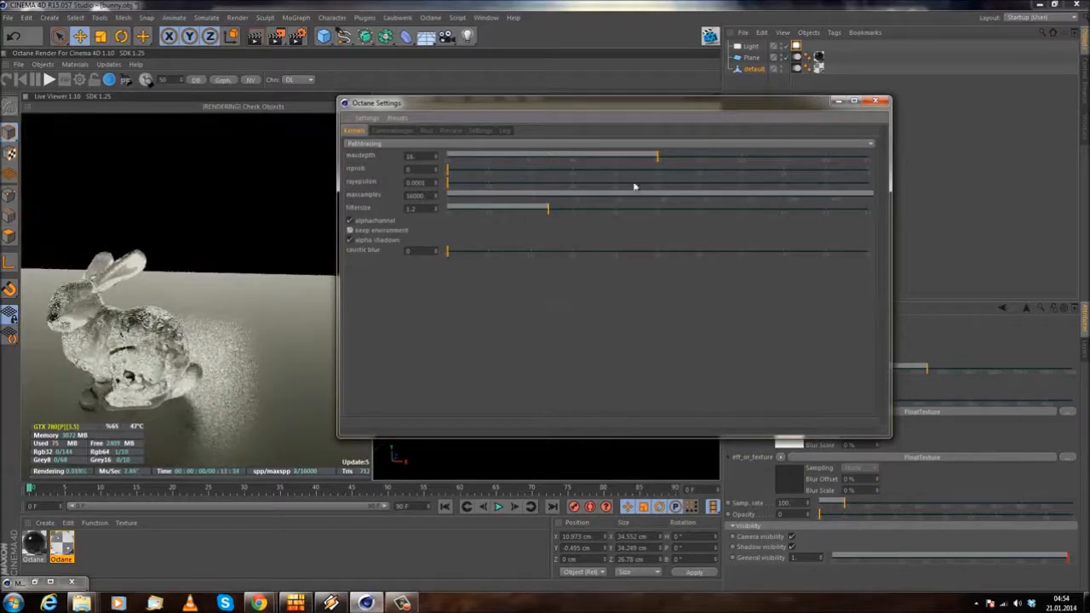
# Step: Close the Octane Settings and open the plane's black material for editing
pyautogui.click(875, 103)
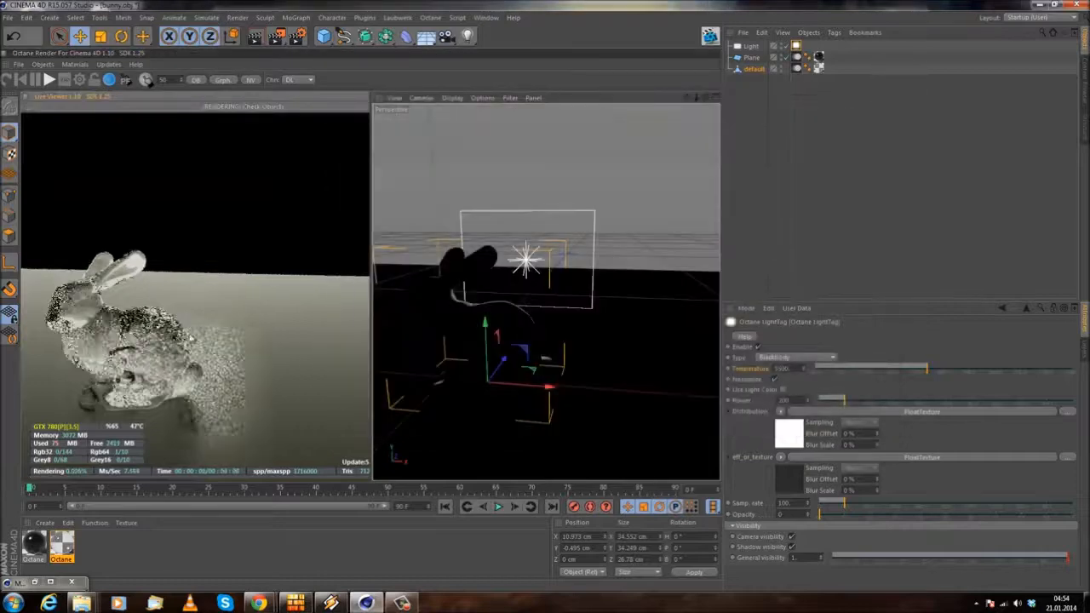
pyautogui.moveTo(147, 383); pyautogui.dragTo(125, 349)
pyautogui.doubleClick(35, 546)
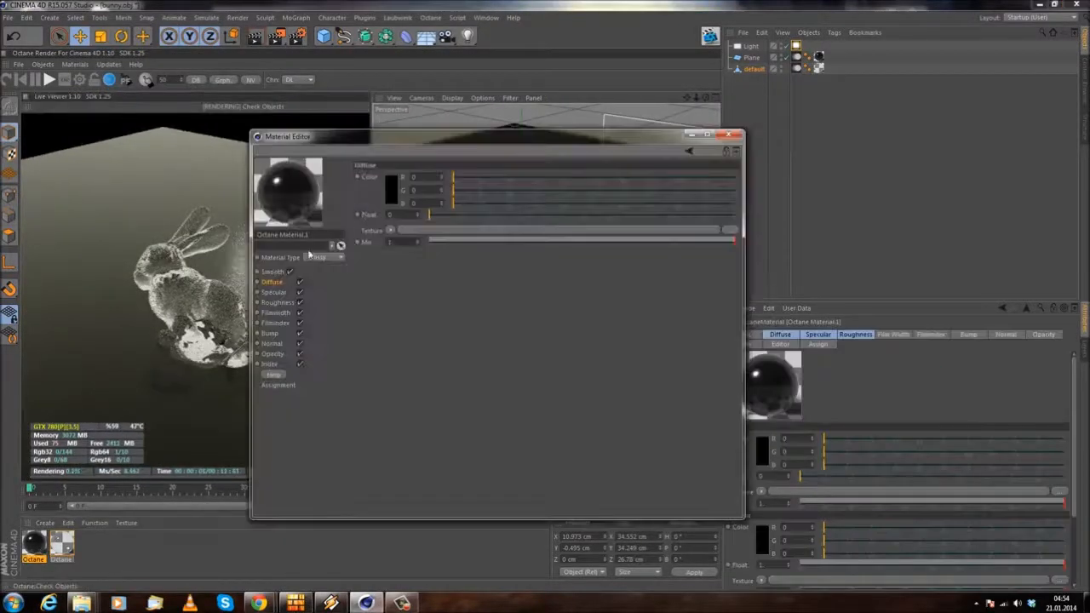
# Step: Try the Diffuse type on the plane's black material and return it to Glossy
pyautogui.click(319, 271)
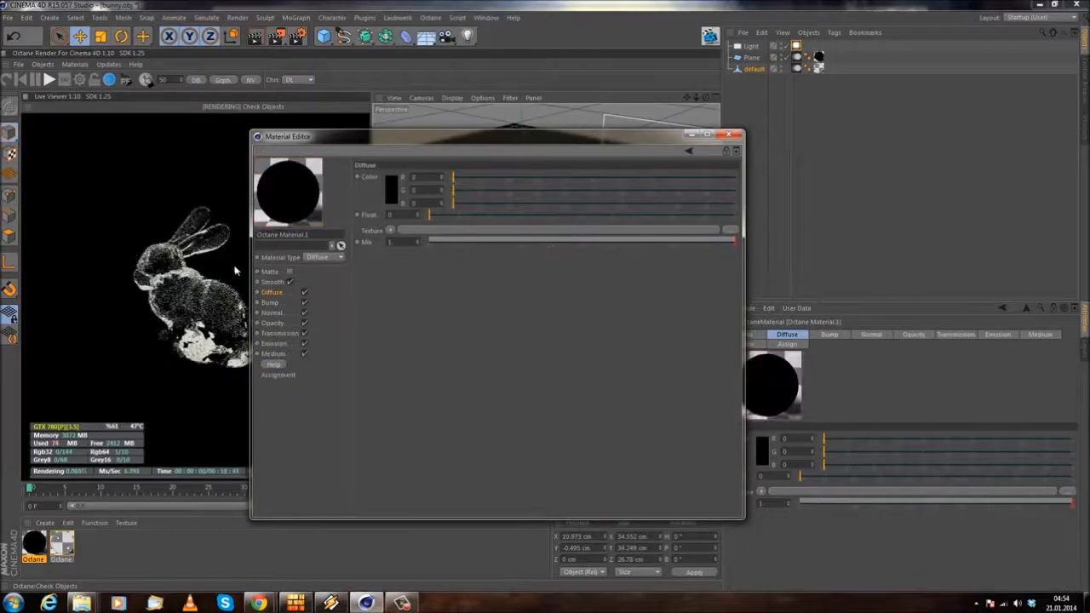
pyautogui.click(330, 256)
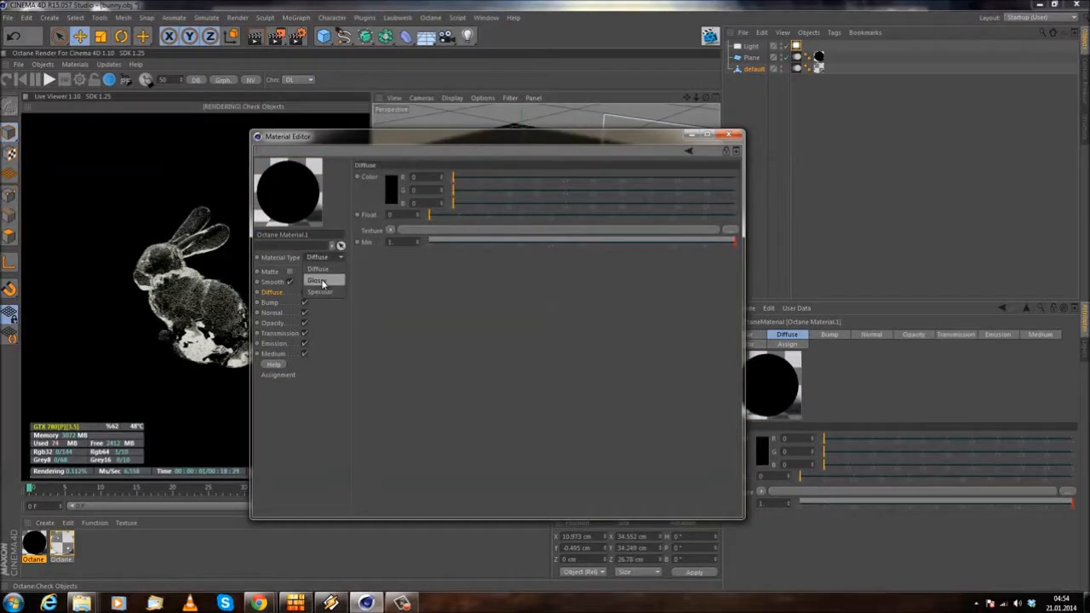
pyautogui.click(320, 282)
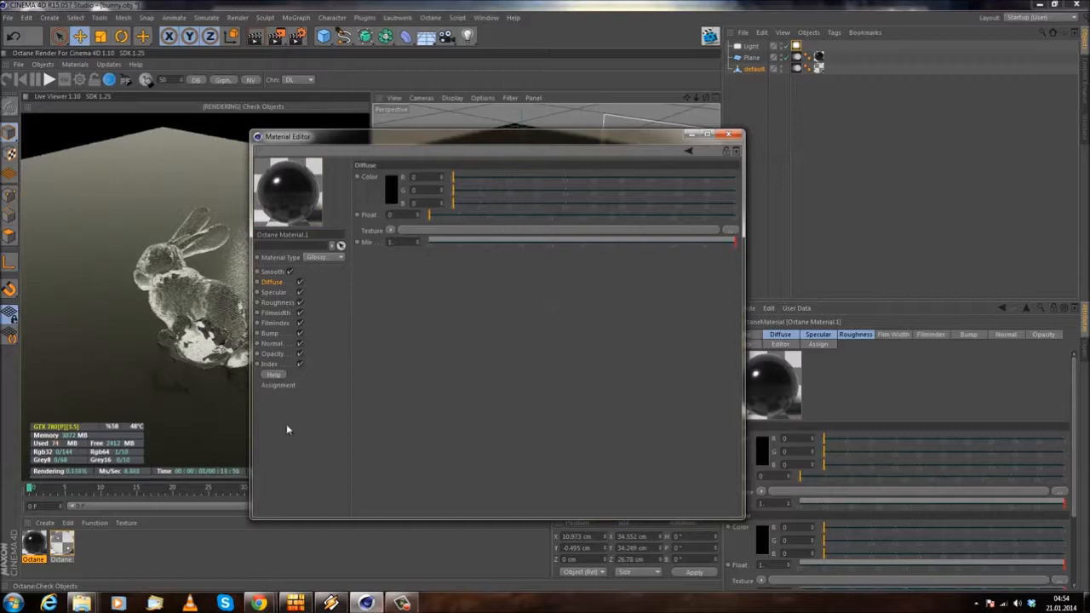
# Step: Set the black material's roughness float to about 0.23 and specular float to about 0.17, and close the Material Editor
pyautogui.click(271, 365)
pyautogui.click(282, 304)
pyautogui.moveTo(433, 217); pyautogui.dragTo(479, 217)
pyautogui.click(274, 292)
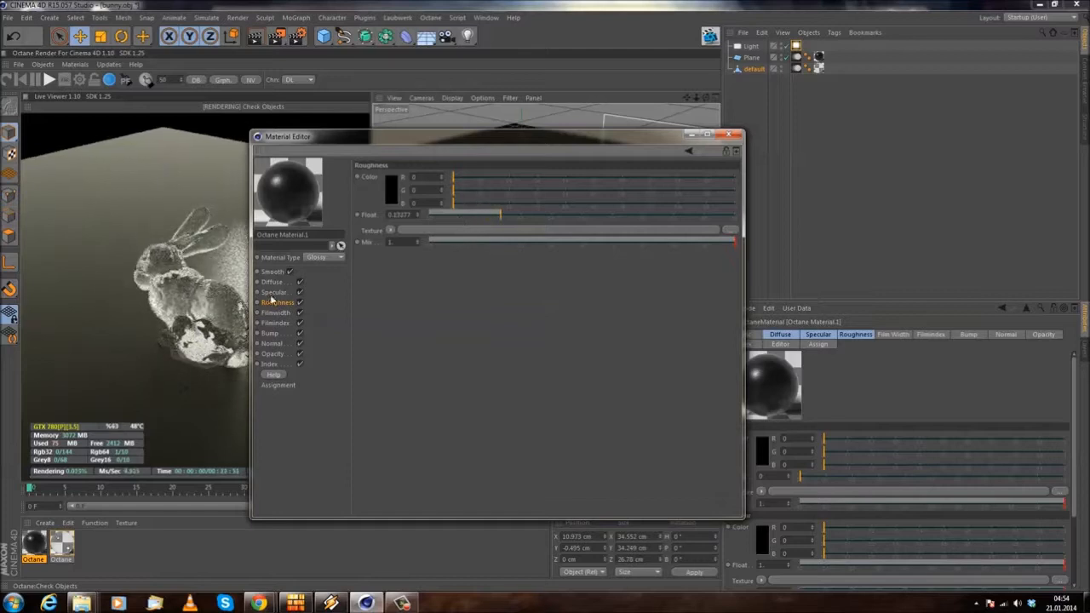
pyautogui.moveTo(473, 216)
pyautogui.mouseDown()
pyautogui.moveTo(430, 217)
pyautogui.moveTo(480, 219)
pyautogui.mouseUp()
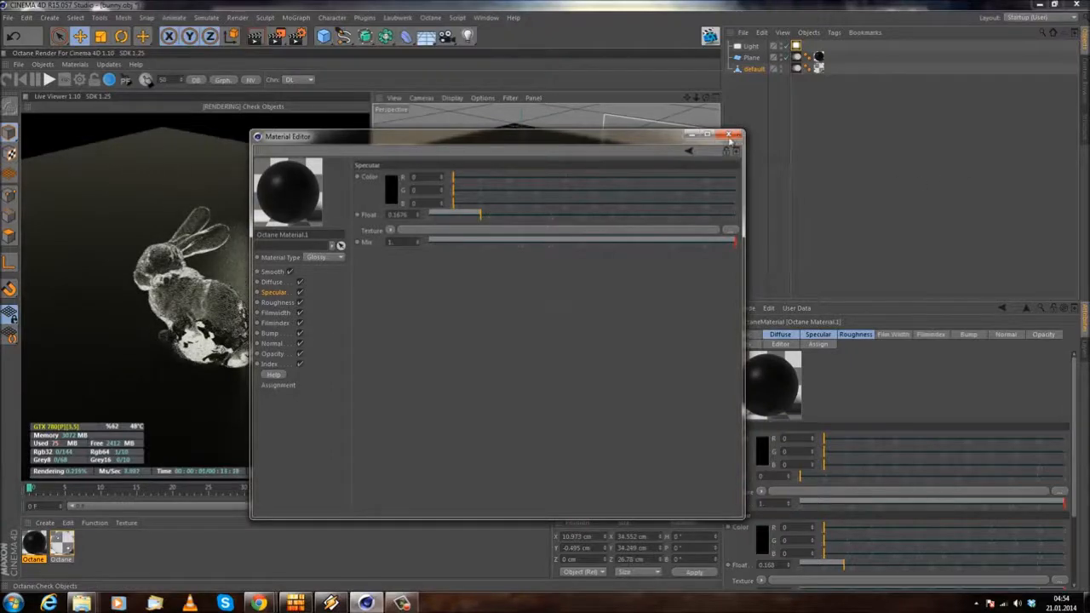
pyautogui.click(737, 136)
# Step: Frame the bunny closely and open its specular material for editing
pyautogui.moveTo(493, 331)
pyautogui.keyDown('alt'); pyautogui.mouseDown()
pyautogui.moveTo(570, 295)
pyautogui.moveTo(515, 328)
pyautogui.moveTo(566, 360)
pyautogui.moveTo(596, 322)
pyautogui.moveTo(525, 333)
pyautogui.moveTo(491, 311)
pyautogui.mouseUp(); pyautogui.keyUp('alt')
pyautogui.scroll(4, 603, 324)
pyautogui.click(58, 547)
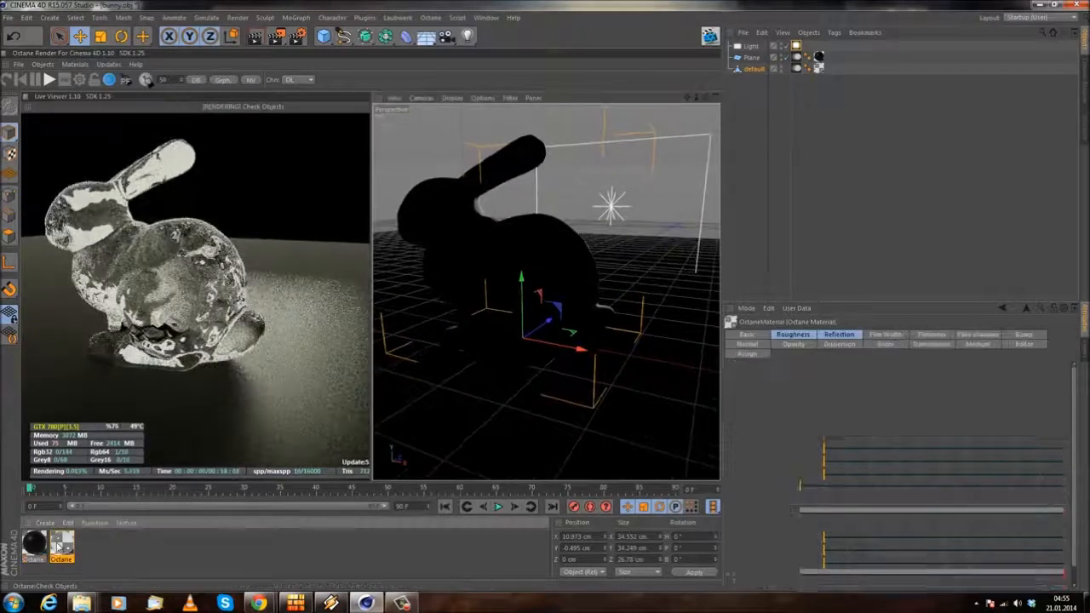
pyautogui.doubleClick(62, 547)
pyautogui.moveTo(389, 75); pyautogui.dragTo(781, 129)
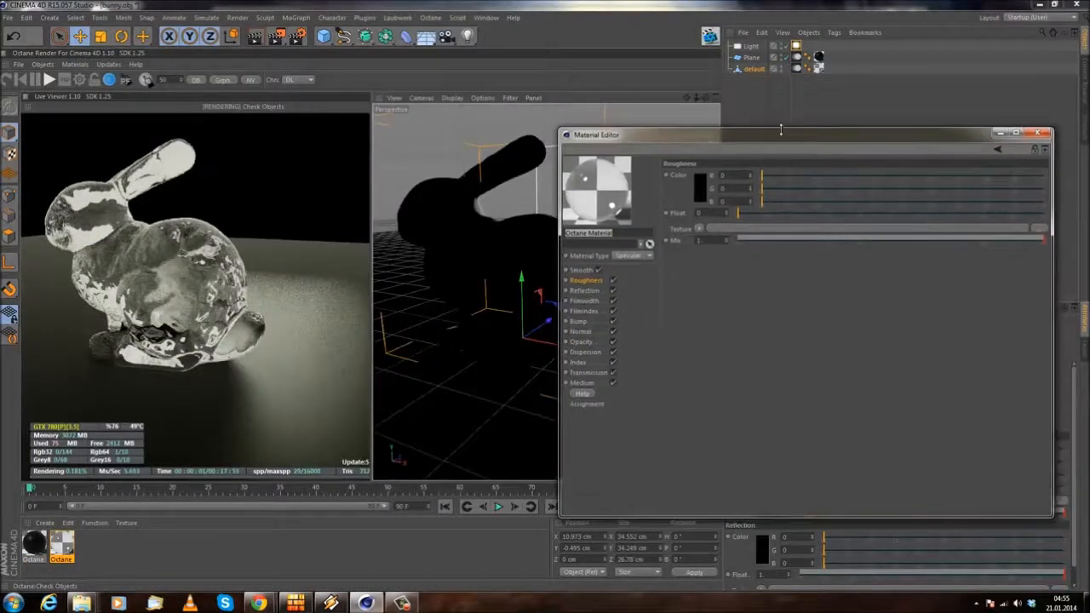
# Step: Set the bunny material's transmission color to orange, about R 1, G 0.493 and B 0.06
pyautogui.click(588, 373)
pyautogui.click(699, 187)
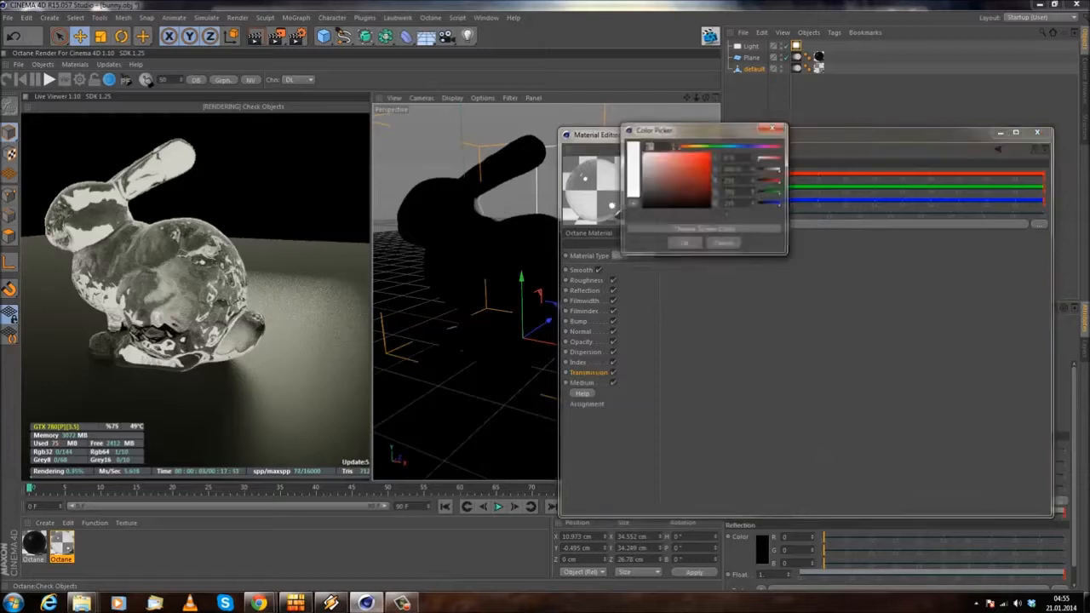
pyautogui.moveTo(693, 146); pyautogui.dragTo(690, 147)
pyautogui.click(703, 154)
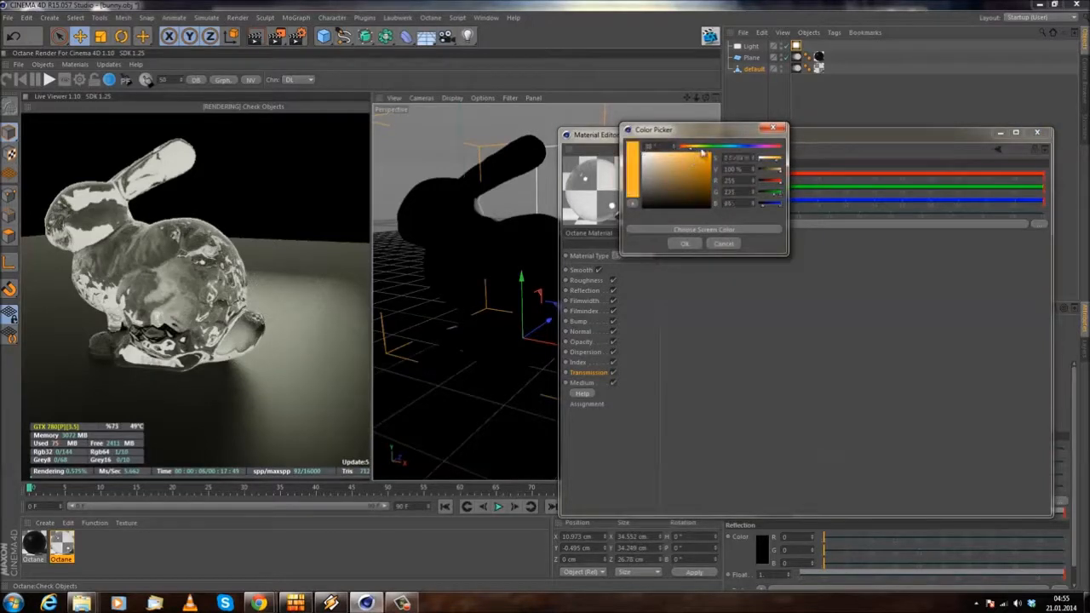
pyautogui.click(685, 244)
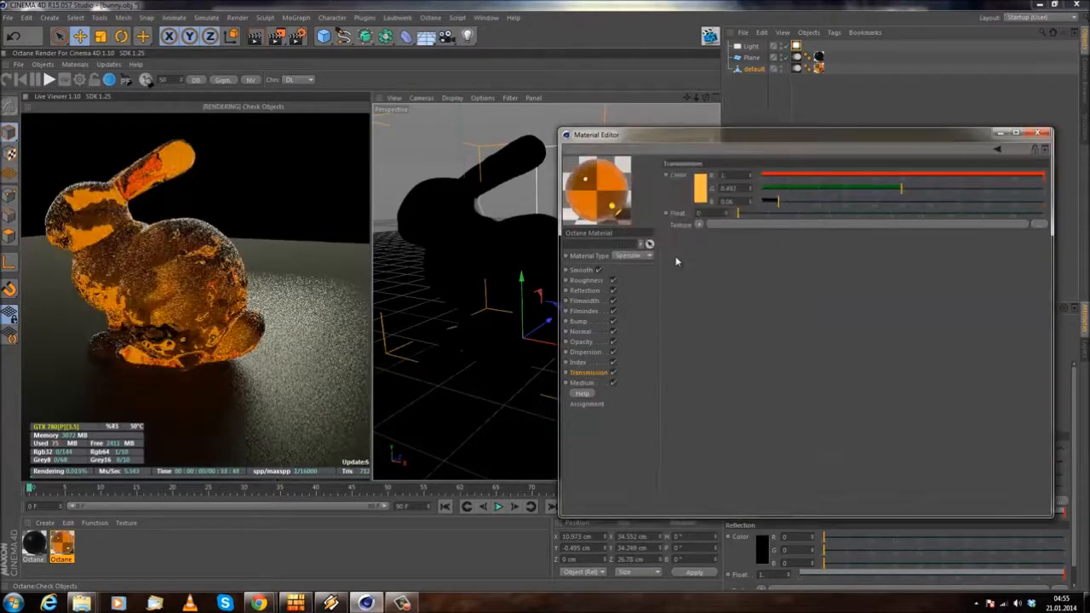
# Step: Open the Absorption Medium of the bunny's material and raise its scale to the maximum
pyautogui.keyDown('alt'); pyautogui.moveTo(426, 304); pyautogui.dragTo(461, 269); pyautogui.keyUp('alt')
pyautogui.keyDown('alt'); pyautogui.moveTo(449, 311); pyautogui.dragTo(418, 304); pyautogui.keyUp('alt')
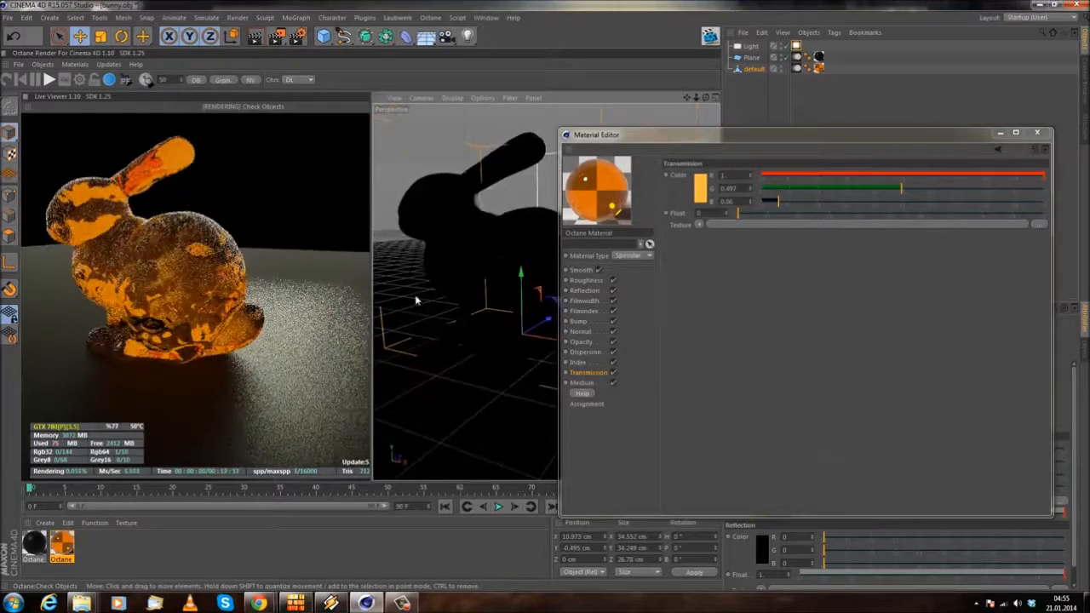
pyautogui.click(582, 383)
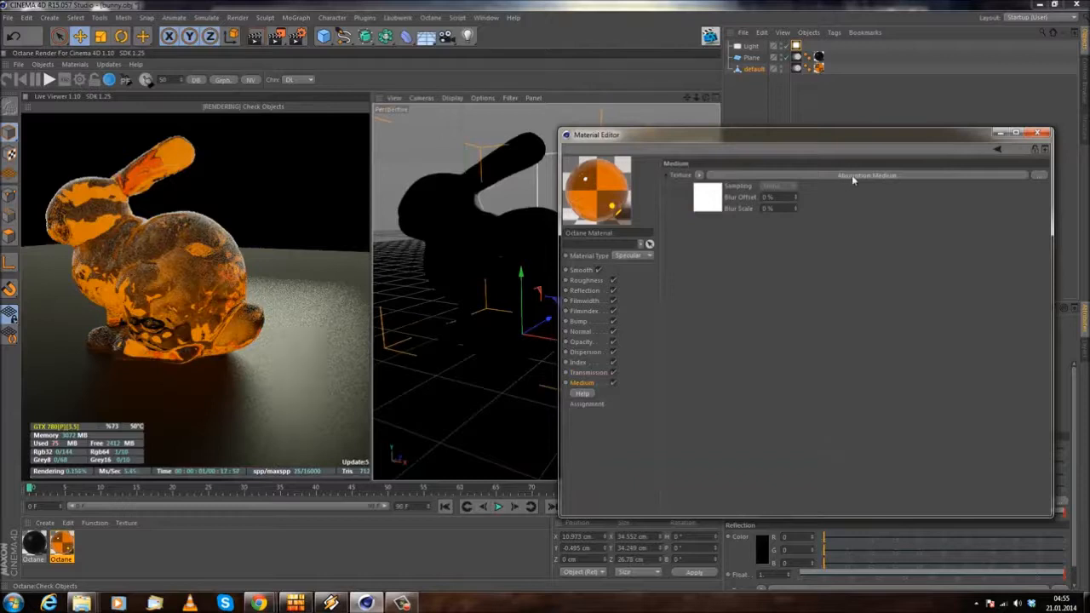
pyautogui.click(852, 174)
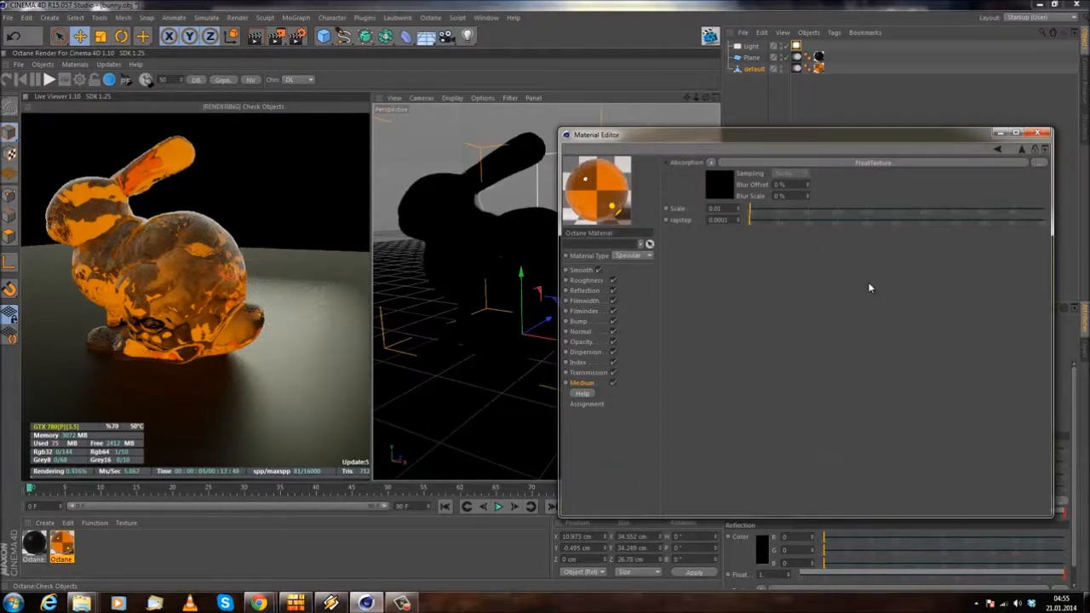
pyautogui.moveTo(763, 212); pyautogui.dragTo(1044, 210)
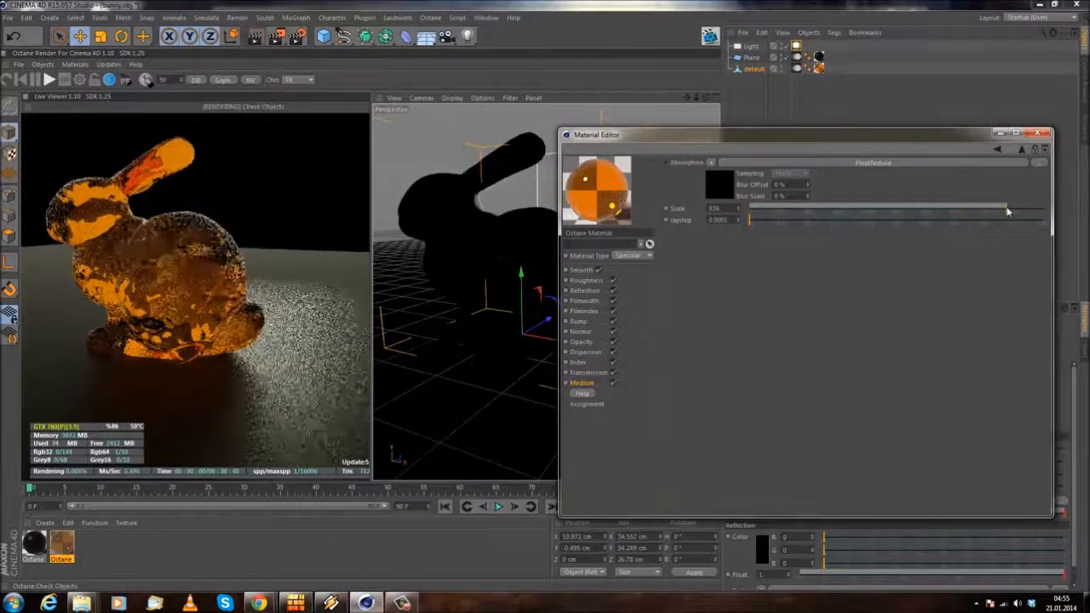
pyautogui.keyDown('alt'); pyautogui.moveTo(498, 315); pyautogui.dragTo(521, 294); pyautogui.keyUp('alt')
pyautogui.click(596, 207)
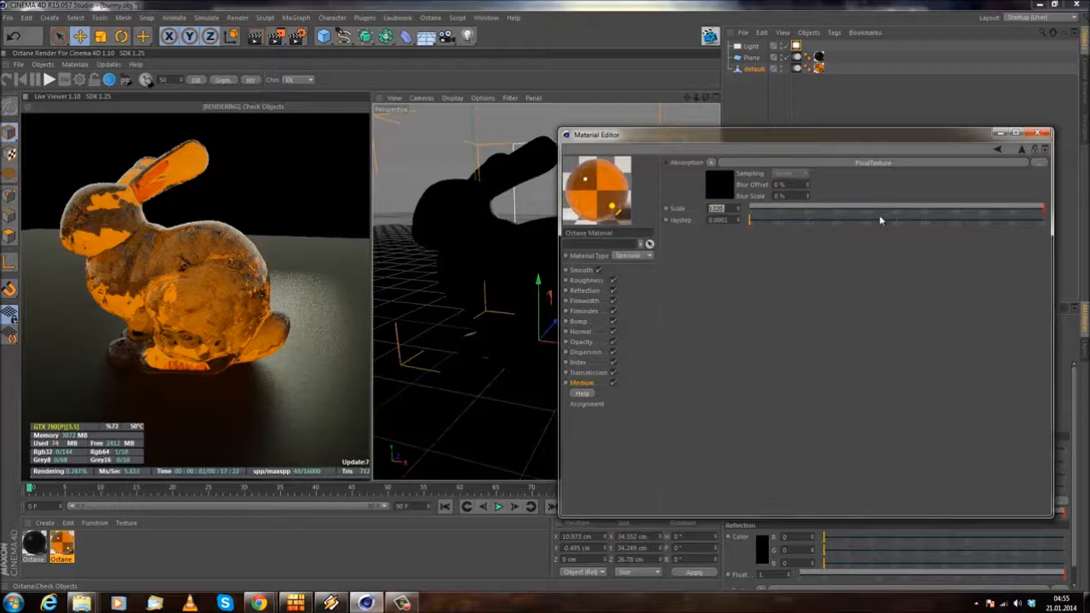
# Step: Raise the absorption FloatTexture's float to its maximum and return to the medium settings
pyautogui.click(891, 161)
pyautogui.moveTo(738, 163); pyautogui.dragTo(1080, 166)
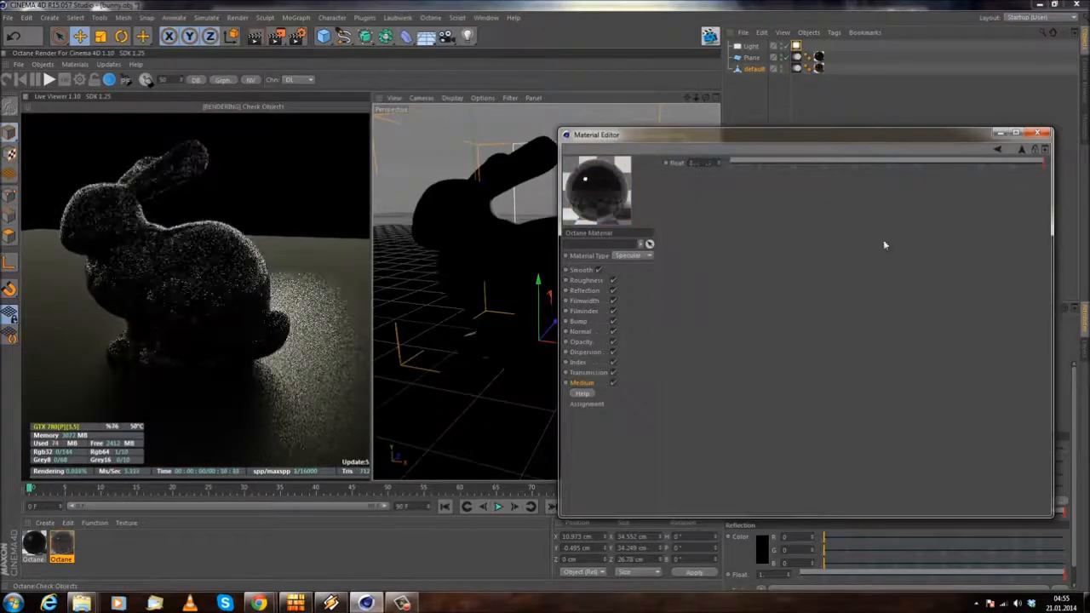
pyautogui.click(997, 148)
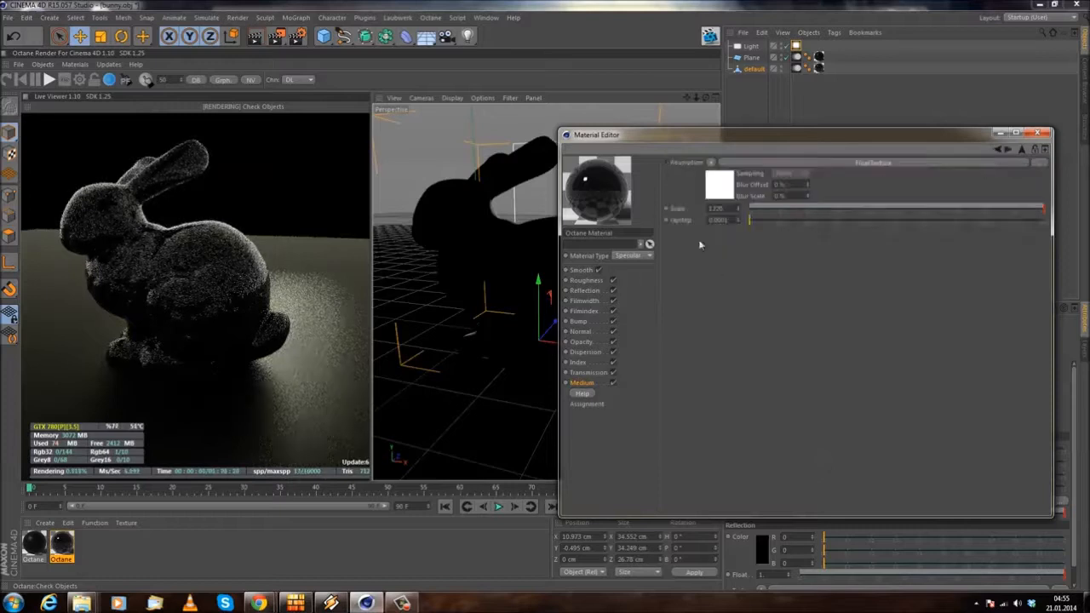
# Step: Try absorption scales of 1 and 10 for the bunny material's medium
pyautogui.click(734, 209)
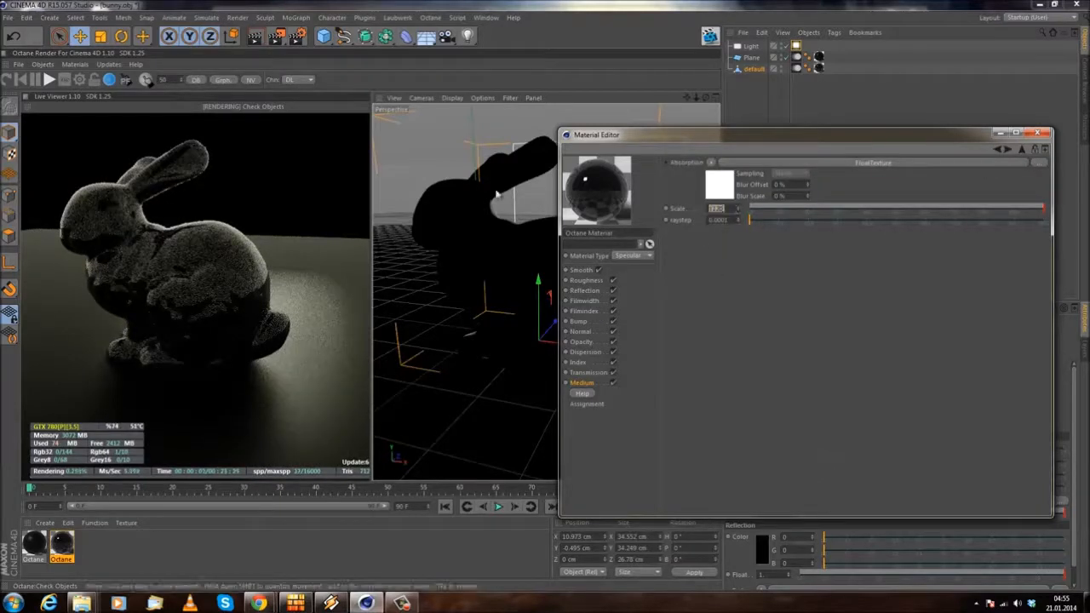
pyautogui.write('1')
pyautogui.press('Return')
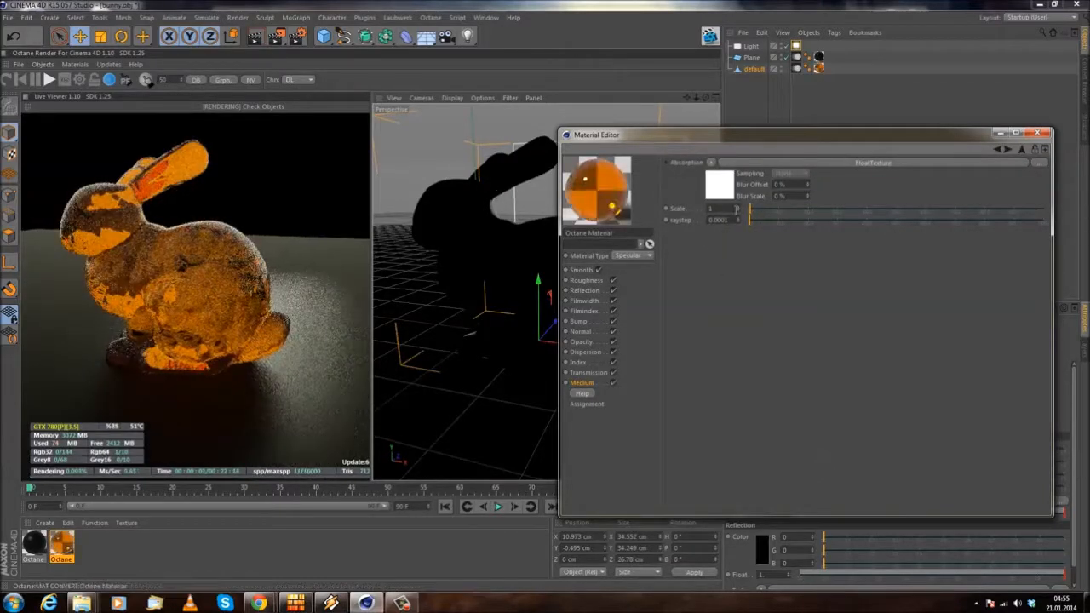
pyautogui.write('10')
pyautogui.press('Return')
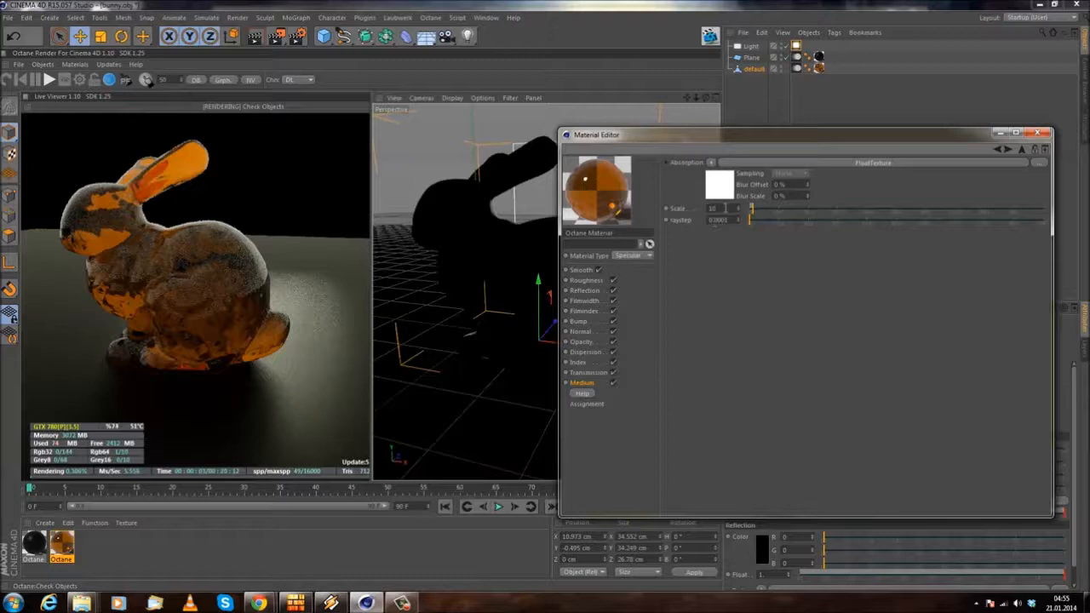
# Step: Try higher absorption scales of 20 and 100 for the medium
pyautogui.doubleClick(728, 209)
pyautogui.write('20')
pyautogui.press('Return')
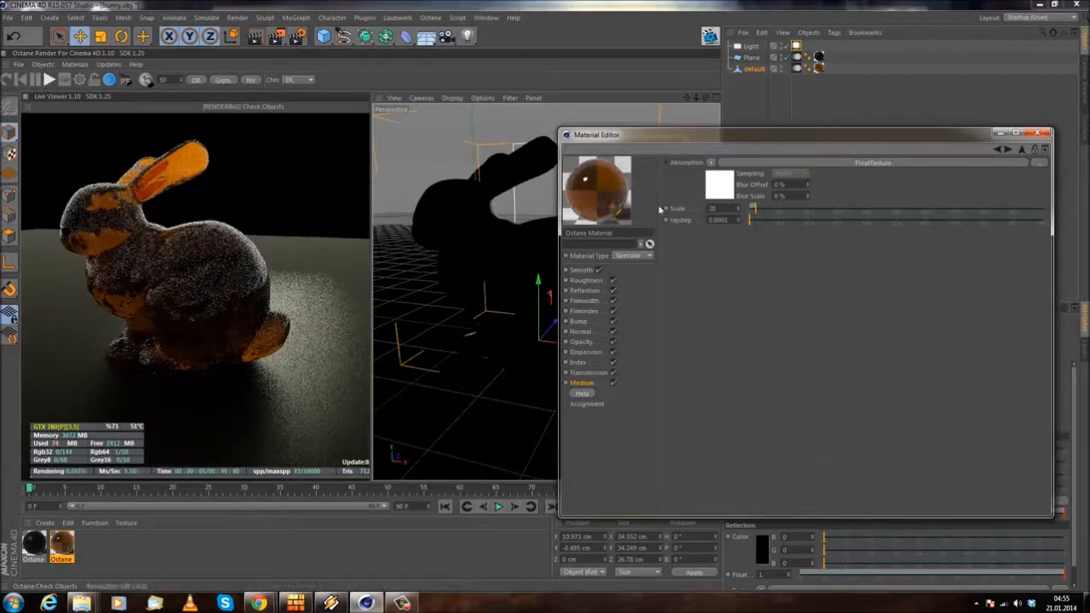
pyautogui.doubleClick(732, 208)
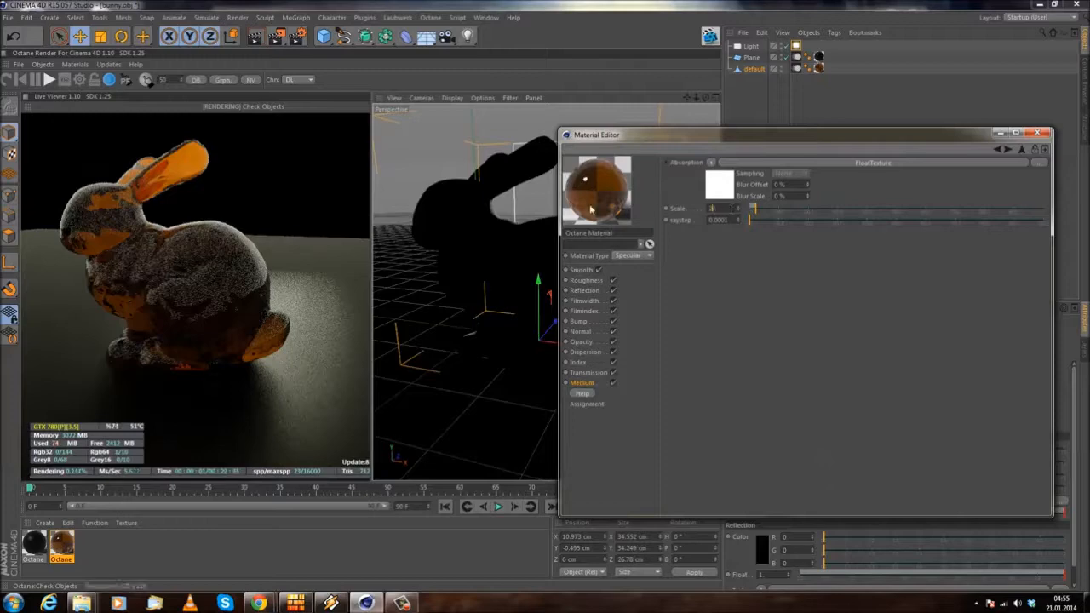
pyautogui.write('100')
pyautogui.press('Return')
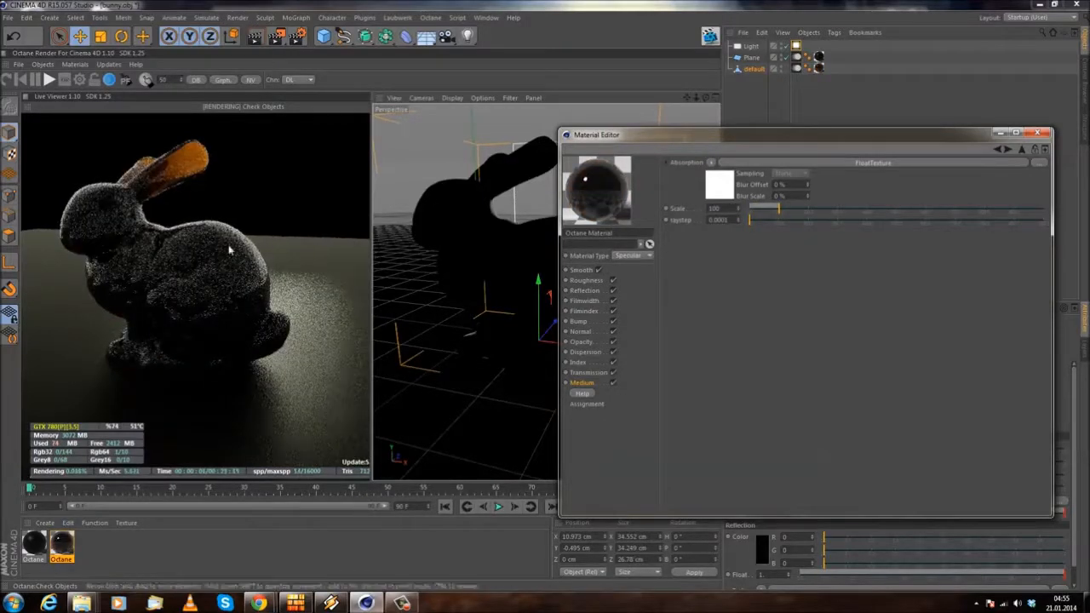
# Step: Examine the absorption effect on the bunny from several angles in the Live Viewer
pyautogui.moveTo(220, 266); pyautogui.dragTo(287, 268)
pyautogui.moveTo(134, 239); pyautogui.dragTo(227, 290)
pyautogui.moveTo(95, 278); pyautogui.dragTo(213, 281)
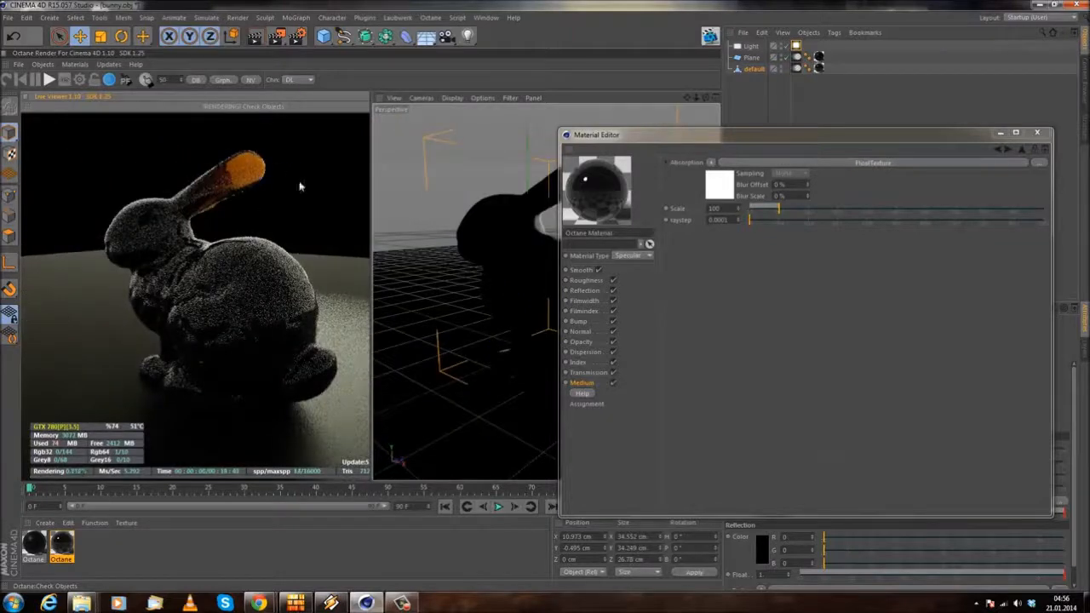
pyautogui.moveTo(179, 315); pyautogui.dragTo(263, 329)
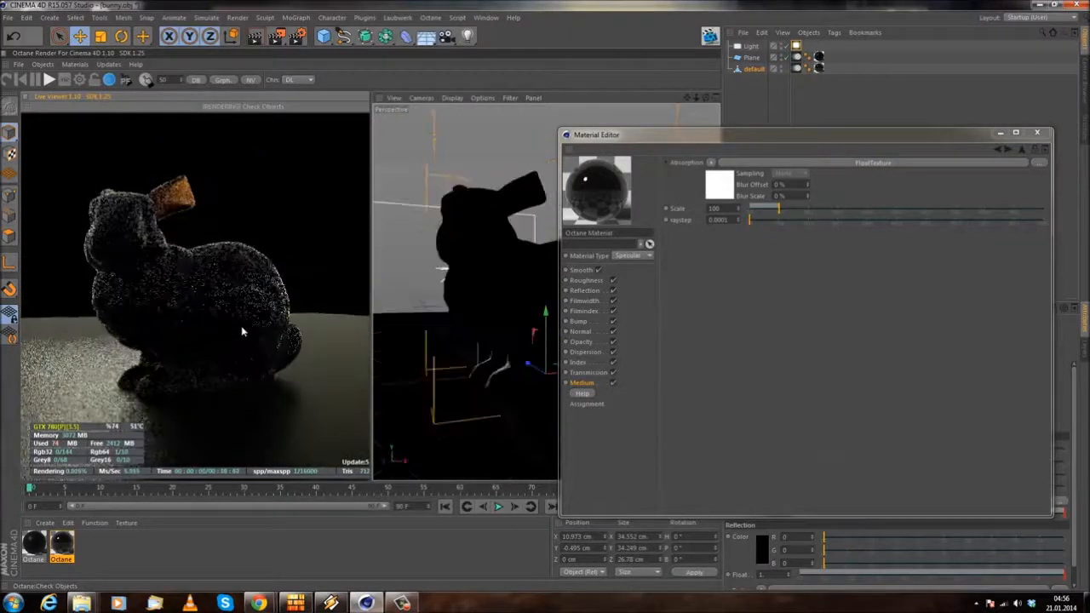
pyautogui.moveTo(207, 355); pyautogui.dragTo(238, 317)
pyautogui.moveTo(202, 281); pyautogui.dragTo(258, 294)
# Step: Open the light's Octane LightTag and raise its power to 400 and finally 1000
pyautogui.moveTo(656, 135); pyautogui.dragTo(460, 162)
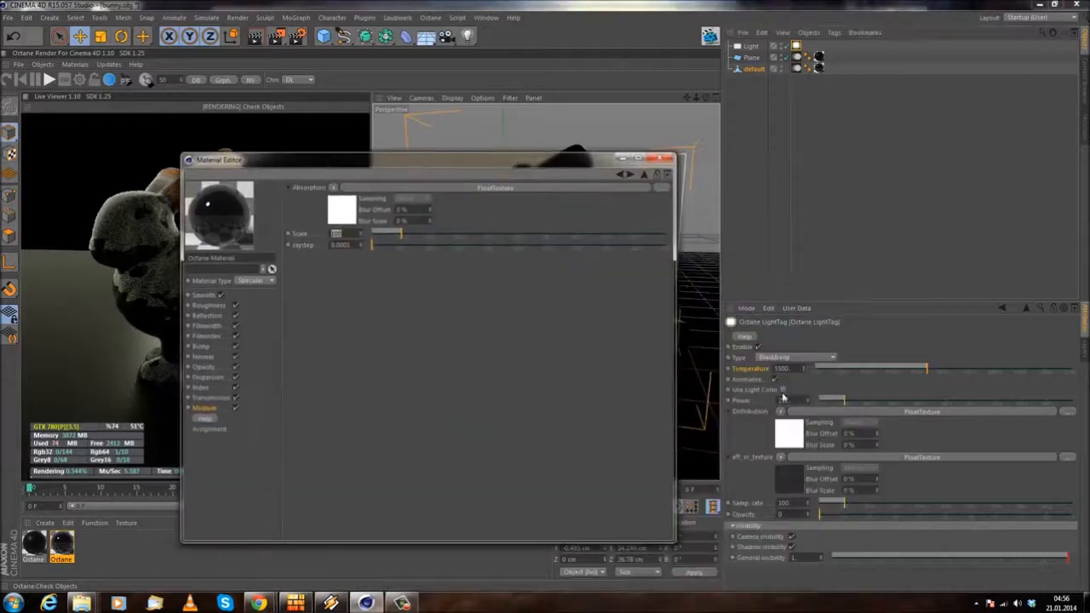
pyautogui.moveTo(797, 400); pyautogui.dragTo(641, 391)
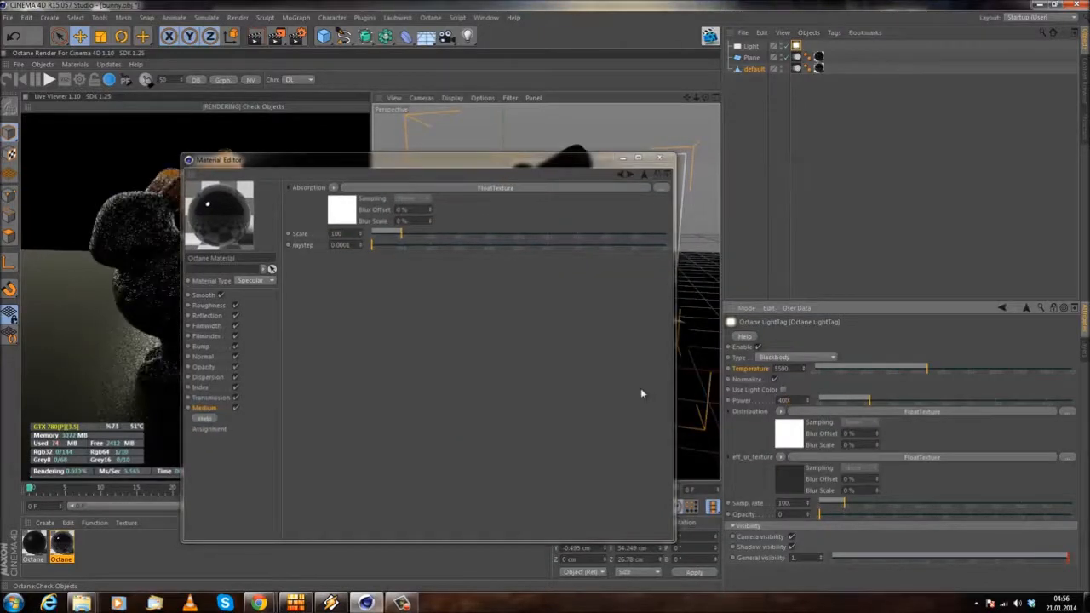
pyautogui.moveTo(460, 160); pyautogui.dragTo(544, 183)
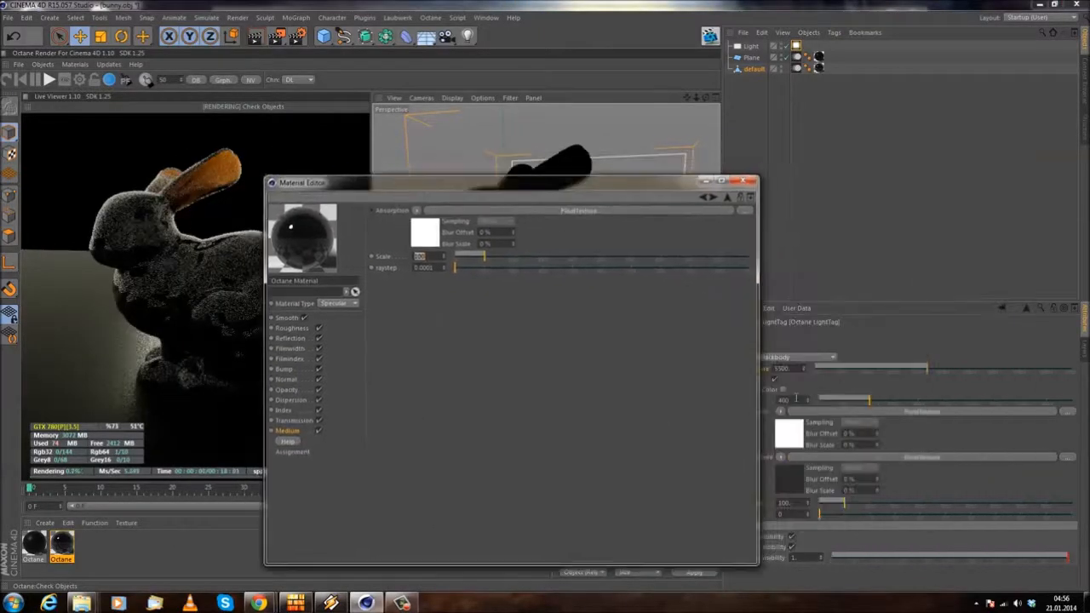
pyautogui.moveTo(797, 399); pyautogui.dragTo(665, 393)
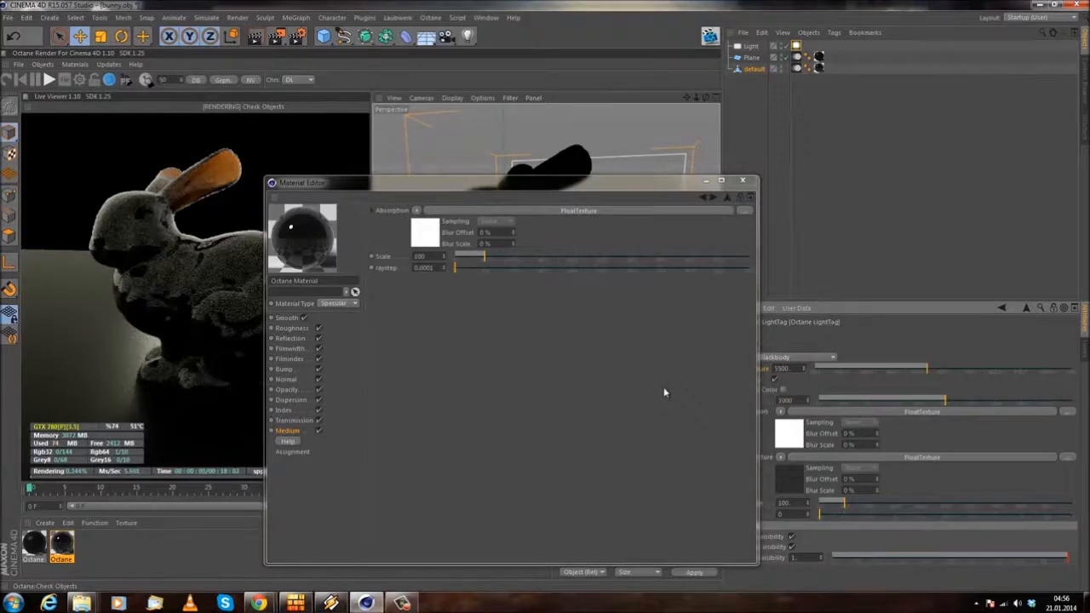
pyautogui.moveTo(442, 187); pyautogui.dragTo(562, 189)
pyautogui.moveTo(251, 243)
pyautogui.mouseDown()
pyautogui.moveTo(173, 299)
pyautogui.moveTo(256, 247)
pyautogui.mouseUp()
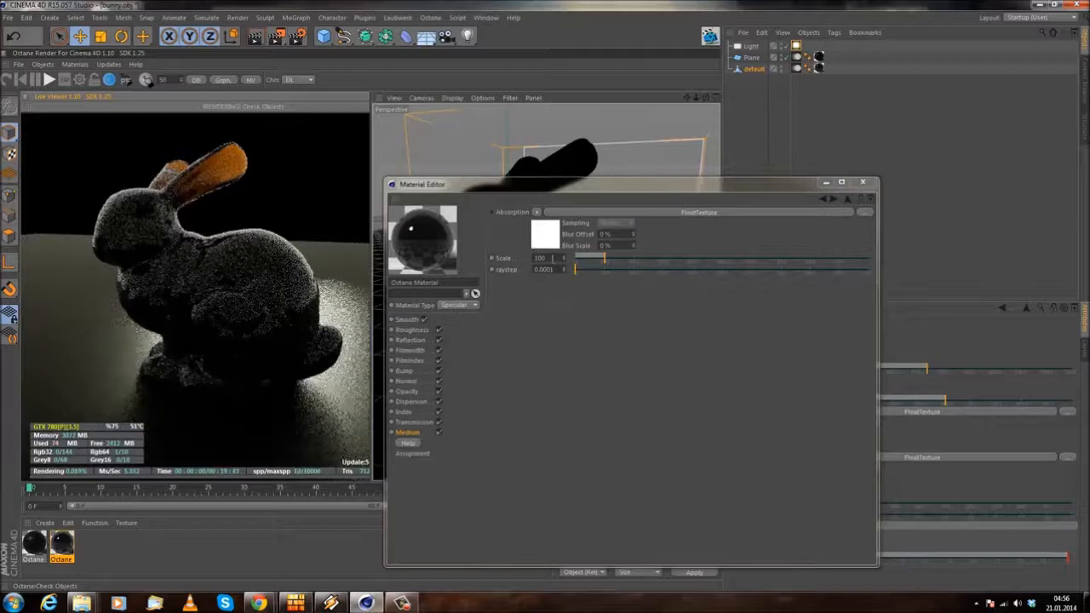
# Step: Lower the medium's absorption scale gradually from 50 through 30 to 10
pyautogui.moveTo(553, 258); pyautogui.dragTo(374, 227)
pyautogui.write('50')
pyautogui.press('Return')
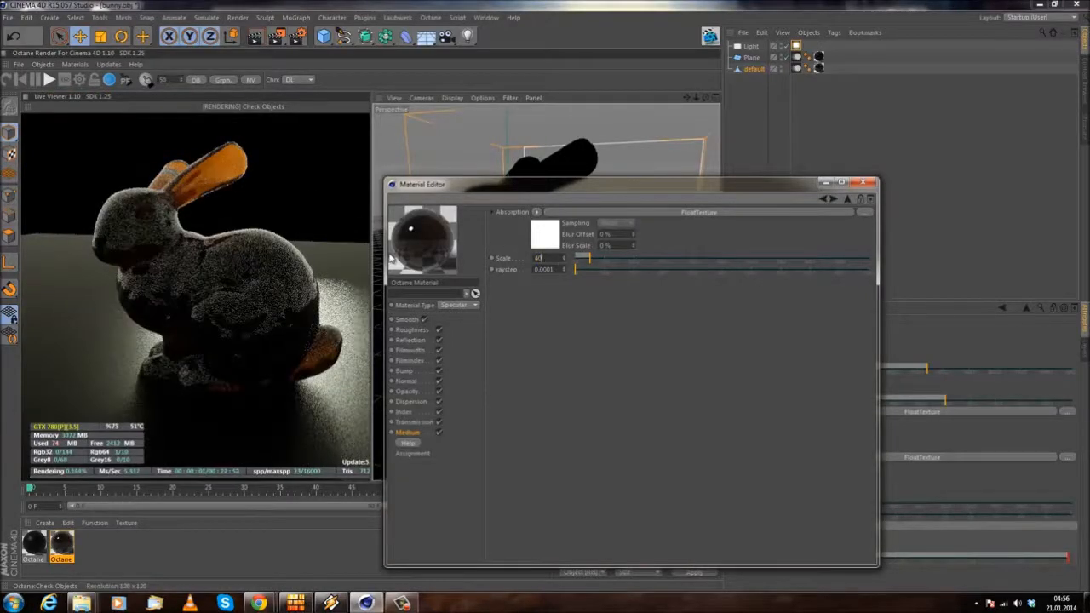
pyautogui.press('Return')
pyautogui.moveTo(204, 345); pyautogui.dragTo(256, 349)
pyautogui.moveTo(551, 258); pyautogui.dragTo(470, 255)
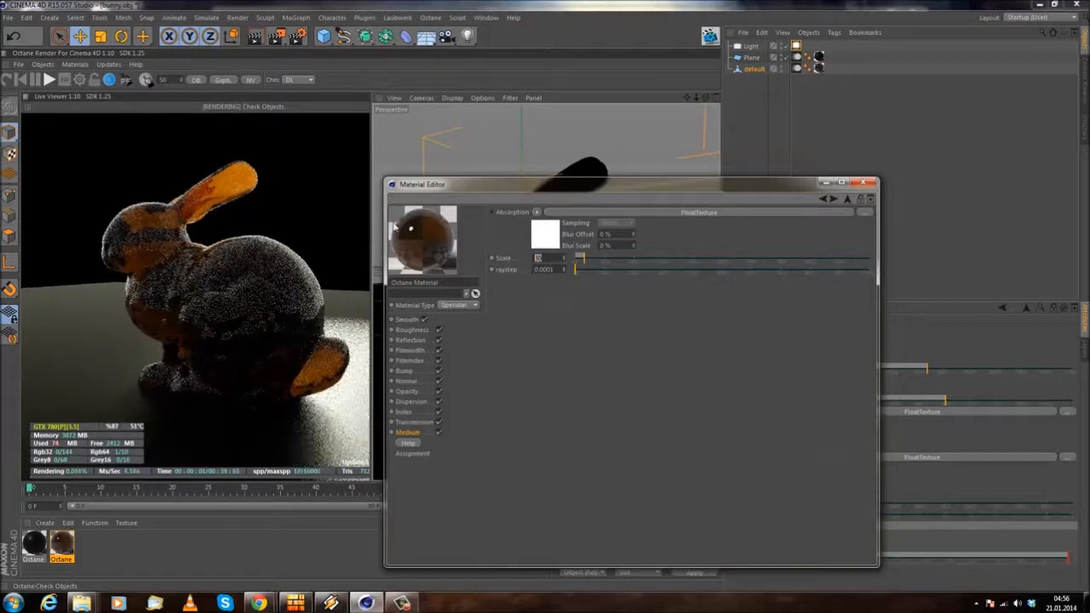
pyautogui.write('20')
pyautogui.press('Return')
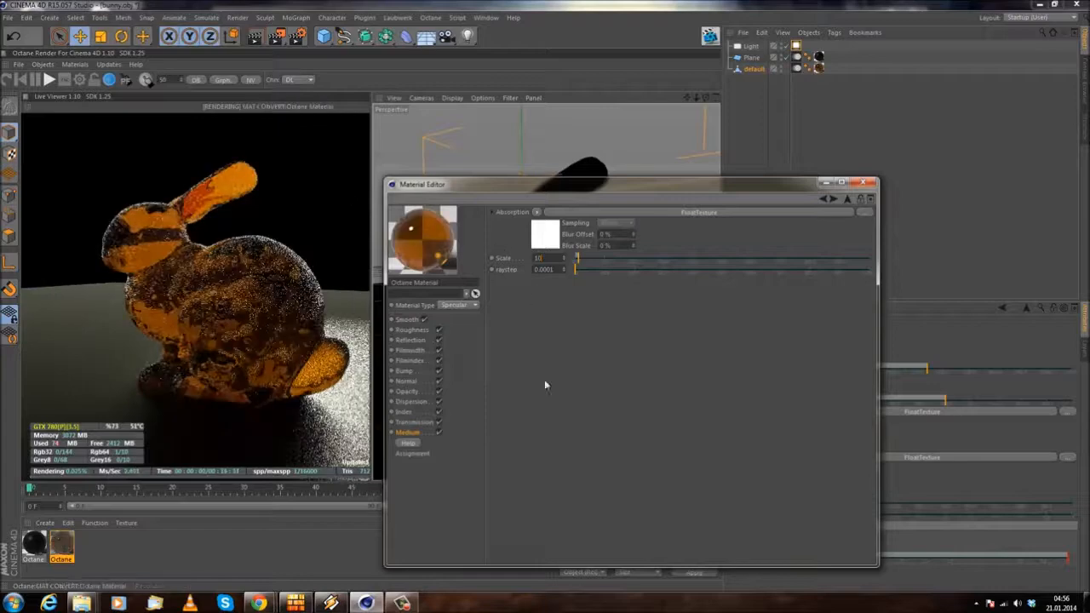
# Step: Set the bunny material's roughness float to 0.15 and its medium absorption scale to 20
pyautogui.click(412, 331)
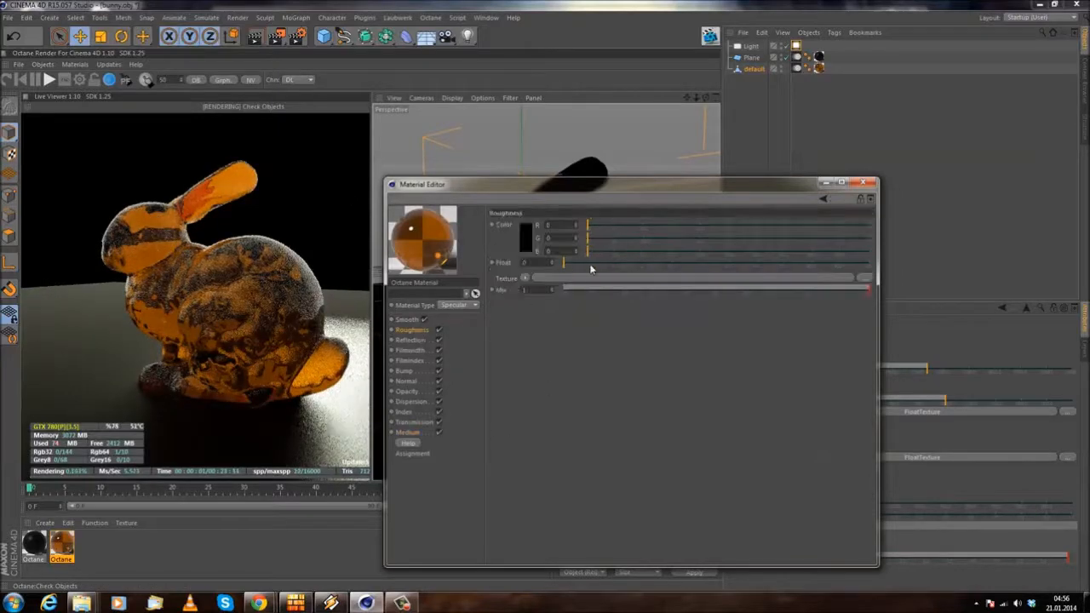
pyautogui.moveTo(592, 270); pyautogui.dragTo(618, 268)
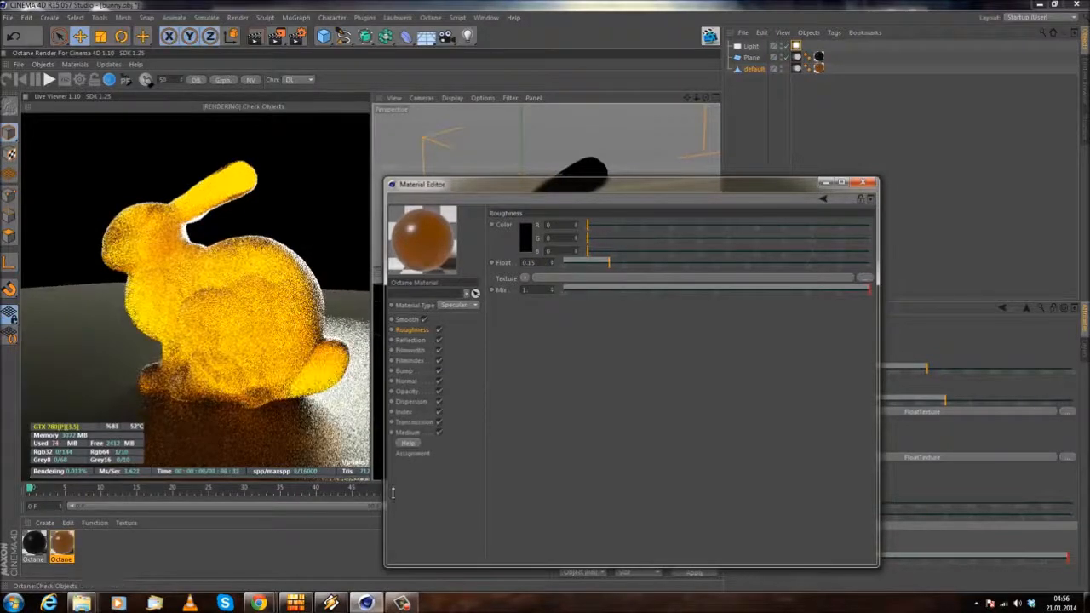
pyautogui.click(407, 433)
pyautogui.click(558, 227)
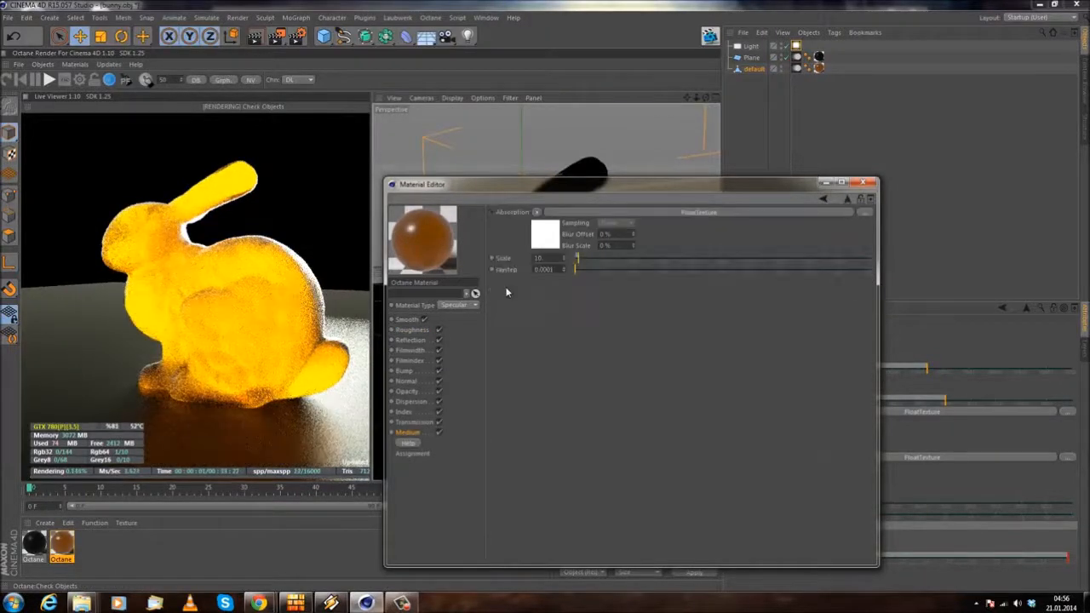
pyautogui.write('20')
pyautogui.press('Return')
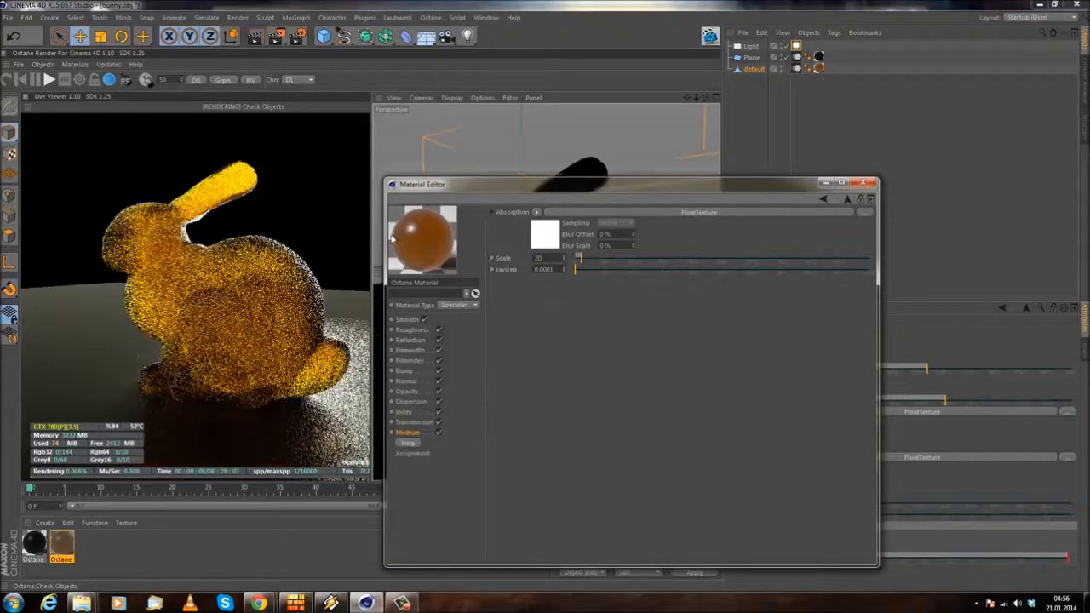
pyautogui.click(329, 235)
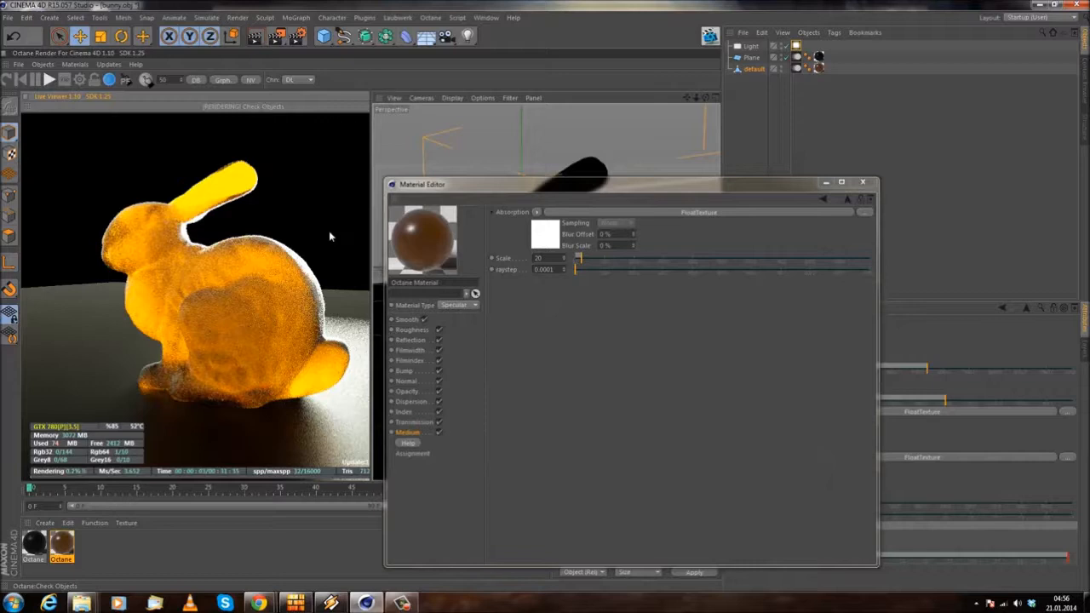
# Step: Narrow the Material Editor and move it clear of the bunny in the perspective viewport
pyautogui.click(776, 185)
pyautogui.moveTo(777, 186); pyautogui.dragTo(1034, 181)
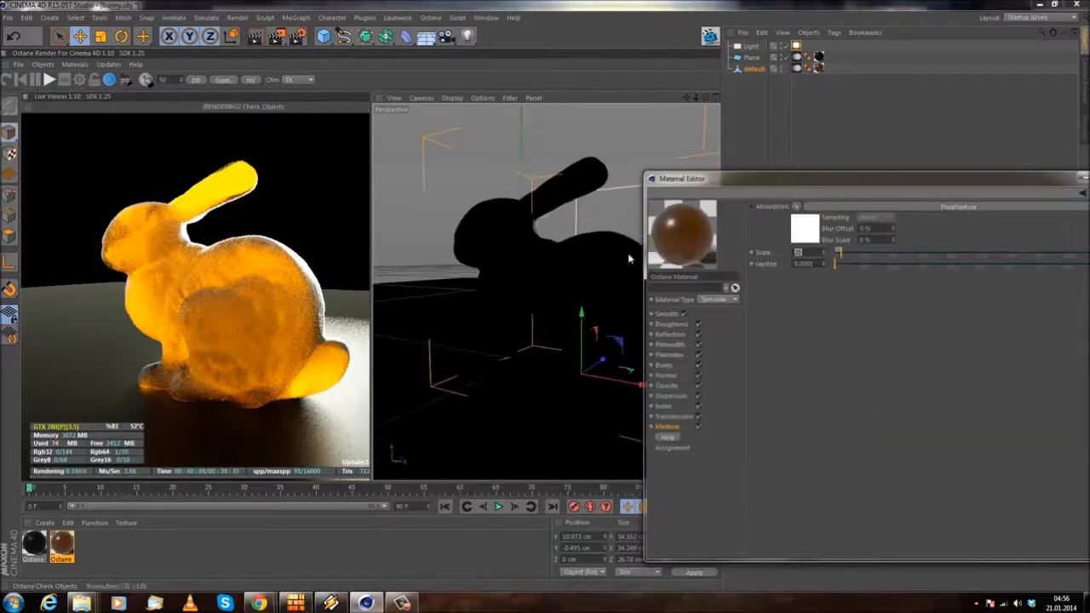
pyautogui.moveTo(643, 260); pyautogui.dragTo(788, 250)
pyautogui.moveTo(846, 184); pyautogui.dragTo(773, 152)
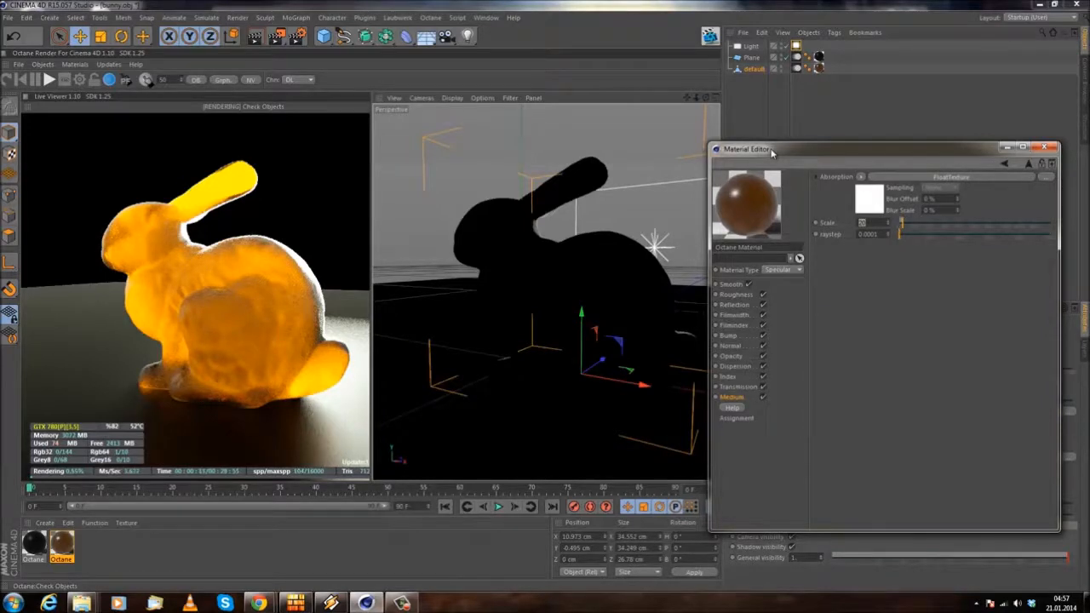
# Step: Review the bunny material's medium absorption, roughness and transmission settings, and minimize the Material Editor
pyautogui.click(732, 398)
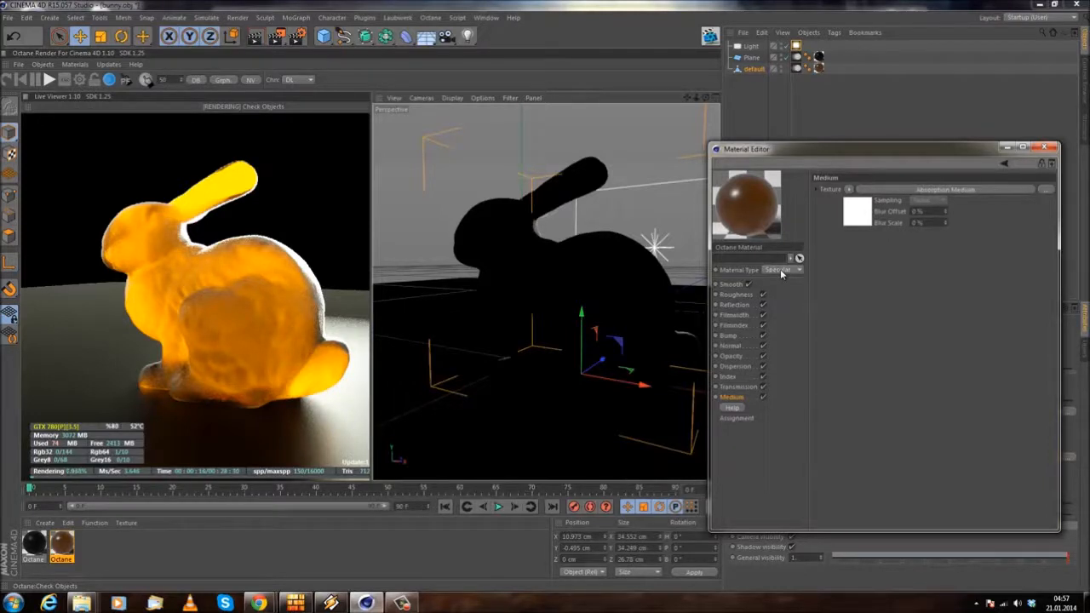
pyautogui.click(734, 294)
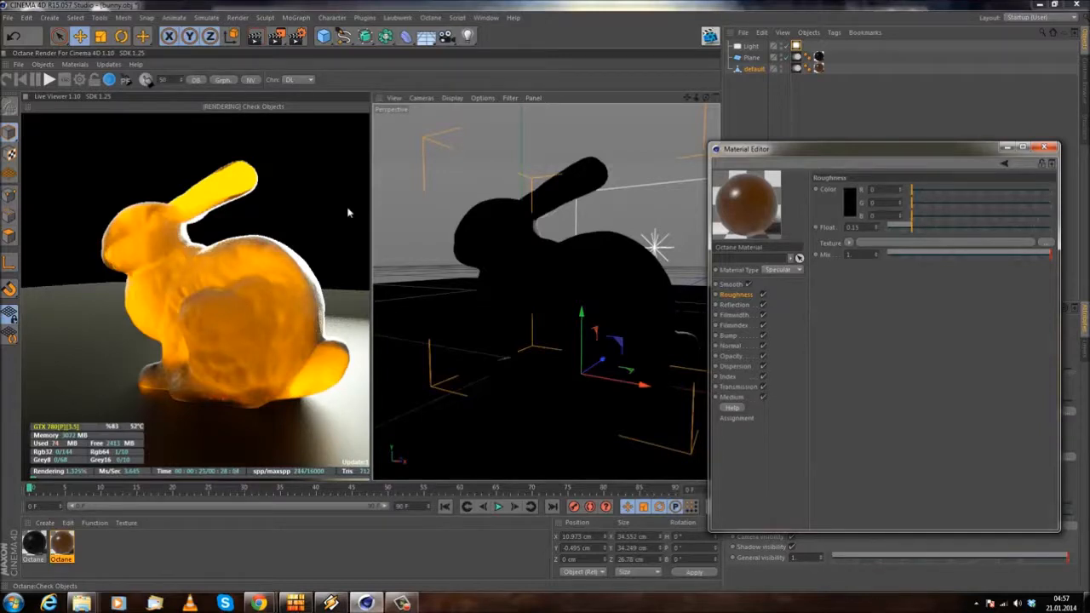
pyautogui.click(732, 397)
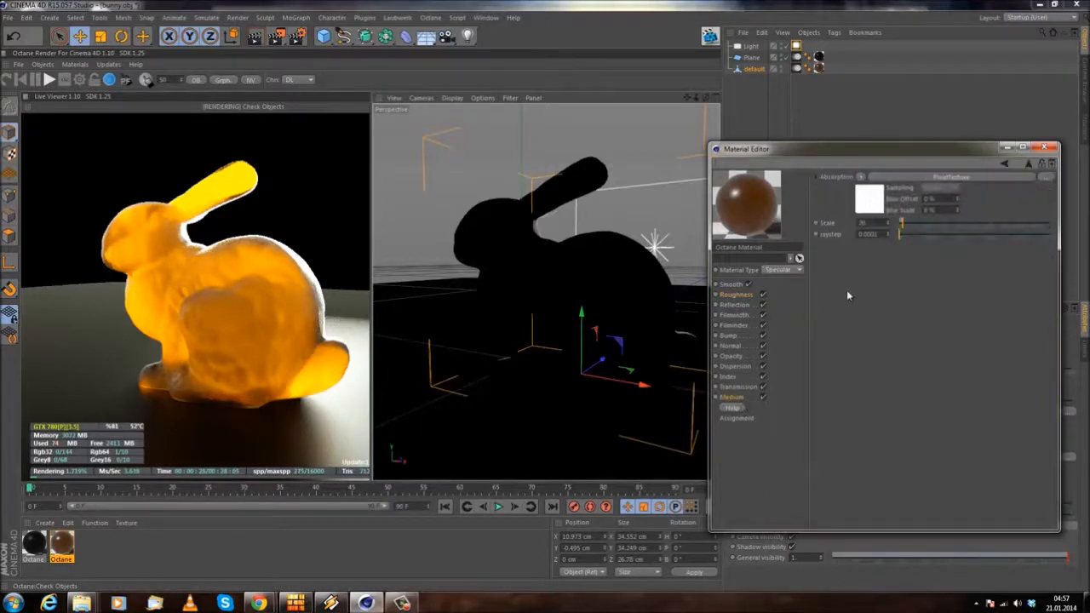
pyautogui.moveTo(863, 147); pyautogui.dragTo(752, 141)
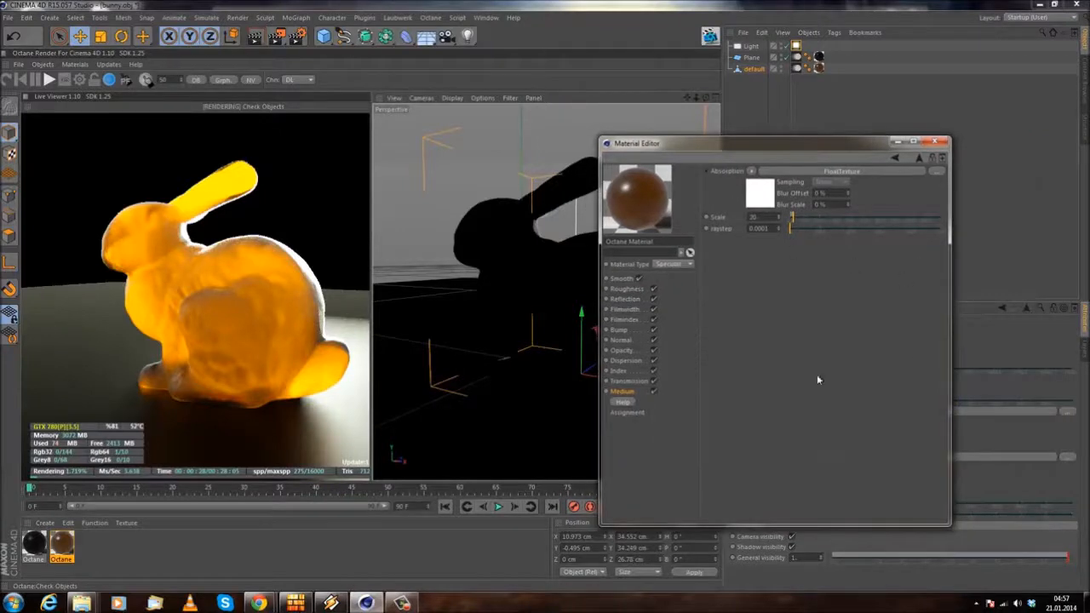
pyautogui.click(630, 381)
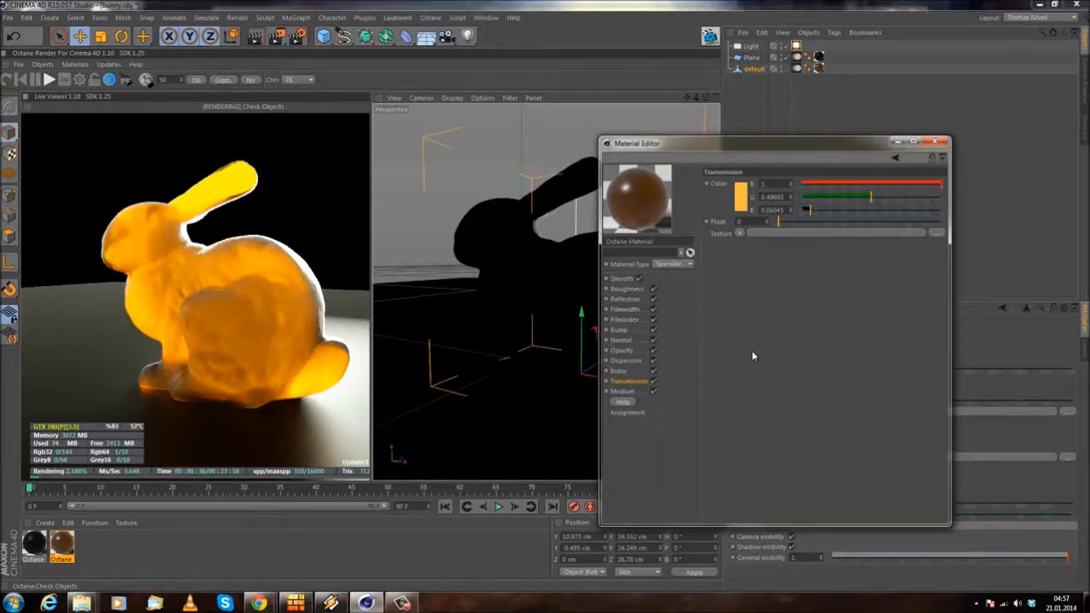
pyautogui.click(631, 392)
pyautogui.click(637, 382)
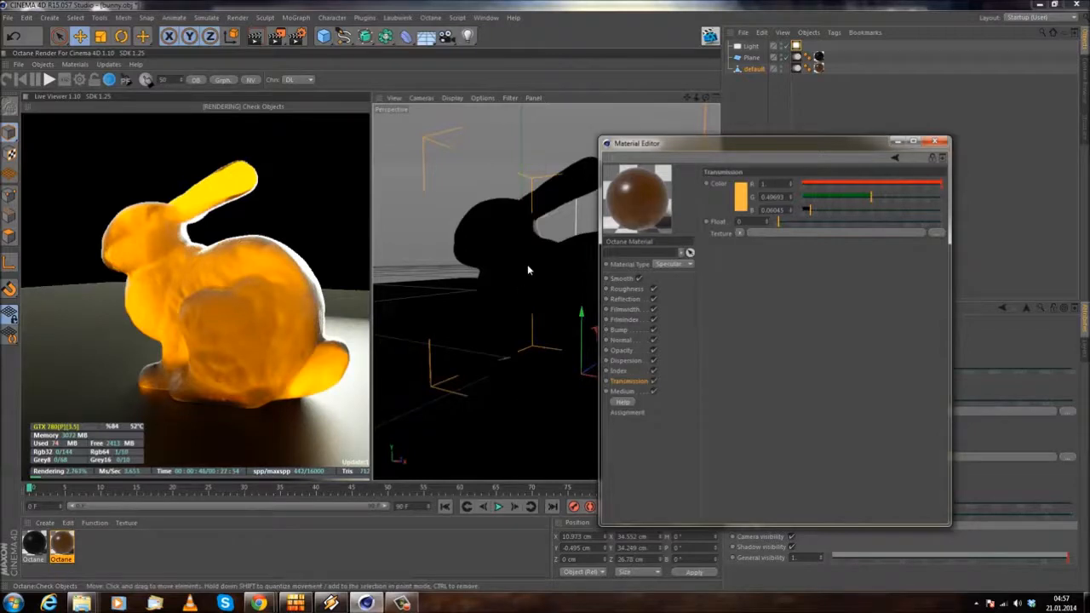
pyautogui.click(897, 144)
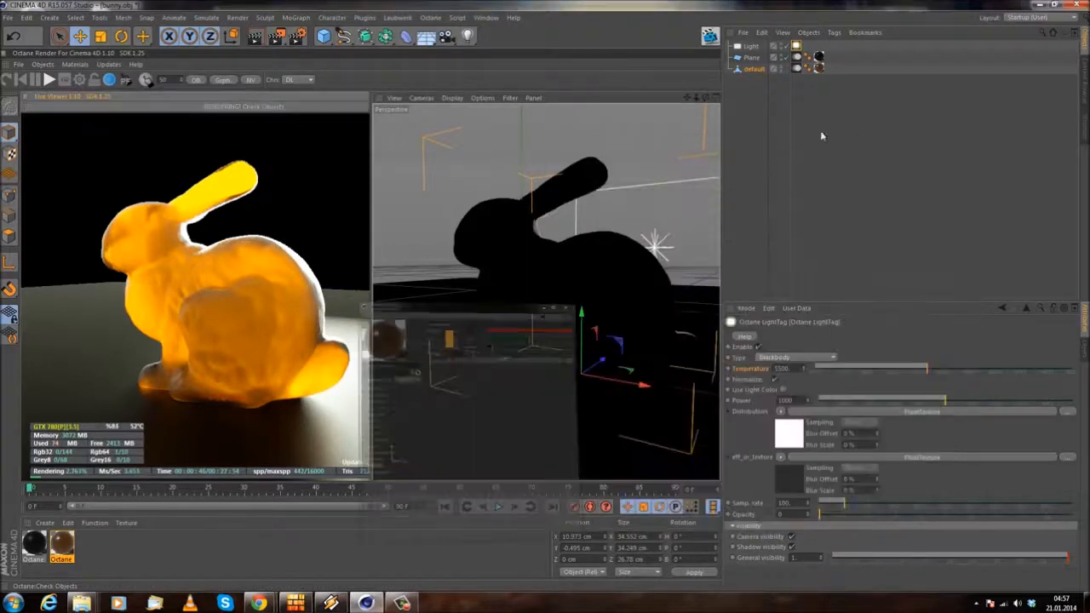
# Step: Add a sphere, scale it down to about 14.4 cm, and place it beside the bunny's head side, raised to about 7.4 cm in Y
pyautogui.moveTo(322, 39); pyautogui.dragTo(568, 68)
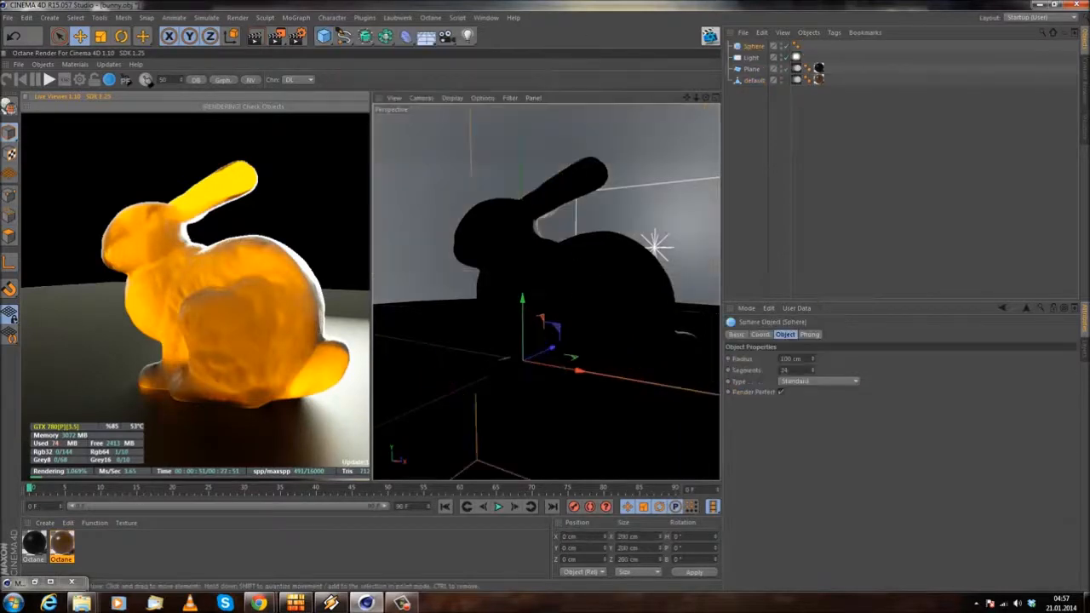
pyautogui.click(101, 37)
pyautogui.moveTo(657, 163); pyautogui.dragTo(379, 422)
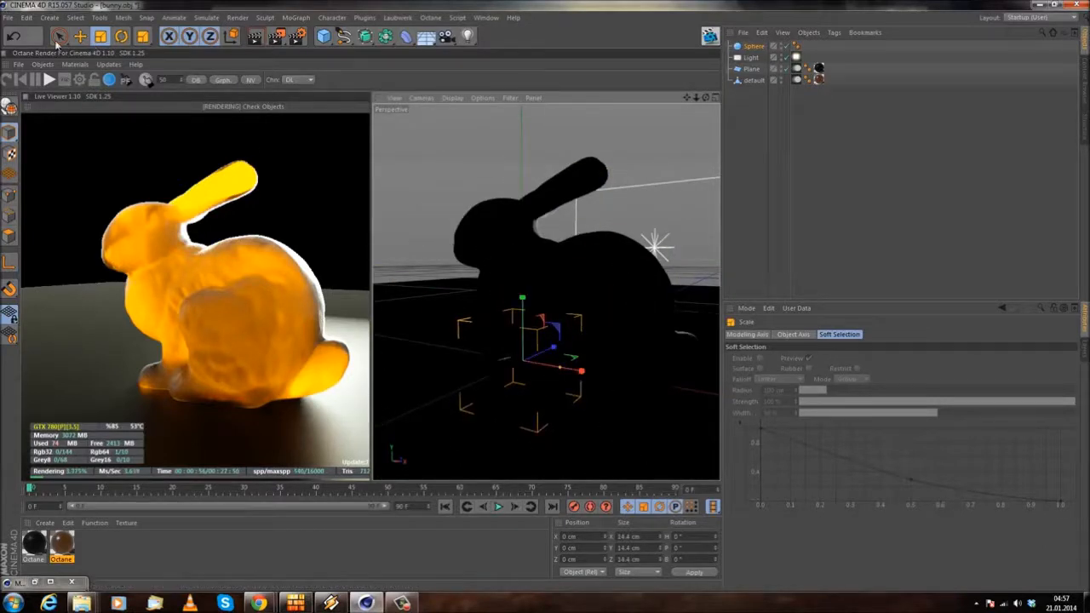
pyautogui.press('e')
pyautogui.moveTo(573, 373); pyautogui.dragTo(450, 360)
pyautogui.moveTo(410, 284); pyautogui.dragTo(414, 246)
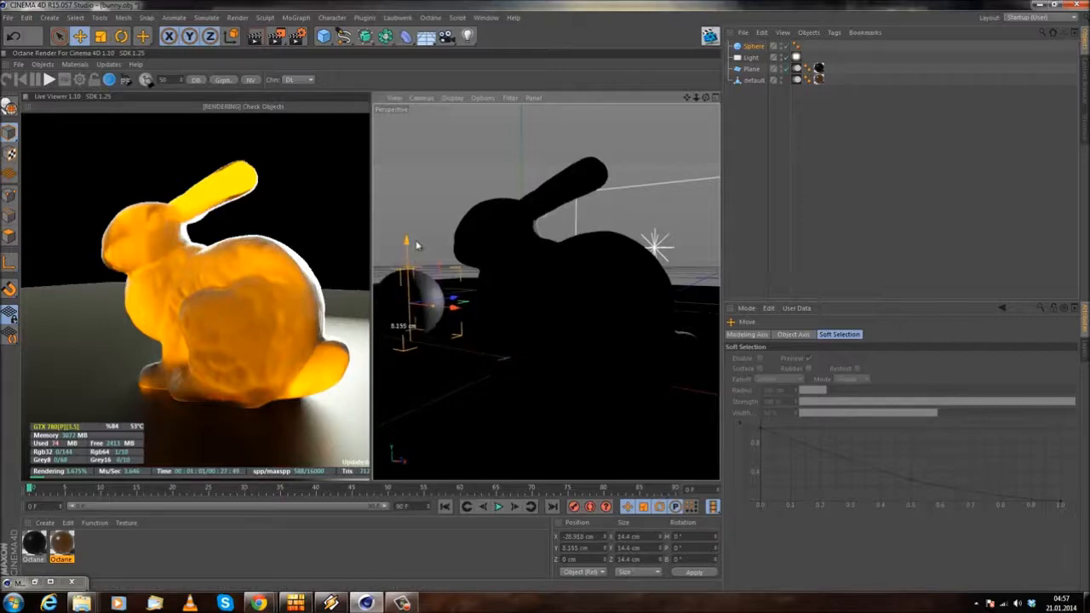
# Step: Attach an Octane ObjectTag to the sphere and set its mesh number to 3
pyautogui.rightClick(749, 46)
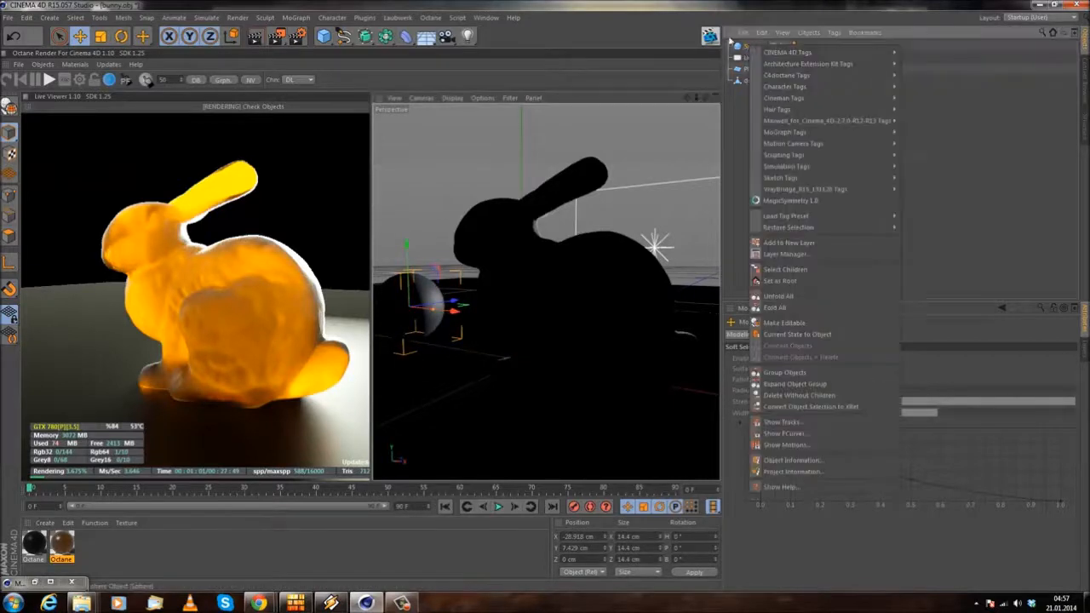
pyautogui.click(730, 40)
pyautogui.click(743, 47)
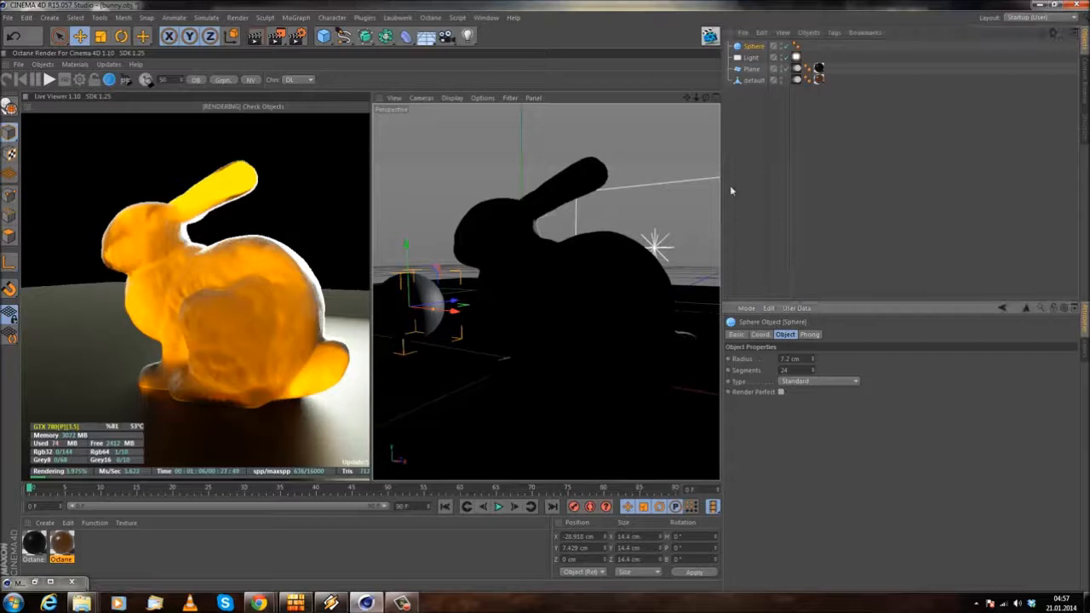
pyautogui.rightClick(749, 49)
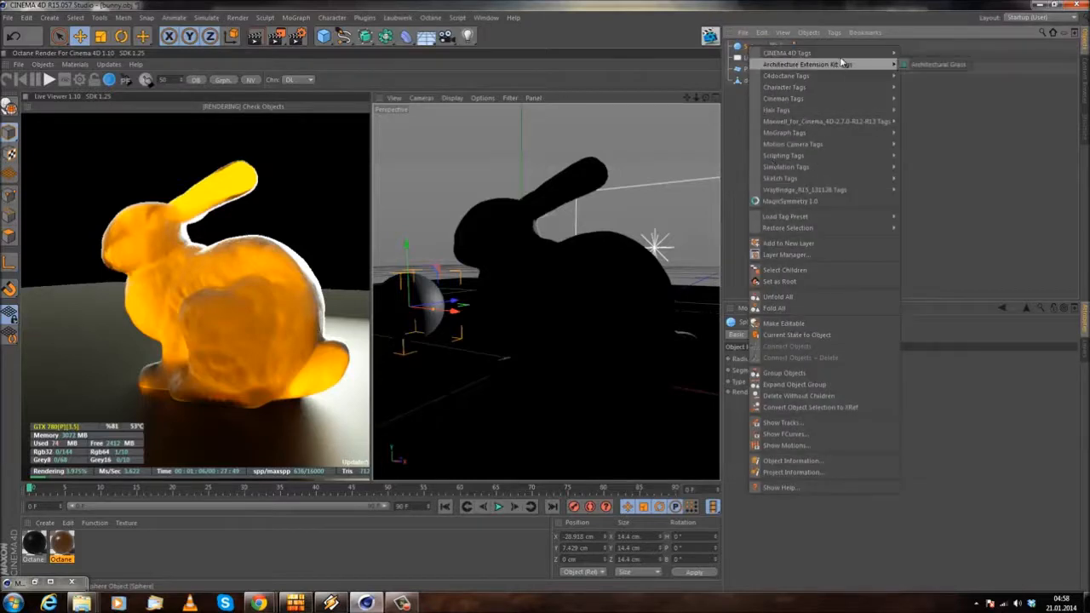
pyautogui.moveTo(834, 81)
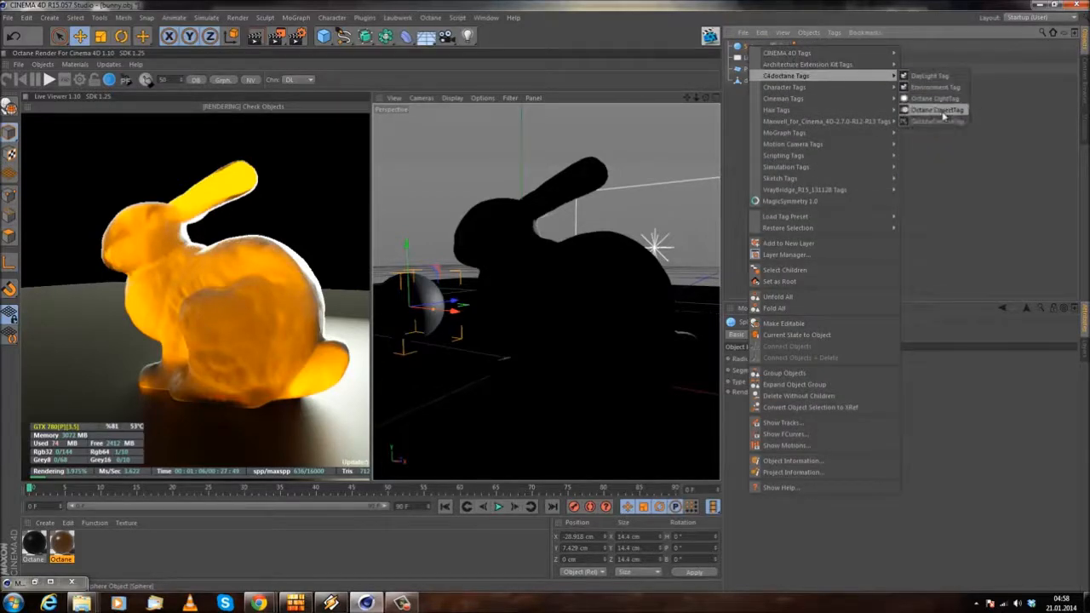
pyautogui.click(936, 119)
pyautogui.moveTo(820, 346); pyautogui.dragTo(819, 339)
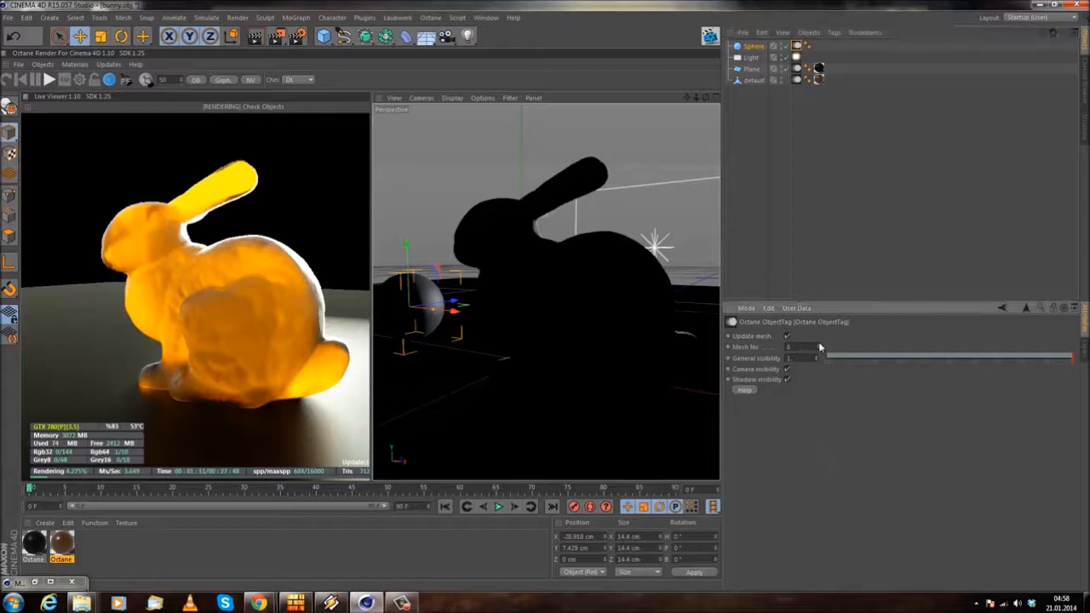
pyautogui.click(820, 344)
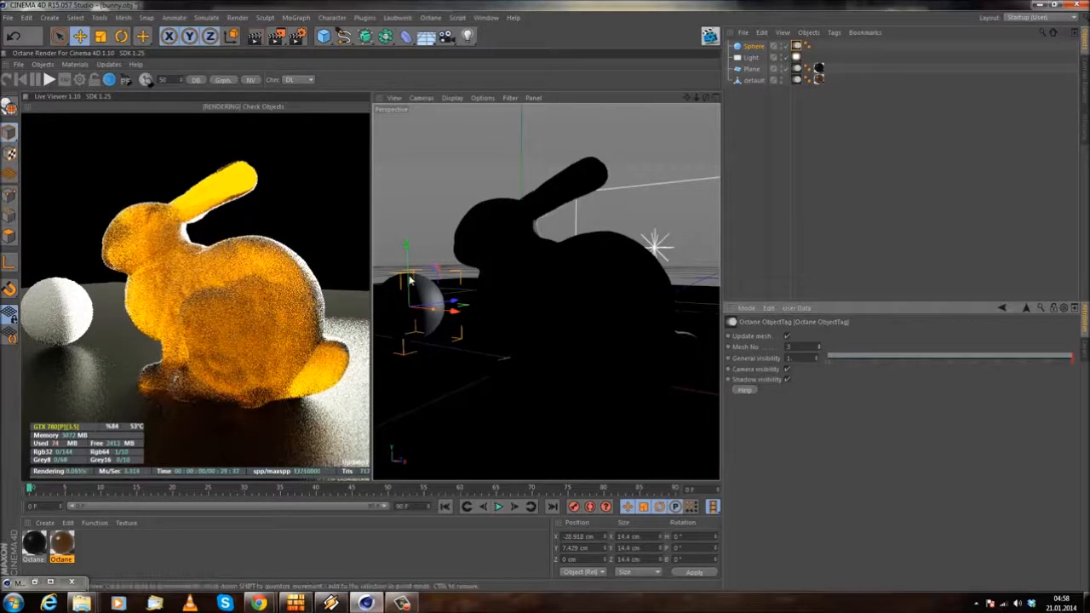
# Step: Move the sphere beside the bunny's body, at about X 13.3, Y 6.7, Z -27.9 cm, and frame both from the bunny's front
pyautogui.moveTo(407, 245); pyautogui.dragTo(408, 250)
pyautogui.moveTo(461, 296); pyautogui.dragTo(502, 367)
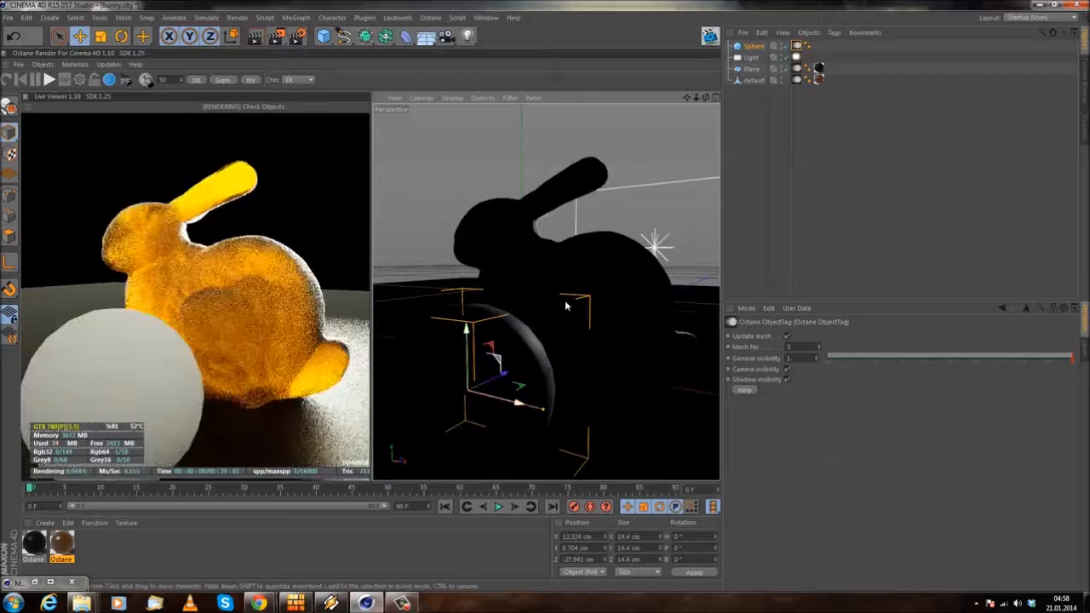
pyautogui.scroll(-4, 566, 304)
pyautogui.scroll(3, 595, 311)
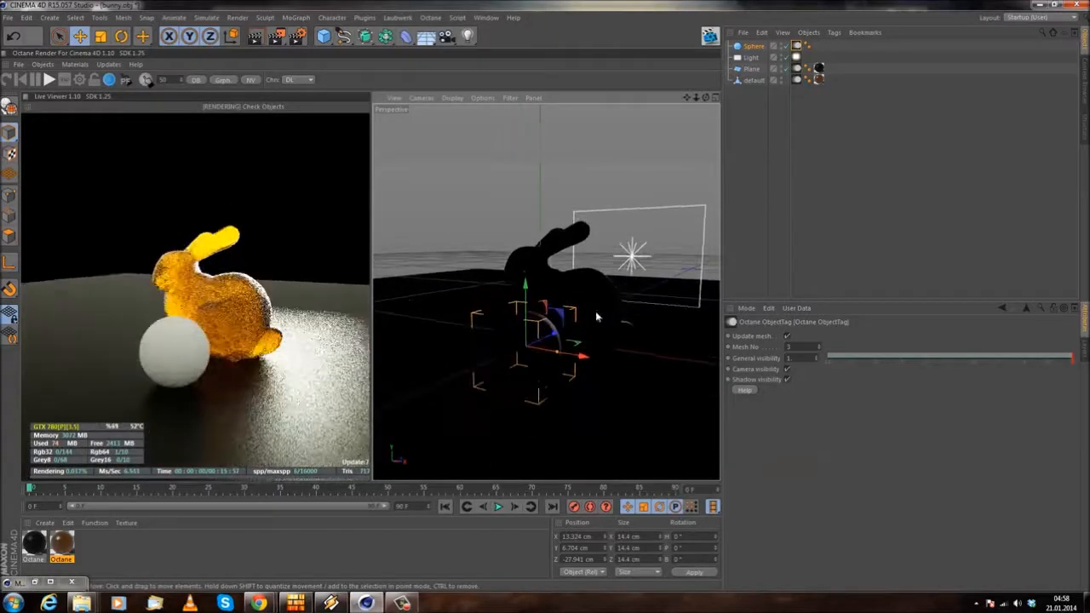
pyautogui.keyDown('alt'); pyautogui.moveTo(515, 338); pyautogui.dragTo(657, 332); pyautogui.keyUp('alt')
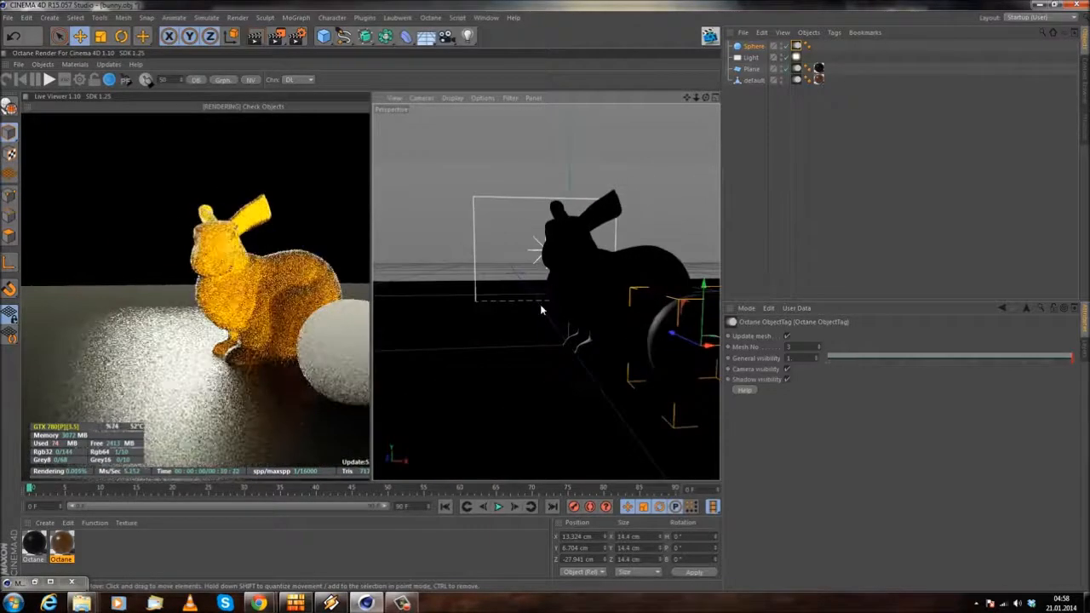
pyautogui.keyDown('alt'); pyautogui.moveTo(537, 308); pyautogui.dragTo(523, 279); pyautogui.keyUp('alt')
pyautogui.scroll(4, 511, 312)
pyautogui.keyDown('alt'); pyautogui.moveTo(532, 284); pyautogui.dragTo(551, 290, button='middle'); pyautogui.keyUp('alt')
# Step: Scale the sphere down to about 11.4 cm and reposition it at about X 19.6, Y 5.5, Z -26.2 cm
pyautogui.click(755, 48)
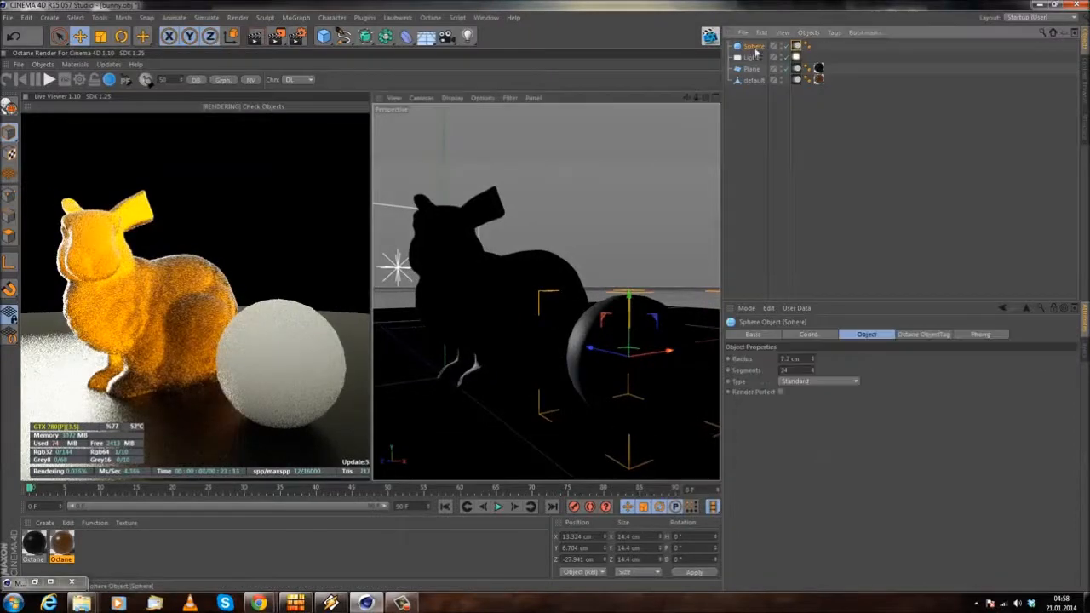
pyautogui.click(99, 37)
pyautogui.moveTo(575, 263); pyautogui.dragTo(527, 266)
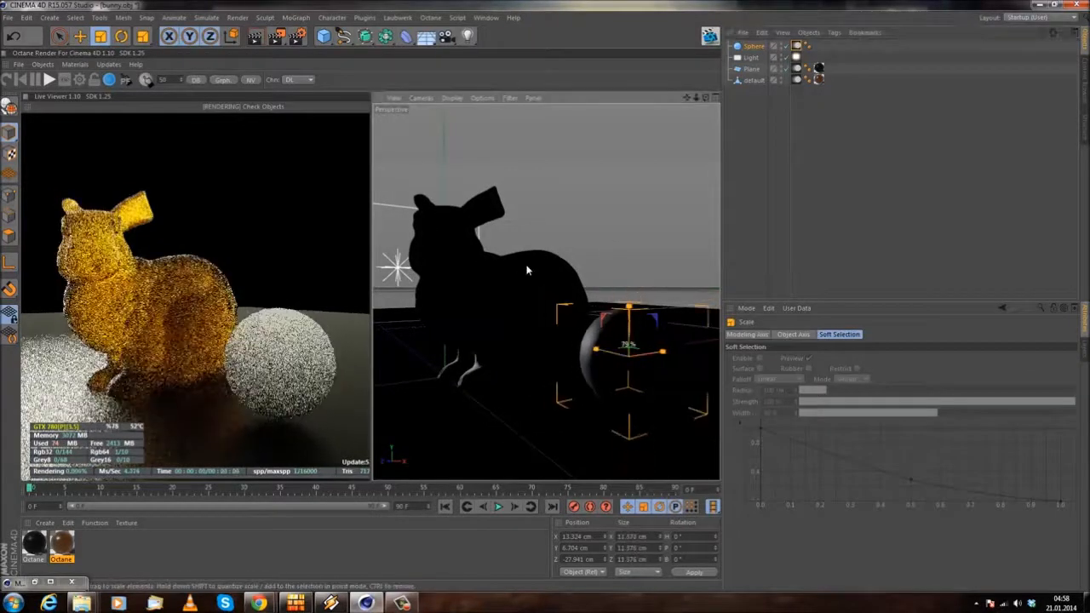
pyautogui.press('e')
pyautogui.moveTo(630, 298); pyautogui.dragTo(631, 308)
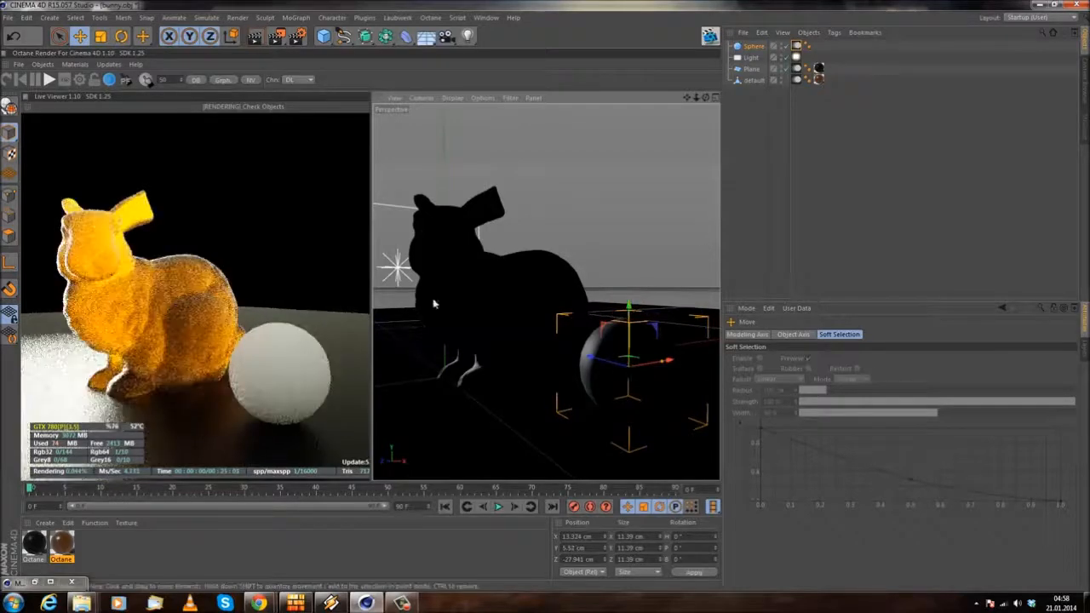
pyautogui.moveTo(675, 364); pyautogui.dragTo(710, 359)
pyautogui.moveTo(626, 355); pyautogui.dragTo(611, 359)
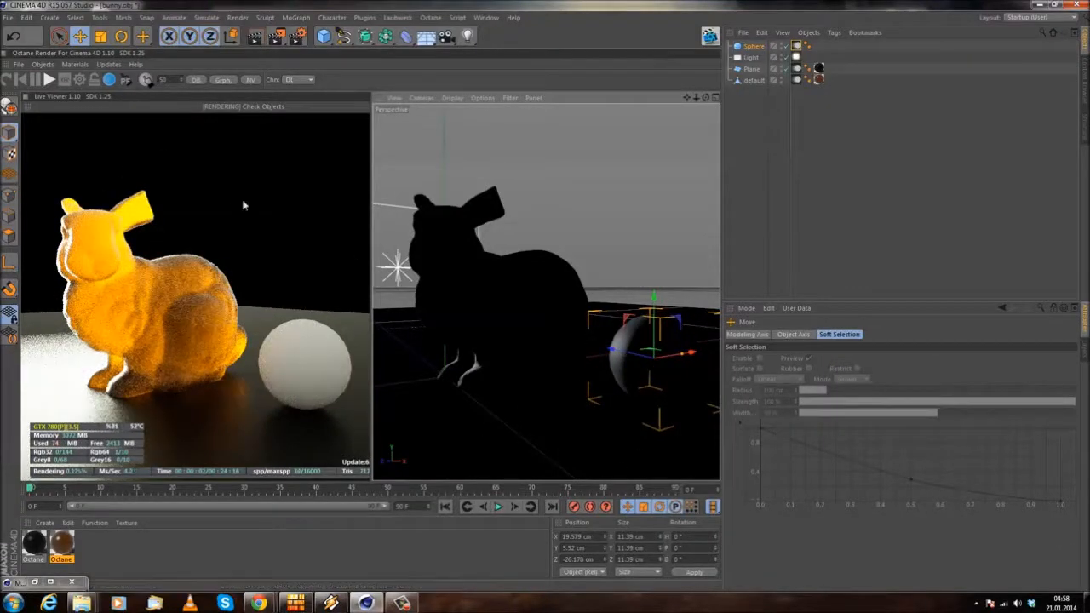
# Step: Create a new Octane material and show its emission channel in the Material Editor, moved clear of the render preview
pyautogui.click(45, 523)
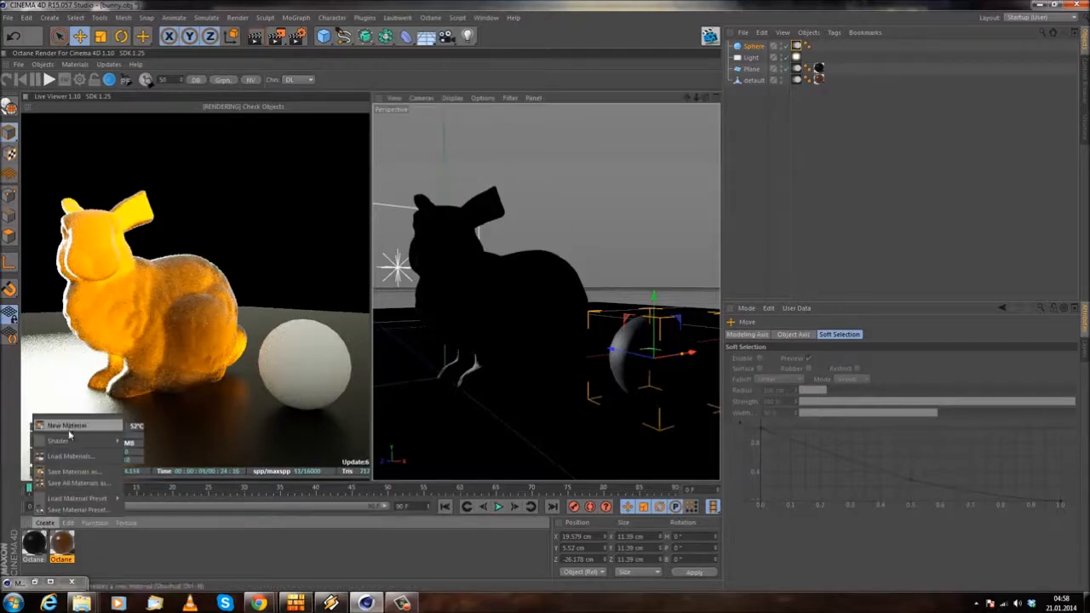
pyautogui.moveTo(86, 440)
pyautogui.moveTo(162, 402)
pyautogui.click(240, 414)
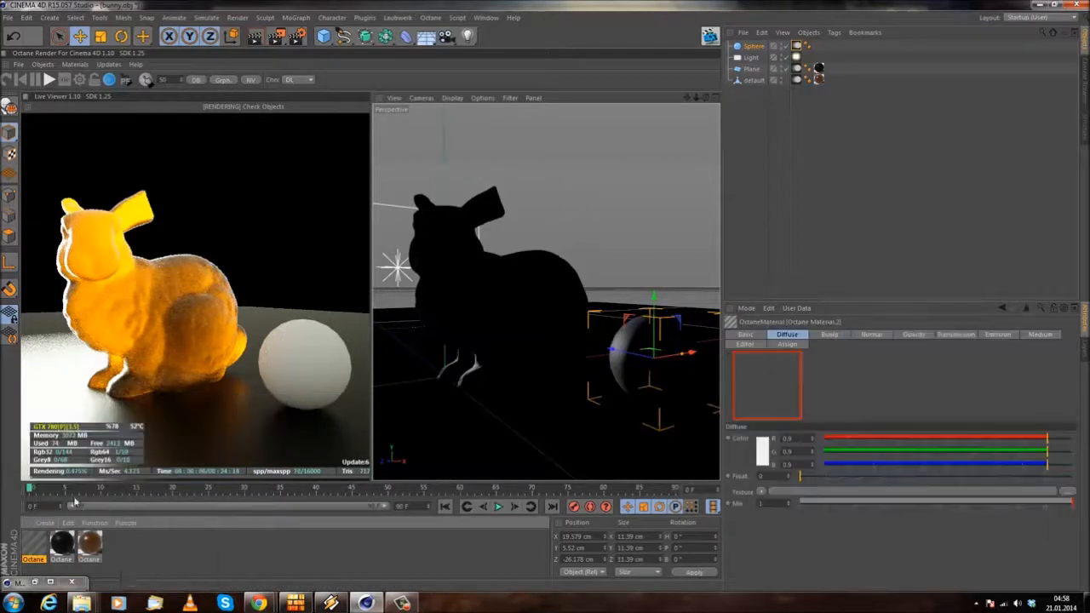
pyautogui.doubleClick(34, 542)
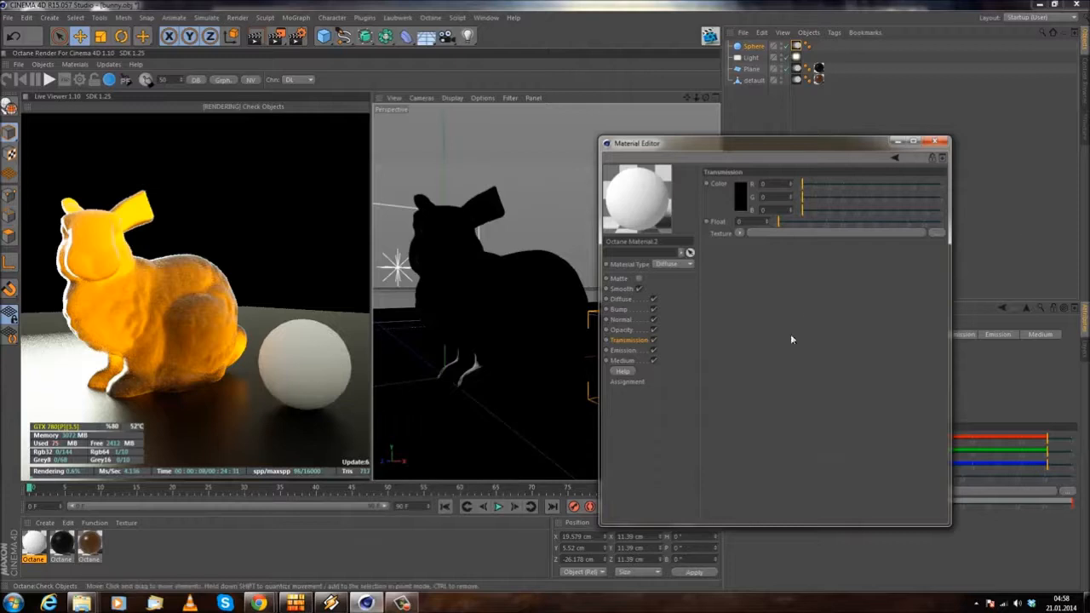
pyautogui.moveTo(726, 145); pyautogui.dragTo(563, 146)
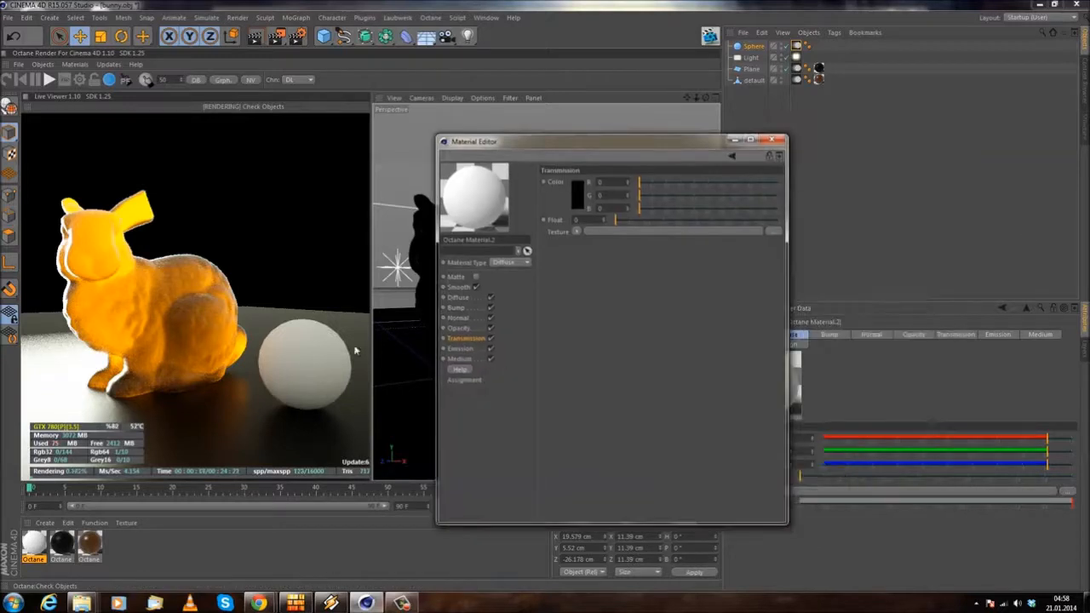
pyautogui.click(459, 349)
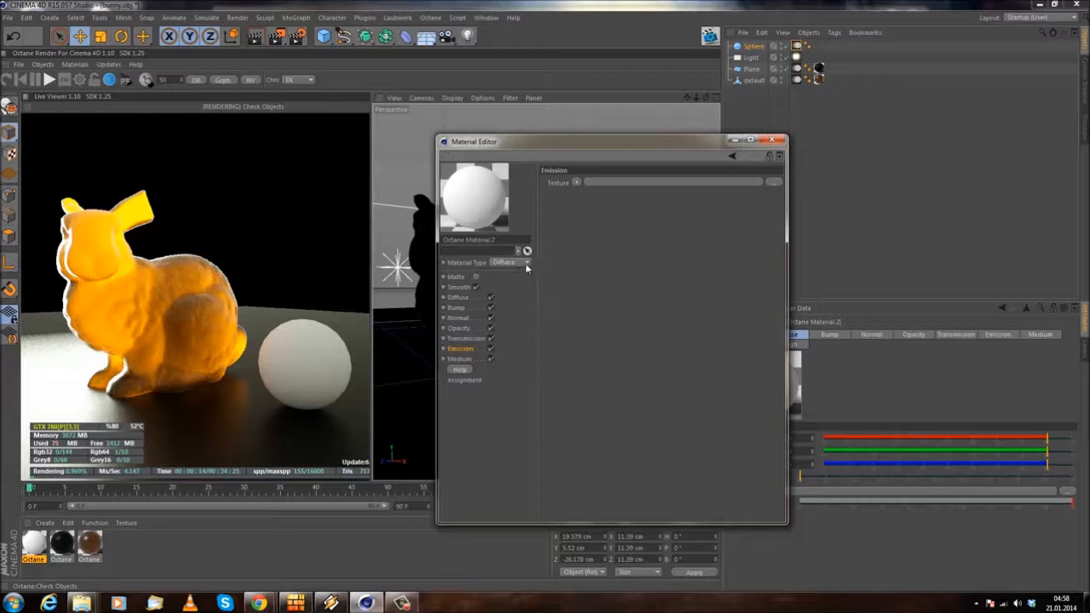
# Step: Try the Glossy and Specular types on the new material and switch it back to Diffuse
pyautogui.click(523, 288)
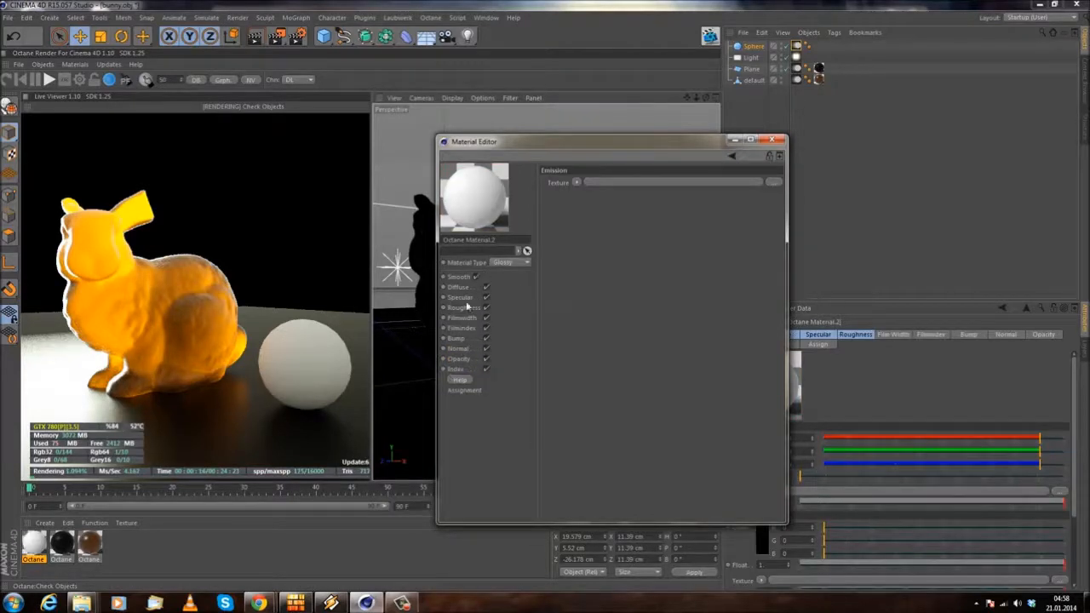
pyautogui.click(509, 263)
pyautogui.click(518, 299)
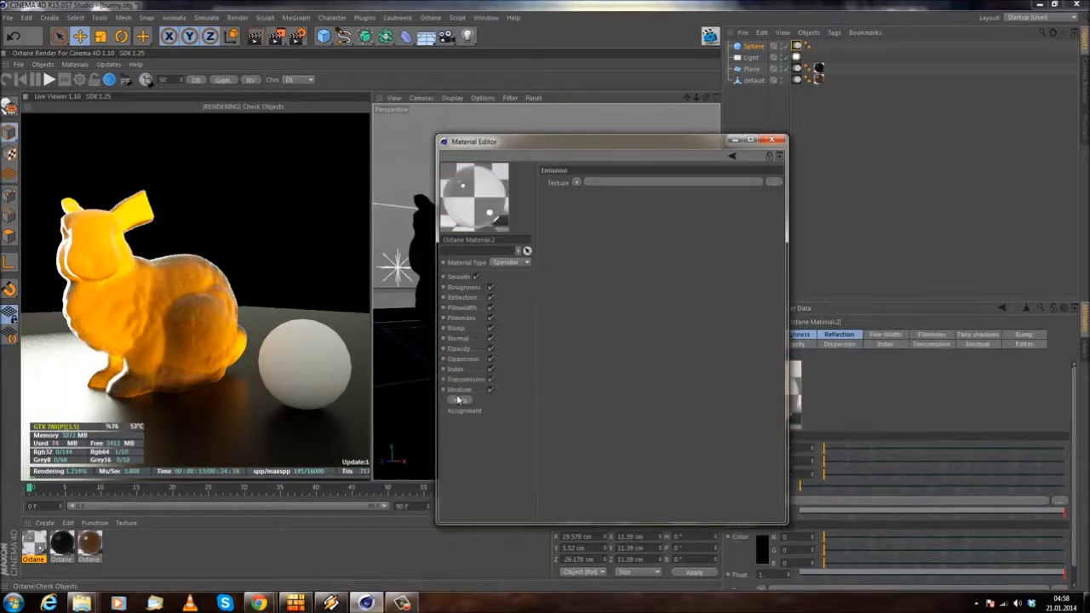
pyautogui.click(505, 263)
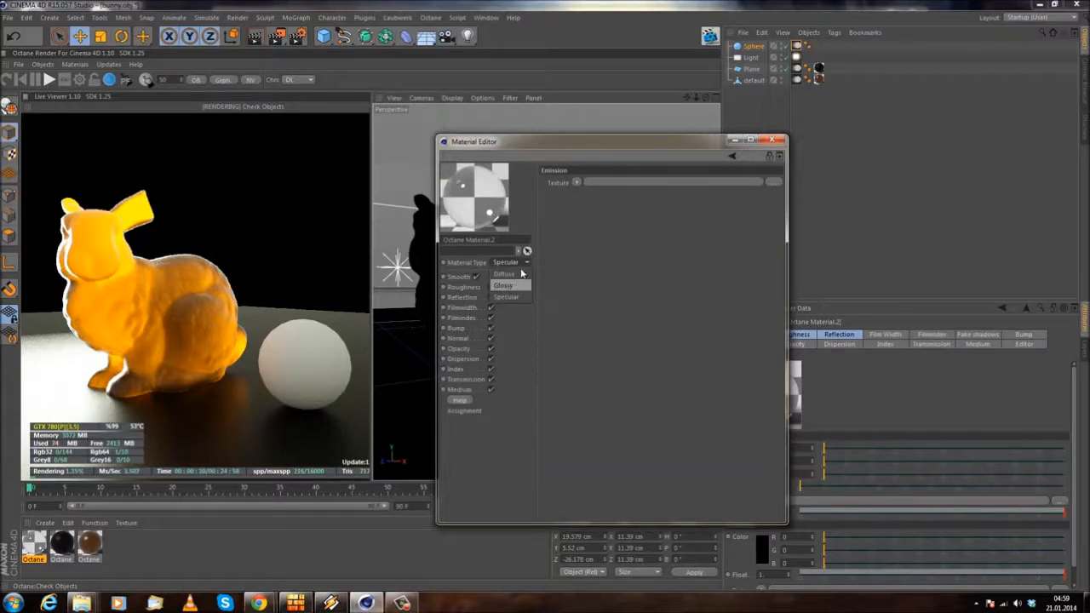
pyautogui.click(522, 274)
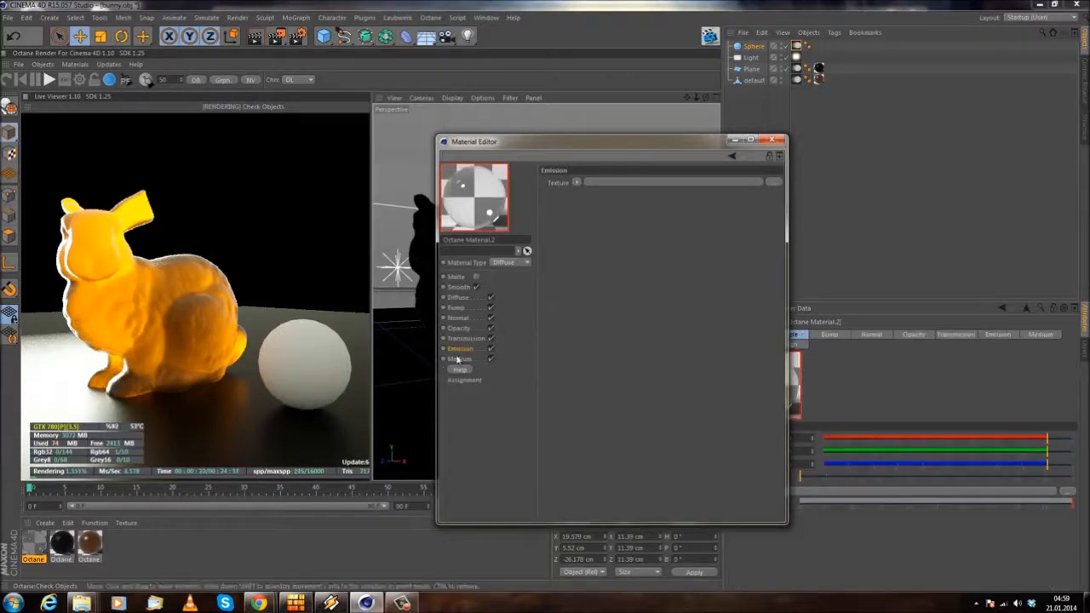
pyautogui.click(577, 183)
pyautogui.moveTo(612, 391)
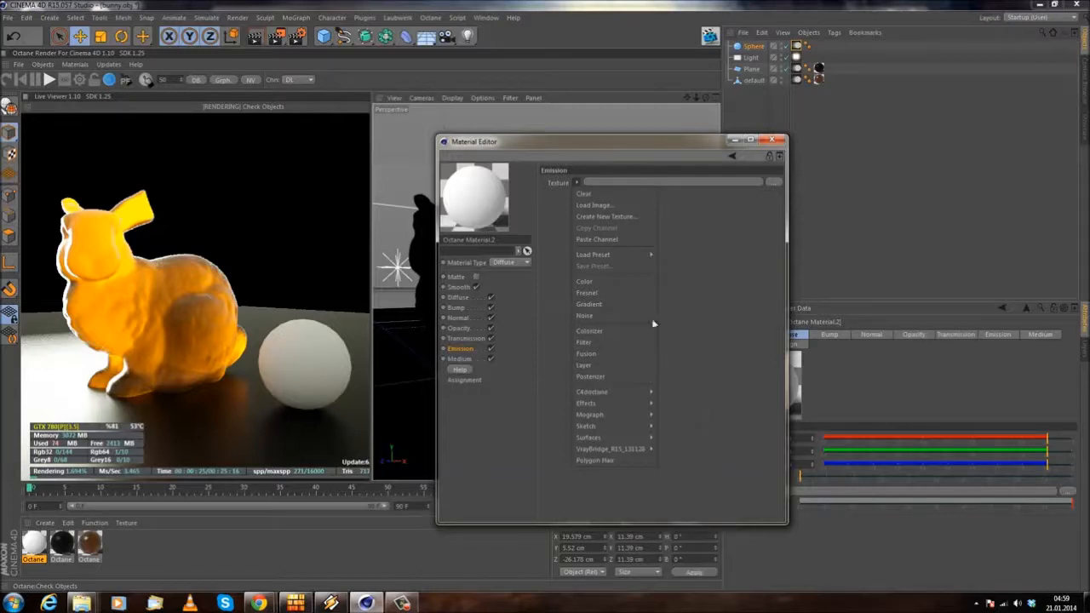
pyautogui.click(699, 316)
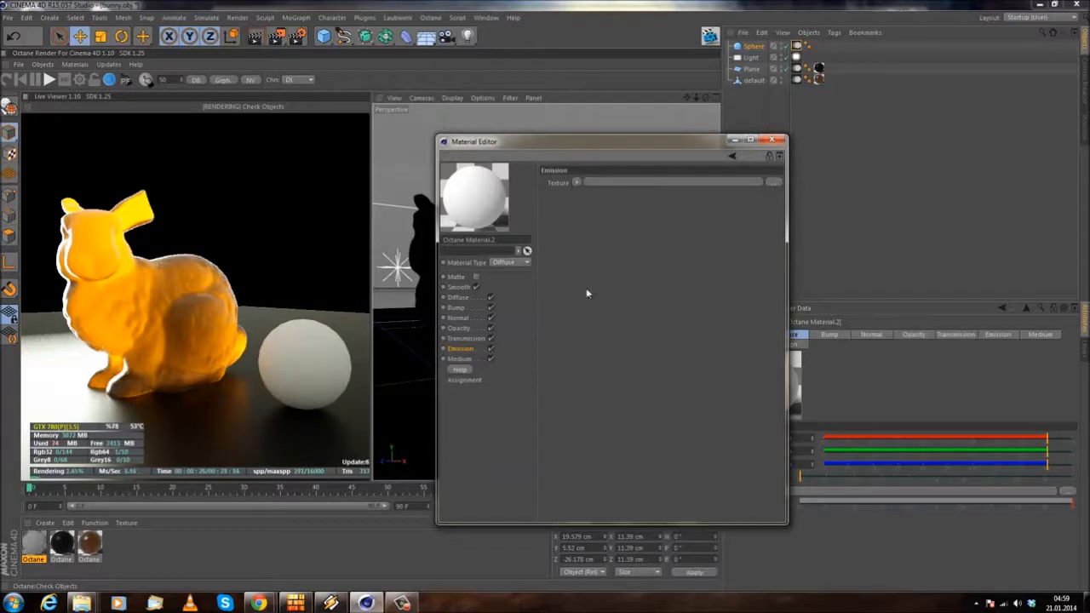
pyautogui.click(578, 183)
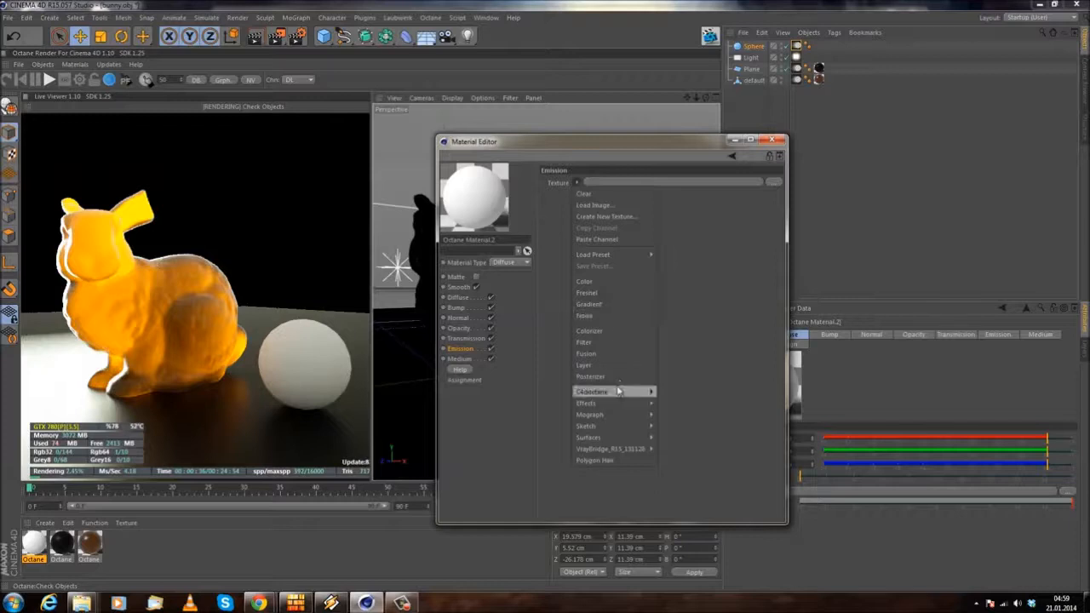
pyautogui.moveTo(599, 393)
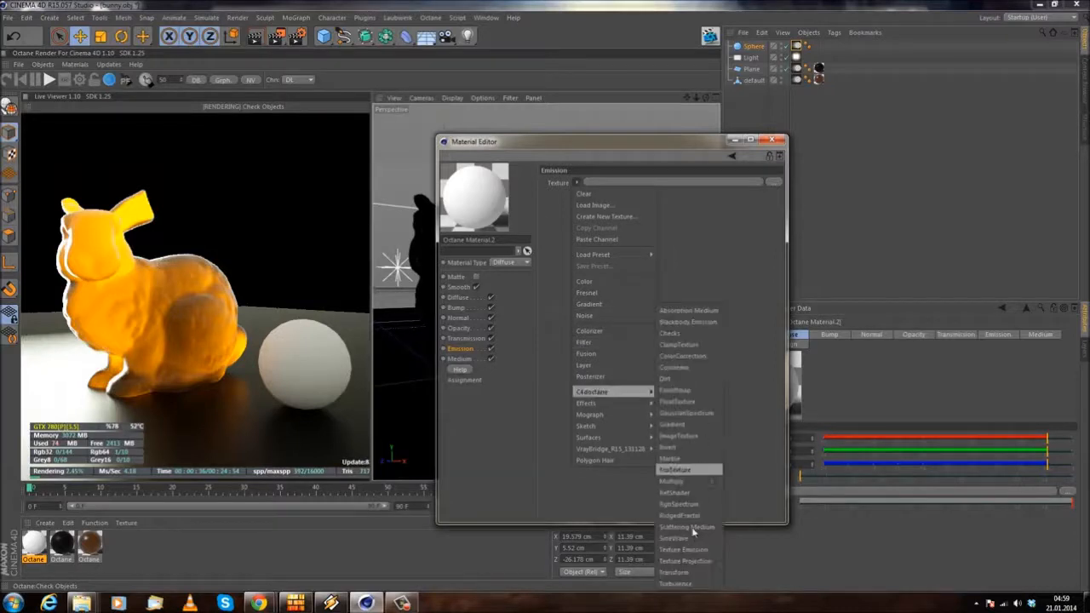
pyautogui.click(310, 199)
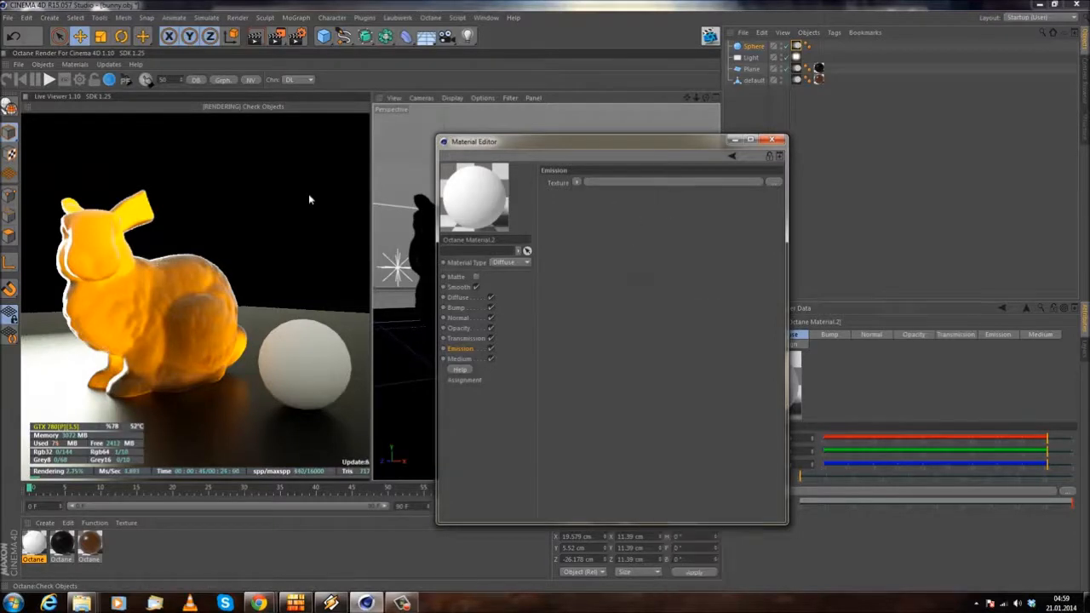
# Step: Load the C4doctane Blackbody Emission shader into the material's emission texture
pyautogui.click(578, 183)
pyautogui.moveTo(601, 393)
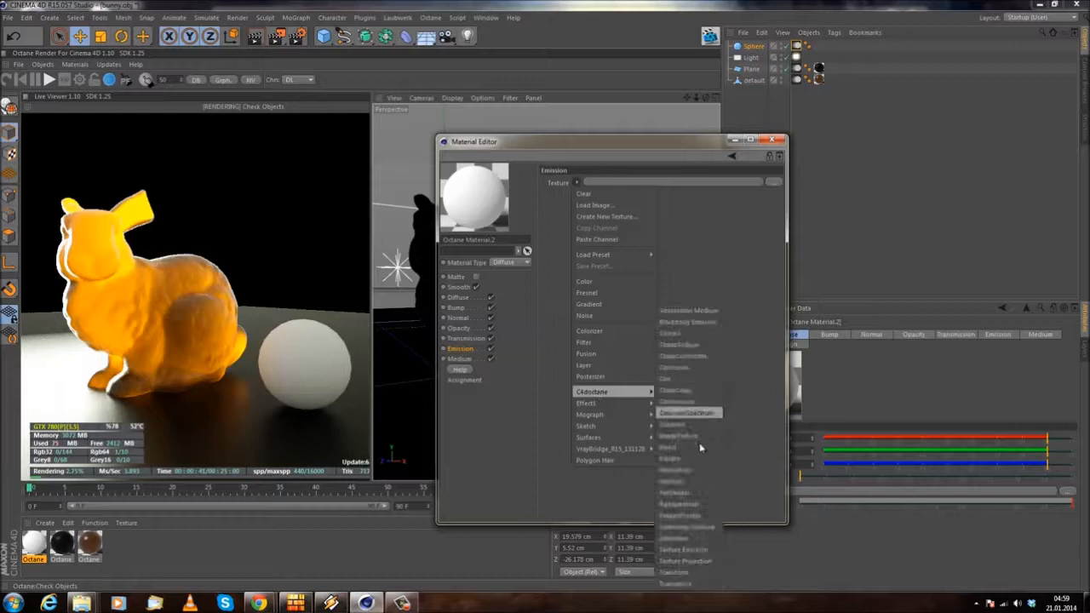
pyautogui.click(688, 322)
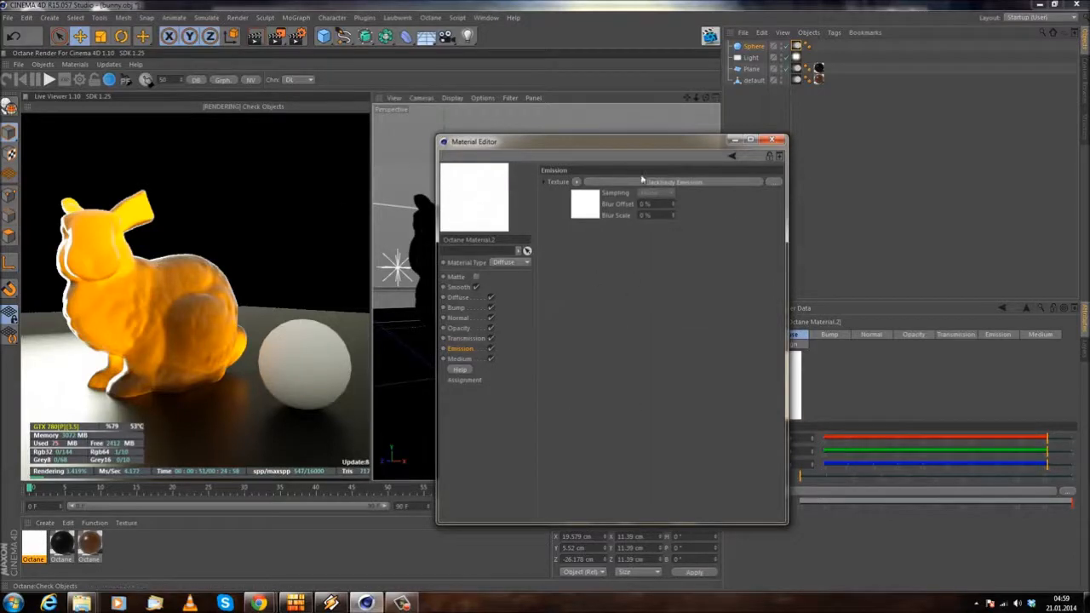
# Step: Move the Material Editor clear of the material thumbnails and the object list, and apply the emissive material to the Sphere
pyautogui.moveTo(563, 134); pyautogui.dragTo(618, 162)
pyautogui.moveTo(793, 184); pyautogui.dragTo(631, 249)
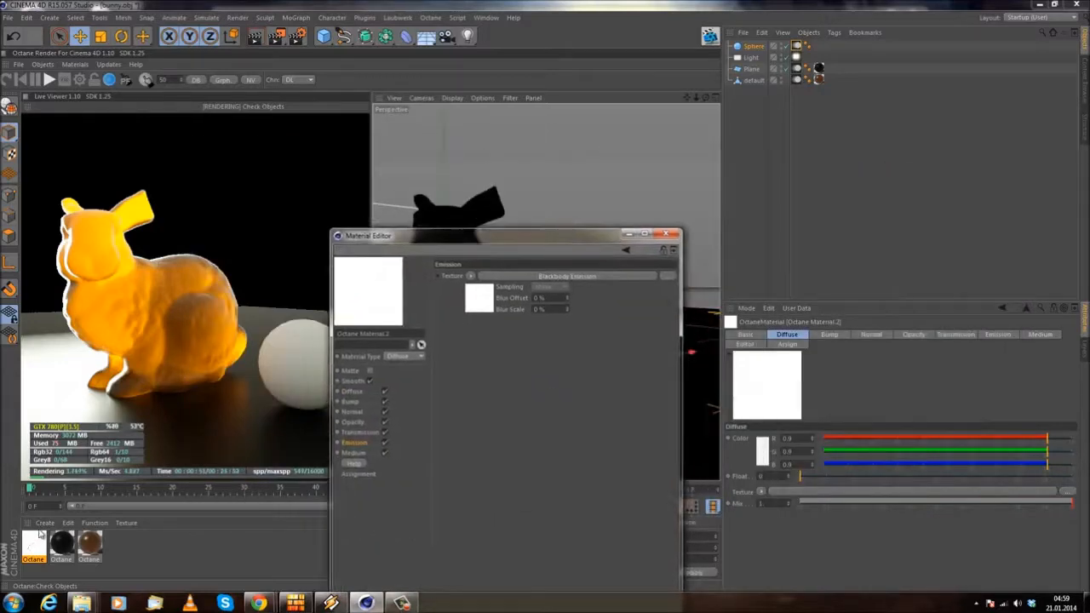
pyautogui.moveTo(37, 539); pyautogui.dragTo(848, 26)
pyautogui.moveTo(753, 51); pyautogui.dragTo(753, 48)
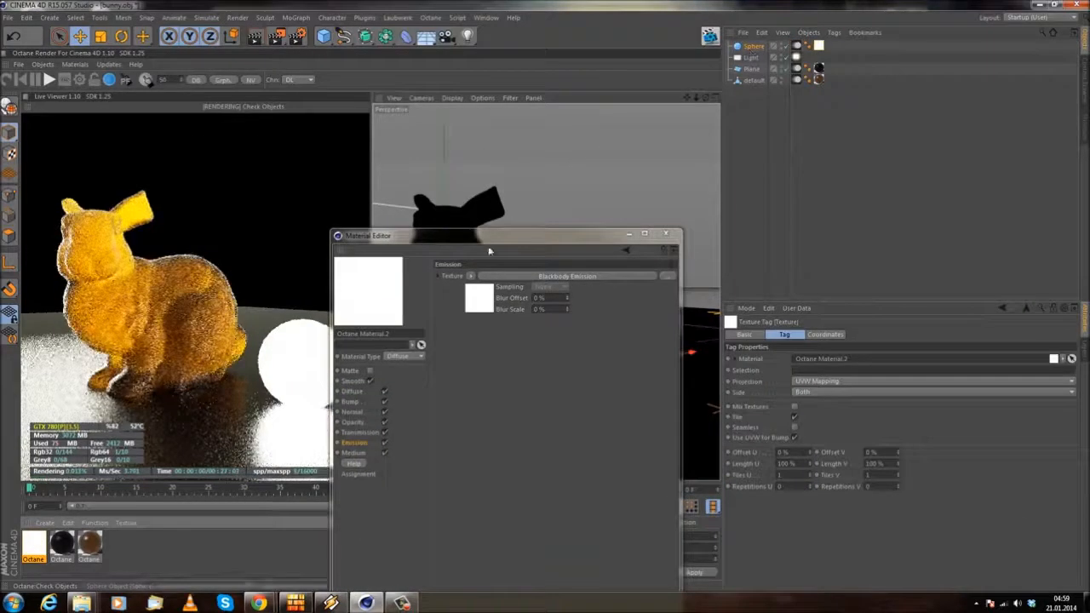
# Step: Open the Blackbody Emission settings beside the render preview and lower the temperature to 500
pyautogui.moveTo(477, 237); pyautogui.dragTo(757, 124)
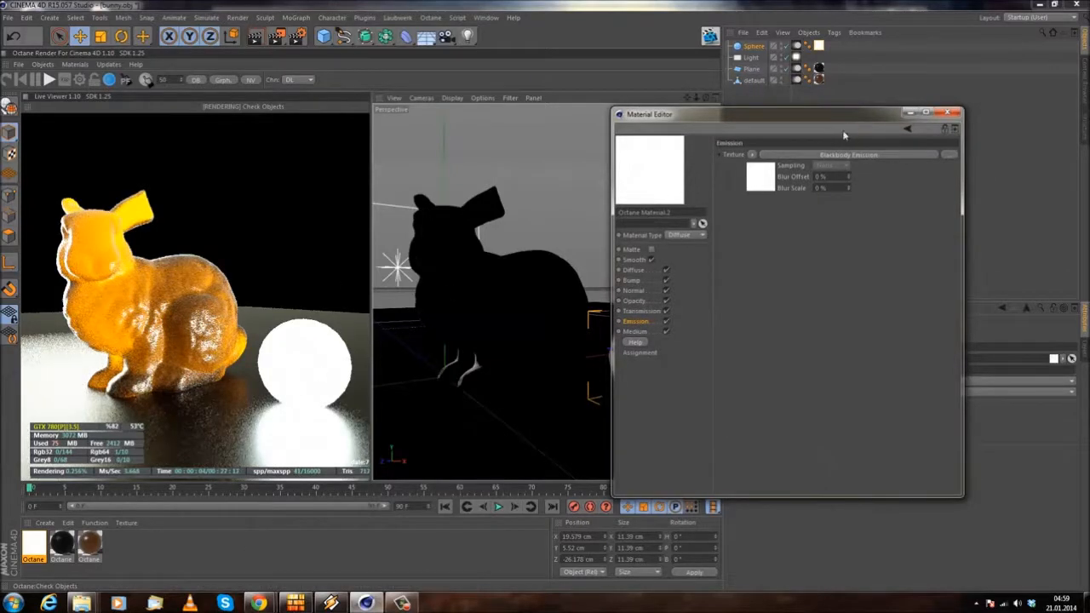
pyautogui.click(848, 154)
pyautogui.moveTo(812, 115); pyautogui.dragTo(769, 159)
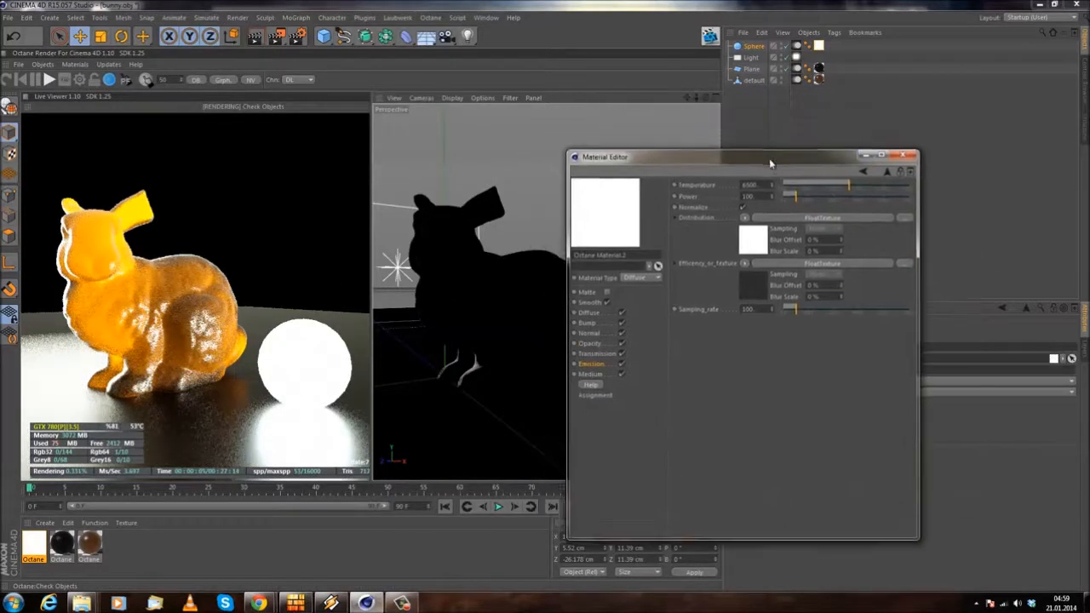
pyautogui.moveTo(851, 186); pyautogui.dragTo(804, 184)
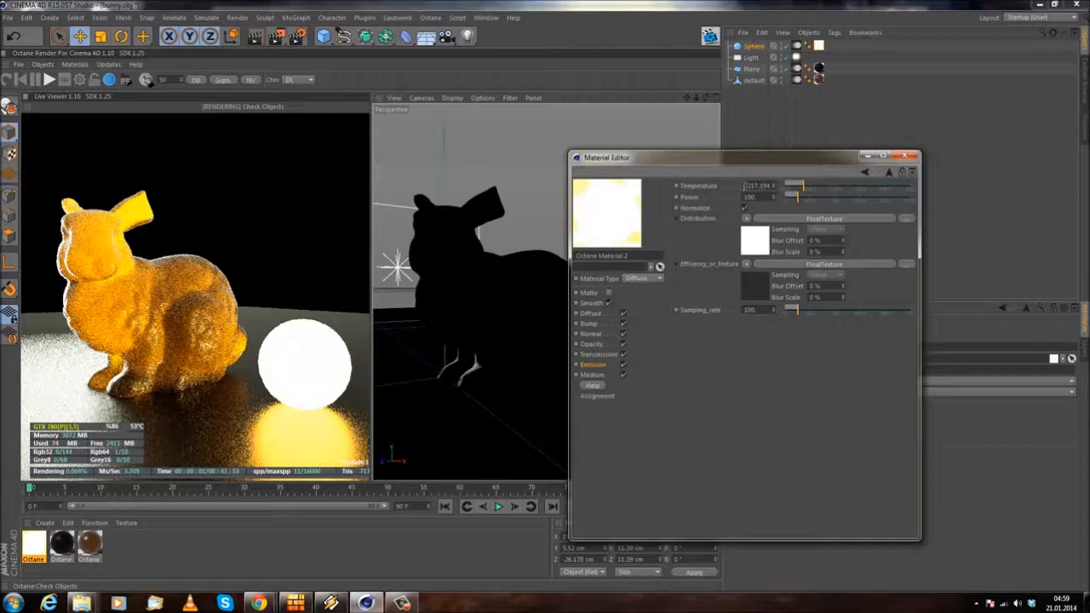
pyautogui.moveTo(805, 185); pyautogui.dragTo(782, 188)
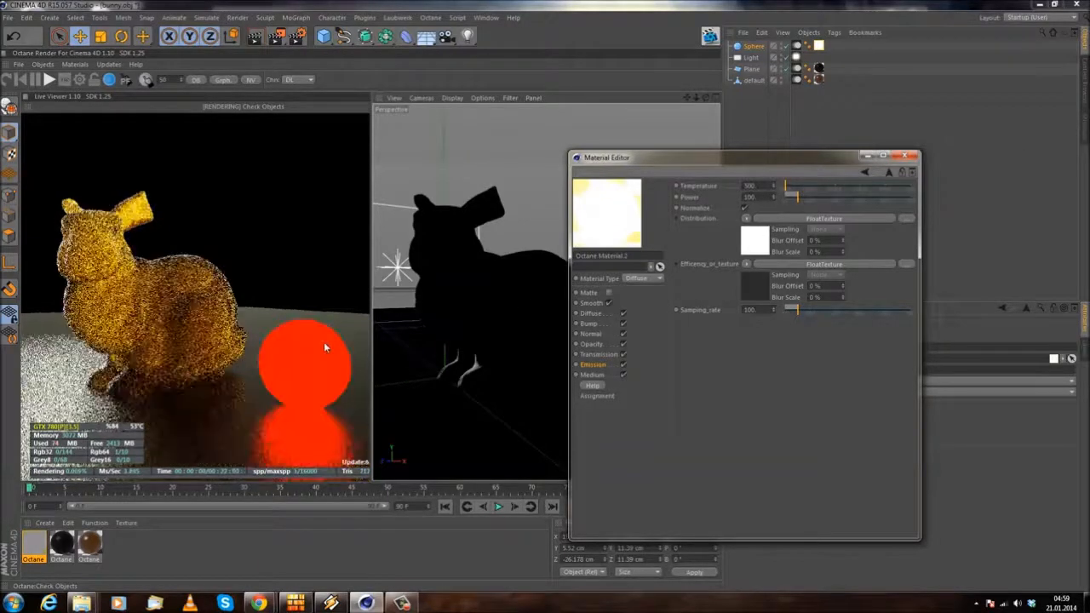
# Step: Try blackbody temperatures of 3500 and 5500, and set the temperature to 9000
pyautogui.click(763, 186)
pyautogui.write('3')
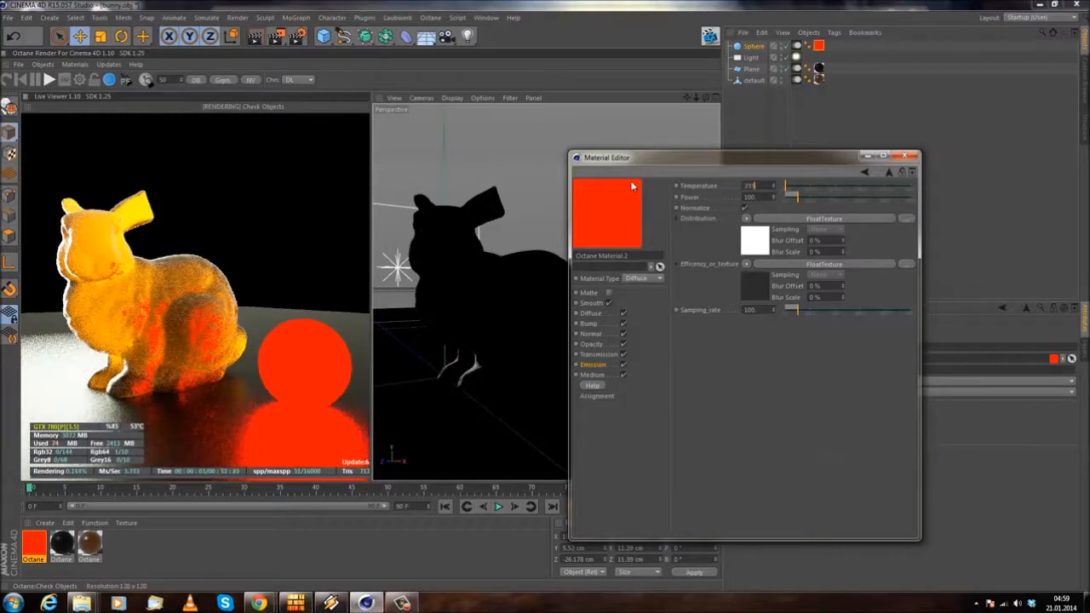
pyautogui.write('500')
pyautogui.press('Return')
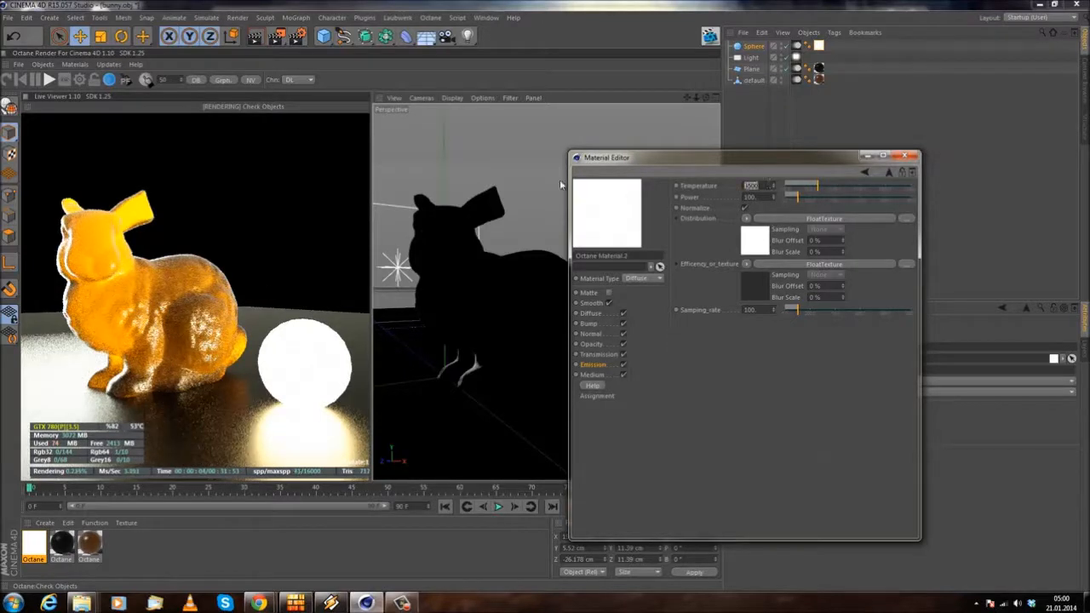
pyautogui.write('5500')
pyautogui.press('Return')
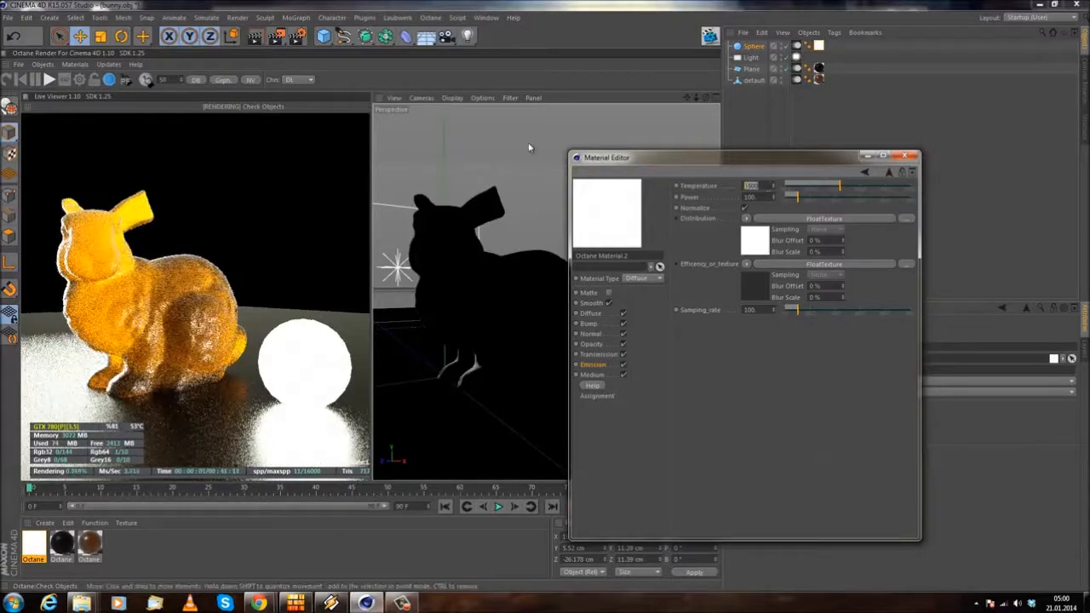
pyautogui.press('Return')
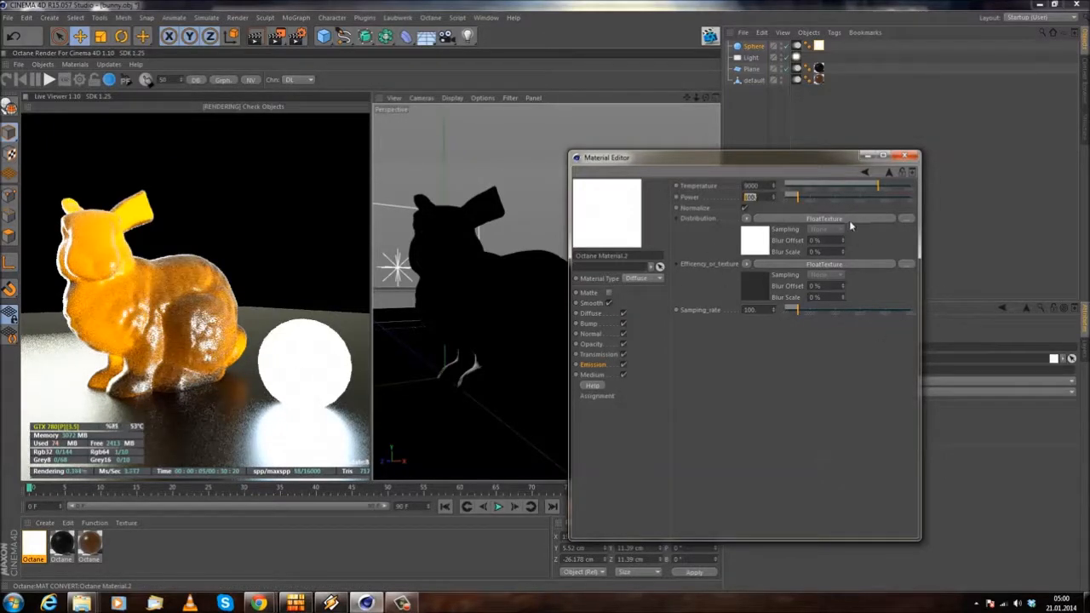
pyautogui.click(748, 220)
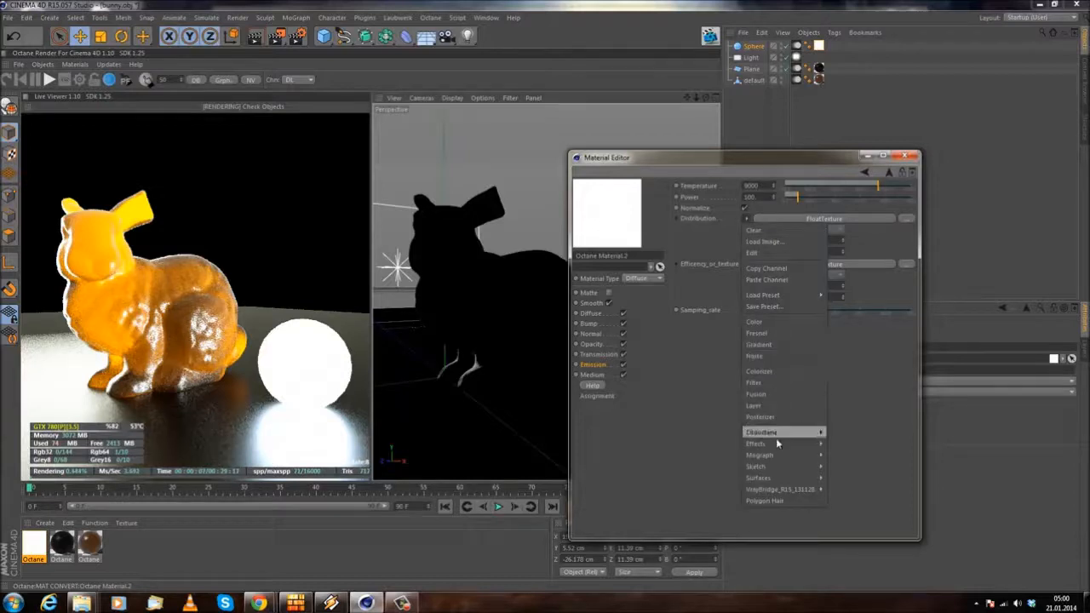
pyautogui.click(717, 239)
pyautogui.click(747, 219)
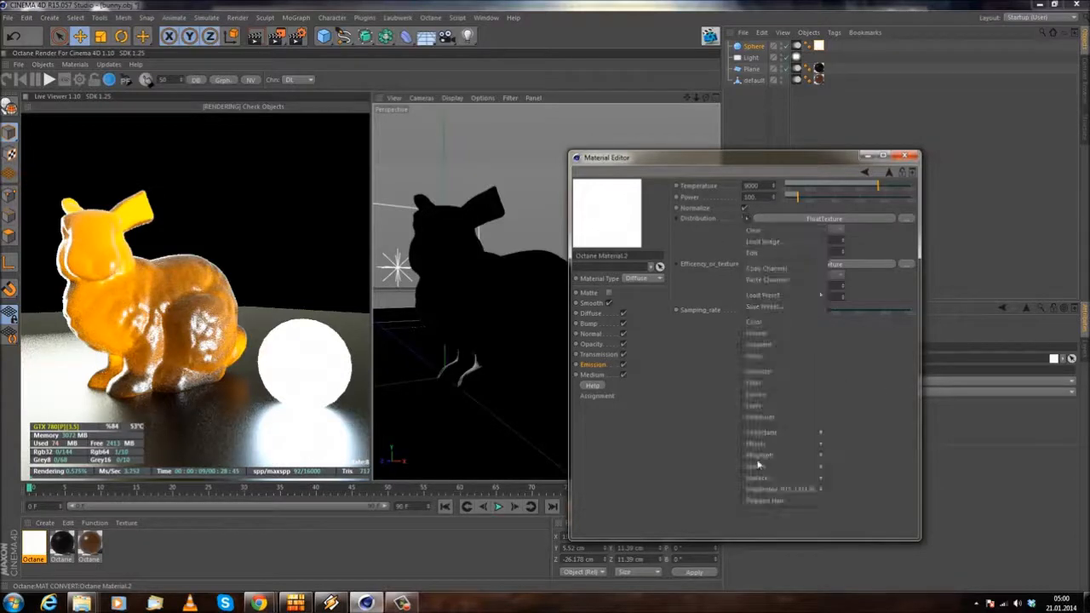
pyautogui.moveTo(798, 434)
pyautogui.click(847, 401)
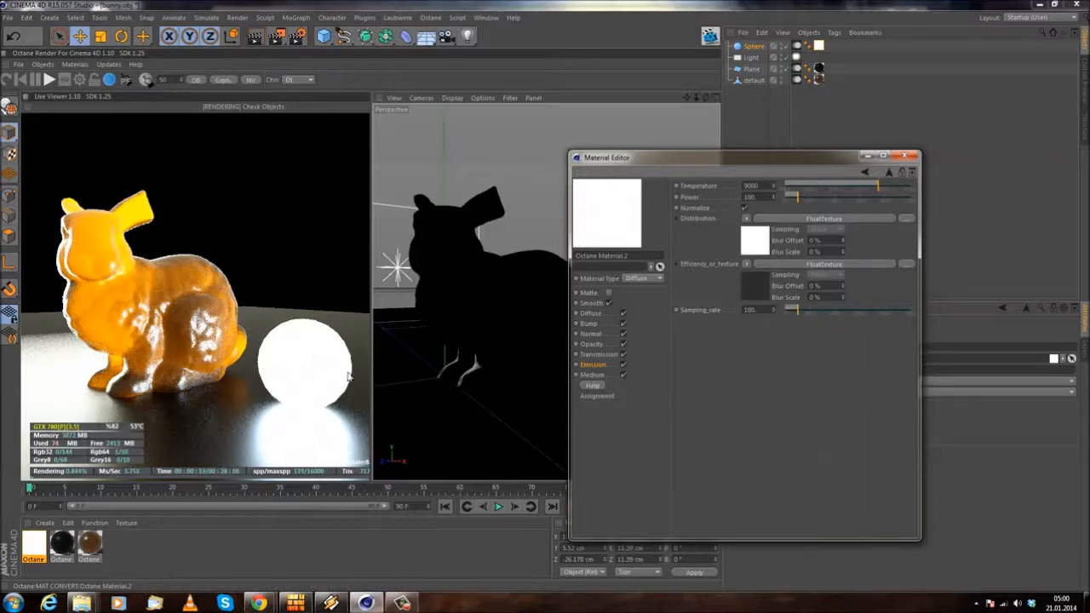
# Step: Set the blackbody emission's power to 10
pyautogui.moveTo(766, 199); pyautogui.dragTo(546, 189)
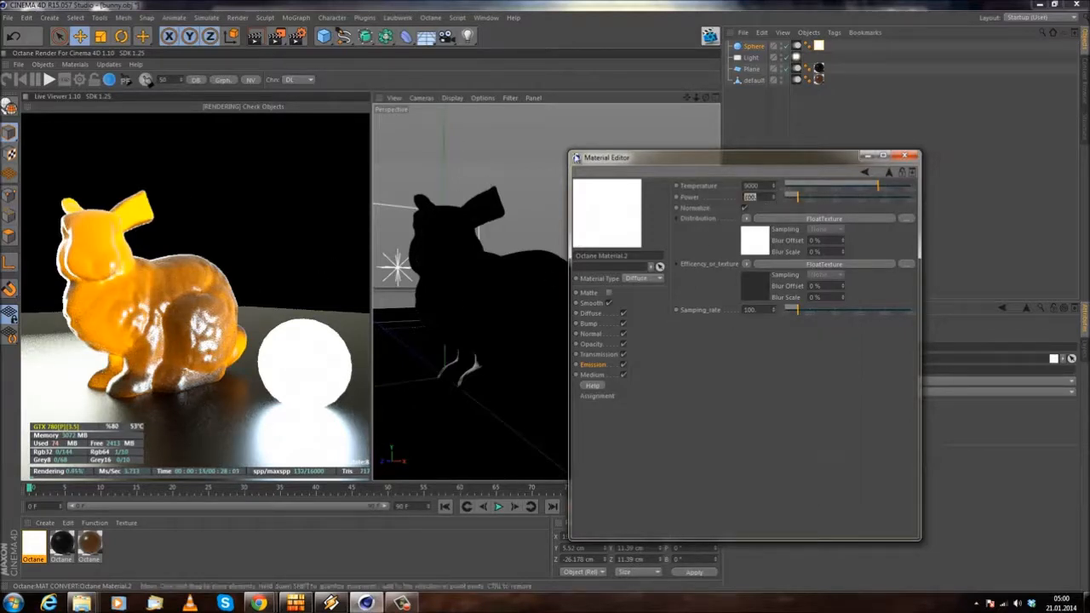
pyautogui.write('10')
pyautogui.press('Return')
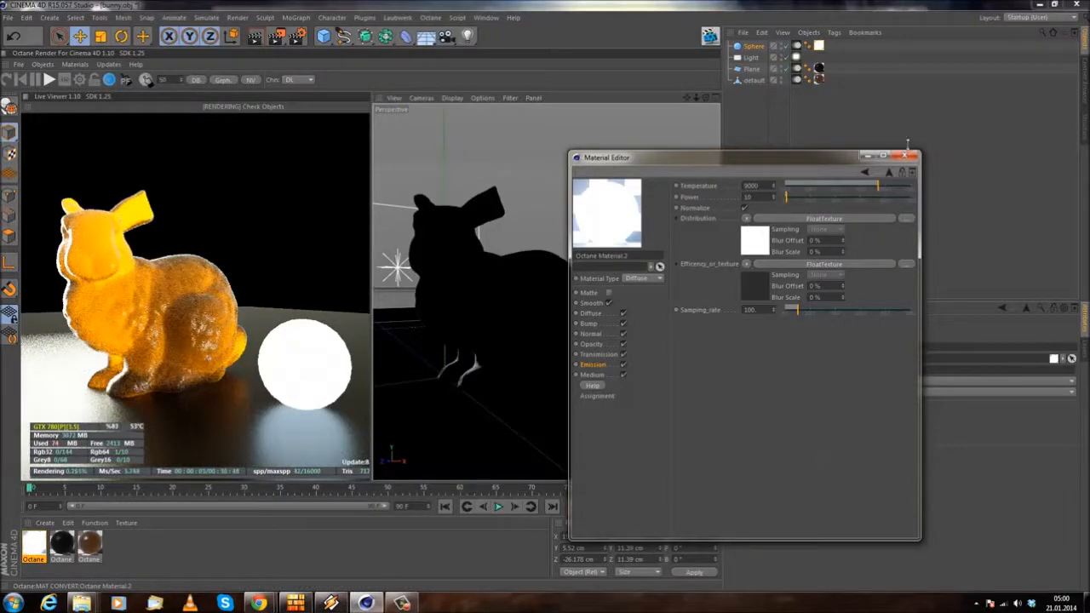
# Step: Minimize the Material Editor and set the sphere's segments to 50
pyautogui.click(868, 157)
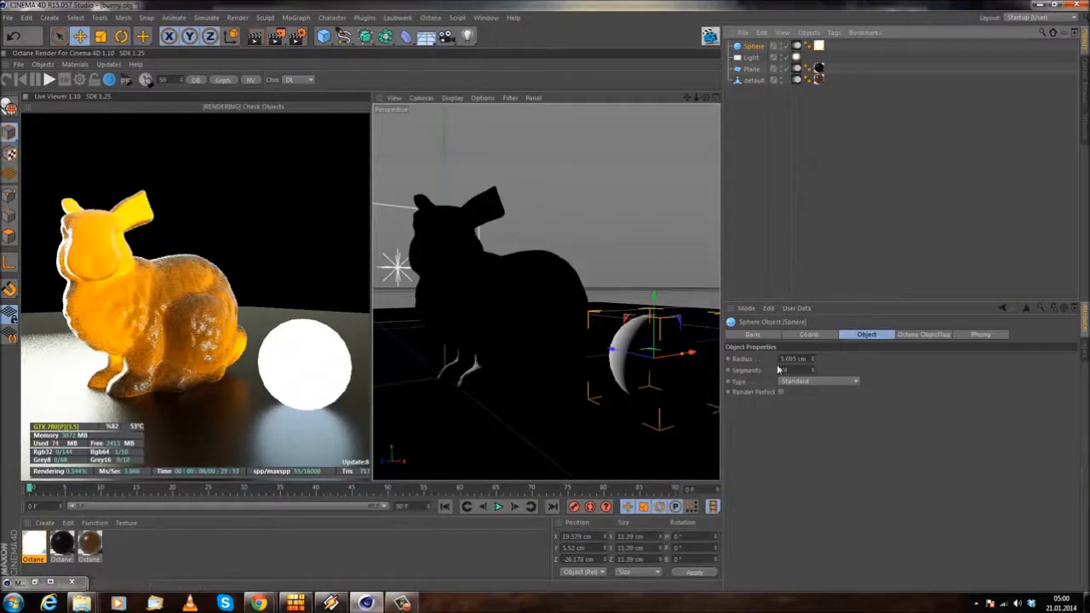
pyautogui.doubleClick(800, 369)
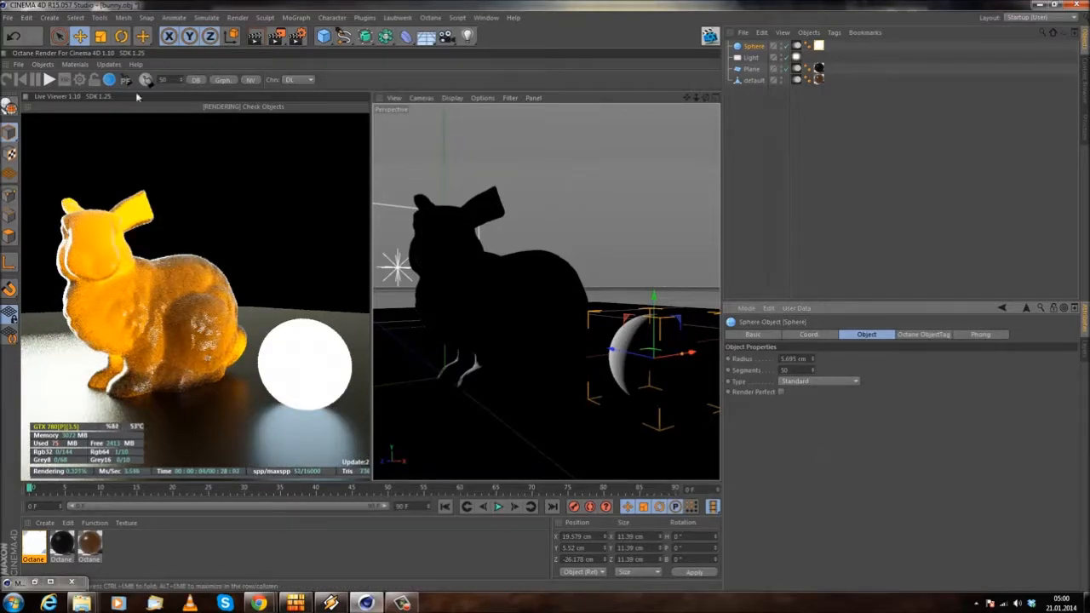
# Step: Create a standard camera from the current perspective view
pyautogui.click(53, 18)
pyautogui.moveTo(69, 40)
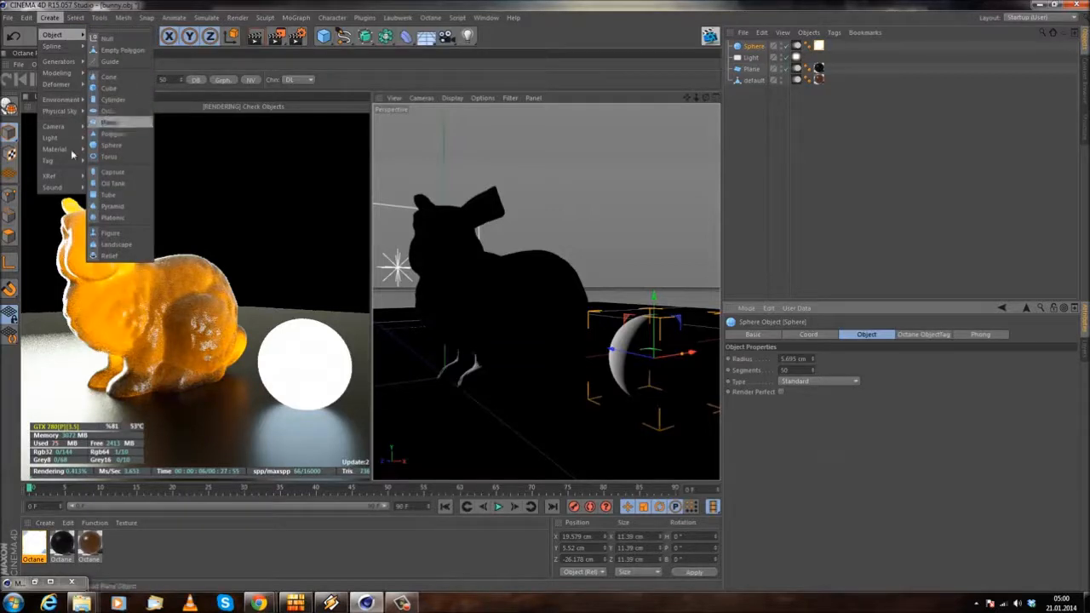
pyautogui.moveTo(74, 133)
pyautogui.click(115, 138)
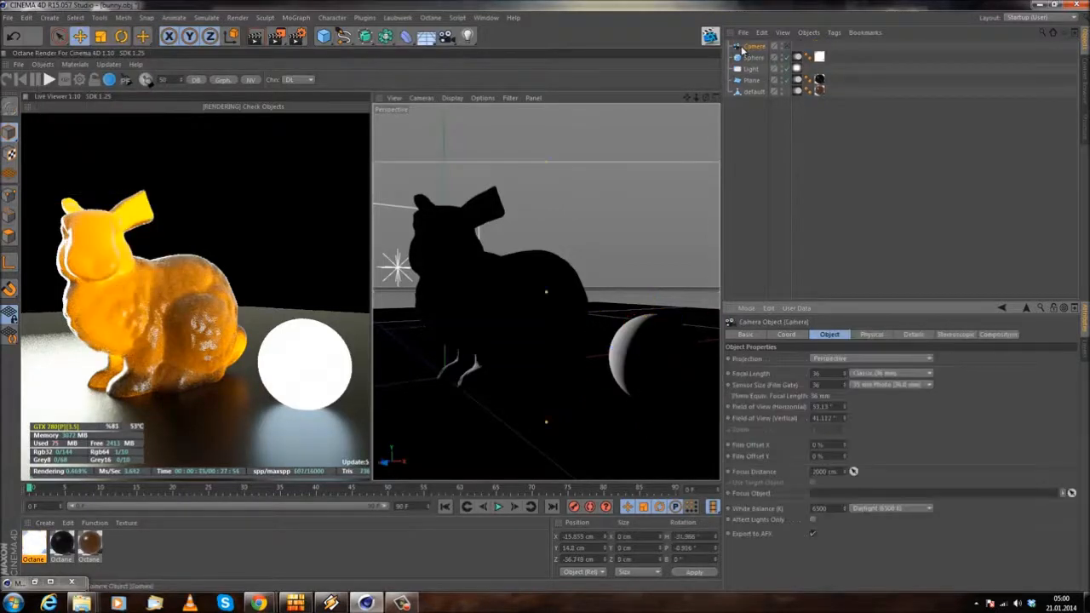
# Step: Add an OctaneCameraTag to the camera and make it the active camera for the viewport
pyautogui.rightClick(747, 49)
pyautogui.moveTo(799, 76)
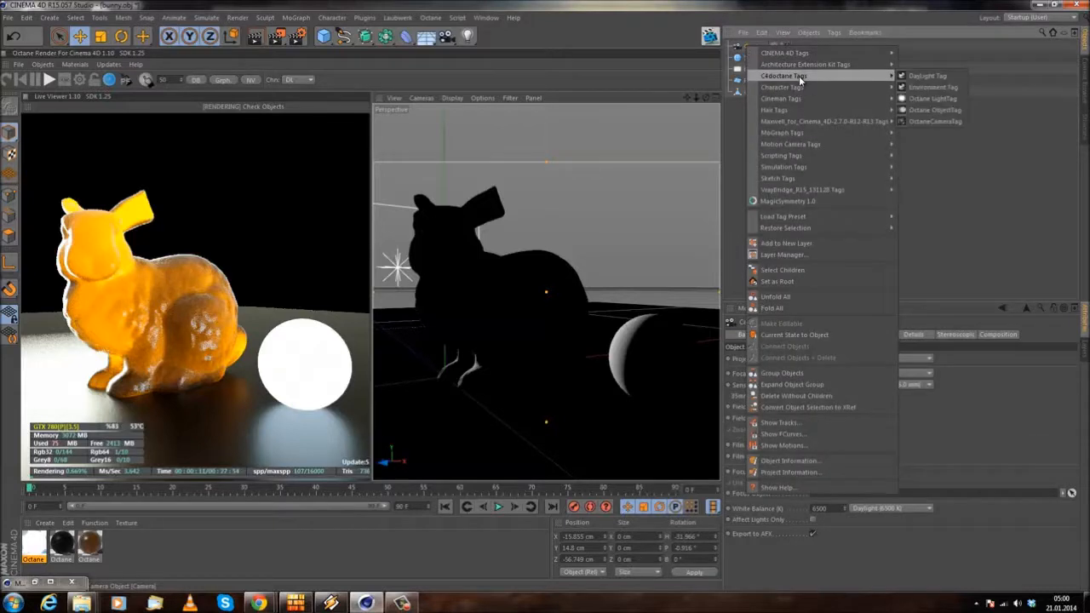
pyautogui.click(937, 121)
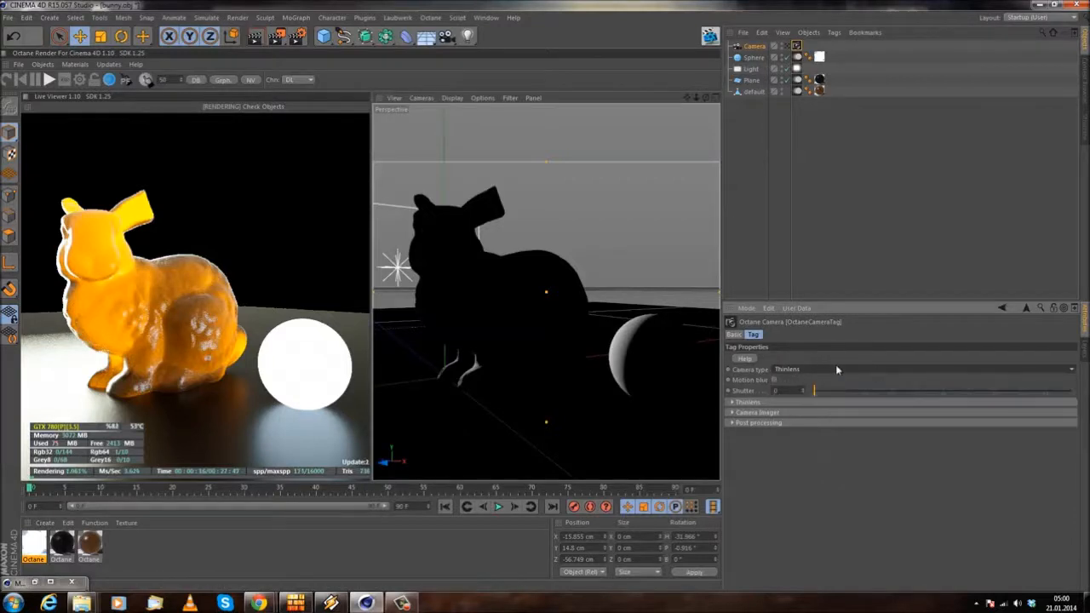
pyautogui.click(788, 46)
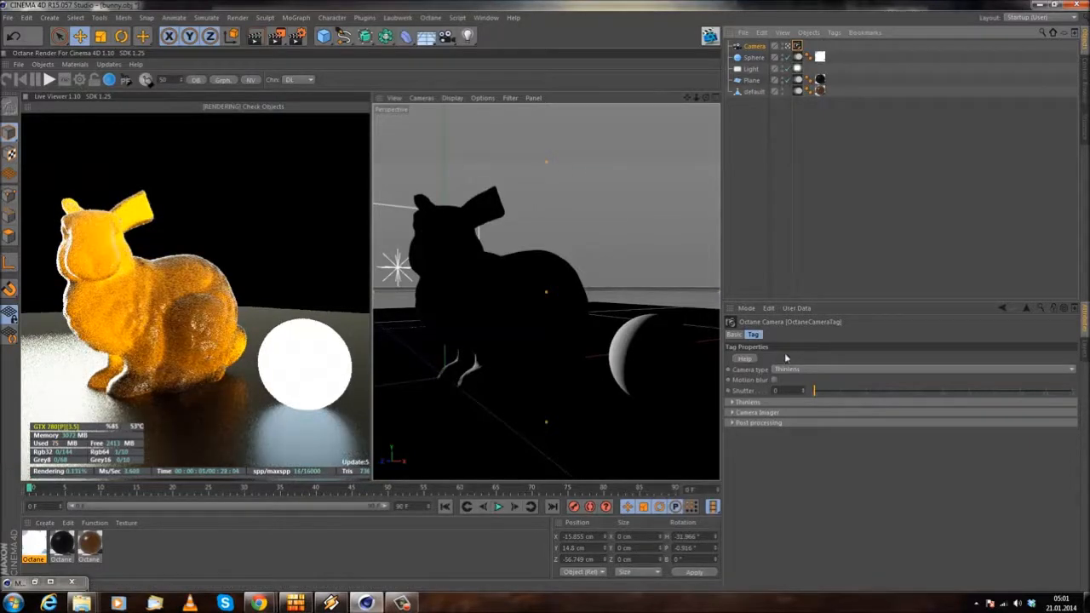
# Step: Try the Panoramic camera type on the Octane camera tag and switch it back to Thinlens
pyautogui.click(801, 369)
pyautogui.click(791, 393)
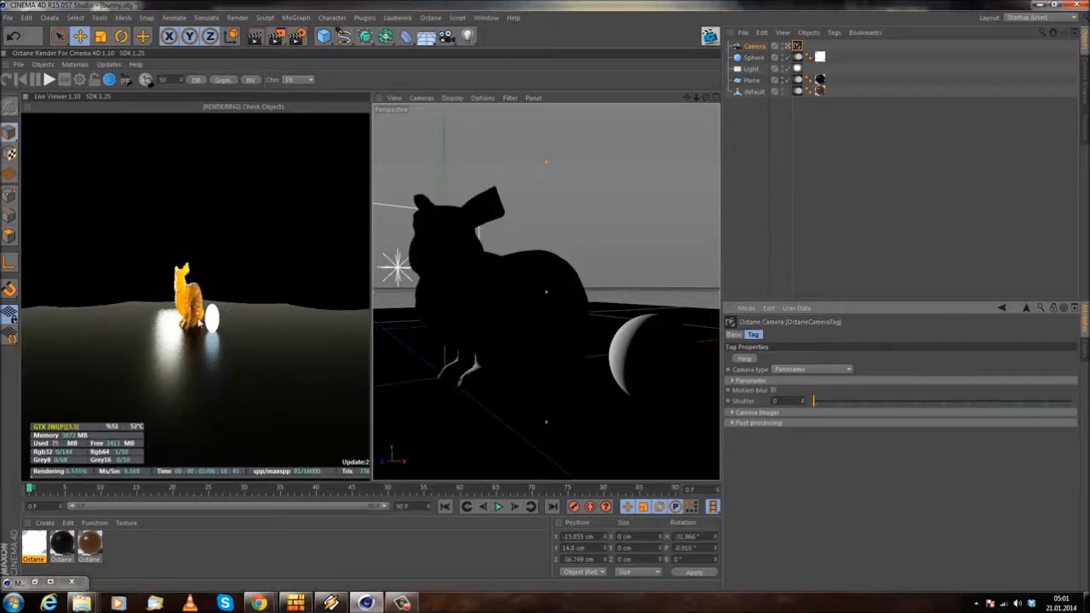
pyautogui.click(801, 370)
pyautogui.click(797, 381)
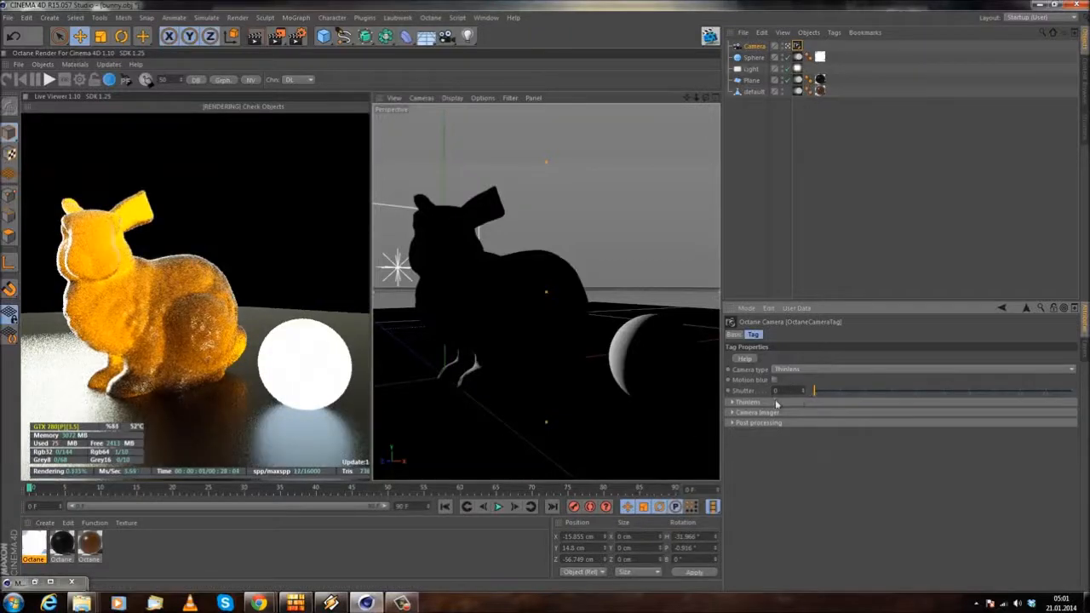
# Step: Enable motion blur on the Octane camera tag, set the shutter to 0.75, and shift the camera's view of the bunny slightly
pyautogui.moveTo(820, 393); pyautogui.dragTo(861, 399)
pyautogui.moveTo(796, 391); pyautogui.dragTo(780, 387)
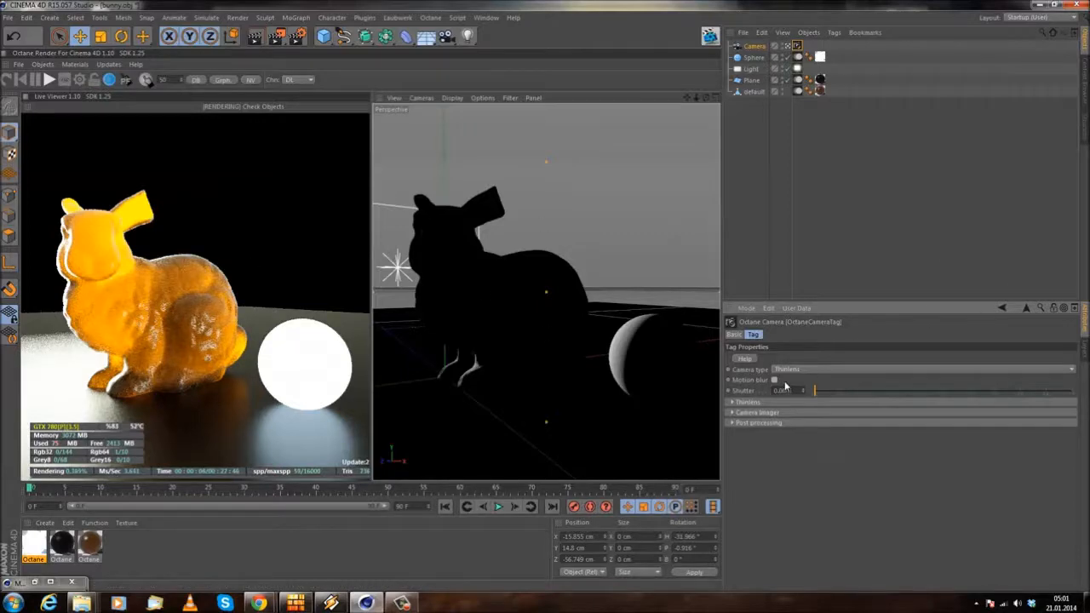
pyautogui.moveTo(815, 390); pyautogui.dragTo(903, 391)
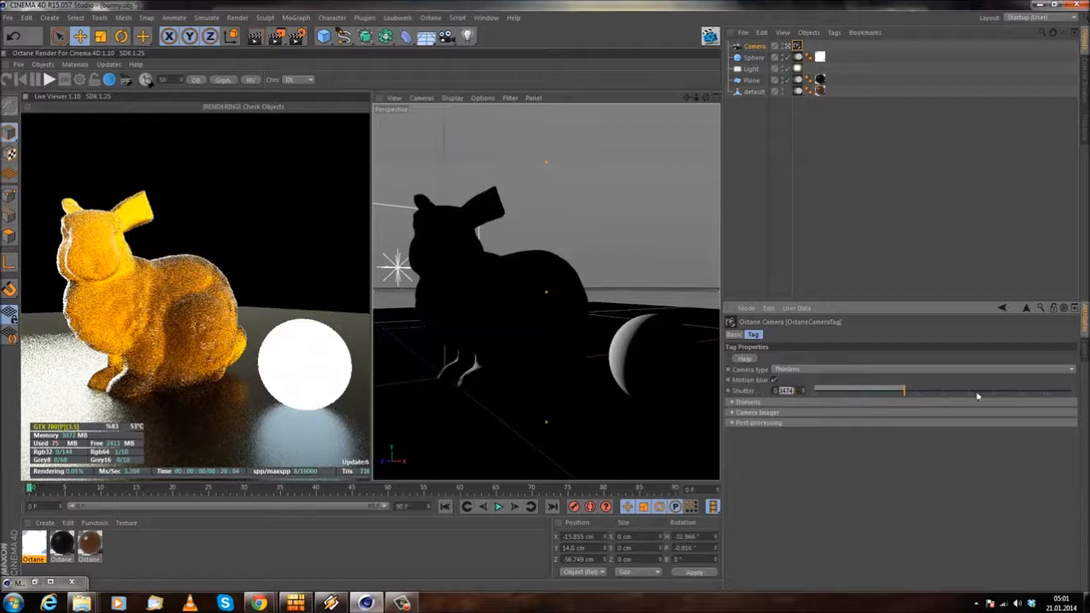
pyautogui.moveTo(975, 389); pyautogui.dragTo(1007, 390)
pyautogui.moveTo(509, 318)
pyautogui.keyDown('alt'); pyautogui.mouseDown(button='middle')
pyautogui.moveTo(585, 325)
pyautogui.moveTo(493, 319)
pyautogui.mouseUp(button='middle'); pyautogui.keyUp('alt')
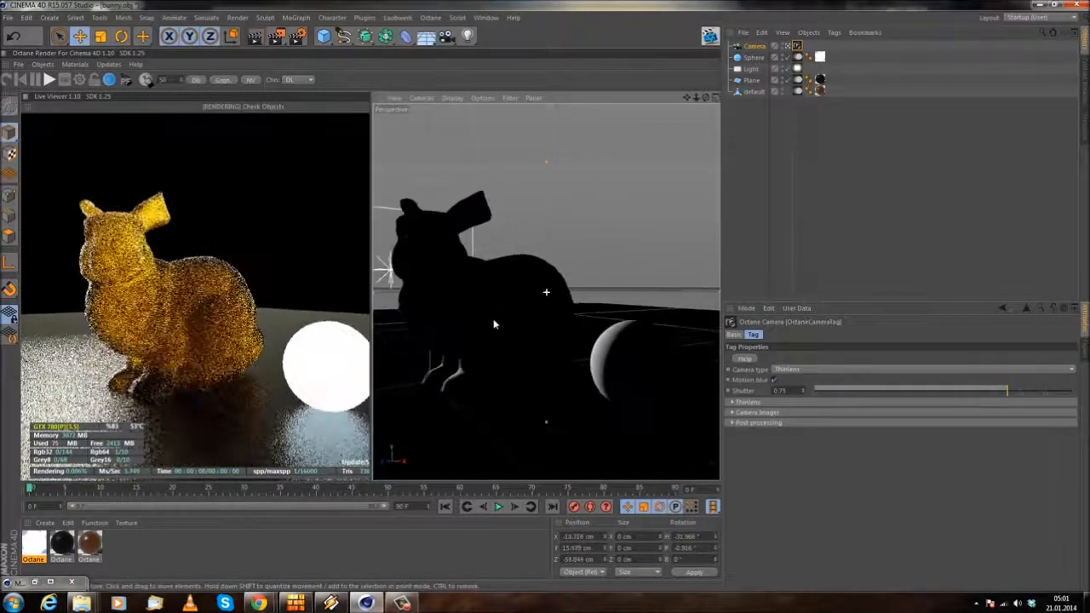
pyautogui.moveTo(494, 322)
pyautogui.keyDown('alt'); pyautogui.mouseDown()
pyautogui.moveTo(477, 325)
pyautogui.moveTo(491, 334)
pyautogui.mouseUp(); pyautogui.keyUp('alt')
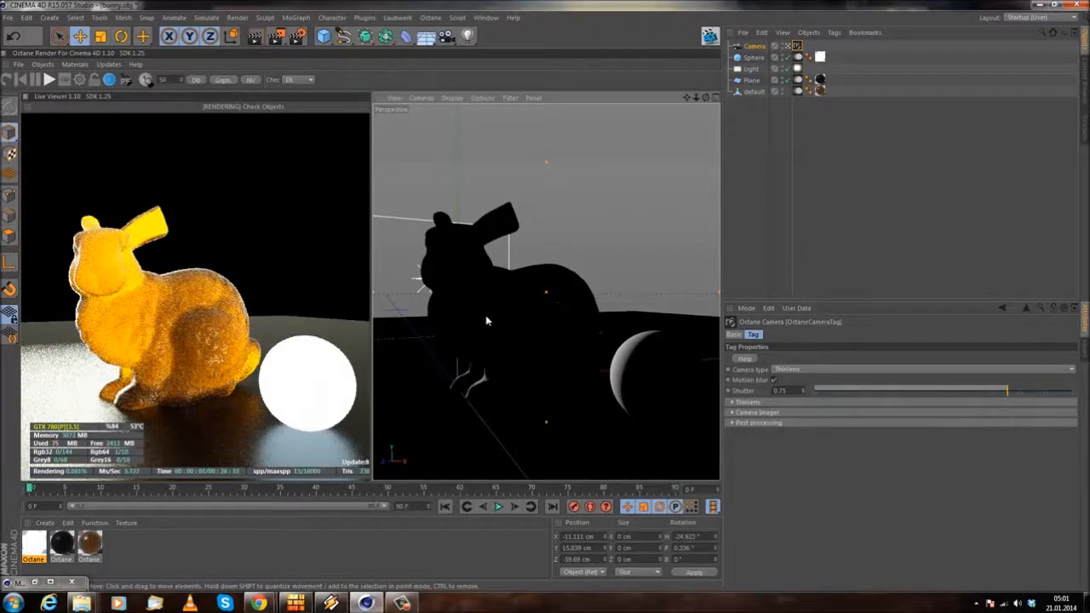
# Step: Set the Octane camera tag's shutter to 0 and disable its motion blur
pyautogui.moveTo(788, 391); pyautogui.dragTo(574, 373)
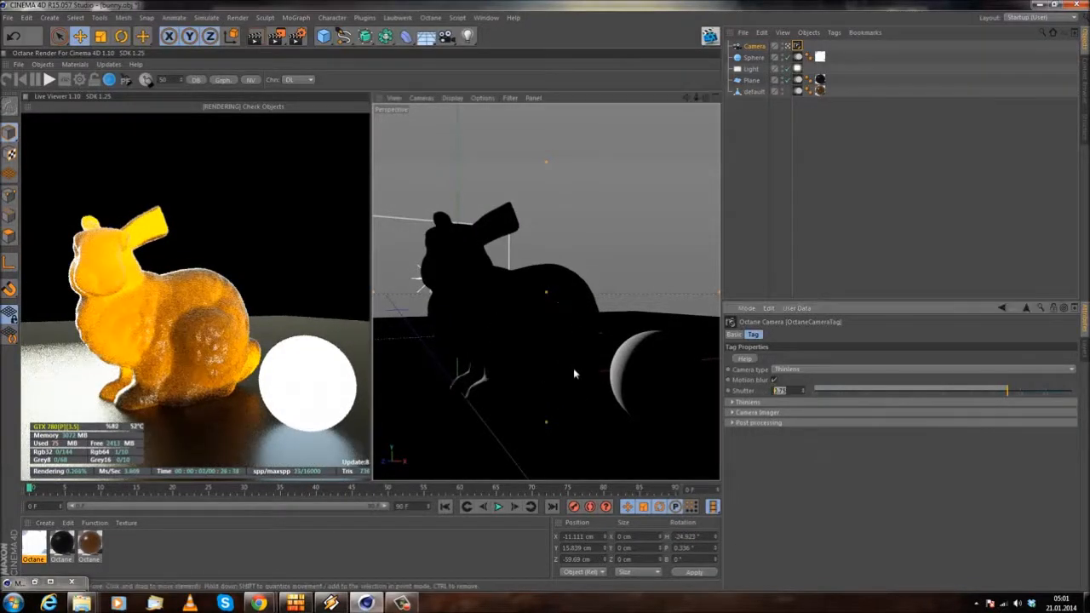
pyautogui.write('0')
pyautogui.press('Return')
pyautogui.click(774, 381)
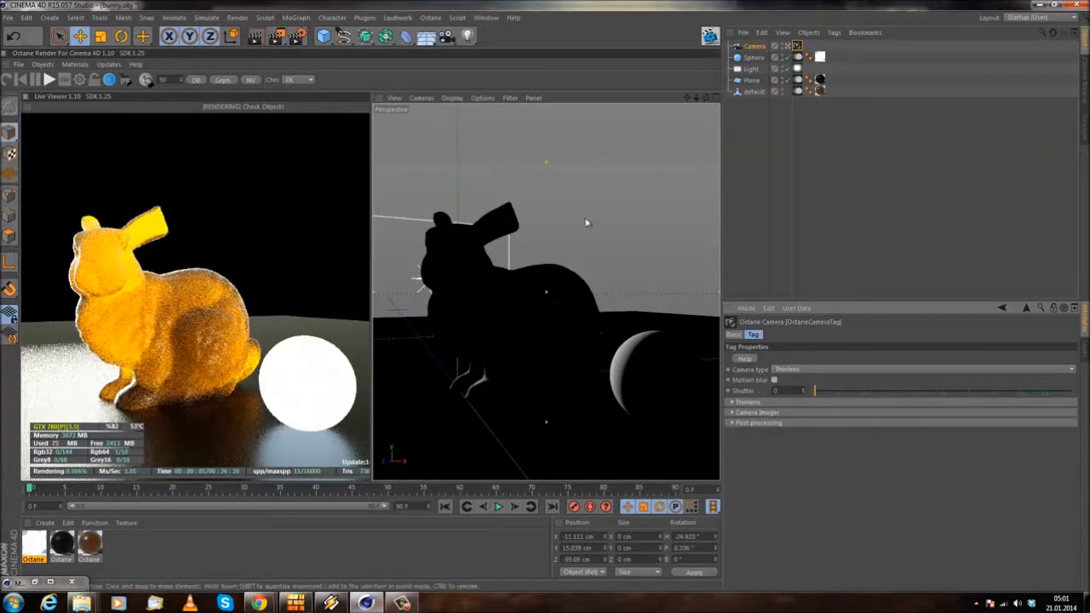
# Step: Raise the Thinlens aperture on the Octane camera tag to about 3.19 and move the camera closer to the bunny
pyautogui.click(789, 403)
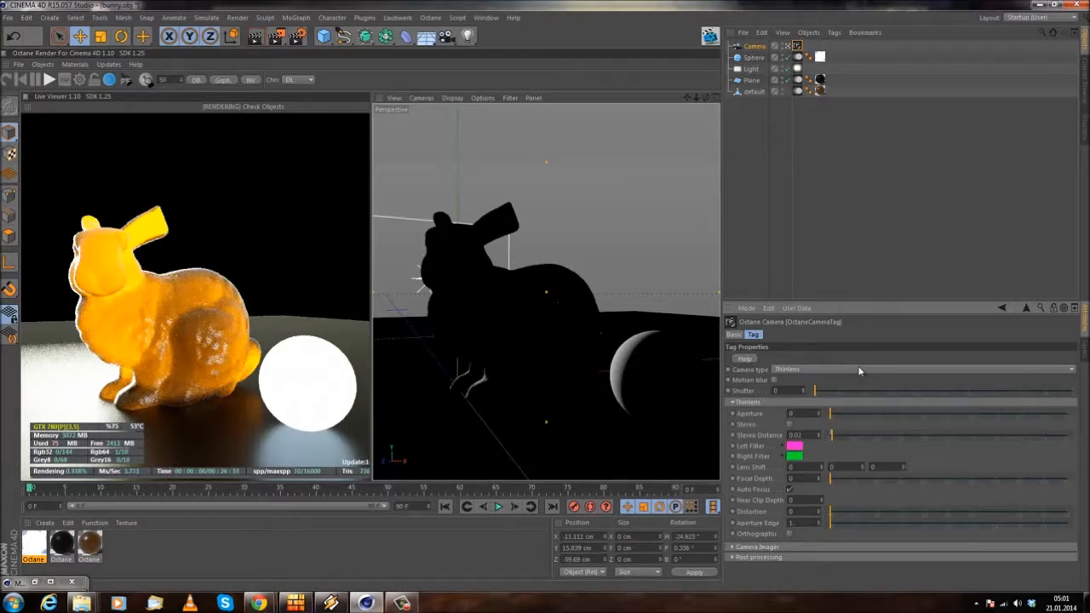
pyautogui.moveTo(854, 418); pyautogui.dragTo(905, 416)
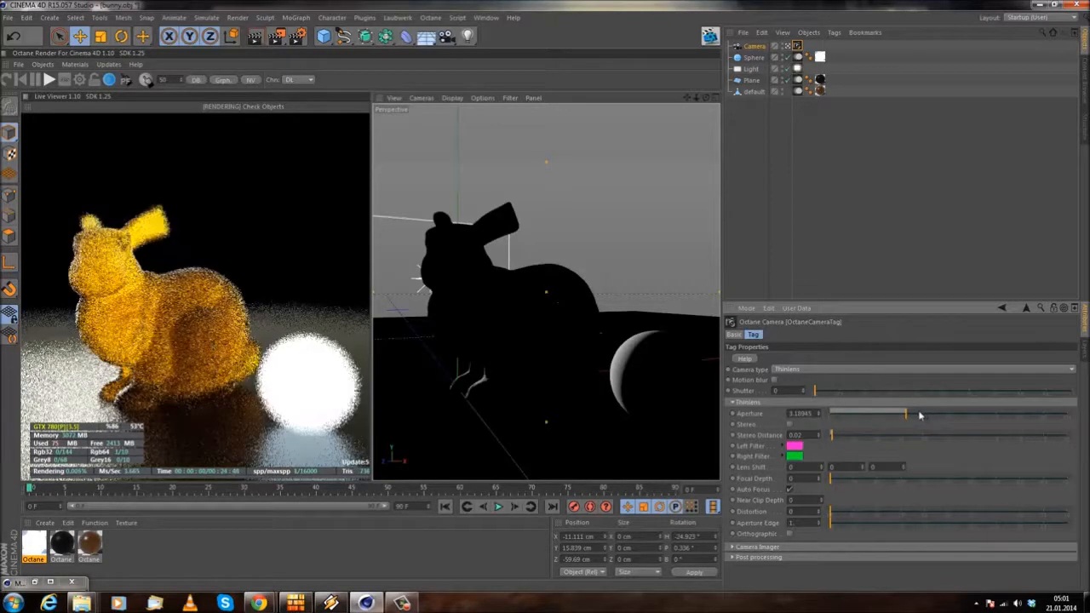
pyautogui.click(129, 309)
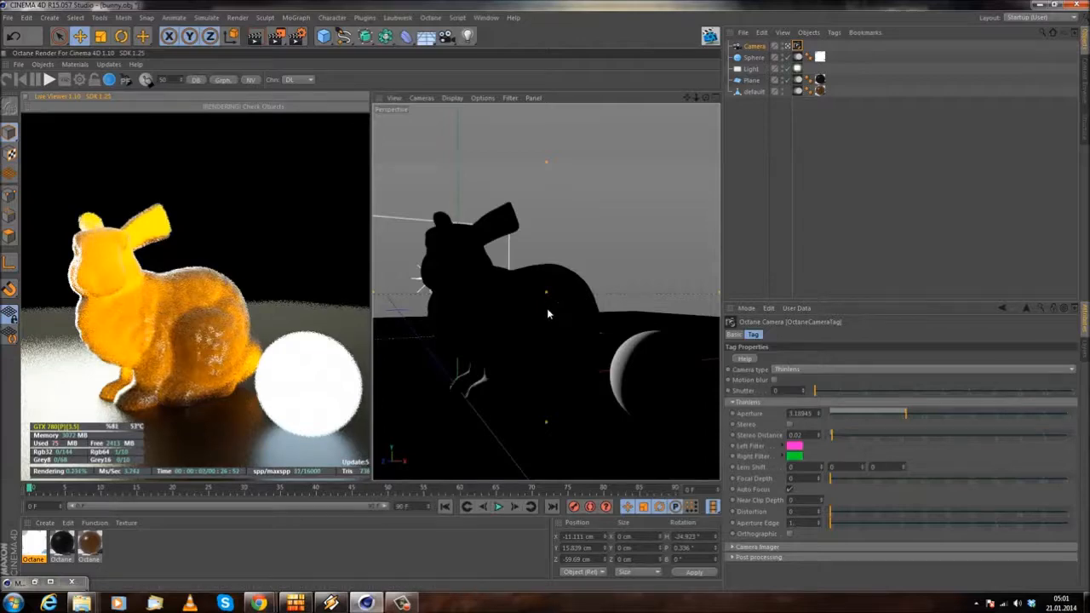
pyautogui.scroll(3, 545, 308)
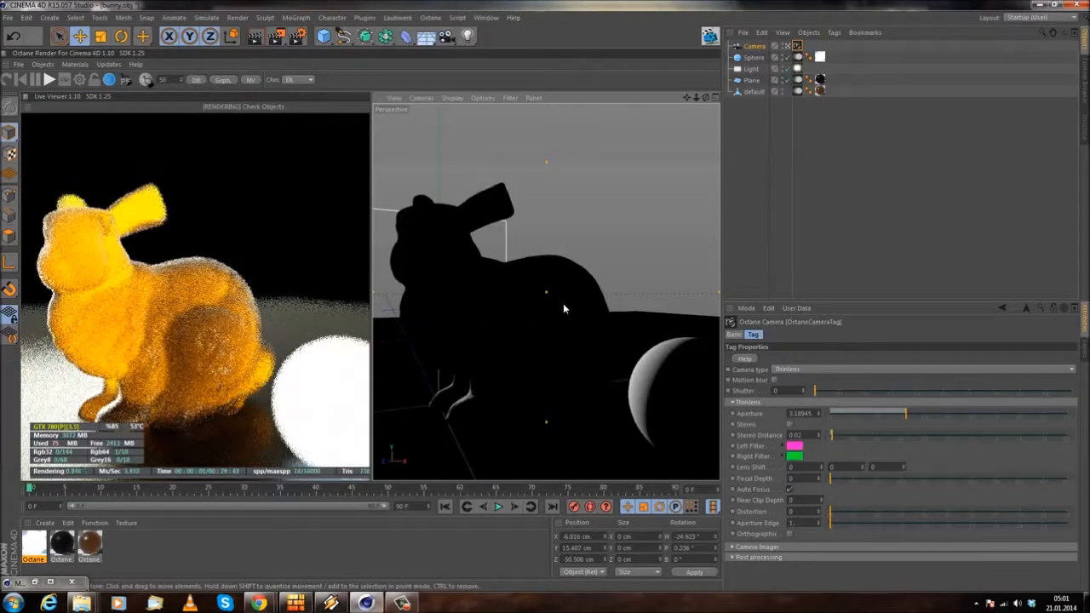
pyautogui.moveTo(492, 246)
pyautogui.keyDown('alt'); pyautogui.mouseDown(button='middle')
pyautogui.moveTo(588, 269)
pyautogui.moveTo(474, 241)
pyautogui.moveTo(503, 253)
pyautogui.mouseUp(button='middle'); pyautogui.keyUp('alt')
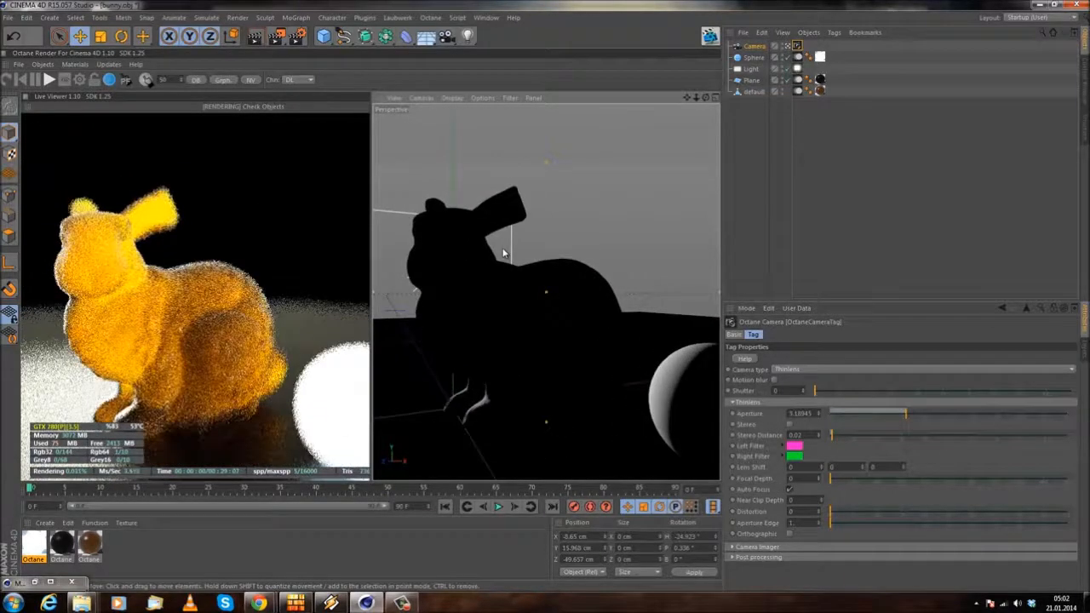
# Step: Set the pathtracing kernel's caustic blur to 1 in the Octane settings and review the post-processing and camera imager options
pyautogui.click(79, 80)
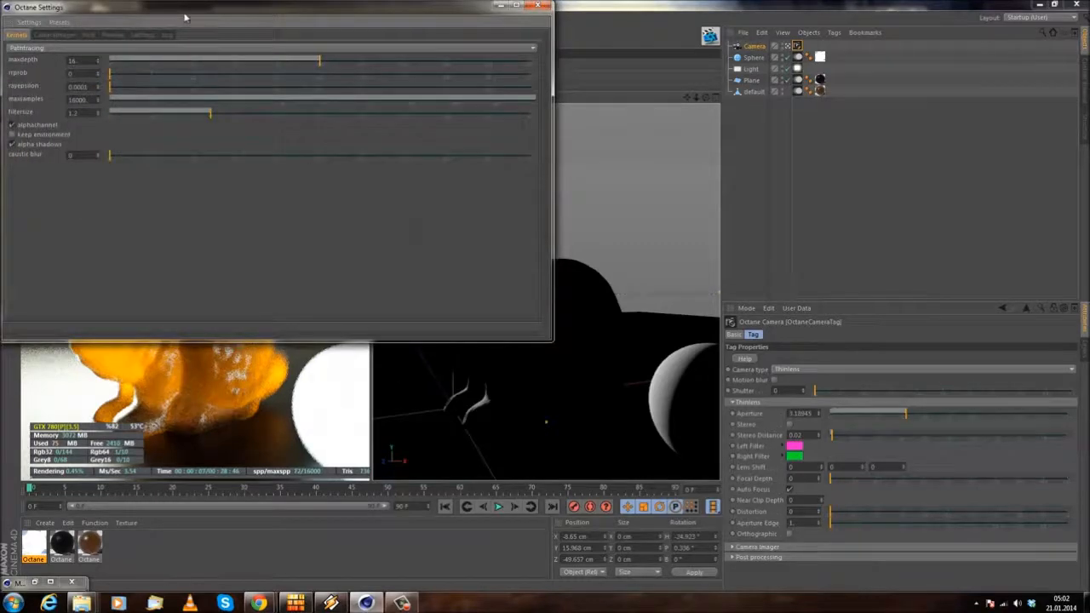
pyautogui.moveTo(174, 18); pyautogui.dragTo(505, 99)
pyautogui.click(859, 236)
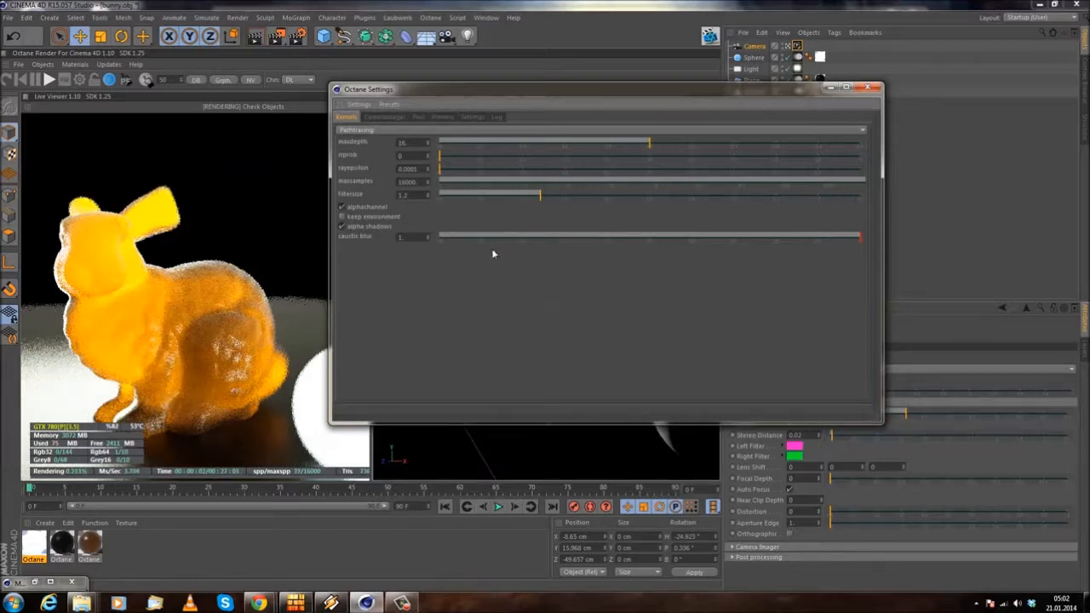
pyautogui.click(418, 119)
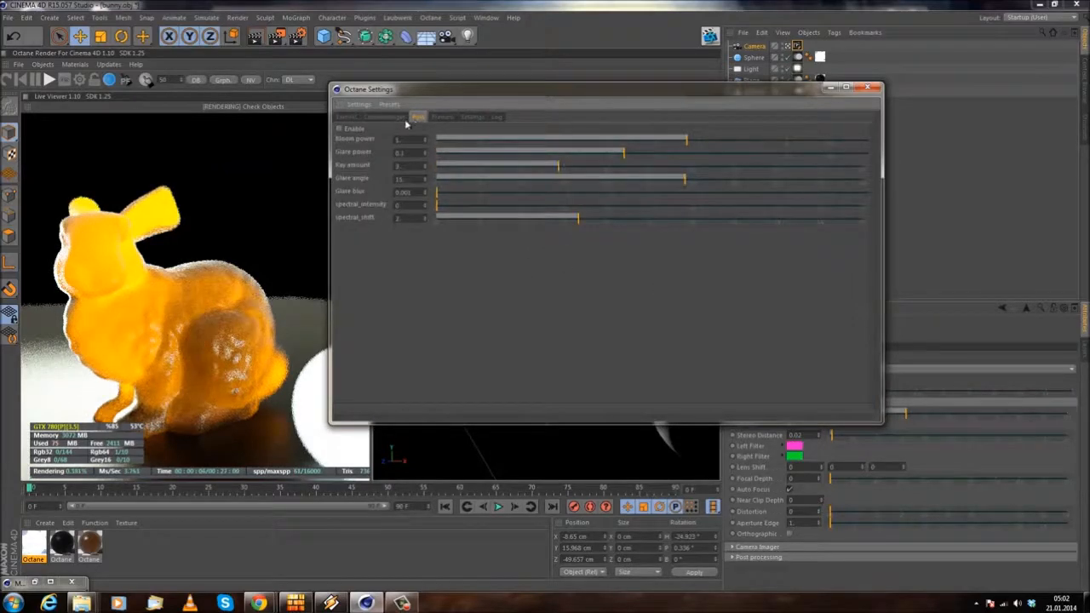
pyautogui.click(400, 116)
pyautogui.click(868, 87)
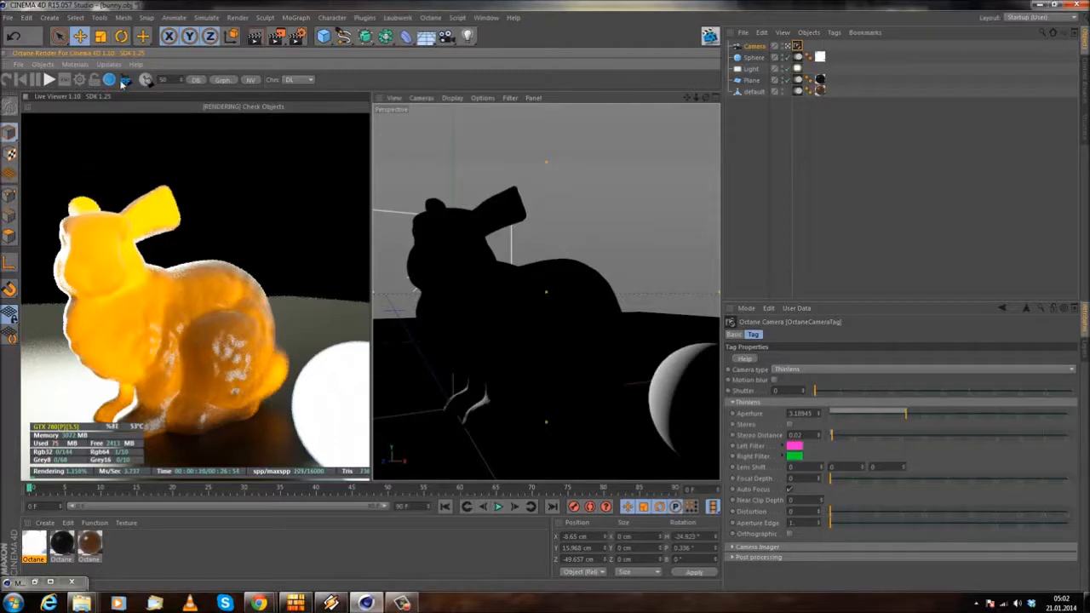
# Step: Pick the focus point on the glowing sphere and move it to the bunny's body in the live render
pyautogui.click(340, 402)
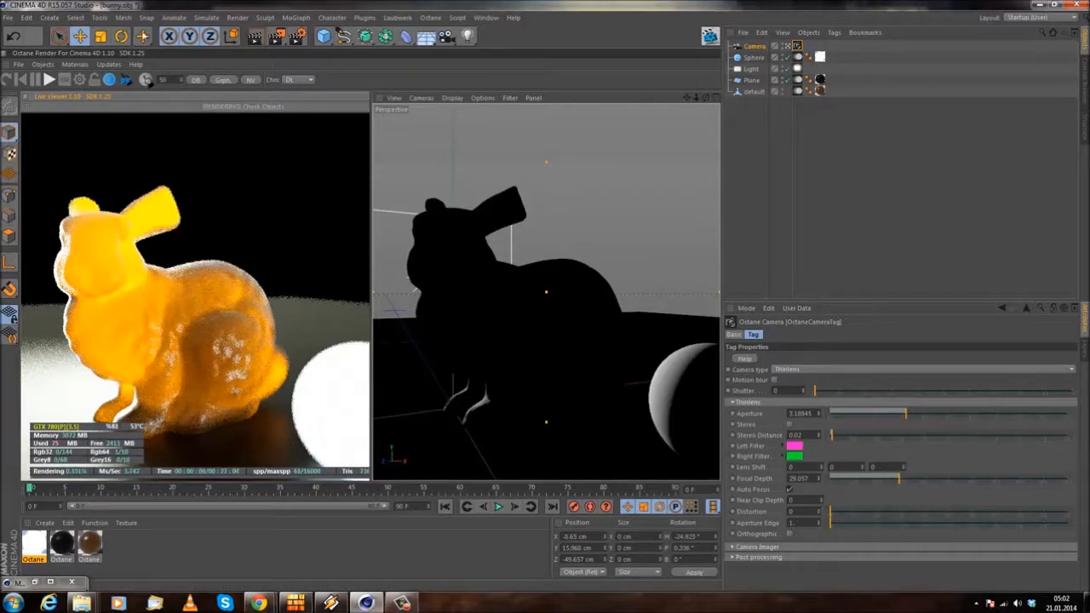
pyautogui.click(180, 336)
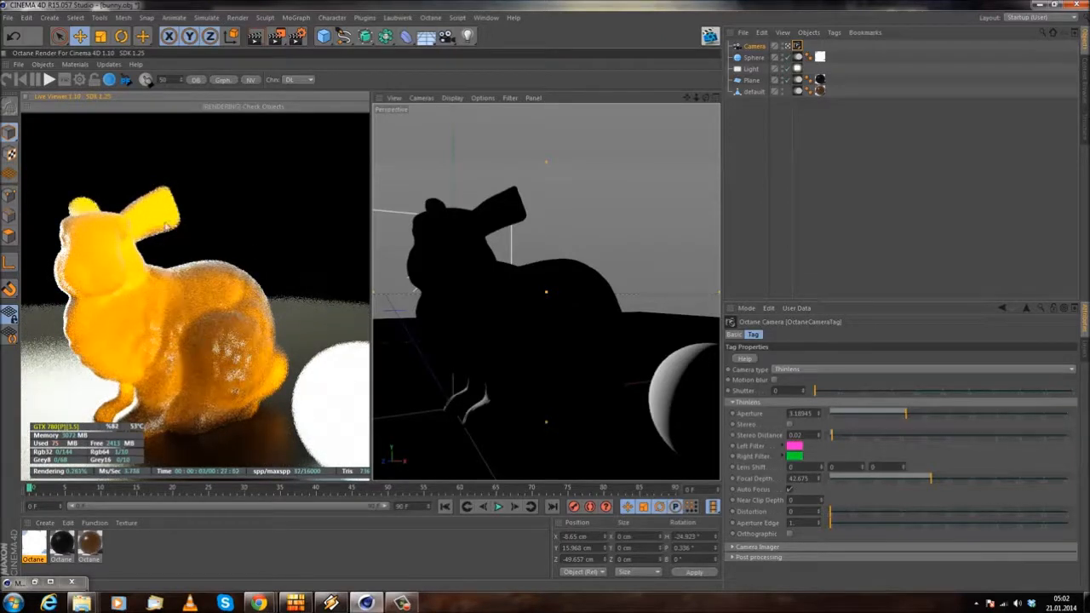
pyautogui.click(126, 79)
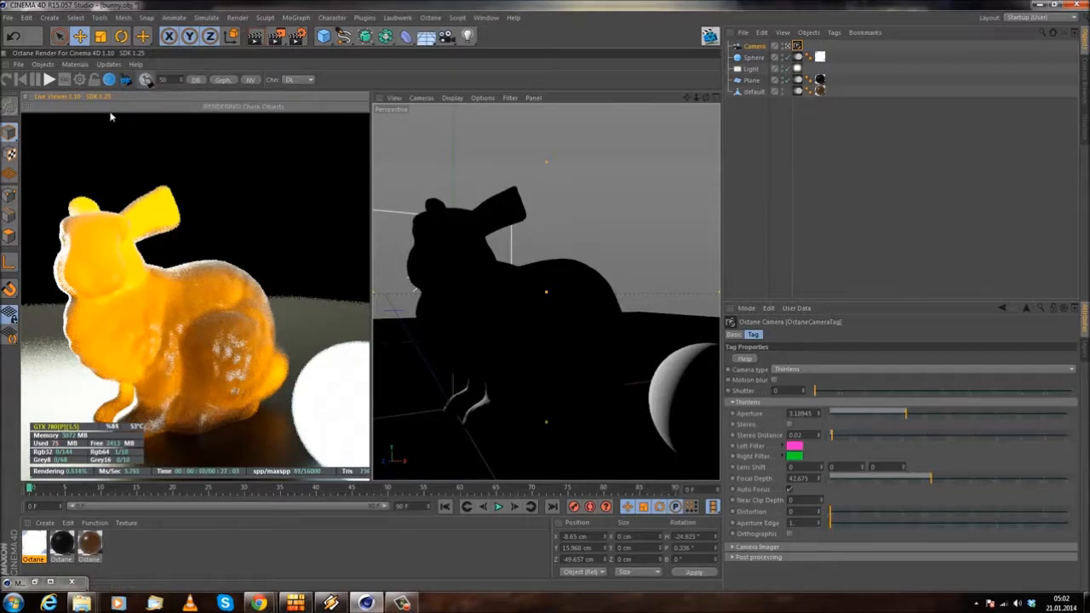
# Step: Pick the bunny's material directly from the live render to show its settings, and turn material picking off again
pyautogui.click(149, 80)
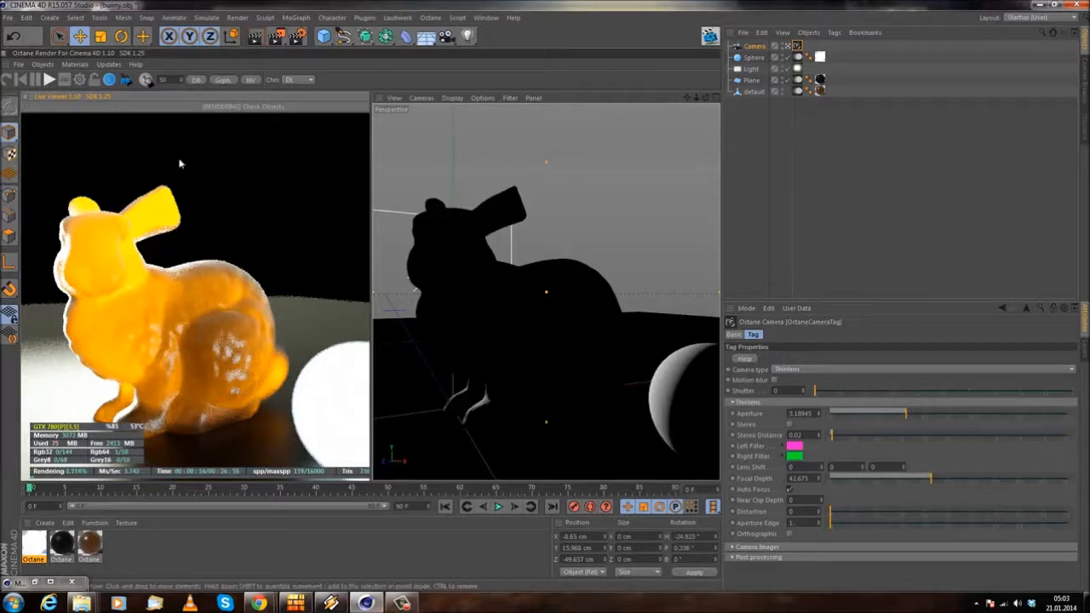
pyautogui.click(146, 79)
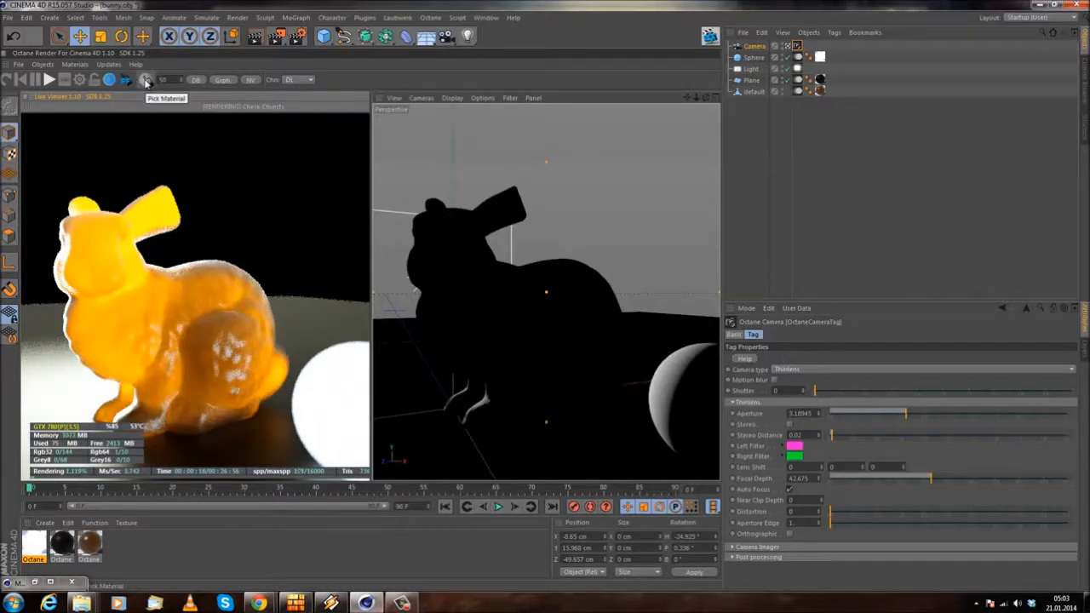
pyautogui.click(166, 325)
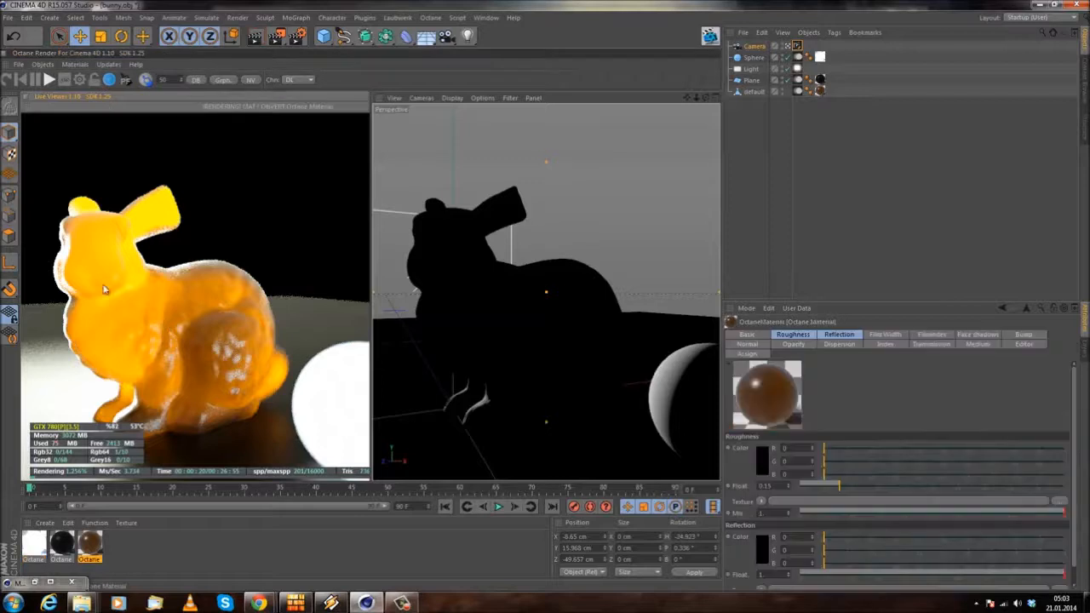
pyautogui.click(147, 81)
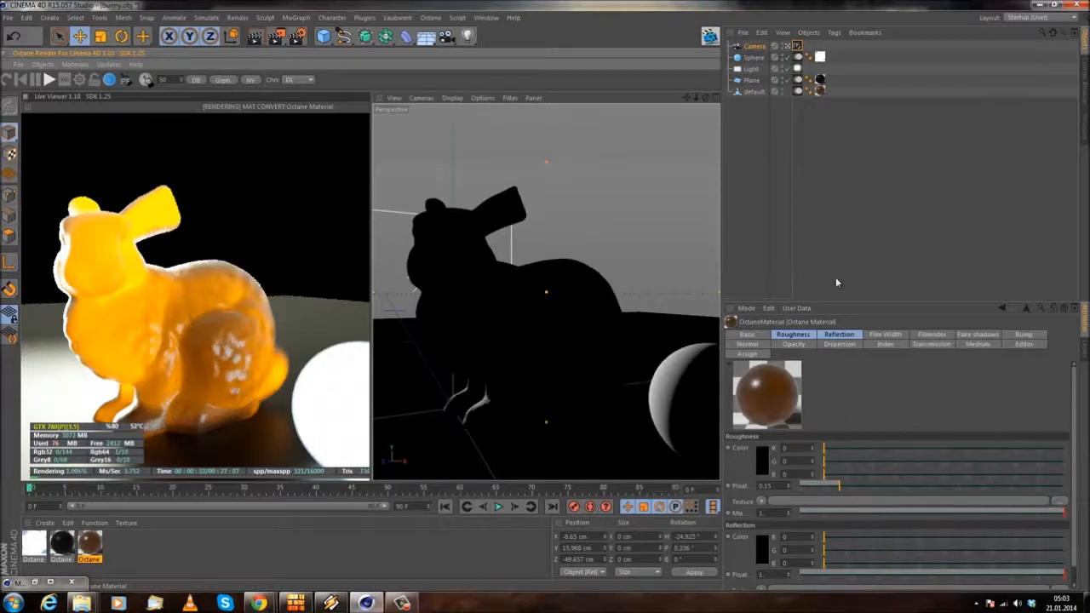
# Step: Return to the Octane camera tag's settings and enable Stereo in its Thinlens options
pyautogui.click(797, 47)
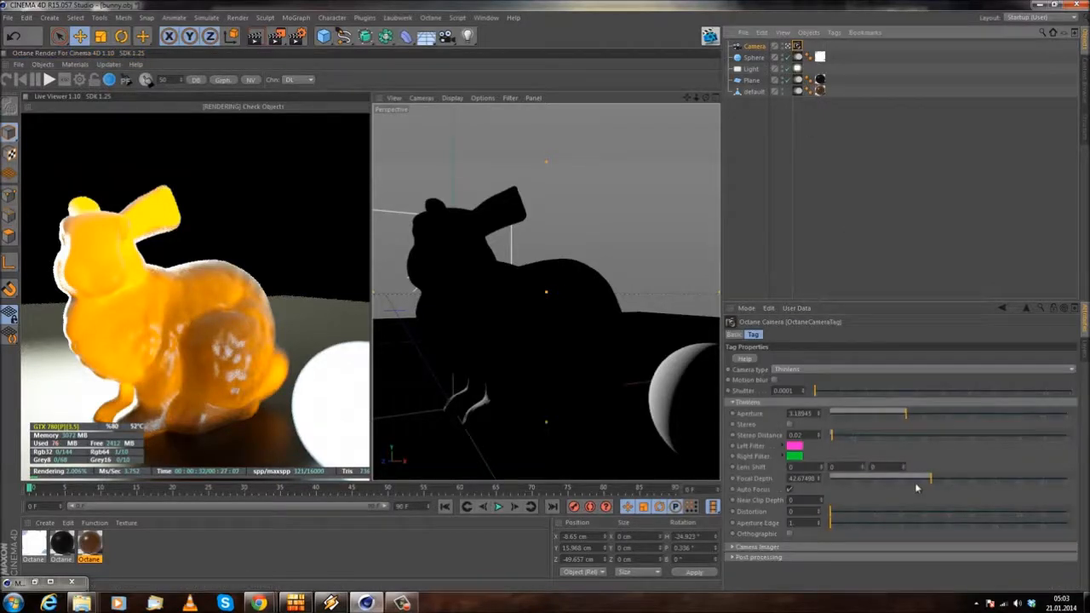
pyautogui.click(790, 425)
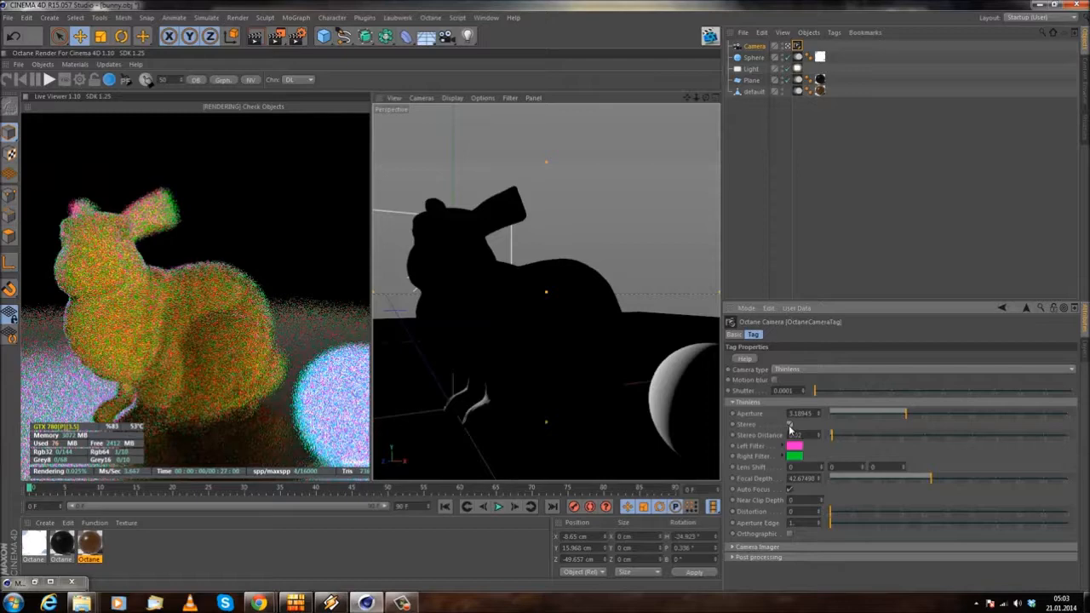
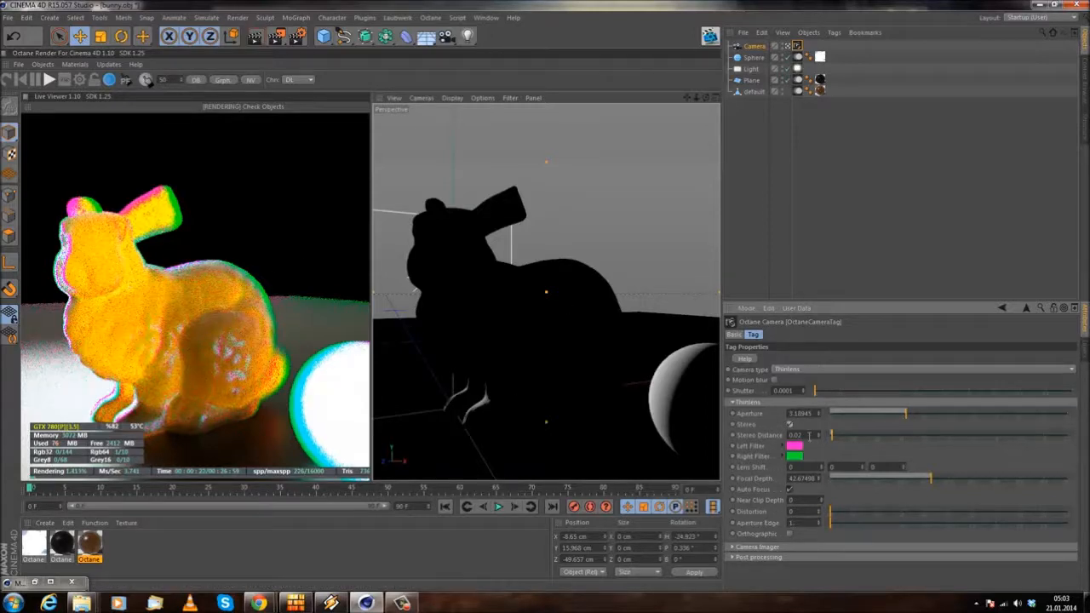
# Step: Lower the Stereo Distance to 0.001 in the Thinlens options and disable Stereo
pyautogui.click(755, 447)
pyautogui.click(753, 447)
pyautogui.click(797, 448)
pyautogui.click(820, 502)
pyautogui.moveTo(863, 439); pyautogui.dragTo(830, 439)
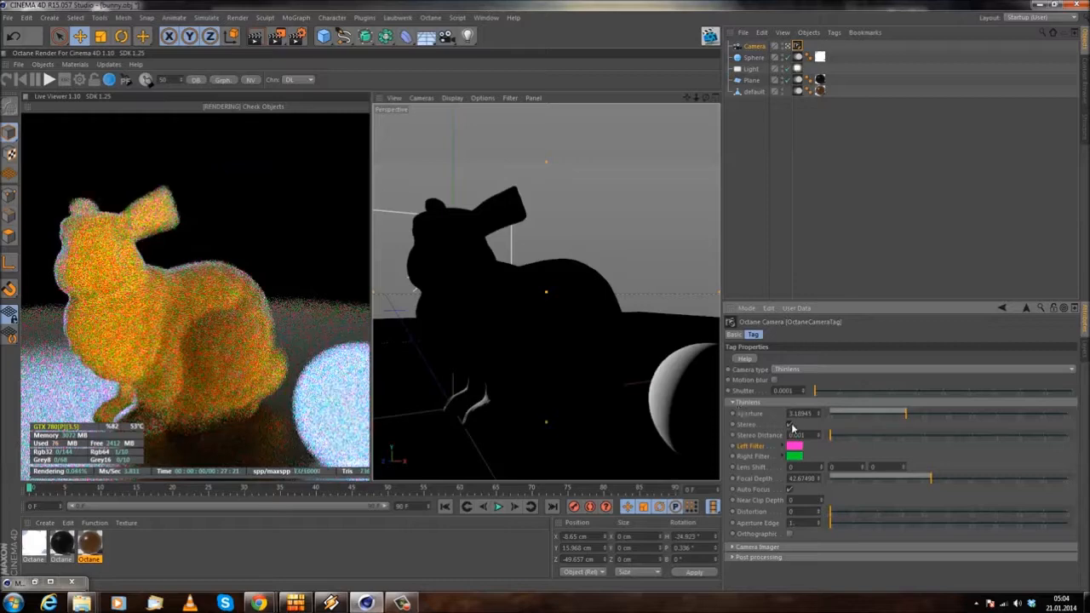
pyautogui.click(790, 423)
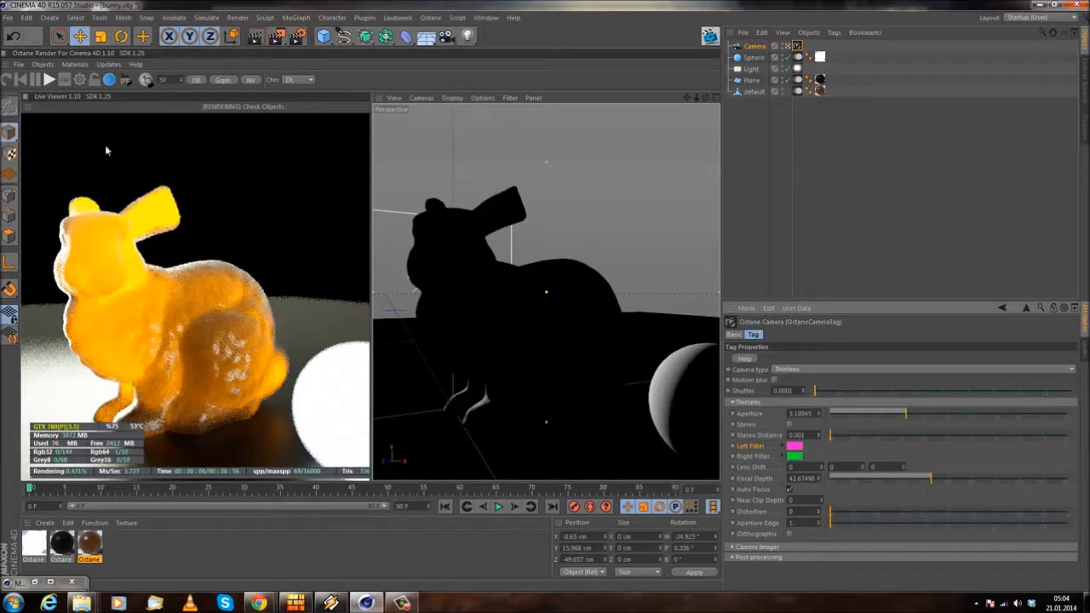
# Step: Turn on focus picking and pick the focus on the glowing sphere, followed by the bunny's body, in the live render
pyautogui.click(124, 82)
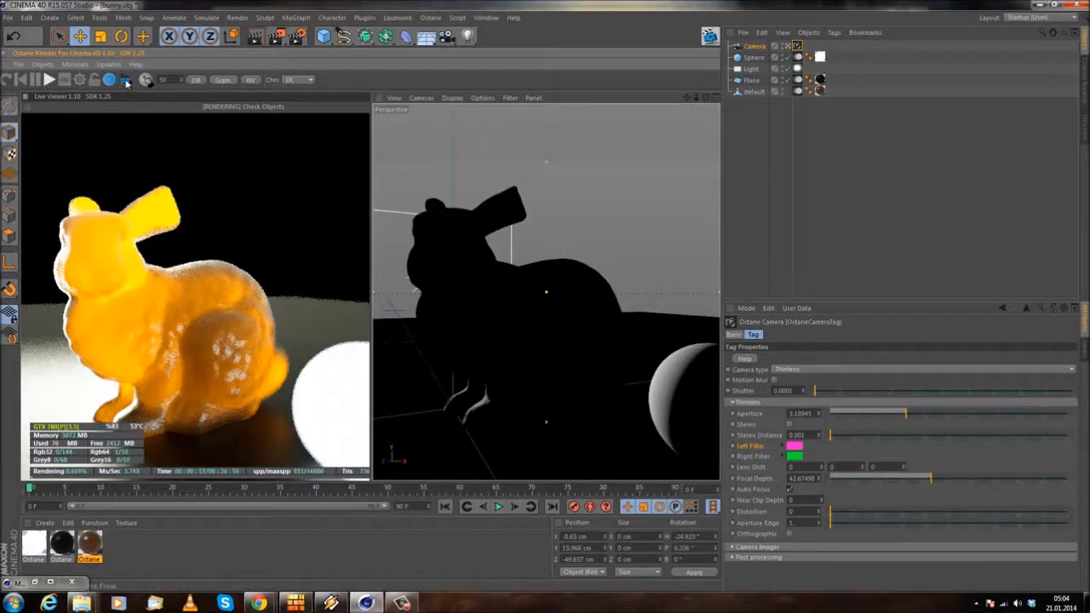
pyautogui.click(348, 408)
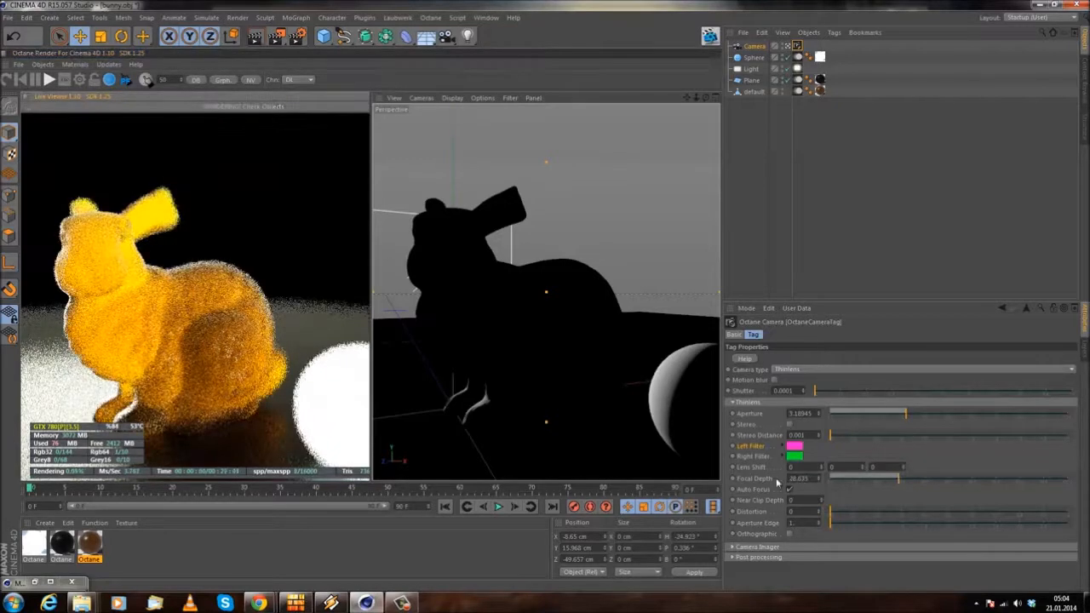
pyautogui.click(180, 331)
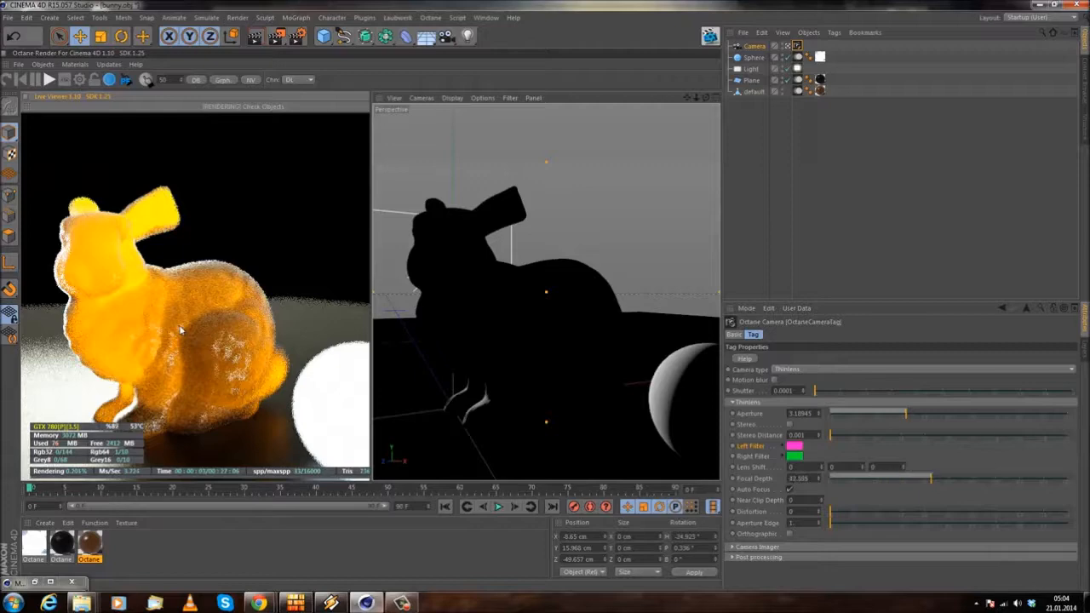
# Step: Toggle Auto Focus in the camera tag to test it, leaving it enabled
pyautogui.click(789, 491)
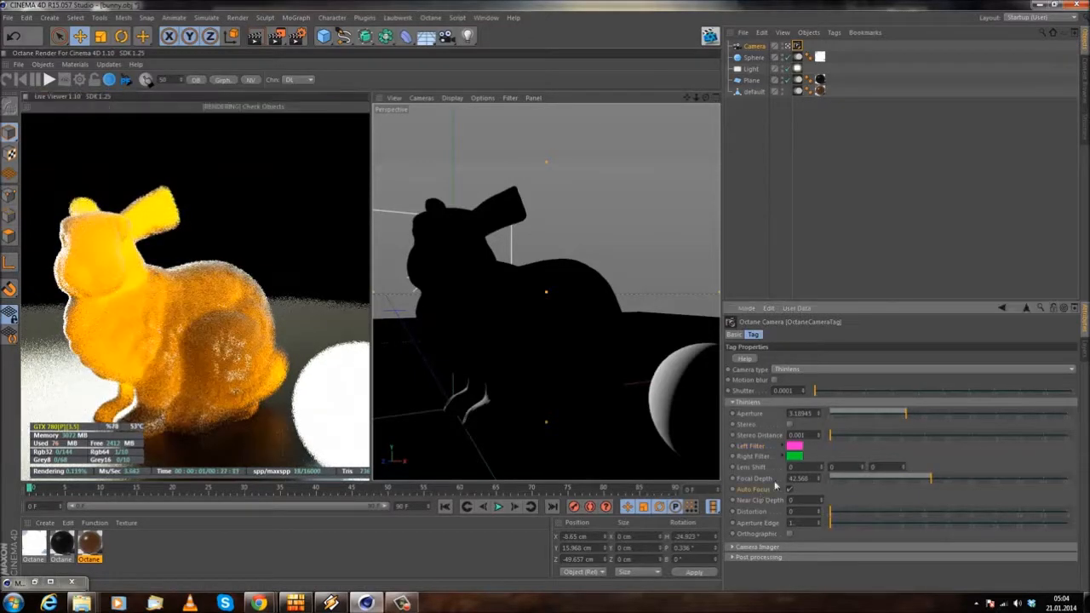
pyautogui.click(792, 489)
pyautogui.click(790, 491)
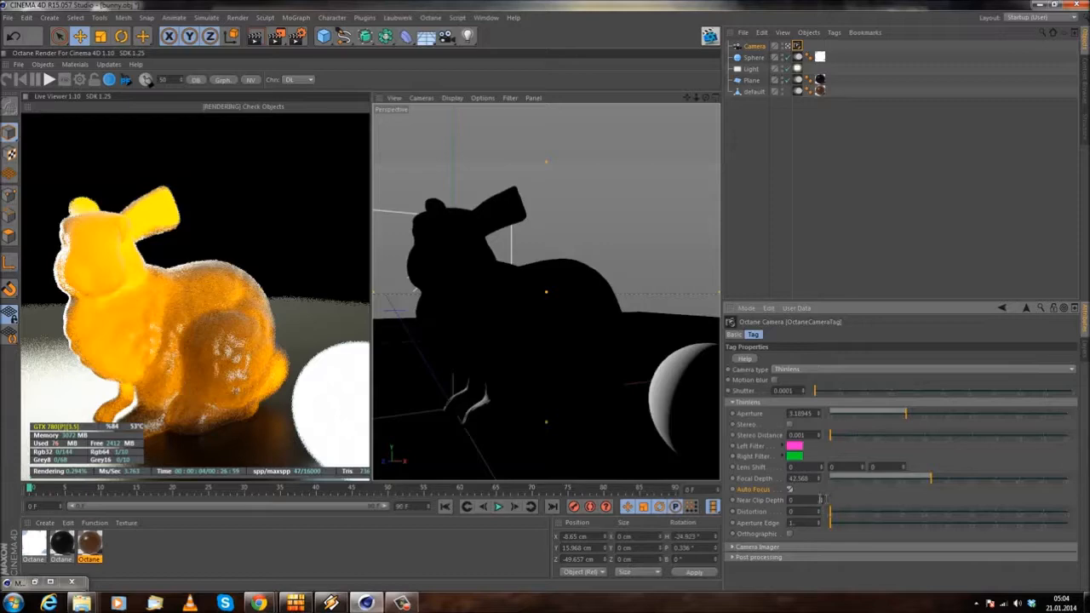
# Step: Try a Near Clip Depth of 21 and increasing Distortion values up to about 0.97, and return both to 0
pyautogui.moveTo(820, 499); pyautogui.dragTo(821, 472)
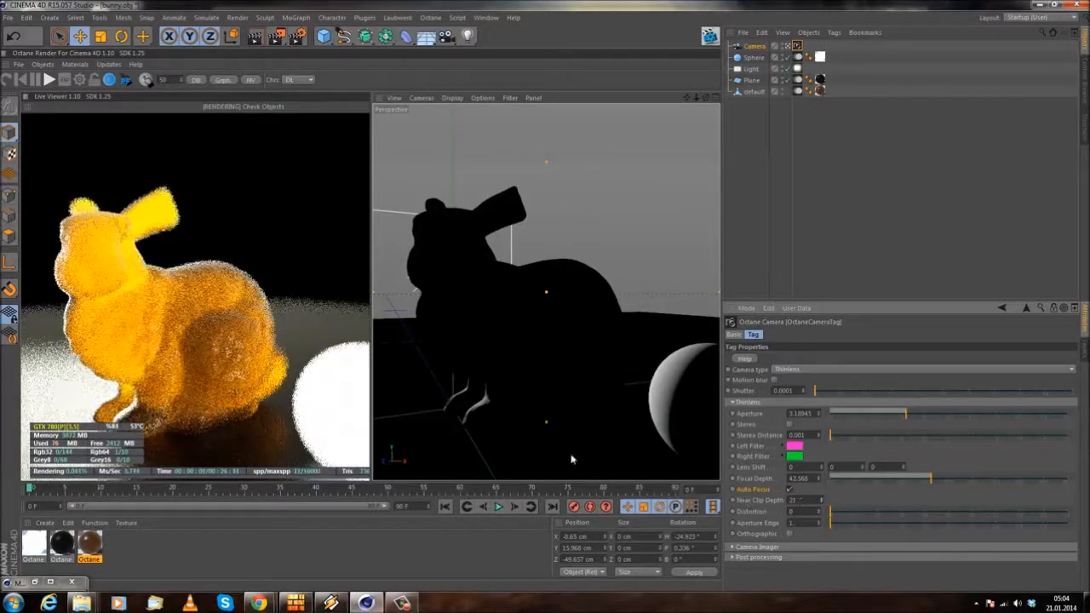
pyautogui.click(893, 513)
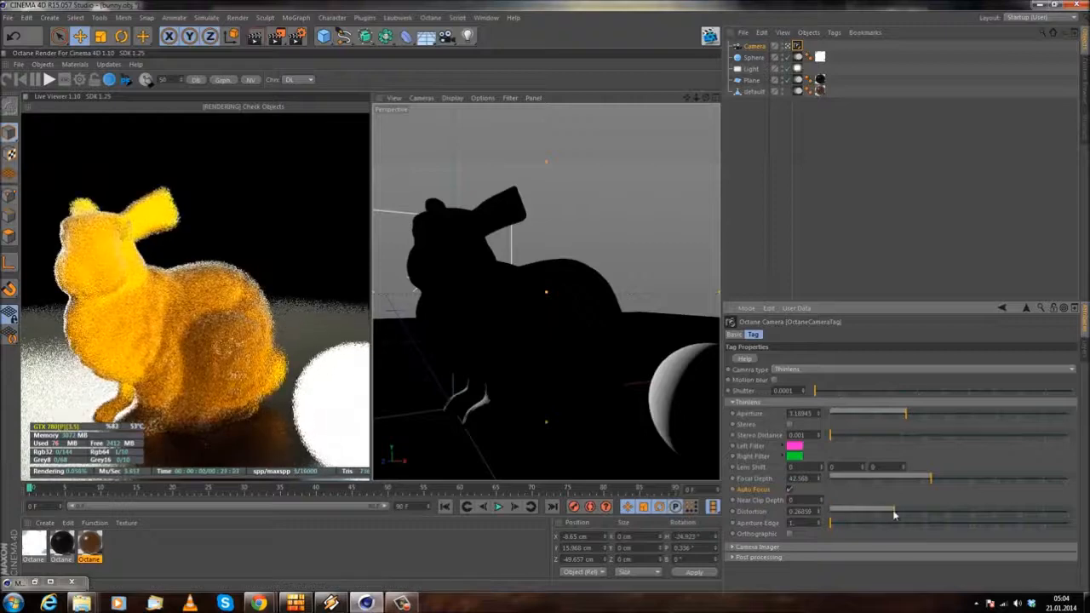
pyautogui.click(955, 511)
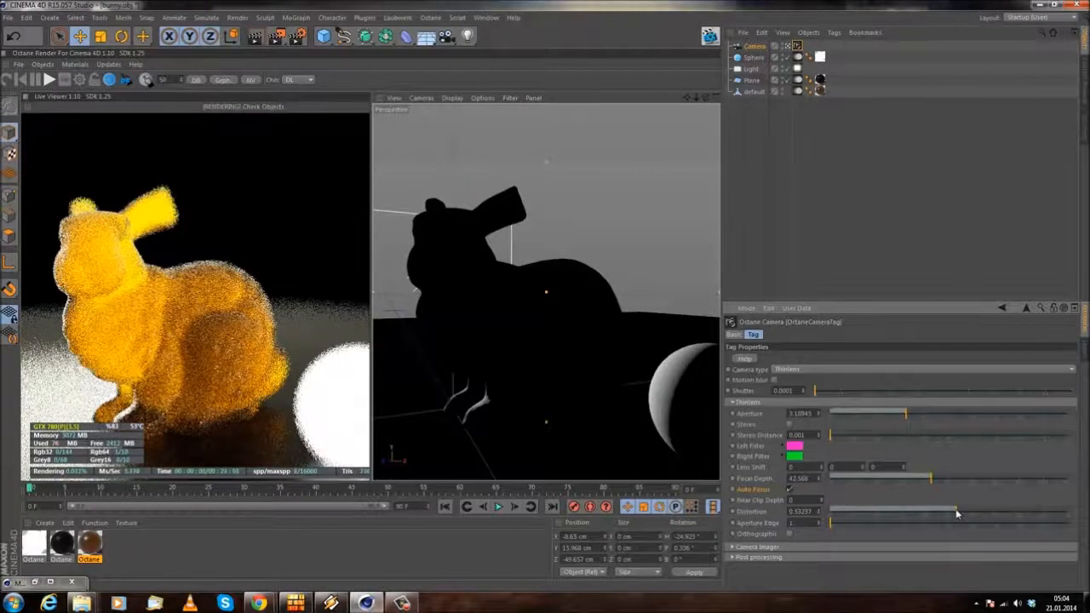
pyautogui.click(1012, 509)
pyautogui.click(1060, 512)
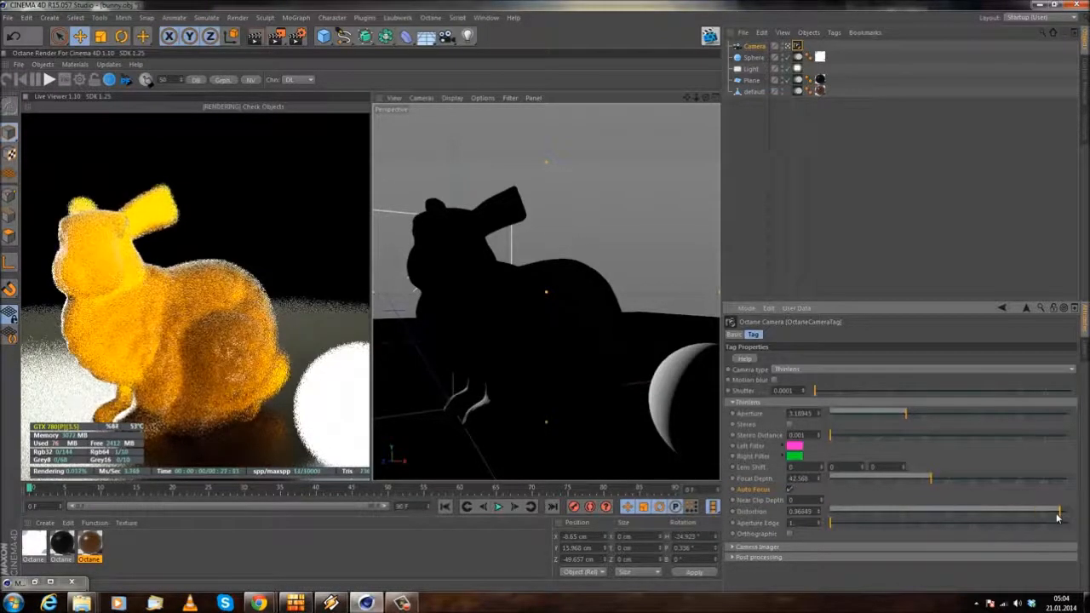
pyautogui.click(832, 513)
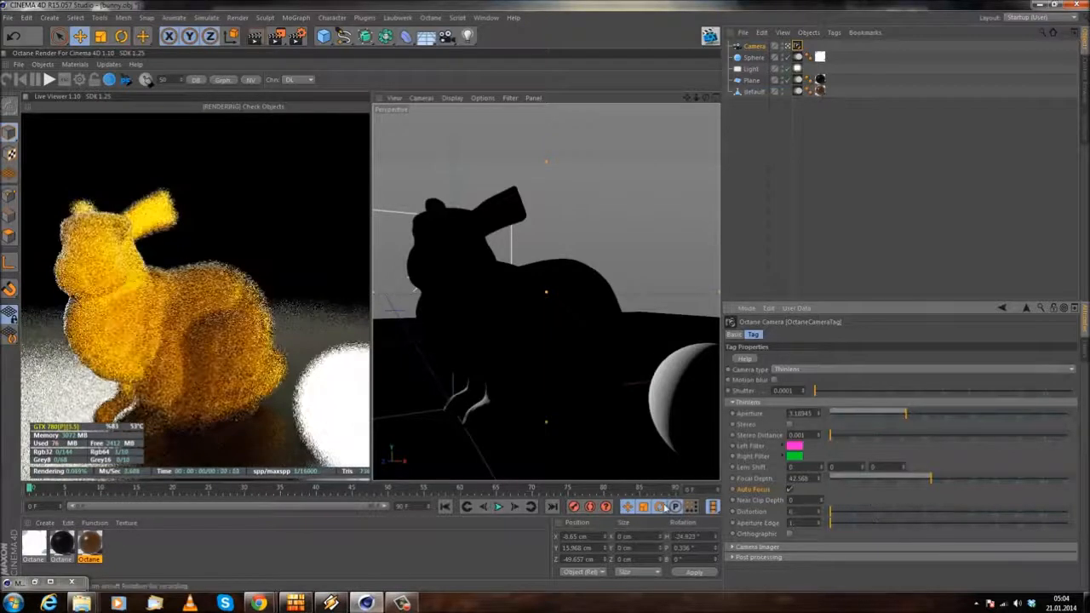
# Step: Switch to the Octane manual in Chrome and open its Camera Imager Settings page
pyautogui.moveTo(259, 603)
pyautogui.click(304, 545)
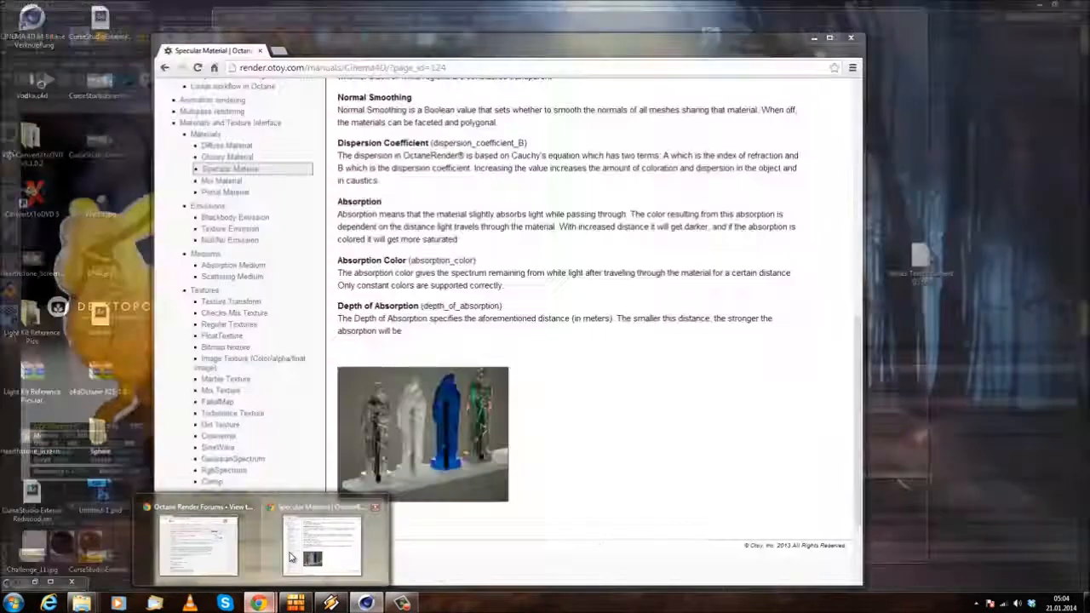
pyautogui.scroll(7, 266, 372)
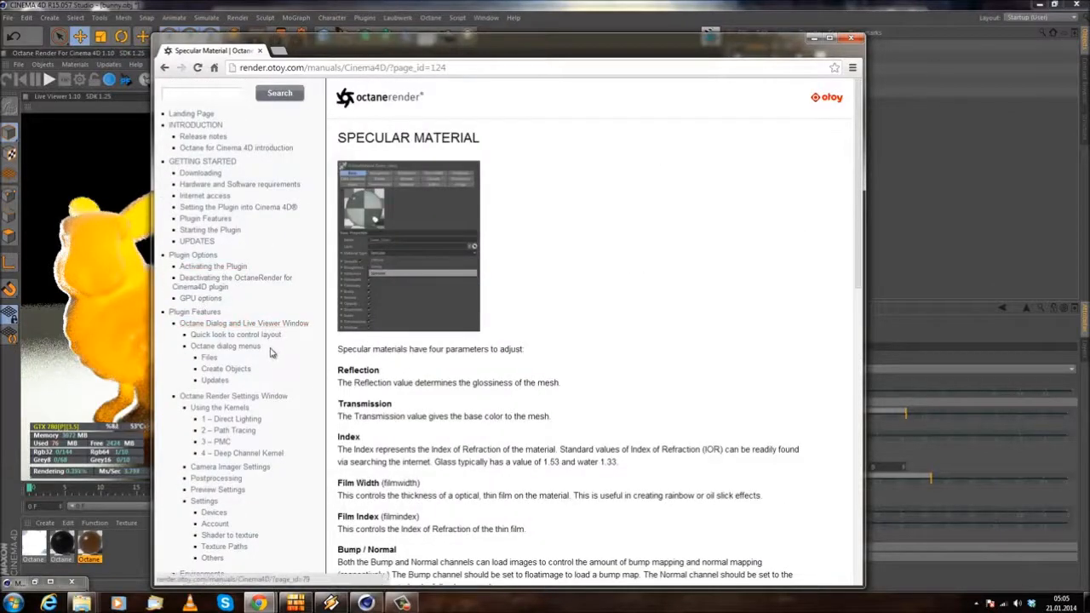
pyautogui.scroll(-3, 244, 388)
pyautogui.click(227, 298)
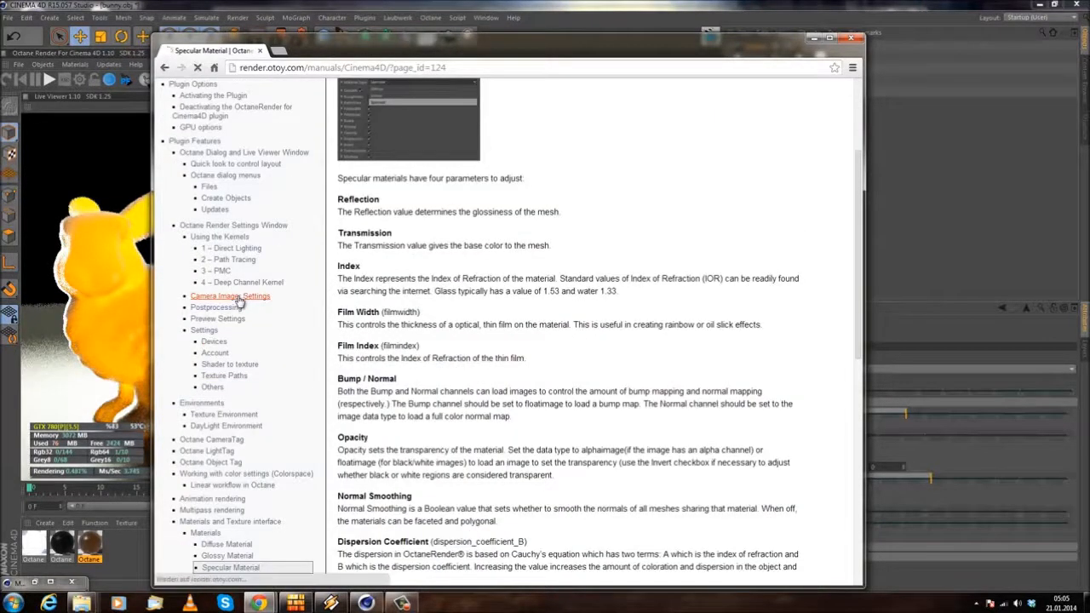
# Step: Read the parameter descriptions on the Camera Imager Settings page and look through the manual's list of topics
pyautogui.scroll(-4, 521, 272)
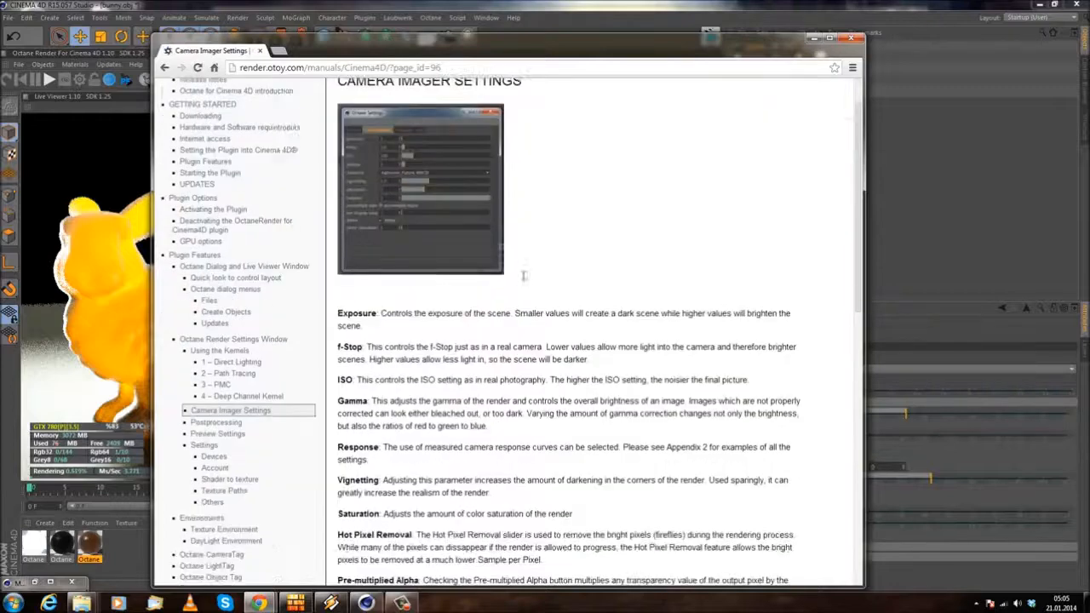
pyautogui.scroll(-2, 515, 305)
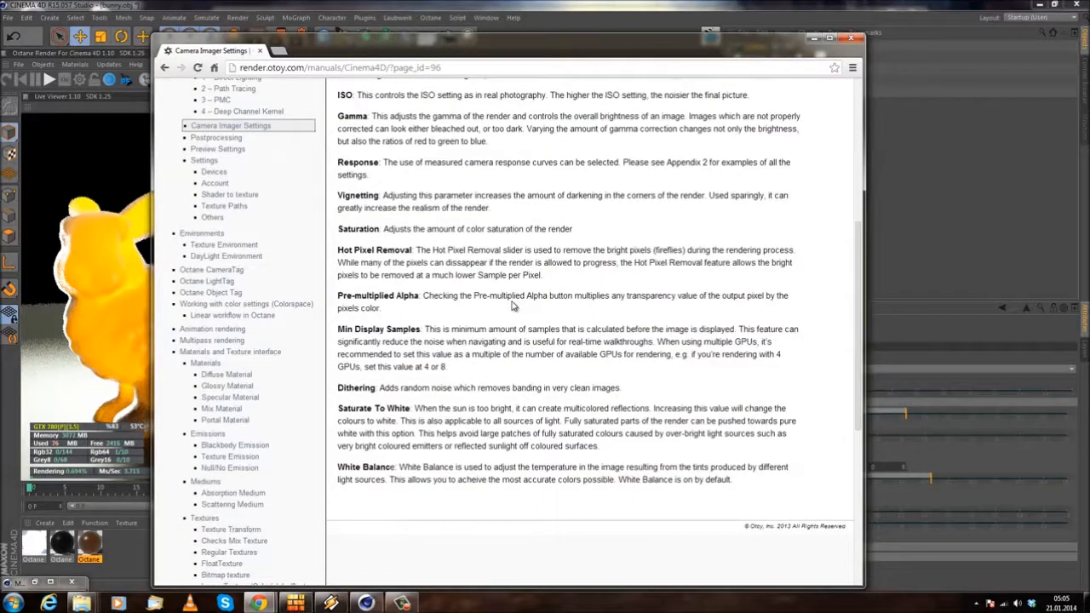
pyautogui.scroll(2, 499, 310)
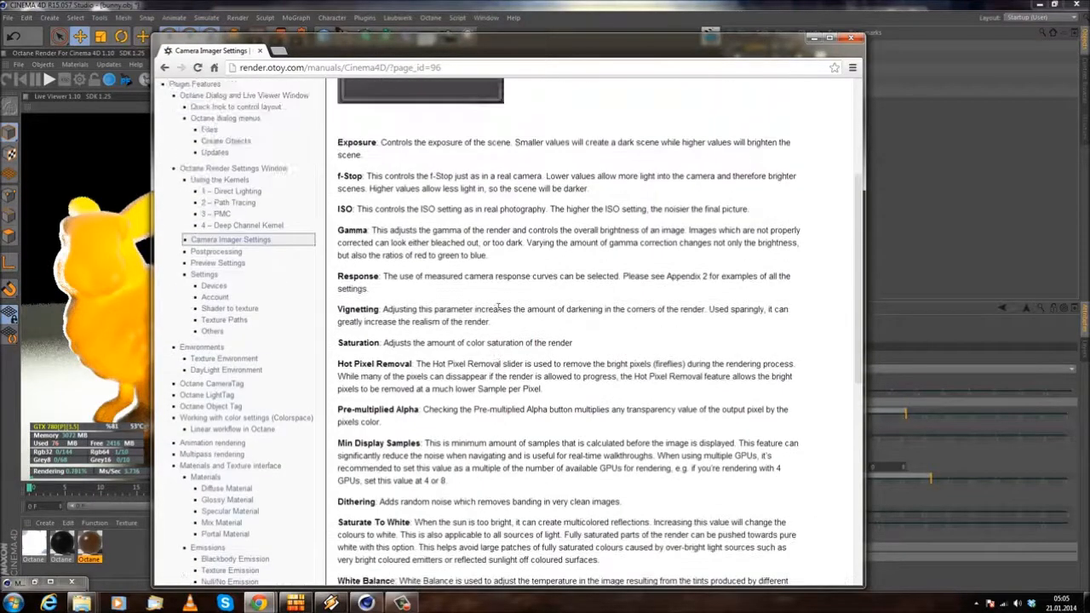
pyautogui.scroll(-5, 413, 289)
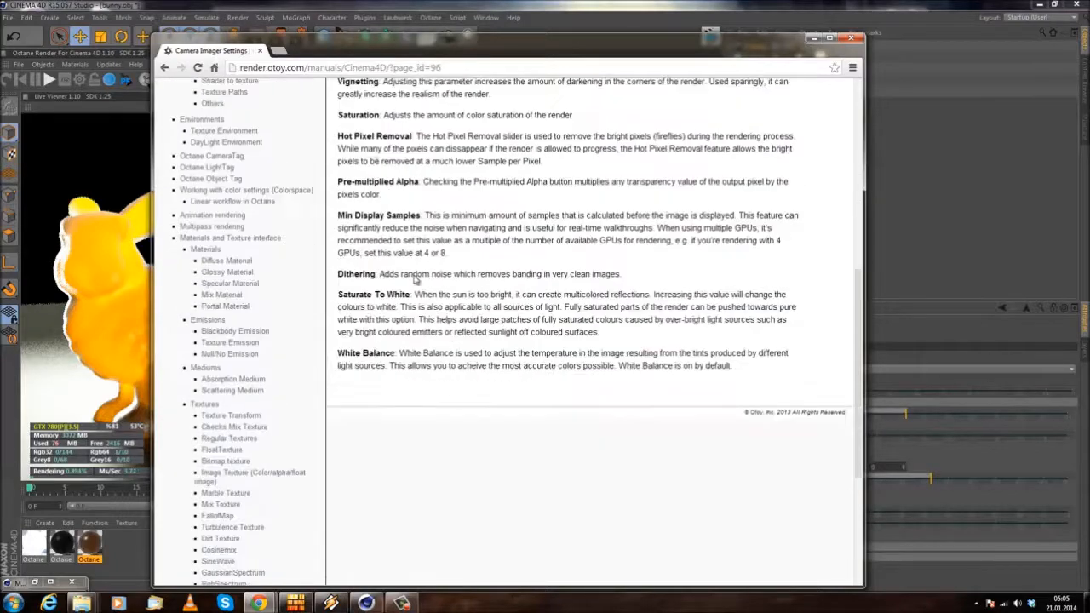
pyautogui.scroll(3, 415, 292)
pyautogui.moveTo(569, 49); pyautogui.dragTo(517, 94)
pyautogui.click(188, 221)
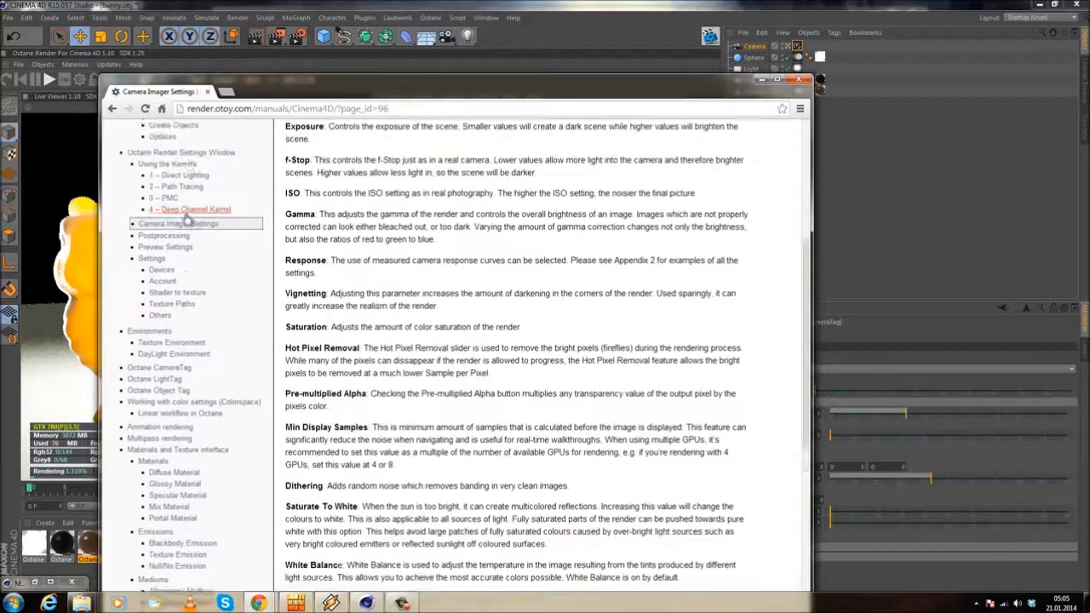
pyautogui.scroll(1, 181, 292)
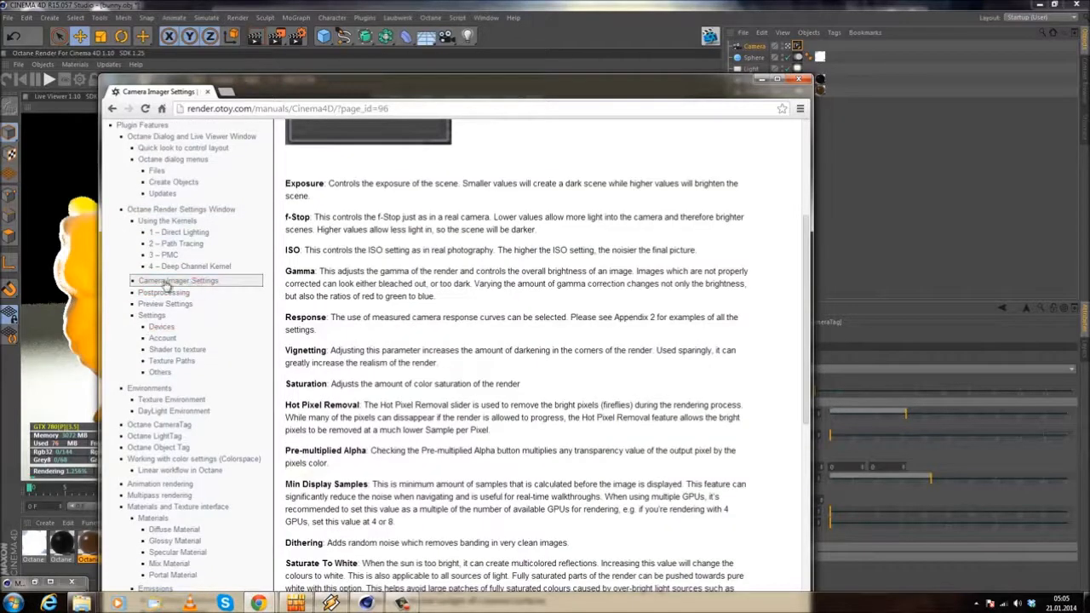
pyautogui.scroll(-3, 194, 239)
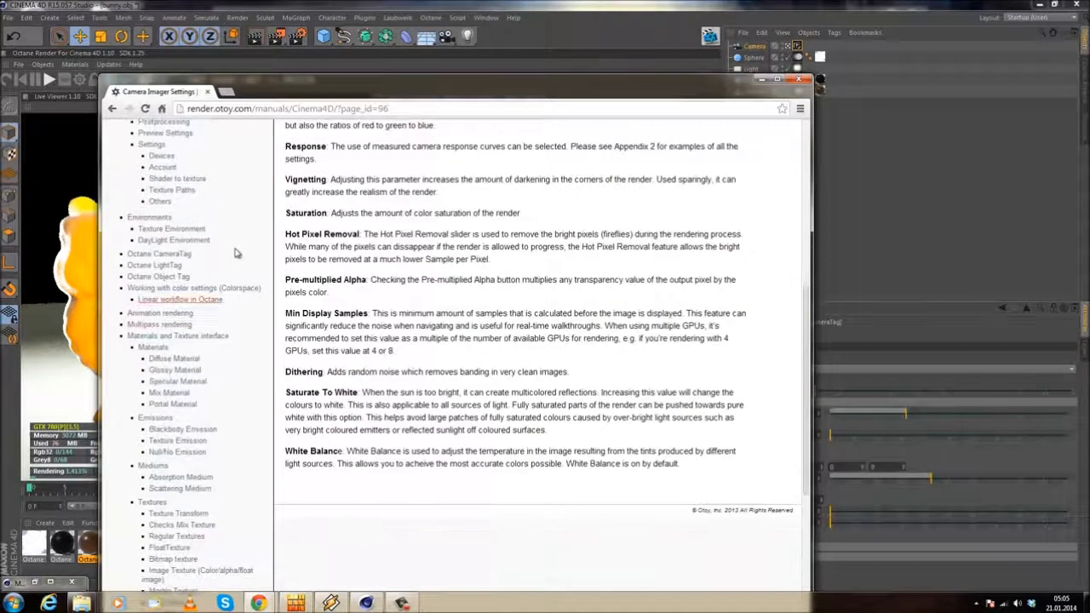
# Step: Search the page for "thin" and return through the Google results to the manual's Specular Material page
pyautogui.hotkey('ctrl', 'f')
pyautogui.write('thin')
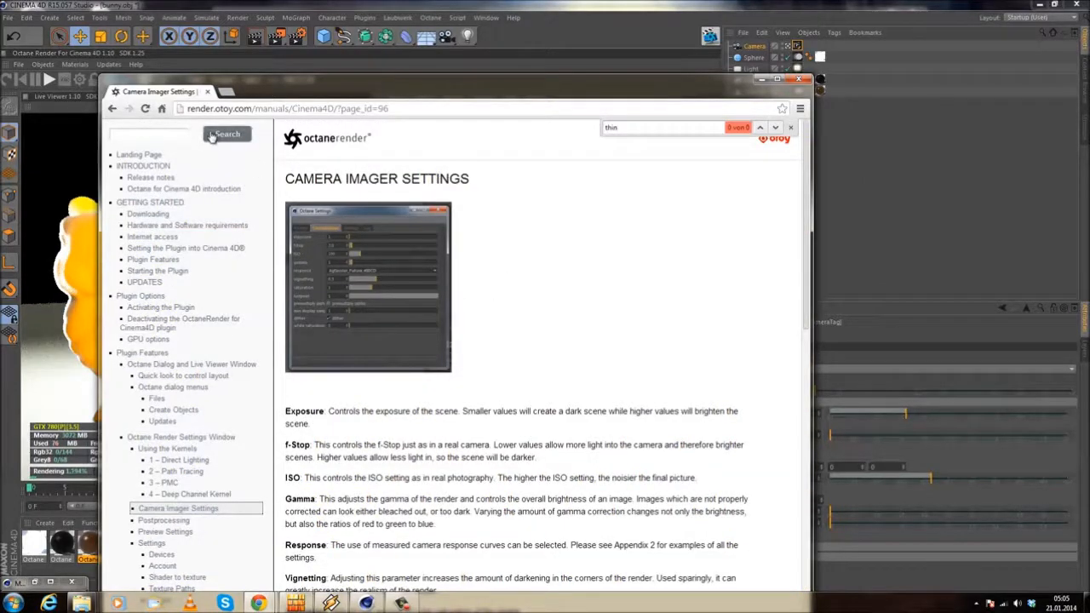
pyautogui.scroll(-2, 196, 349)
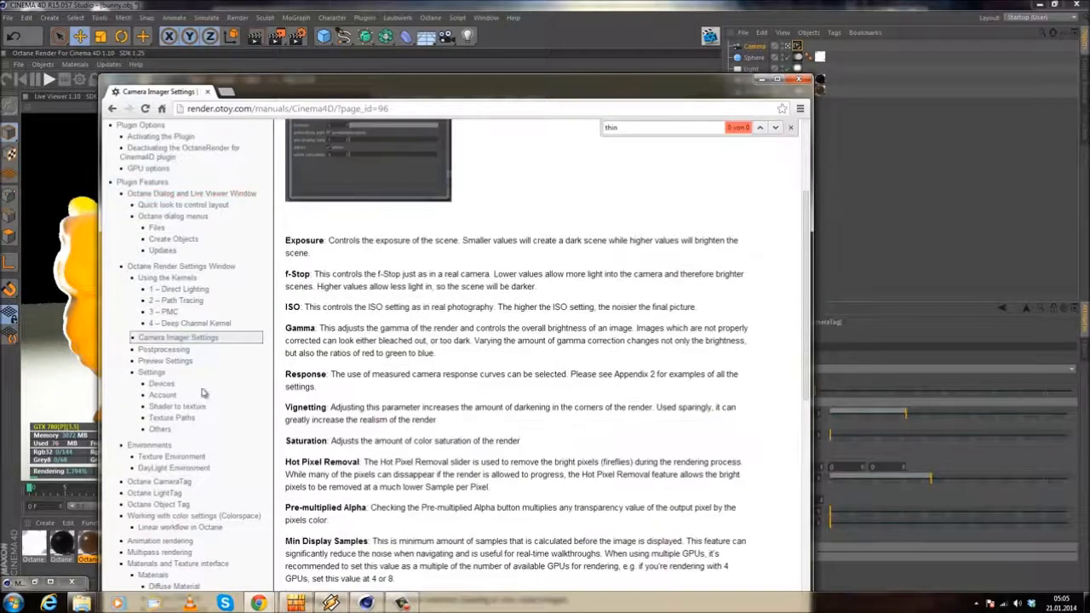
pyautogui.hotkey('alt', 'Left')
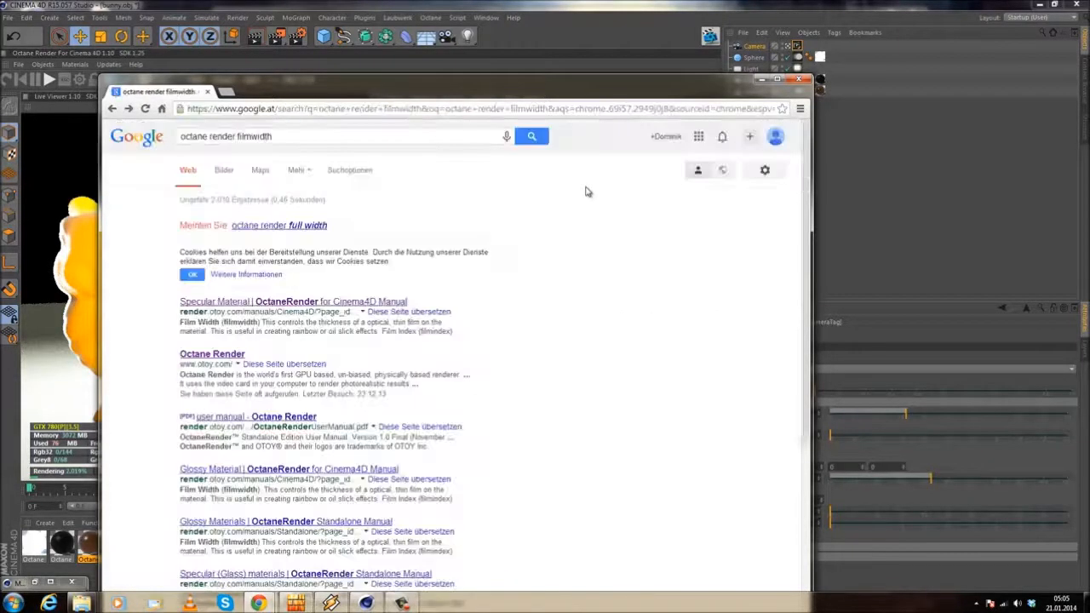
pyautogui.click(247, 303)
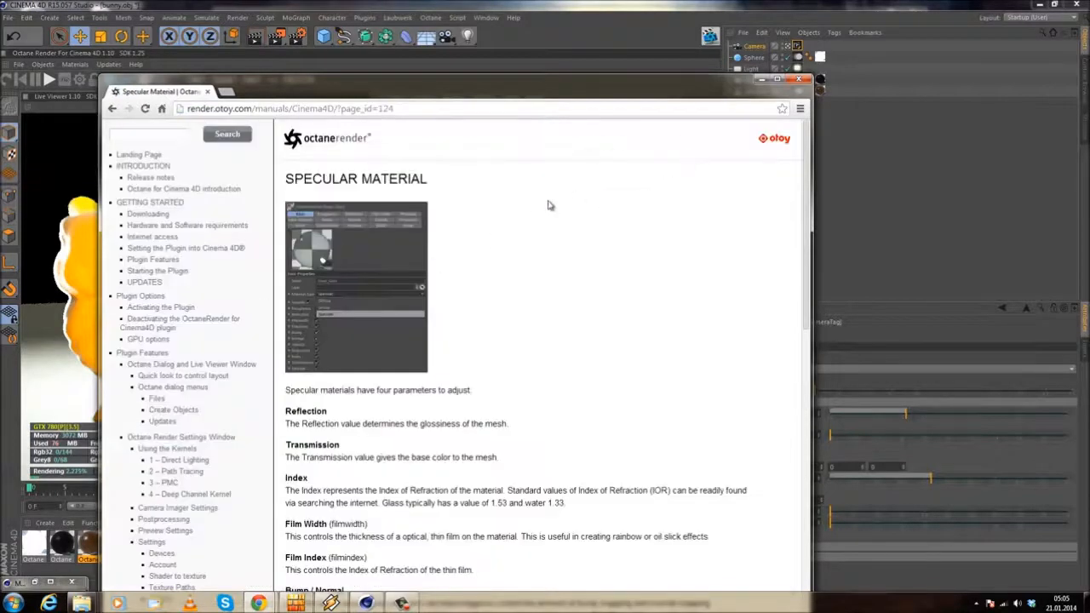
# Step: Find "camera" on the manual page and open the Octane CameraTag topic
pyautogui.hotkey('ctrl', 'f')
pyautogui.write('camera')
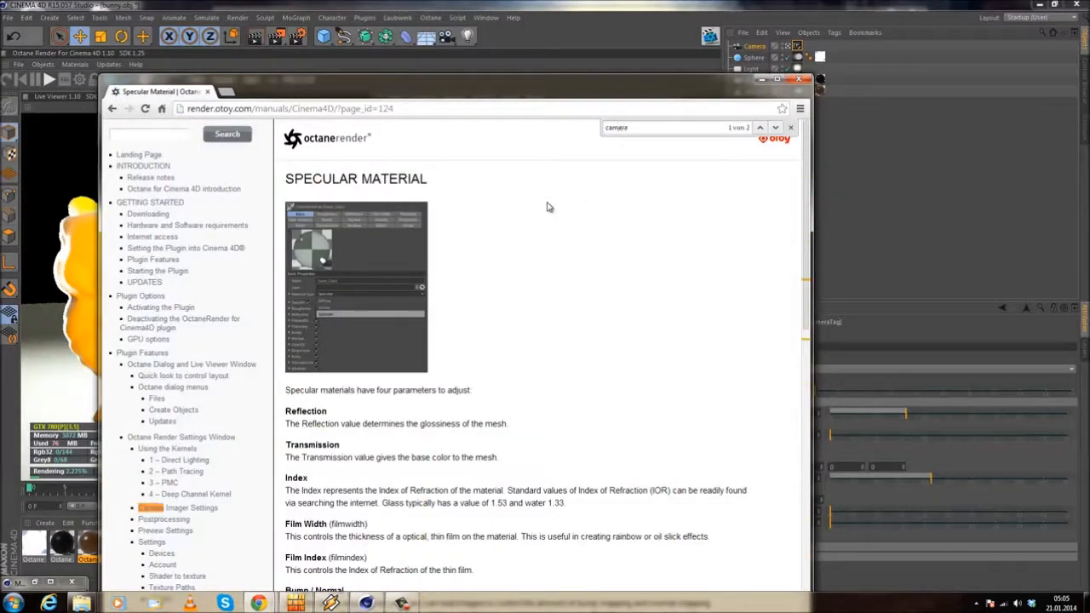
pyautogui.click(775, 127)
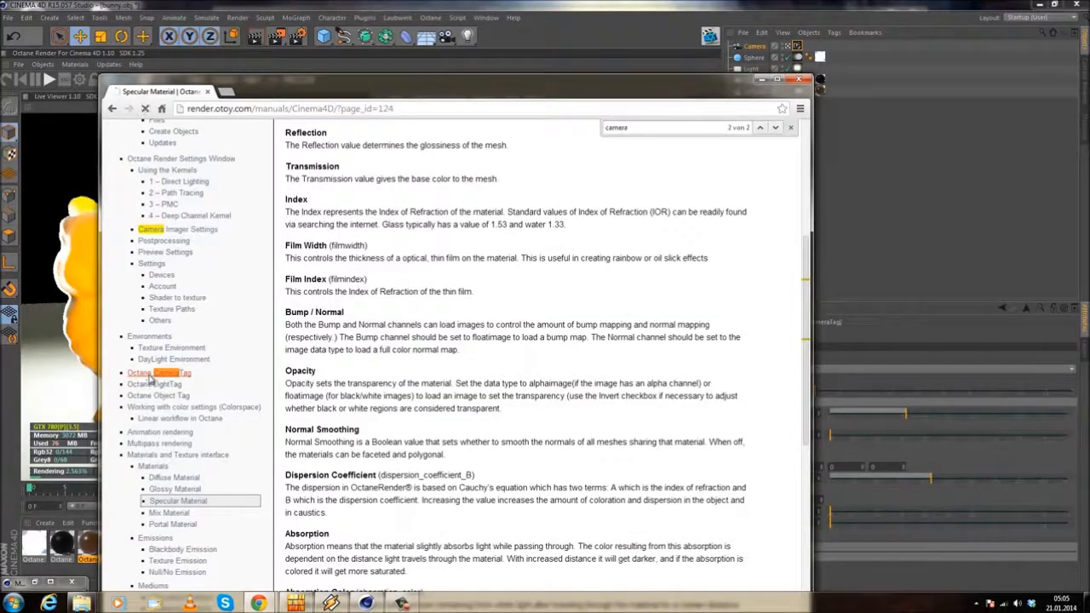
pyautogui.click(152, 375)
# Step: Read the ThinLens camera parameter descriptions on the Octane CameraTag page and return to Cinema 4D
pyautogui.scroll(-4, 340, 374)
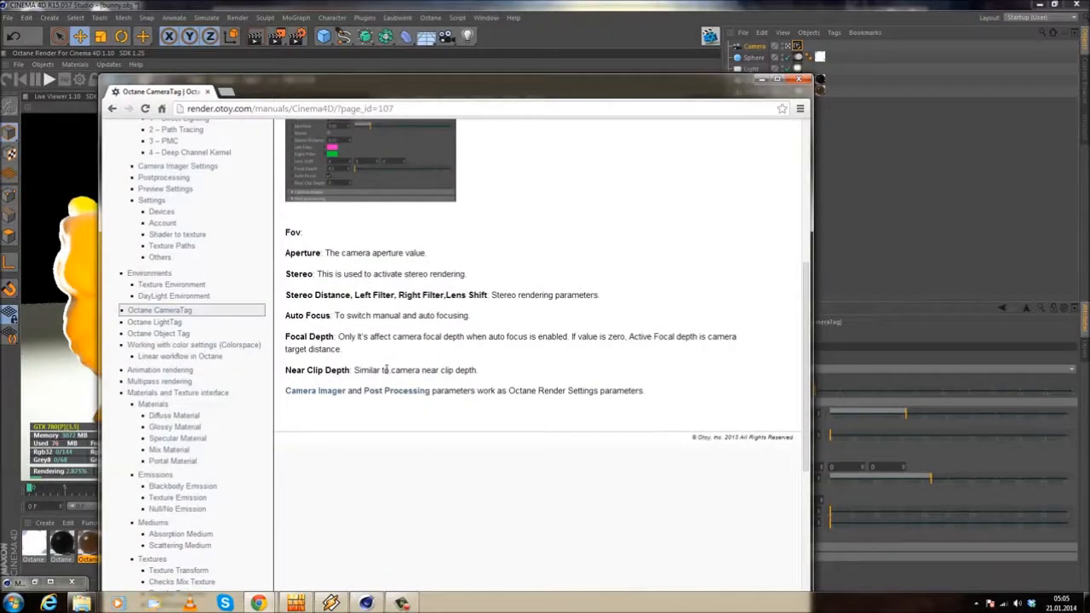
pyautogui.click(366, 374)
pyautogui.scroll(2, 397, 398)
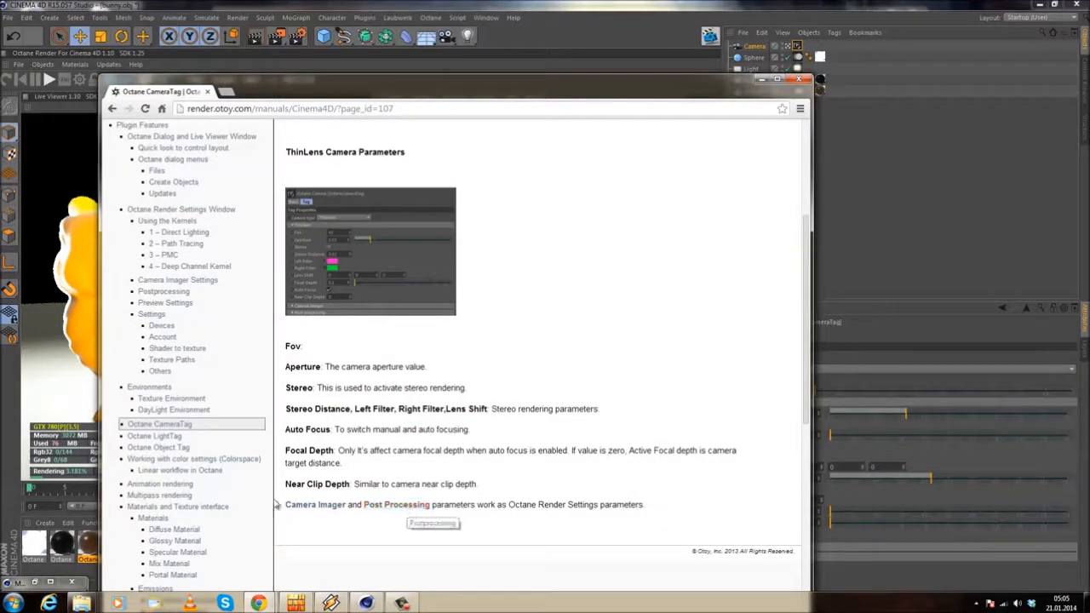
pyautogui.moveTo(515, 92); pyautogui.dragTo(490, 108)
pyautogui.click(738, 101)
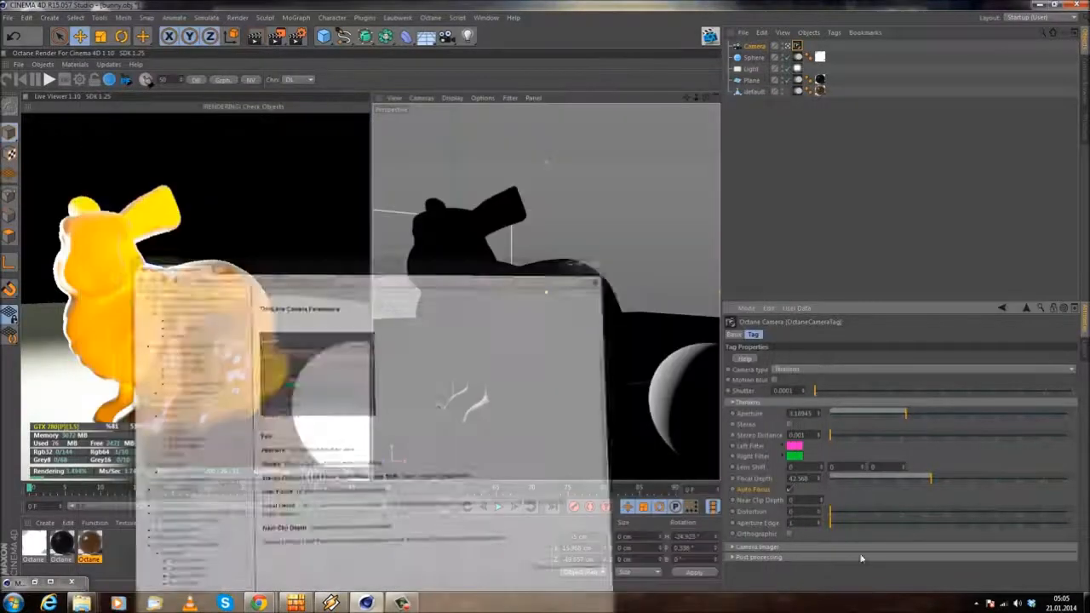
# Step: Try an Aperture Edge of about 2.96, set it back to 1, and enable Orthographic
pyautogui.moveTo(831, 523); pyautogui.dragTo(1064, 520)
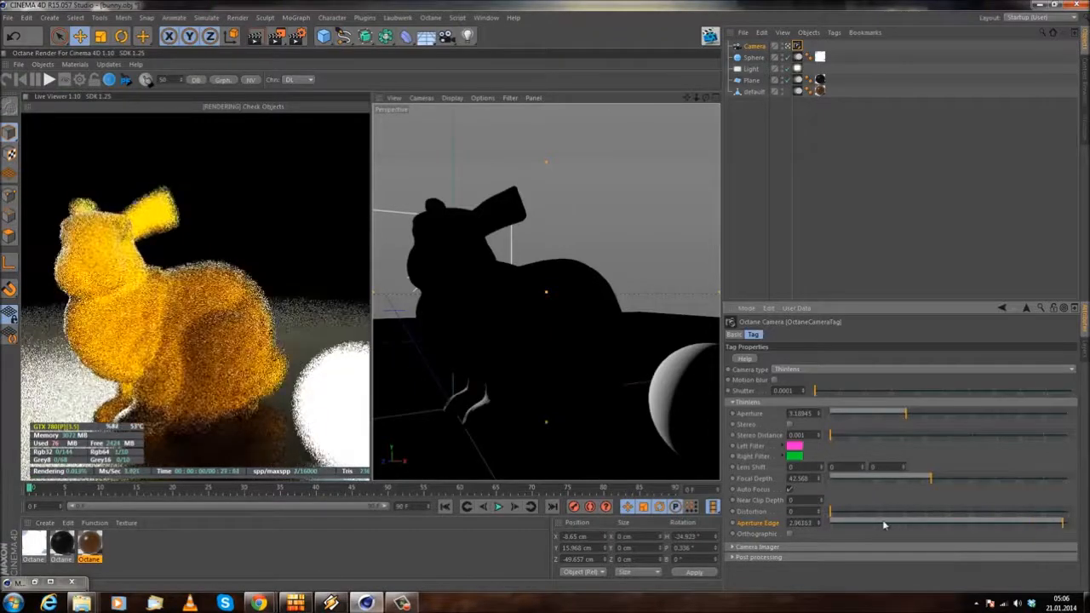
pyautogui.moveTo(791, 523); pyautogui.dragTo(989, 527)
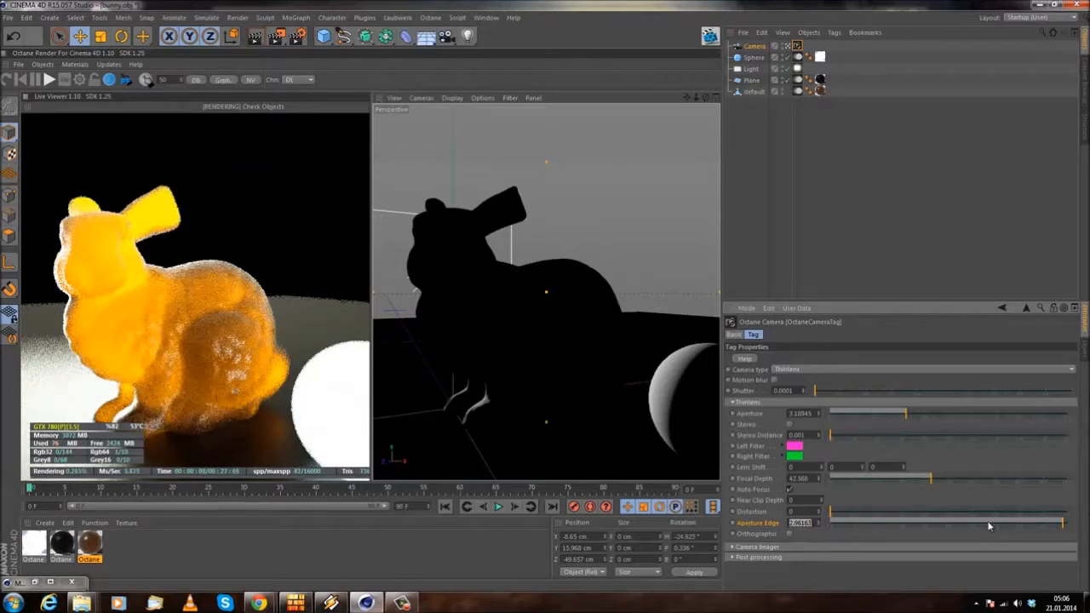
pyautogui.write('1')
pyautogui.press('Return')
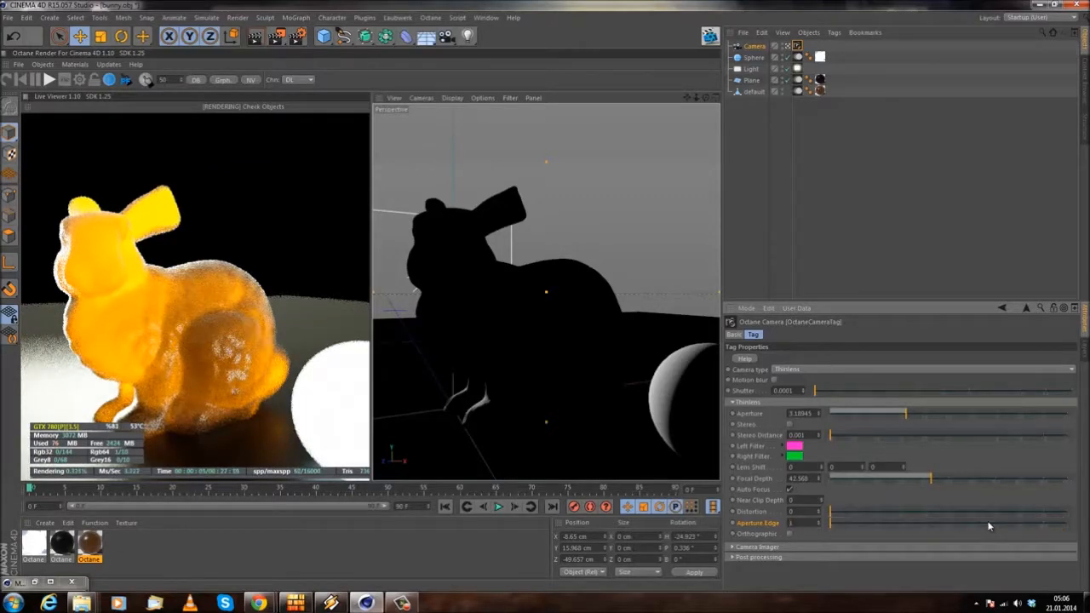
pyautogui.click(790, 534)
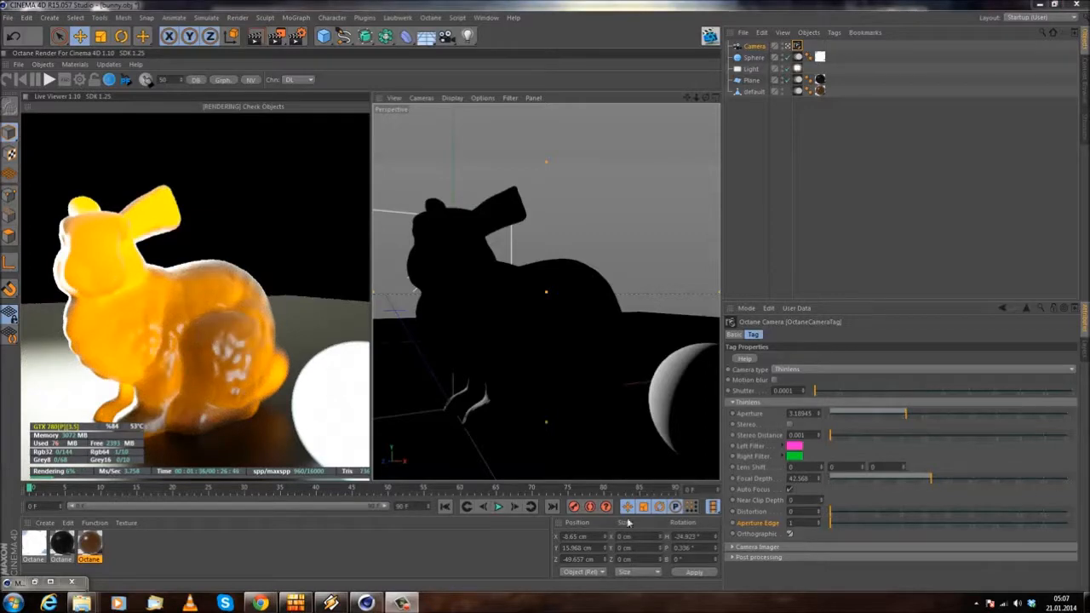
# Step: Expand the Camera Imager settings of the Octane camera tag
pyautogui.moveTo(483, 341)
pyautogui.keyDown('alt'); pyautogui.mouseDown()
pyautogui.moveTo(491, 362)
pyautogui.moveTo(484, 342)
pyautogui.mouseUp(); pyautogui.keyUp('alt')
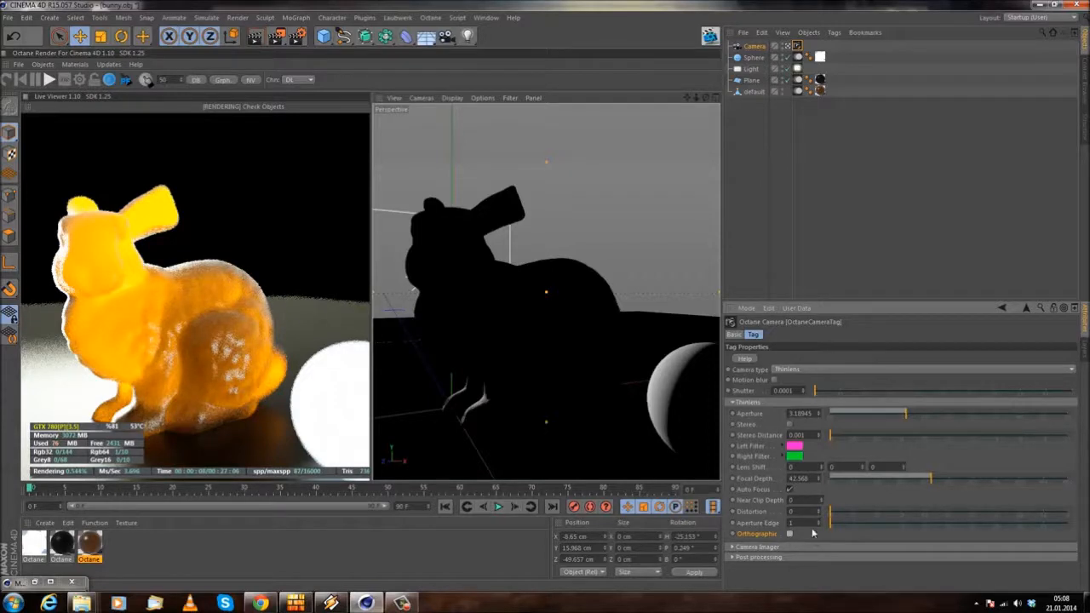
pyautogui.click(782, 546)
pyautogui.scroll(-4, 816, 494)
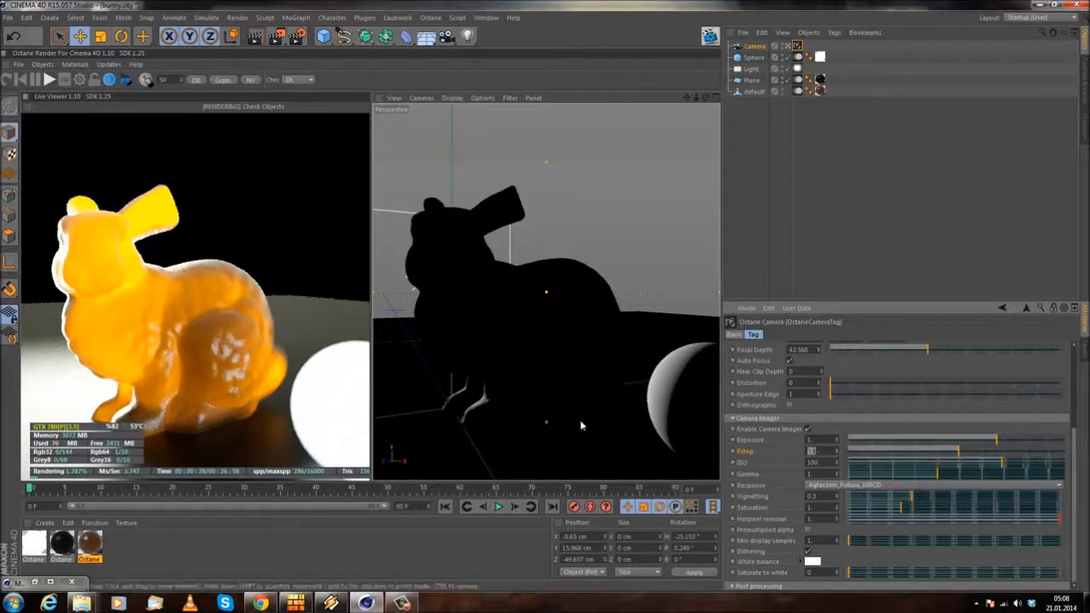
# Step: Try an Fstop of 1 in the camera imager and restore it to 2.8
pyautogui.write('1')
pyautogui.press('Return')
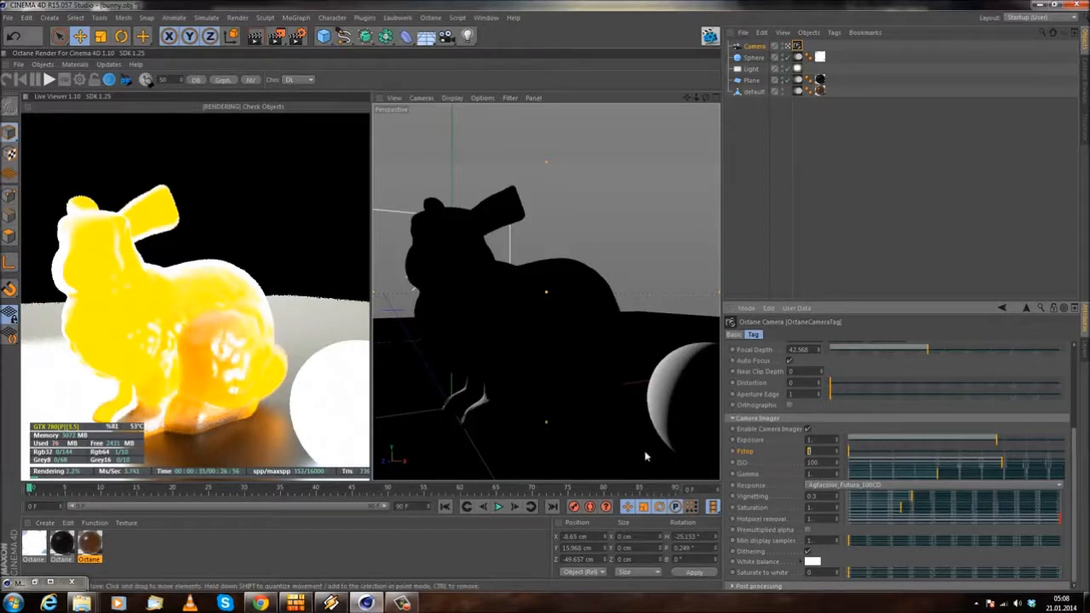
pyautogui.press('Return')
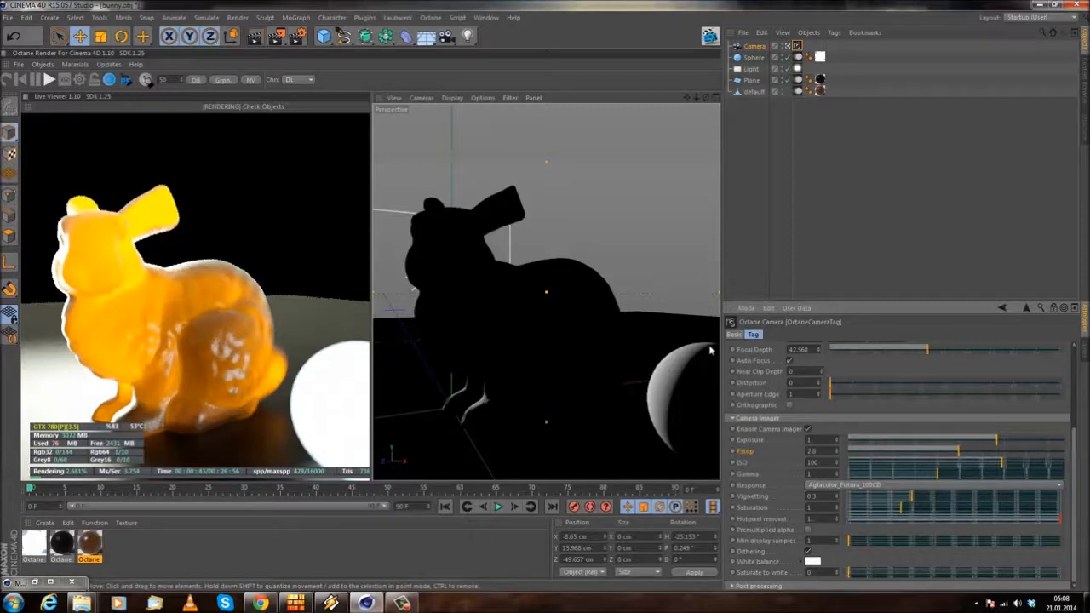
# Step: Try ISO values of 200, 400 and 600 in the camera imager and return the ISO to 100
pyautogui.click(826, 462)
pyautogui.write('200')
pyautogui.press('Return')
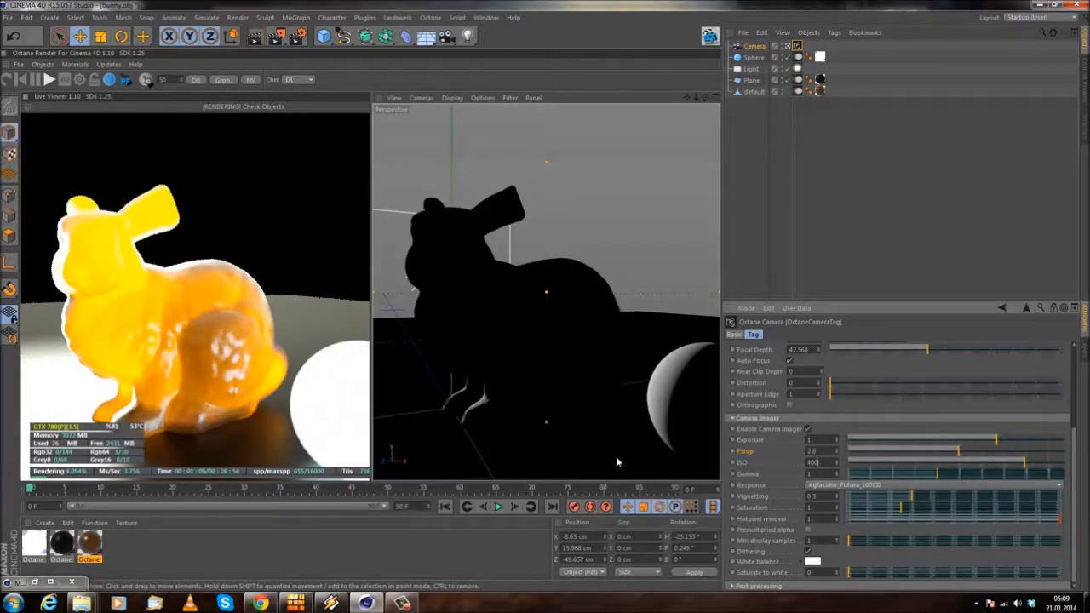
pyautogui.press('Return')
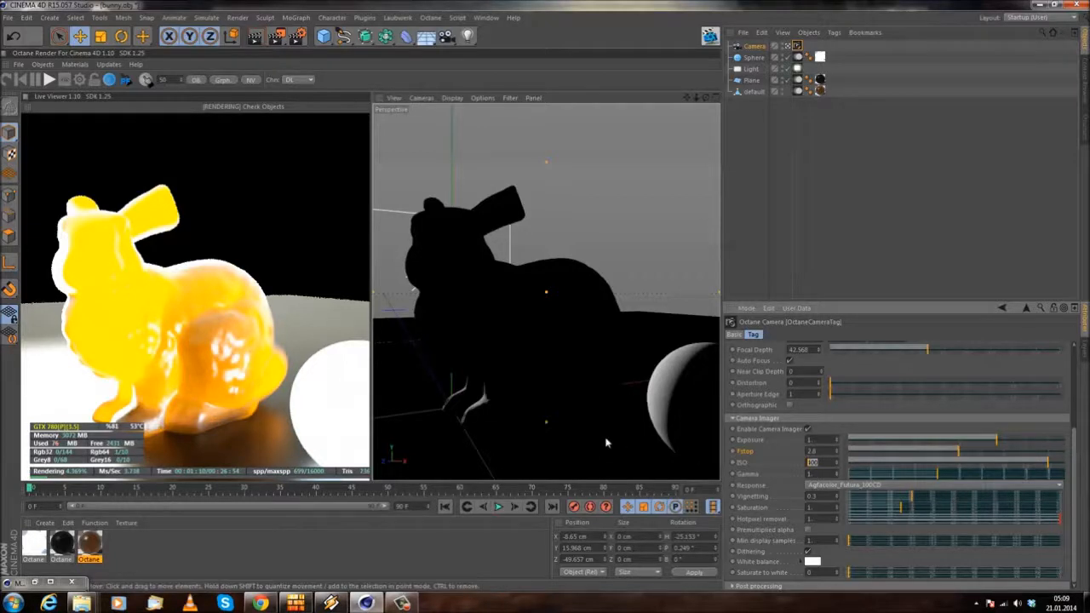
pyautogui.press('Return')
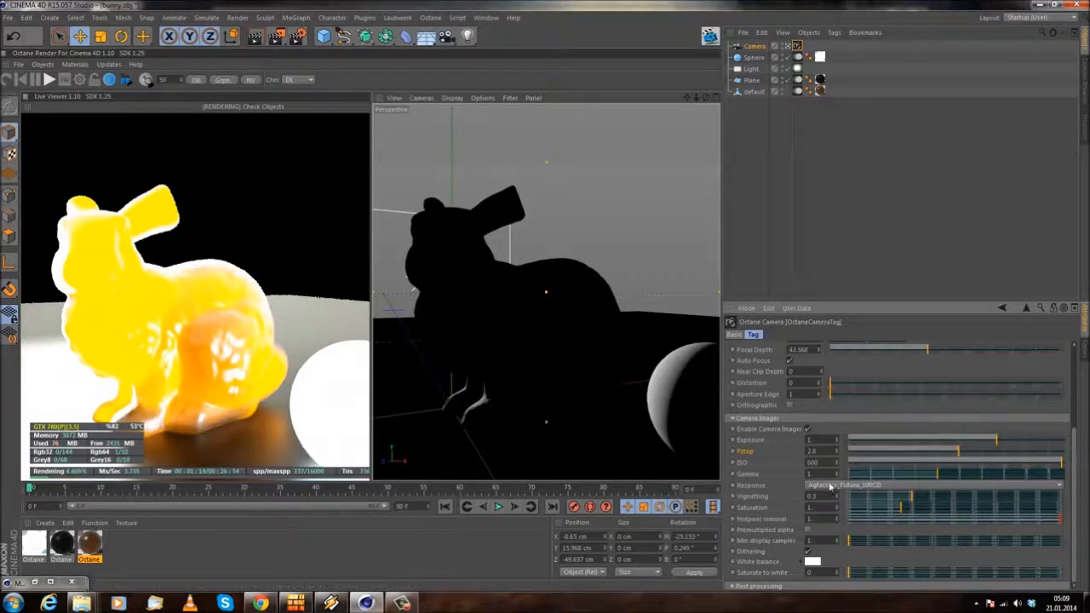
pyautogui.write('100')
pyautogui.press('Return')
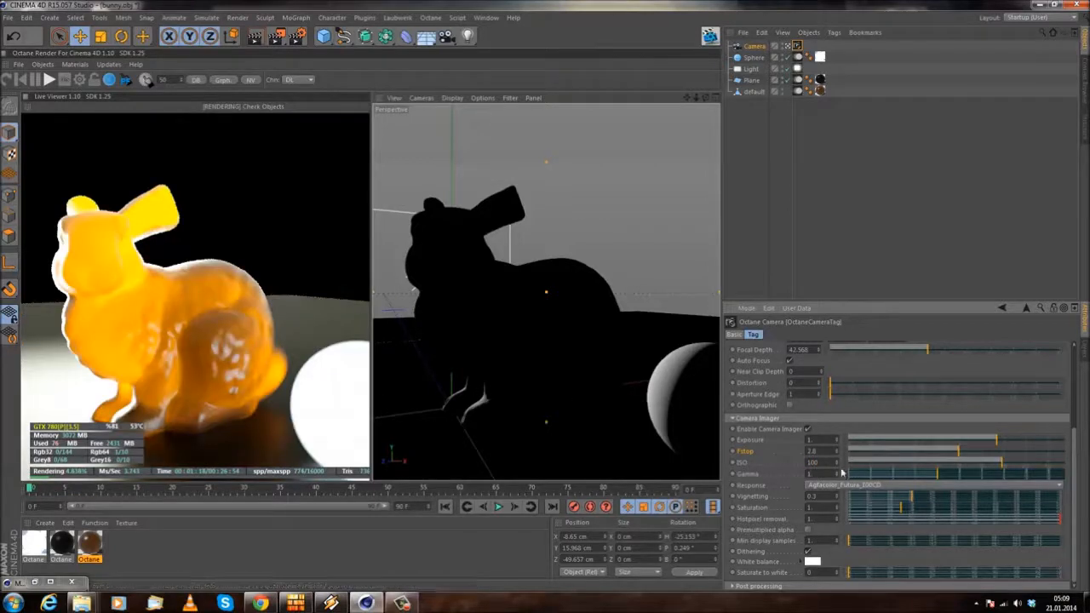
# Step: Browse the full list of camera Response film presets and keep Agfacolor_Futura_100CD
pyautogui.click(854, 486)
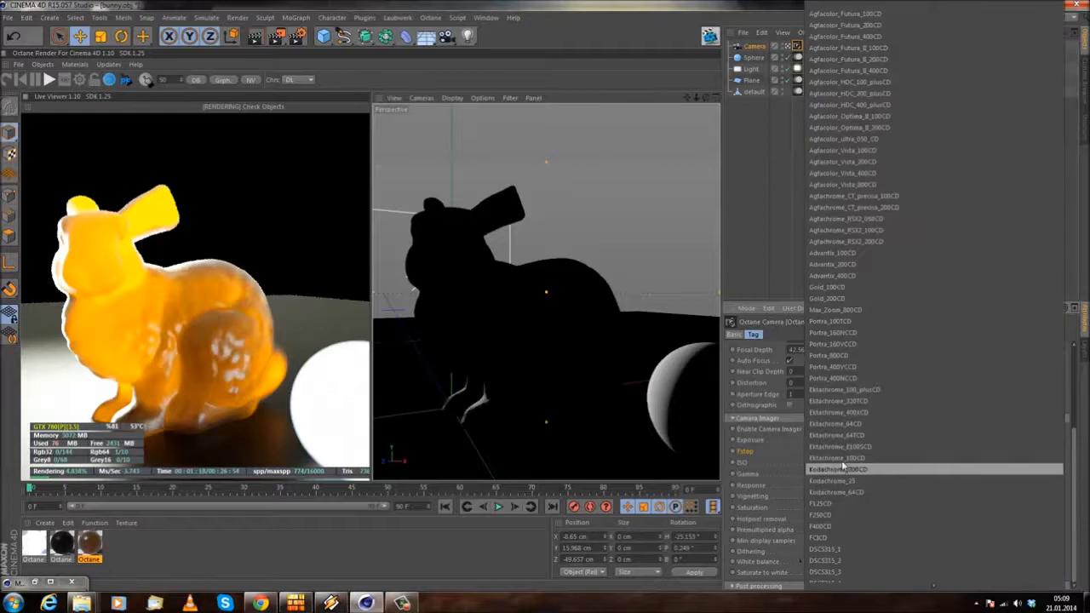
pyautogui.click(727, 483)
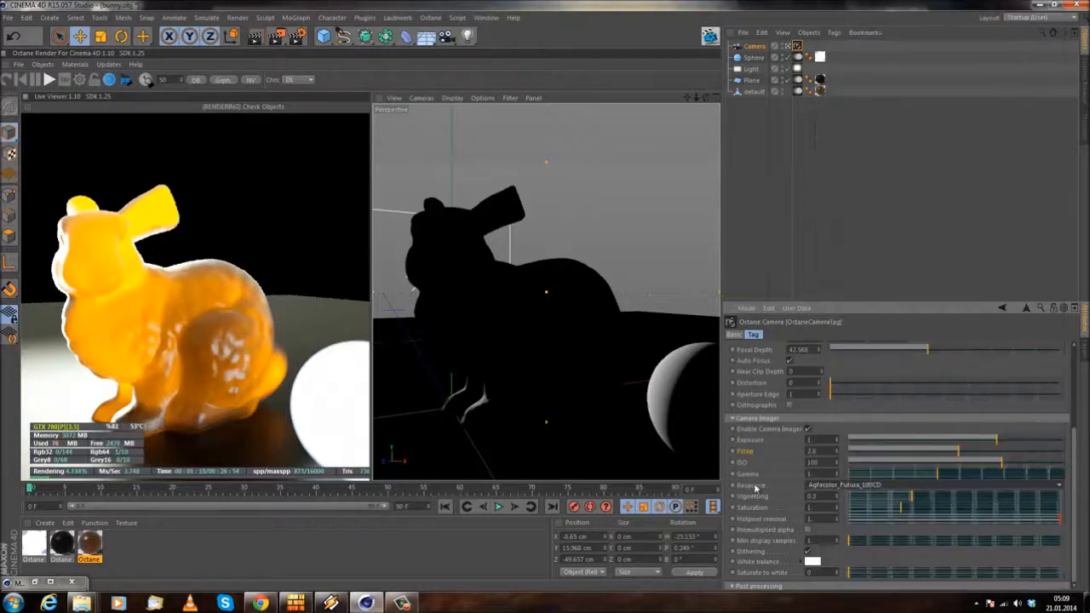
pyautogui.click(897, 486)
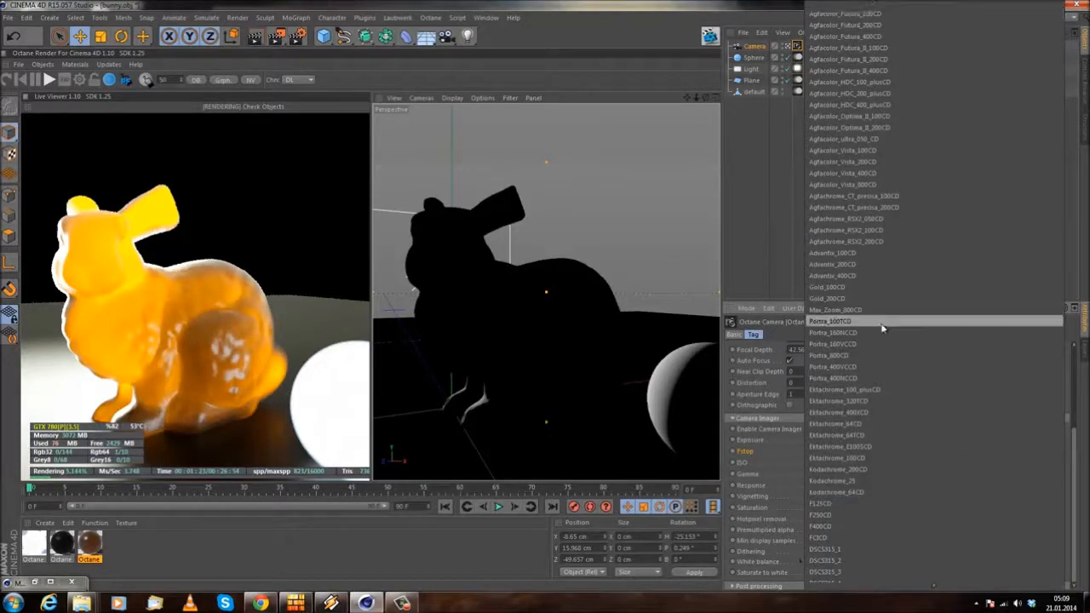
pyautogui.moveTo(917, 591)
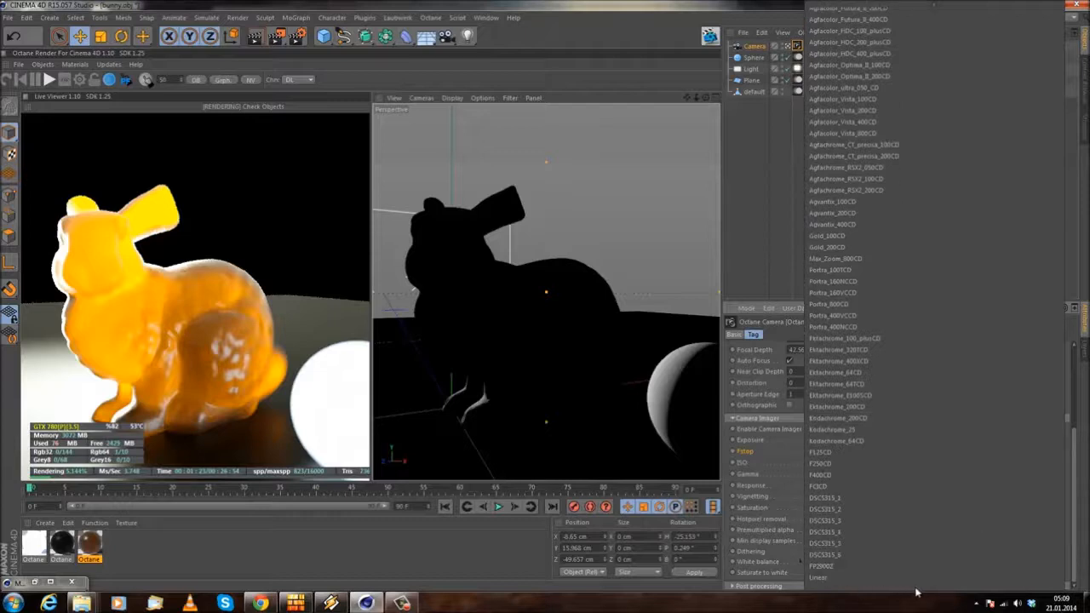
pyautogui.moveTo(896, 10)
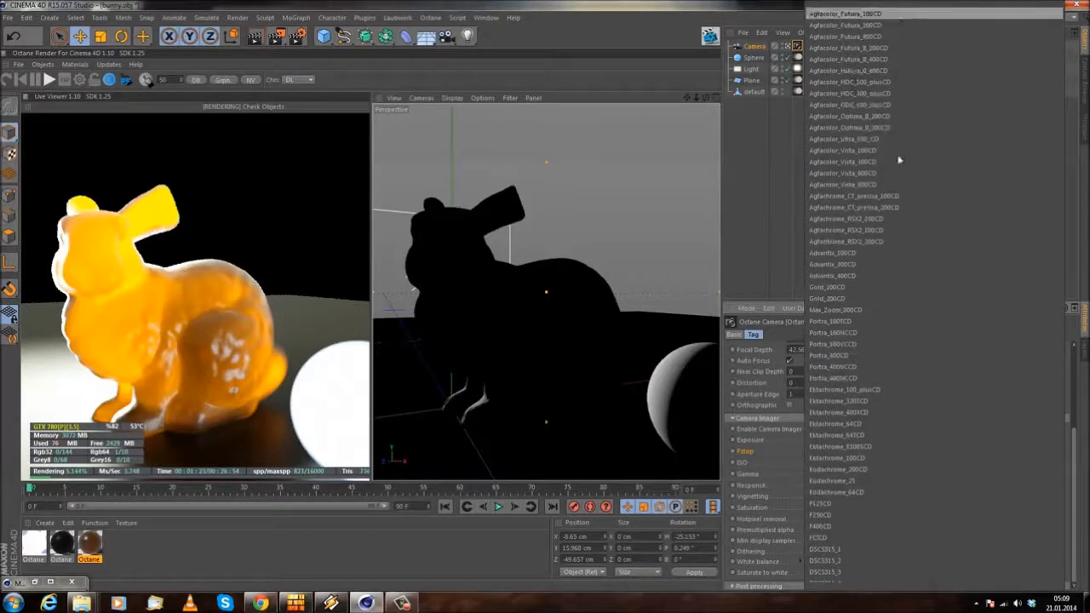
pyautogui.click(847, 14)
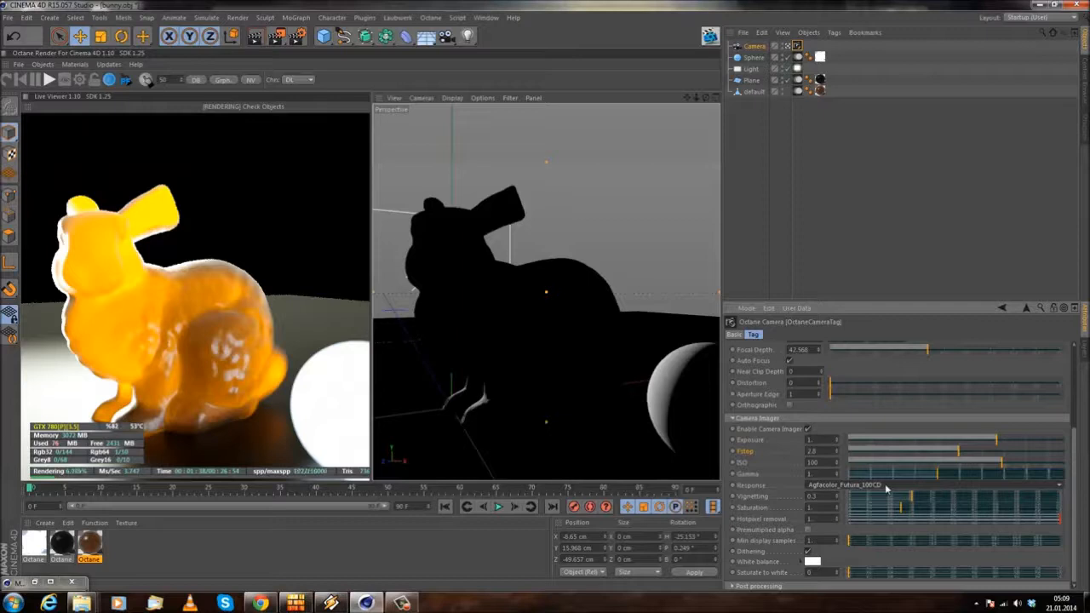
# Step: Cycle through the Response film presets while comparing the live render, ending on F125CD
pyautogui.scroll(-1, 887, 489)
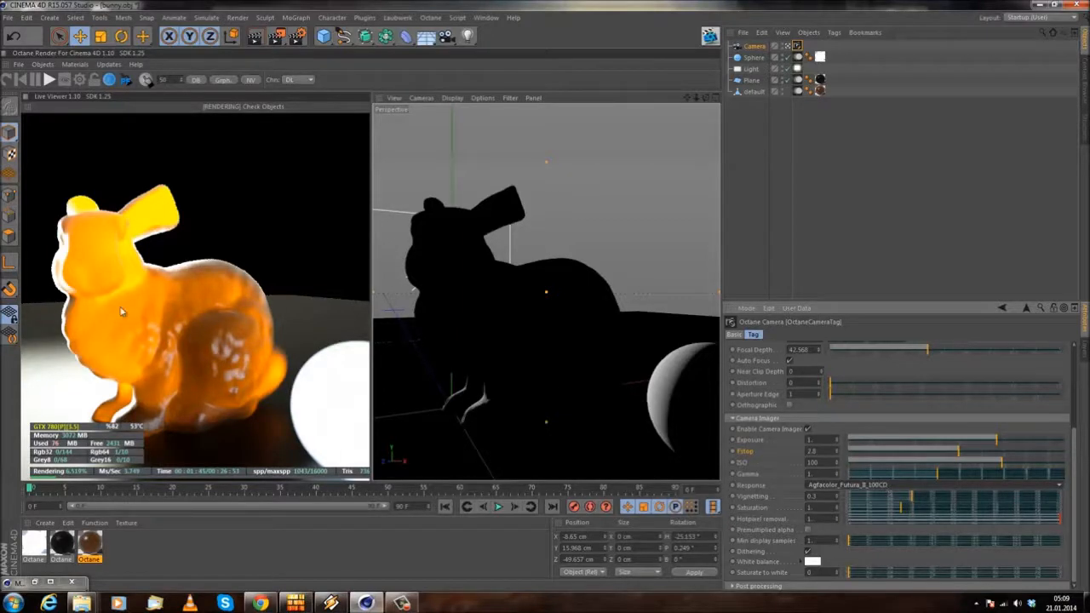
pyautogui.scroll(-1, 886, 487)
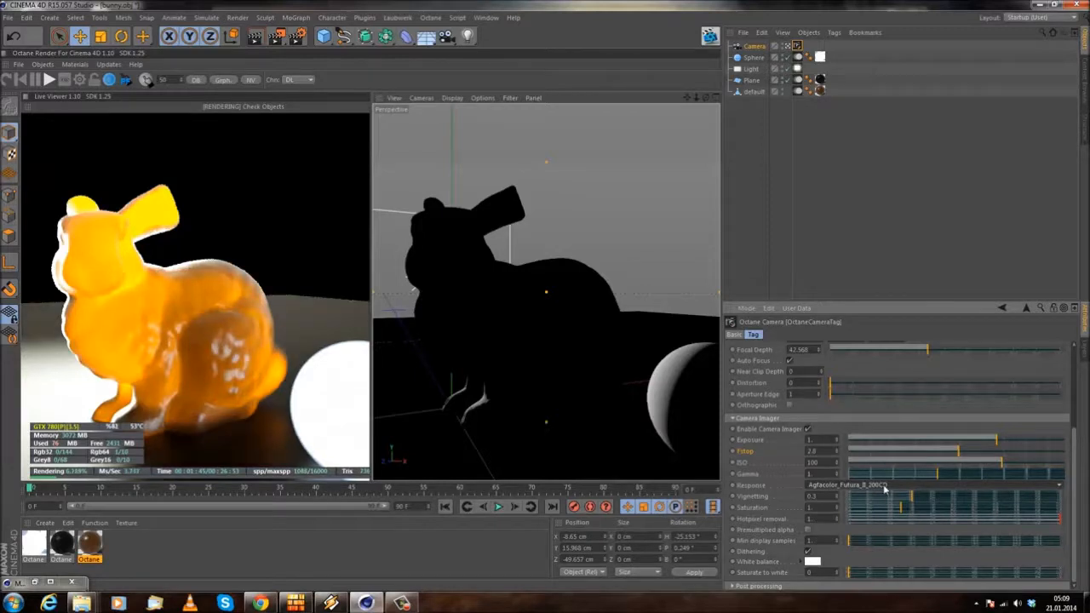
pyautogui.scroll(-1, 886, 488)
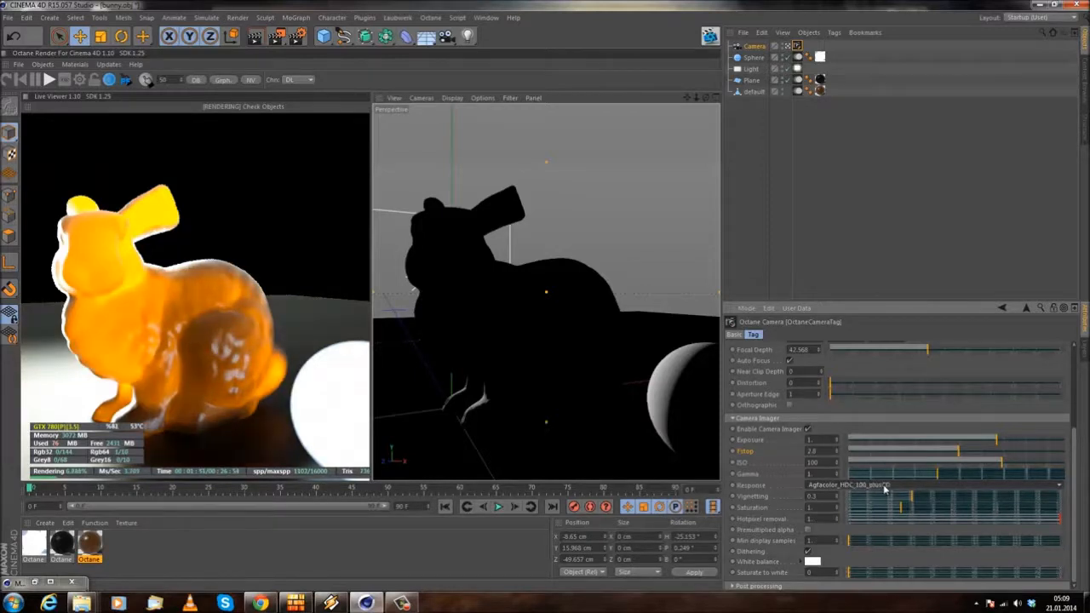
pyautogui.scroll(-3, 886, 488)
pyautogui.scroll(-5, 886, 487)
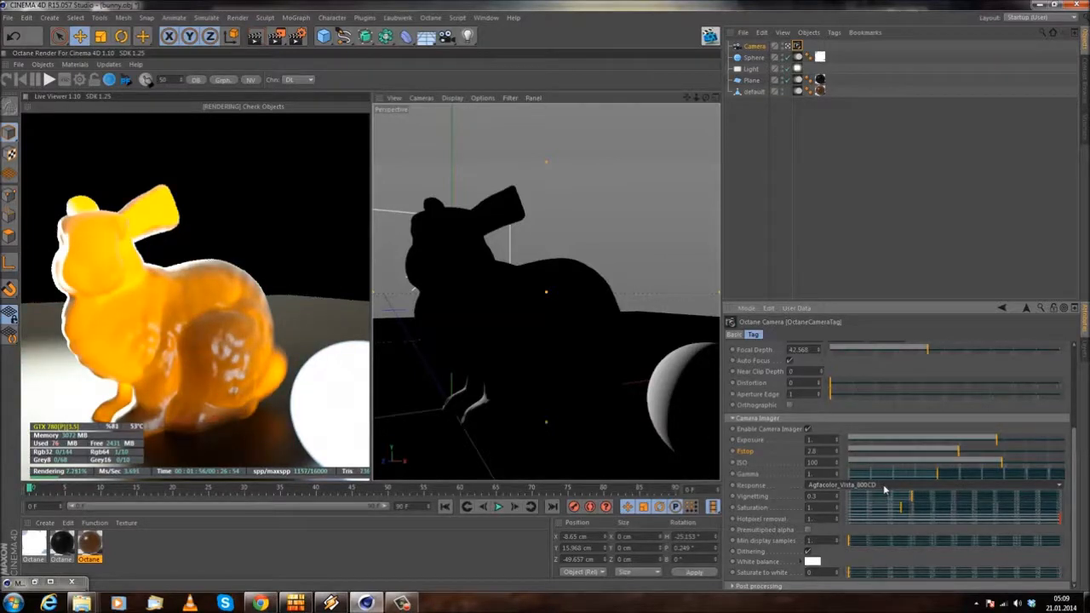
pyautogui.scroll(-1, 886, 489)
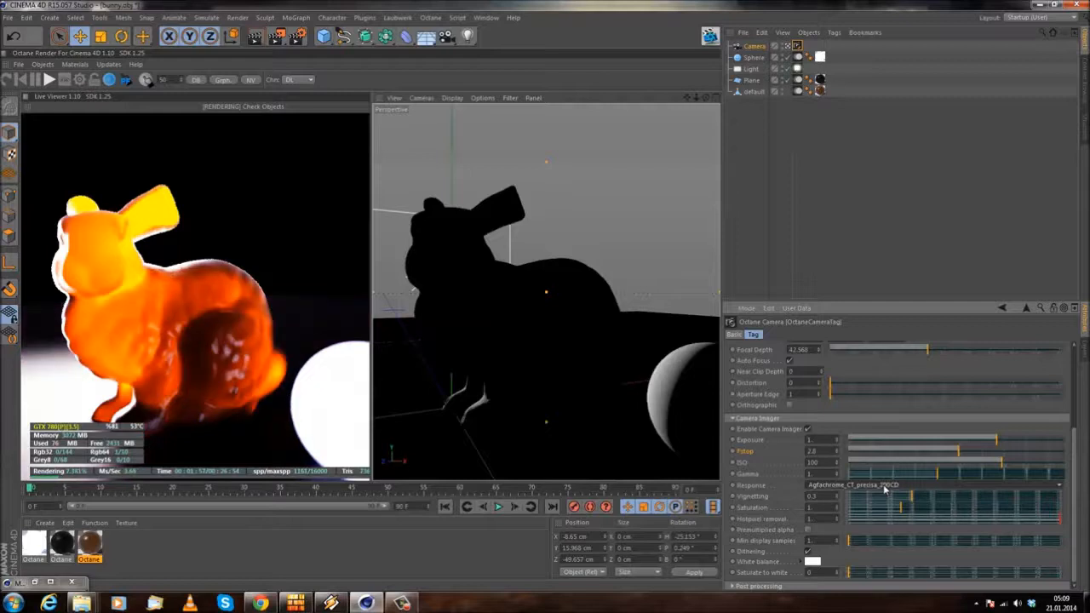
pyautogui.scroll(-1, 886, 489)
pyautogui.scroll(-3, 886, 489)
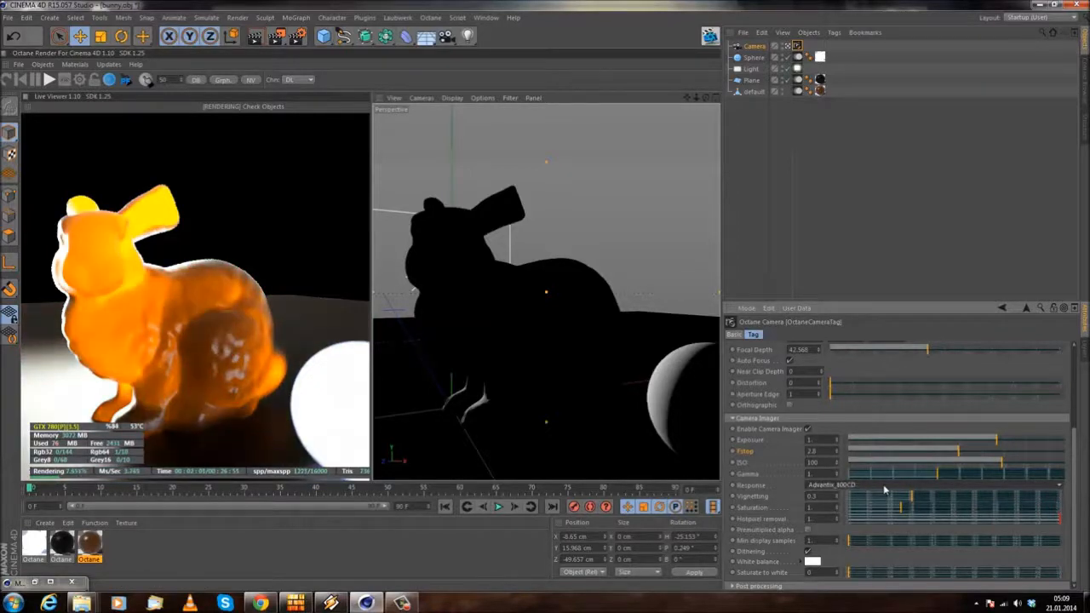
pyautogui.scroll(-3, 886, 490)
pyautogui.scroll(-3, 886, 490)
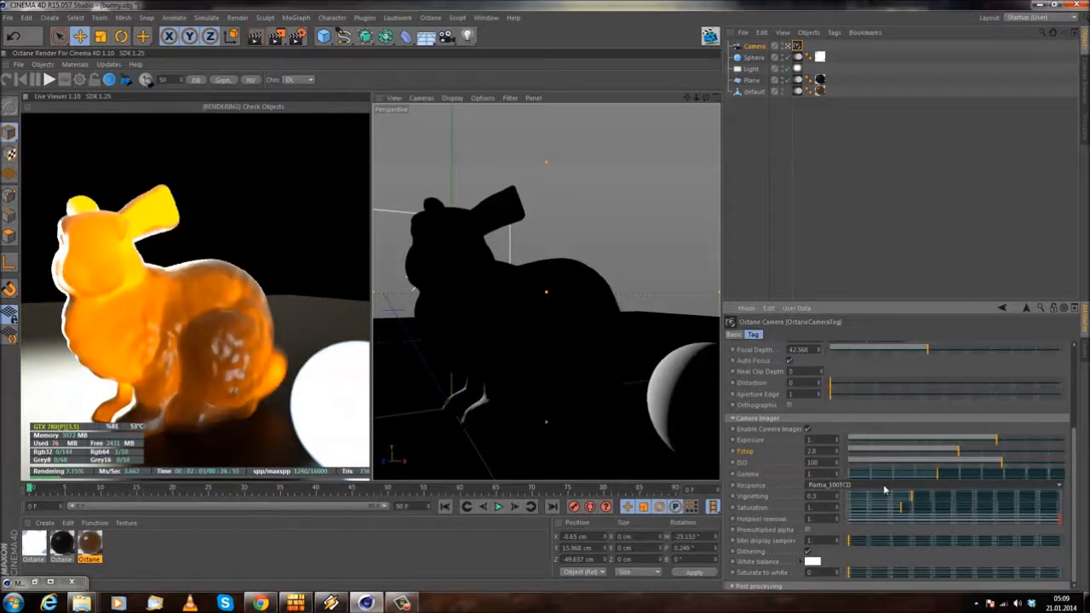
pyautogui.scroll(-2, 886, 490)
pyautogui.scroll(-3, 884, 490)
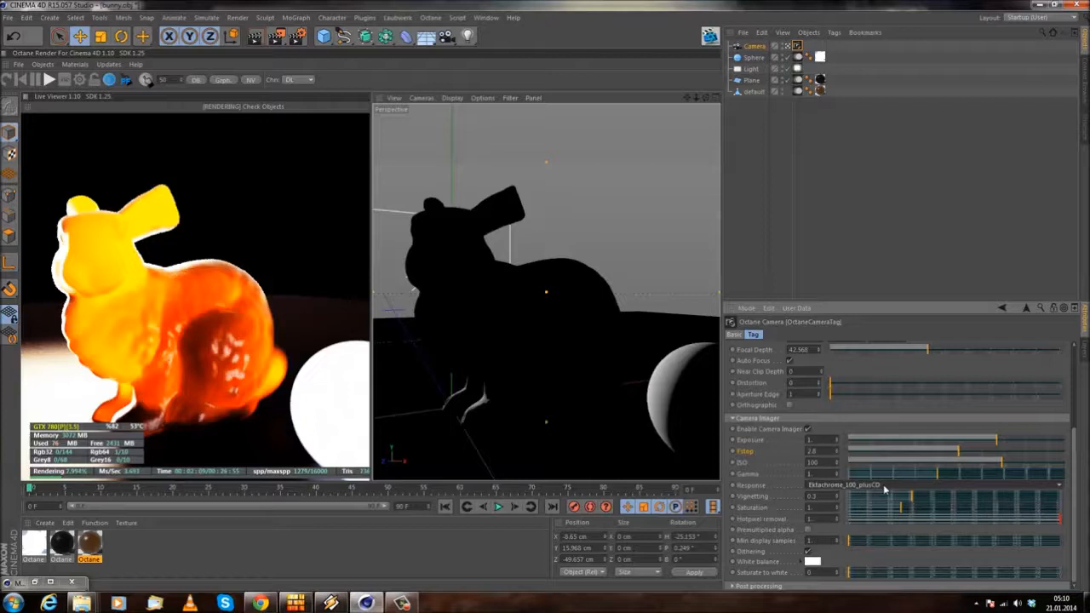
pyautogui.scroll(-1, 884, 489)
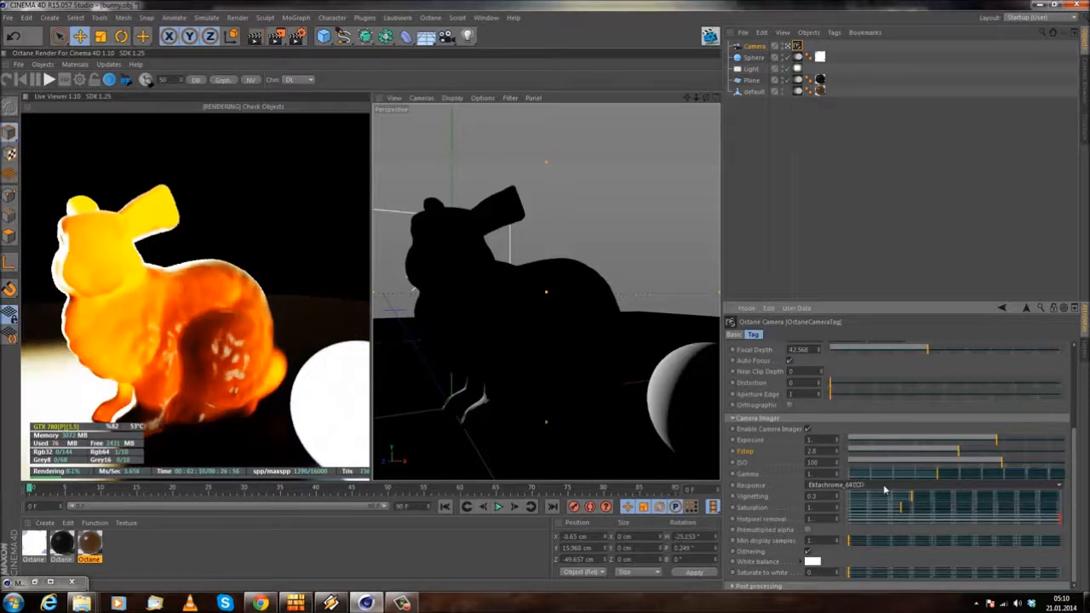
pyautogui.scroll(-2, 884, 489)
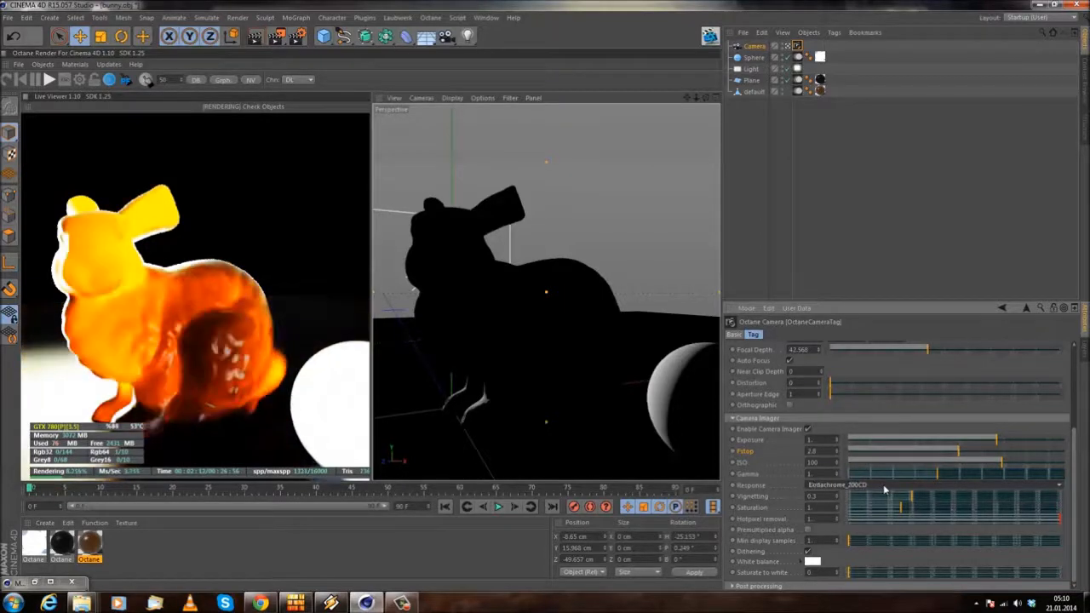
pyautogui.scroll(-1, 884, 490)
pyautogui.scroll(-1, 884, 490)
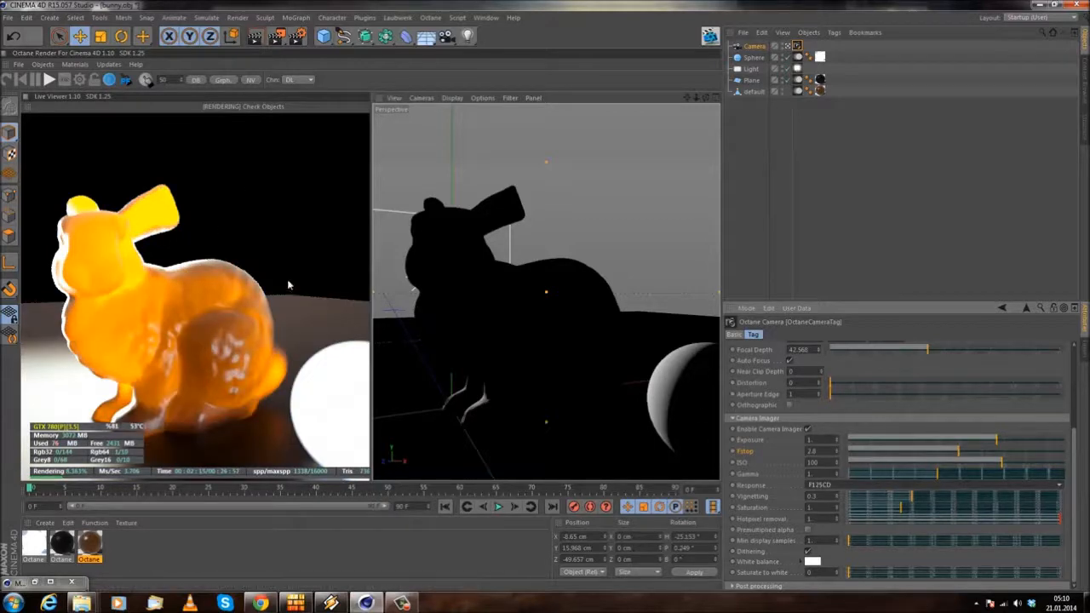
# Step: Look through the Response preset list down to Linear and close it without changing the preset
pyautogui.click(856, 489)
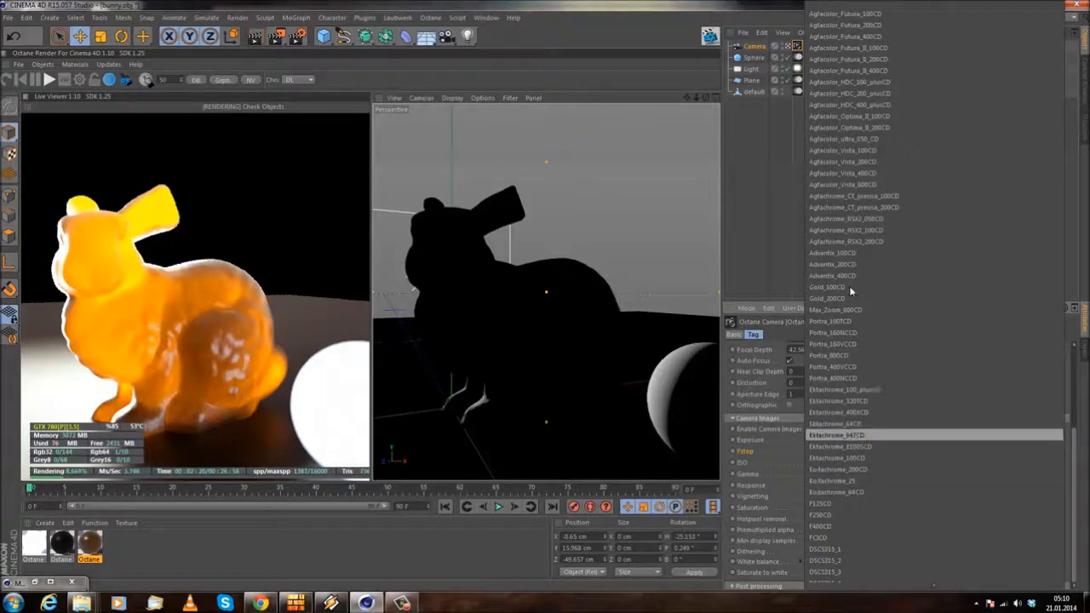
pyautogui.moveTo(848, 580)
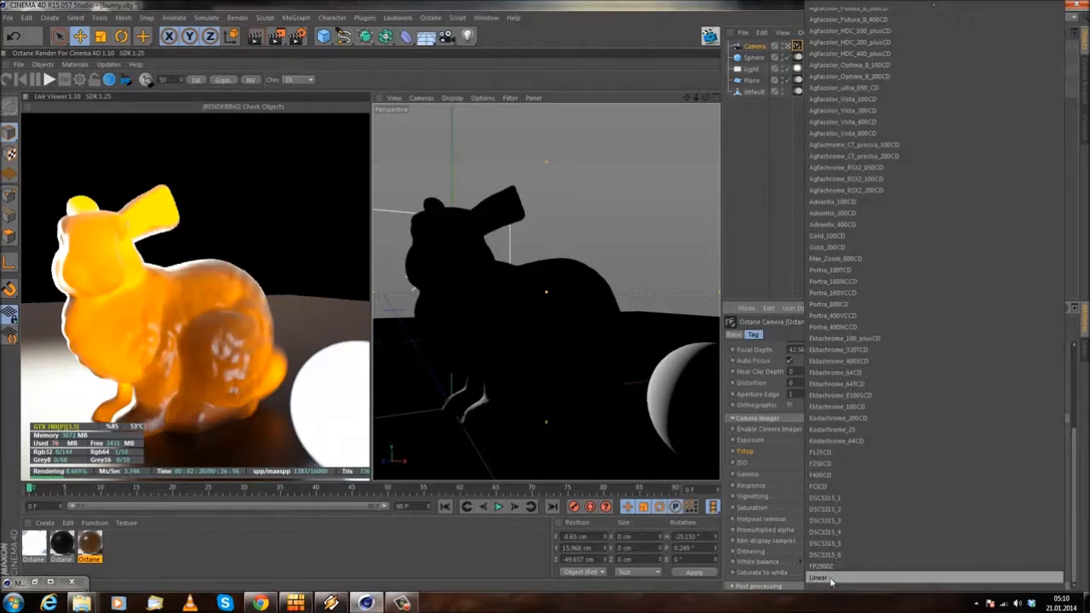
pyautogui.click(730, 465)
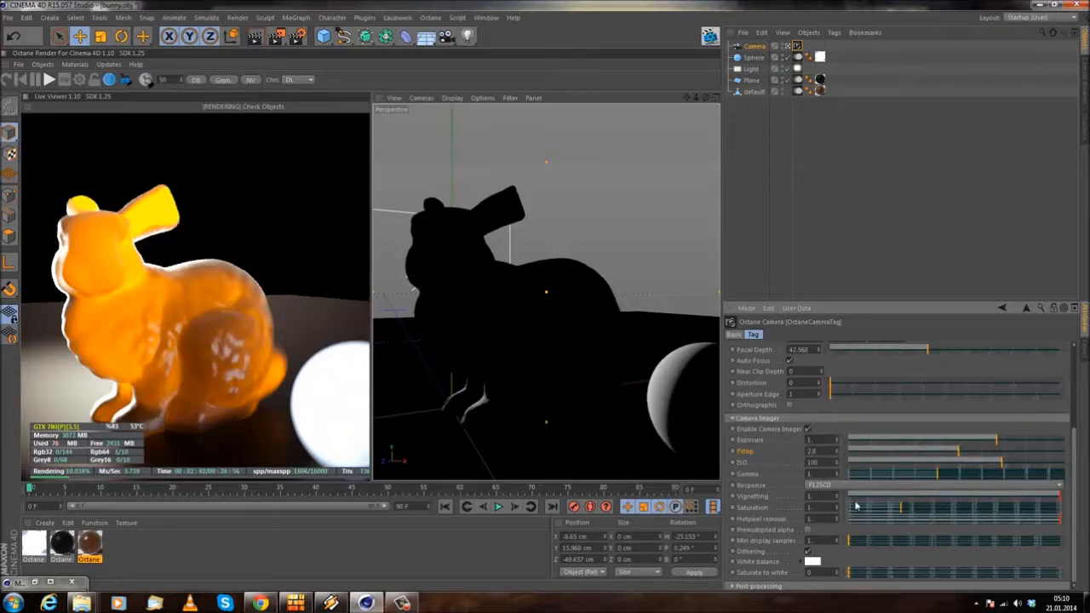
# Step: Compare the camera imager's Vignetting at 0 and 1 in the live render, ending at 1
pyautogui.moveTo(858, 498); pyautogui.dragTo(748, 489)
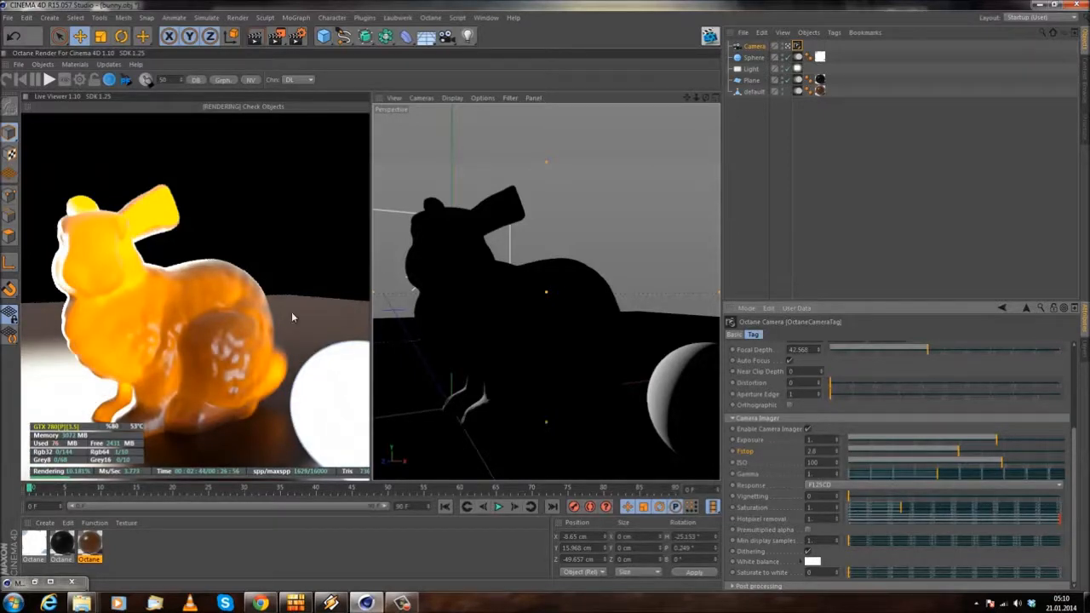
pyautogui.moveTo(867, 500); pyautogui.dragTo(951, 494)
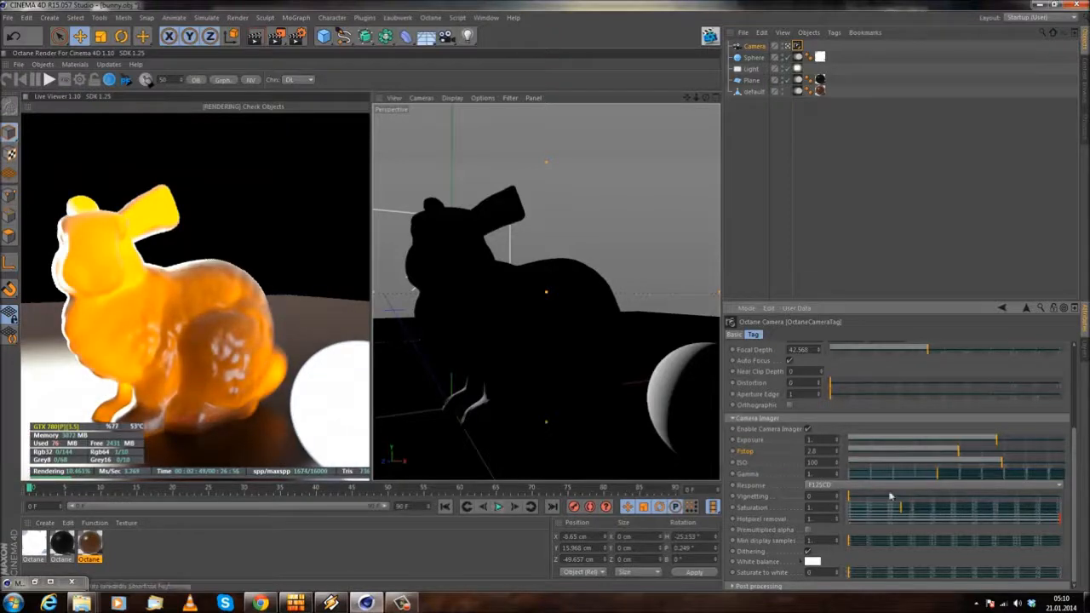
pyautogui.moveTo(909, 499); pyautogui.dragTo(1063, 498)
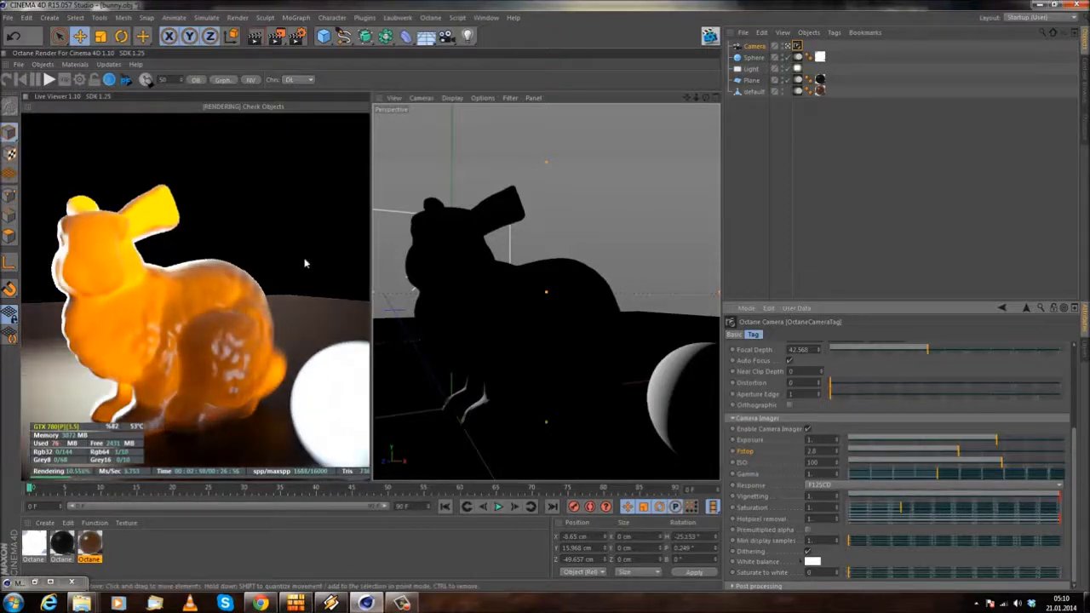
pyautogui.moveTo(884, 497); pyautogui.dragTo(680, 490)
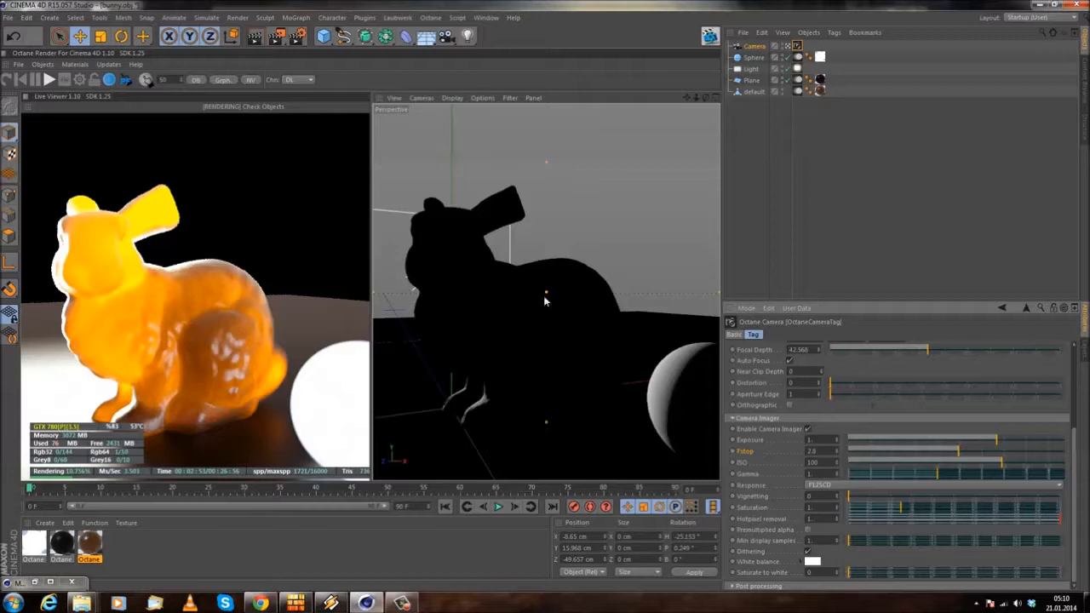
pyautogui.moveTo(862, 495); pyautogui.dragTo(907, 509)
# Step: Set the camera imager's Saturation to 1
pyautogui.doubleClick(823, 507)
pyautogui.write('1')
pyautogui.press('Return')
# Step: Compare Hotpixel removal at 0 and 1 in the live render, ending at 0
pyautogui.click(850, 521)
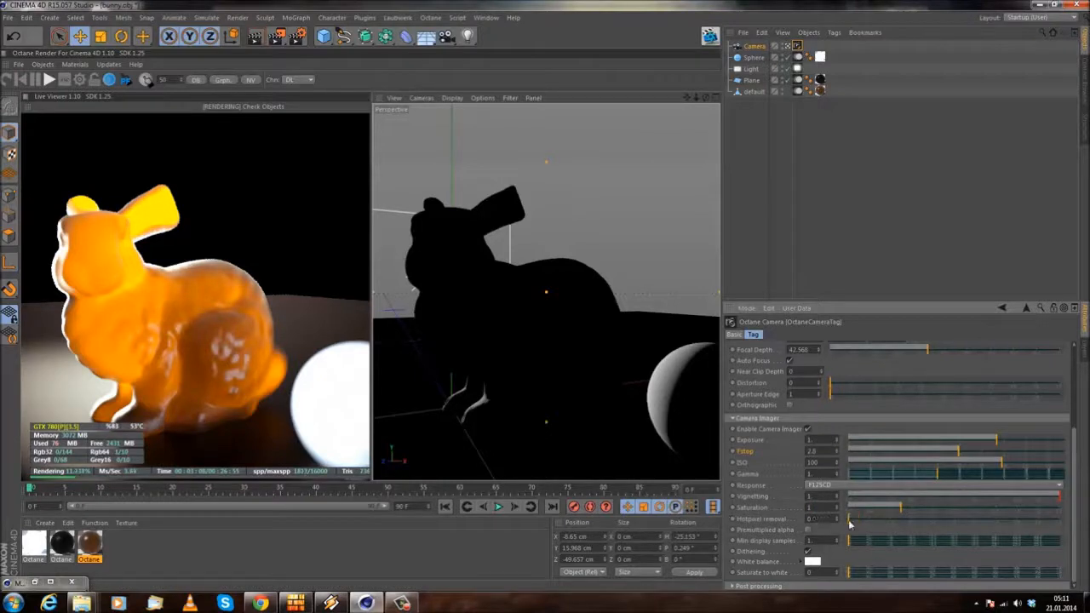
pyautogui.moveTo(860, 523); pyautogui.dragTo(1061, 520)
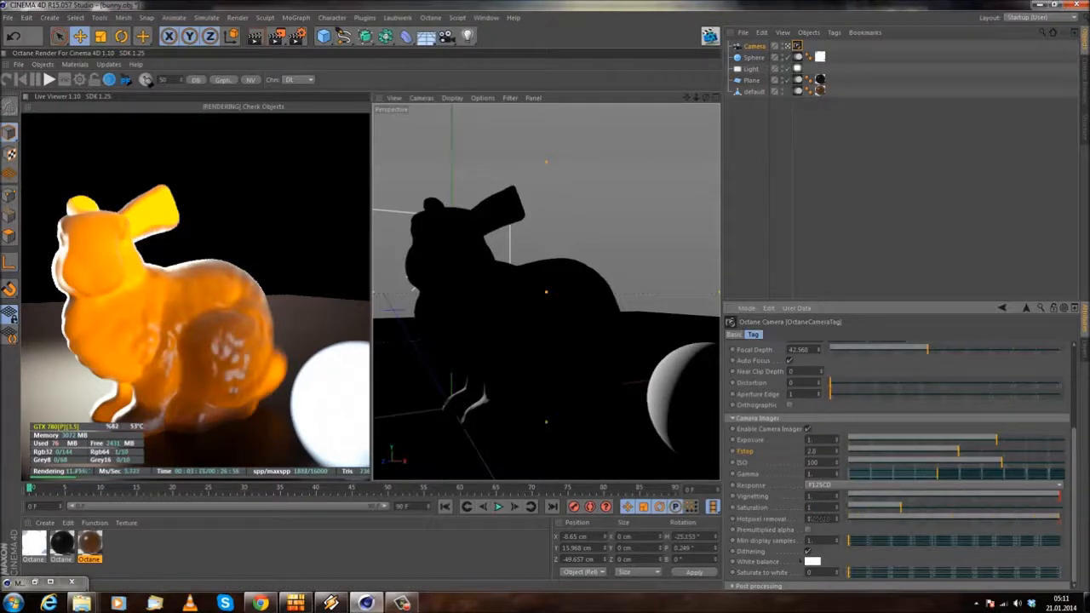
pyautogui.moveTo(864, 521); pyautogui.dragTo(700, 521)
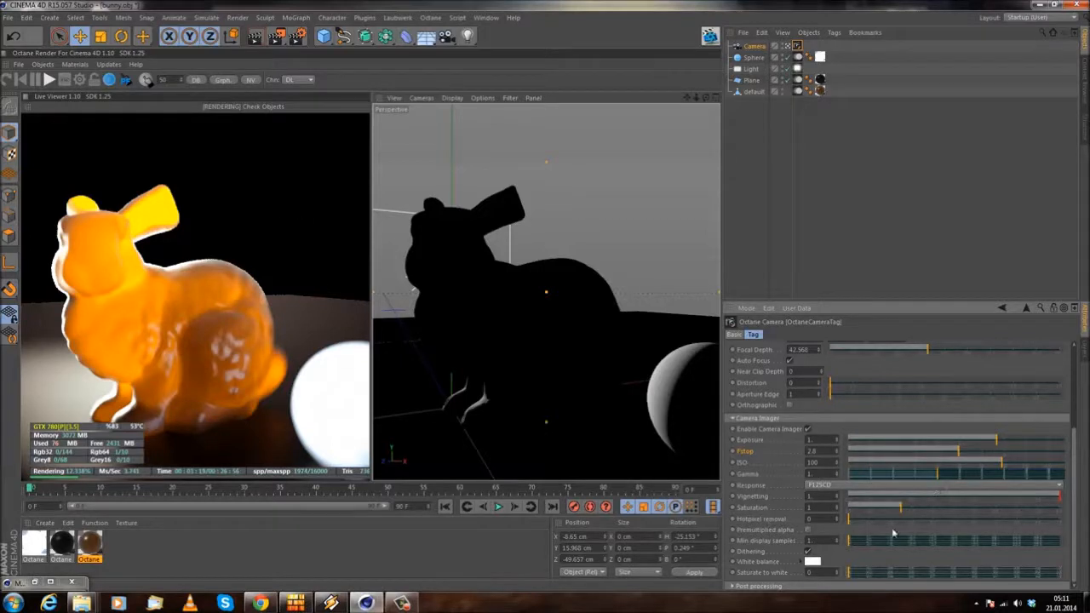
# Step: Set the camera imager's Hotpixel removal to 1, and try a light tinted White balance colour before restoring white
pyautogui.moveTo(892, 519); pyautogui.dragTo(1060, 519)
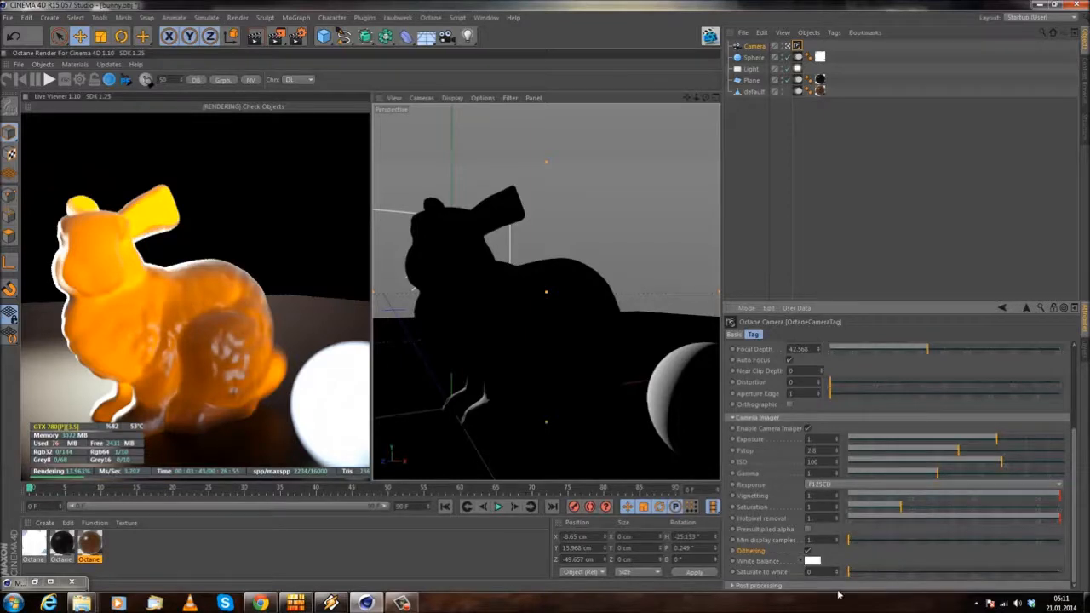
pyautogui.click(812, 561)
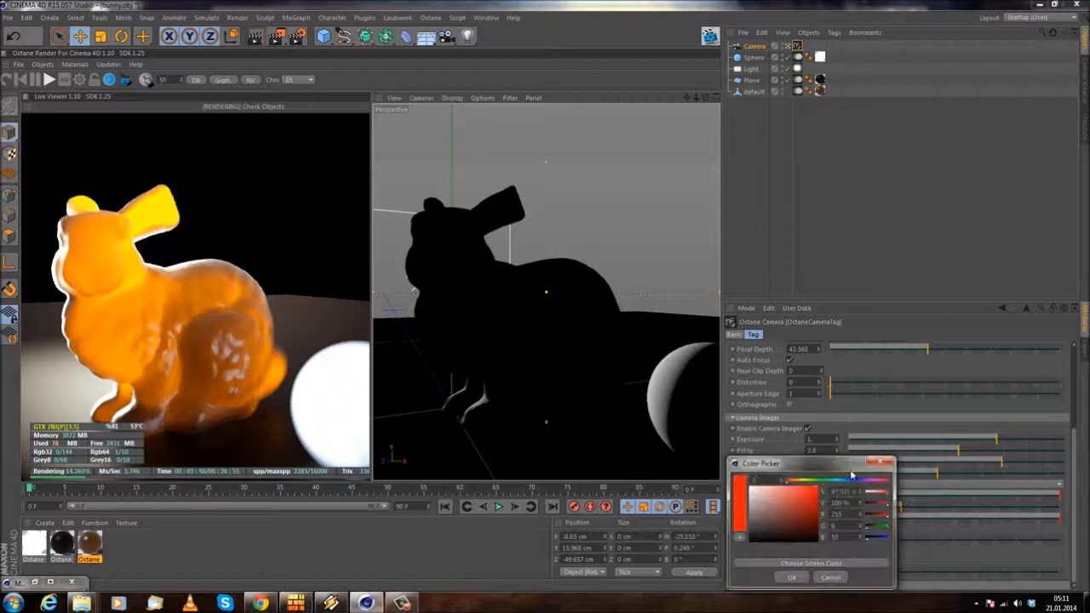
pyautogui.moveTo(823, 488); pyautogui.dragTo(842, 484)
pyautogui.moveTo(766, 498); pyautogui.dragTo(767, 487)
pyautogui.click(791, 578)
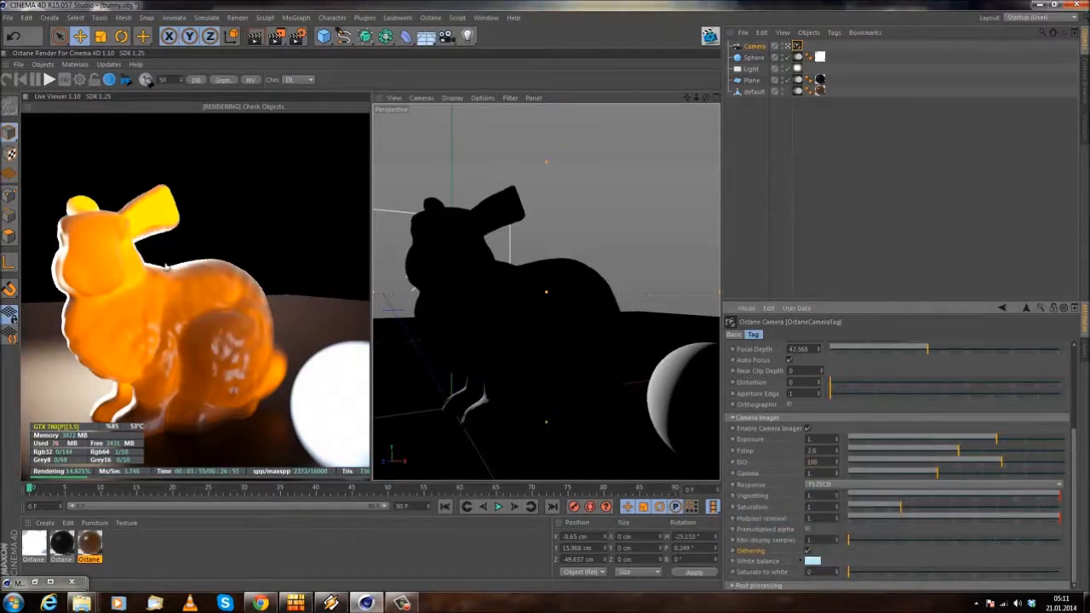
pyautogui.click(814, 562)
pyautogui.click(797, 577)
# Step: Turn on the camera tag's post processing and raise bloom_power to about 17.6
pyautogui.scroll(-3, 1075, 442)
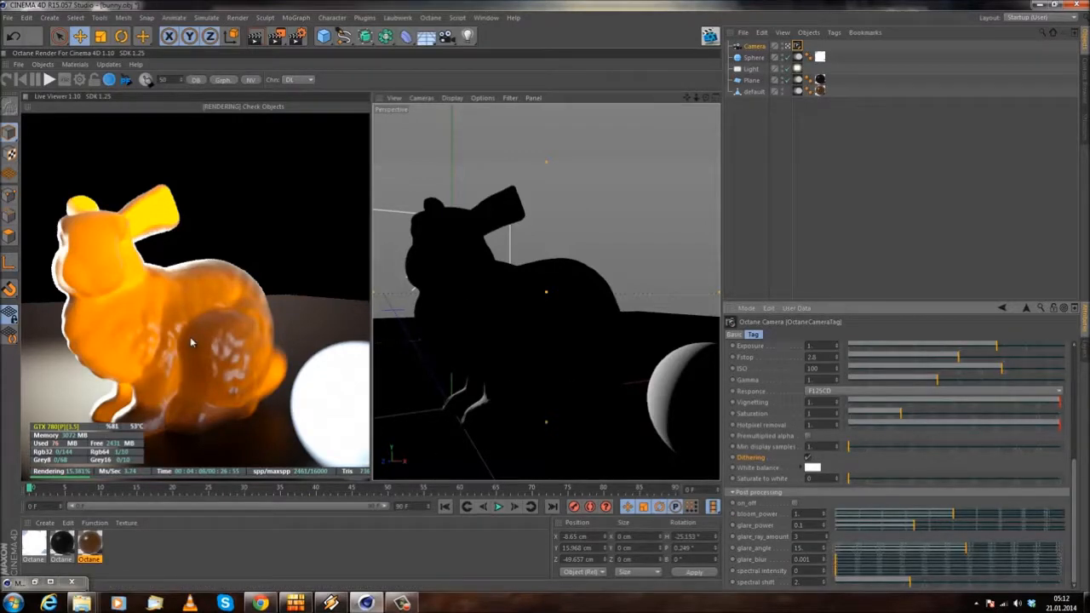
pyautogui.click(795, 503)
pyautogui.moveTo(955, 517); pyautogui.dragTo(1002, 518)
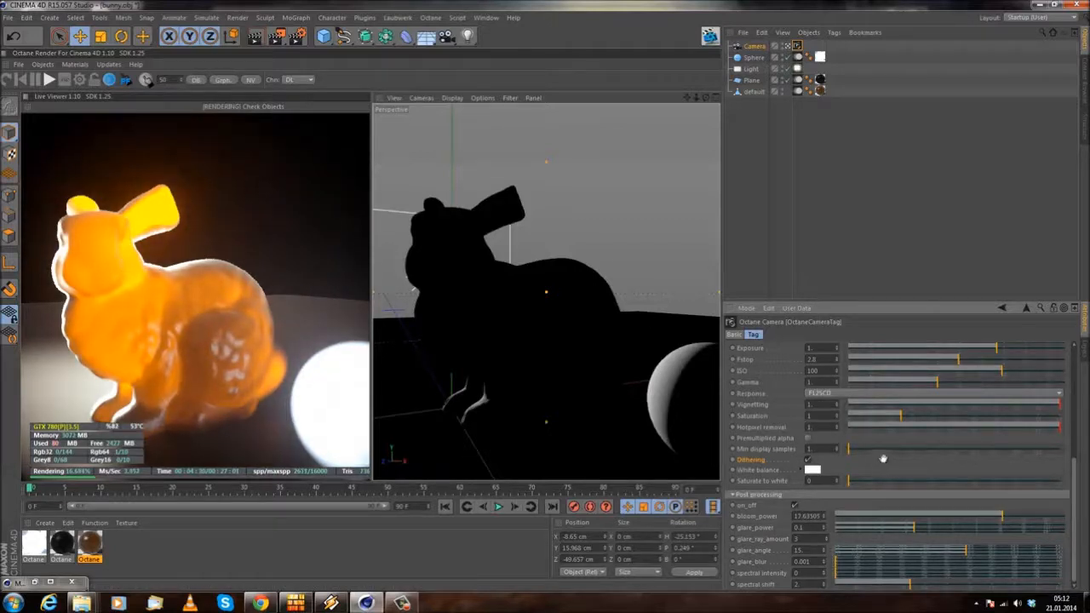
pyautogui.scroll(-1, 883, 458)
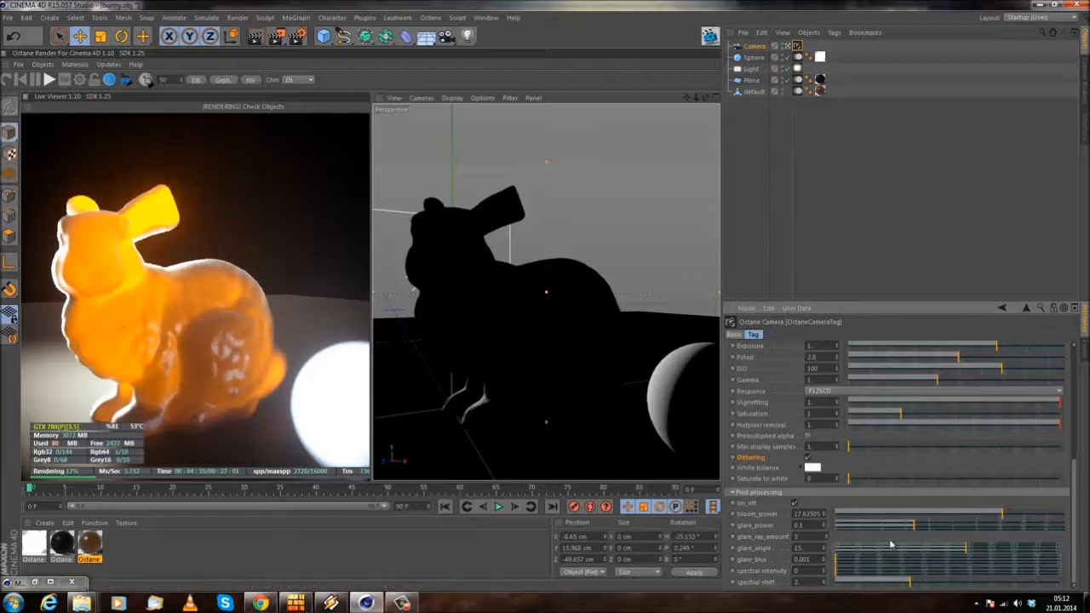
# Step: Set the post-processing glare_power to about 2.46 and glare_angle to about 21.5
pyautogui.moveTo(920, 527); pyautogui.dragTo(967, 530)
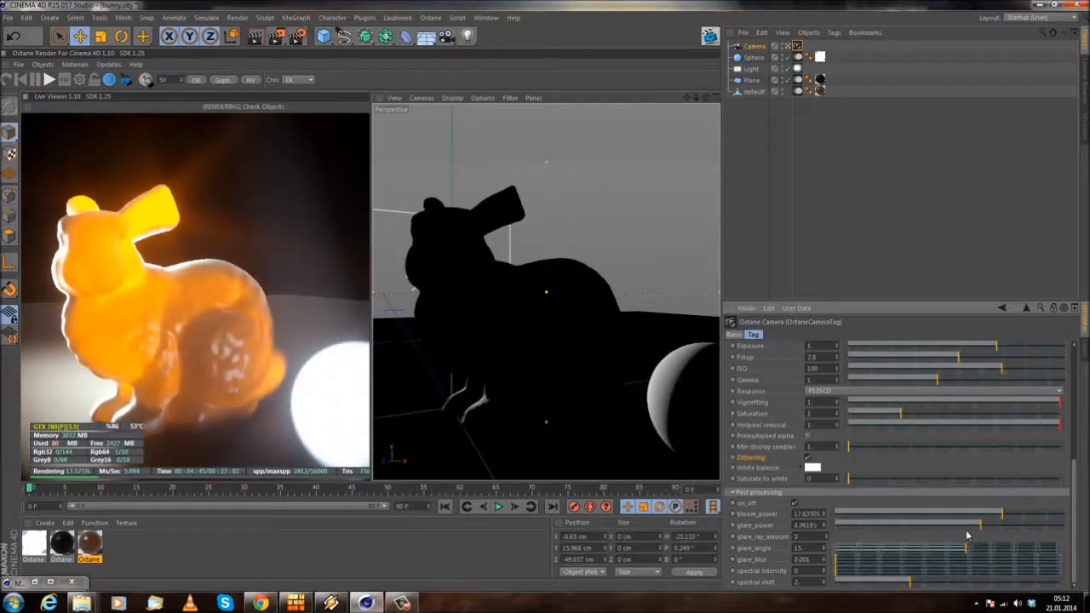
pyautogui.moveTo(960, 531); pyautogui.dragTo(969, 531)
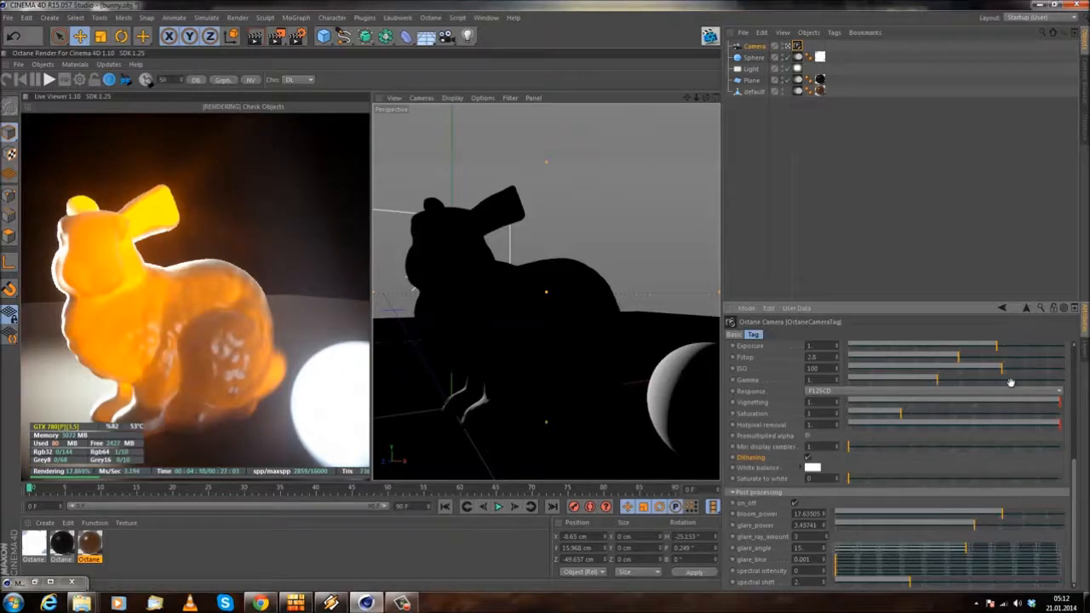
pyautogui.moveTo(965, 553); pyautogui.dragTo(976, 532)
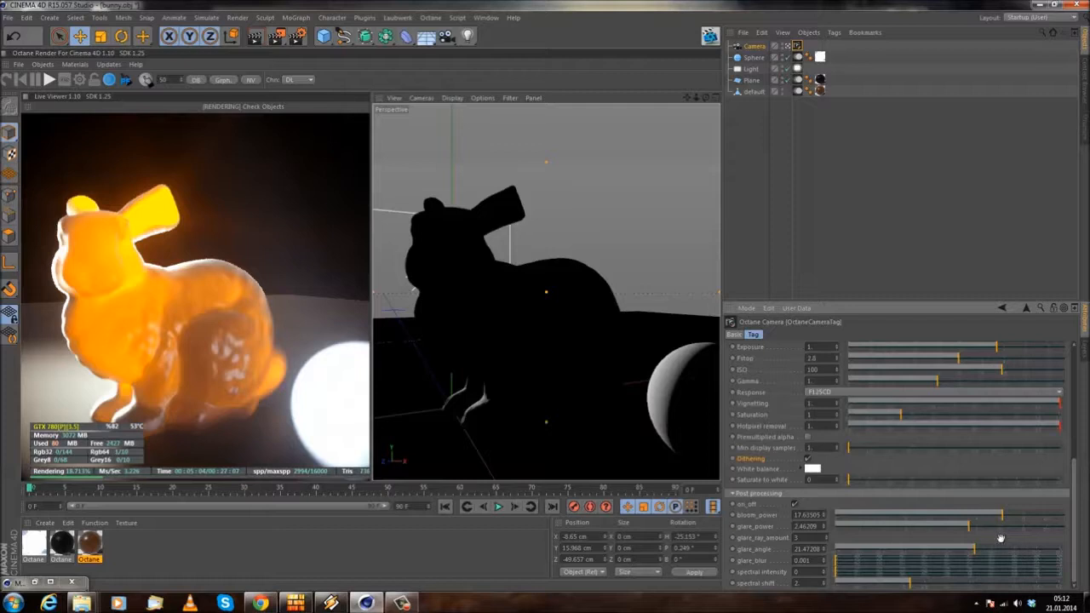
# Step: Compare glare_blur values between about 0.057 and 0.105 in the live render, ending at about 0.087
pyautogui.moveTo(839, 562); pyautogui.dragTo(949, 564)
pyautogui.click(901, 562)
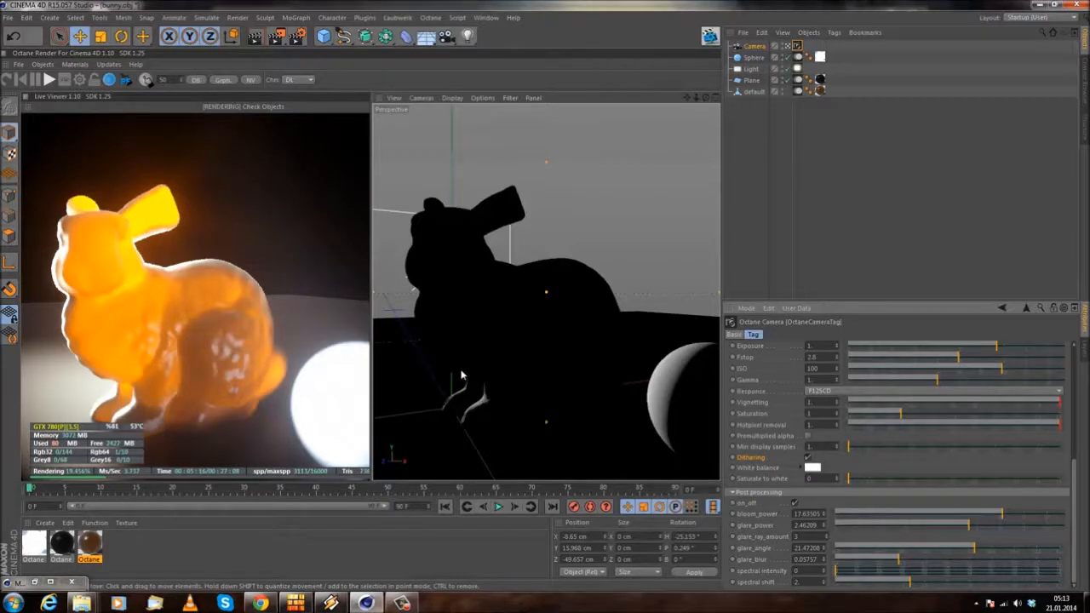
pyautogui.moveTo(888, 558); pyautogui.dragTo(952, 578)
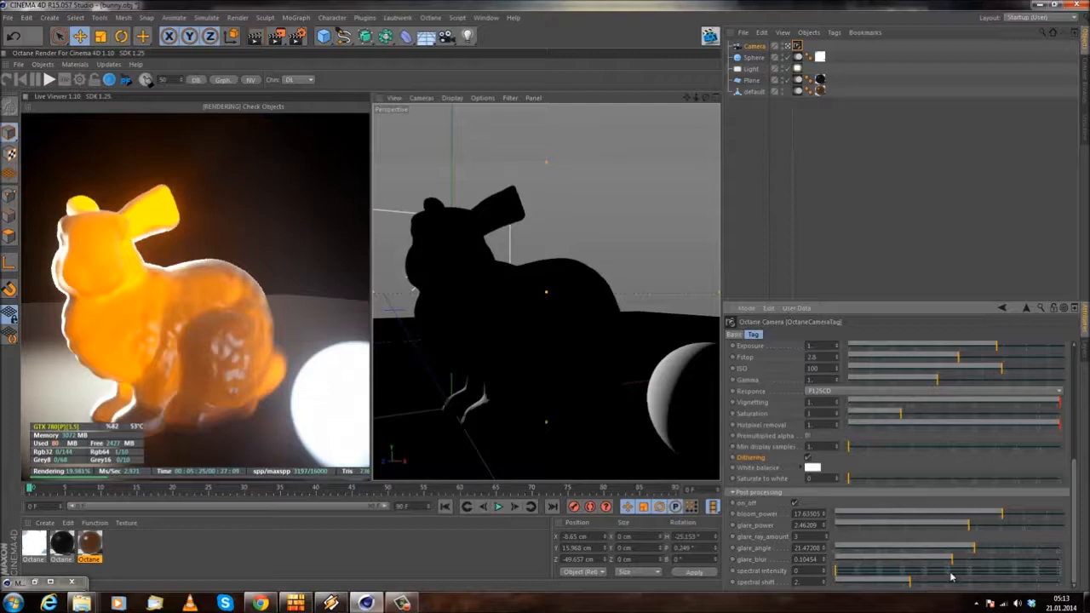
pyautogui.moveTo(951, 564); pyautogui.dragTo(919, 569)
# Step: Raise spectral intensity and spectral shift to compare the coloured glare, ending at about 0.30 and 2.17
pyautogui.moveTo(837, 578); pyautogui.dragTo(926, 585)
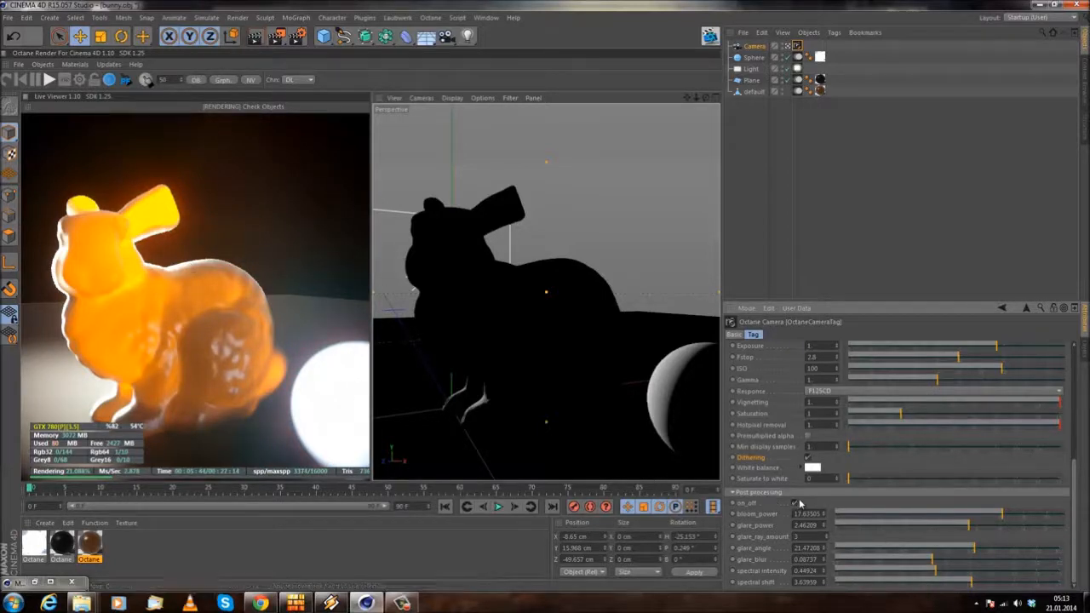
pyautogui.moveTo(972, 582); pyautogui.dragTo(937, 583)
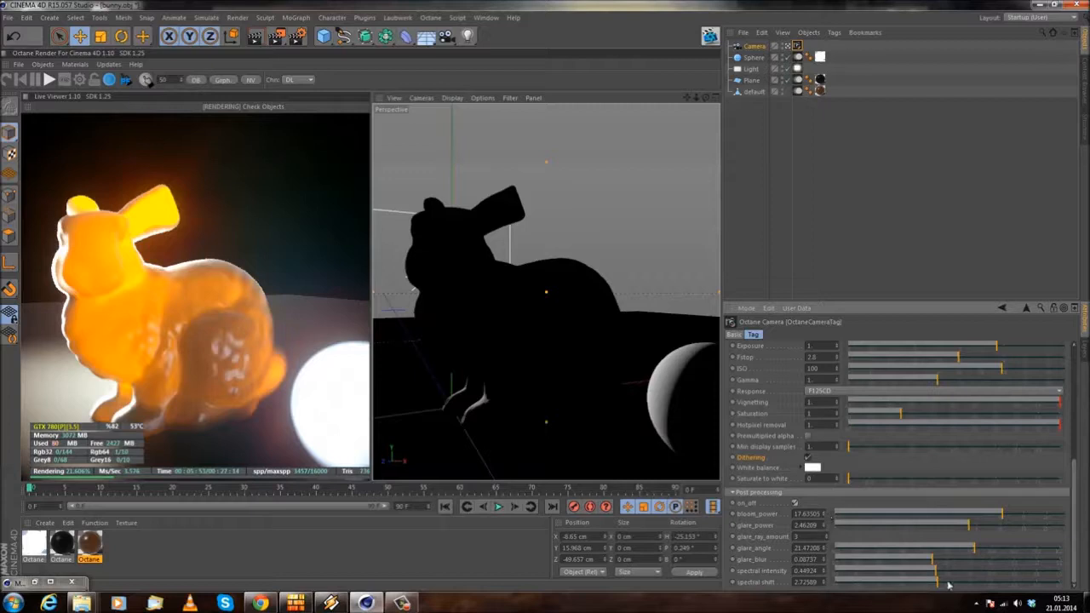
pyautogui.moveTo(938, 583)
pyautogui.mouseDown()
pyautogui.moveTo(893, 582)
pyautogui.moveTo(920, 590)
pyautogui.mouseUp()
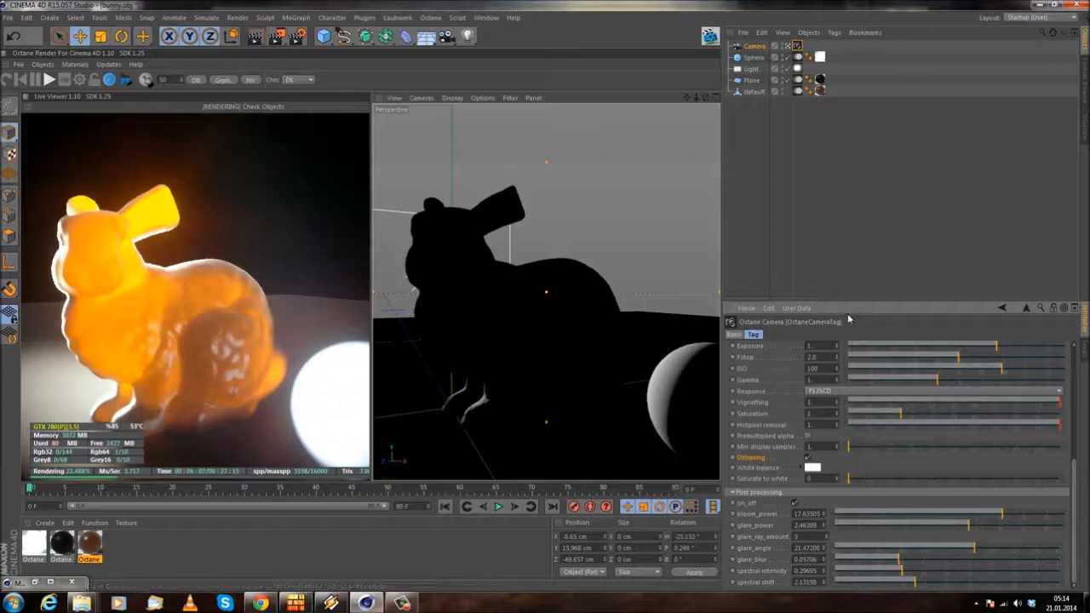
# Step: Look through the C4doctane tags available for the camera object without adding one
pyautogui.click(737, 224)
pyautogui.click(797, 47)
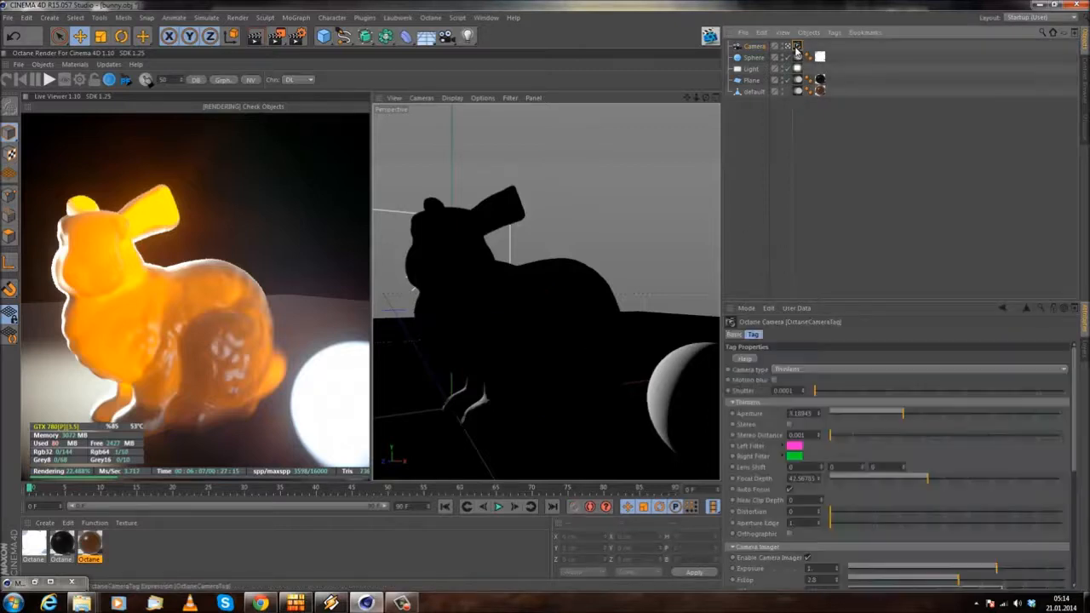
pyautogui.rightClick(749, 48)
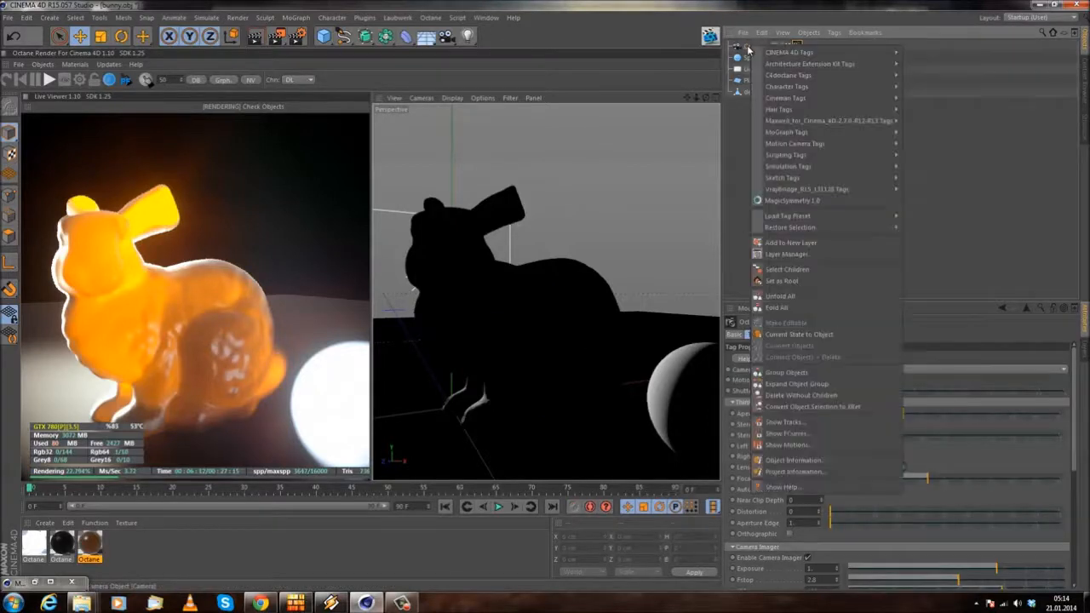
pyautogui.moveTo(835, 78)
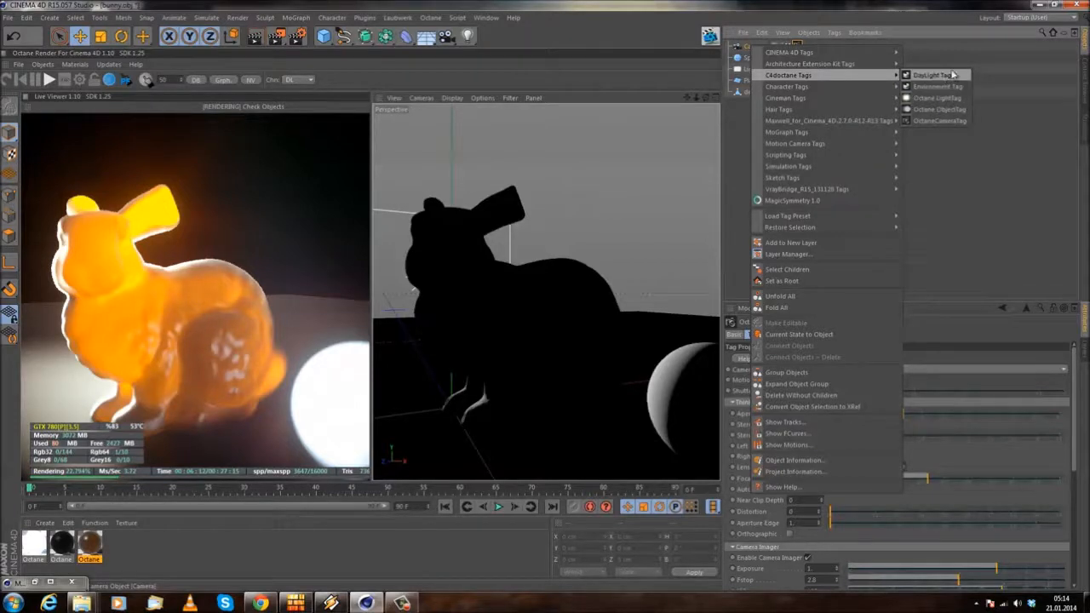
pyautogui.click(968, 192)
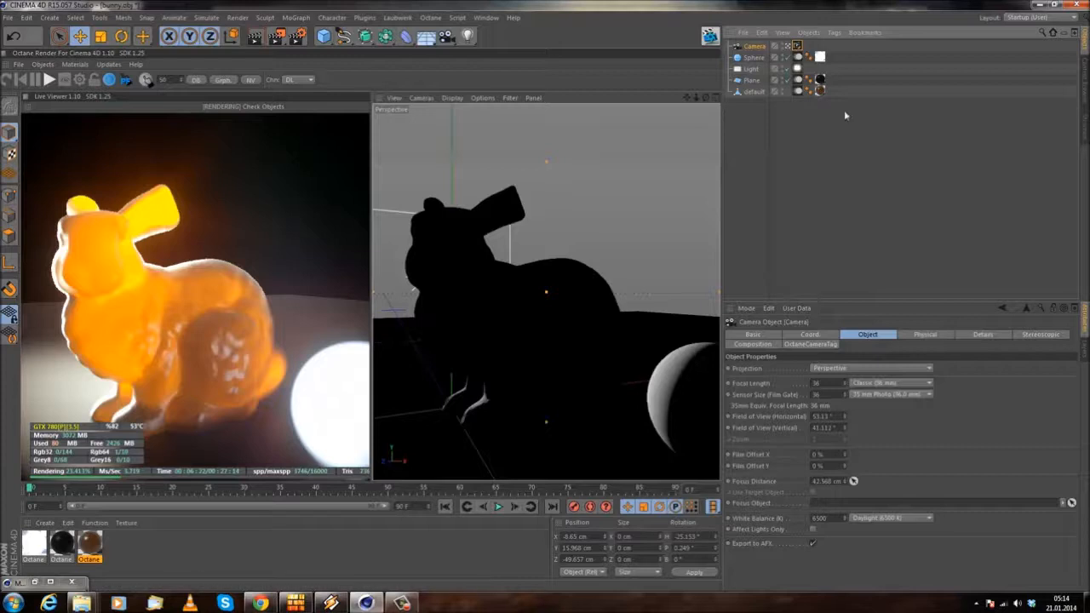
# Step: Delete the emissive sphere and the area light from the scene
pyautogui.click(747, 175)
pyautogui.click(749, 62)
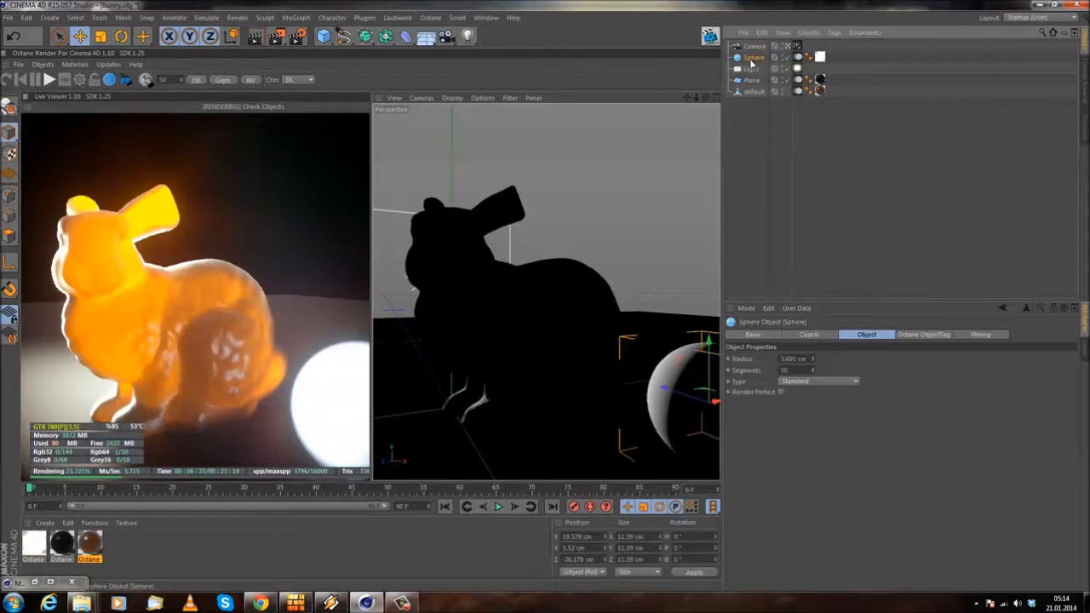
pyautogui.click(749, 82)
pyautogui.click(747, 60)
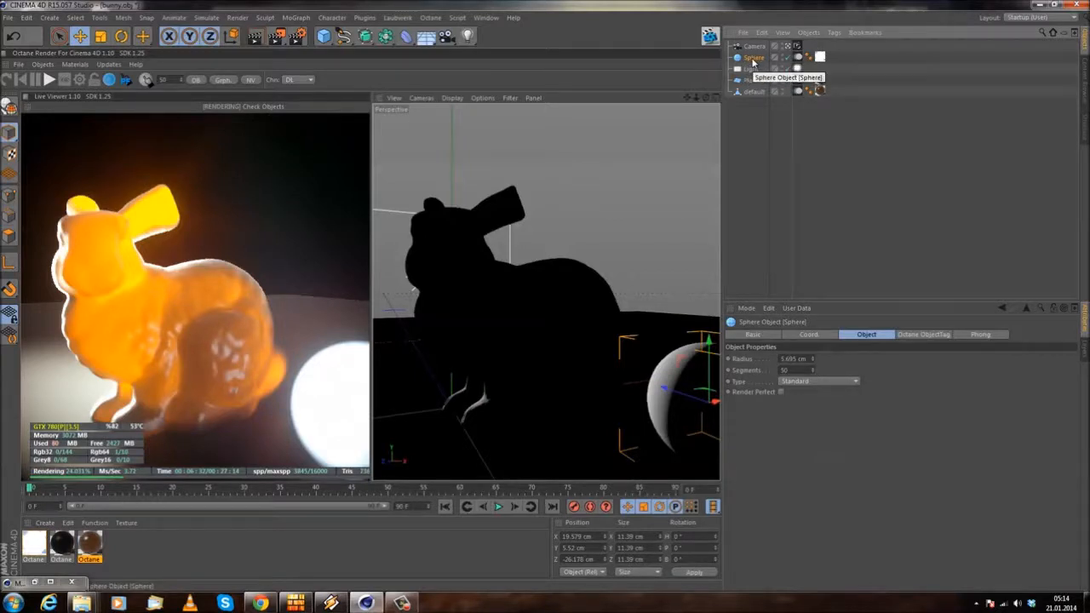
pyautogui.click(756, 167)
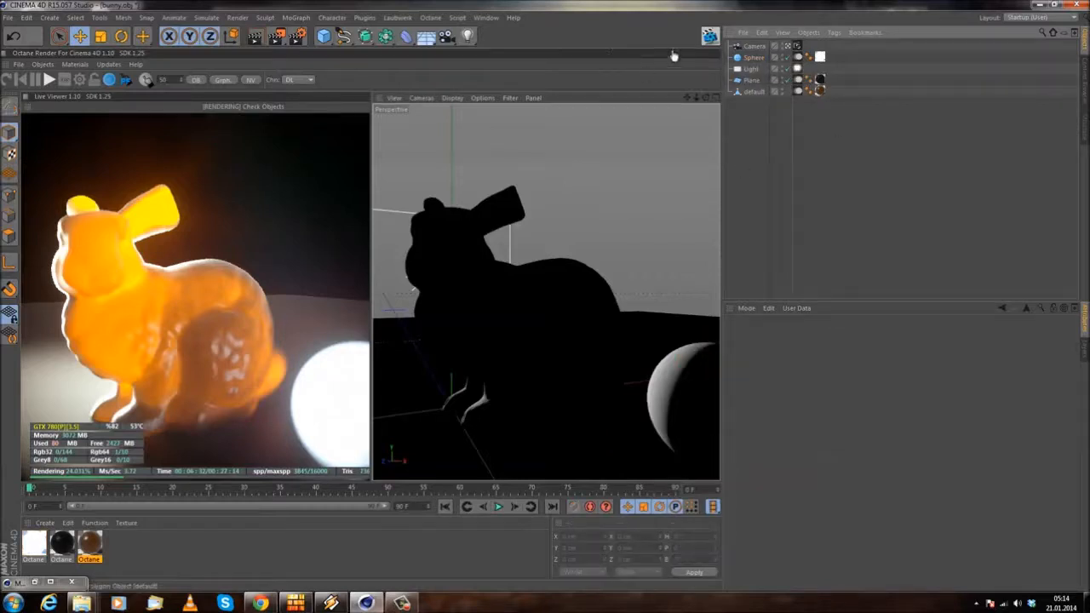
pyautogui.click(753, 57)
pyautogui.press('Delete')
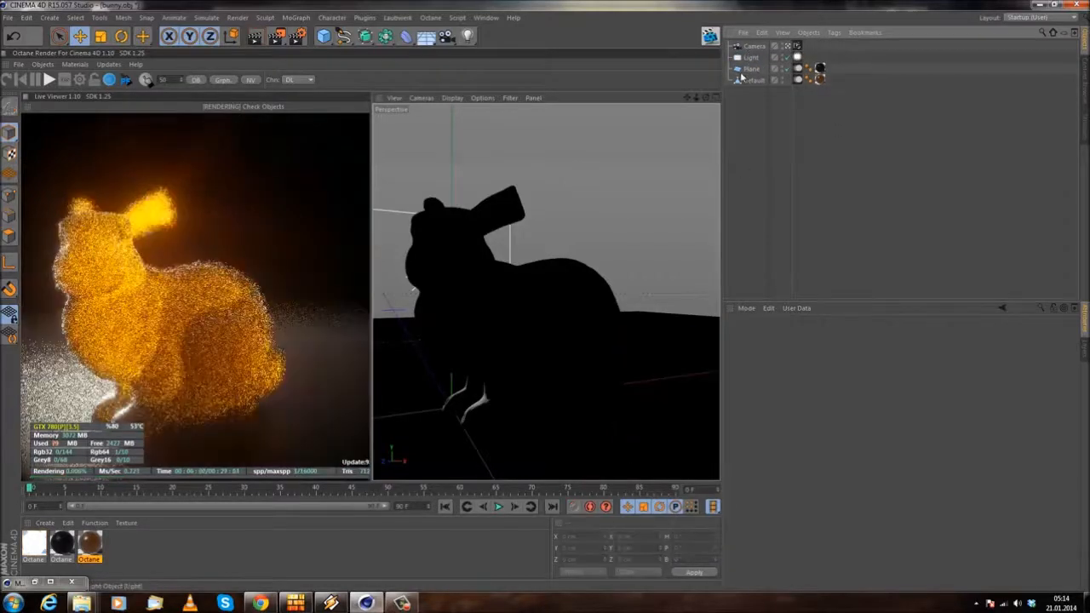
pyautogui.click(751, 58)
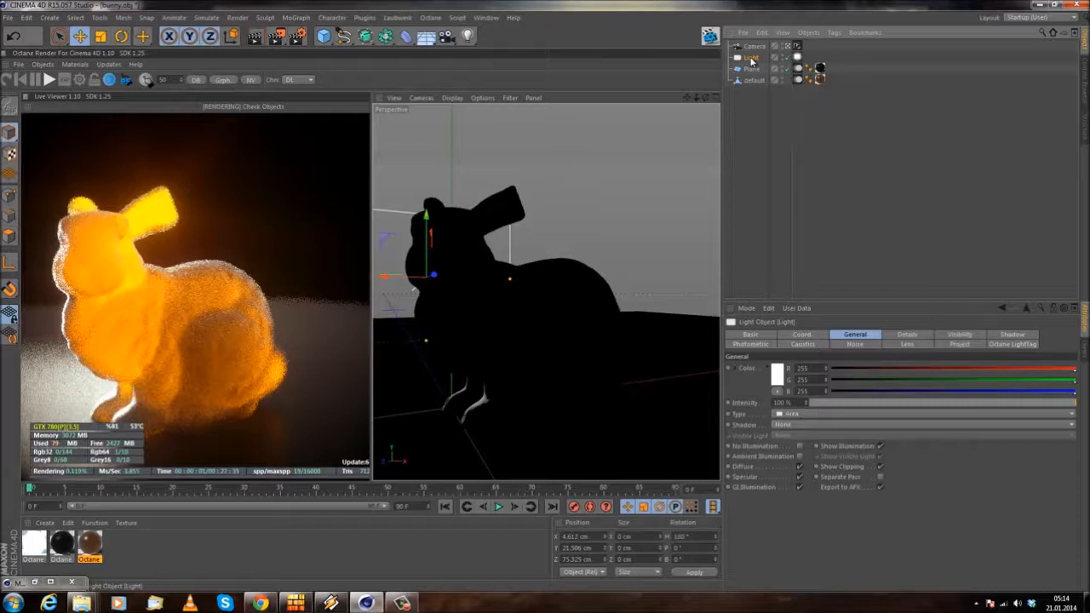
pyautogui.press('Delete')
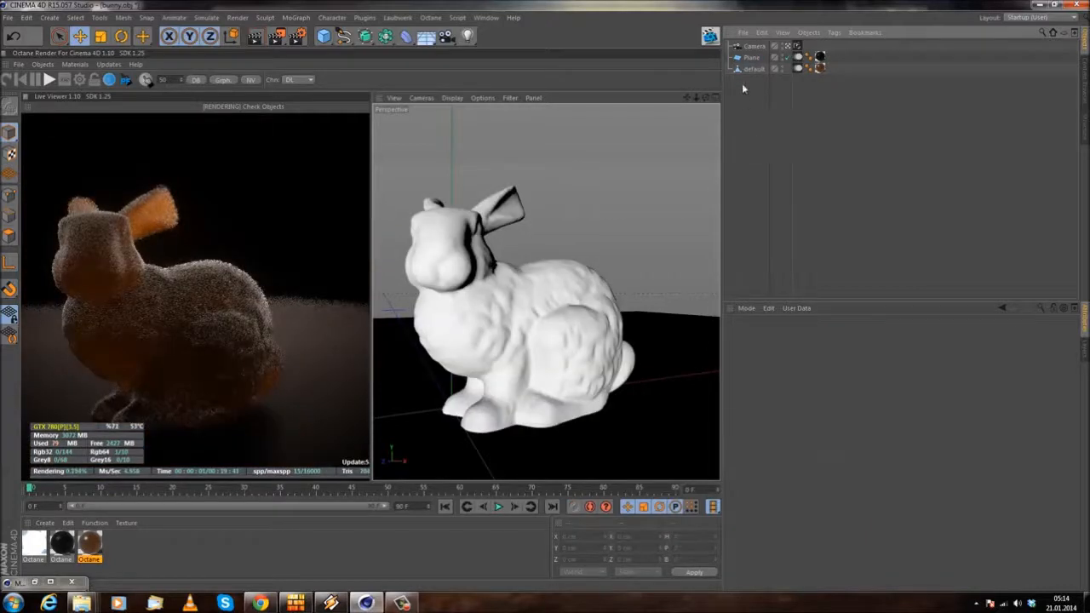
pyautogui.click(753, 57)
pyautogui.click(756, 47)
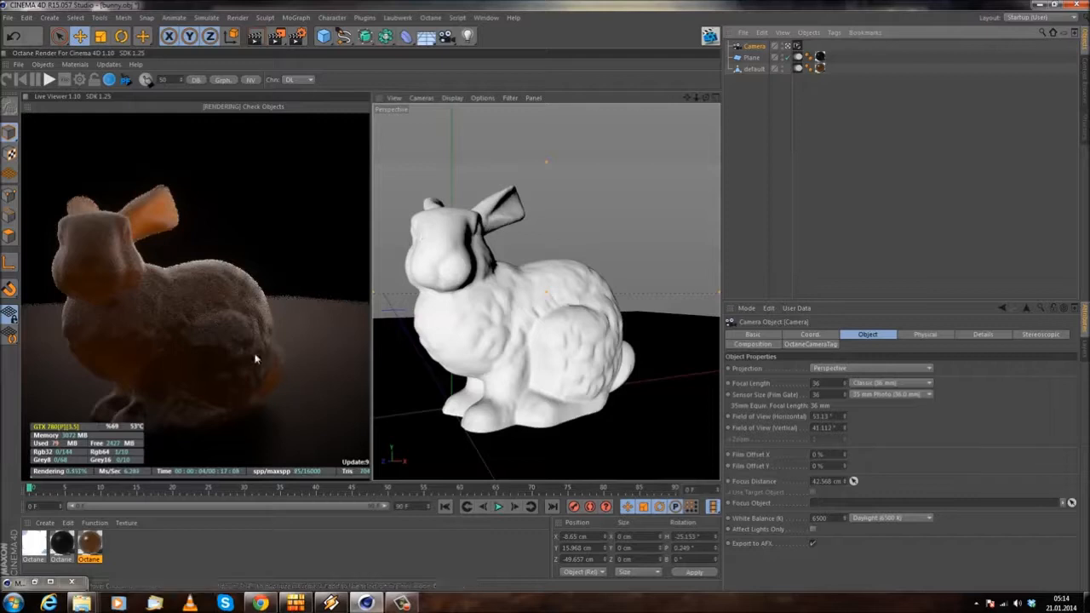
pyautogui.doubleClick(90, 544)
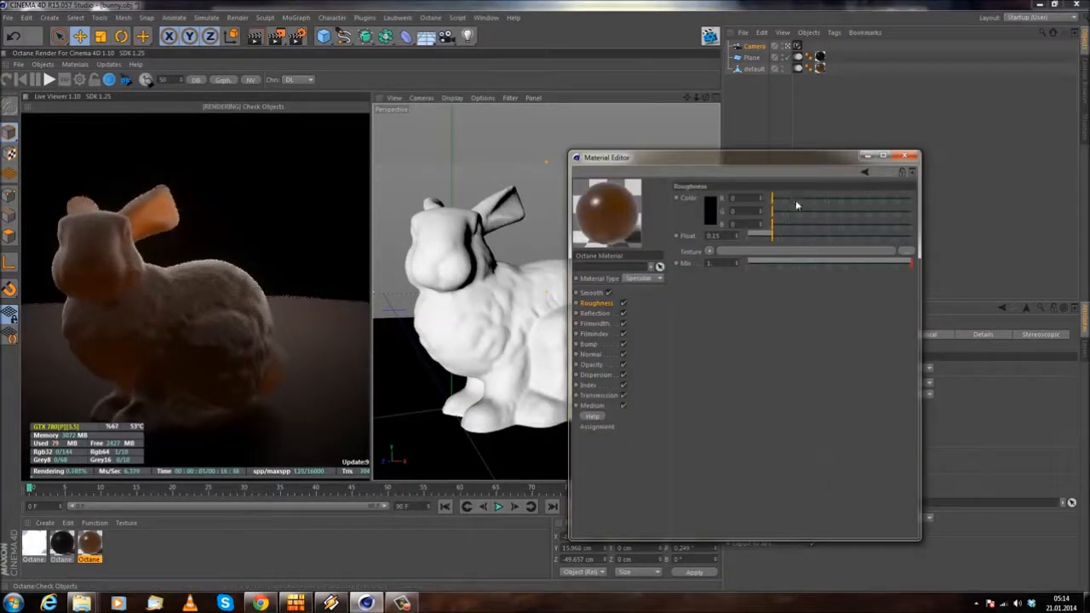
pyautogui.click(904, 157)
# Step: Add an Octane Daylight object to the scene
pyautogui.click(48, 67)
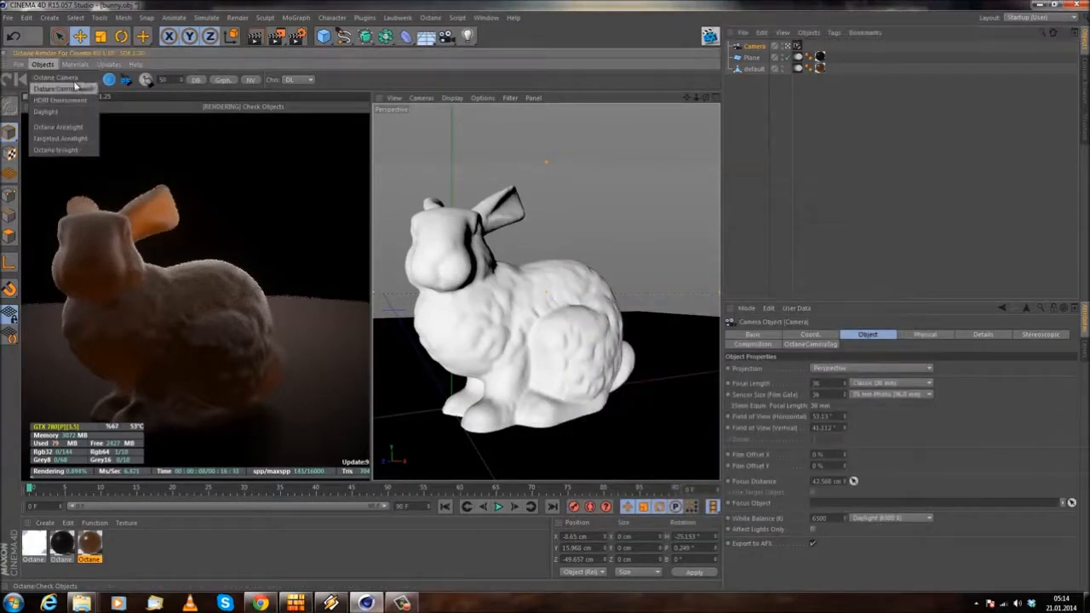
pyautogui.moveTo(75, 66)
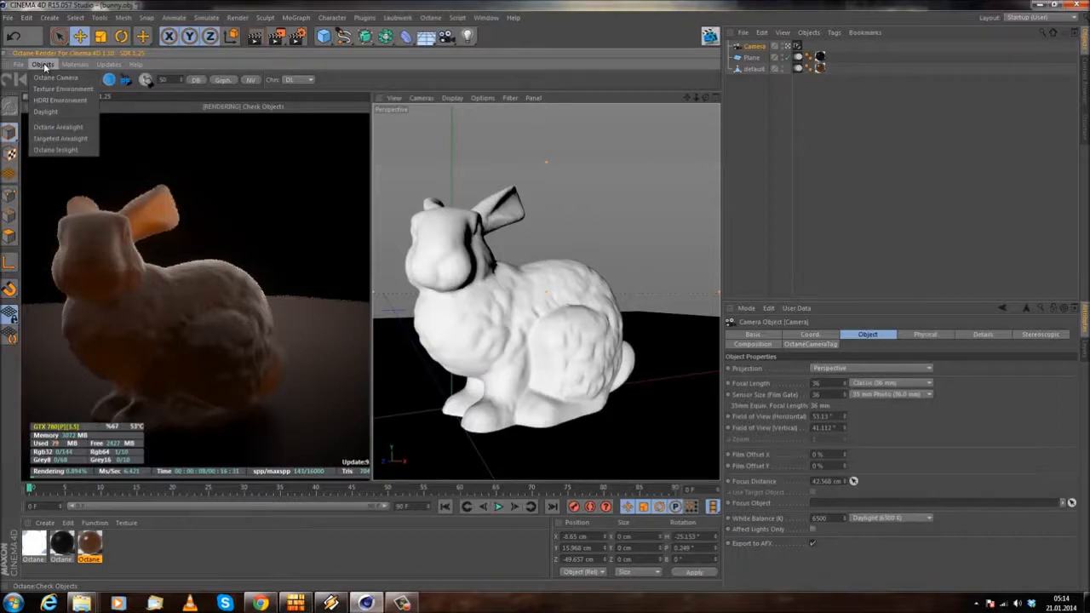
pyautogui.click(49, 112)
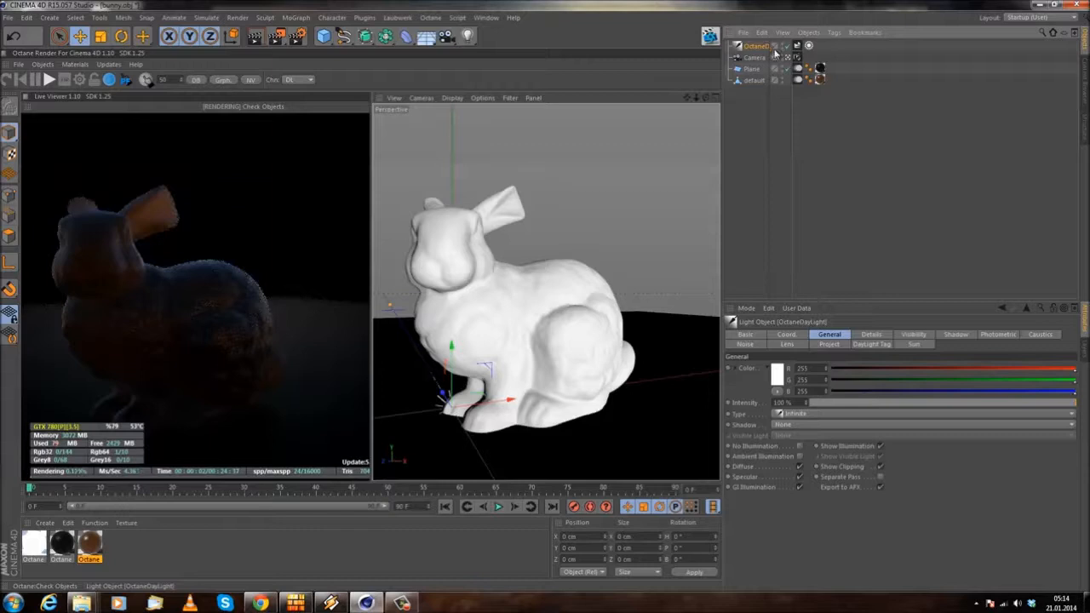
# Step: Review the daylight's DayLight Tag settings and the C4doctane tags available for it, without adding one
pyautogui.click(797, 45)
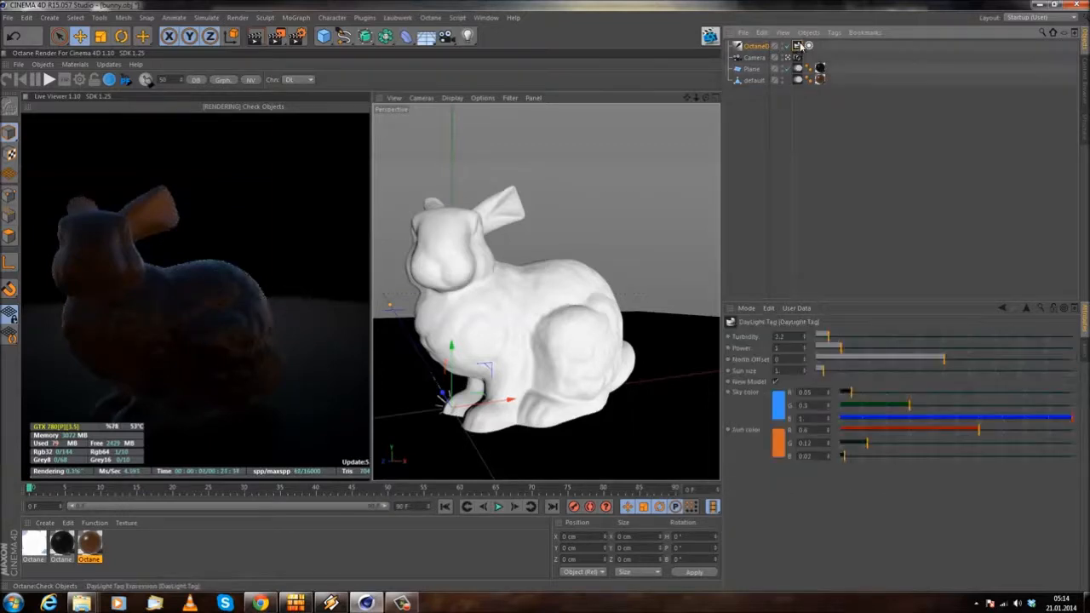
pyautogui.rightClick(808, 49)
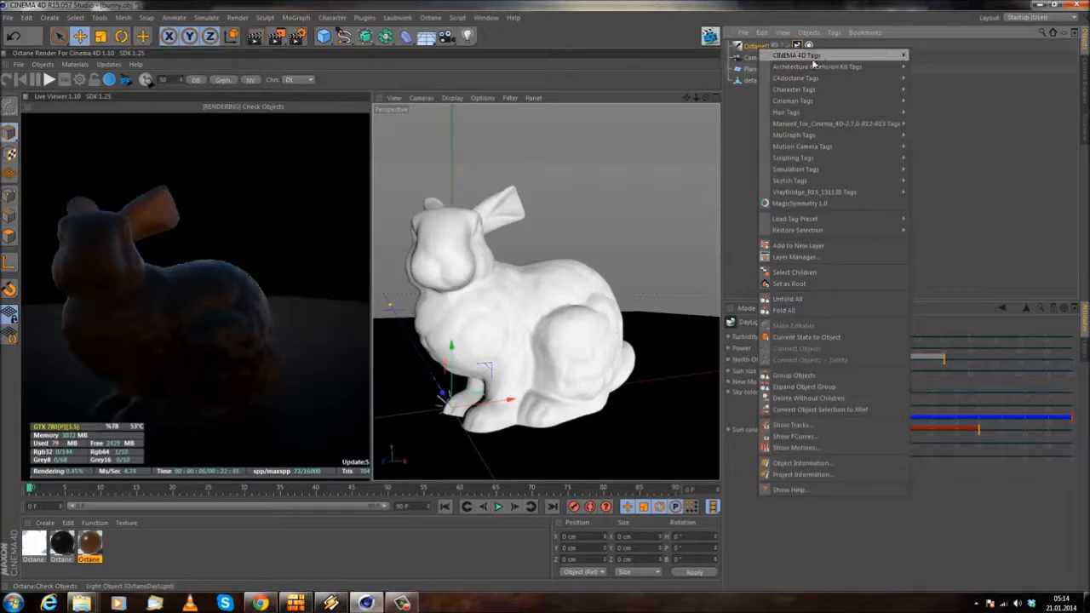
pyautogui.moveTo(819, 53)
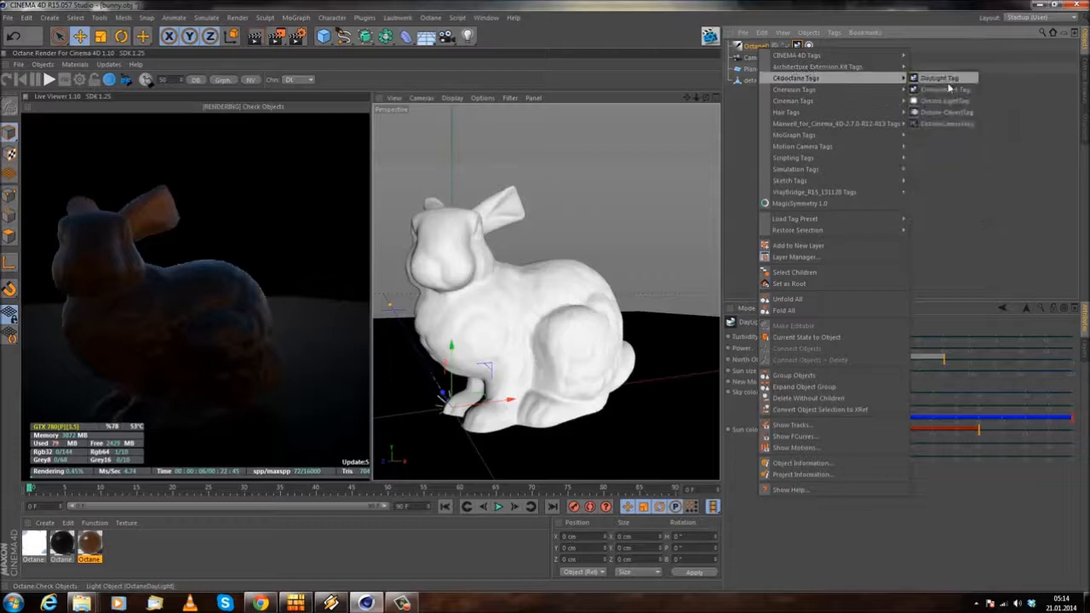
pyautogui.click(981, 185)
# Step: Enable the Sun expression tag on the Octane daylight in its basic properties
pyautogui.click(808, 46)
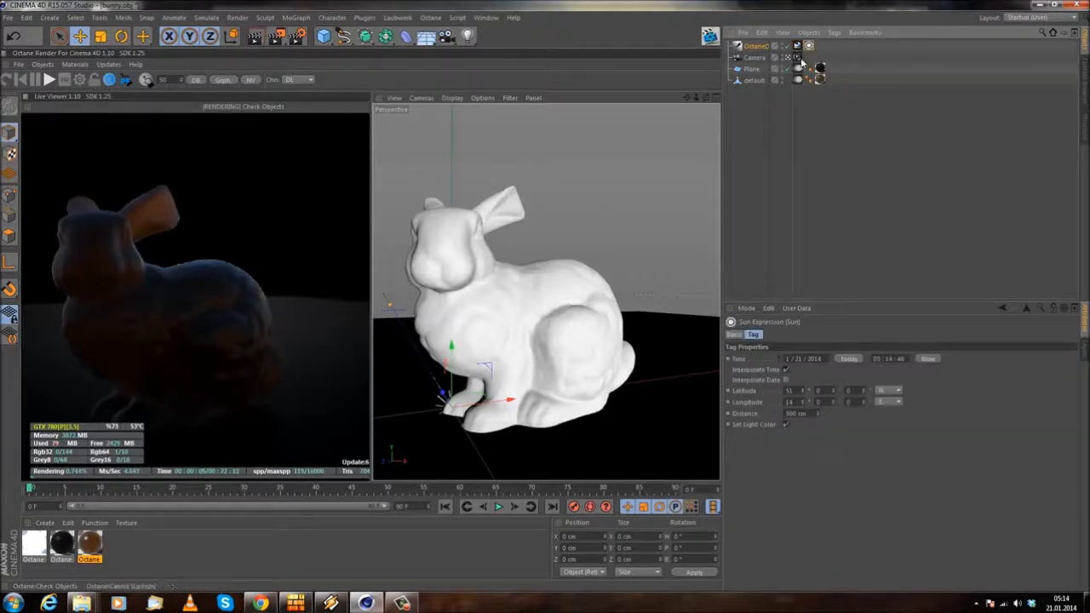
pyautogui.click(733, 335)
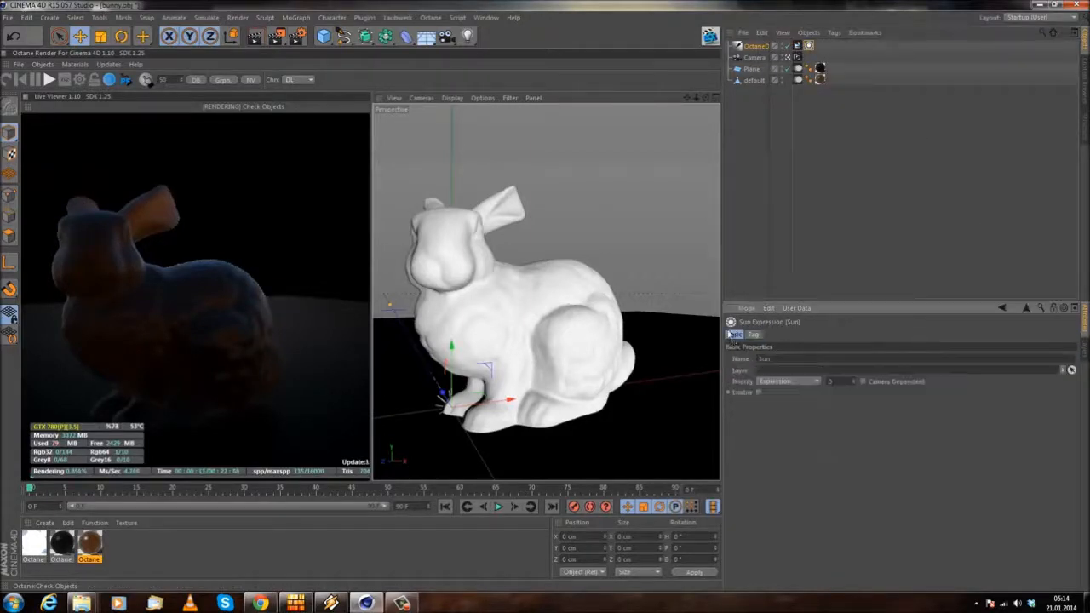
pyautogui.click(758, 393)
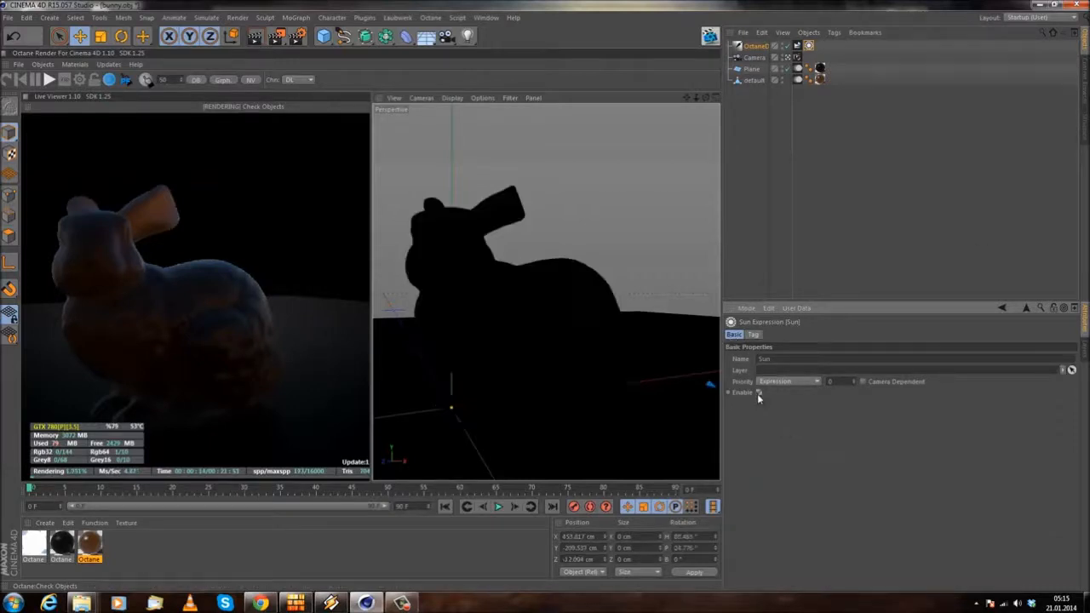
# Step: Delete the Sun expression tag from the Octane daylight, keeping its DayLight Tag
pyautogui.click(799, 46)
pyautogui.click(810, 46)
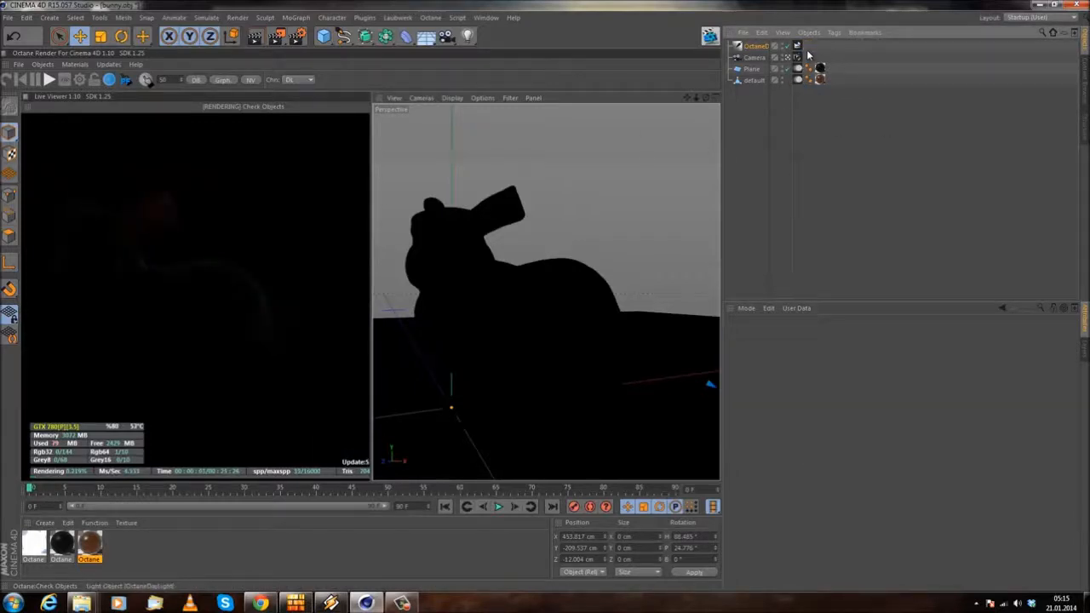
# Step: Set the power to 2 and the north offset to about 0.32 in the daylight's DayLight Tag
pyautogui.click(797, 47)
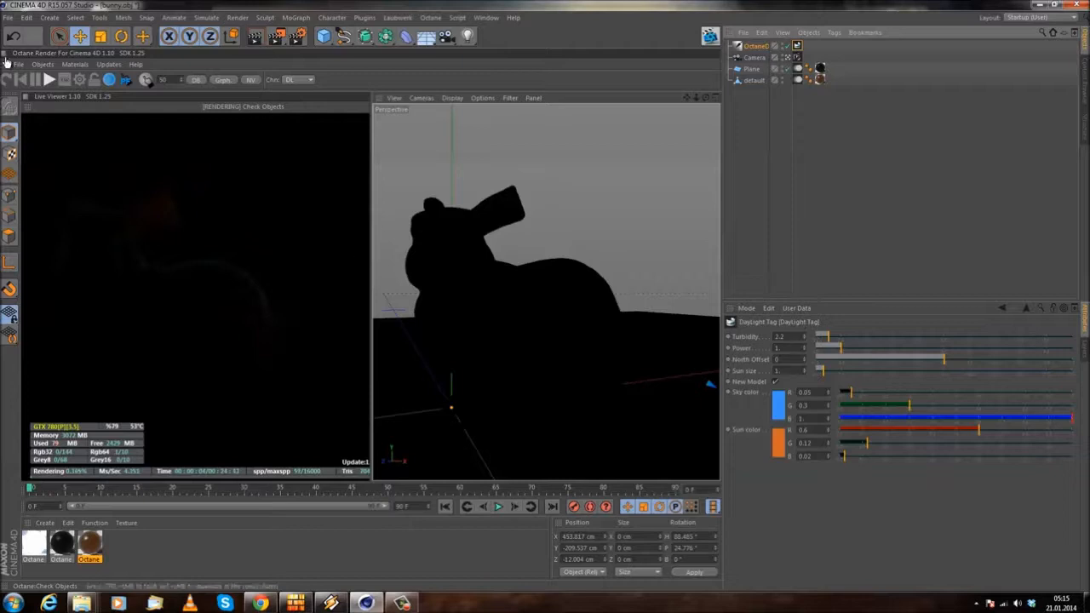
pyautogui.click(7, 79)
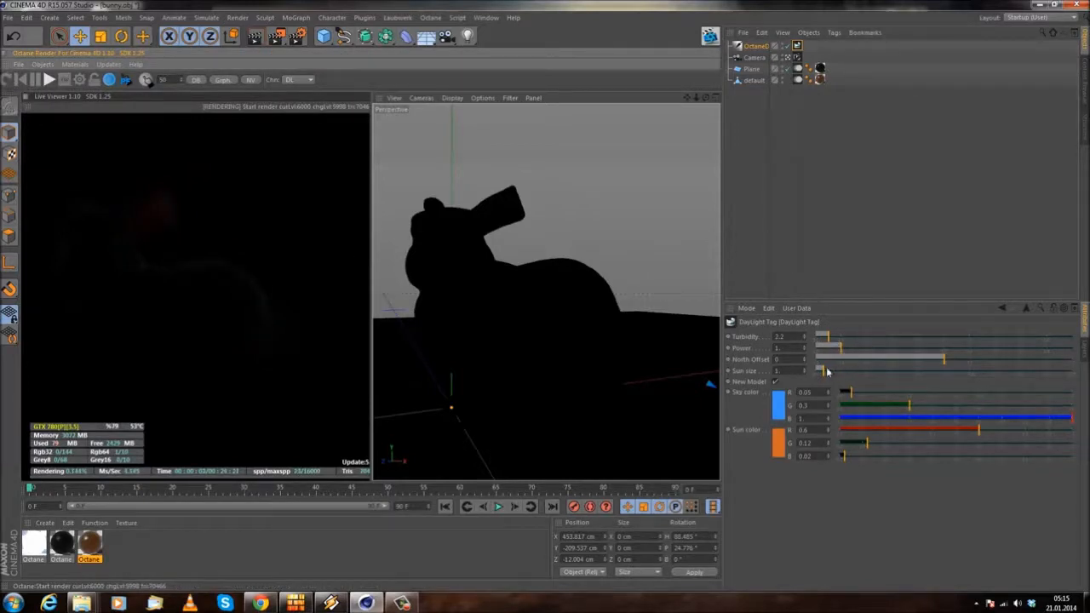
pyautogui.moveTo(846, 354); pyautogui.dragTo(879, 349)
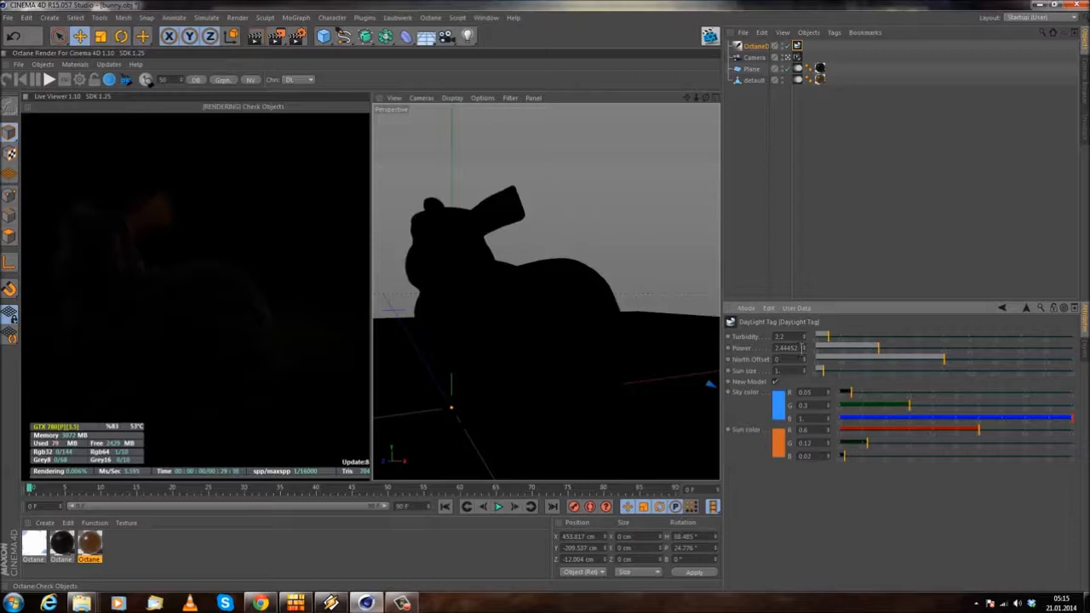
pyautogui.moveTo(933, 361); pyautogui.dragTo(987, 361)
# Step: Leave the scene camera's view, move the Octane daylight to about X 565 cm, Y 32 cm, and rotate its pitch to about -18°
pyautogui.click(794, 58)
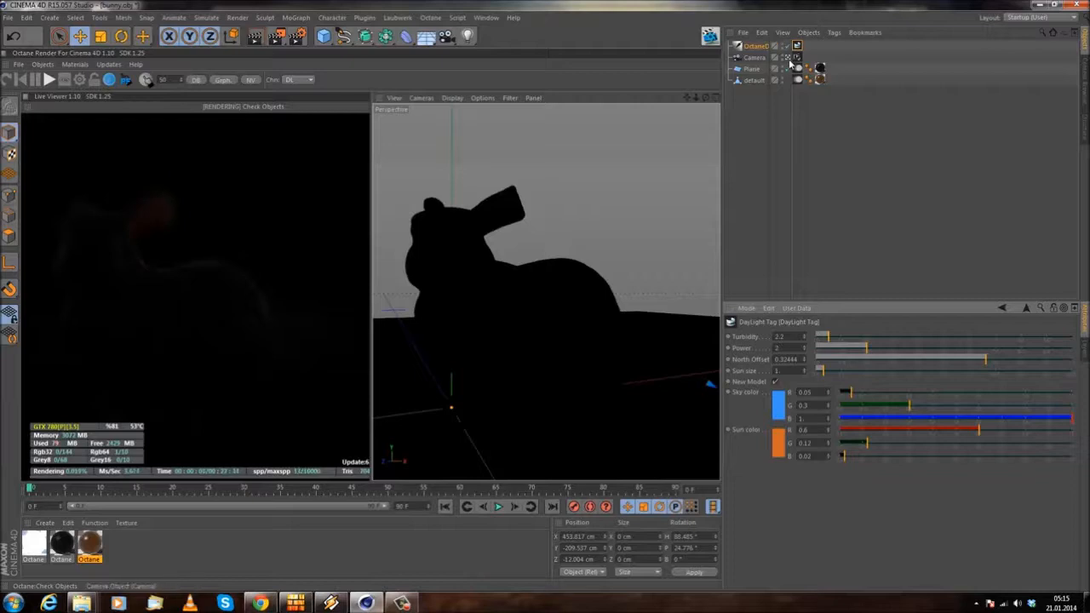
pyautogui.keyDown('alt'); pyautogui.moveTo(587, 193); pyautogui.dragTo(523, 281); pyautogui.keyUp('alt')
pyautogui.scroll(-5, 621, 219)
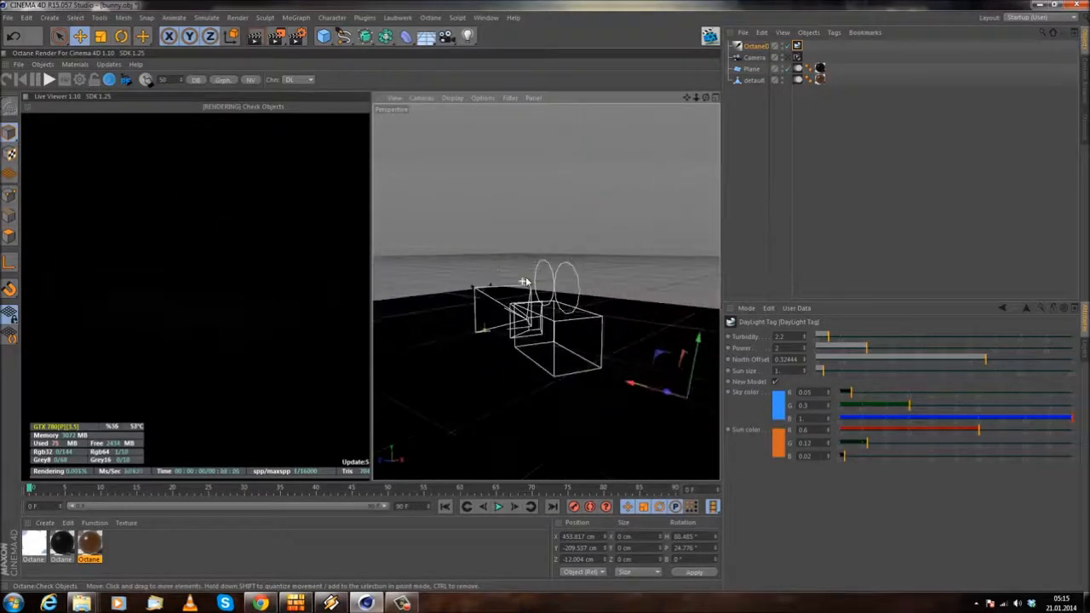
pyautogui.scroll(-4, 550, 292)
pyautogui.keyDown('alt'); pyautogui.moveTo(563, 322); pyautogui.dragTo(636, 356); pyautogui.keyUp('alt')
pyautogui.moveTo(693, 333); pyautogui.dragTo(623, 207)
pyautogui.keyDown('alt'); pyautogui.moveTo(567, 246); pyautogui.dragTo(528, 341); pyautogui.keyUp('alt')
pyautogui.click(121, 37)
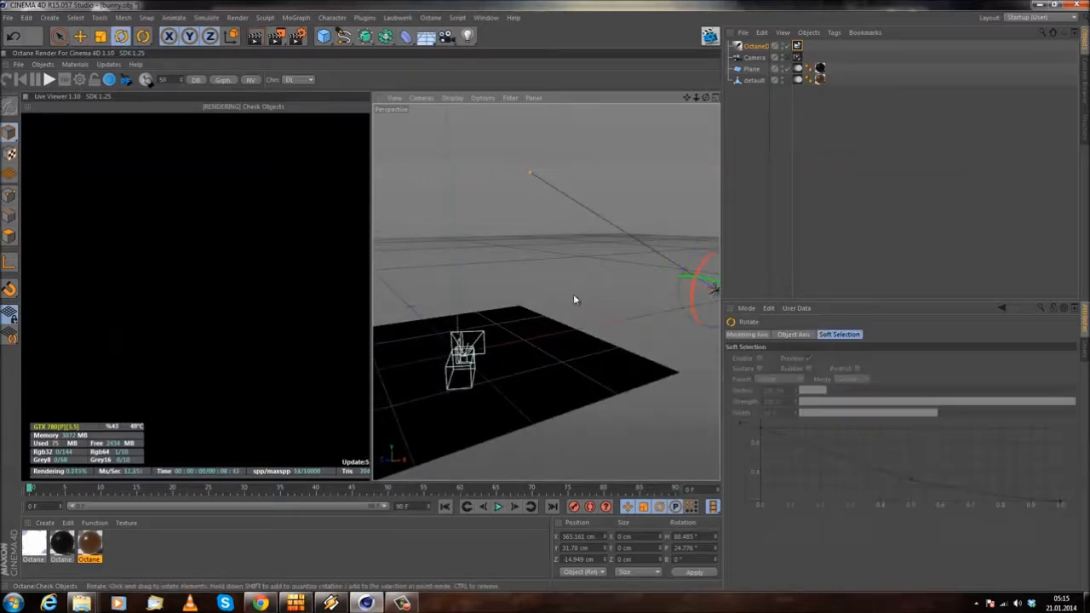
pyautogui.moveTo(680, 272); pyautogui.dragTo(652, 295)
# Step: Raise the Octane daylight to about X 472 cm, Y 312 cm and tilt its pitch to about -38°
pyautogui.click(80, 36)
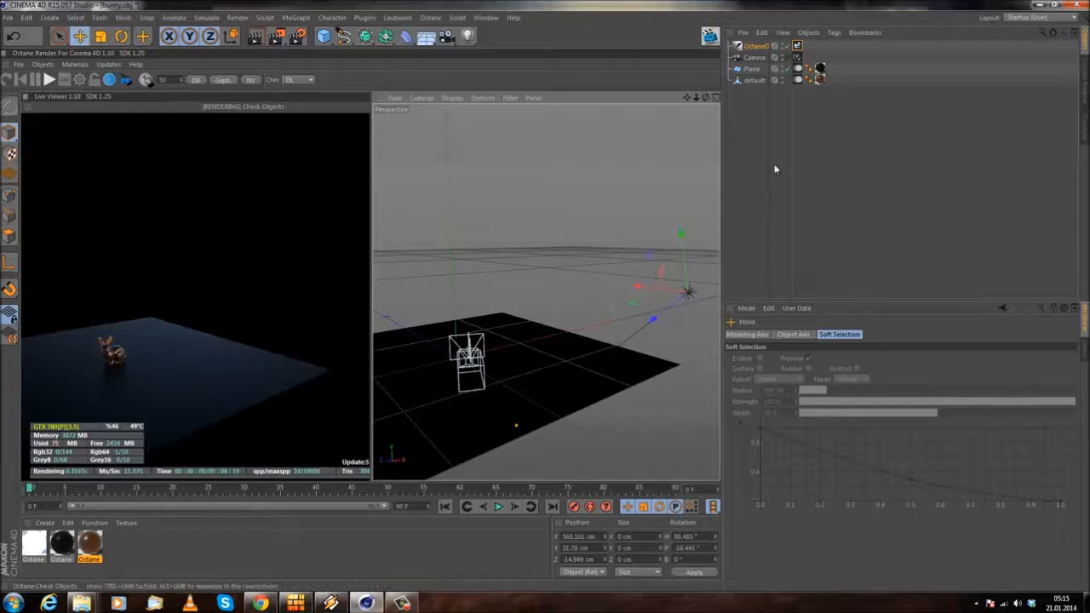
pyautogui.moveTo(682, 235); pyautogui.dragTo(632, 119)
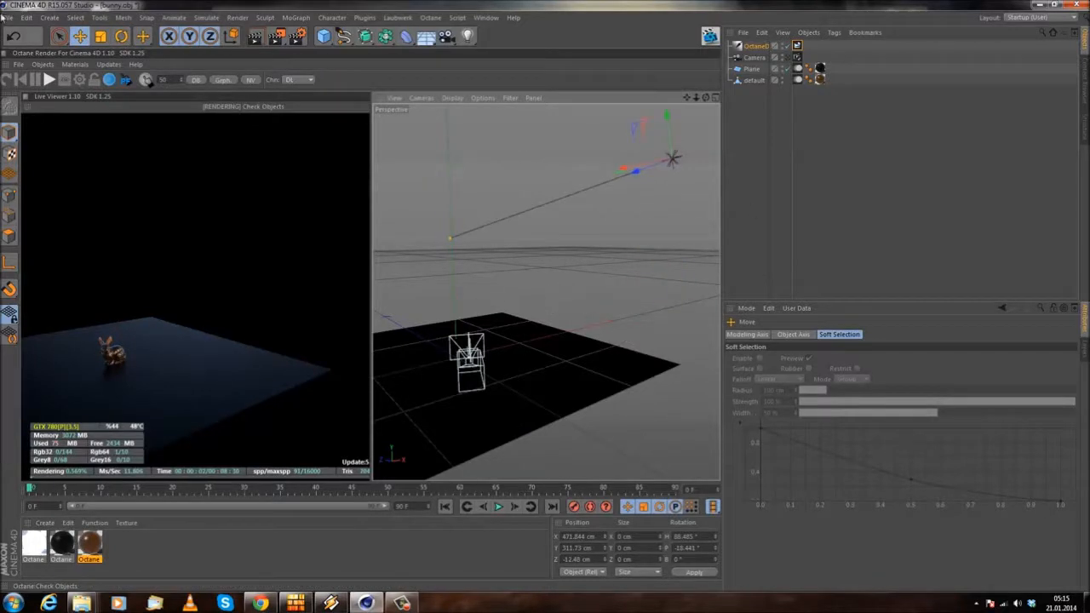
pyautogui.click(100, 36)
pyautogui.click(120, 36)
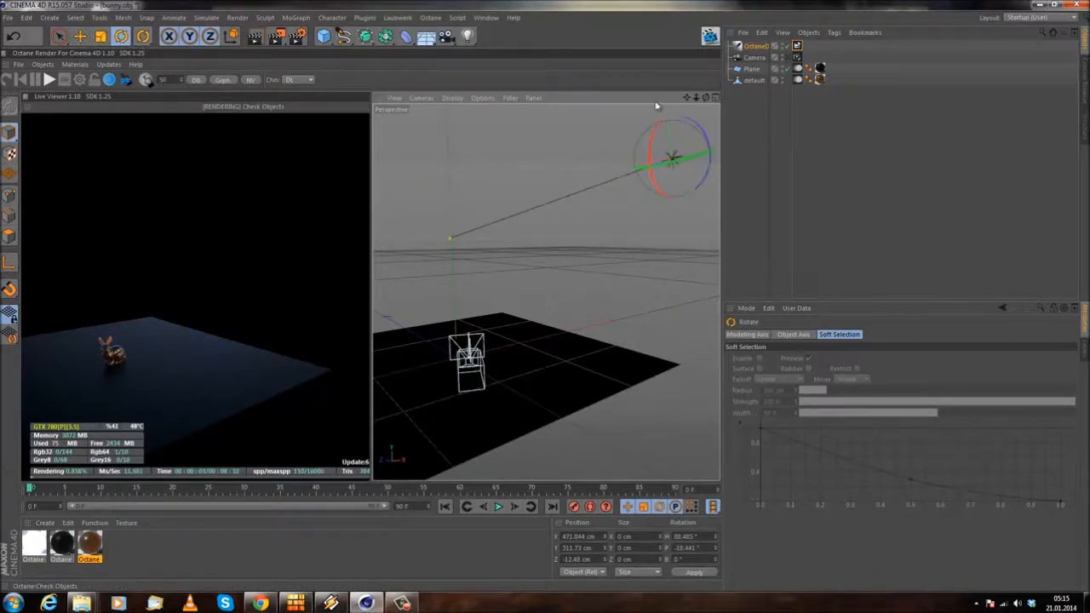
pyautogui.moveTo(658, 126); pyautogui.dragTo(635, 163)
# Step: Look through the scene camera again and try DayLight Tag north offsets of about -0.35 and -0.23 on the bunny
pyautogui.click(787, 57)
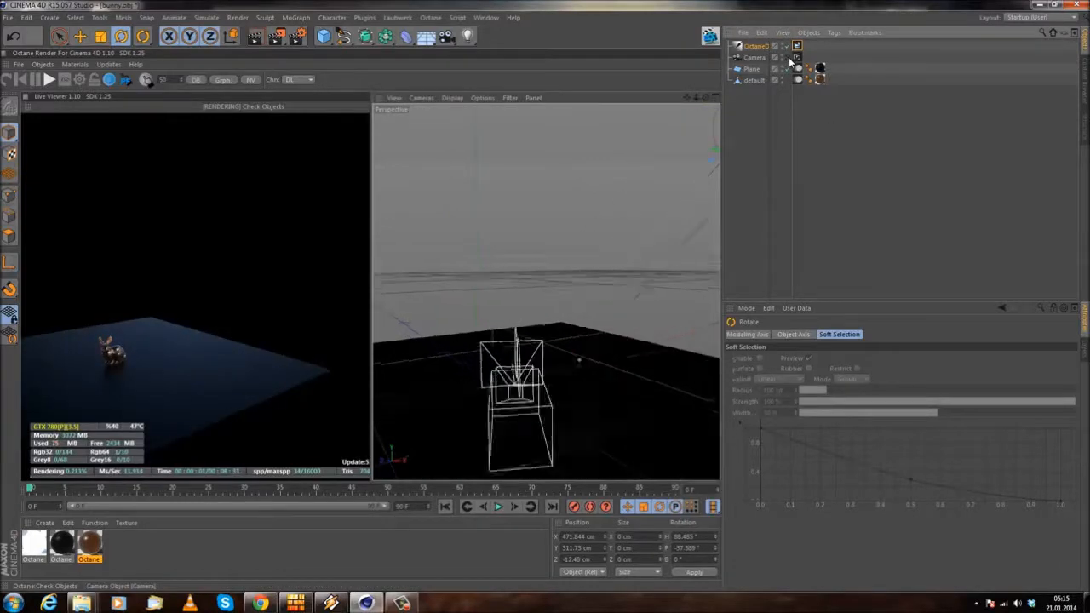
pyautogui.click(820, 79)
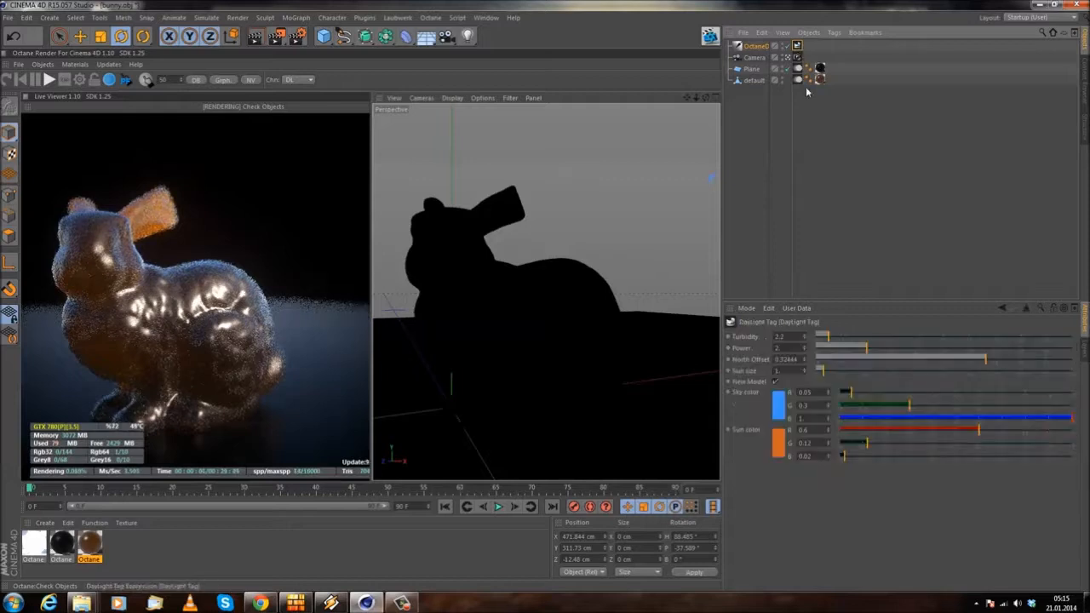
pyautogui.moveTo(989, 356); pyautogui.dragTo(900, 360)
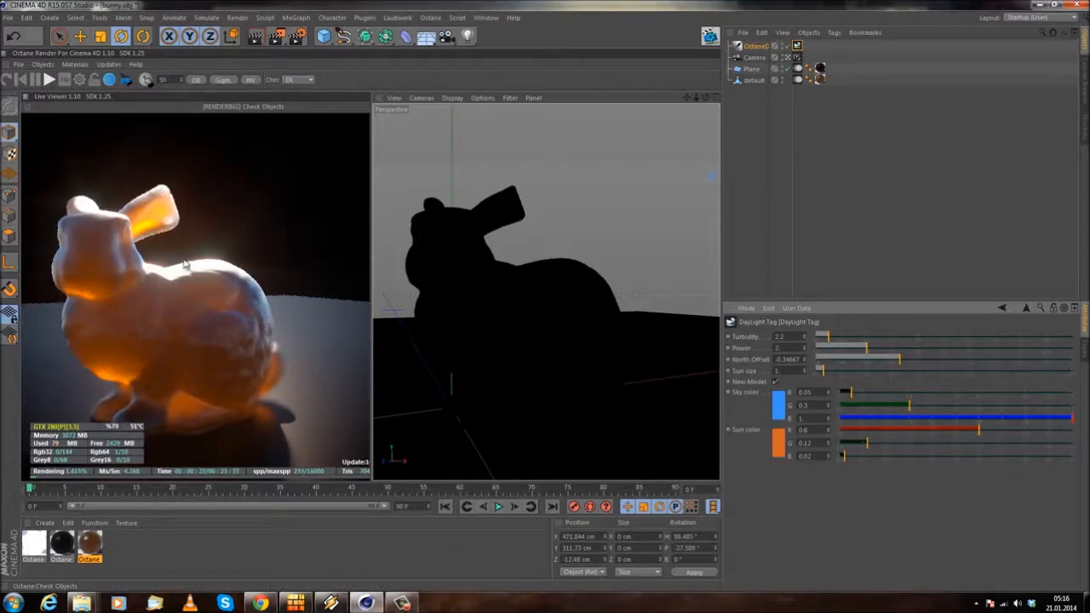
pyautogui.click(799, 57)
pyautogui.click(797, 49)
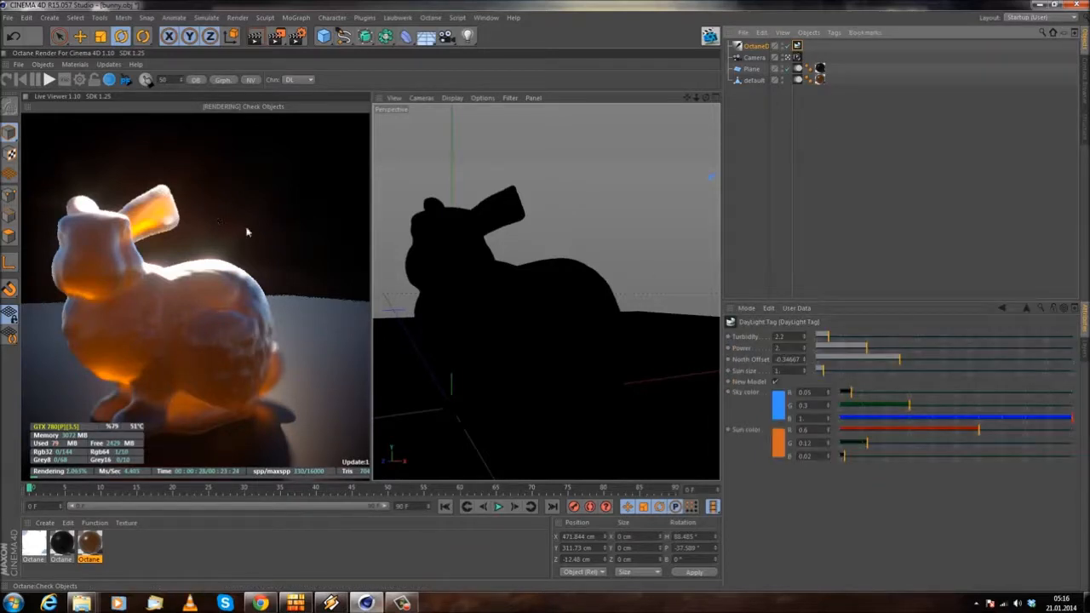
pyautogui.moveTo(894, 361); pyautogui.dragTo(846, 371)
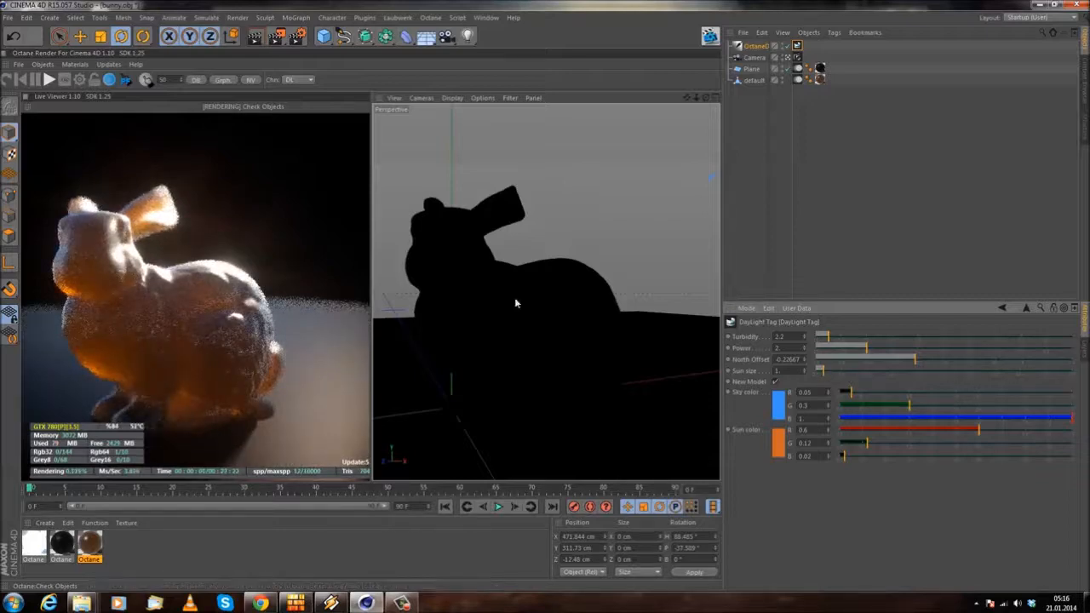
pyautogui.moveTo(233, 344); pyautogui.dragTo(249, 389)
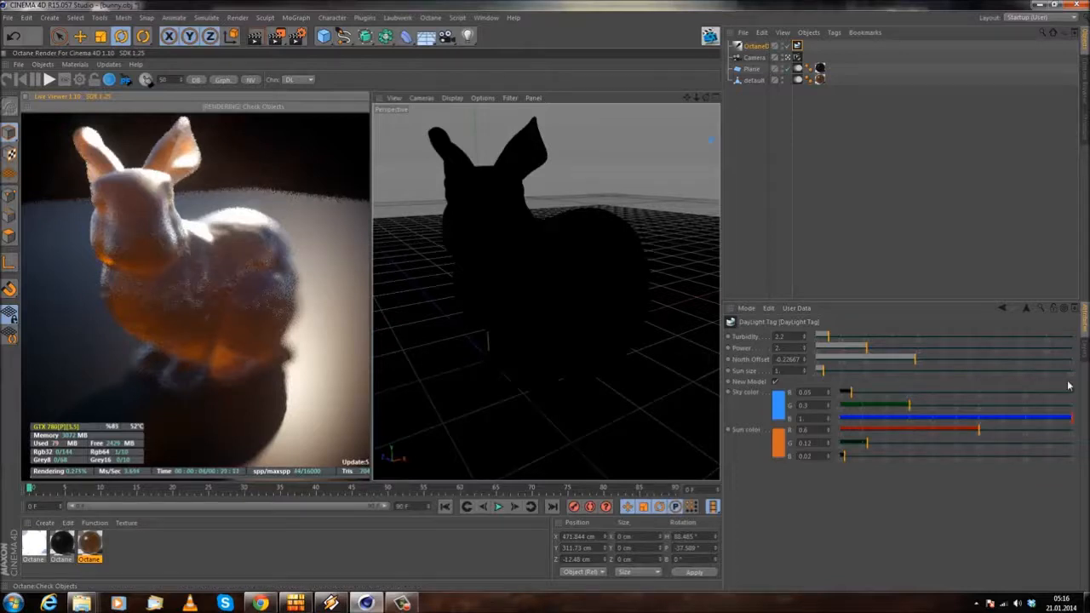
# Step: Set the daylight's sun size to 30 and inspect the bunny's shadow in the render
pyautogui.click(775, 380)
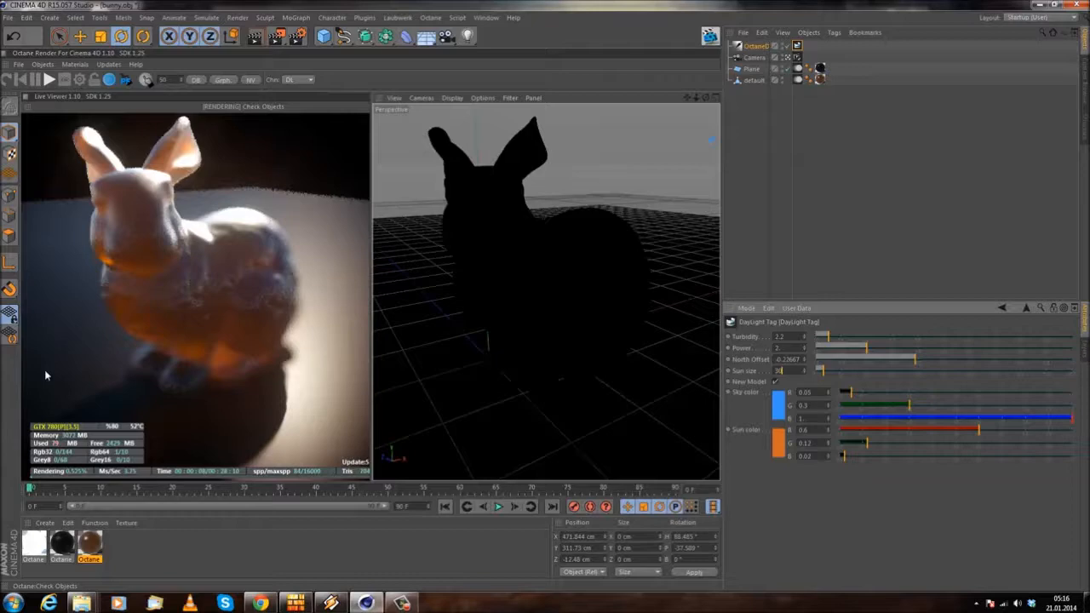
pyautogui.click(815, 376)
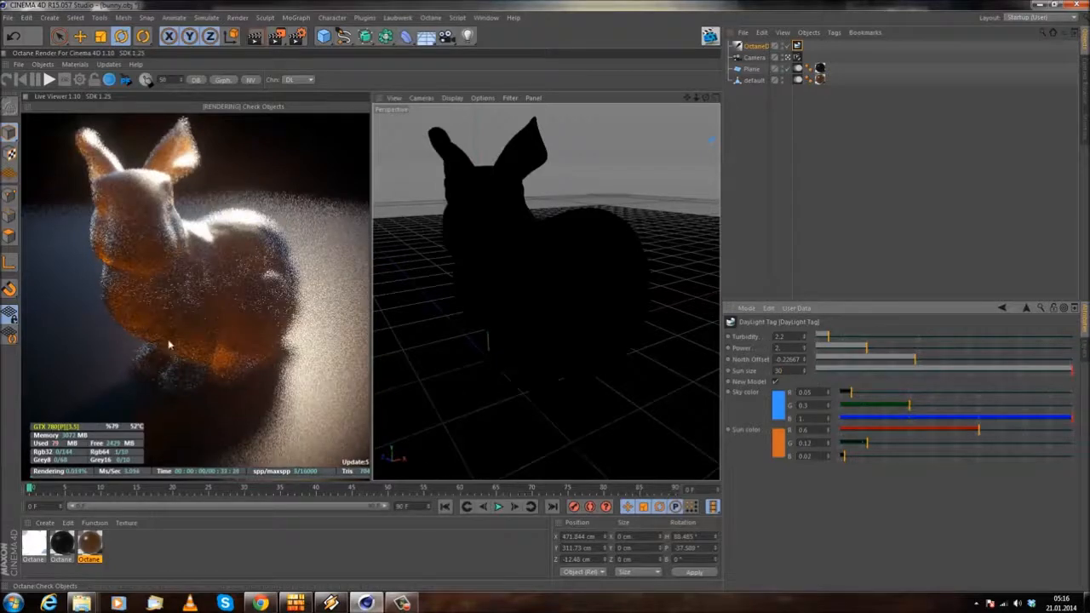
pyautogui.moveTo(257, 401); pyautogui.dragTo(224, 378)
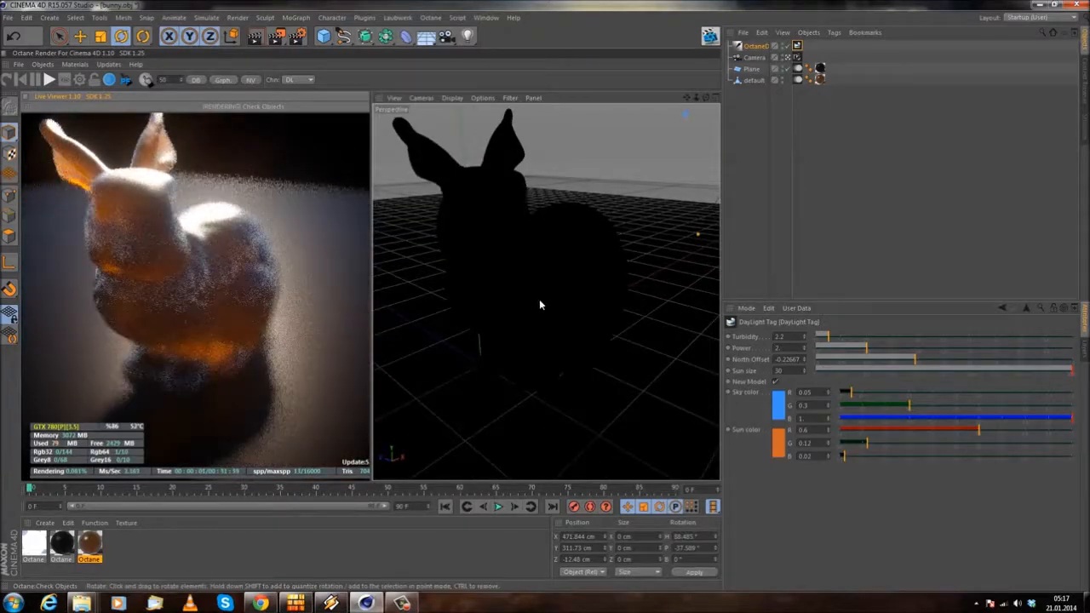
pyautogui.keyDown('alt'); pyautogui.moveTo(583, 325); pyautogui.dragTo(580, 285, button='middle'); pyautogui.keyUp('alt')
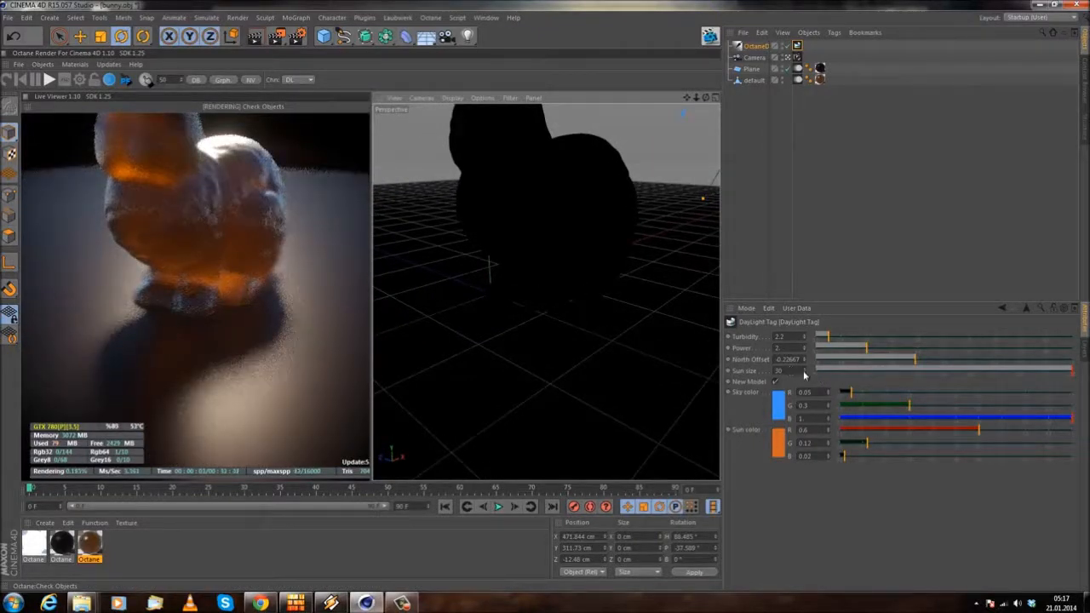
# Step: Try sun sizes of 20, 10 and 0.1 on the daylight to compare shadow softness
pyautogui.click(799, 371)
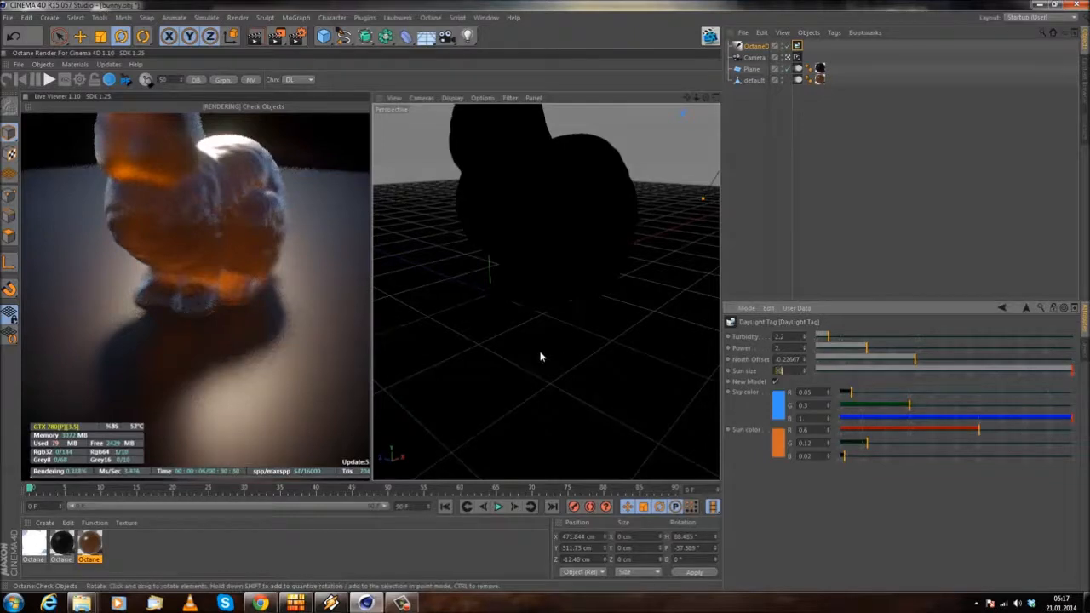
pyautogui.write('20')
pyautogui.press('Return')
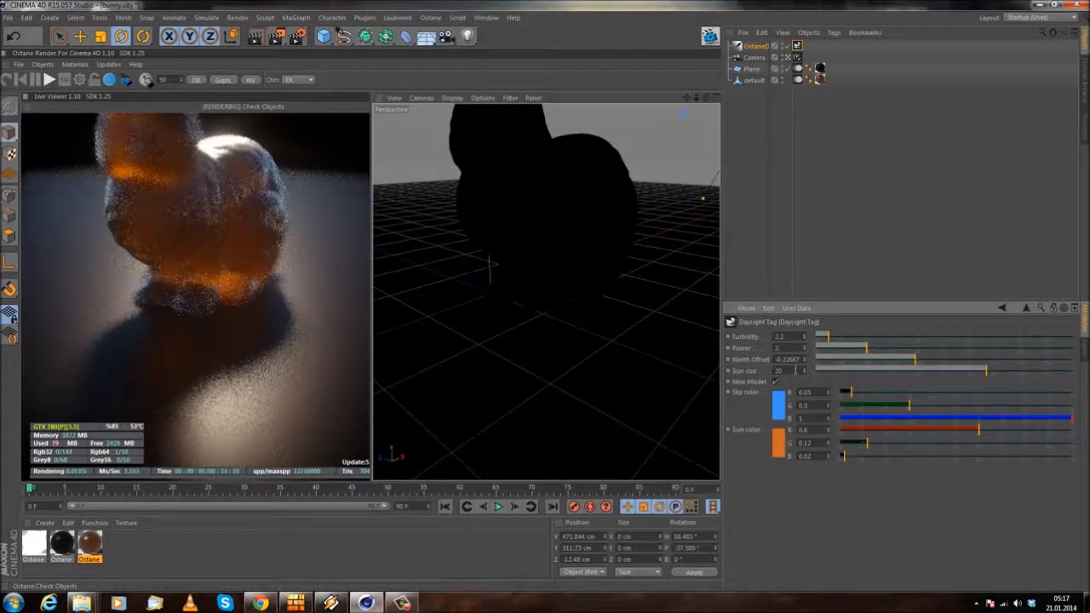
pyautogui.write('10')
pyautogui.press('Return')
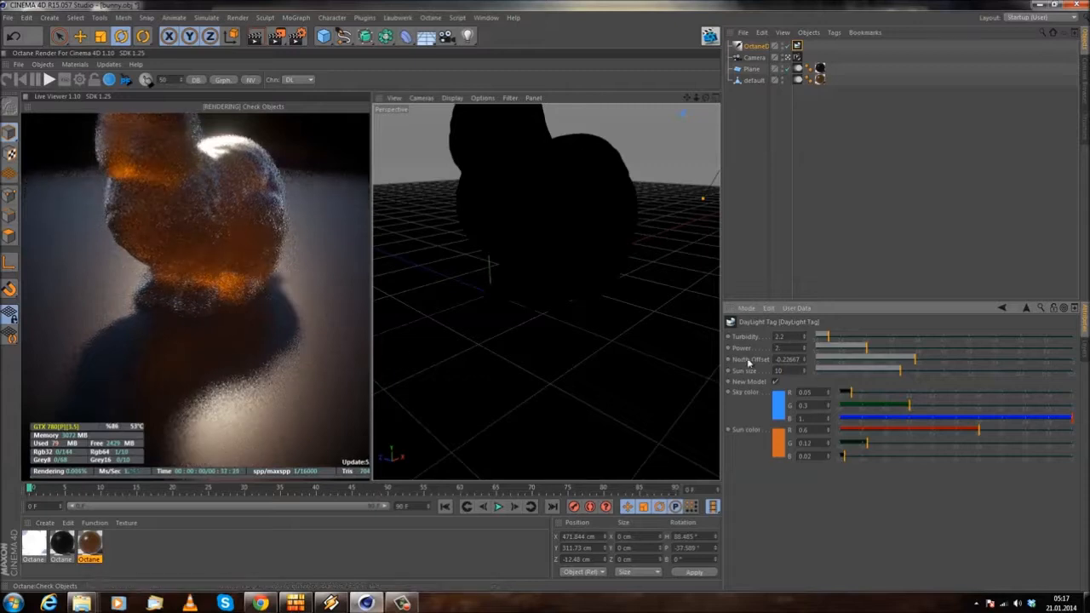
pyautogui.press('Return')
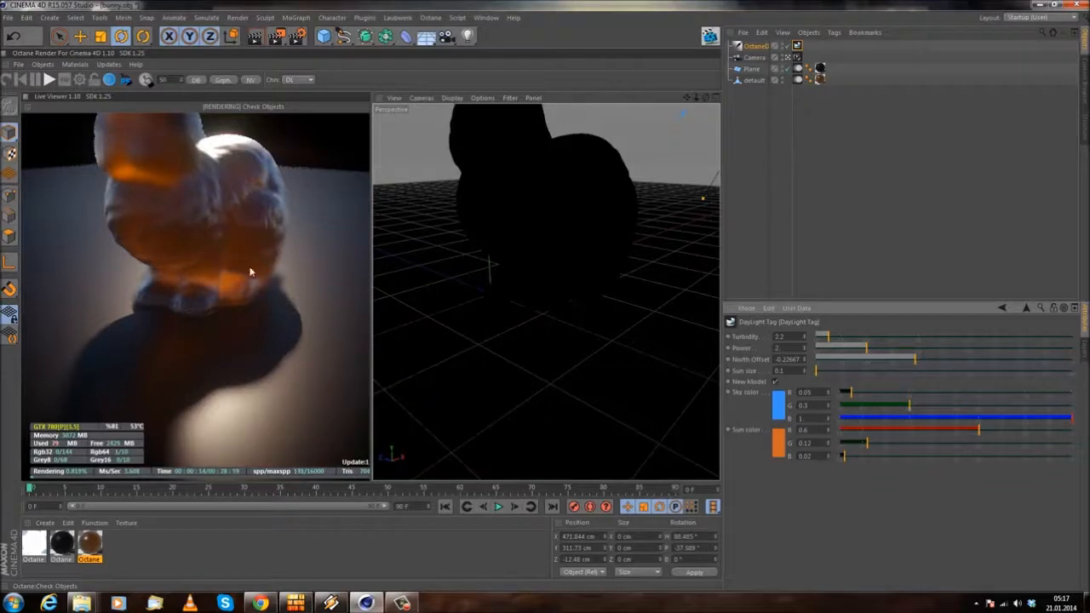
# Step: Try a sun size of 30 again, and return the daylight's sun size to 1
pyautogui.doubleClick(790, 372)
pyautogui.write('30')
pyautogui.press('Return')
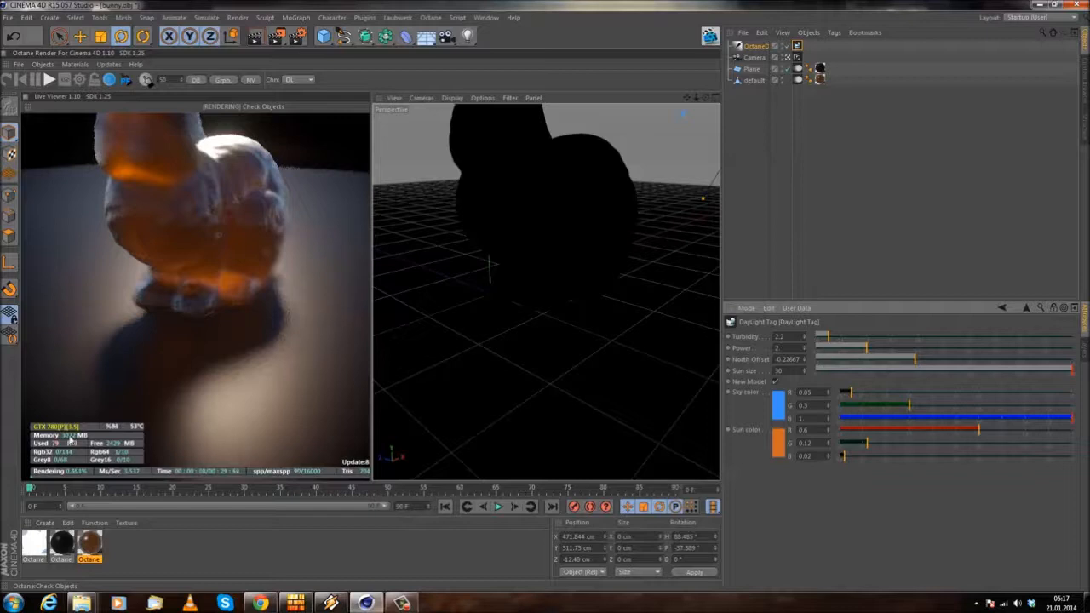
pyautogui.moveTo(797, 371); pyautogui.dragTo(570, 356)
pyautogui.write('1')
pyautogui.press('Return')
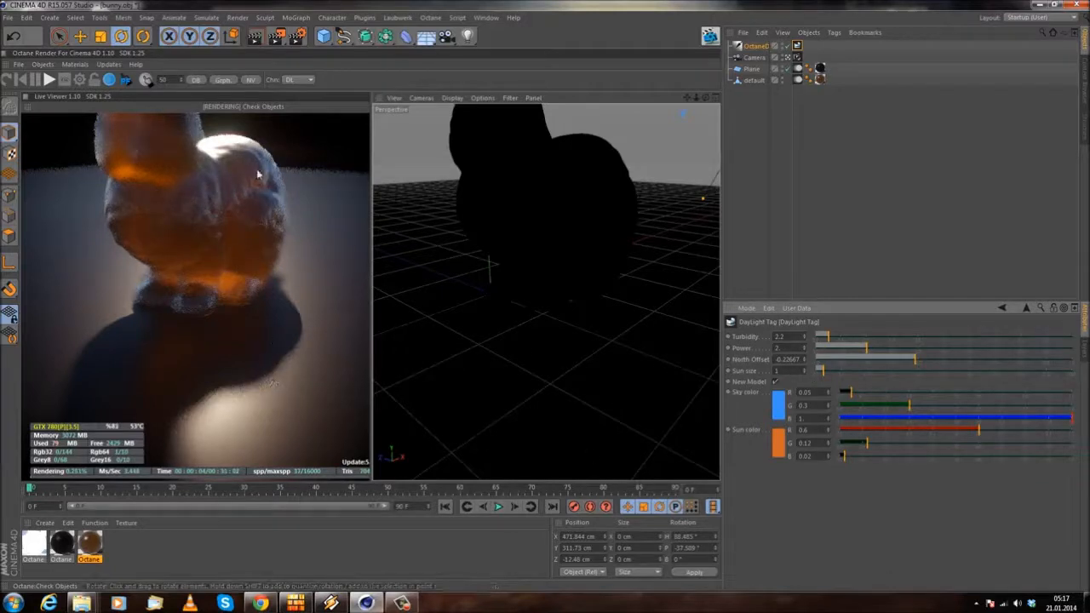
# Step: Change the DayLight Tag's sky color to a lighter blue and its sun color to a lighter orange
pyautogui.click(779, 408)
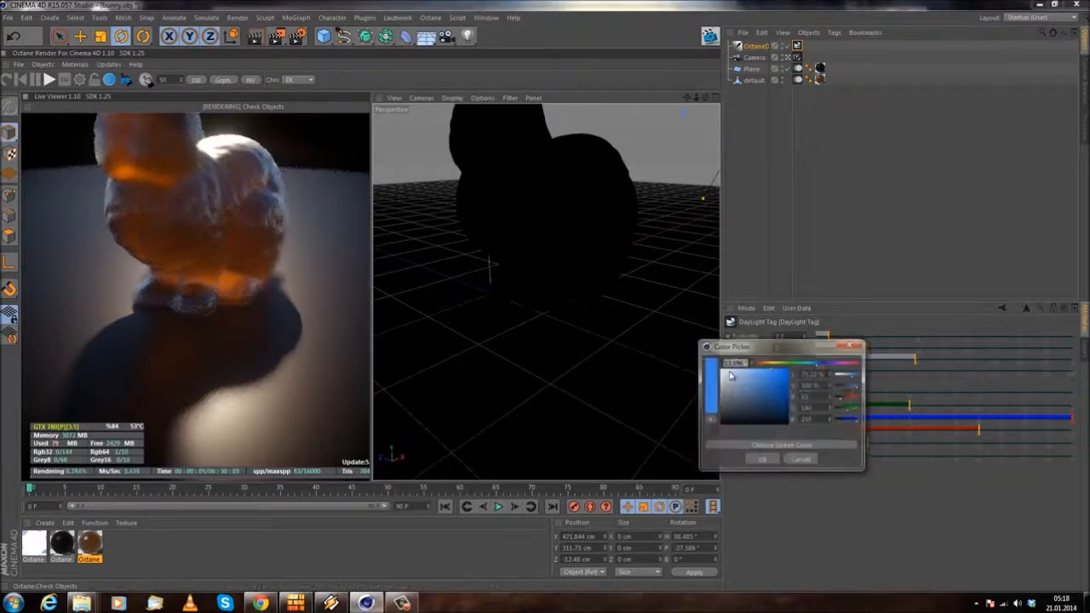
pyautogui.moveTo(817, 364); pyautogui.dragTo(766, 370)
pyautogui.click(763, 460)
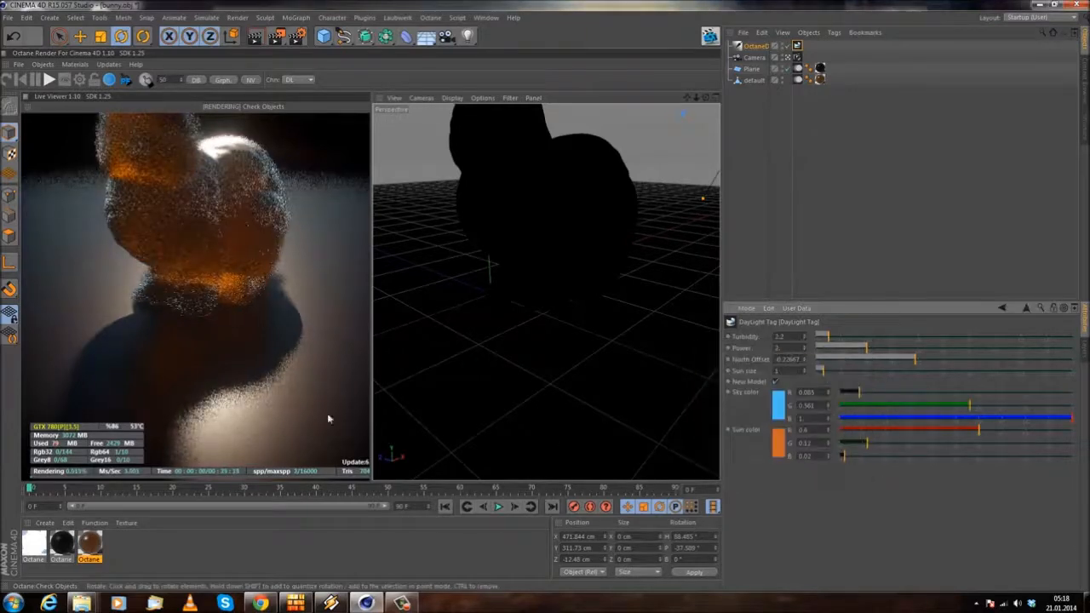
pyautogui.click(778, 445)
pyautogui.moveTo(782, 424)
pyautogui.mouseDown()
pyautogui.moveTo(769, 408)
pyautogui.moveTo(779, 421)
pyautogui.mouseUp()
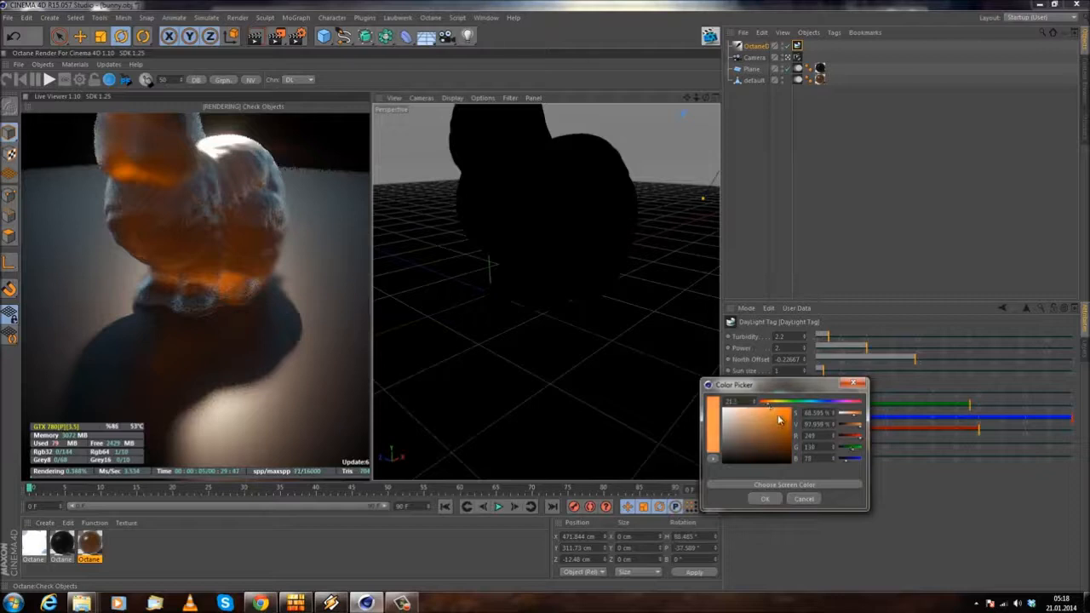
pyautogui.click(765, 499)
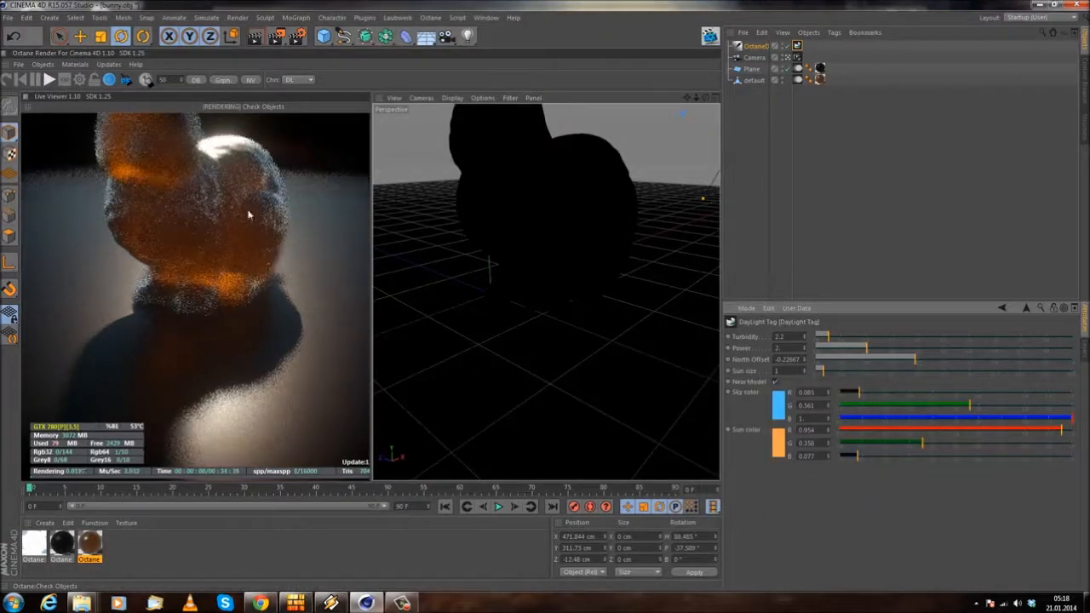
pyautogui.moveTo(242, 242); pyautogui.dragTo(225, 342, button='middle')
pyautogui.moveTo(225, 341); pyautogui.dragTo(181, 346)
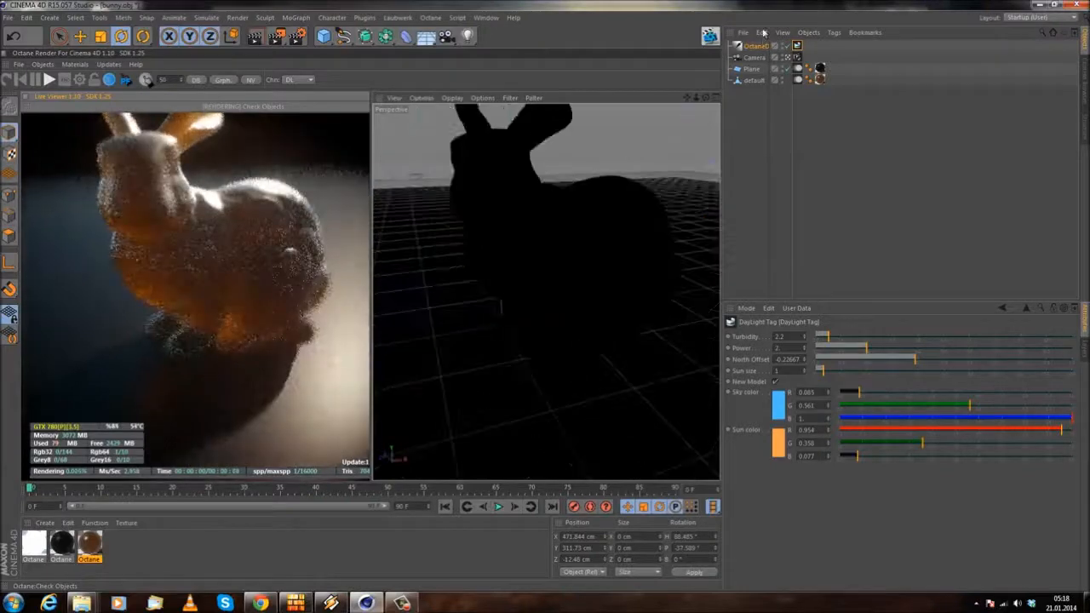
# Step: Delete the modified Octane daylight and add a new Daylight object to the scene
pyautogui.click(755, 47)
pyautogui.press('Delete')
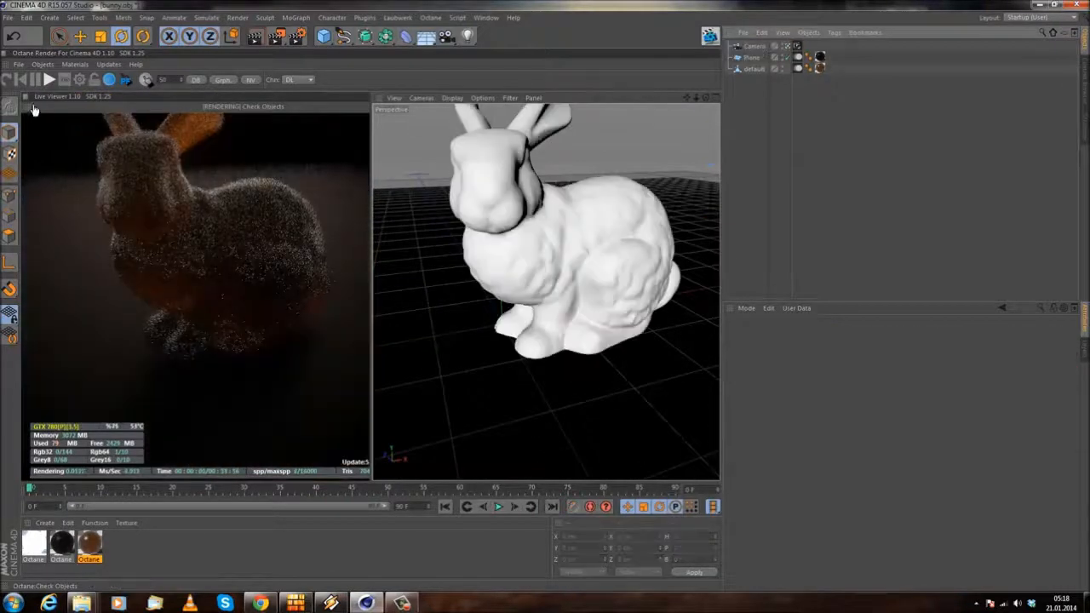
pyautogui.click(43, 64)
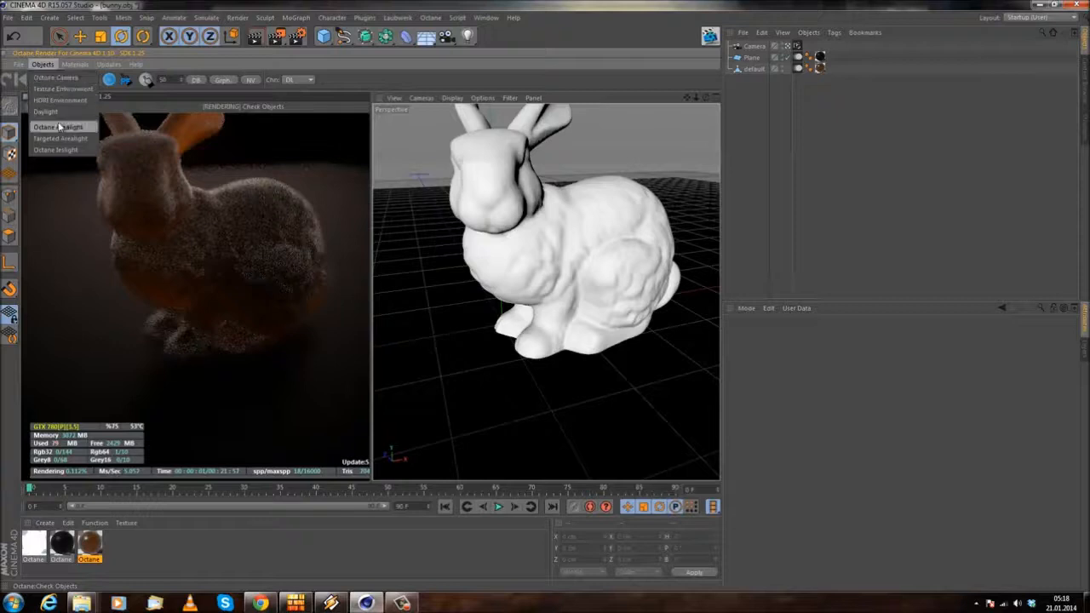
pyautogui.click(47, 111)
# Step: Set the hour of the new Octane daylight's Sun expression to 10
pyautogui.click(810, 47)
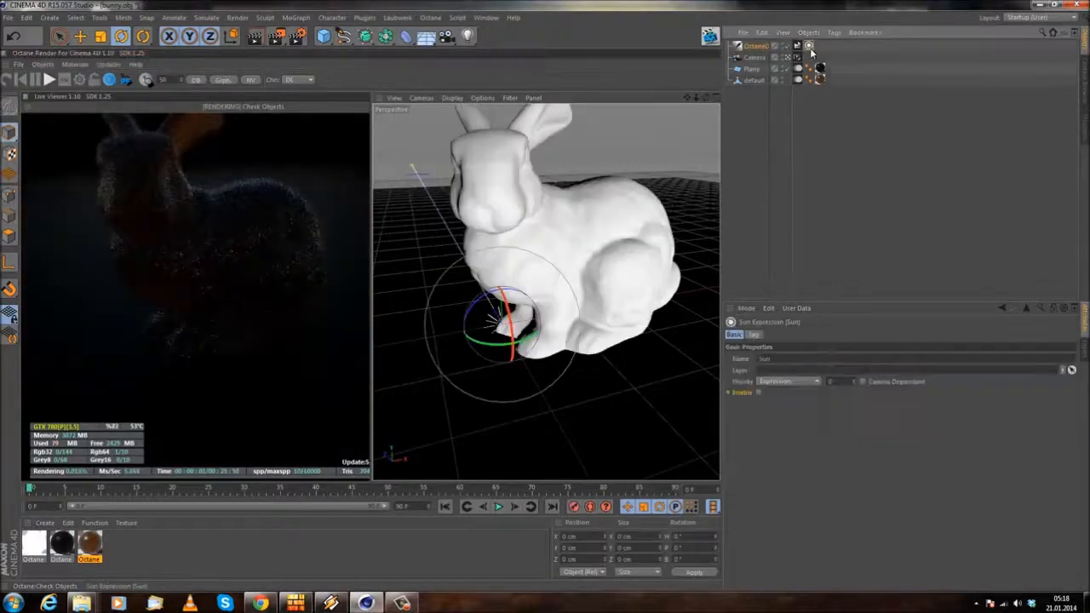
pyautogui.click(753, 335)
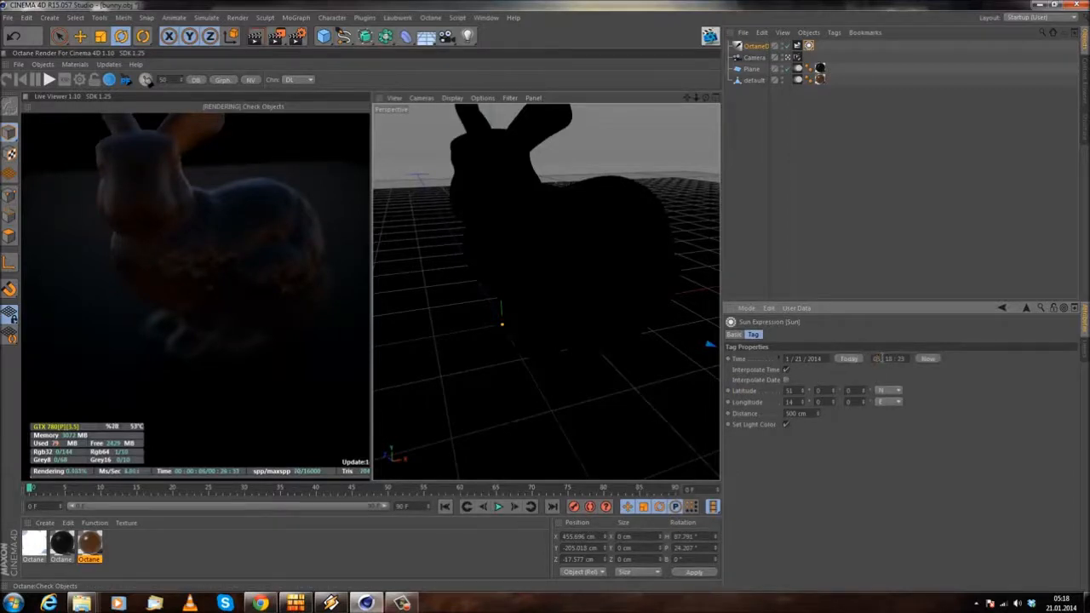
pyautogui.press('BackSpace')
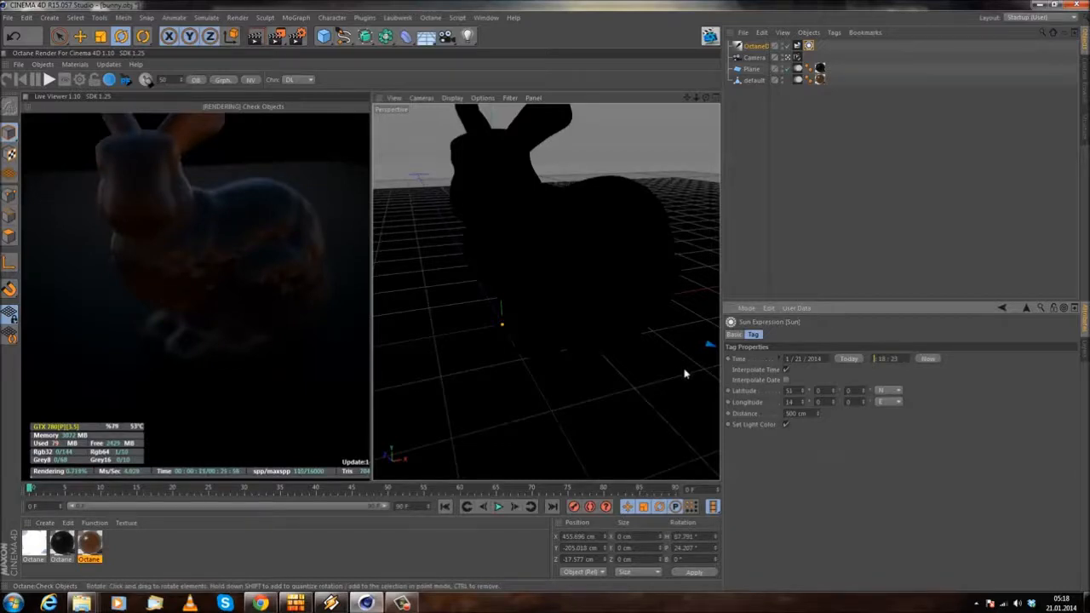
pyautogui.write('10 :')
pyautogui.press('Return')
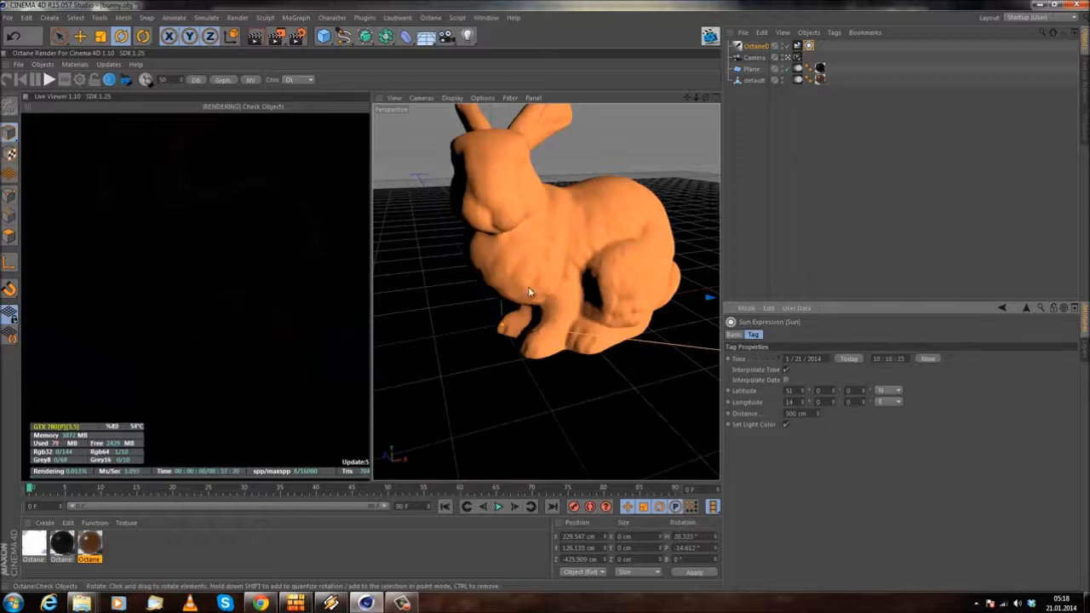
pyautogui.keyDown('alt'); pyautogui.moveTo(599, 284); pyautogui.dragTo(596, 379); pyautogui.keyUp('alt')
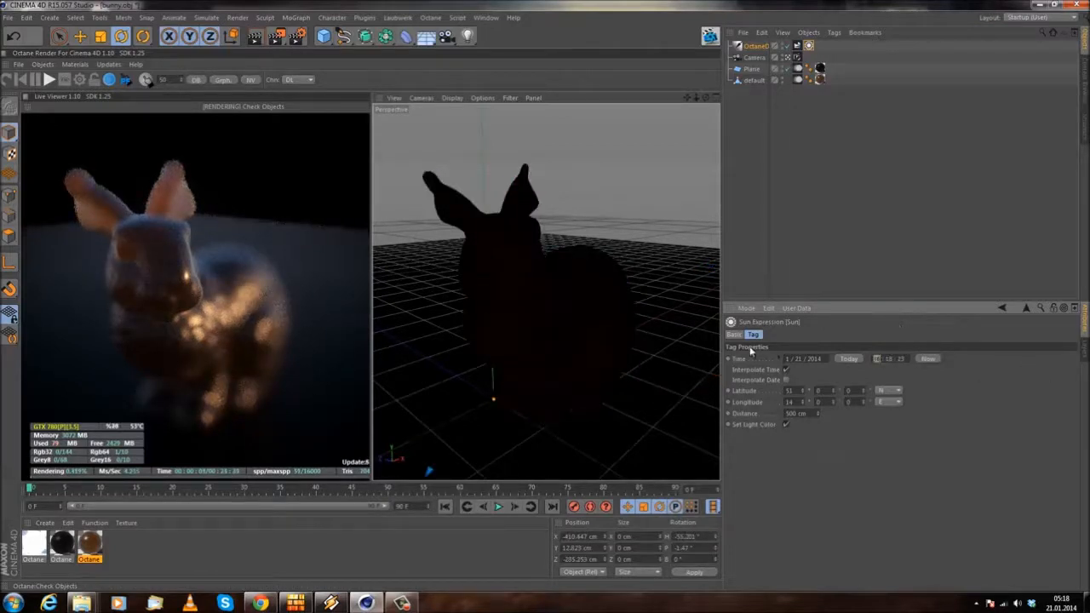
# Step: Set the Sun expression's hour to 14 and its month to 7
pyautogui.write('14 :')
pyautogui.press('Return')
pyautogui.keyDown('alt'); pyautogui.moveTo(504, 337); pyautogui.dragTo(501, 349); pyautogui.keyUp('alt')
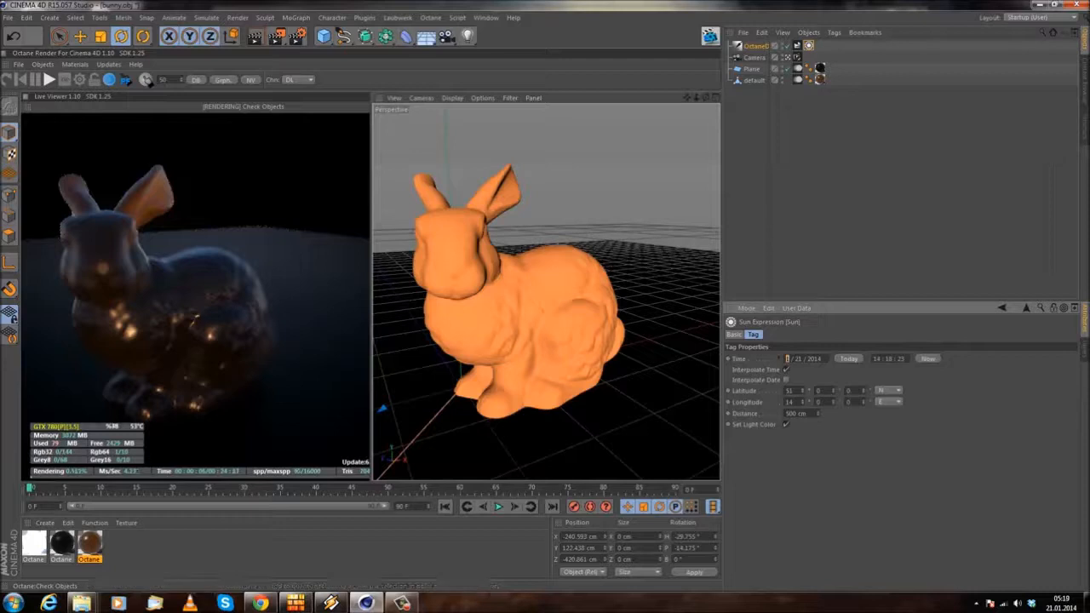
pyautogui.press('Return')
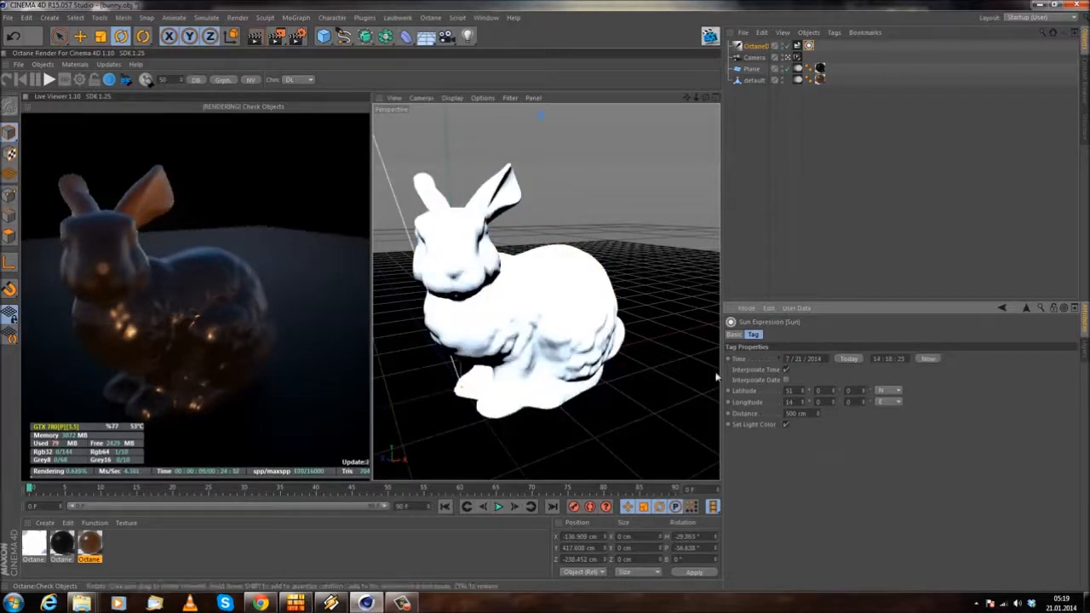
# Step: Toggle the Sun expression's Enable option, then raise its latitude and longitude minutes and seconds and its distance to about 740 cm
pyautogui.click(734, 335)
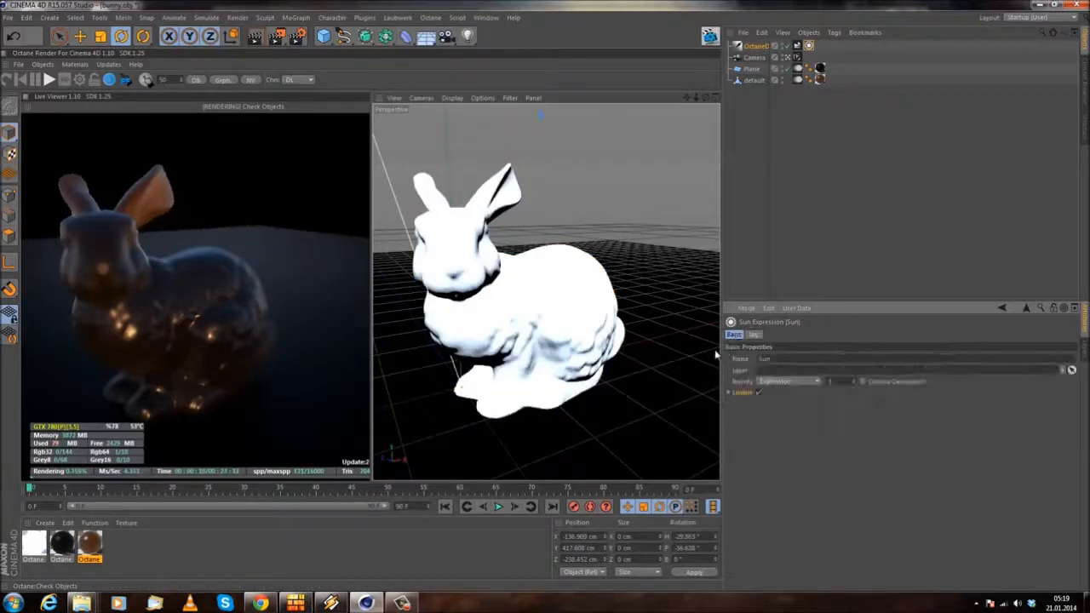
pyautogui.click(759, 393)
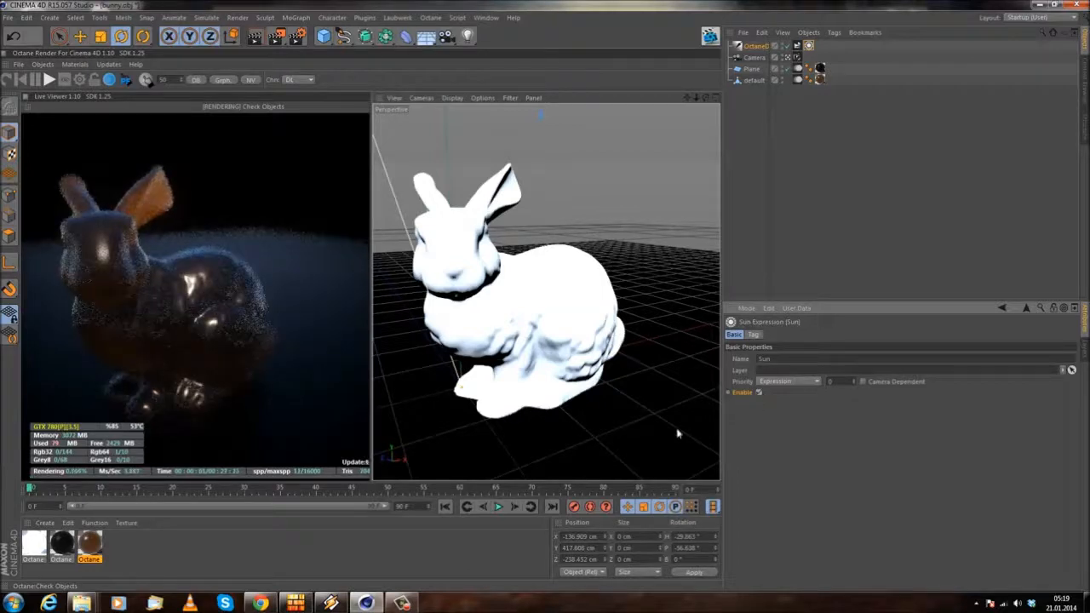
pyautogui.click(753, 336)
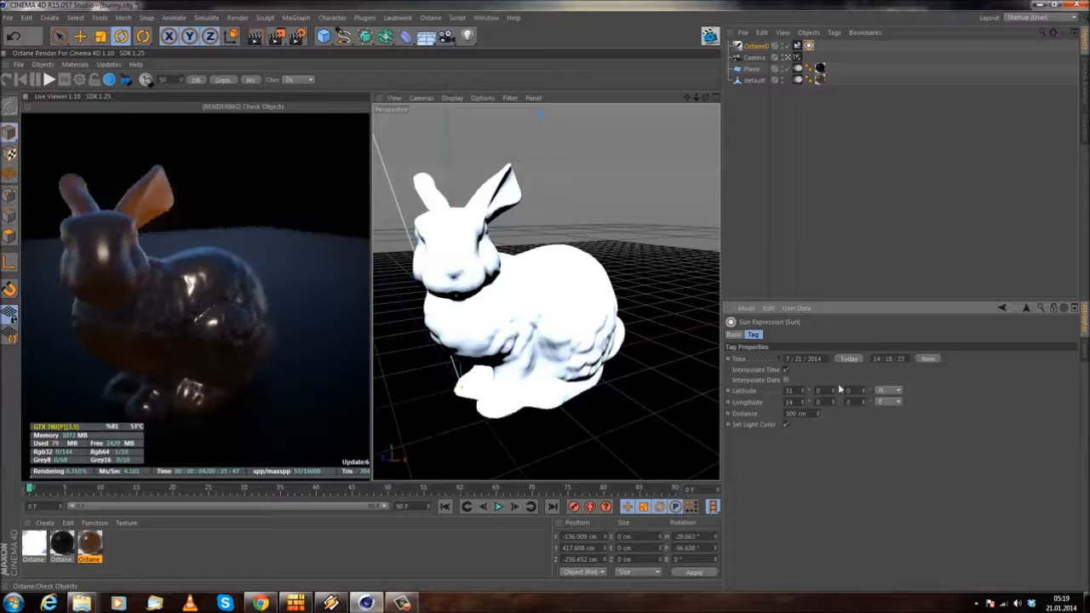
pyautogui.moveTo(832, 390); pyautogui.dragTo(847, 307)
pyautogui.moveTo(815, 379); pyautogui.dragTo(811, 366)
pyautogui.moveTo(798, 262); pyautogui.dragTo(798, 258)
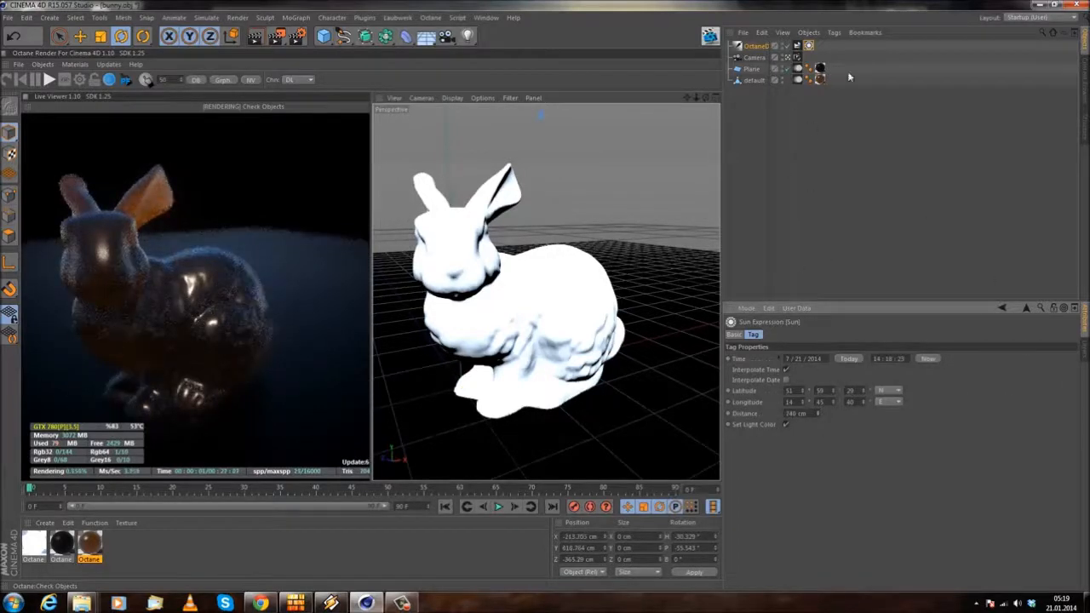
# Step: Toggle the Sun expression's Enable option again, then delete the Octane daylight from the scene
pyautogui.click(807, 47)
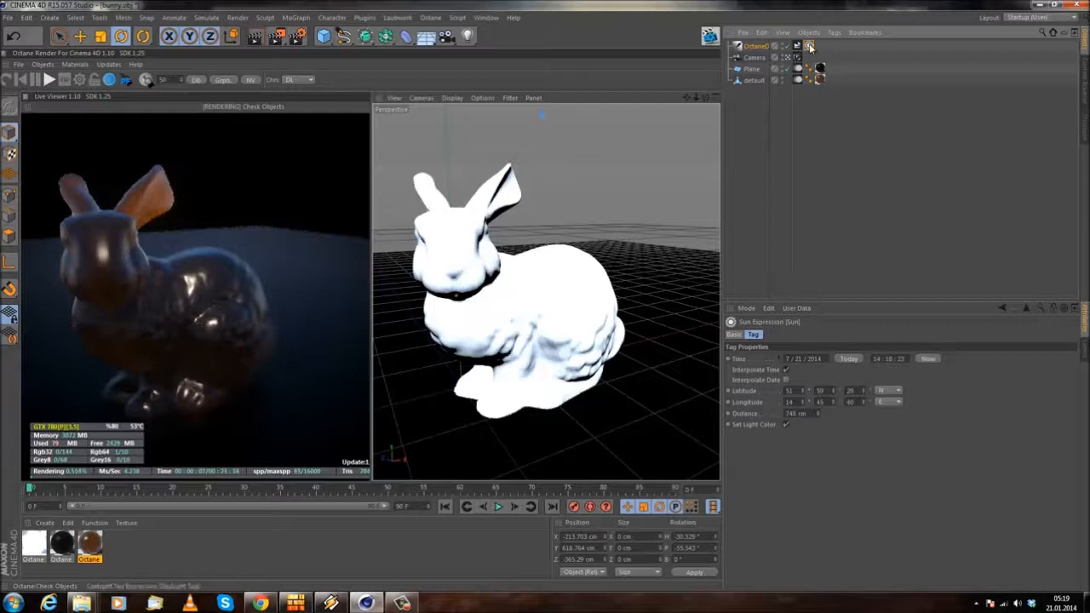
pyautogui.click(733, 334)
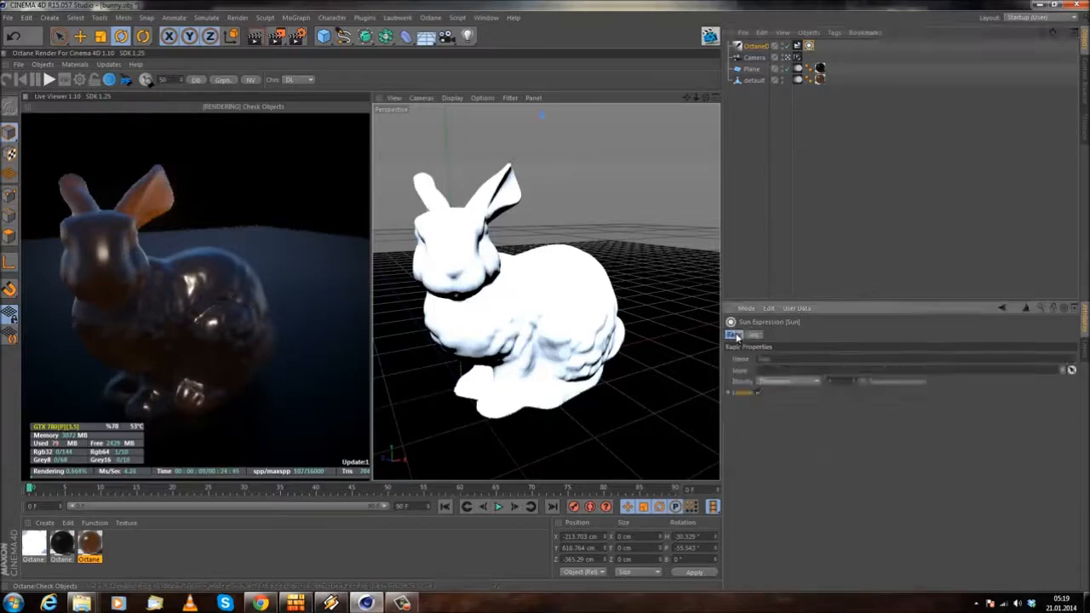
pyautogui.click(759, 394)
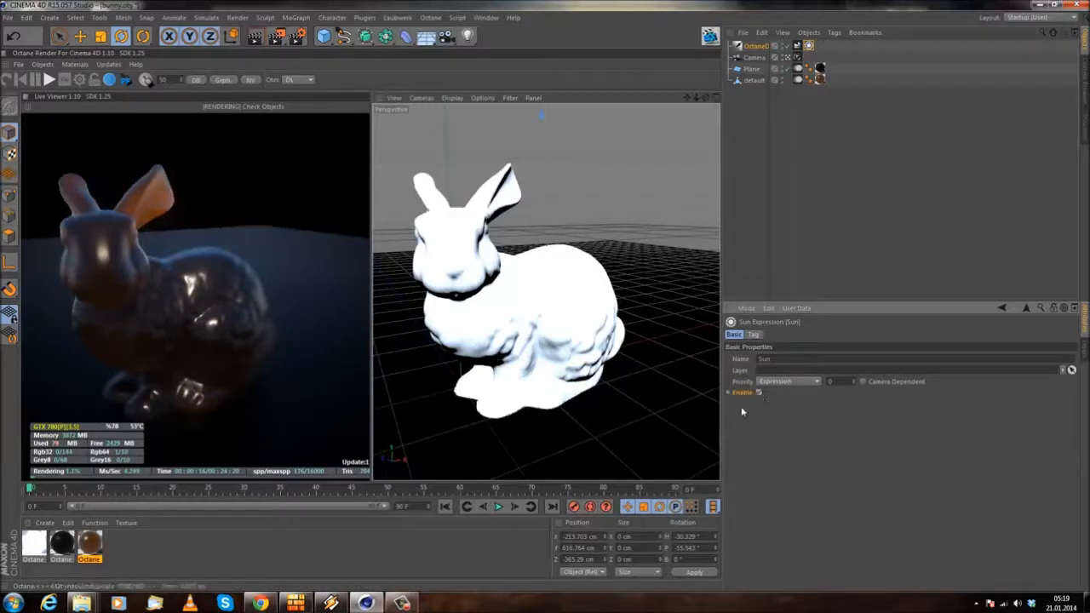
pyautogui.click(755, 336)
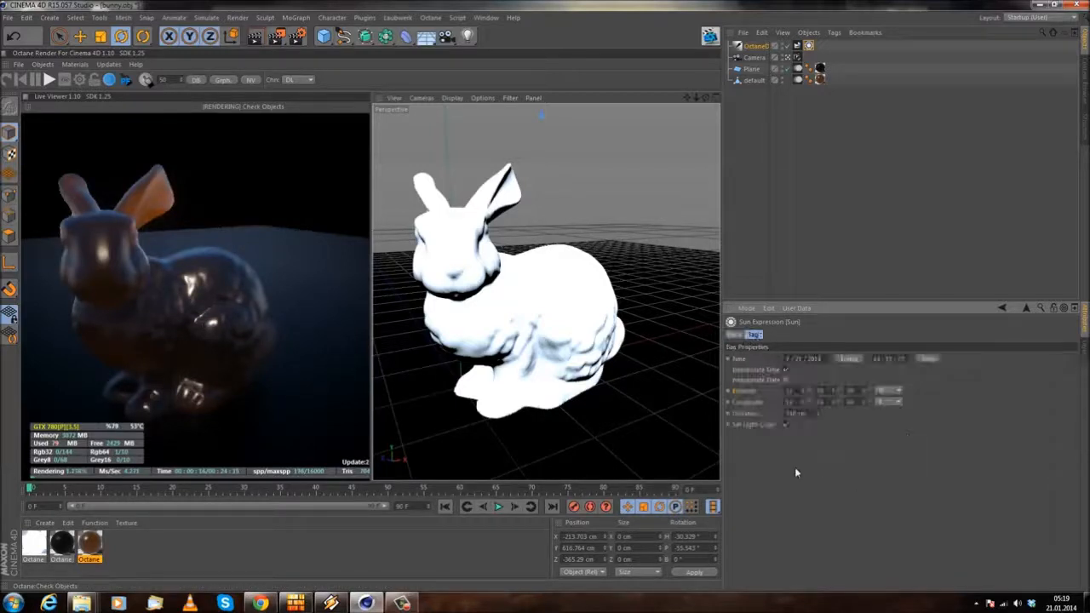
pyautogui.click(764, 46)
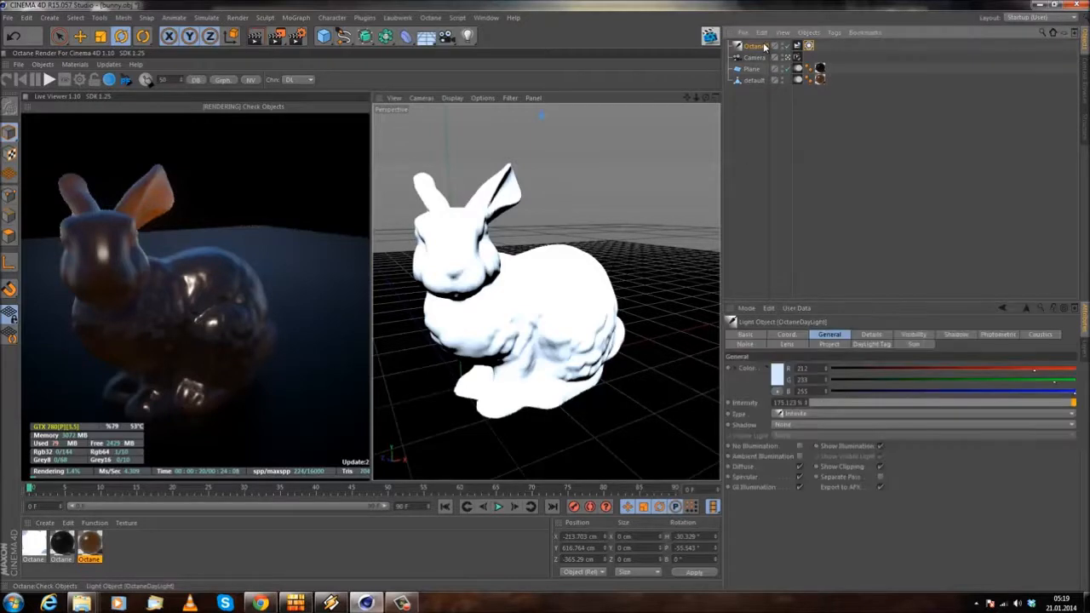
pyautogui.press('Delete')
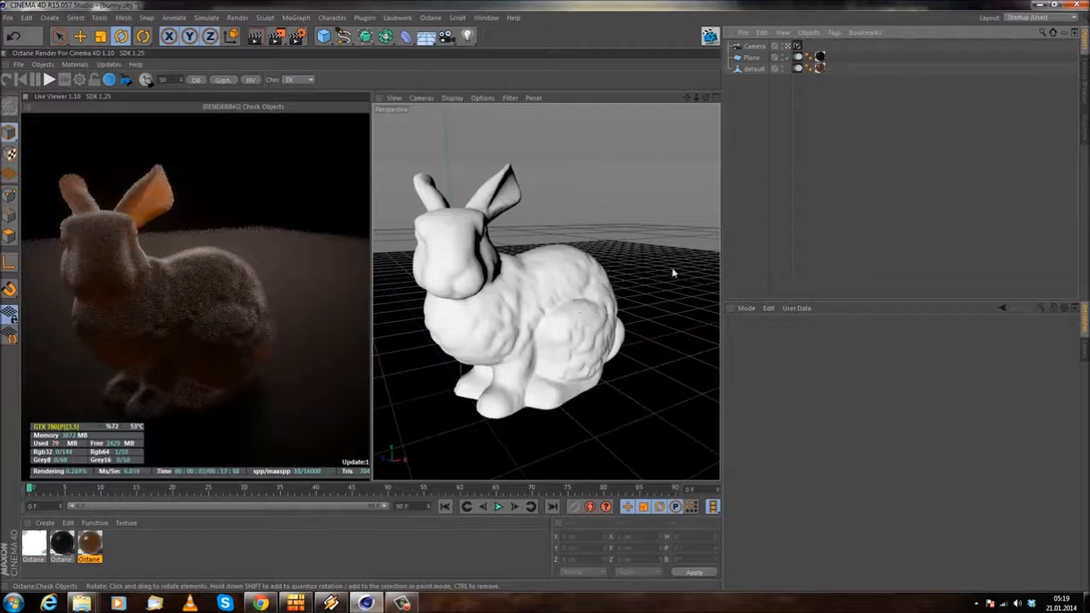
# Step: Open Octane's LiveDB material library and enlarge and reposition its window beside the live render
pyautogui.click(74, 65)
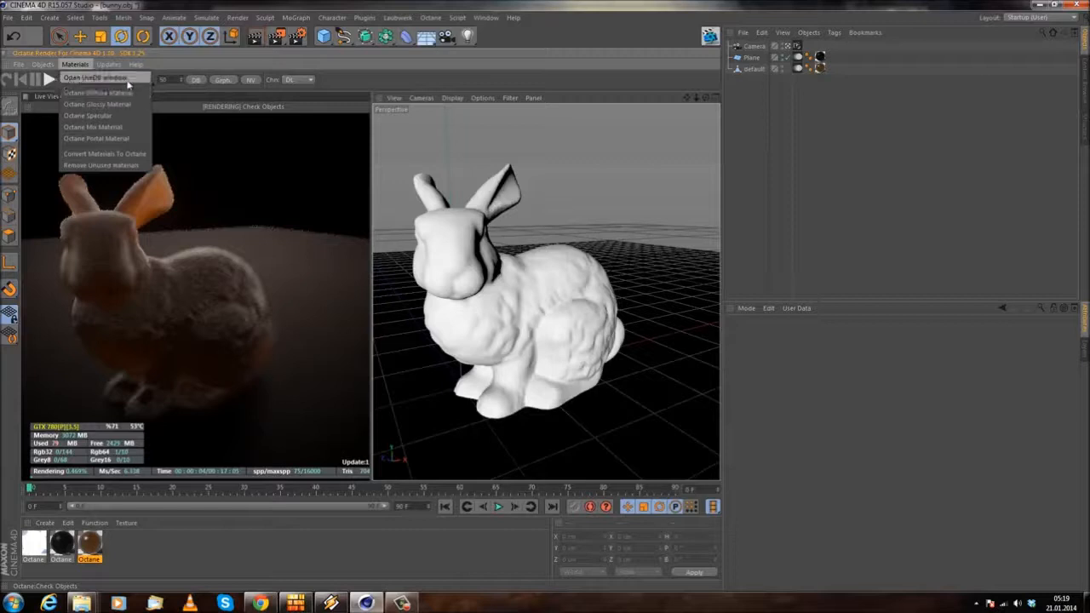
pyautogui.click(125, 79)
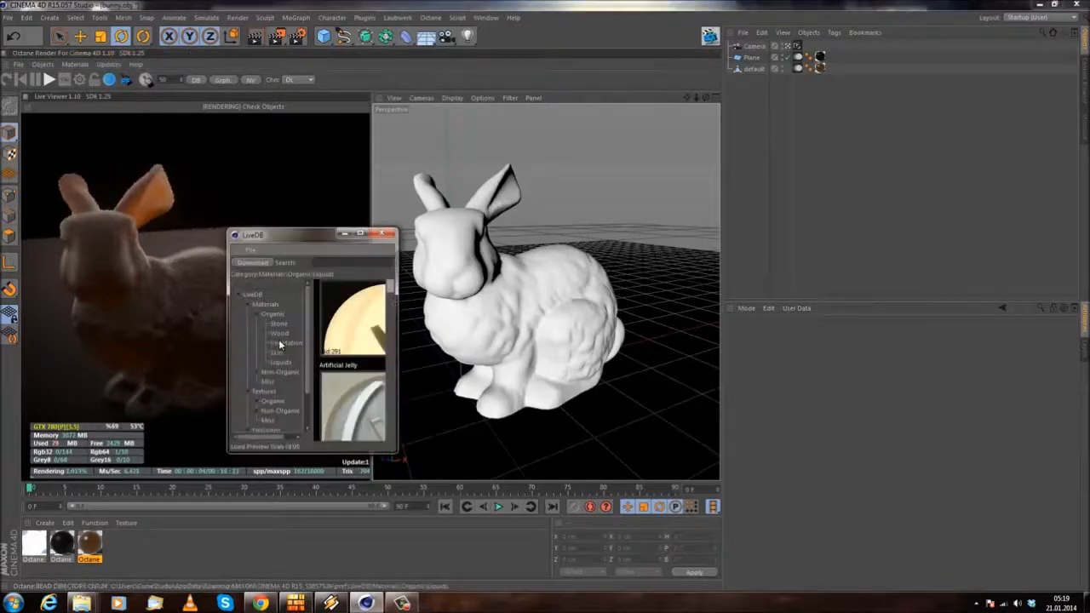
pyautogui.moveTo(397, 453); pyautogui.dragTo(620, 571)
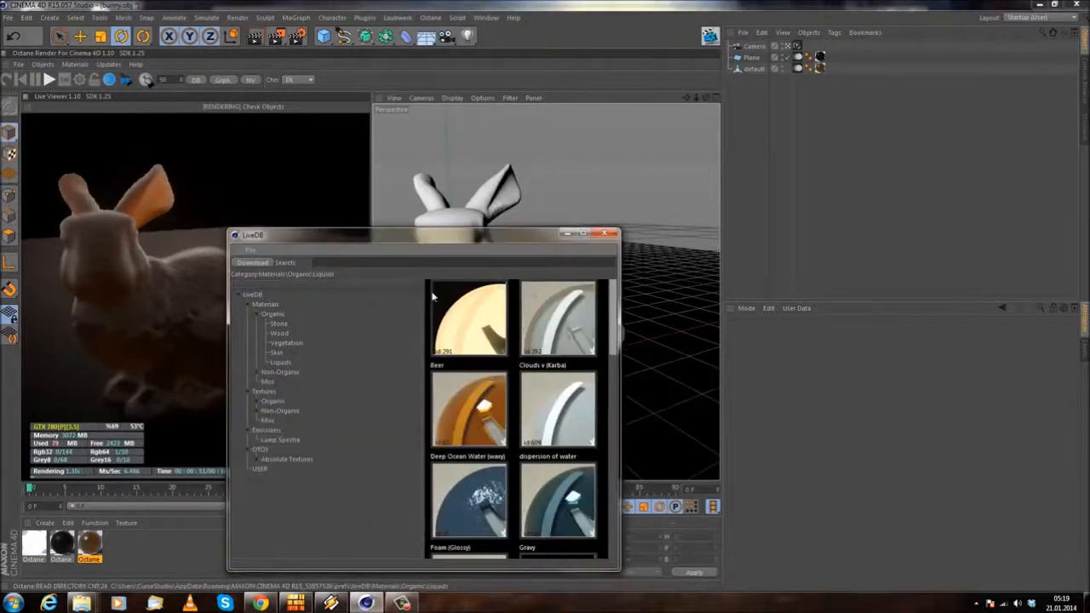
pyautogui.moveTo(409, 245); pyautogui.dragTo(404, 63)
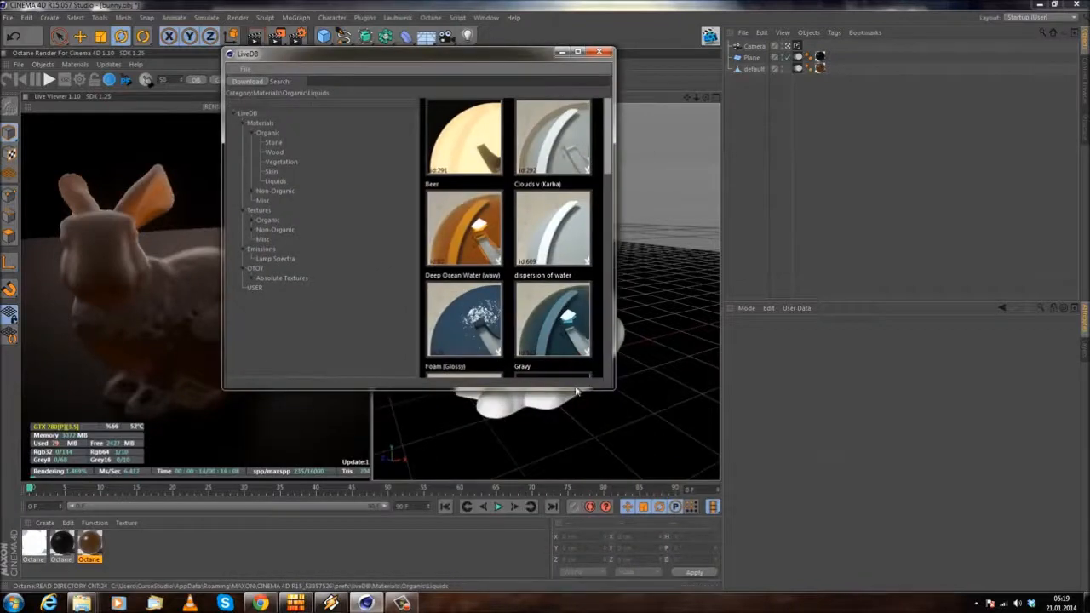
pyautogui.moveTo(575, 388); pyautogui.dragTo(576, 548)
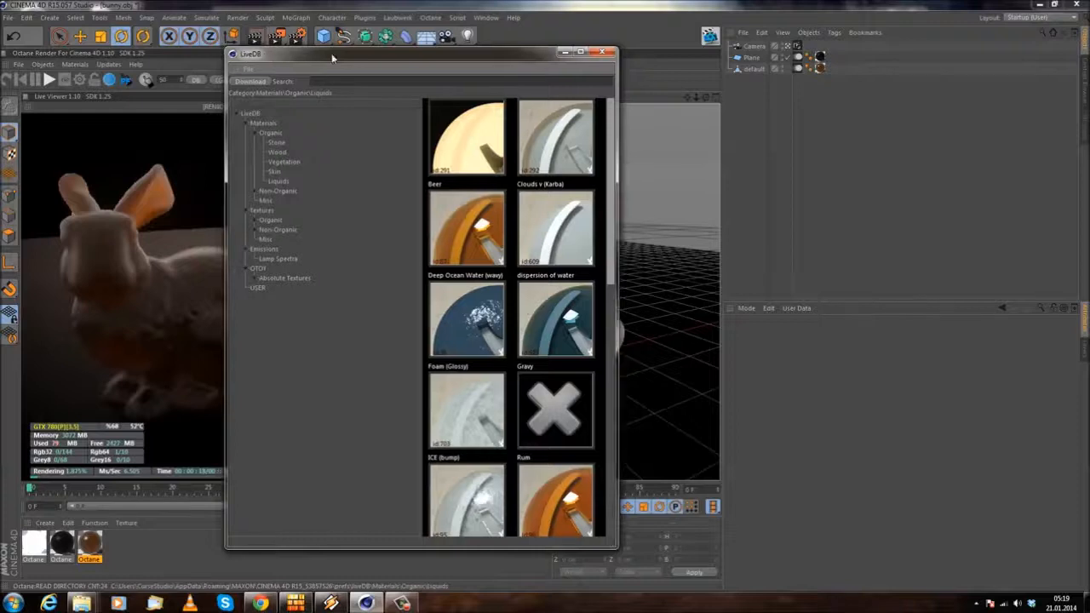
pyautogui.moveTo(265, 58); pyautogui.dragTo(478, 61)
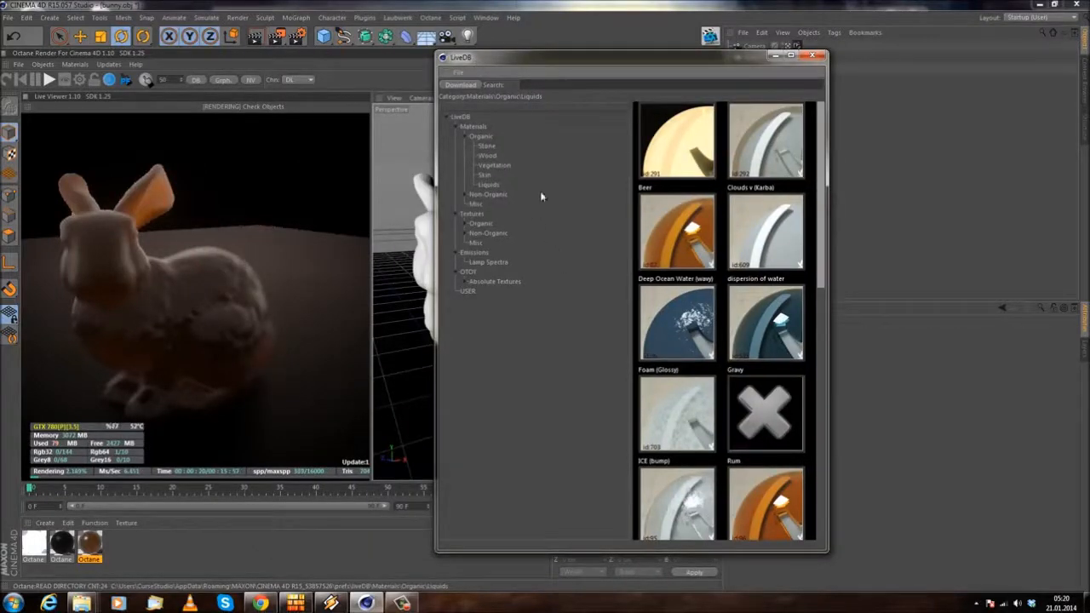
# Step: Browse the organic Skin and Vegetation material previews in the LiveDB library, then close it
pyautogui.click(485, 174)
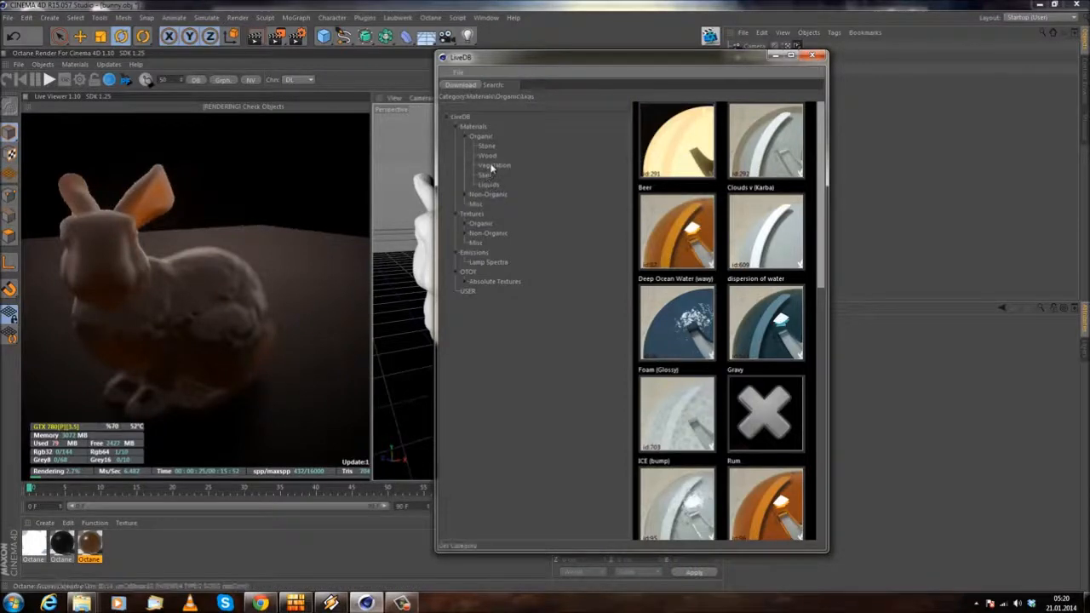
pyautogui.click(494, 164)
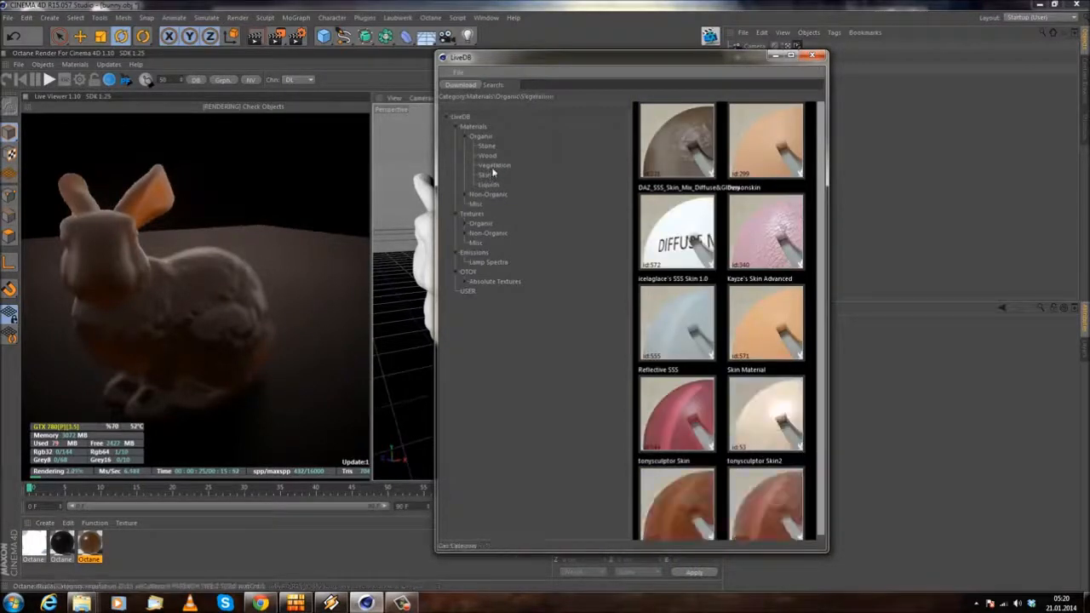
pyautogui.scroll(-3, 746, 287)
pyautogui.scroll(-4, 746, 288)
pyautogui.scroll(-1, 724, 357)
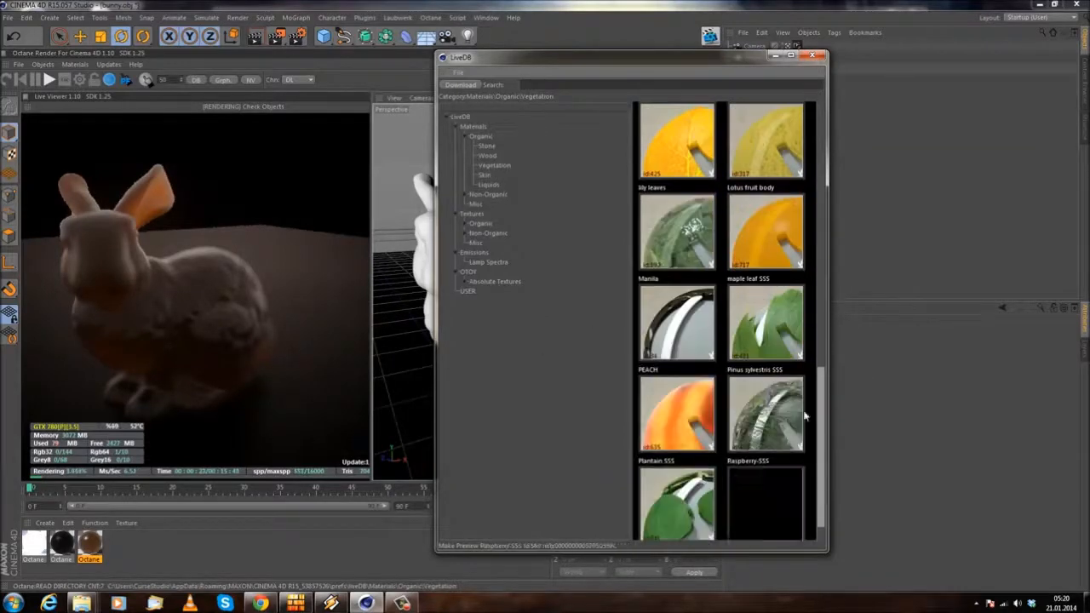
pyautogui.scroll(-3, 771, 341)
pyautogui.scroll(6, 771, 336)
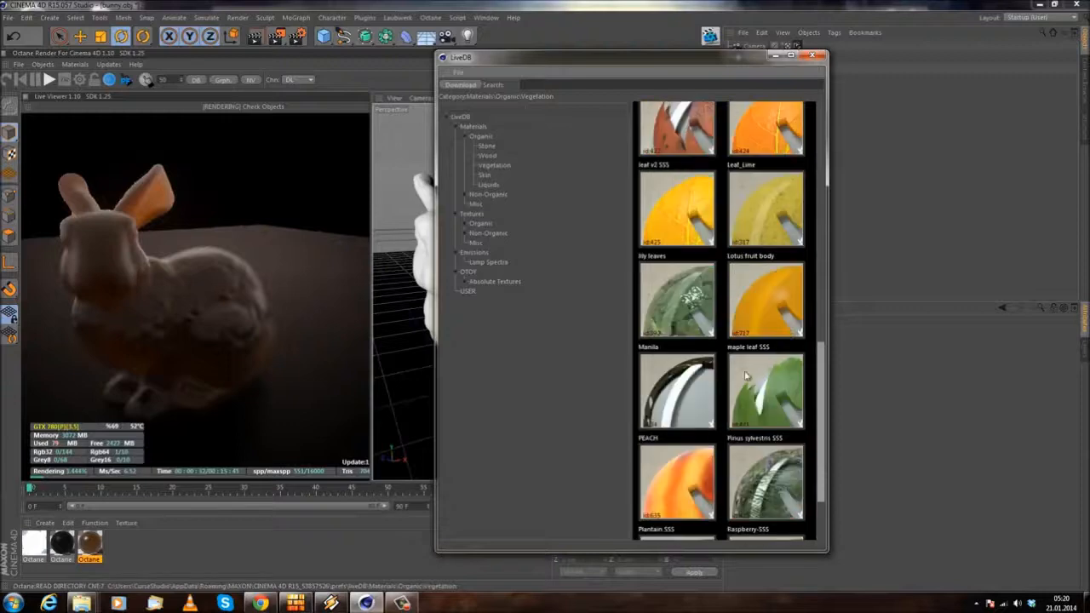
pyautogui.scroll(5, 667, 423)
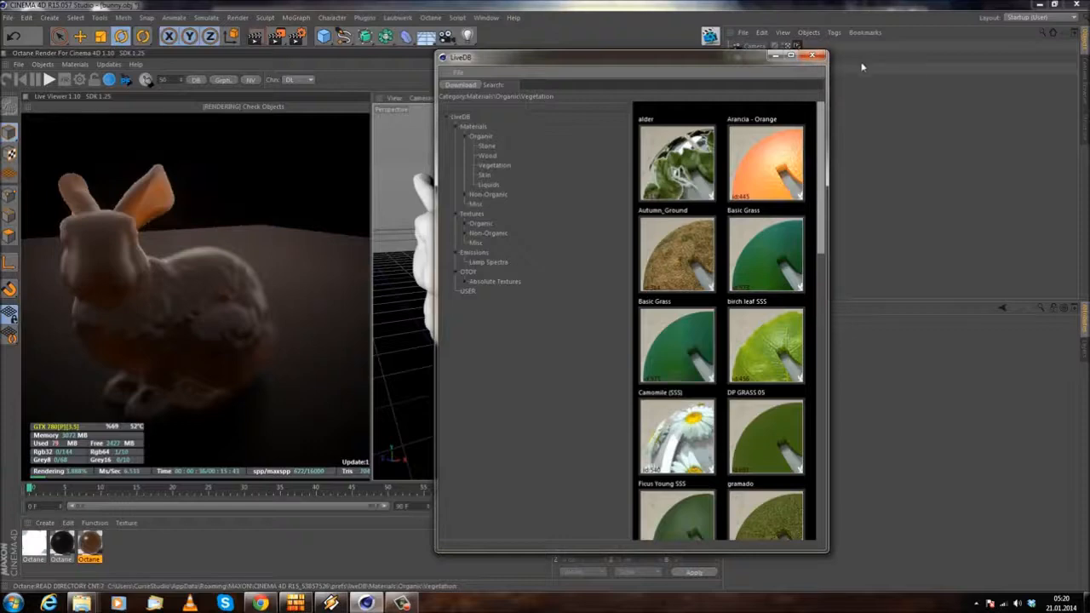
pyautogui.click(812, 55)
# Step: Try creating a new Octane Material through the C4doctane shaders, then delete it
pyautogui.click(75, 65)
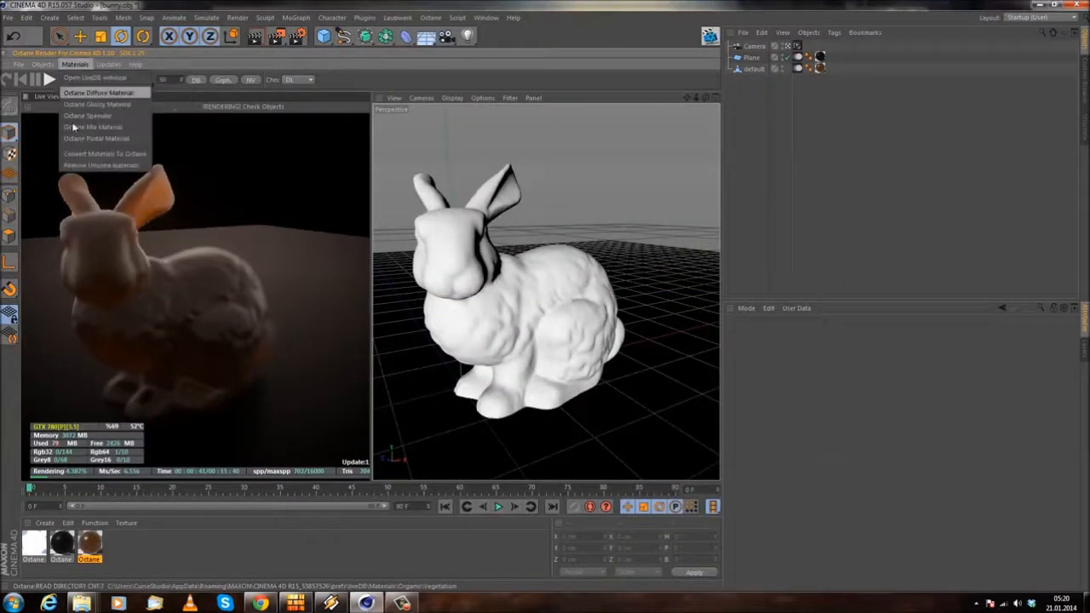
pyautogui.click(146, 563)
pyautogui.click(44, 525)
pyautogui.moveTo(73, 438)
pyautogui.moveTo(170, 401)
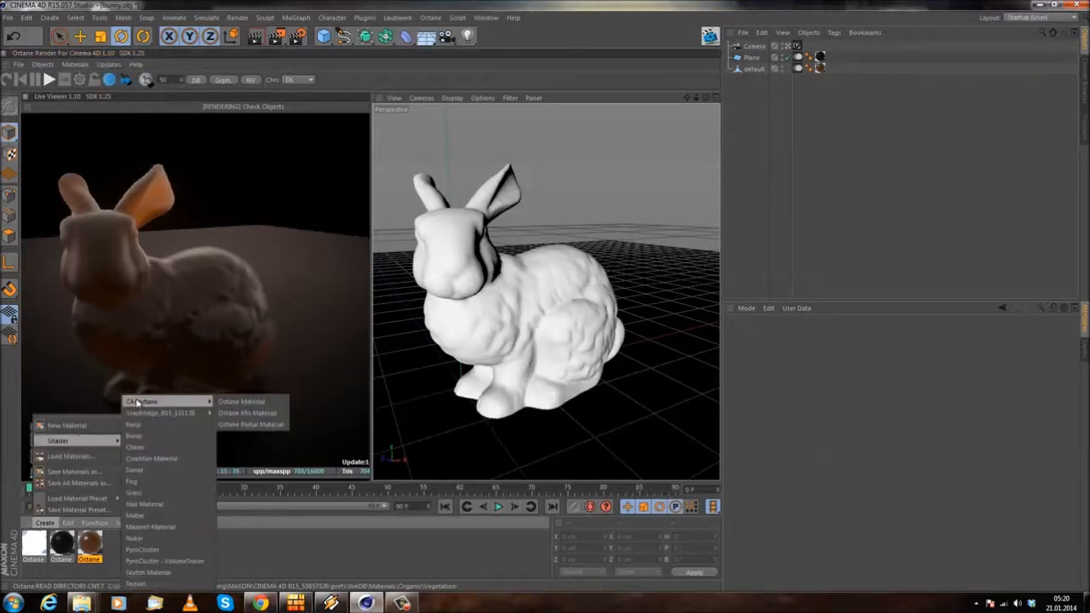
pyautogui.click(274, 408)
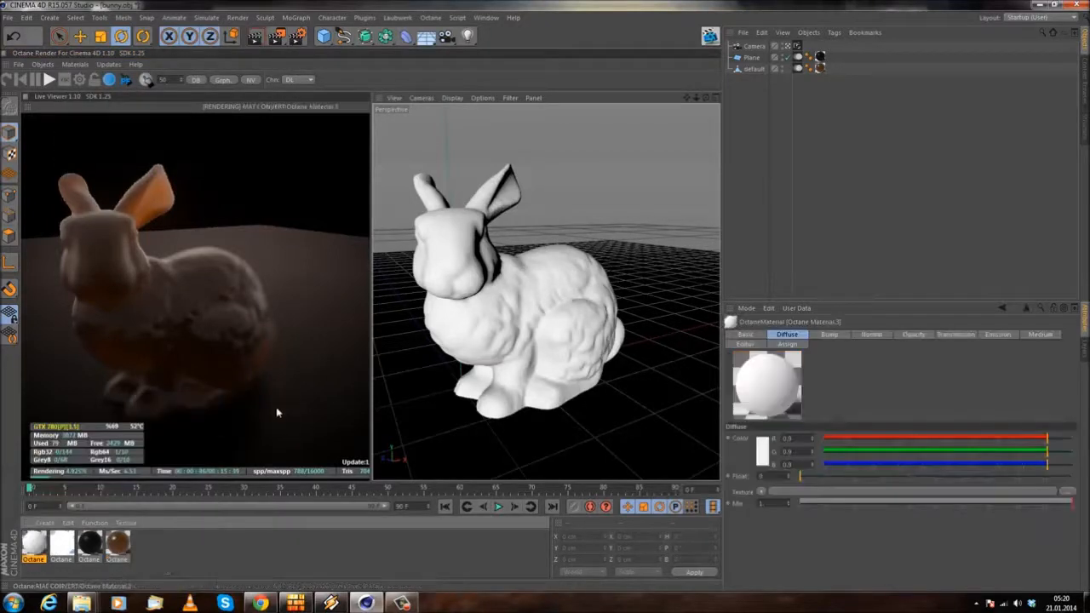
pyautogui.press('Delete')
# Step: Create an Octane Mix Material and open it in an enlarged Material Editor to show its assignment settings
pyautogui.click(45, 522)
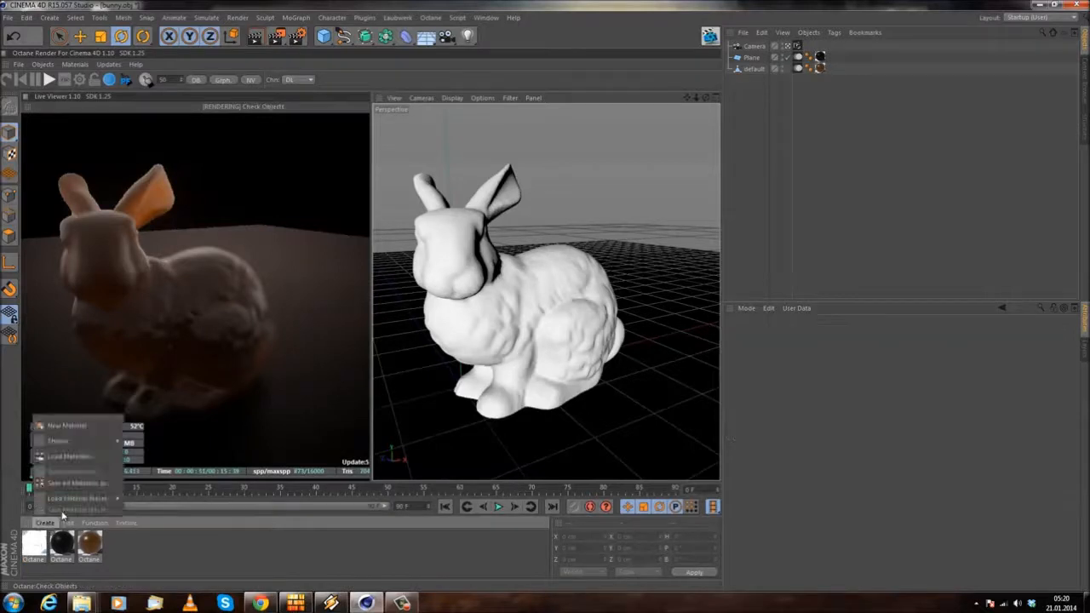
pyautogui.moveTo(73, 441)
pyautogui.moveTo(162, 401)
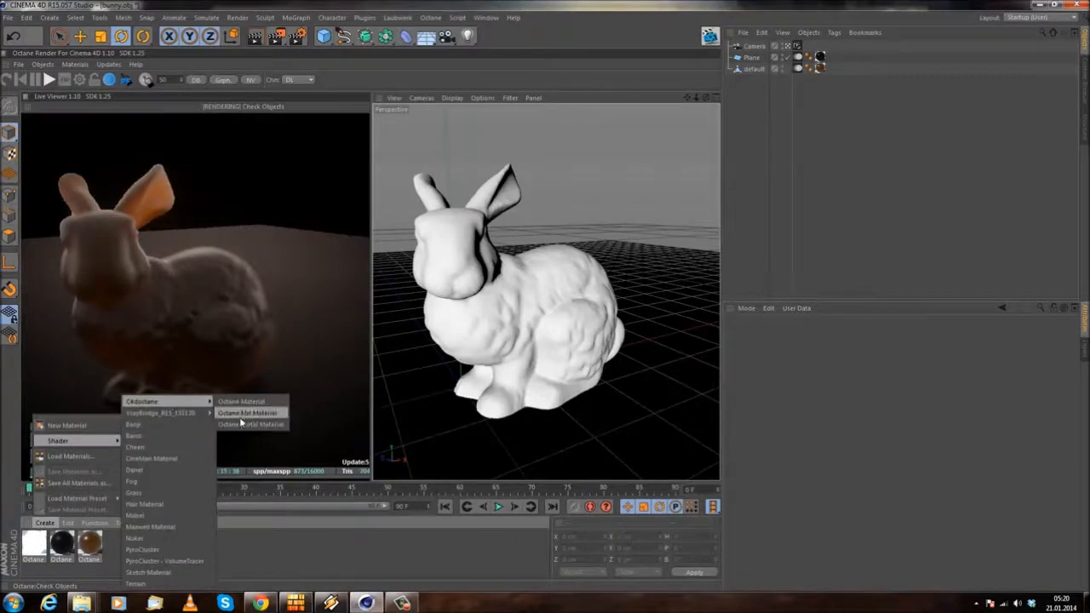
pyautogui.click(241, 416)
pyautogui.doubleClick(29, 548)
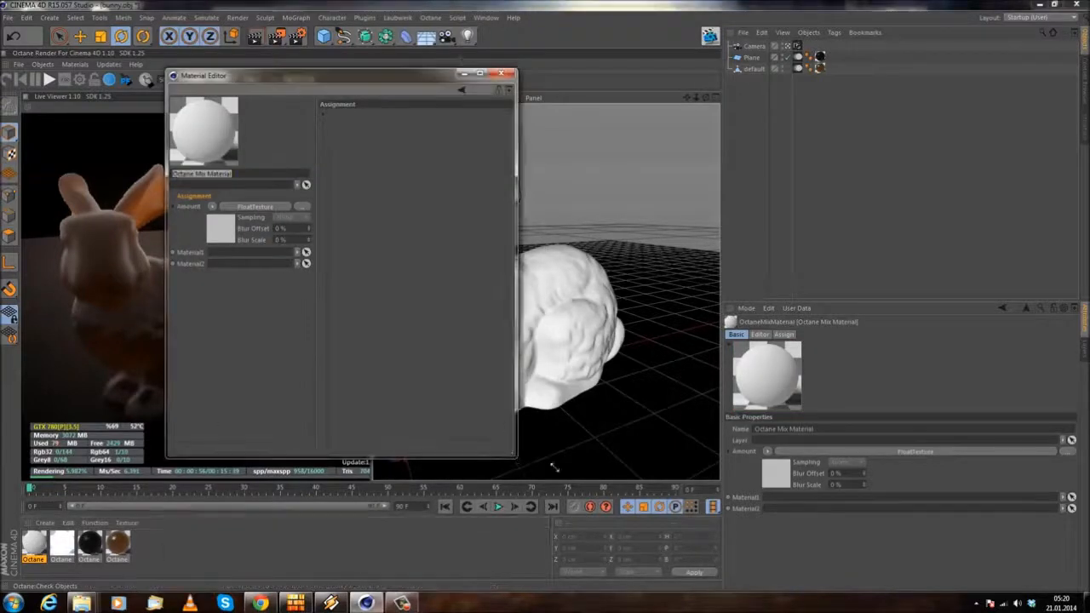
pyautogui.moveTo(515, 460); pyautogui.dragTo(779, 556)
pyautogui.click(196, 137)
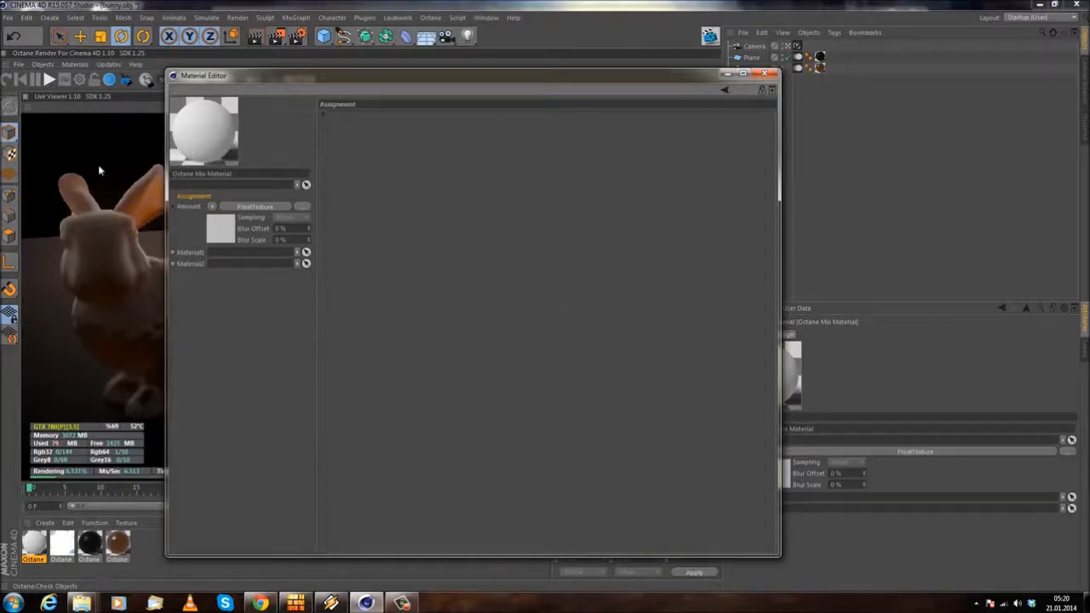
# Step: Close the Material Editor, try adding an Octane Camera and viewing its camera tag settings, then delete the camera
pyautogui.click(769, 75)
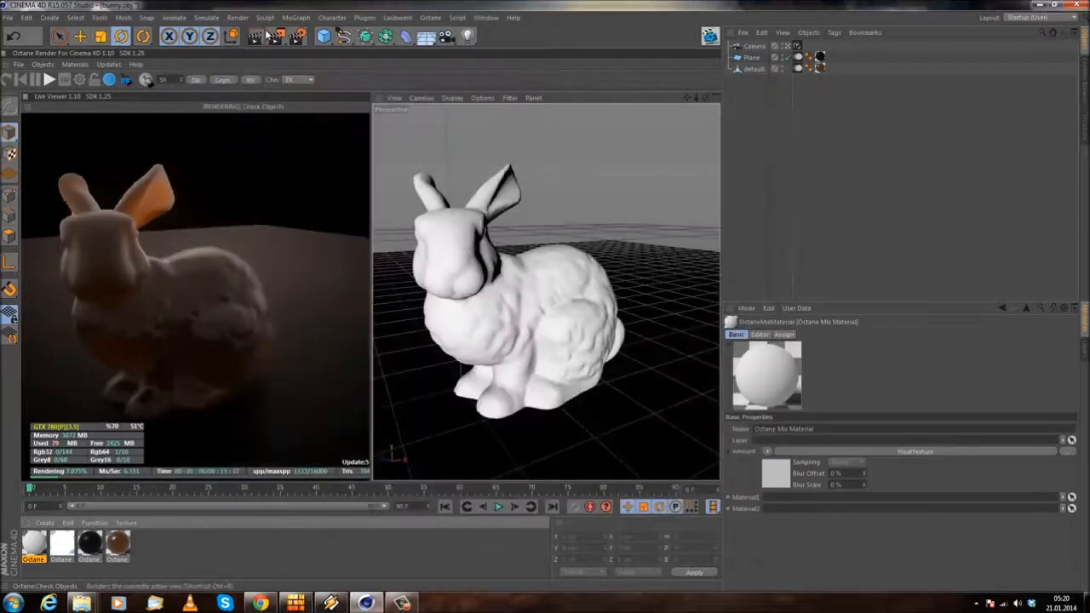
pyautogui.click(75, 64)
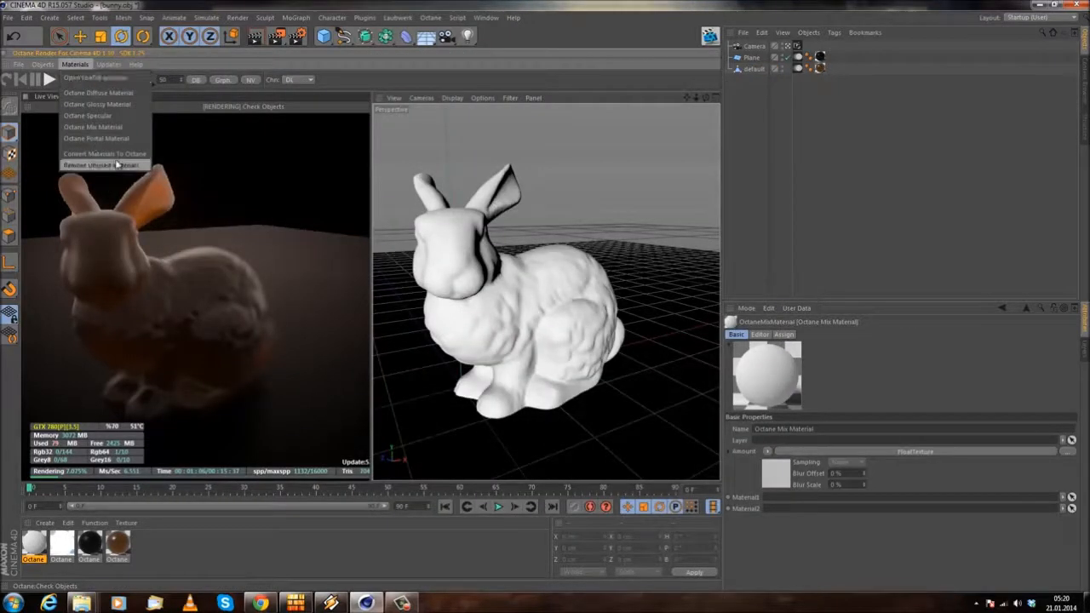
pyautogui.click(43, 64)
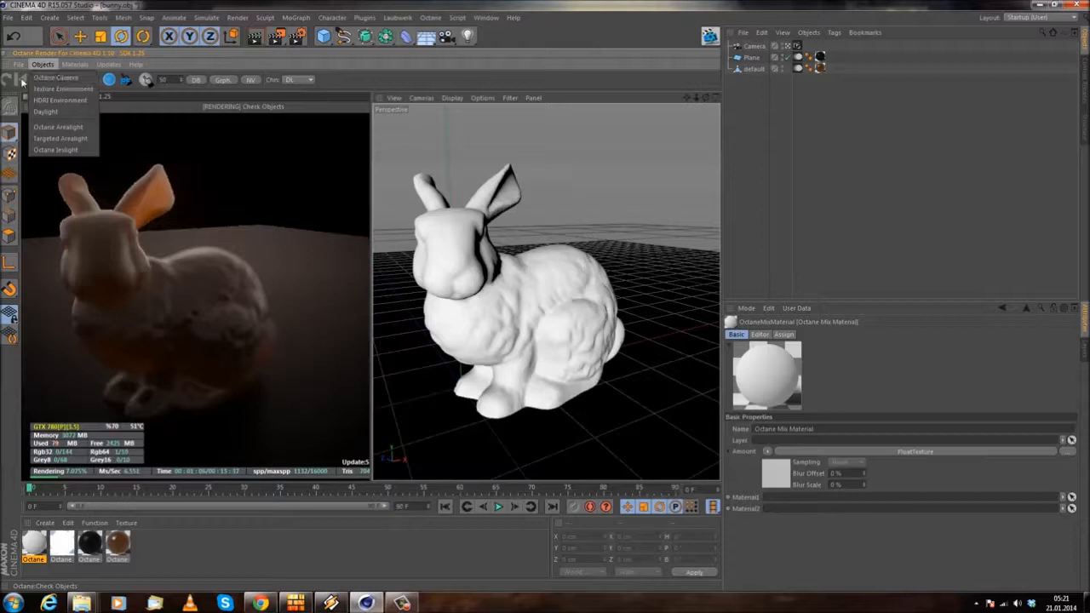
pyautogui.click(53, 78)
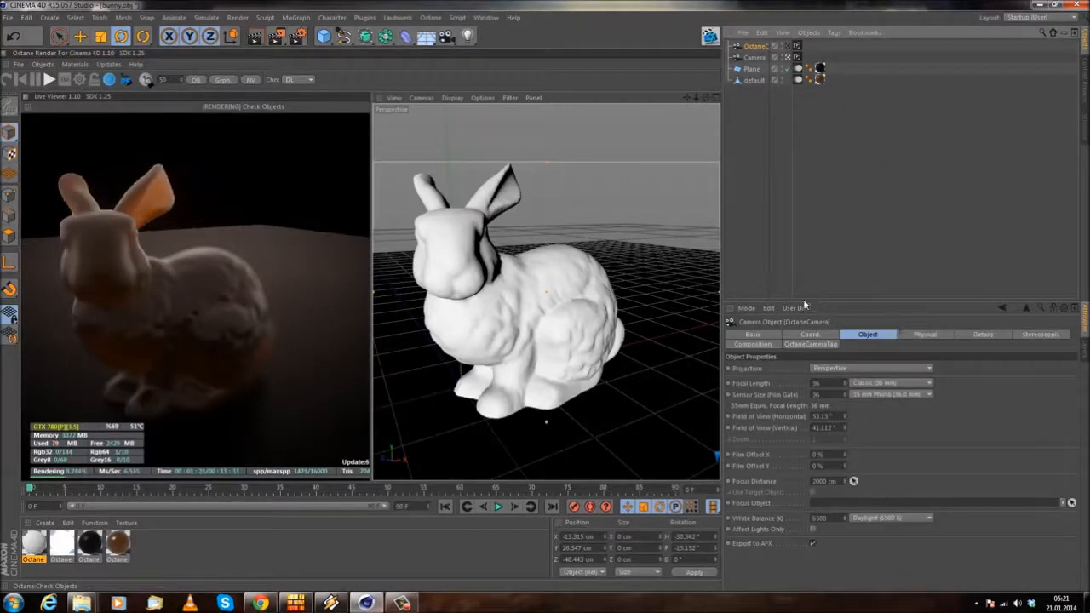
pyautogui.click(798, 46)
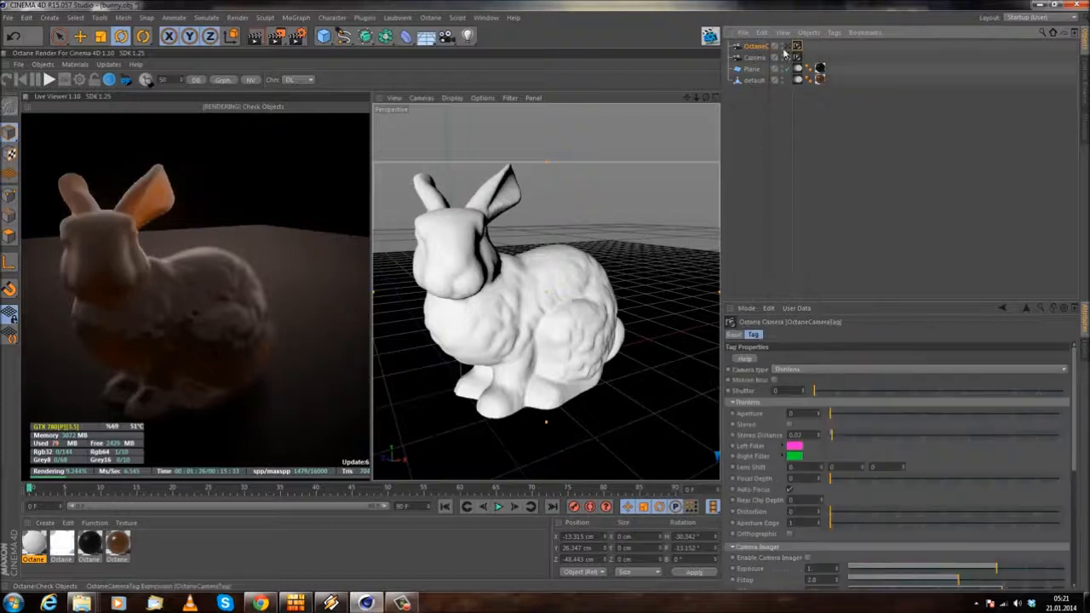
pyautogui.click(749, 48)
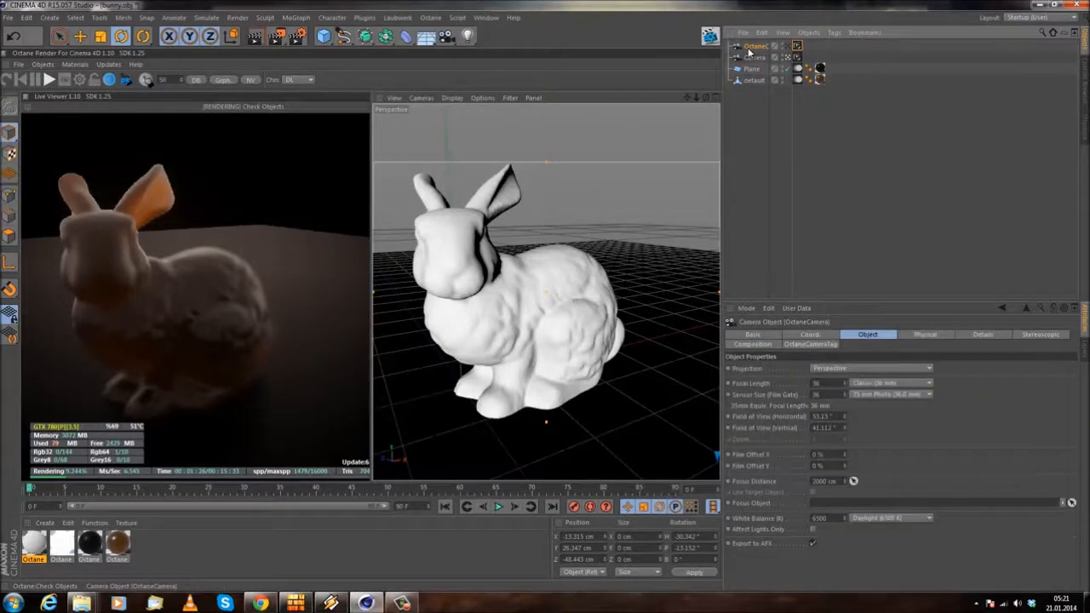
pyautogui.press('Delete')
pyautogui.click(41, 64)
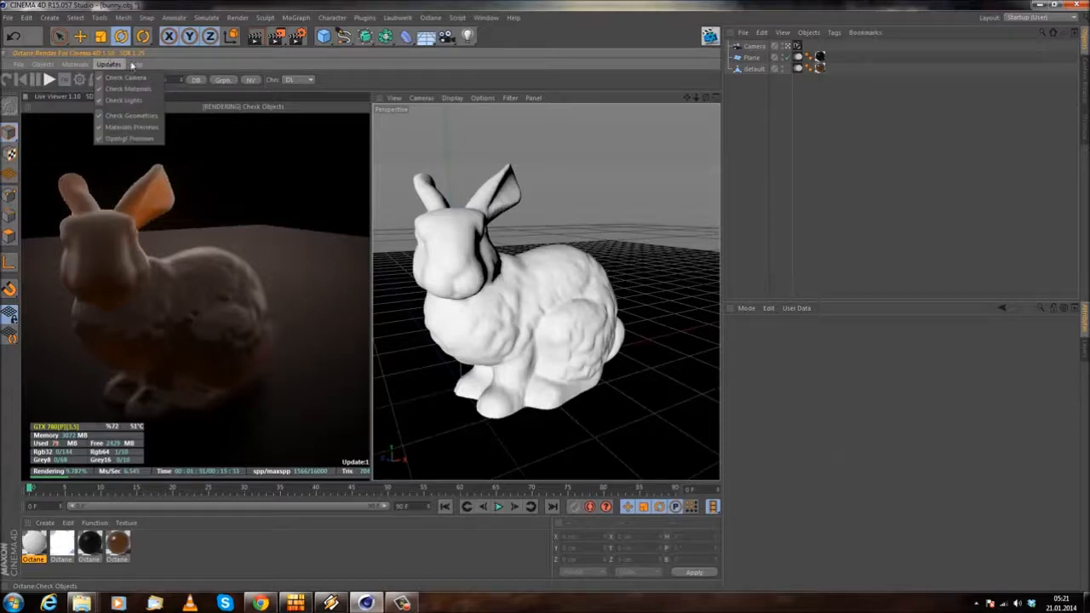
pyautogui.click(116, 542)
pyautogui.click(44, 523)
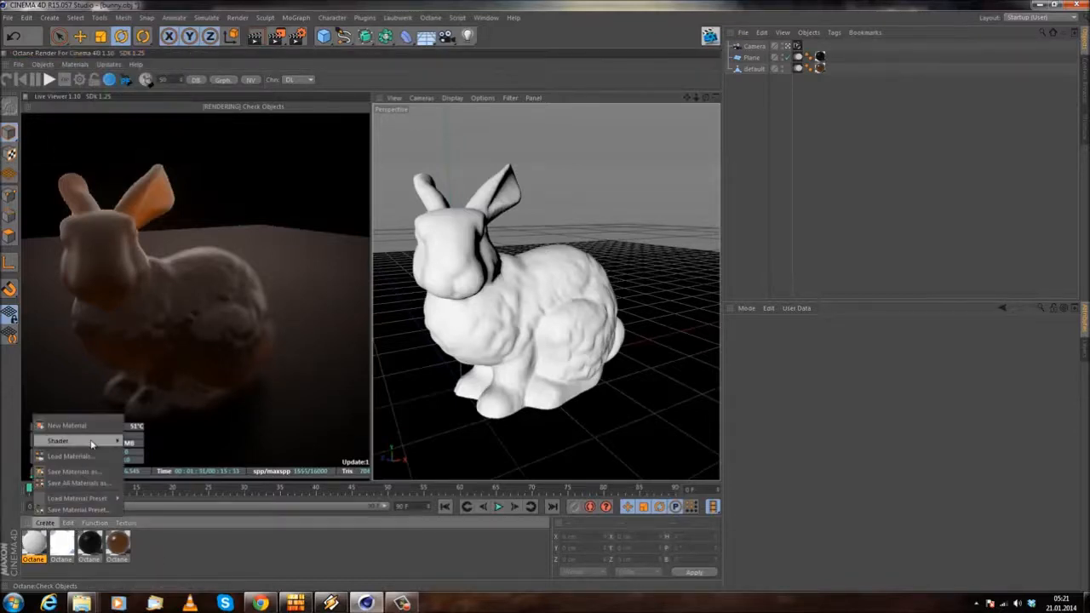
pyautogui.moveTo(58, 441)
pyautogui.click(264, 555)
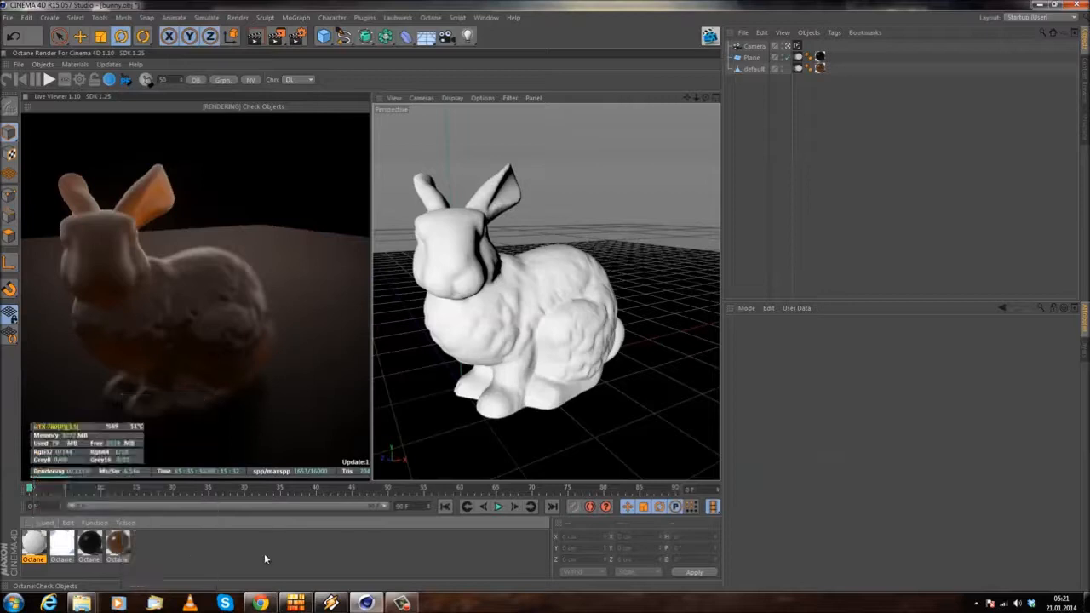
pyautogui.click(146, 543)
# Step: Create a new Octane Material from the C4doctane shaders and open its Diffuse channel in the Material Editor
pyautogui.click(44, 523)
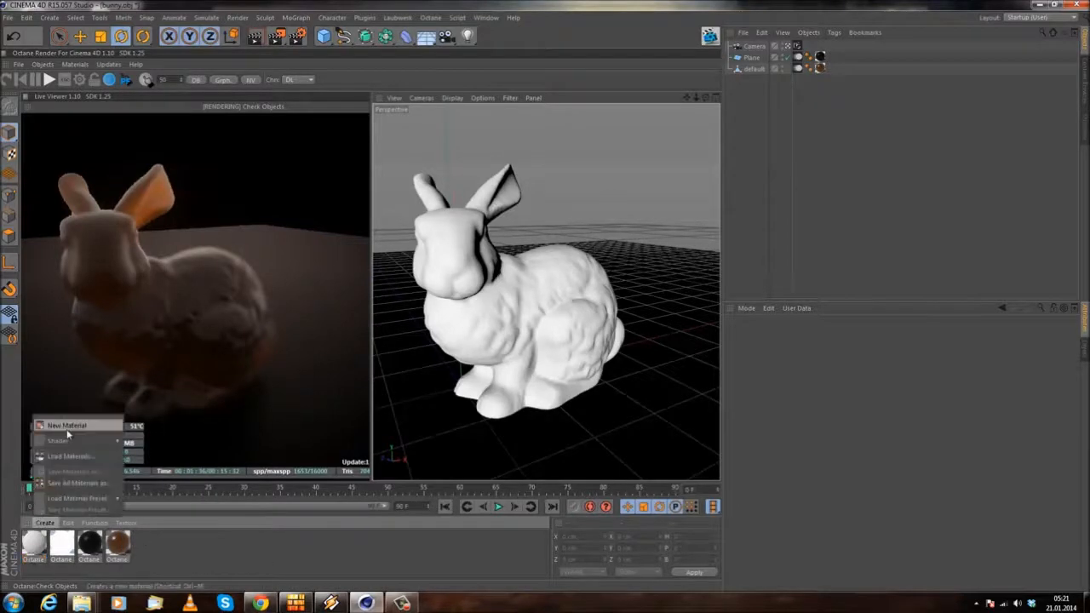
pyautogui.moveTo(58, 440)
pyautogui.moveTo(170, 402)
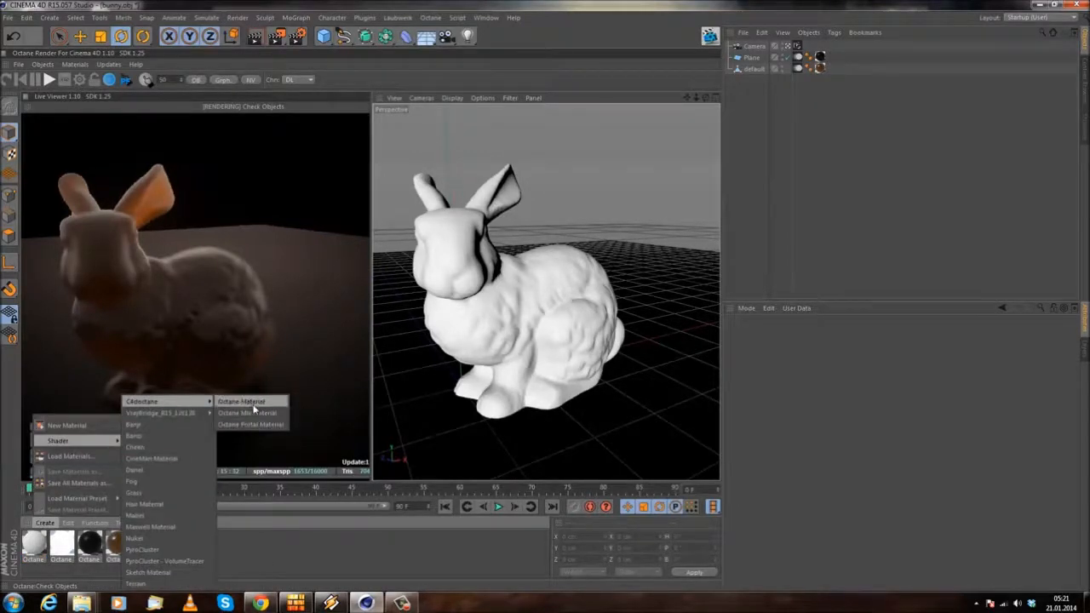
pyautogui.click(253, 404)
pyautogui.doubleClick(31, 542)
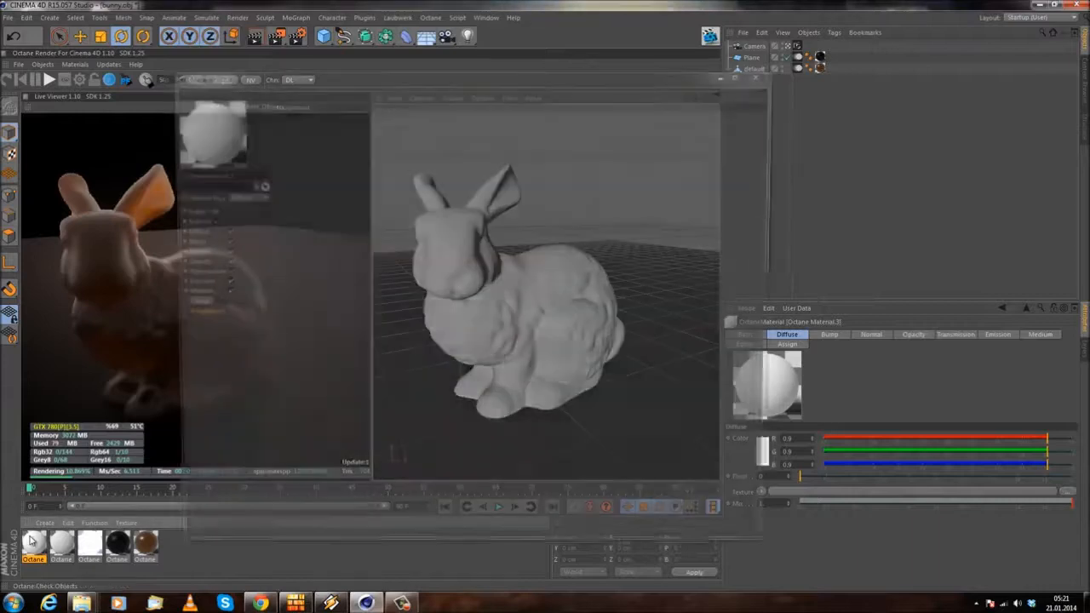
pyautogui.click(189, 232)
# Step: Load a C4doctane MixTexture into the Diffuse texture slot and open its settings
pyautogui.click(305, 169)
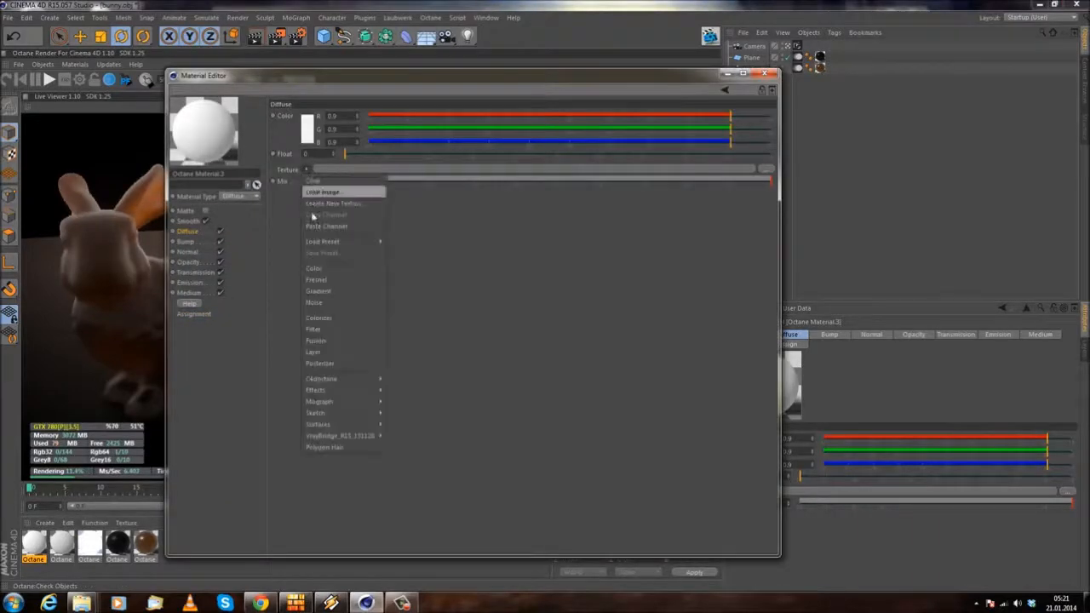
pyautogui.moveTo(341, 378)
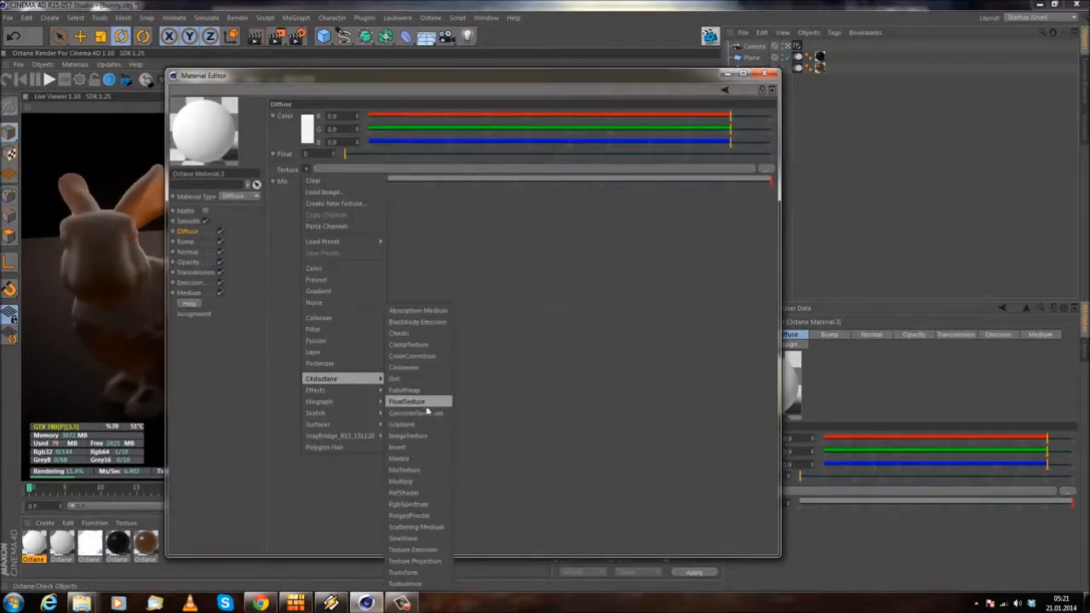
pyautogui.click(426, 471)
pyautogui.click(404, 172)
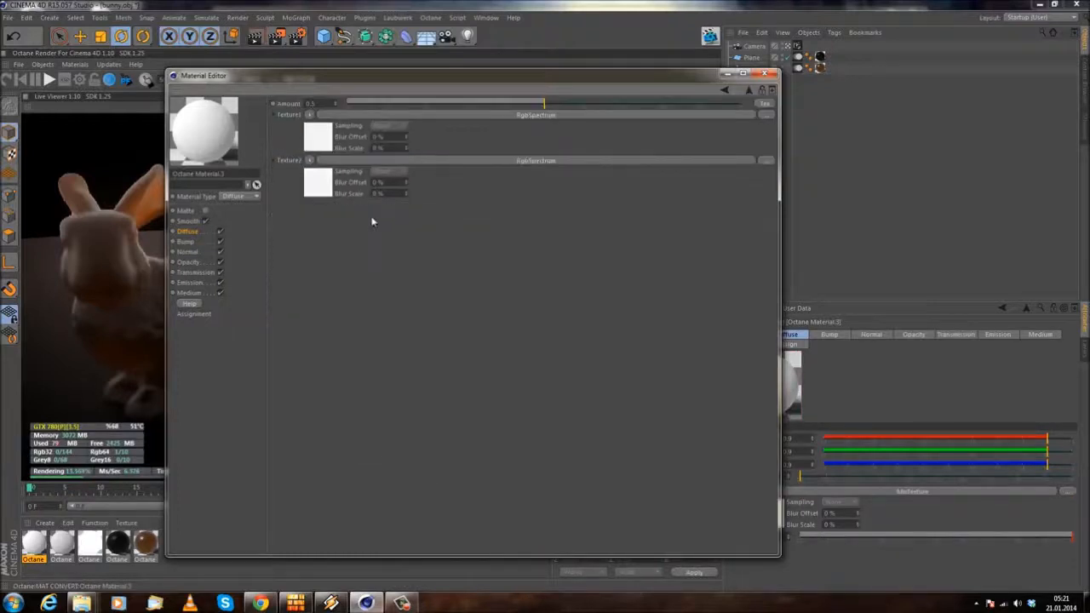
# Step: Set the mix's second texture to pure red (RGB 1, 0, 0) and raise the mix Amount to 1
pyautogui.click(321, 186)
pyautogui.click(302, 123)
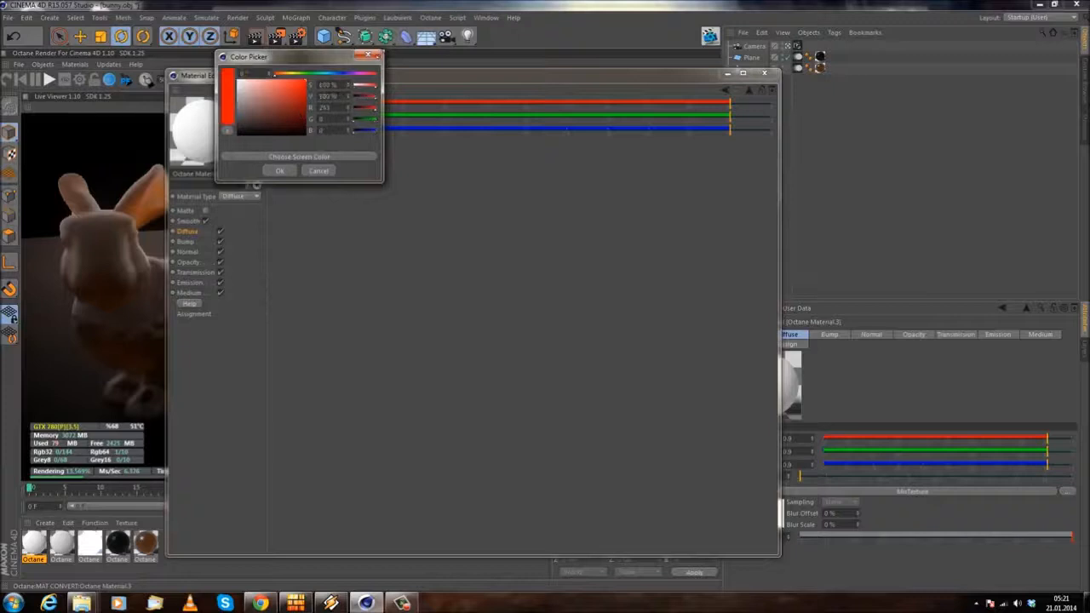
pyautogui.click(280, 170)
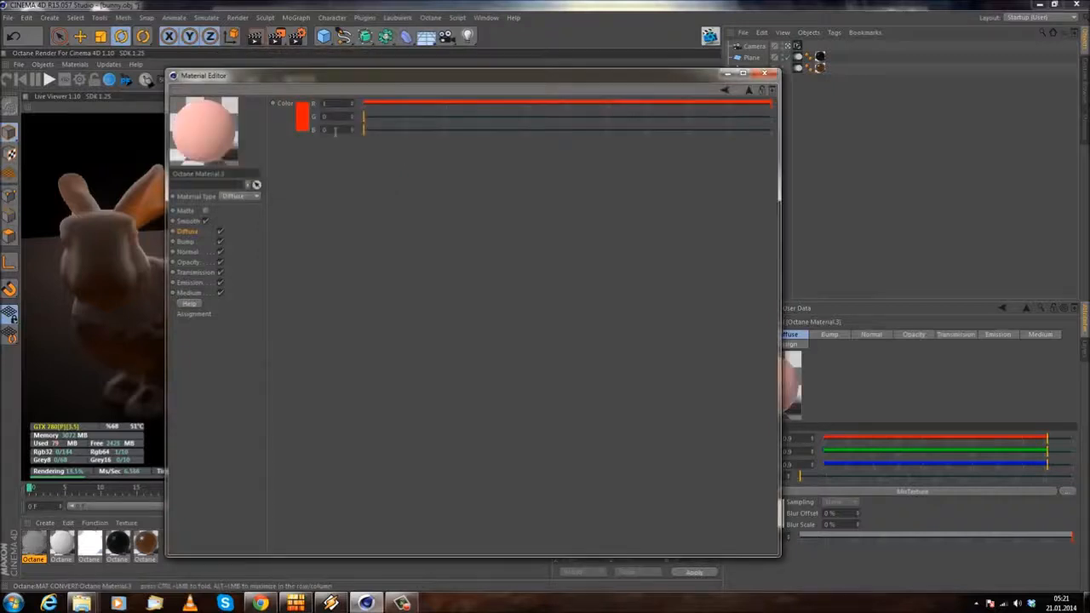
pyautogui.click(724, 92)
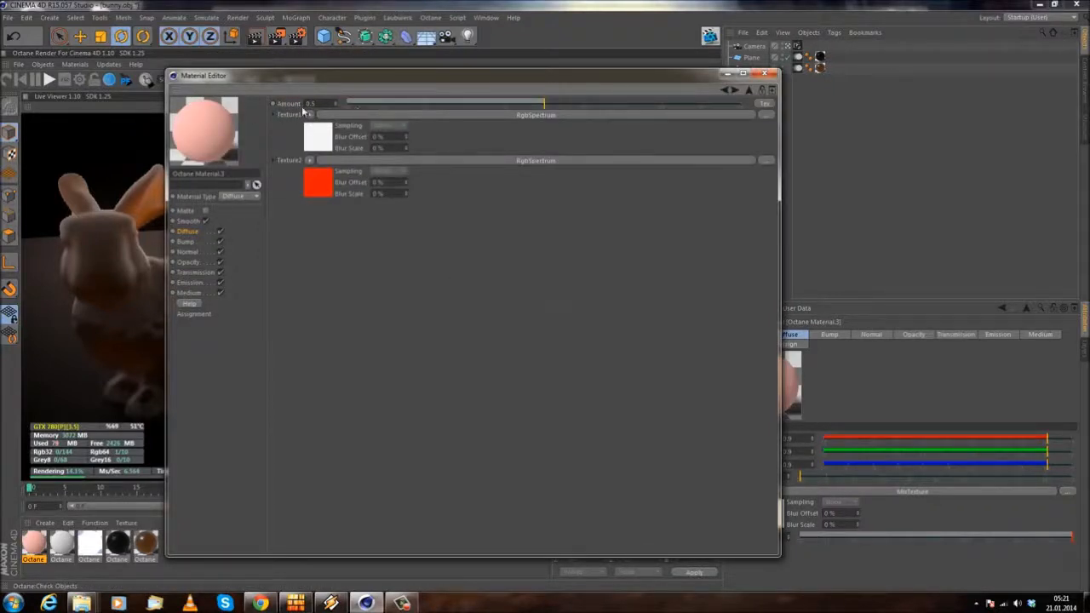
pyautogui.moveTo(541, 100); pyautogui.dragTo(667, 103)
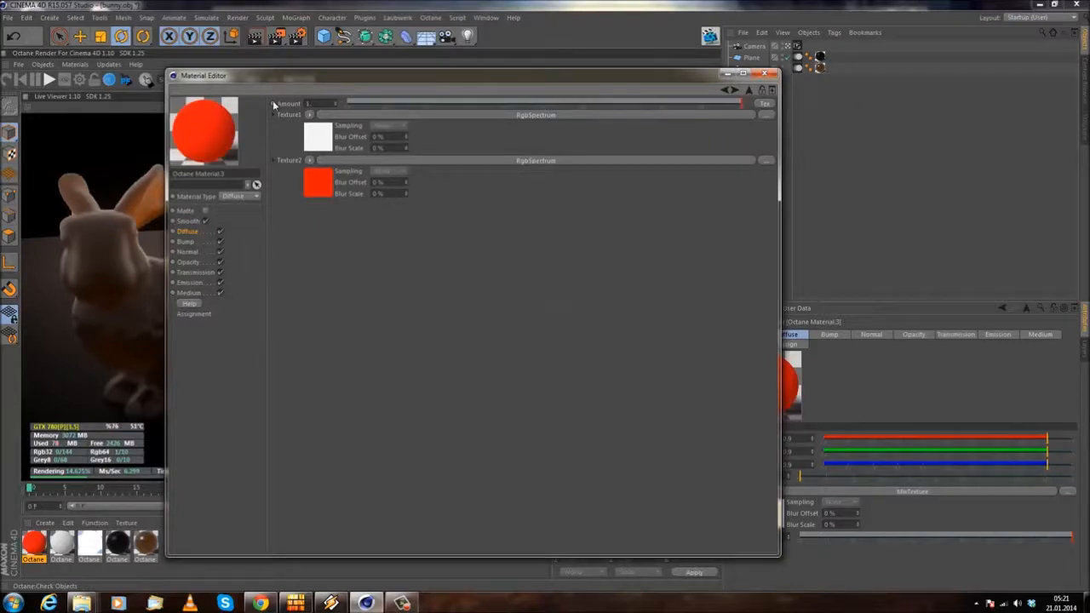
# Step: Replace the mix's first texture with a C4doctane ImageTexture
pyautogui.click(310, 115)
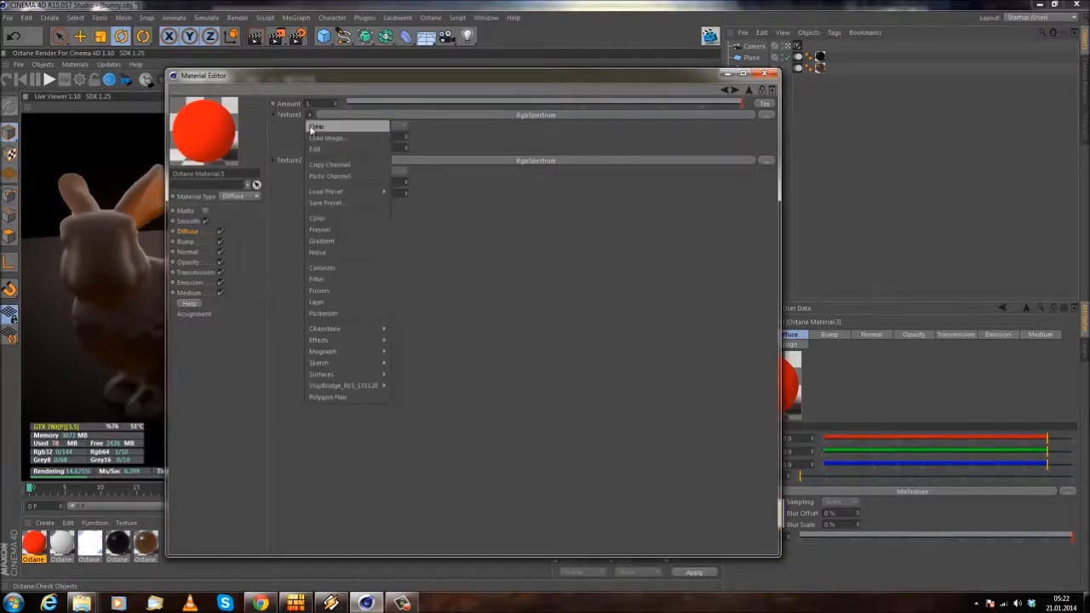
pyautogui.click(340, 128)
pyautogui.click(309, 115)
pyautogui.moveTo(334, 312)
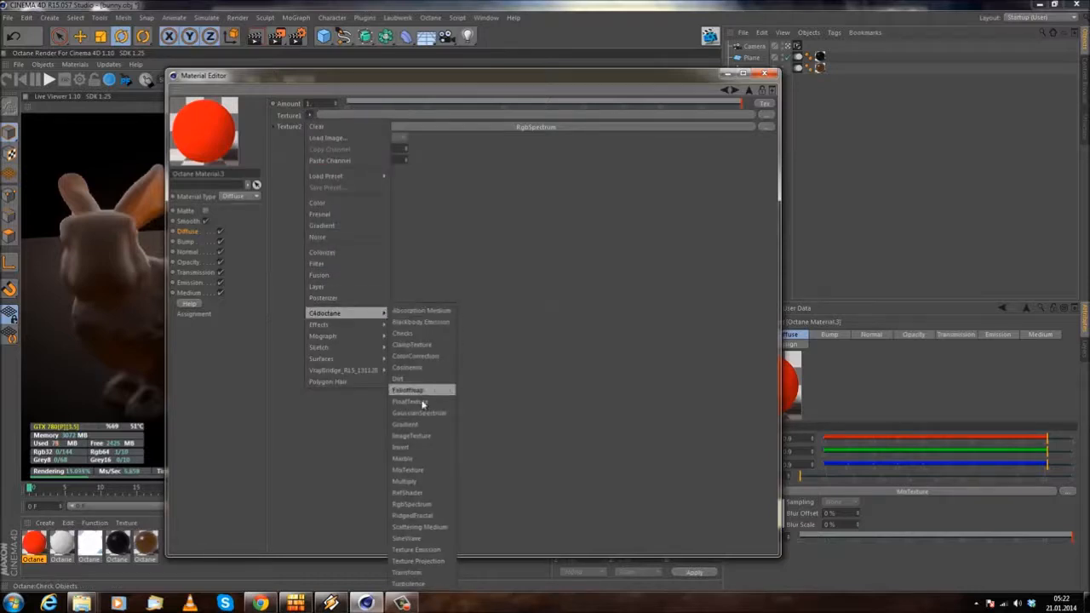
pyautogui.click(413, 436)
# Step: Load curse.jpg into the ImageTexture shader and return to the MixTexture settings
pyautogui.click(465, 122)
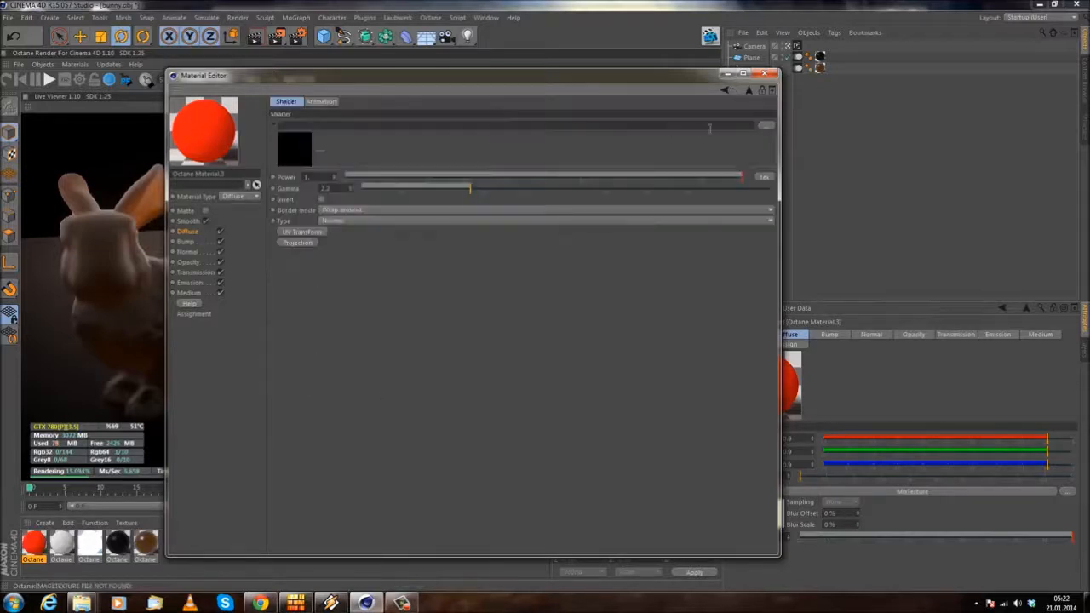
pyautogui.click(766, 126)
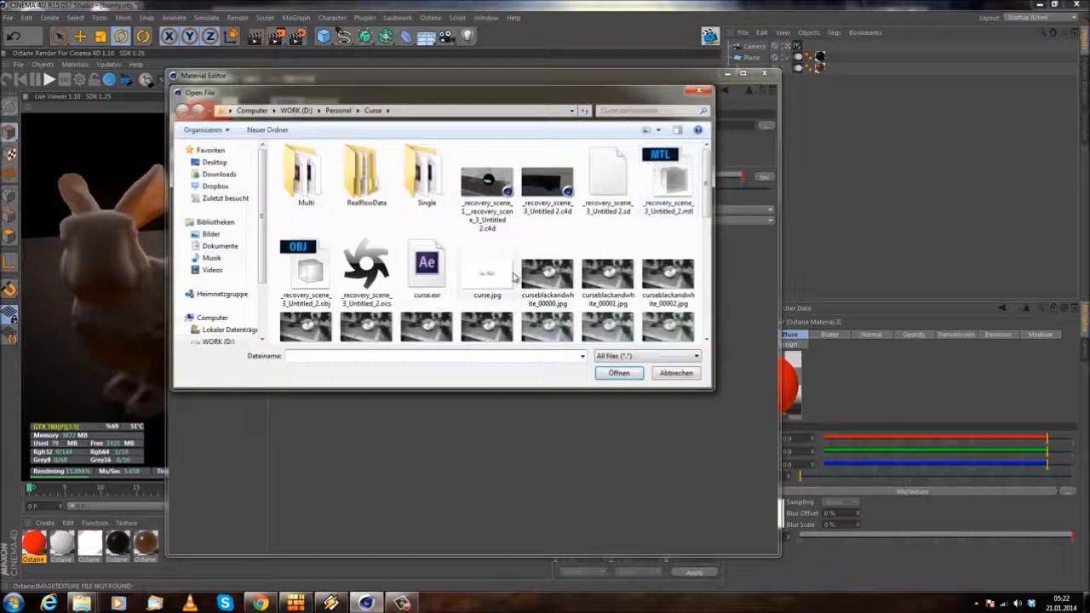
pyautogui.doubleClick(521, 277)
pyautogui.click(610, 339)
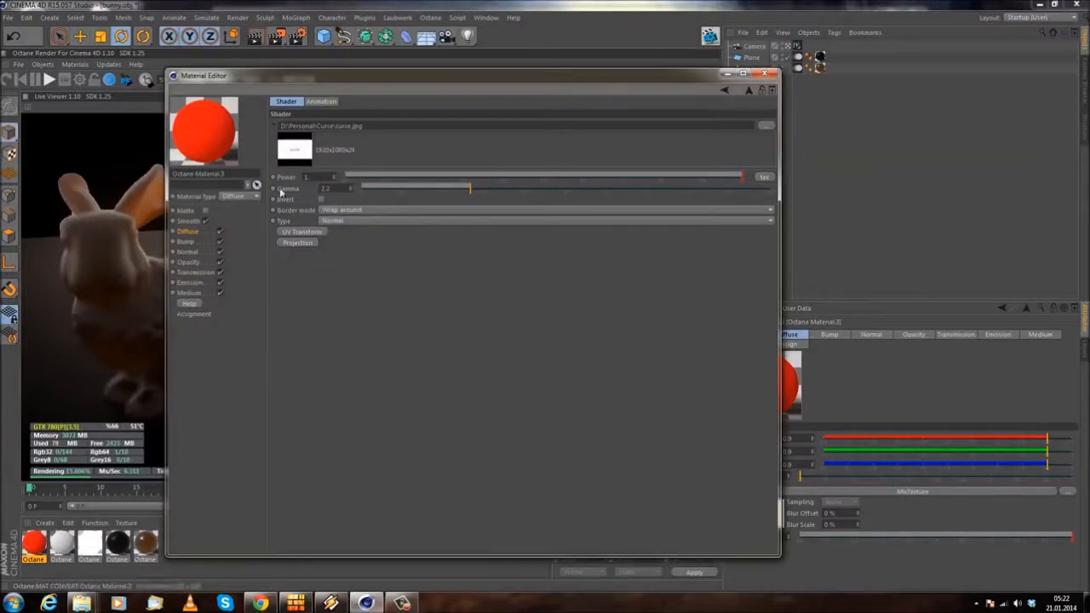
pyautogui.click(723, 90)
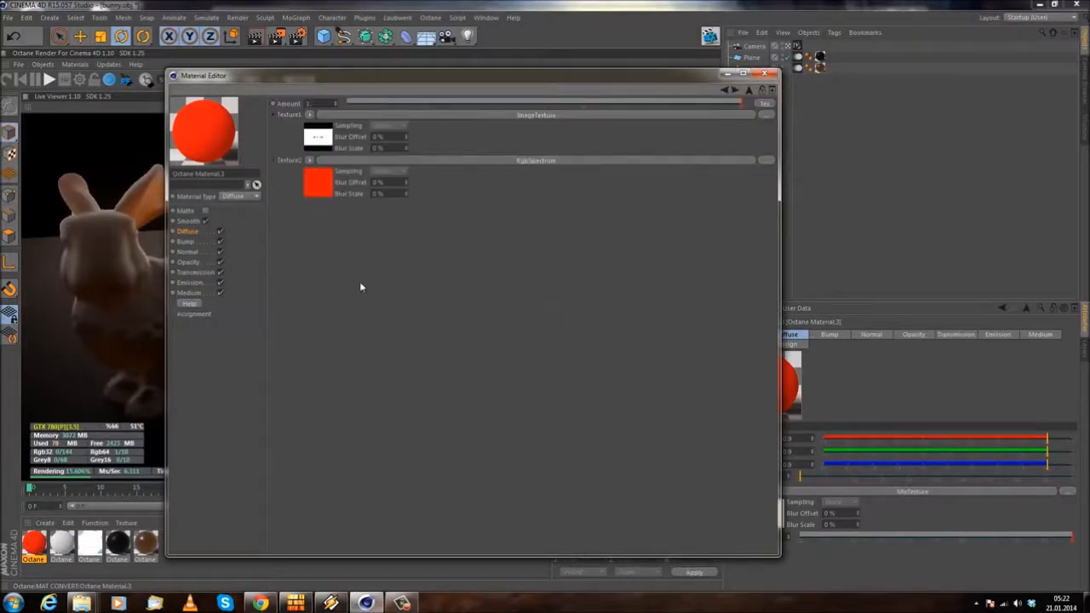
# Step: Lower the mix Amount to about 0.52 and review the settings of the red second texture
pyautogui.moveTo(553, 106)
pyautogui.mouseDown()
pyautogui.moveTo(464, 105)
pyautogui.moveTo(672, 105)
pyautogui.moveTo(297, 94)
pyautogui.moveTo(871, 113)
pyautogui.moveTo(530, 106)
pyautogui.moveTo(550, 104)
pyautogui.mouseUp()
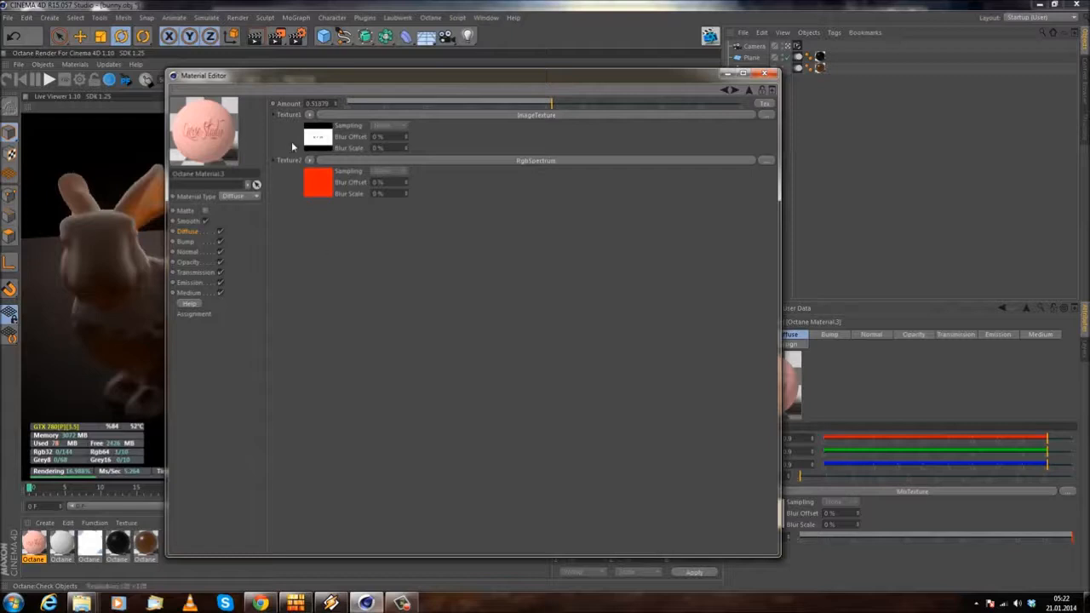
pyautogui.click(274, 161)
pyautogui.click(273, 161)
pyautogui.click(273, 115)
pyautogui.click(273, 115)
pyautogui.click(314, 183)
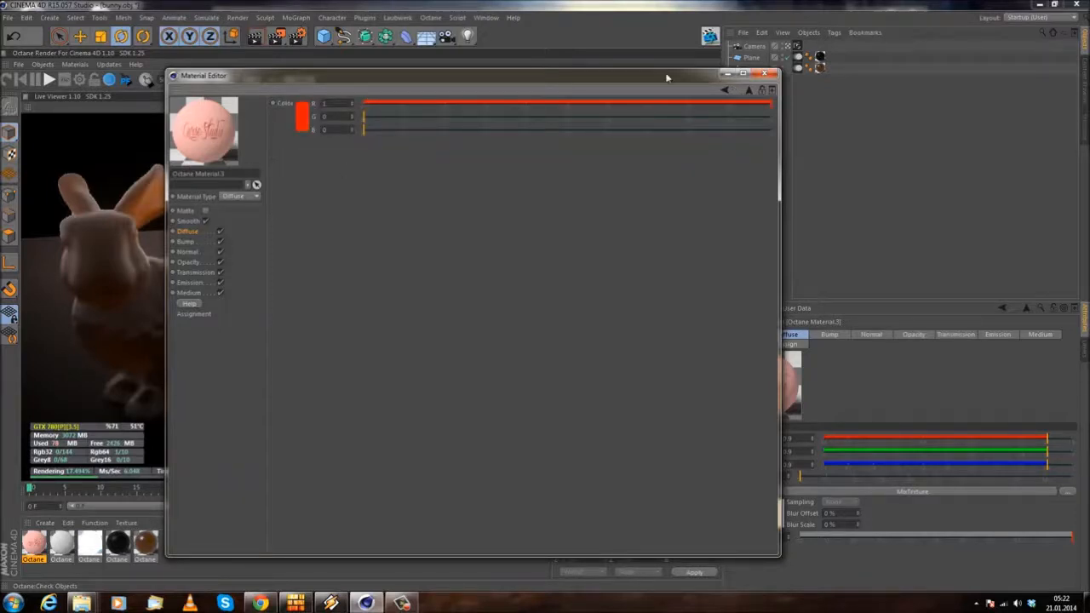
pyautogui.click(724, 92)
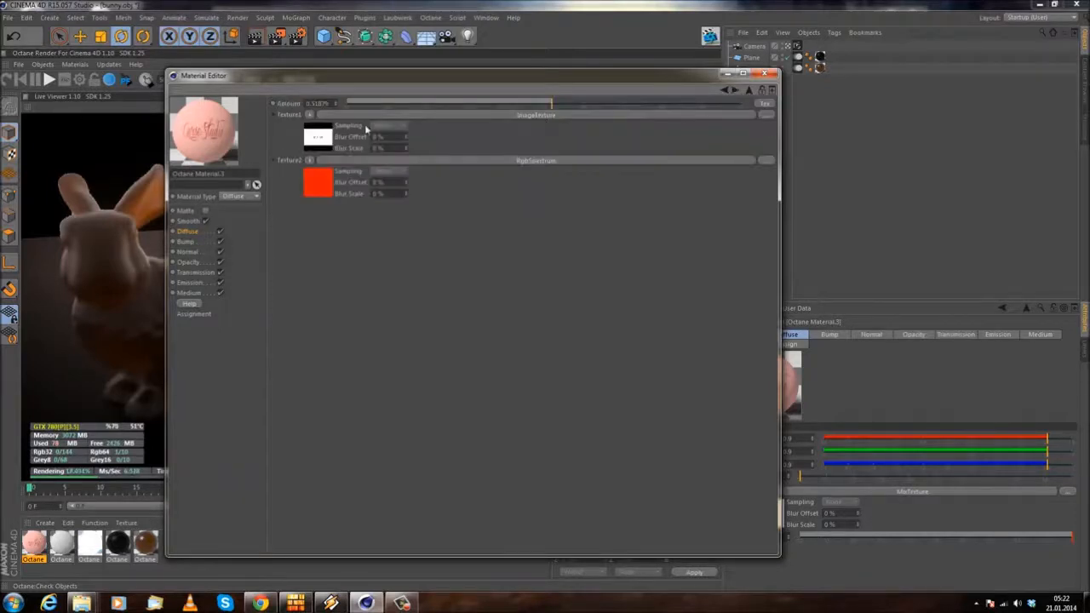
# Step: Return to the Diffuse channel and clear the MixTexture from its texture slot
pyautogui.click(196, 233)
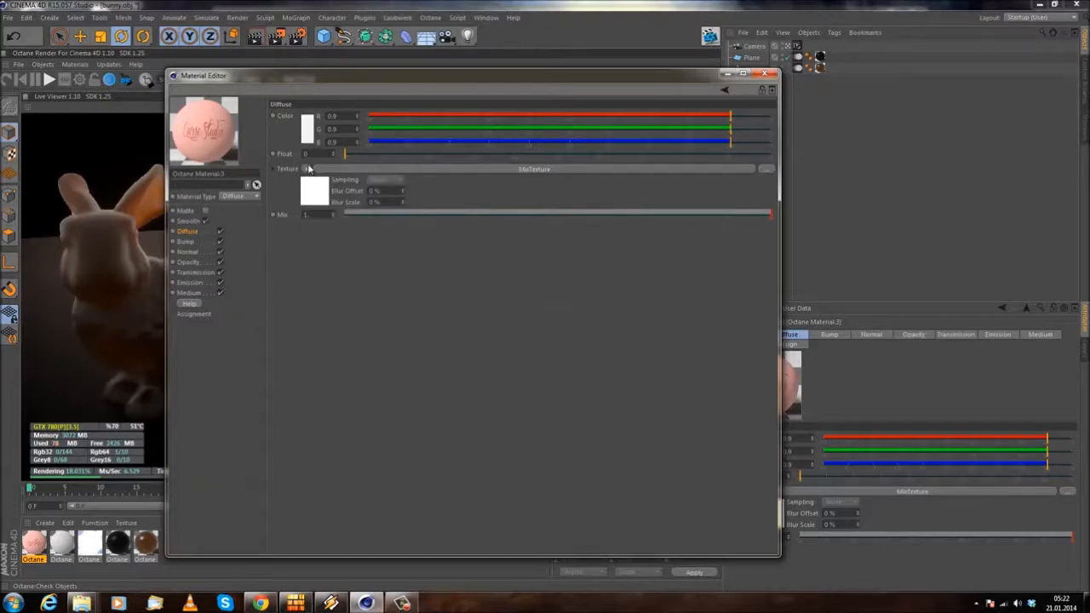
pyautogui.click(309, 169)
pyautogui.click(311, 179)
pyautogui.click(305, 169)
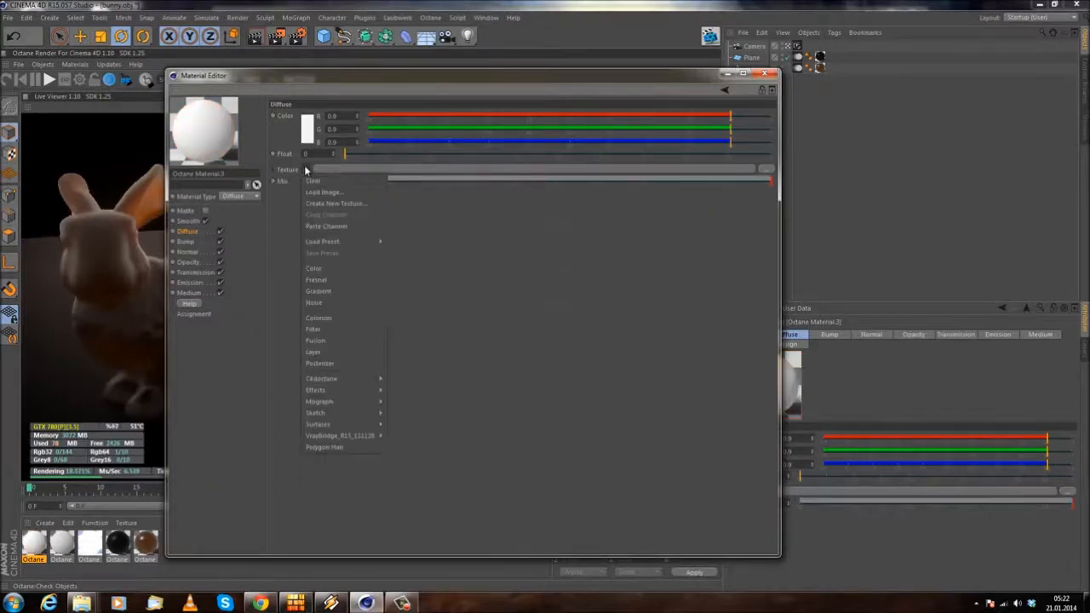
pyautogui.click(186, 233)
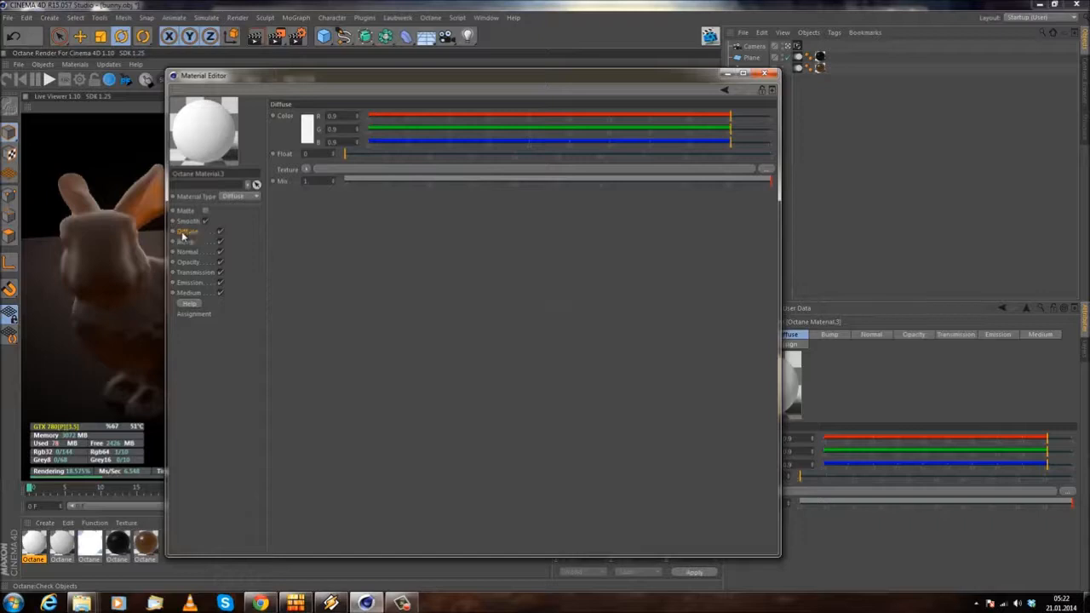
pyautogui.click(306, 169)
pyautogui.moveTo(358, 378)
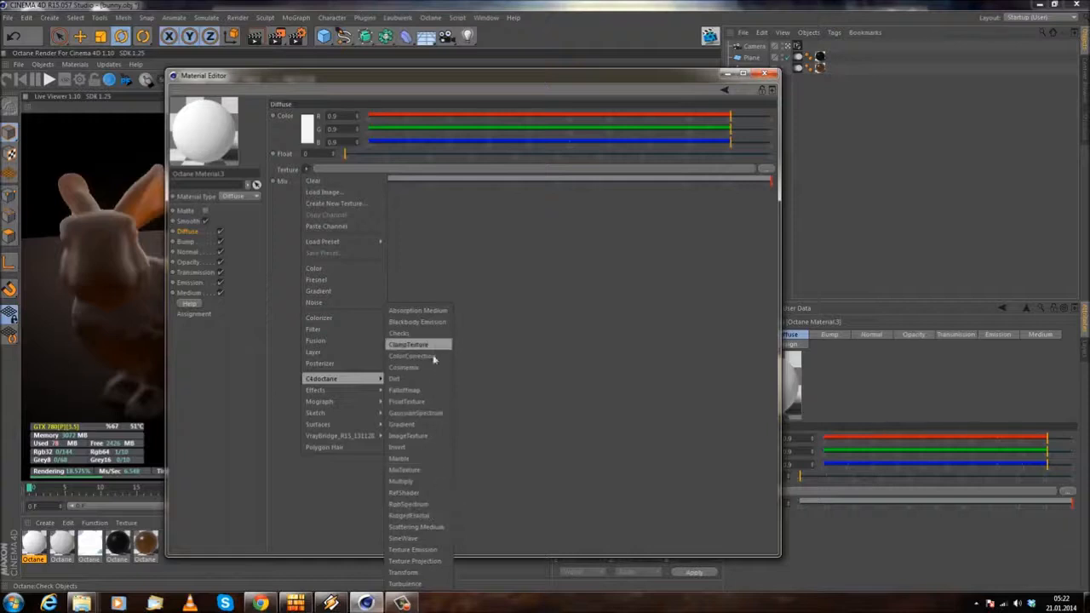
pyautogui.click(591, 468)
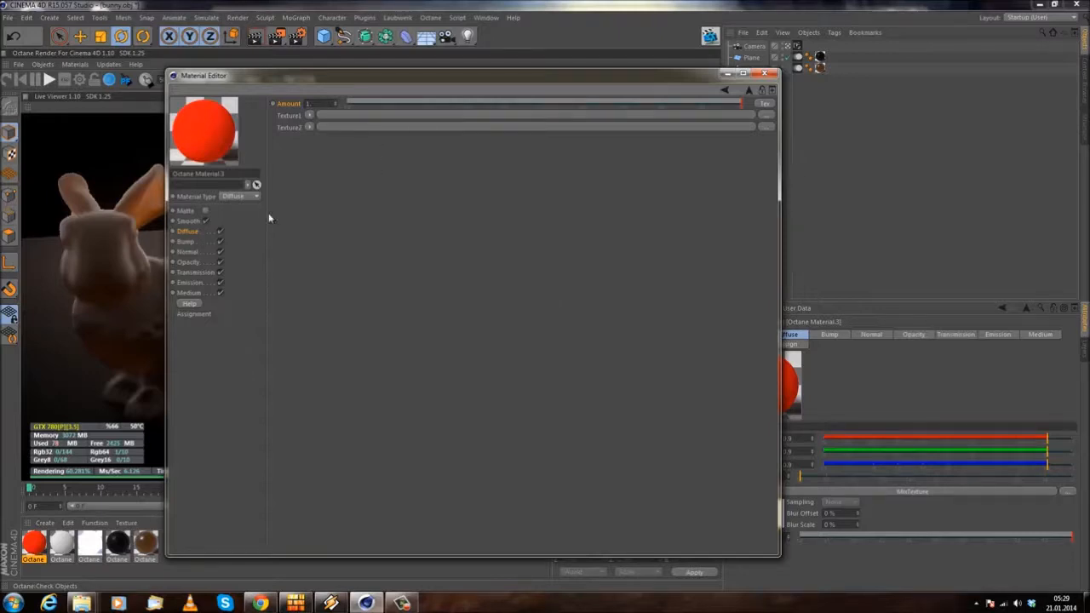
# Step: Clear the mix's second texture and remove the MixTexture from the Diffuse channel
pyautogui.click(309, 128)
pyautogui.click(315, 137)
pyautogui.click(188, 232)
pyautogui.click(307, 170)
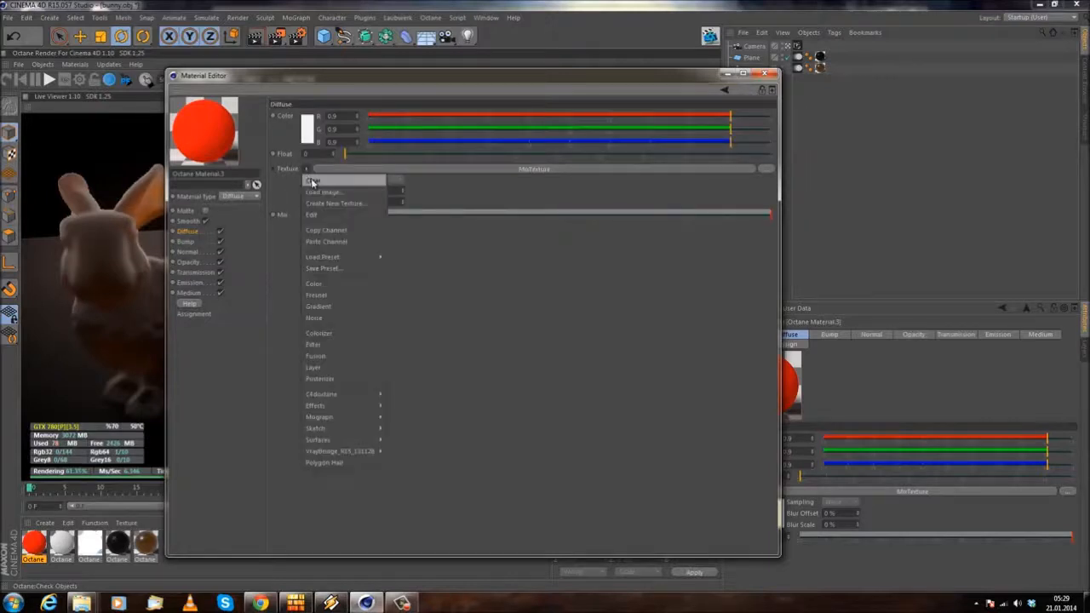
pyautogui.click(312, 180)
# Step: Assign a C4doctane MixTexture to the Diffuse texture slot and clear the mix's first texture
pyautogui.click(306, 170)
pyautogui.moveTo(339, 378)
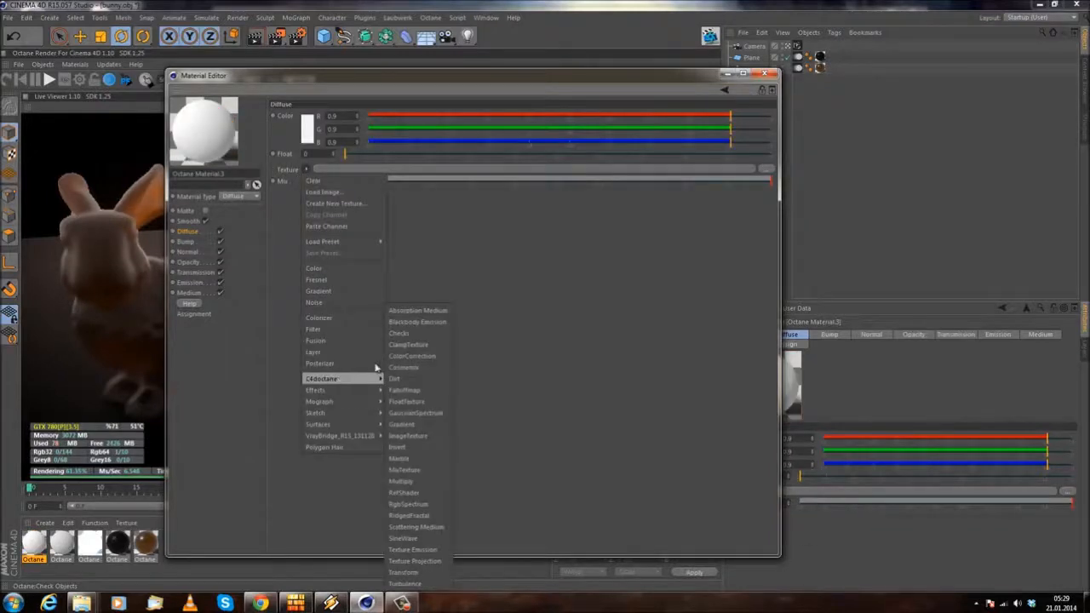
pyautogui.click(415, 471)
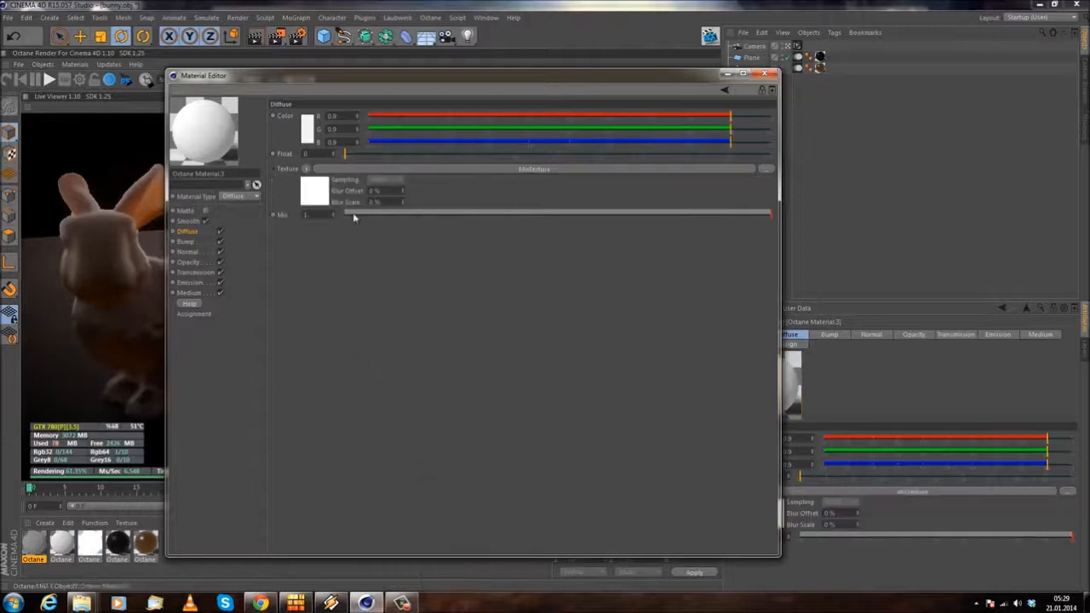
pyautogui.click(406, 171)
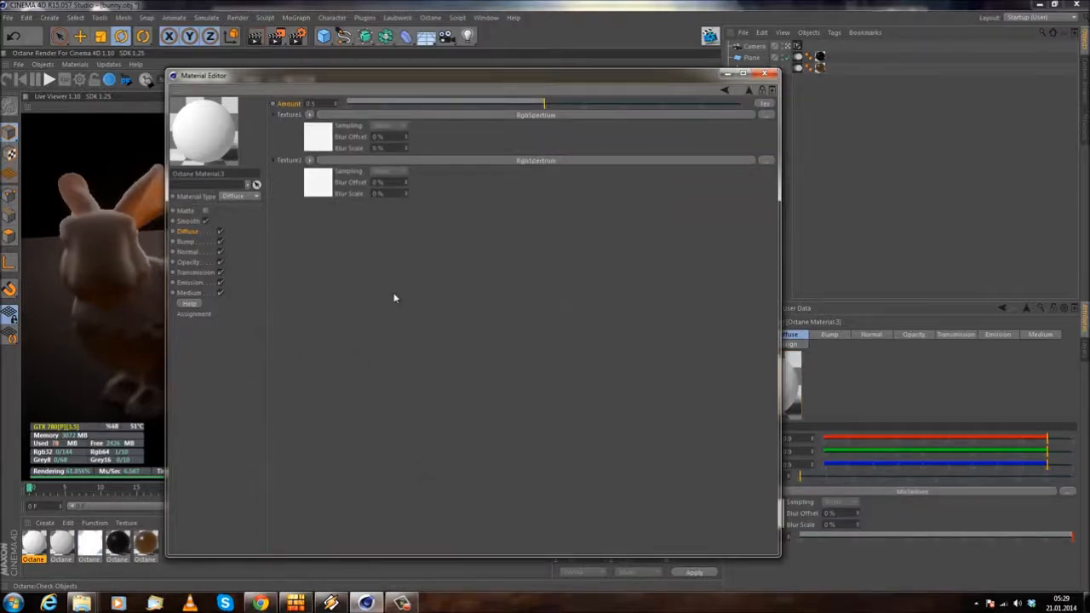
pyautogui.click(309, 115)
pyautogui.click(312, 122)
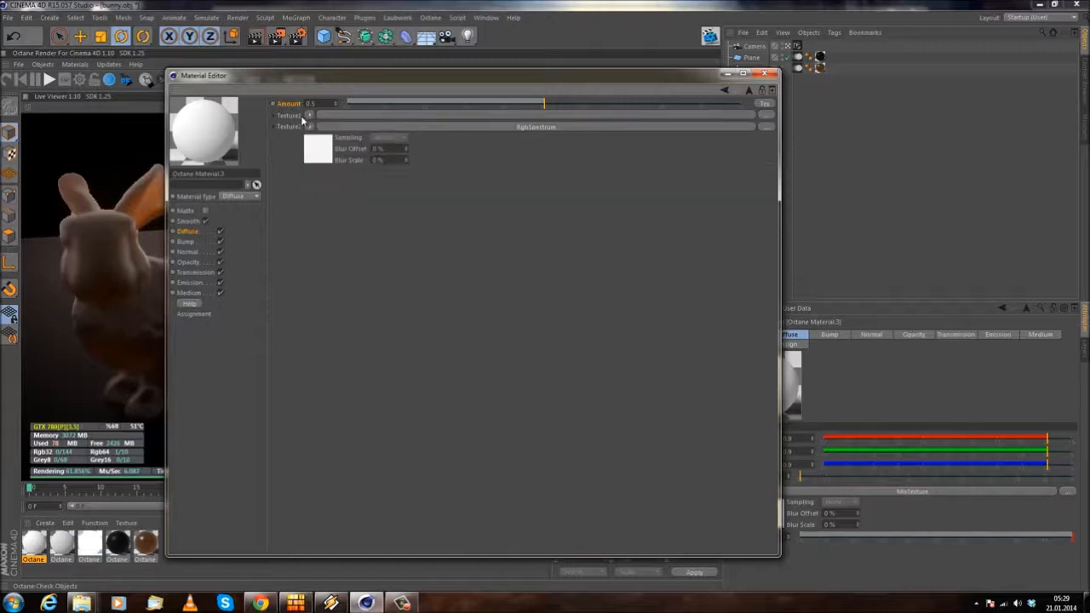
# Step: Switch the mix Amount from a value to a texture, assign an ImageTexture shader and open its settings
pyautogui.click(765, 103)
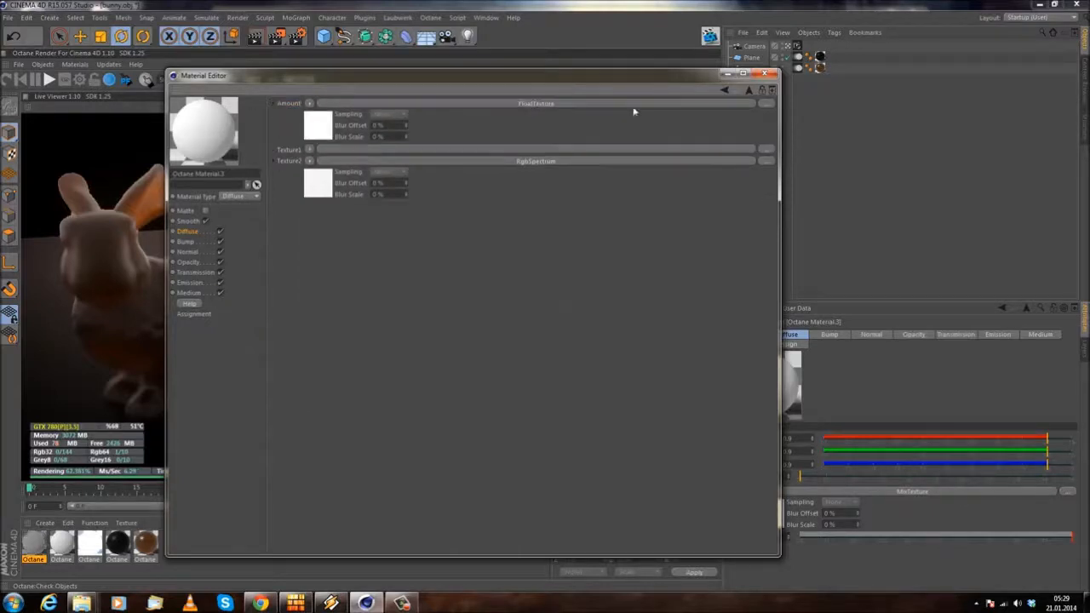
pyautogui.click(309, 103)
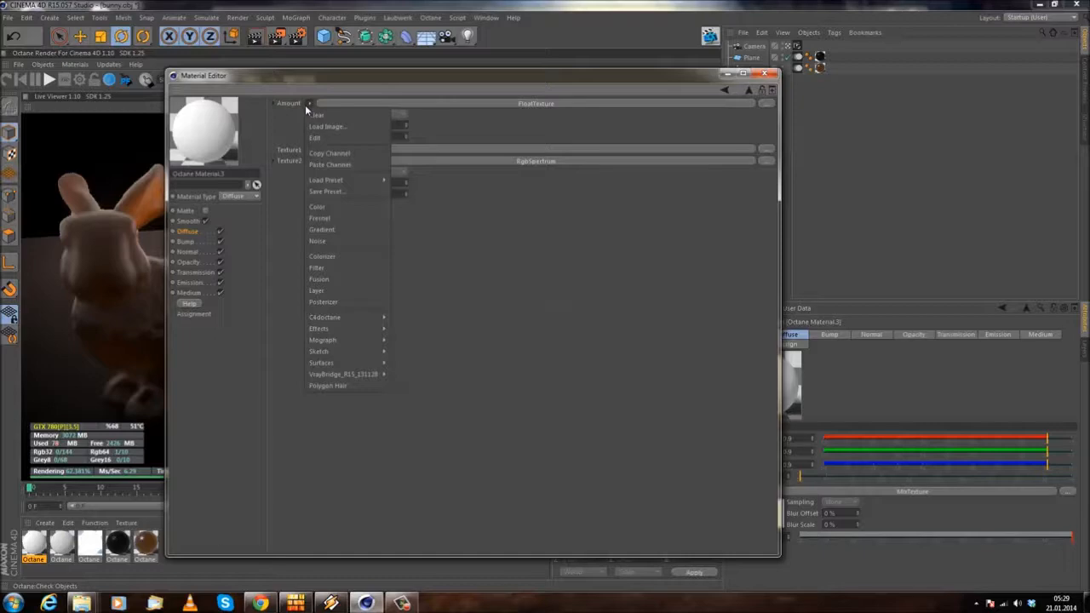
pyautogui.moveTo(366, 319)
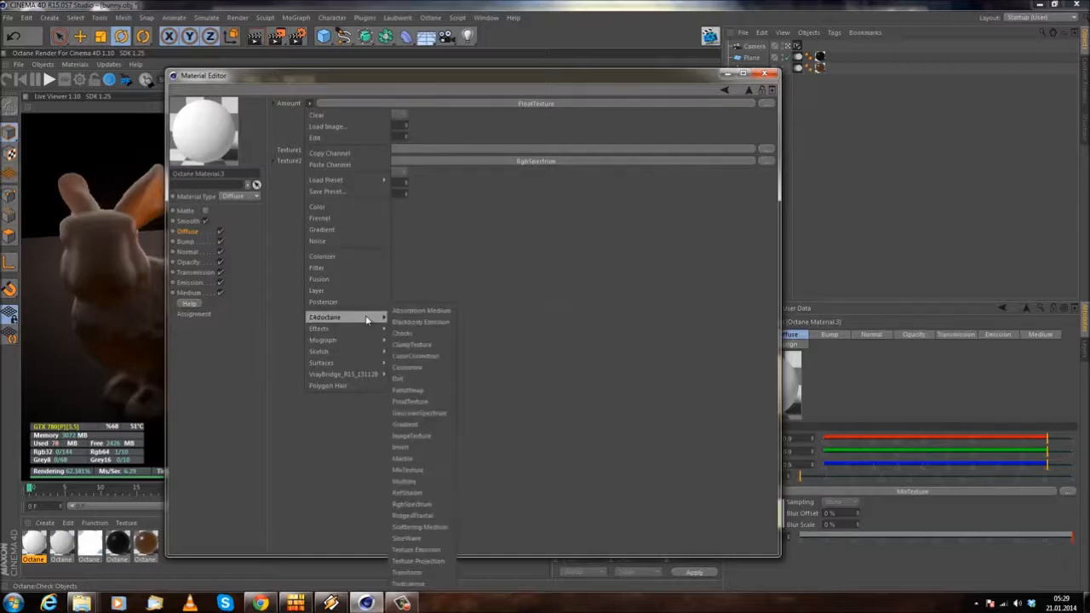
pyautogui.click(413, 436)
pyautogui.click(550, 105)
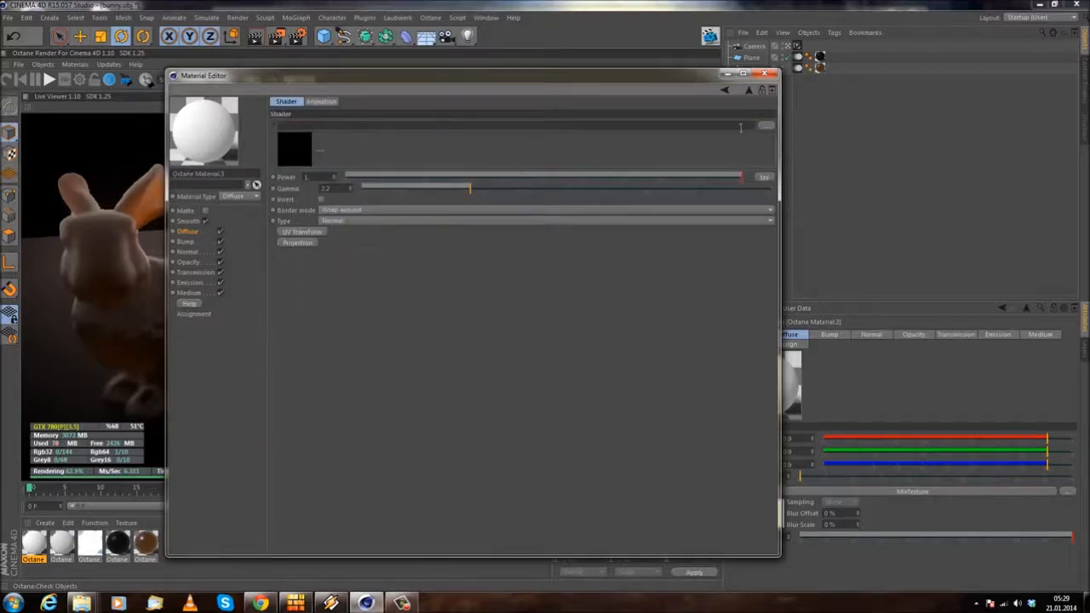
# Step: Browse for the Amount's image file in the Personal folder on the WORK (D:) drive
pyautogui.click(766, 126)
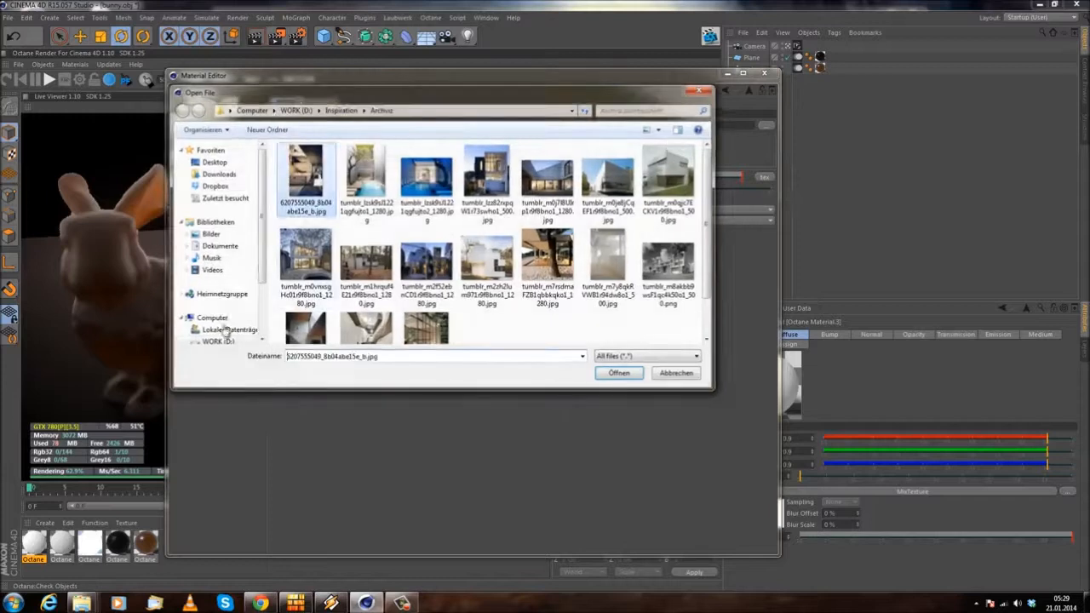
pyautogui.click(219, 340)
pyautogui.scroll(-5, 370, 236)
pyautogui.doubleClick(317, 219)
pyautogui.click(340, 270)
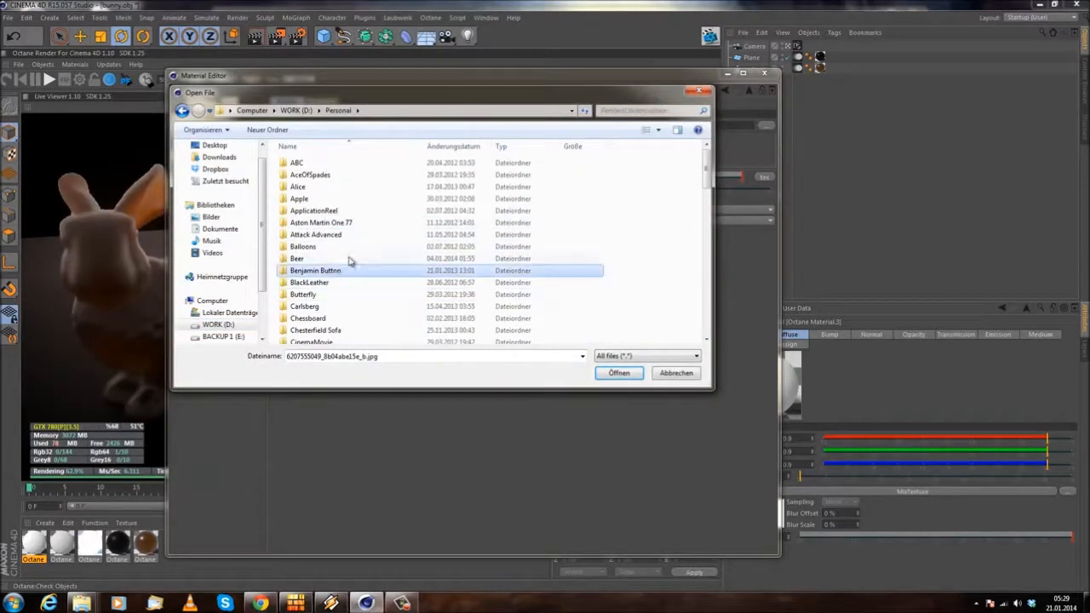
pyautogui.press('BackSpace')
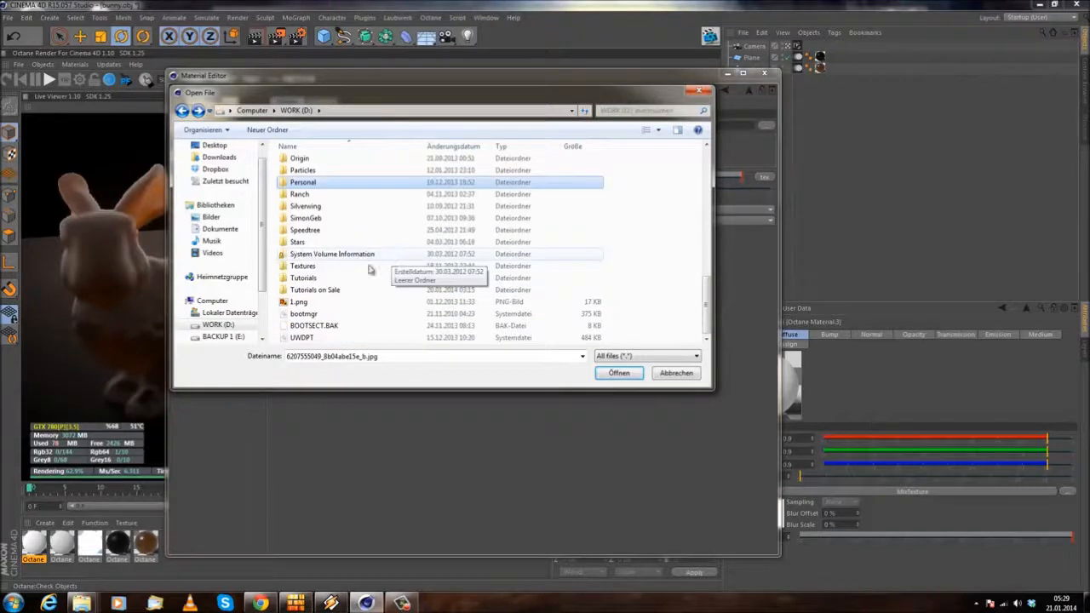
pyautogui.scroll(1, 366, 272)
pyautogui.scroll(1, 337, 272)
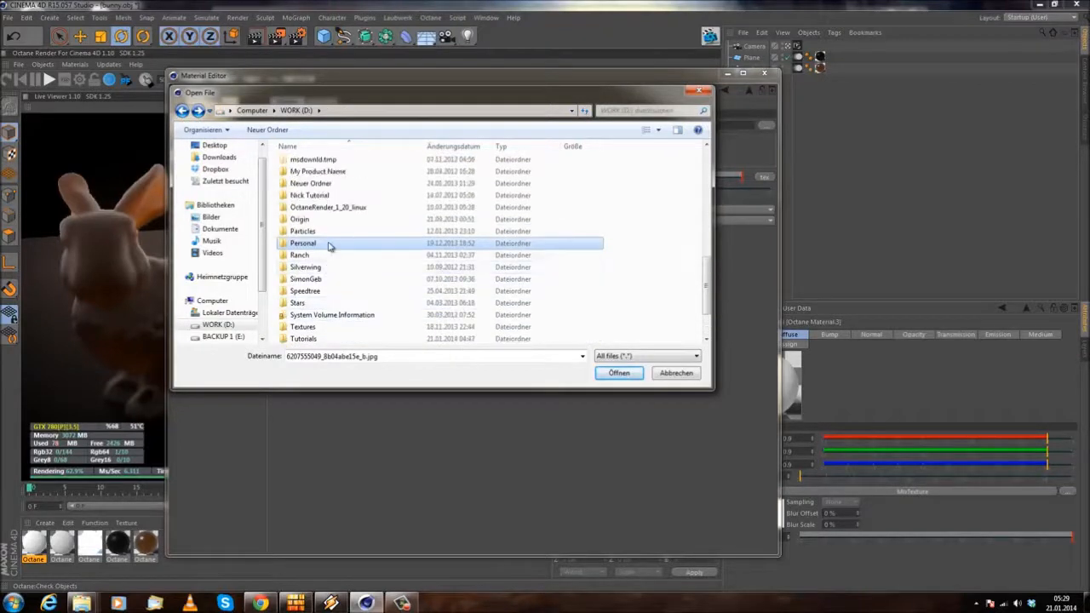
pyautogui.doubleClick(329, 244)
# Step: Load curse.jpg from the Curse folder into the Amount's ImageTexture without copying it to the project location
pyautogui.scroll(-4, 362, 285)
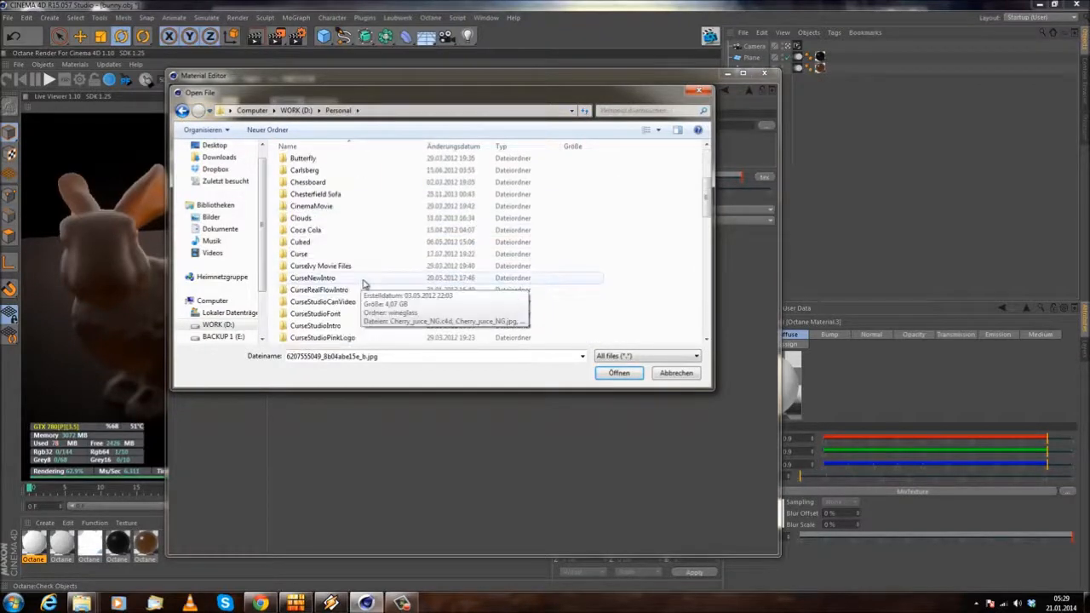
pyautogui.doubleClick(309, 258)
pyautogui.click(461, 258)
pyautogui.click(619, 374)
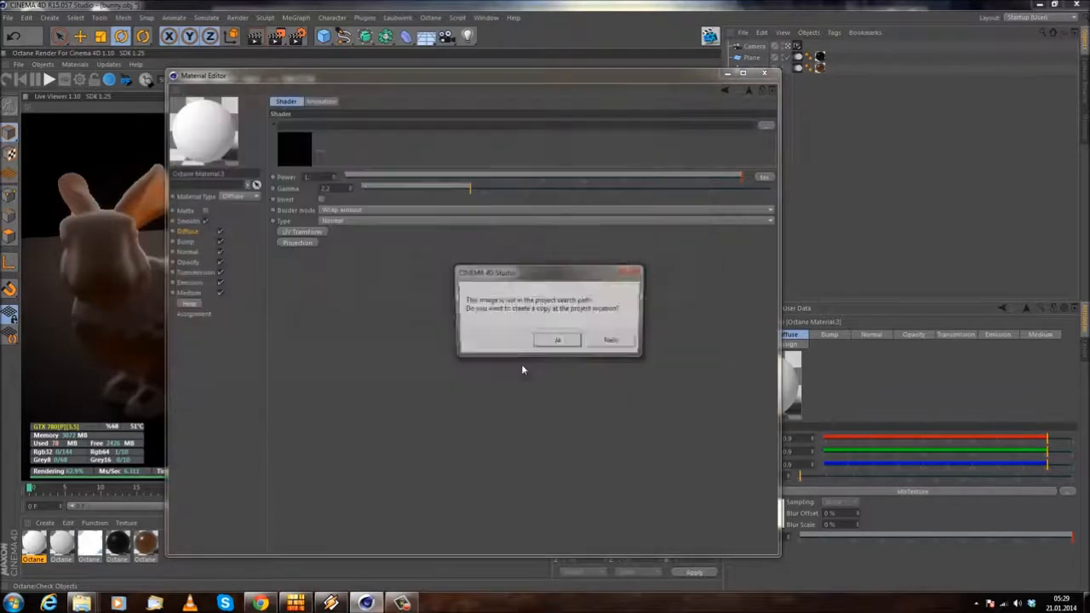
pyautogui.click(597, 342)
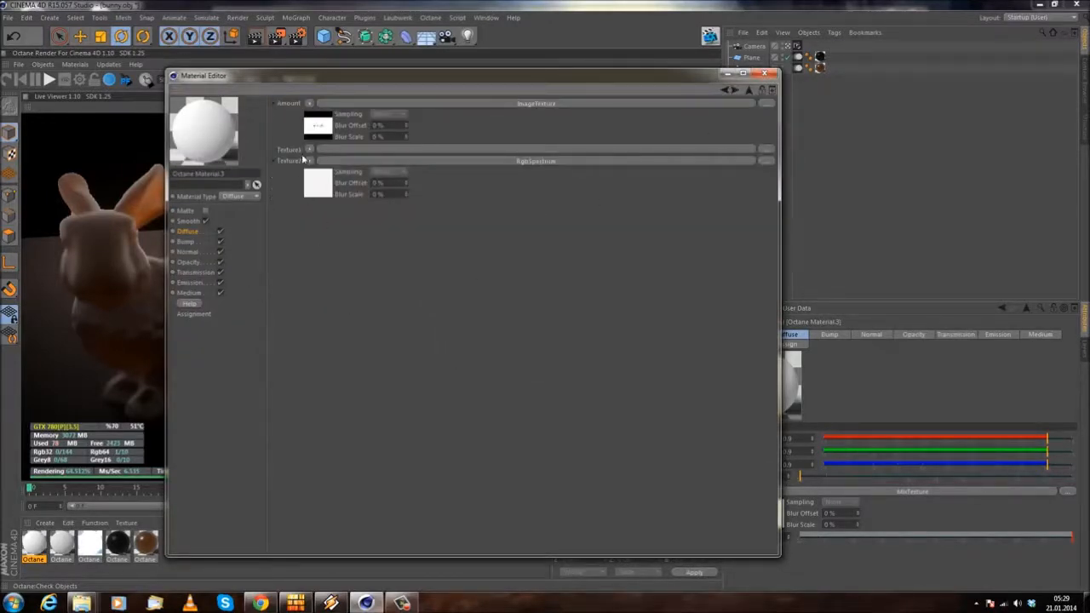
# Step: Set the colour of the mix's second RgbSpectrum texture to pure red, RGB 255, 0, 0
pyautogui.click(489, 162)
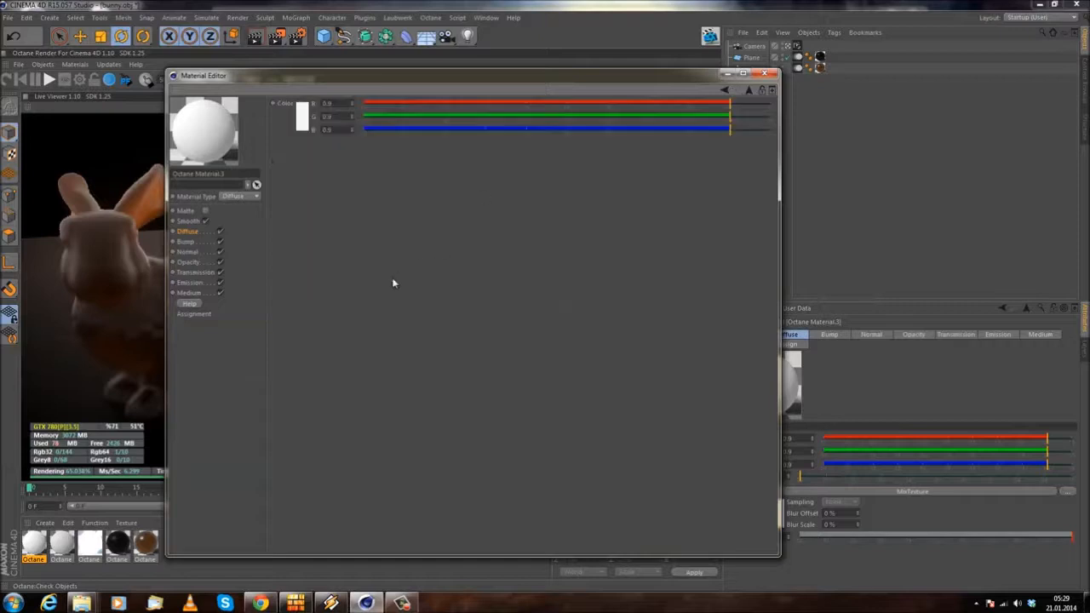
pyautogui.click(300, 119)
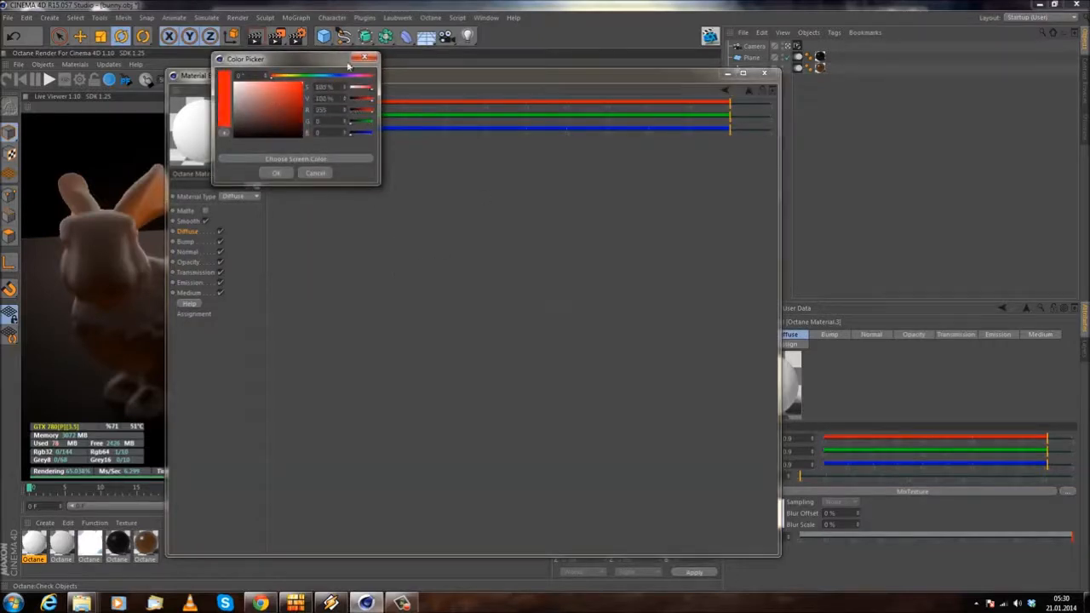
pyautogui.click(275, 173)
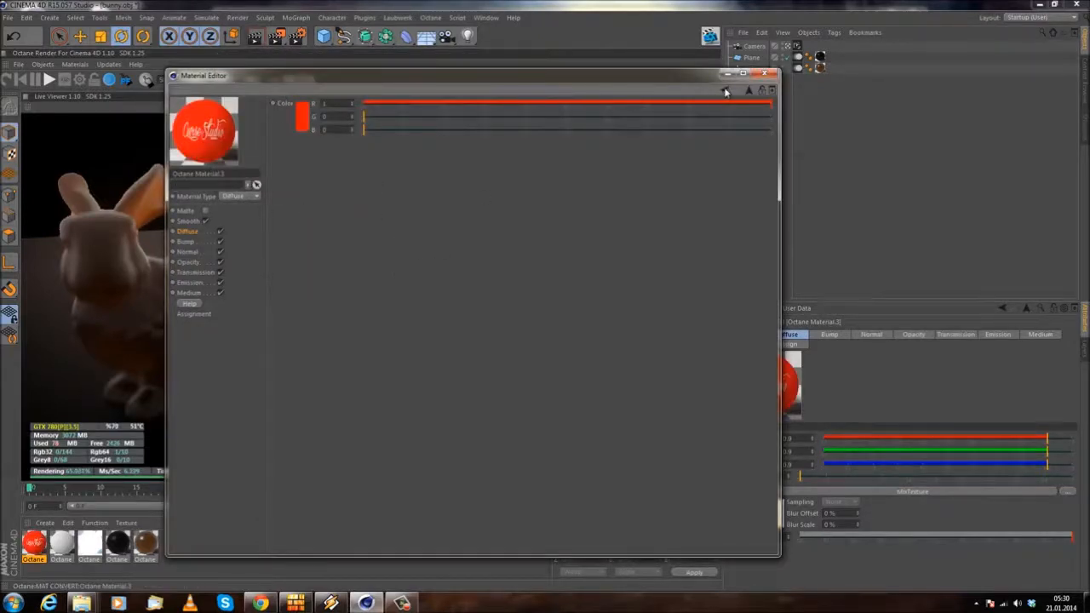
# Step: Toggle Invert on the Amount's curse.jpg image on and off to compare the mix, and return to the mix settings
pyautogui.click(424, 104)
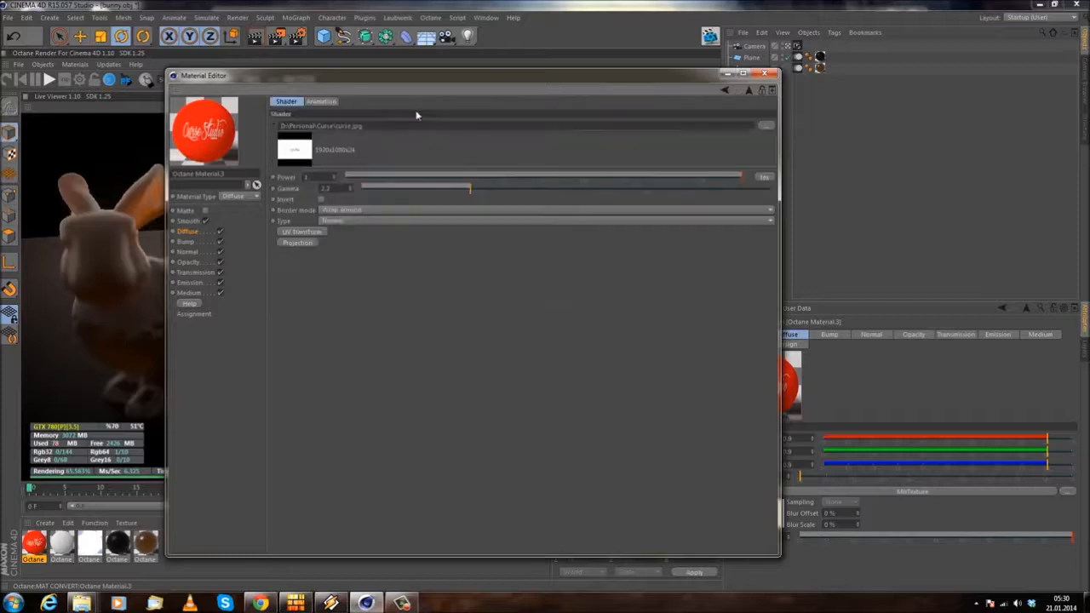
pyautogui.click(325, 201)
pyautogui.click(725, 91)
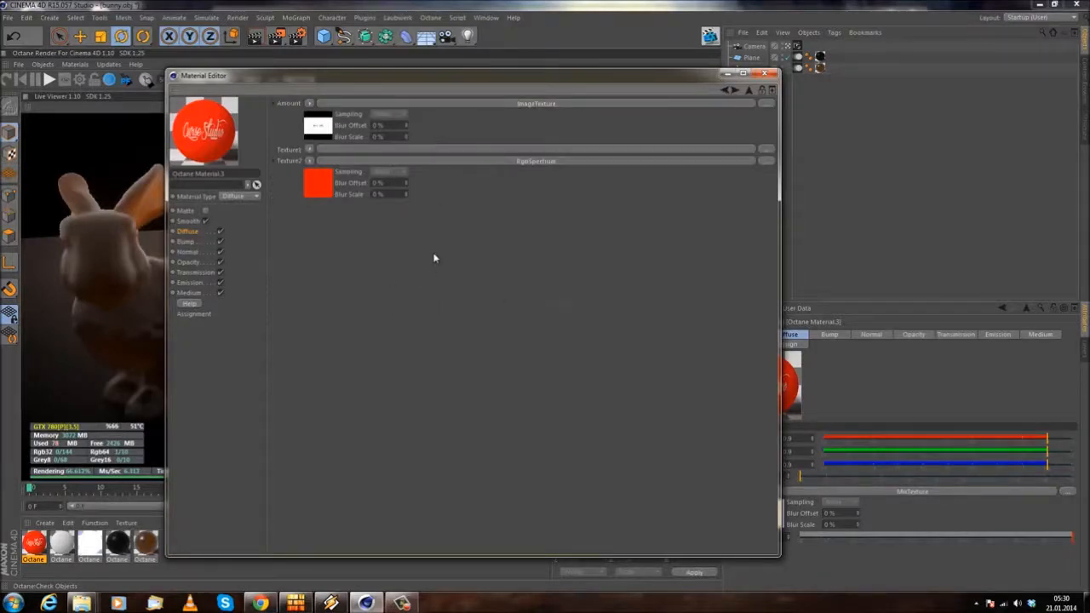
pyautogui.click(325, 133)
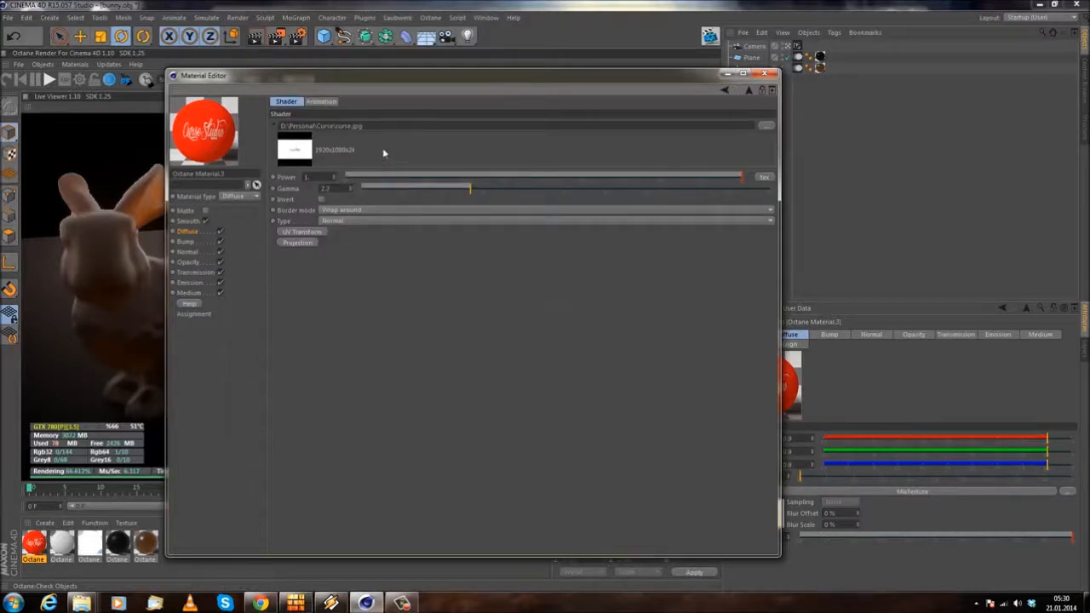
pyautogui.click(321, 199)
pyautogui.click(726, 90)
# Step: Add an ImageTexture with curse.jpg as the mix's first texture without copying the file, and return to the mix settings
pyautogui.click(311, 150)
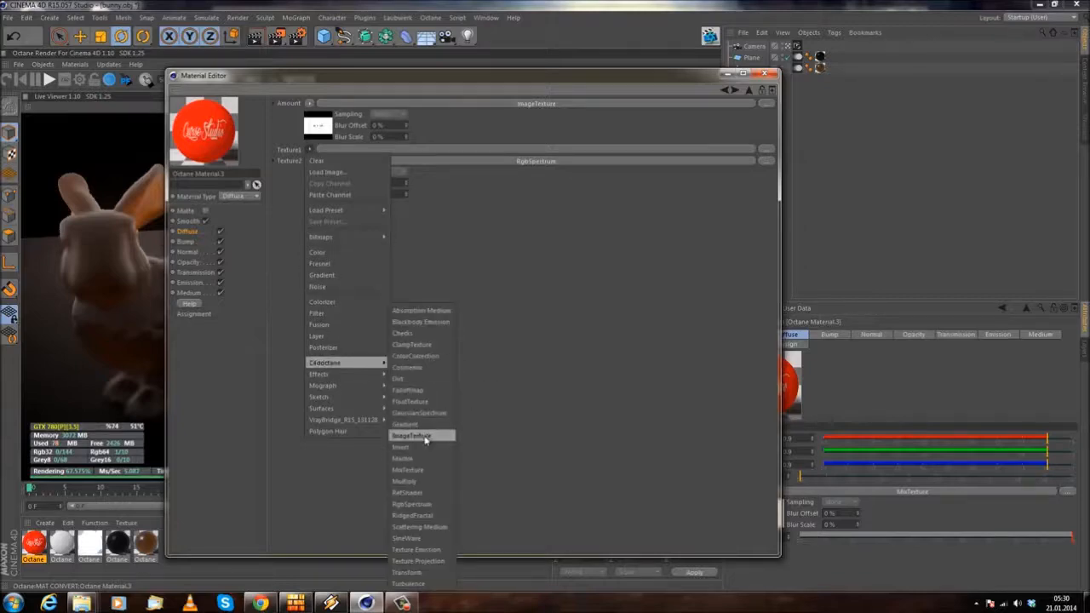
pyautogui.click(411, 435)
pyautogui.click(535, 145)
pyautogui.click(766, 126)
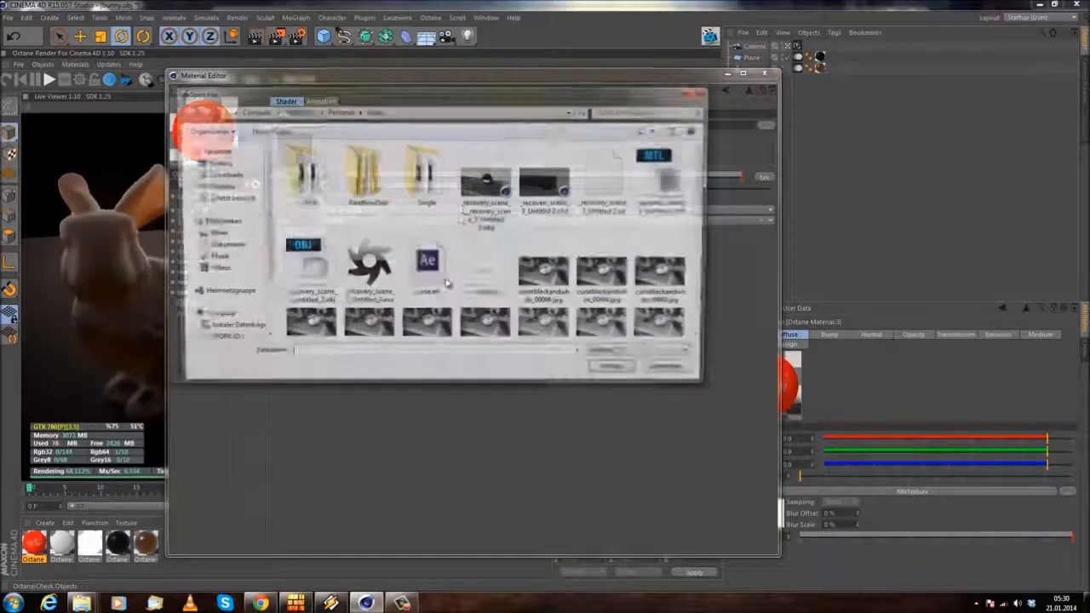
pyautogui.doubleClick(485, 280)
pyautogui.click(576, 343)
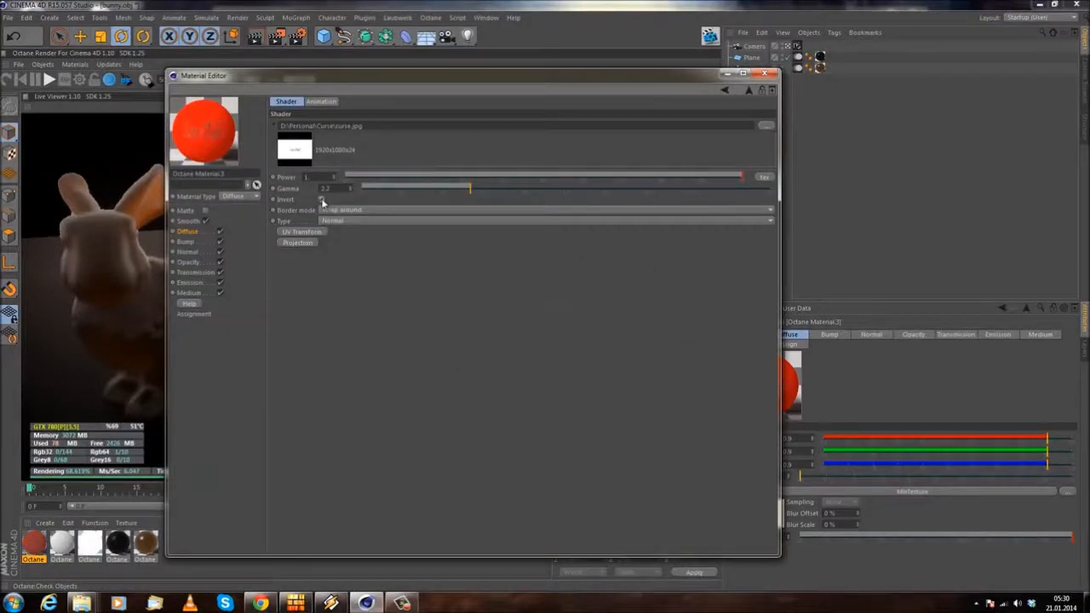
pyautogui.click(726, 91)
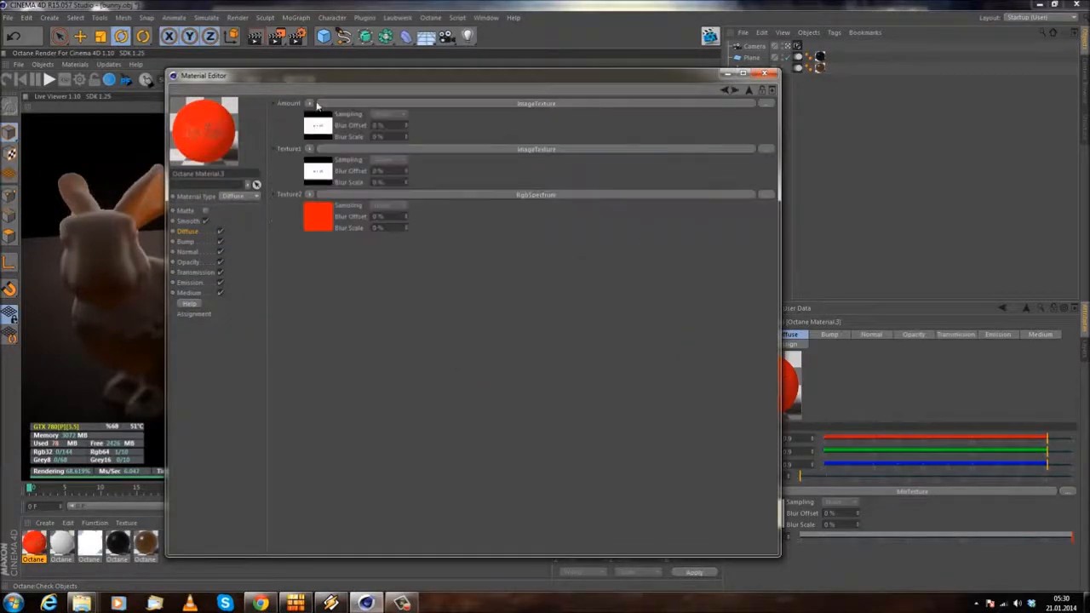
# Step: Clear the Amount's image texture and adjust the numeric mix Amount to about 0.65
pyautogui.click(310, 104)
pyautogui.click(284, 191)
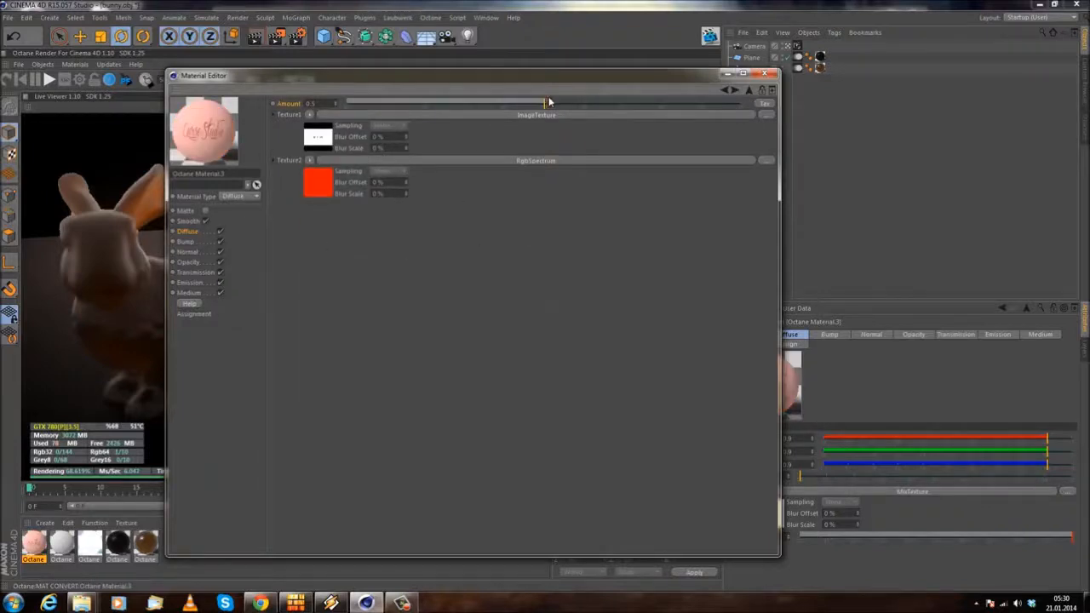
pyautogui.moveTo(572, 110); pyautogui.dragTo(334, 109)
pyautogui.moveTo(549, 104); pyautogui.dragTo(604, 104)
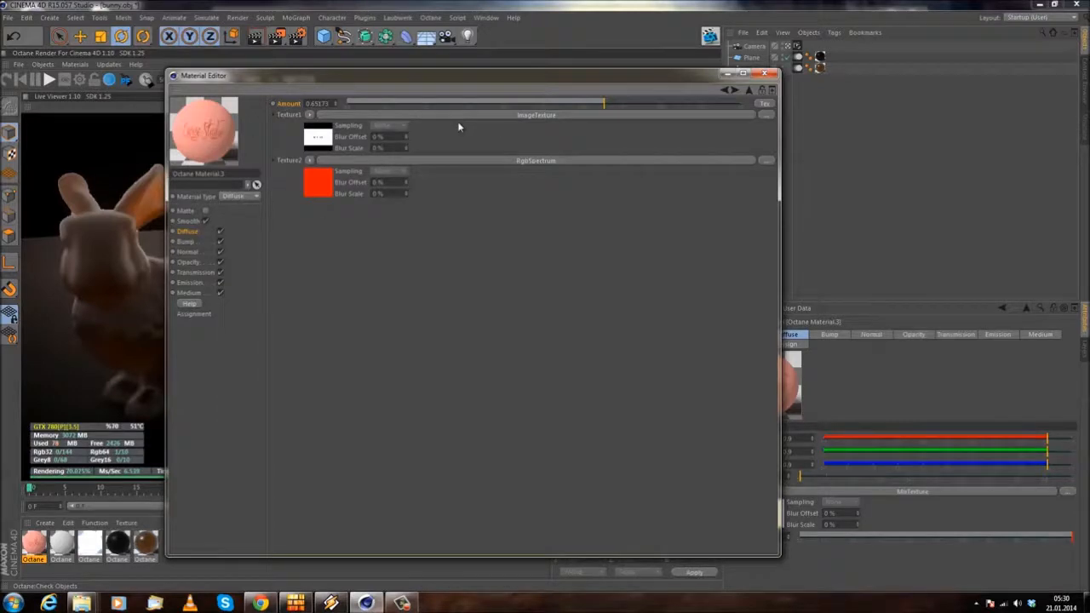
# Step: Switch the mix Amount back to a texture and assign an ImageTexture shader to it, opening its settings
pyautogui.click(764, 103)
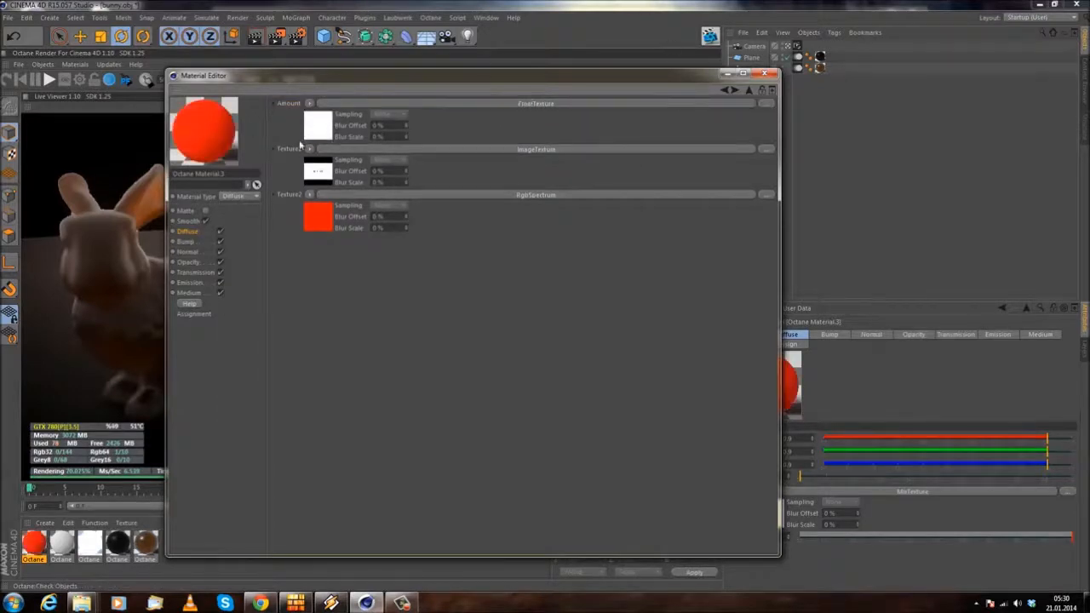
pyautogui.click(310, 103)
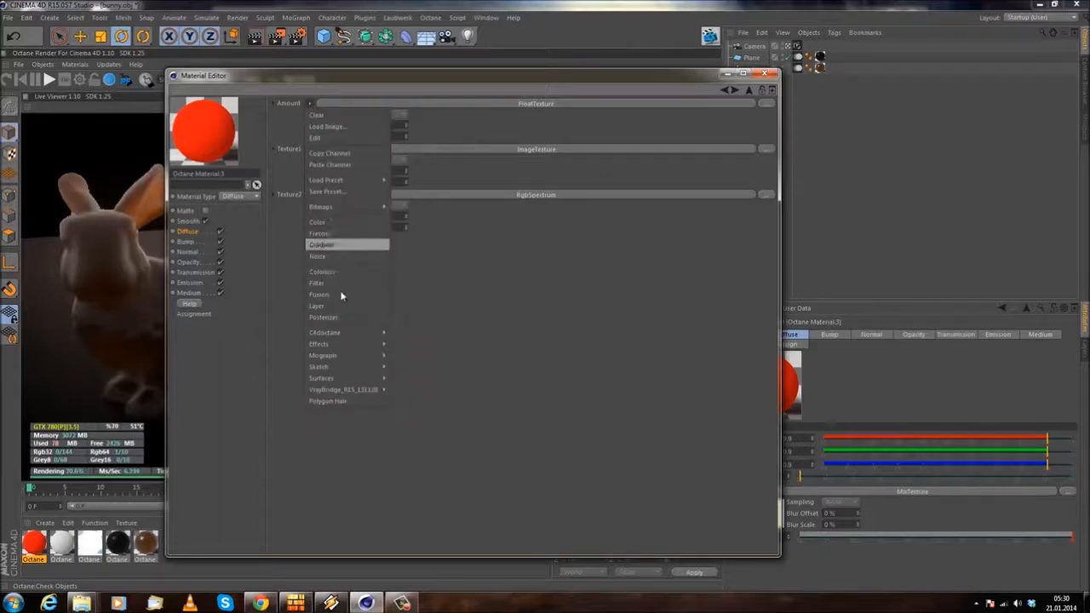
pyautogui.moveTo(365, 337)
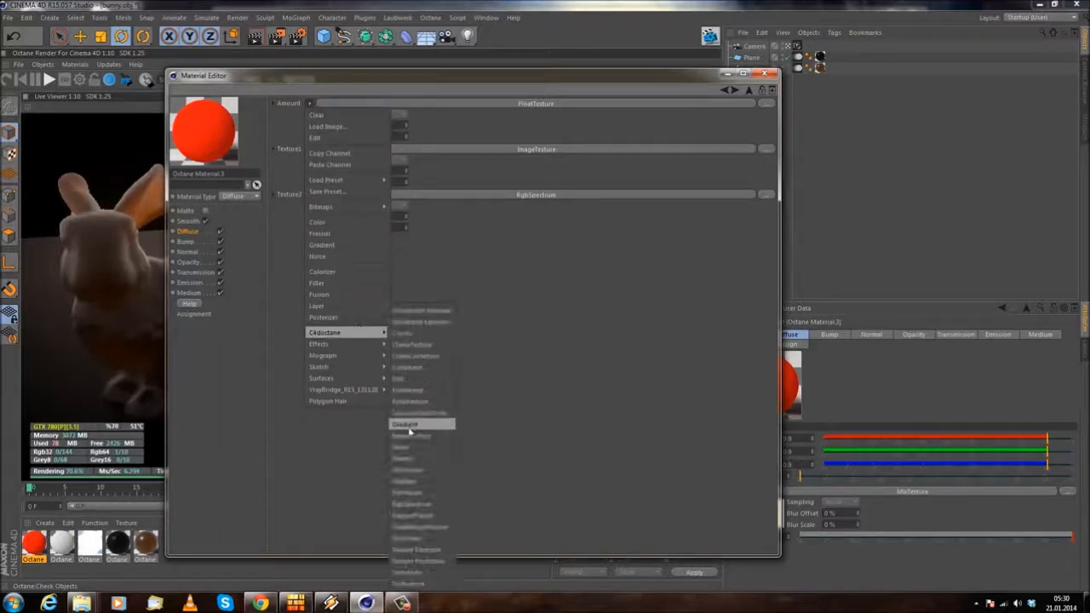
pyautogui.click(414, 436)
pyautogui.click(584, 104)
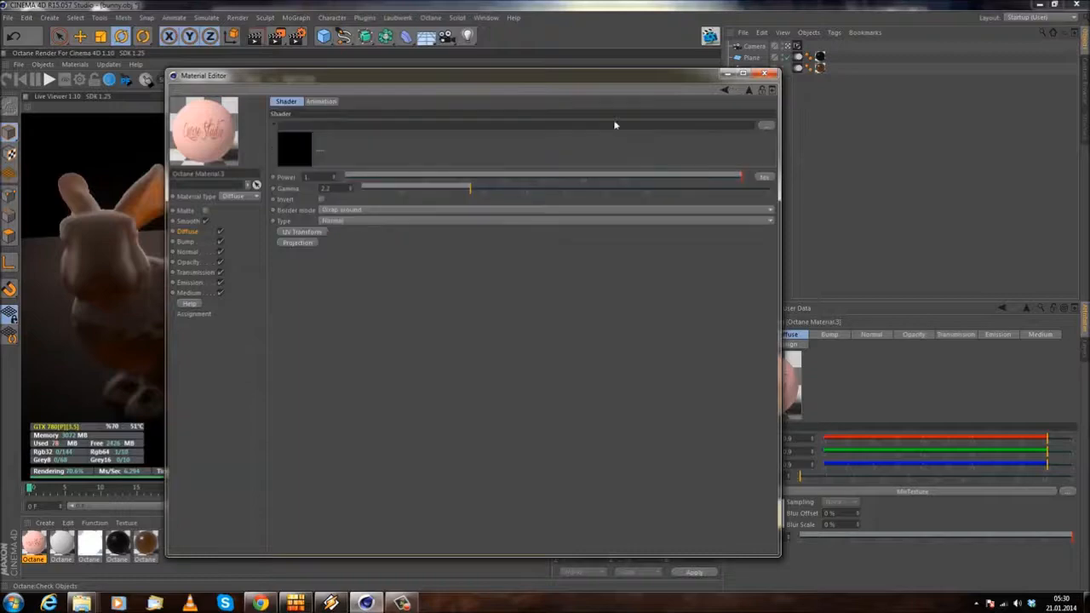
# Step: Load curse.jpg into the Amount's new ImageTexture without copying it to the project, and return to the mix settings
pyautogui.click(764, 176)
pyautogui.click(480, 295)
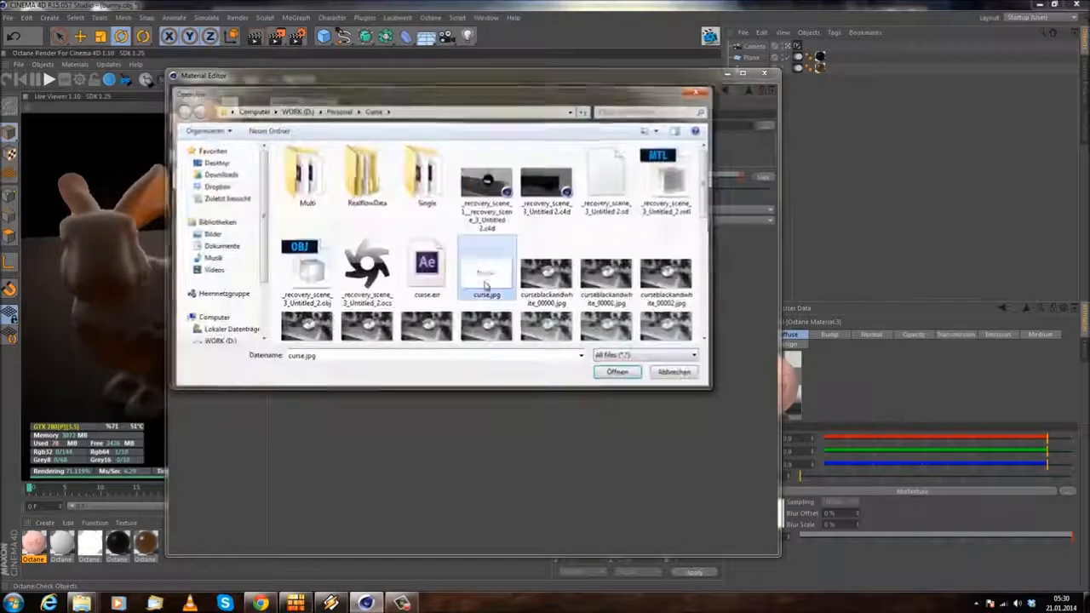
pyautogui.click(619, 372)
pyautogui.click(612, 341)
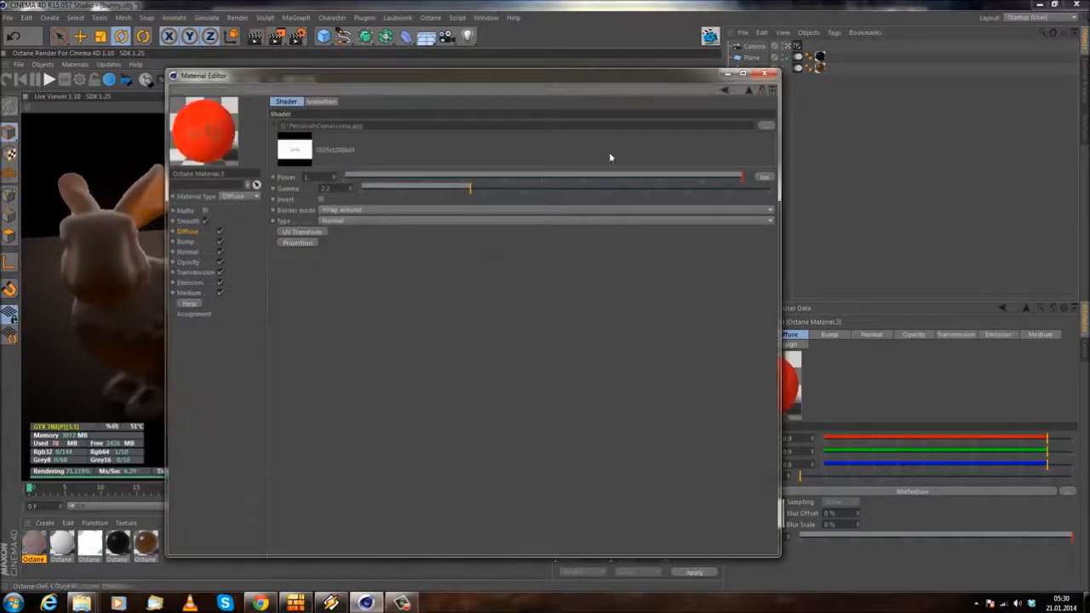
pyautogui.click(724, 90)
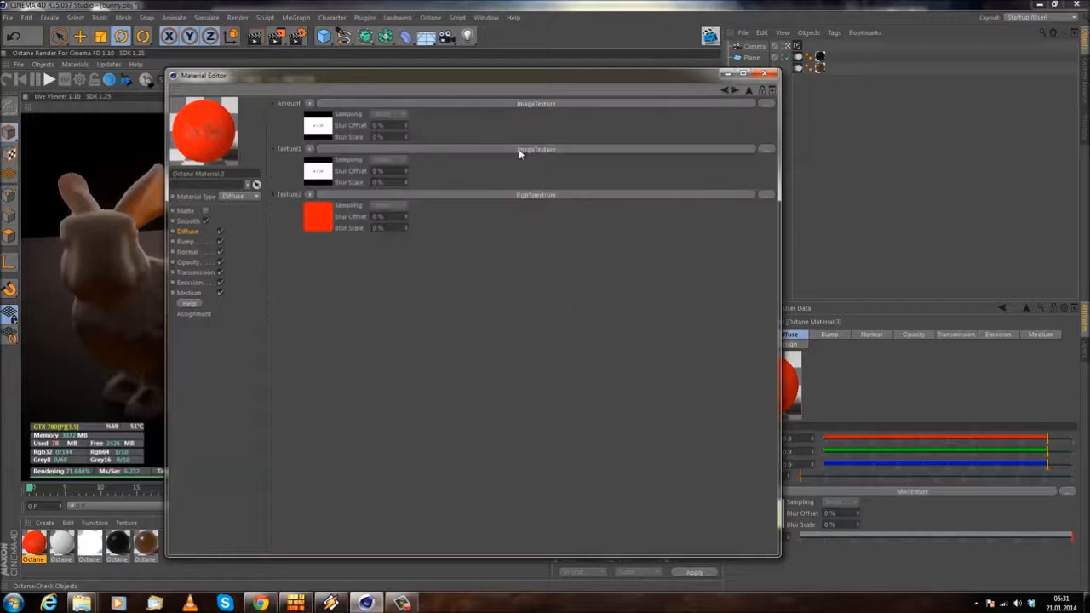
# Step: Create a new standard Cinema 4D material and assign a Fusion shader to its Color texture
pyautogui.click(435, 149)
pyautogui.click(724, 91)
pyautogui.moveTo(340, 78); pyautogui.dragTo(599, 38)
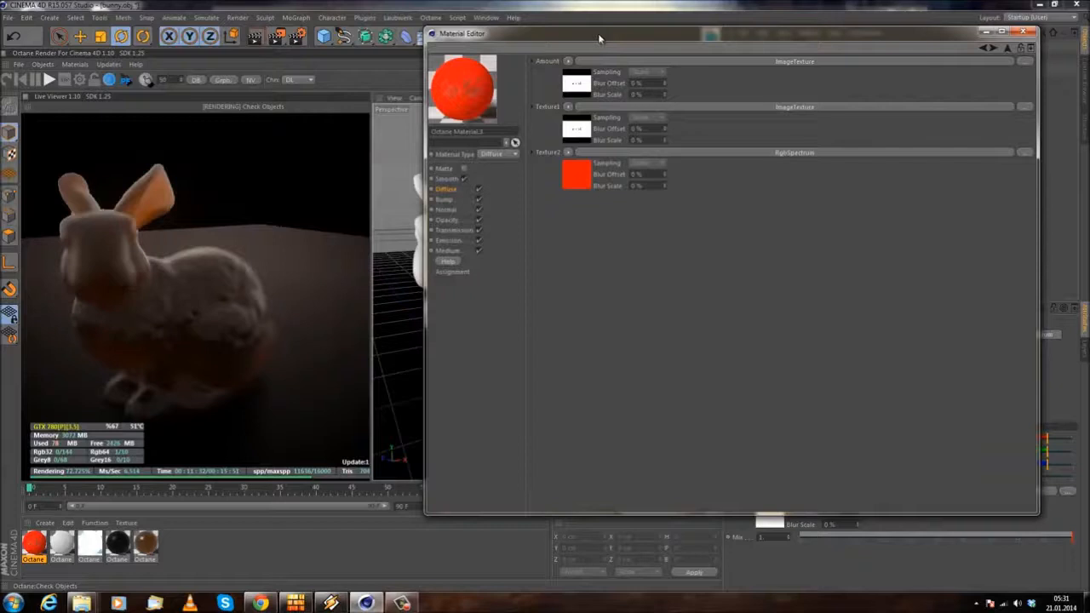
pyautogui.doubleClick(193, 555)
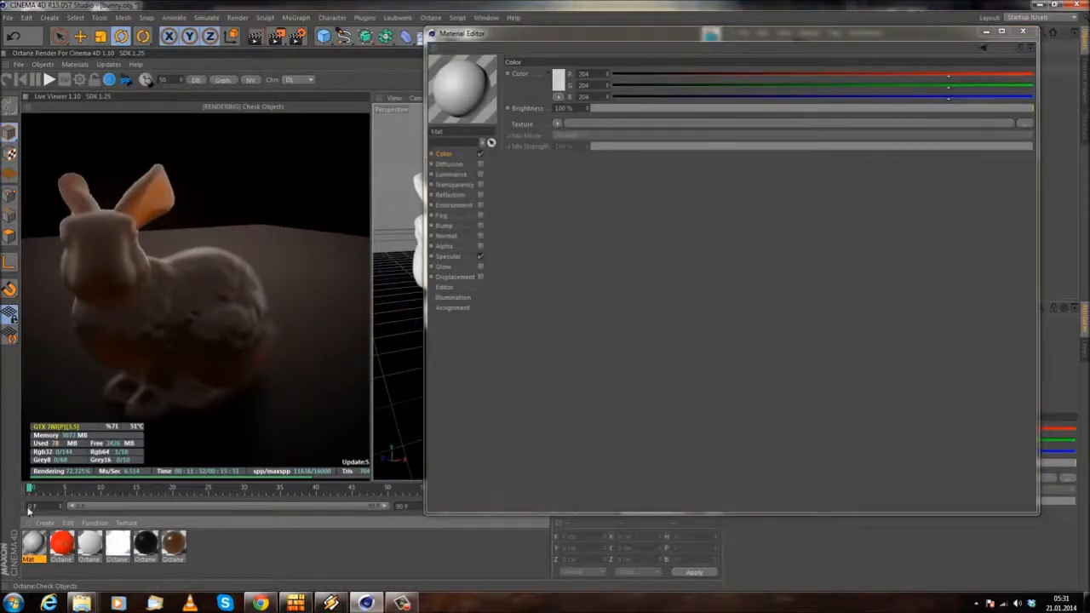
pyautogui.click(558, 124)
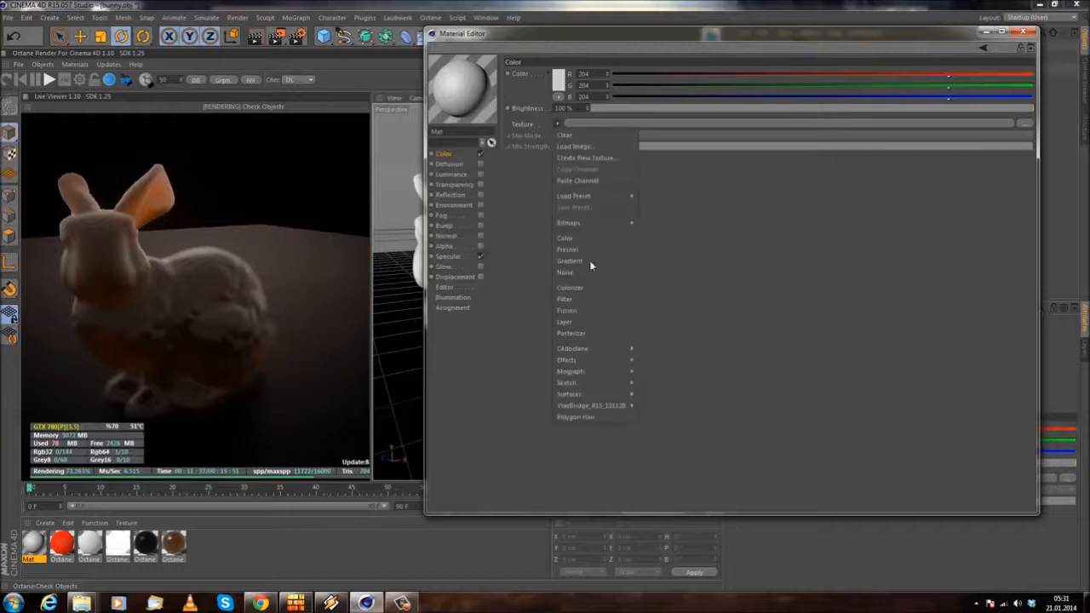
pyautogui.click(581, 312)
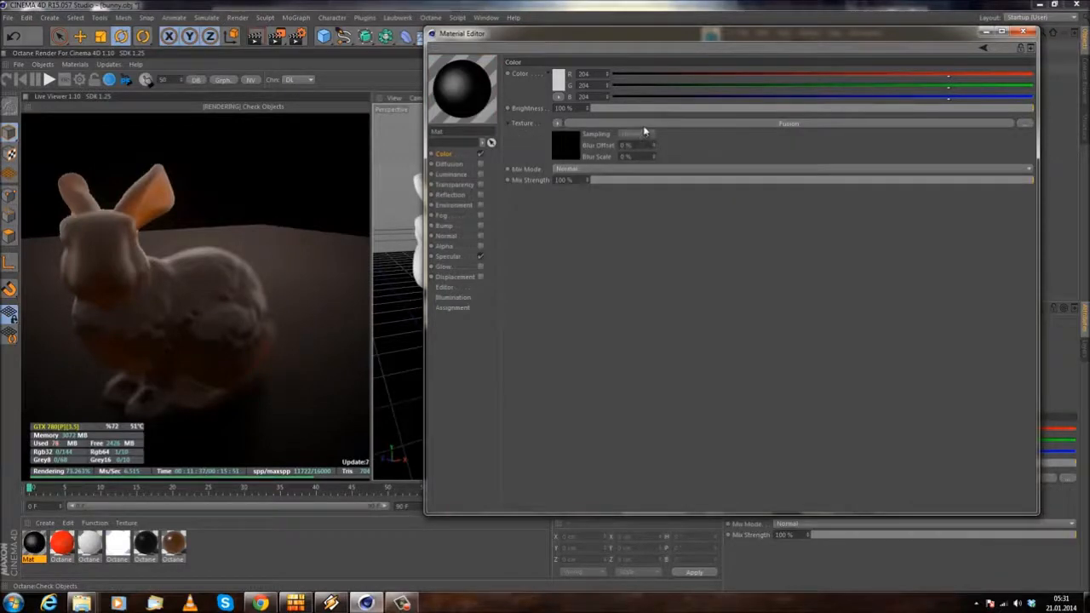
# Step: Examine the Fusion shader's base channel and mask options, toggling Use Mask on and off, and close the material editor
pyautogui.click(630, 141)
pyautogui.moveTo(631, 40); pyautogui.dragTo(386, 32)
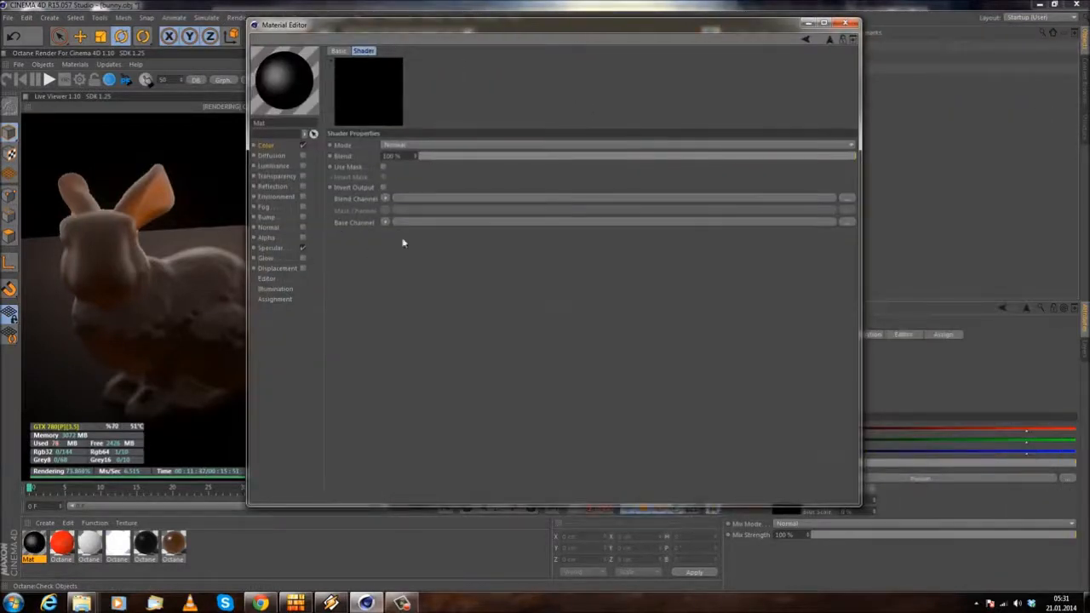
pyautogui.click(385, 222)
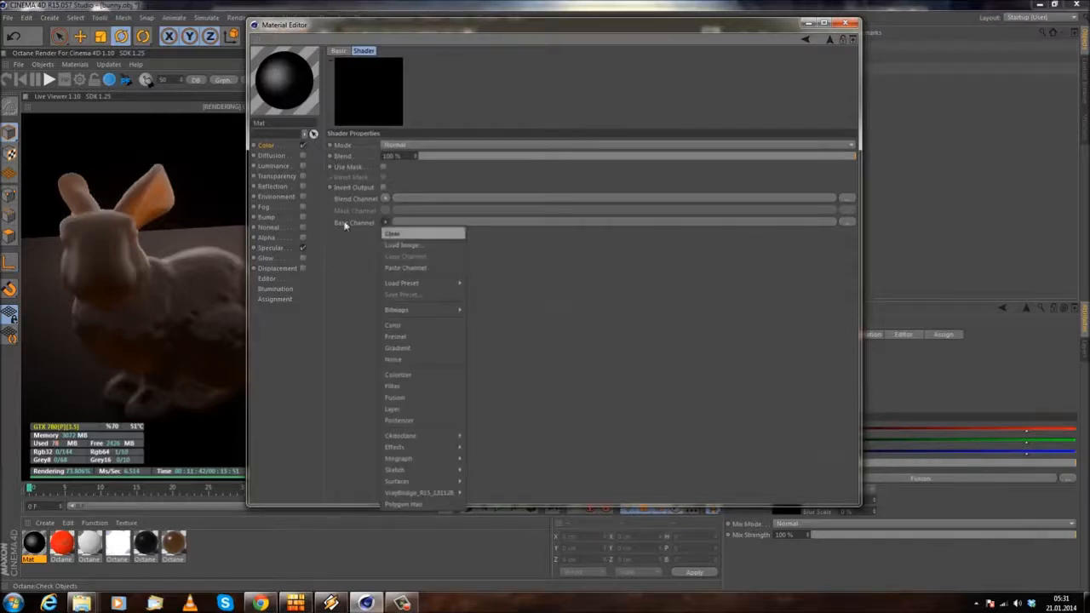
pyautogui.click(314, 263)
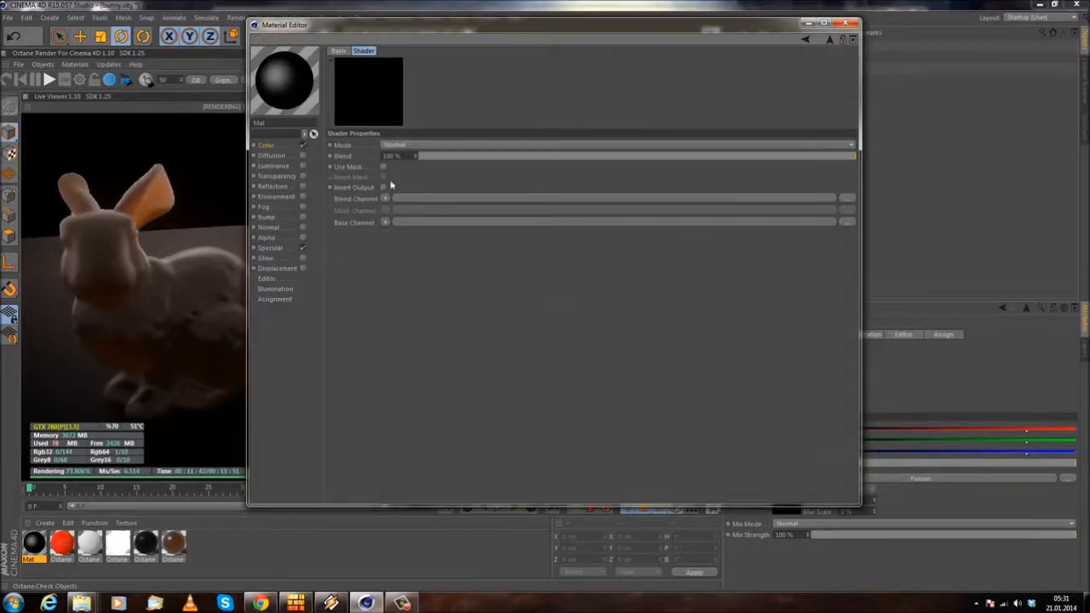
pyautogui.click(384, 167)
pyautogui.click(383, 167)
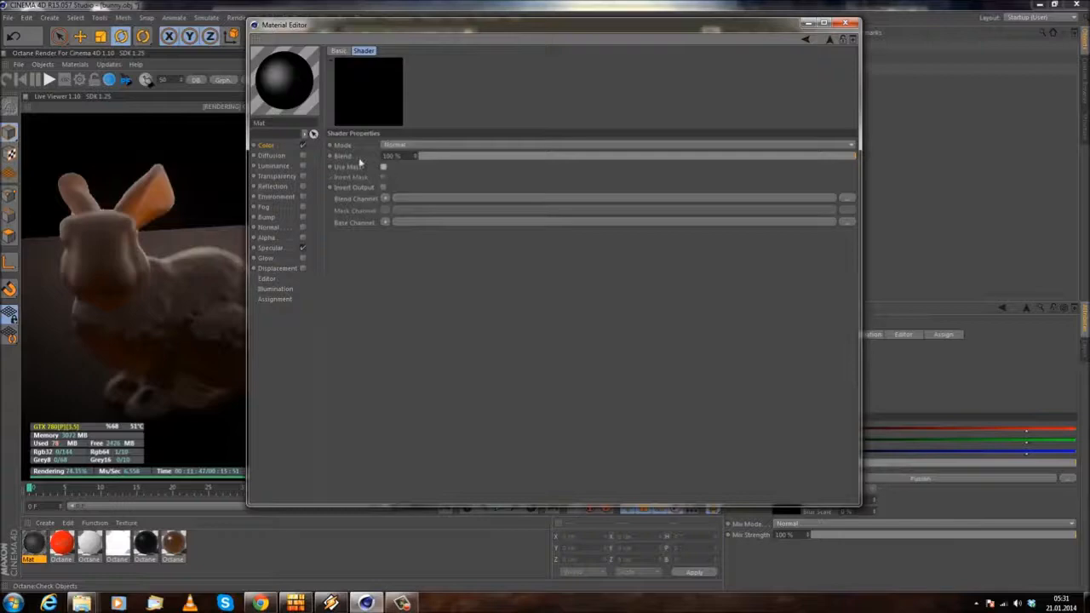
pyautogui.click(845, 23)
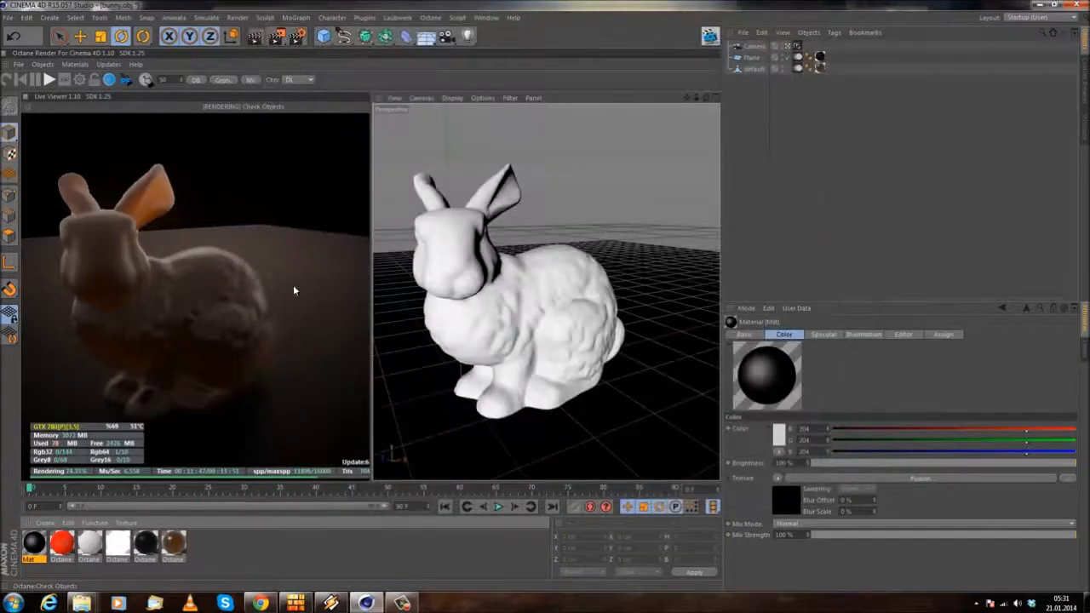
# Step: Reopen the red Octane material and show the C4doctane shaders available for its Diffuse texture
pyautogui.doubleClick(63, 544)
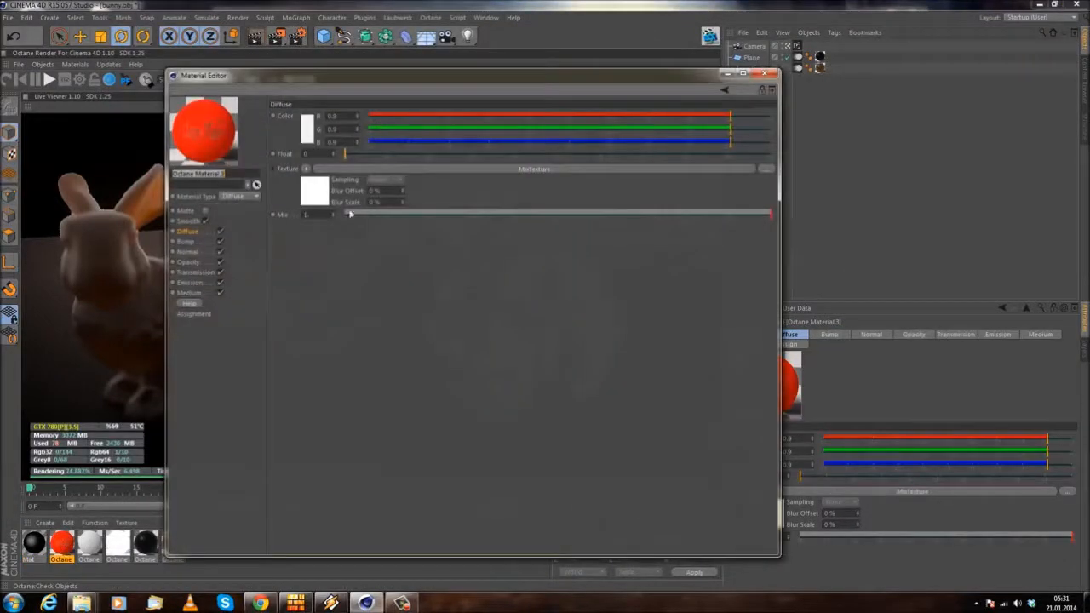
pyautogui.click(307, 168)
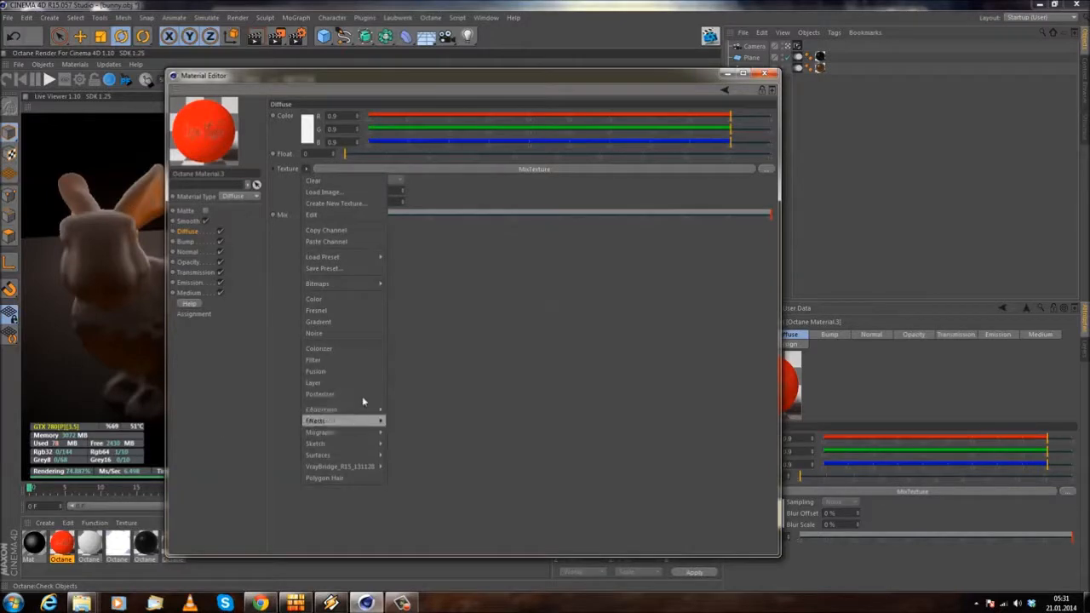
pyautogui.moveTo(360, 409)
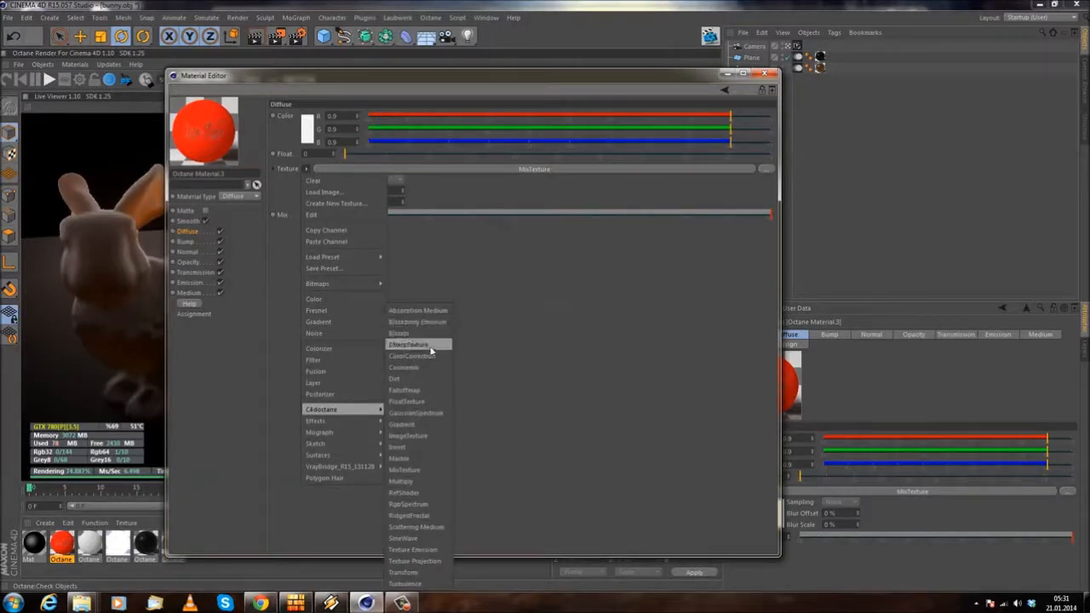
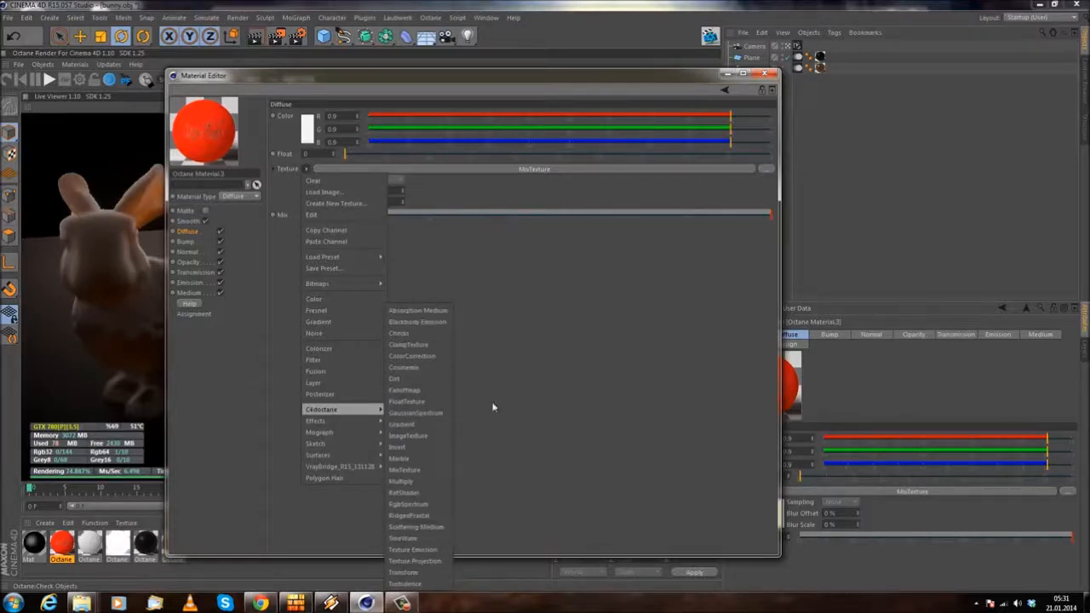
# Step: Close the material editor and delete the standard material that holds the Fusion shader
pyautogui.click(430, 530)
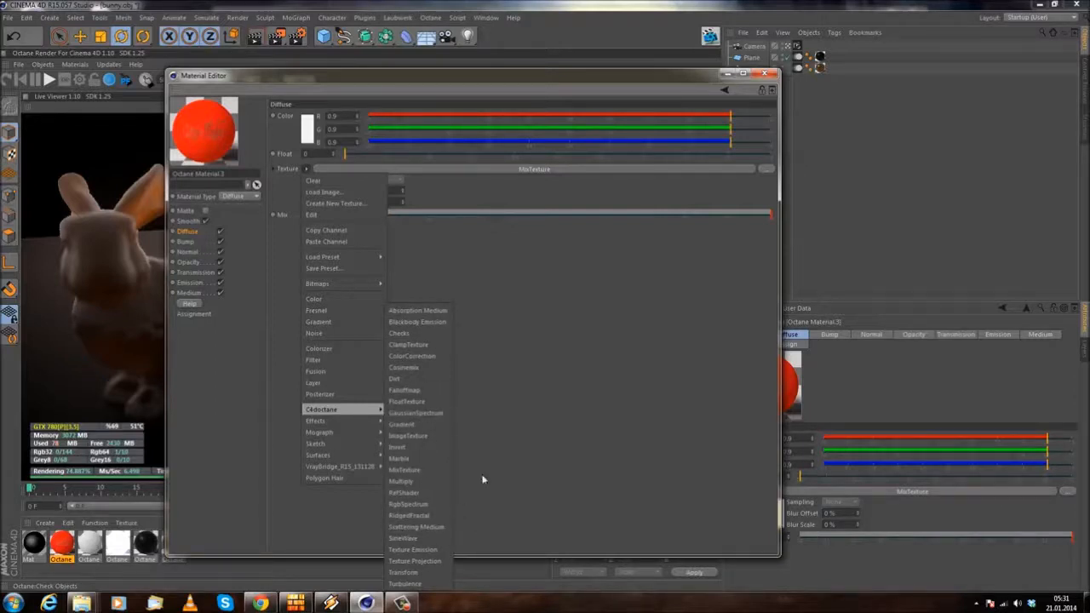
pyautogui.click(774, 74)
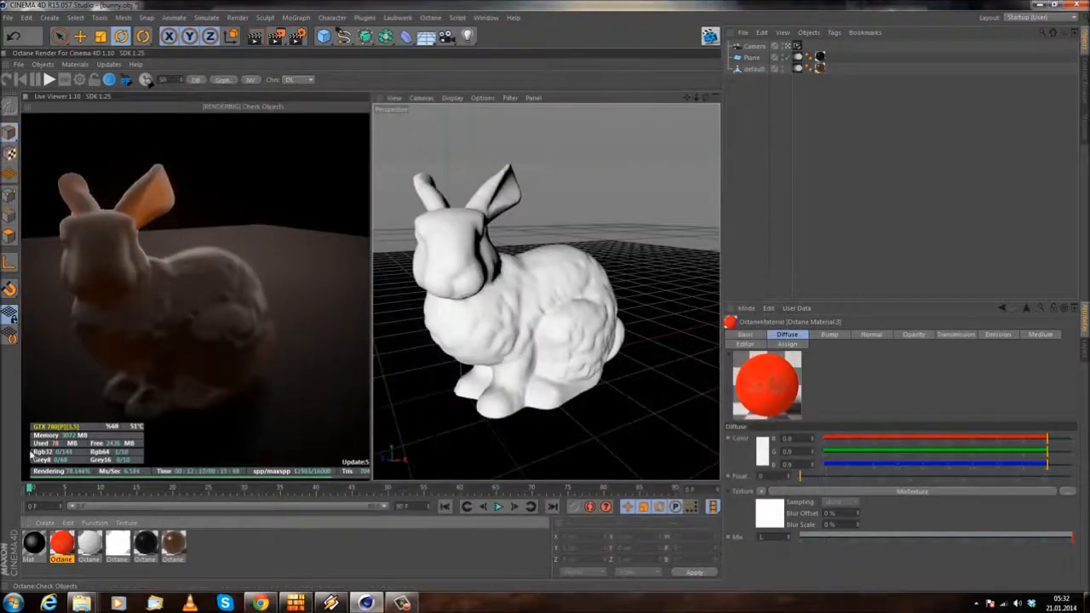
pyautogui.click(33, 543)
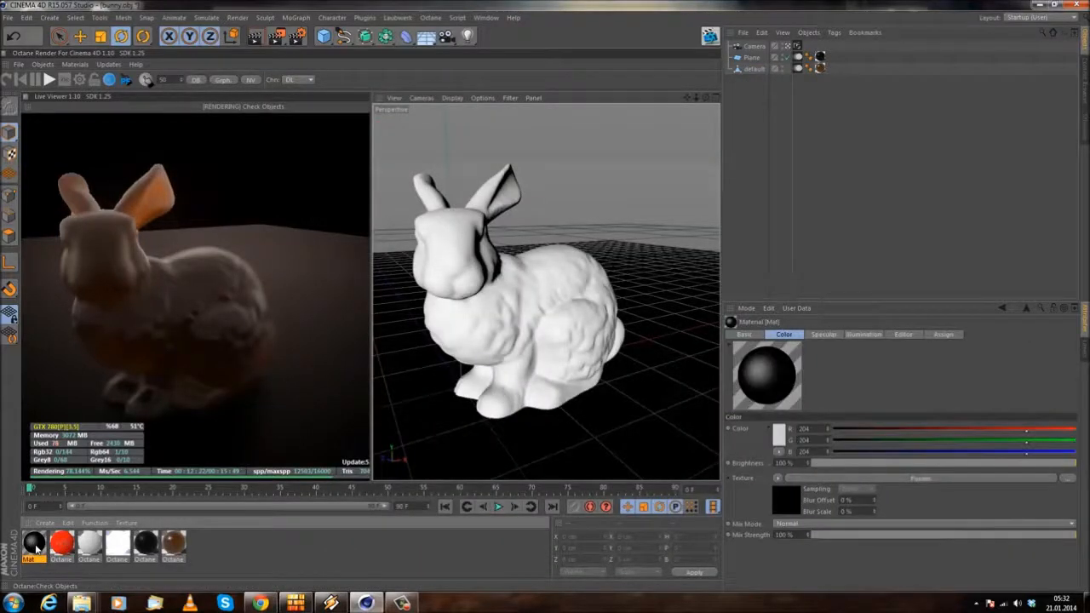
pyautogui.press('Delete')
pyautogui.click(36, 545)
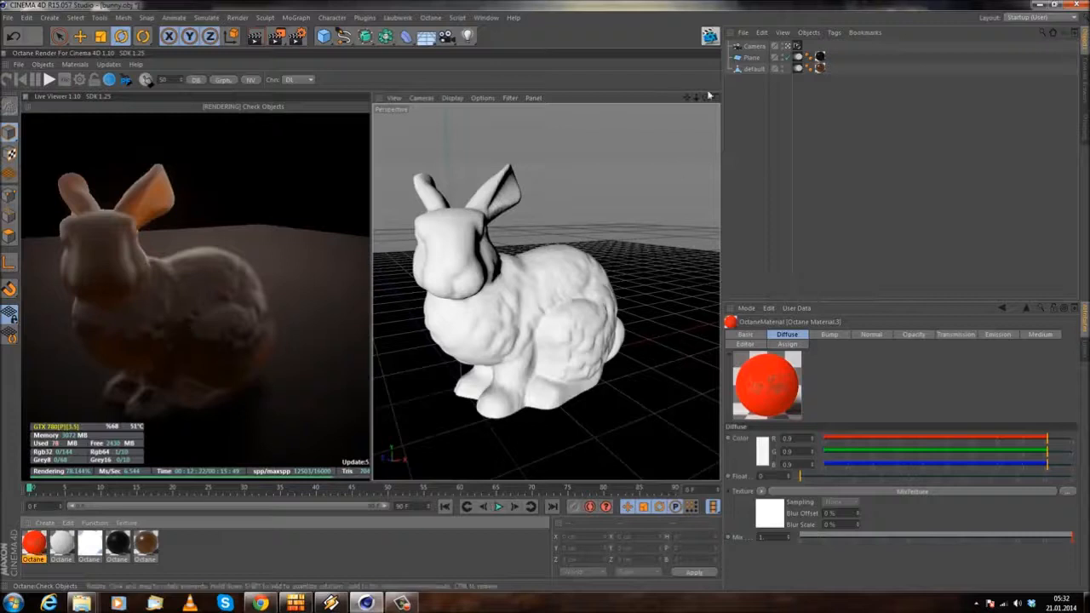
# Step: Delete the bunny object from the scene
pyautogui.click(749, 71)
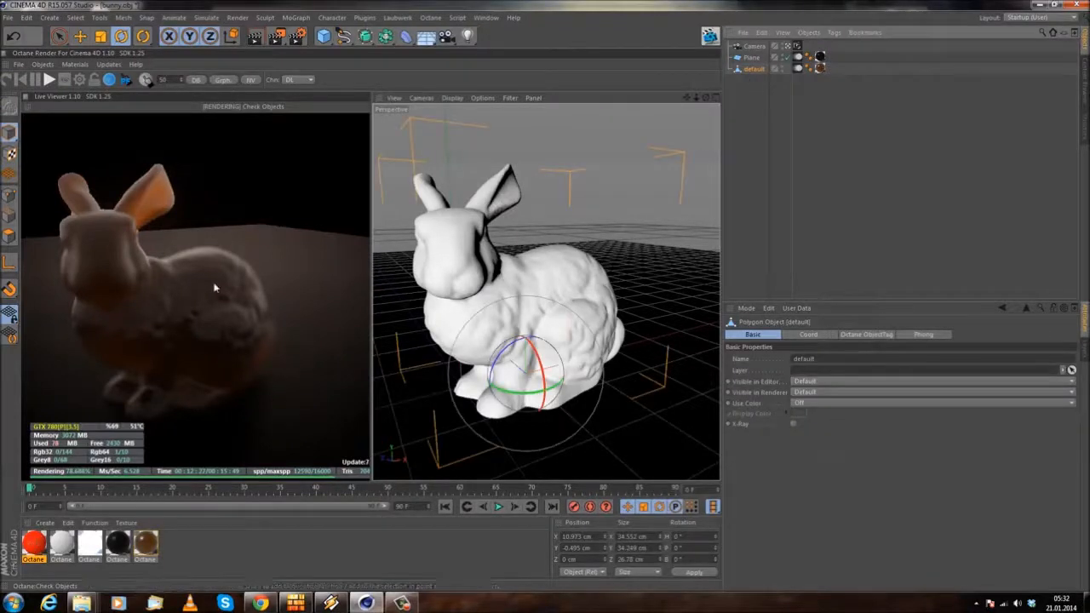
pyautogui.click(759, 61)
pyautogui.click(754, 77)
pyautogui.click(755, 73)
pyautogui.press('Delete')
# Step: Add a cube to the scene and scale it uniformly down to about 19.2 cm
pyautogui.click(323, 36)
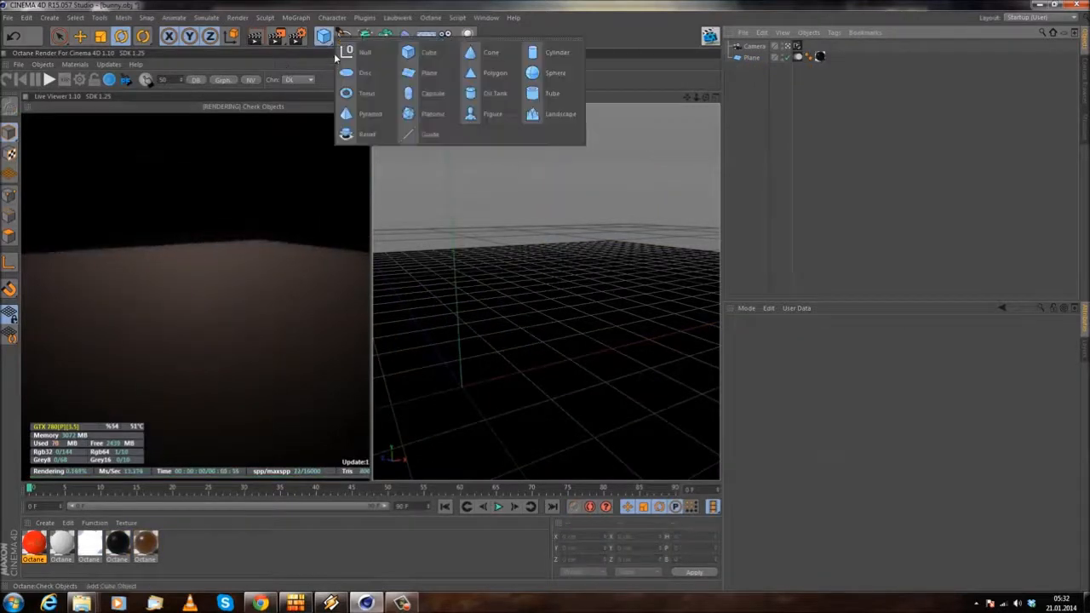
pyautogui.click(418, 57)
pyautogui.click(102, 40)
pyautogui.moveTo(512, 240); pyautogui.dragTo(545, 295)
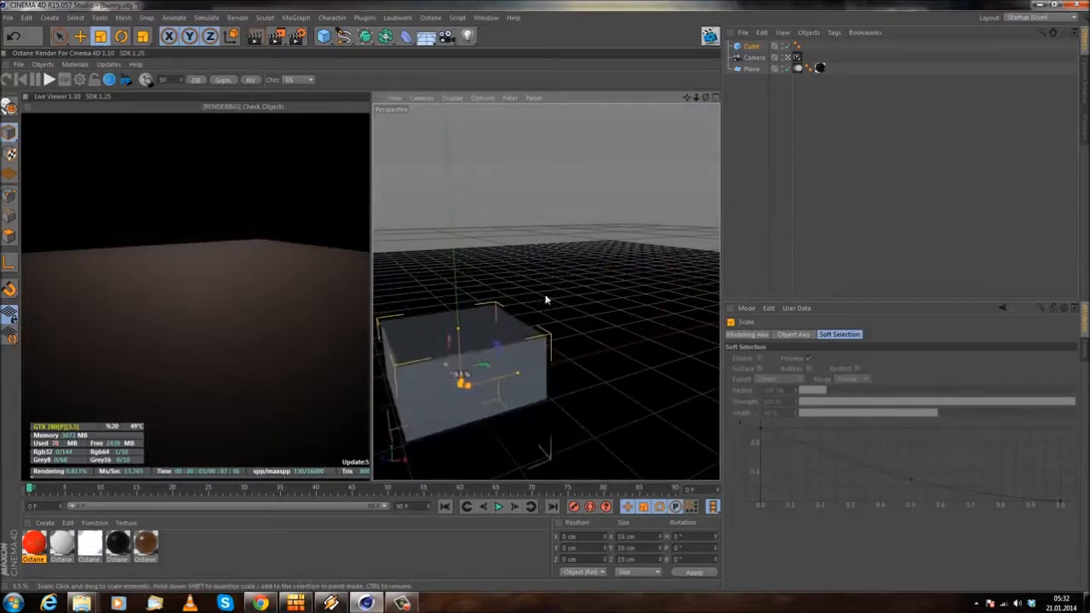
# Step: Move the cube up onto the ground plane and slightly sideways, to about X 4.5 cm and Y 9.8 cm
pyautogui.click(79, 35)
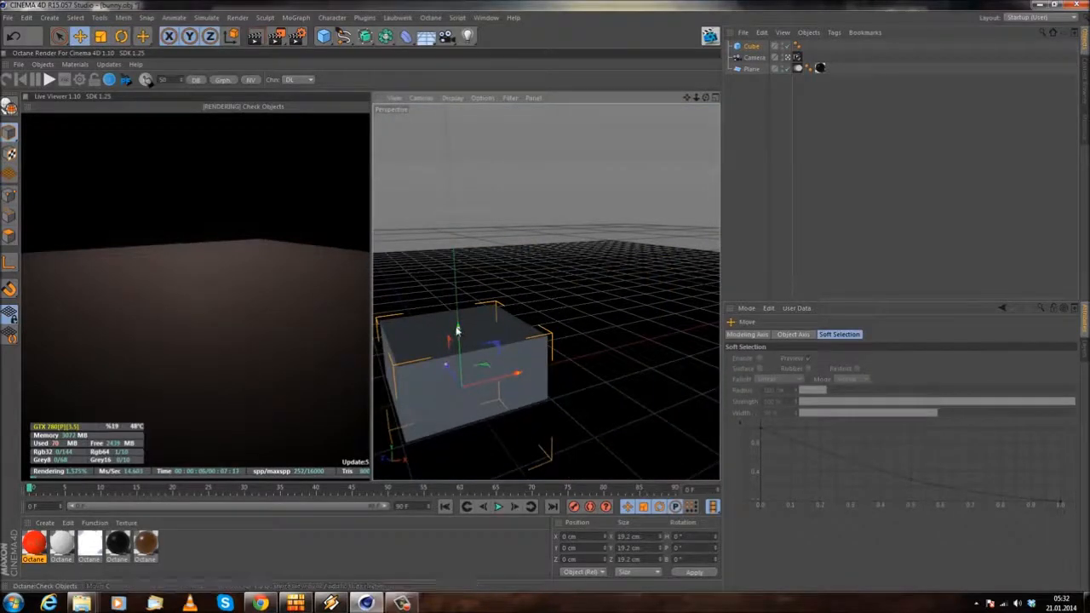
pyautogui.moveTo(458, 341); pyautogui.dragTo(457, 268)
pyautogui.moveTo(492, 314); pyautogui.dragTo(516, 308)
pyautogui.moveTo(484, 260); pyautogui.dragTo(485, 267)
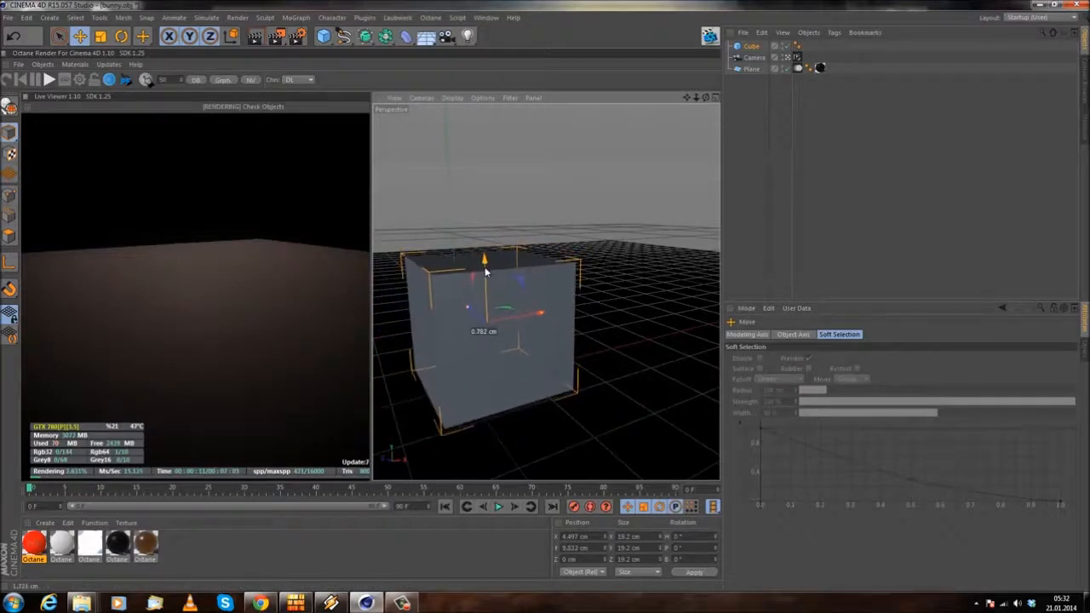
# Step: Make the cube editable and add an Octane ObjectTag to it
pyautogui.click(751, 47)
pyautogui.rightClick(752, 47)
pyautogui.moveTo(831, 89)
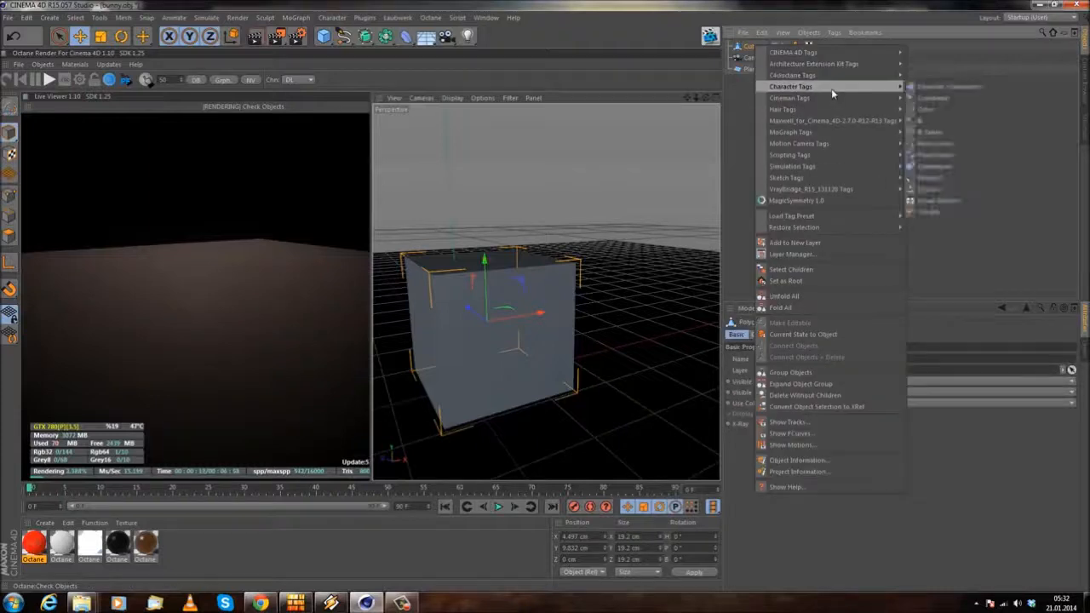
pyautogui.click(937, 118)
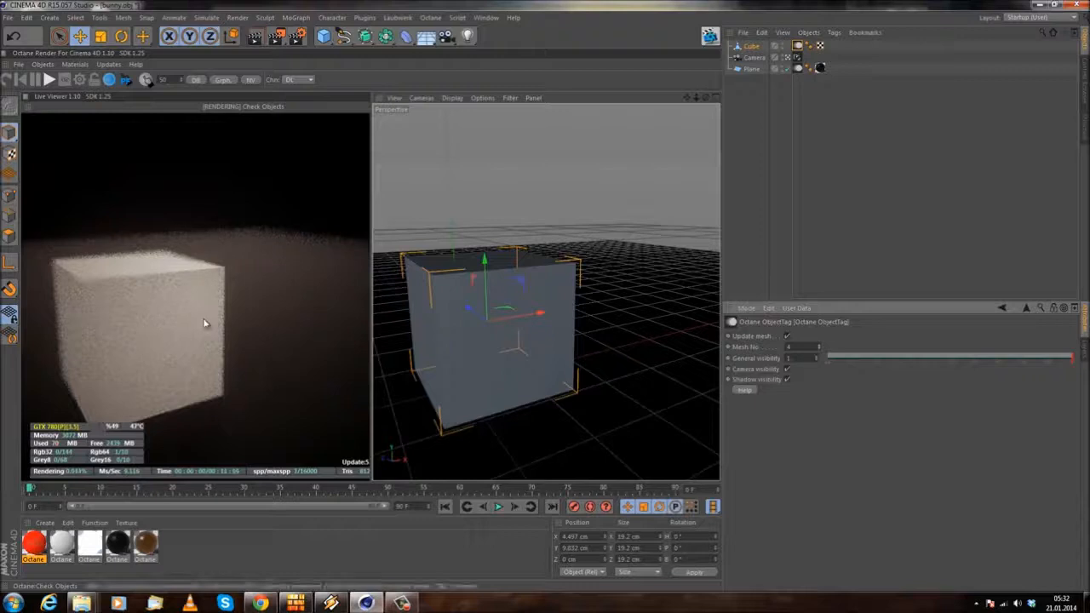
# Step: Set the Octane camera tag's Aperture to 0 and frame the cube closer in the view
pyautogui.keyDown('alt'); pyautogui.moveTo(534, 295); pyautogui.dragTo(575, 288, button='middle'); pyautogui.keyUp('alt')
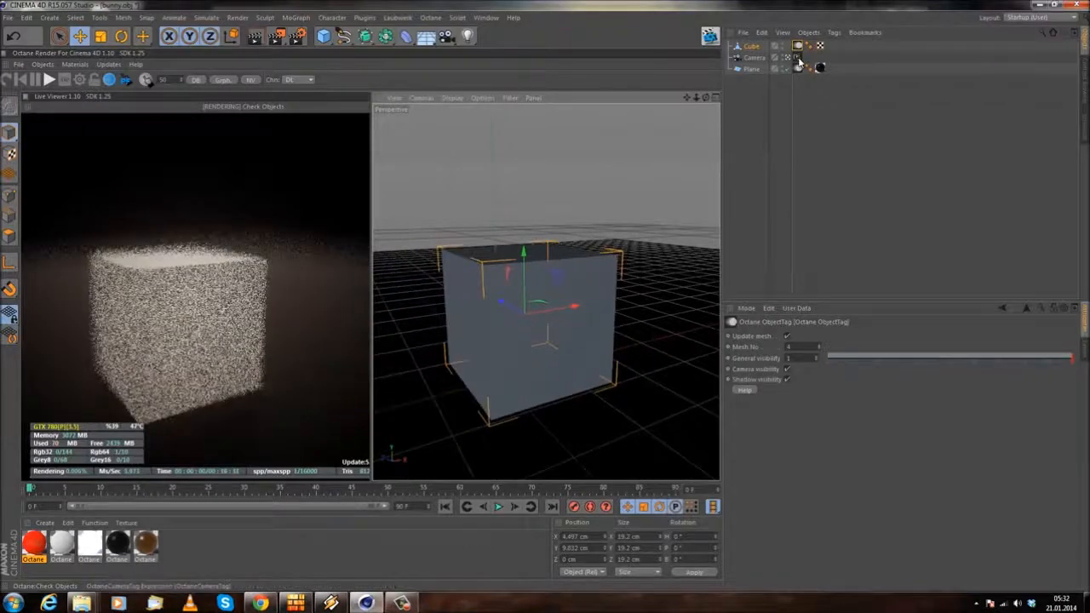
pyautogui.click(798, 59)
pyautogui.moveTo(860, 415); pyautogui.dragTo(657, 401)
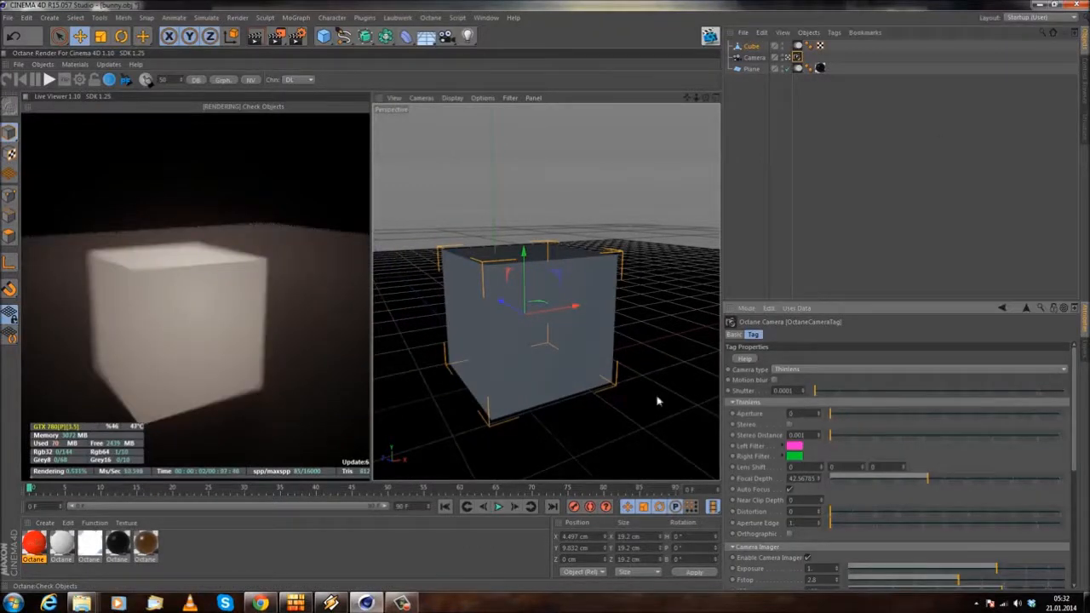
pyautogui.scroll(2, 504, 276)
pyautogui.keyDown('alt'); pyautogui.moveTo(503, 298); pyautogui.dragTo(496, 358); pyautogui.keyUp('alt')
pyautogui.keyDown('alt'); pyautogui.moveTo(489, 309); pyautogui.dragTo(489, 290); pyautogui.keyUp('alt')
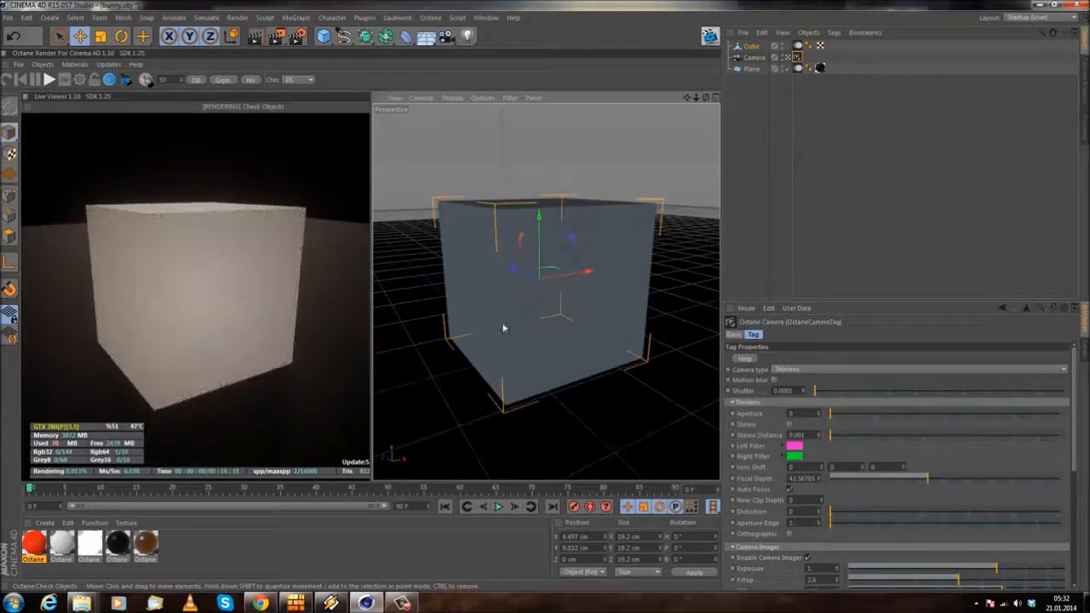
# Step: Clear the MixTexture from the red Octane material's Diffuse texture and assign a C4doctane ImageTexture in its place
pyautogui.doubleClick(34, 545)
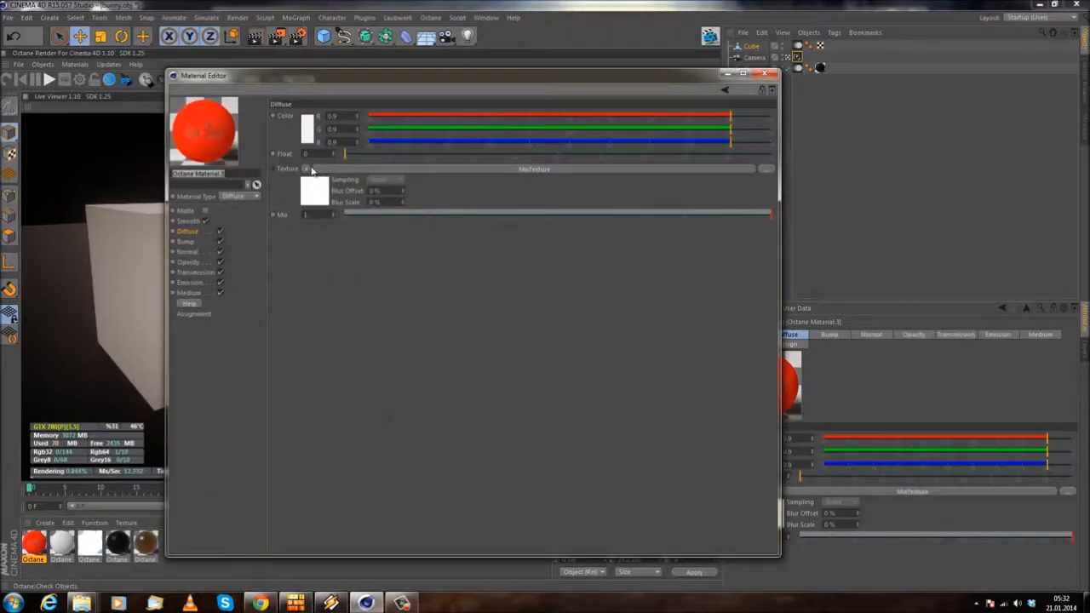
pyautogui.click(307, 170)
pyautogui.click(310, 181)
pyautogui.click(307, 169)
pyautogui.click(308, 180)
pyautogui.click(307, 169)
pyautogui.moveTo(340, 378)
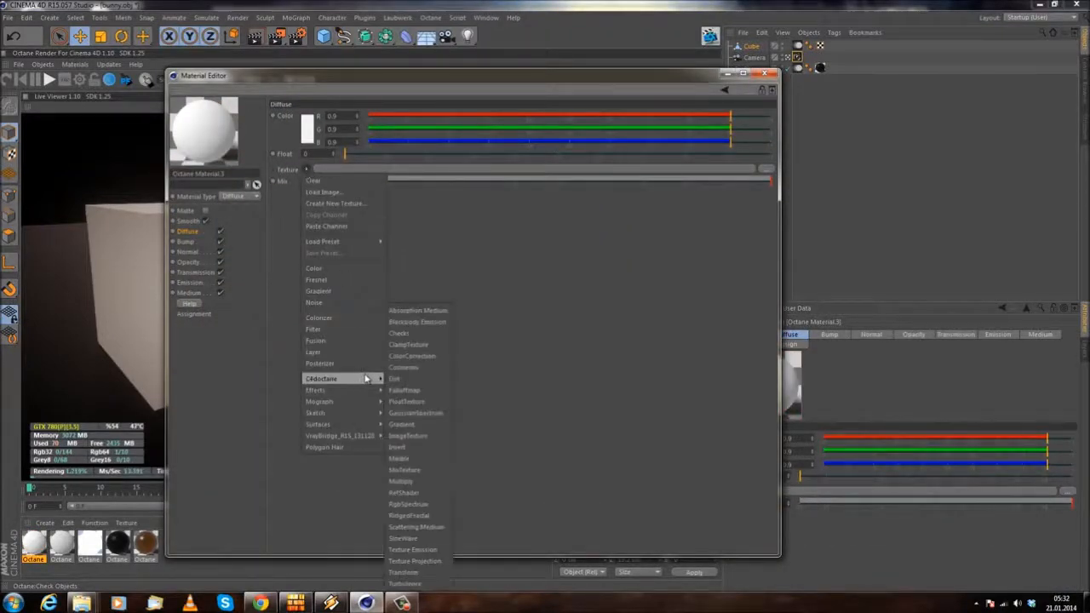
pyautogui.click(409, 436)
# Step: Load curse.jpg into the Diffuse ImageTexture without copying it to the project, and close the material editor
pyautogui.click(581, 175)
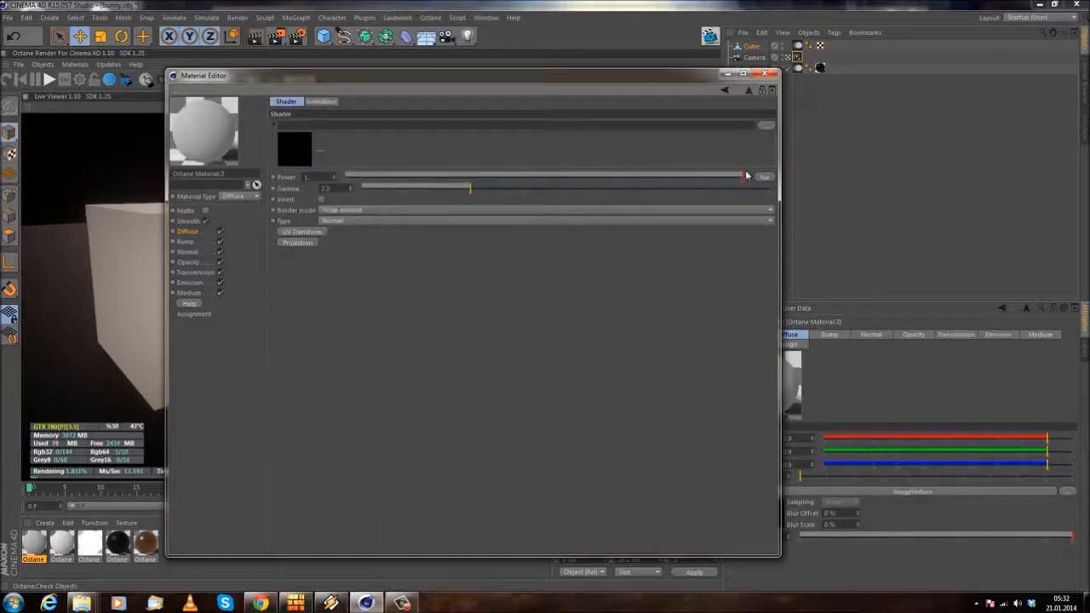
pyautogui.click(766, 126)
pyautogui.click(488, 268)
pyautogui.click(620, 370)
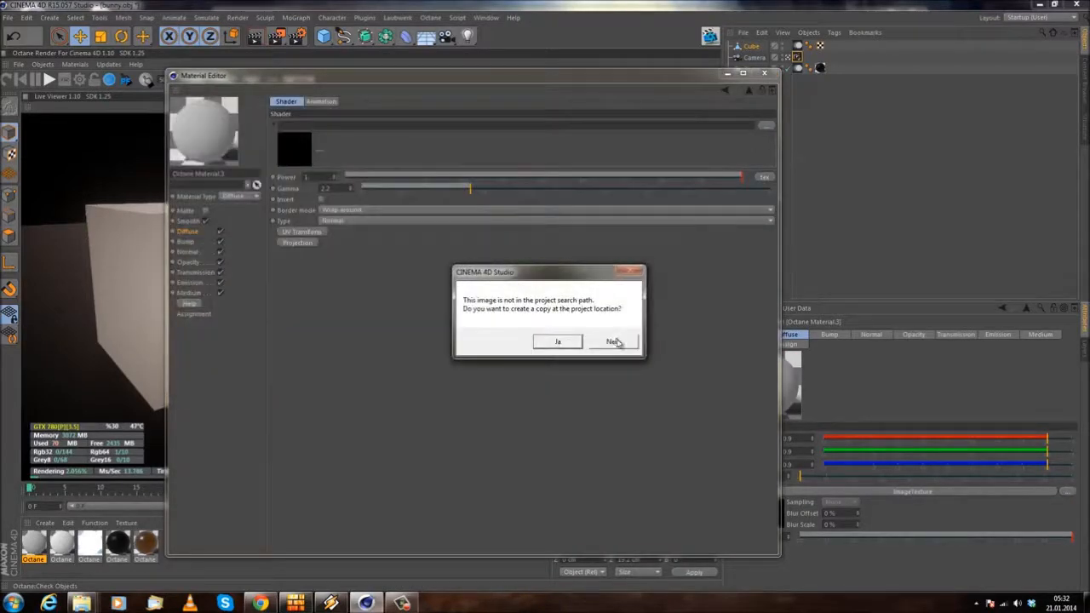
pyautogui.click(614, 342)
pyautogui.click(764, 74)
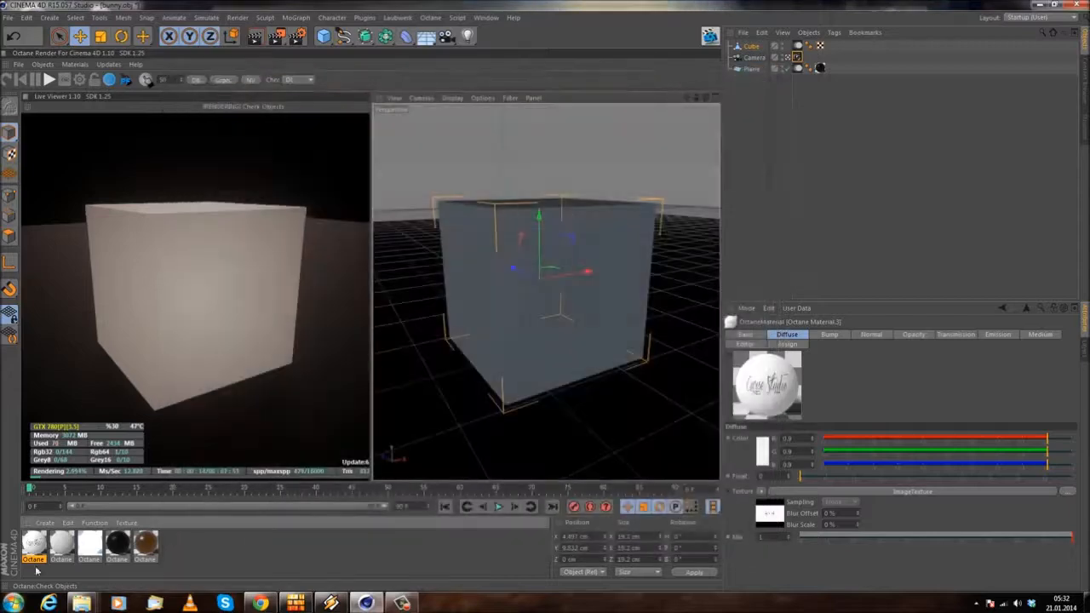
# Step: Apply the curse.jpg Octane material to the cube and view it from a corner in the live render
pyautogui.moveTo(682, 49); pyautogui.dragTo(751, 47)
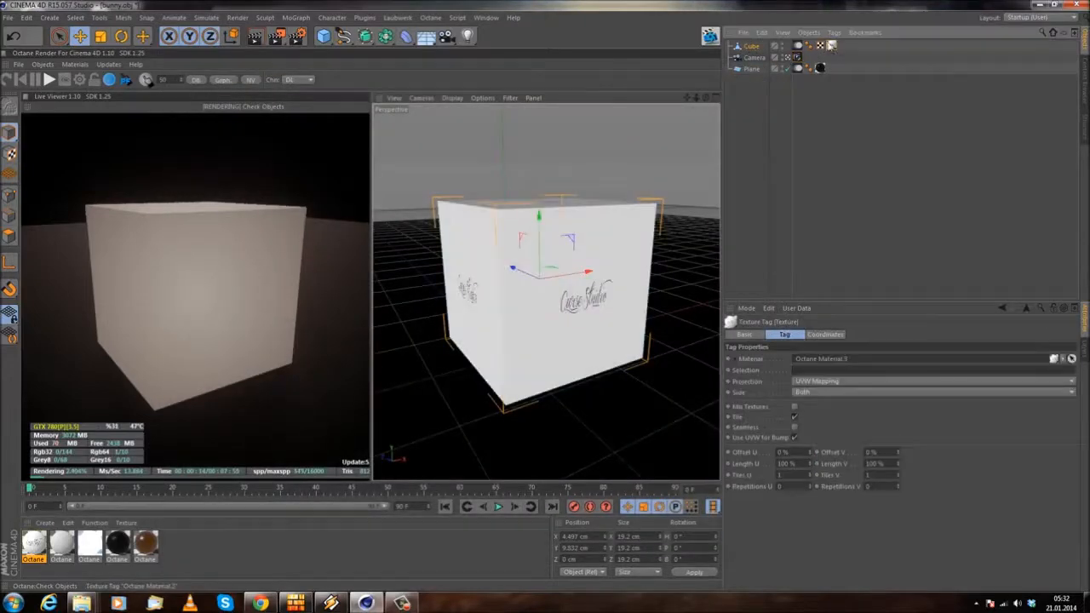
pyautogui.keyDown('alt'); pyautogui.moveTo(498, 314); pyautogui.dragTo(540, 329); pyautogui.keyUp('alt')
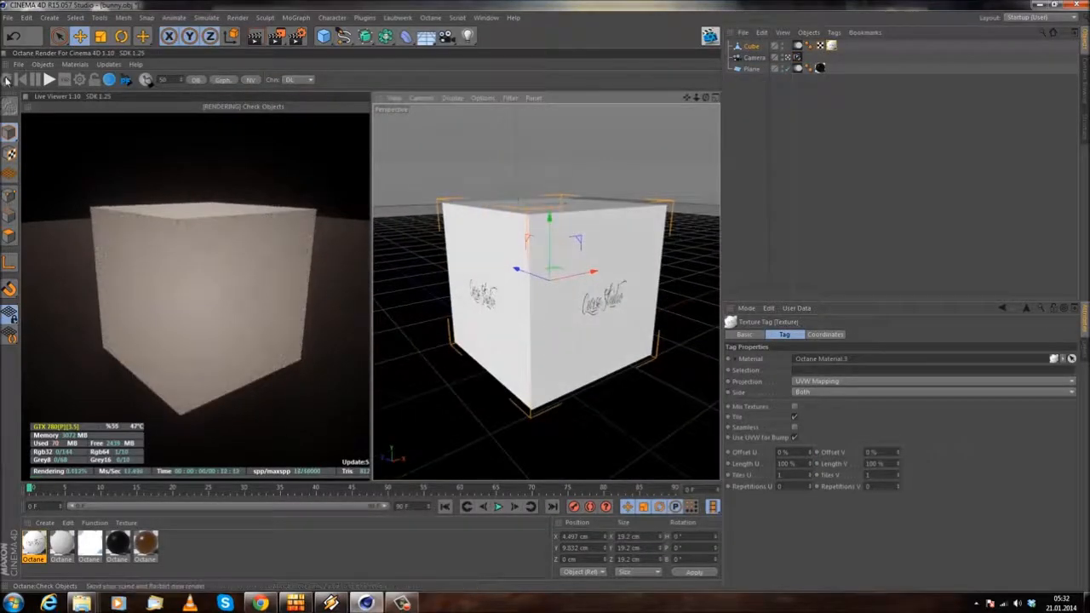
pyautogui.keyDown('alt'); pyautogui.moveTo(398, 276); pyautogui.dragTo(579, 288); pyautogui.keyUp('alt')
# Step: Set the cube's texture tag projection to Cubic
pyautogui.click(815, 382)
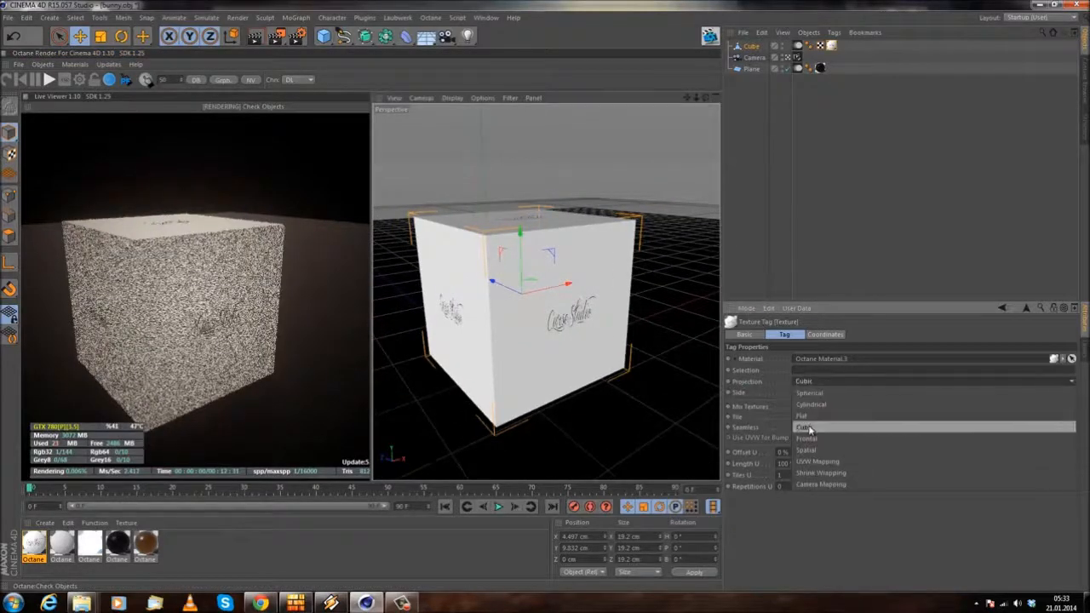
pyautogui.click(814, 428)
pyautogui.keyDown('alt'); pyautogui.moveTo(477, 377); pyautogui.dragTo(526, 371); pyautogui.keyUp('alt')
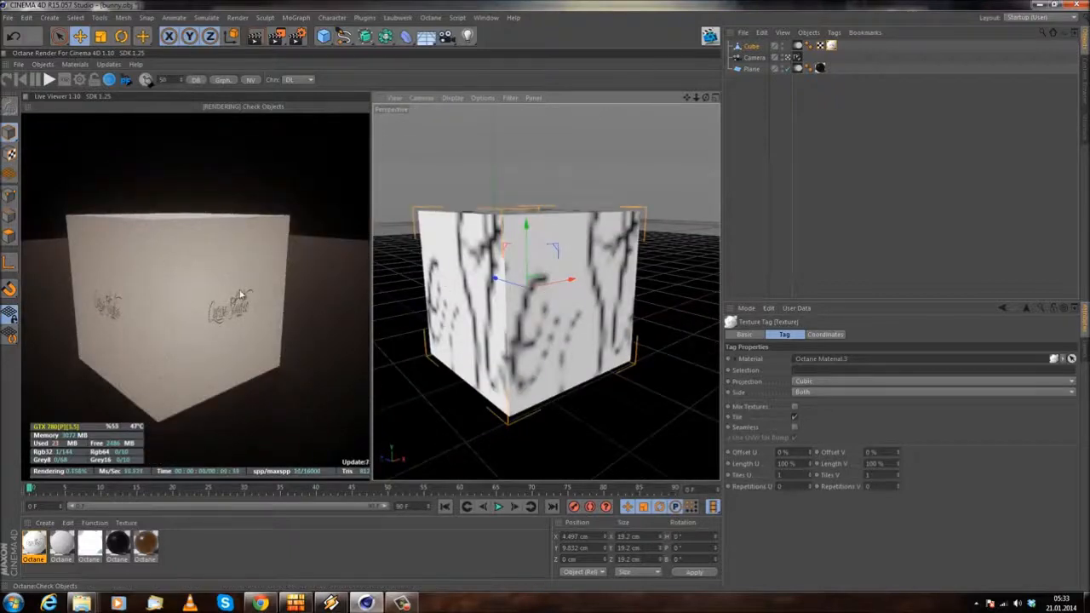
# Step: Examine the cube's Octane object tag and texture tag, comparing the cubic mapping between viewport and live render
pyautogui.click(798, 45)
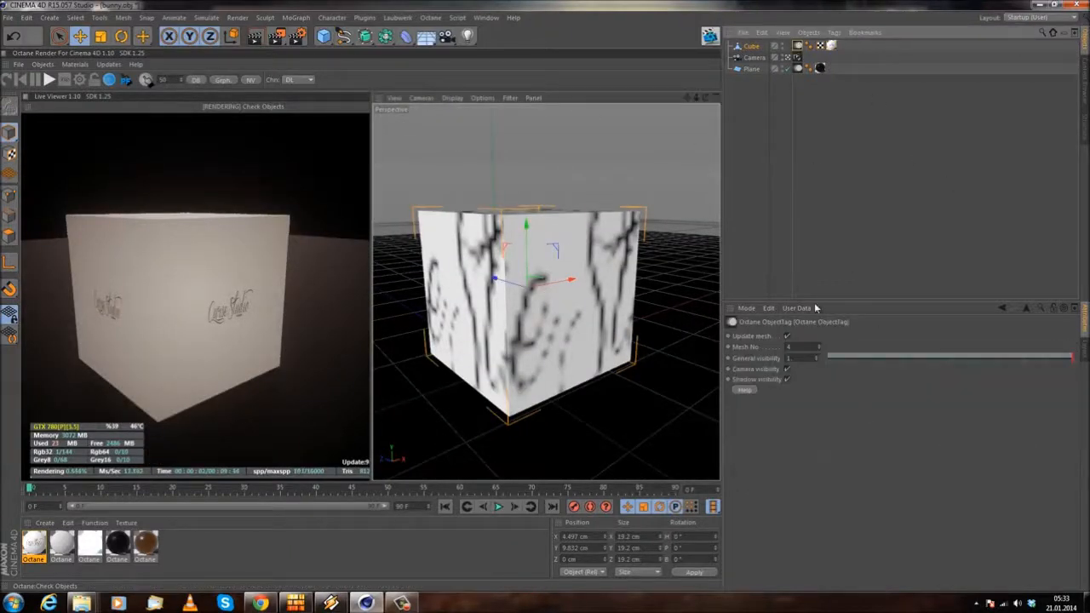
pyautogui.click(751, 46)
pyautogui.click(799, 46)
pyautogui.click(832, 46)
pyautogui.click(752, 47)
pyautogui.moveTo(706, 98); pyautogui.dragTo(701, 140)
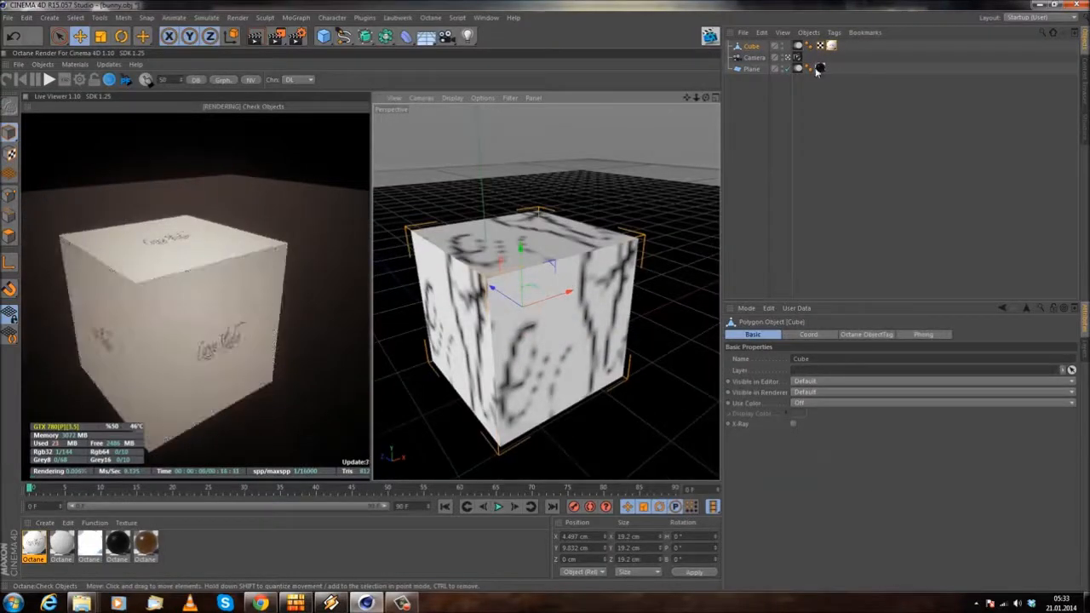
pyautogui.click(832, 46)
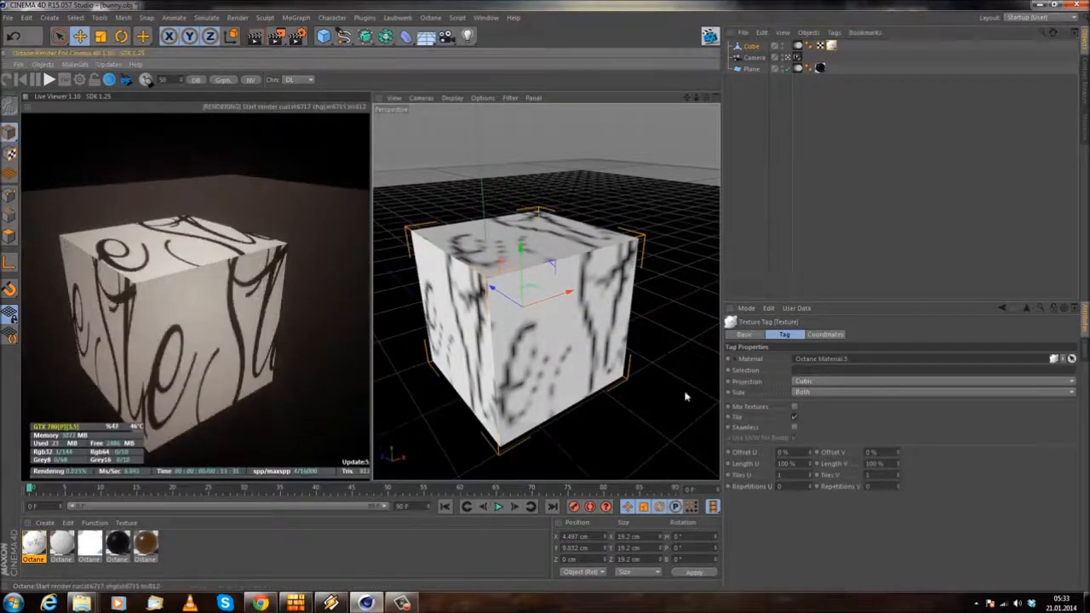
# Step: Set the cube's texture tag projection back to UVW Mapping
pyautogui.moveTo(706, 98); pyautogui.dragTo(706, 89)
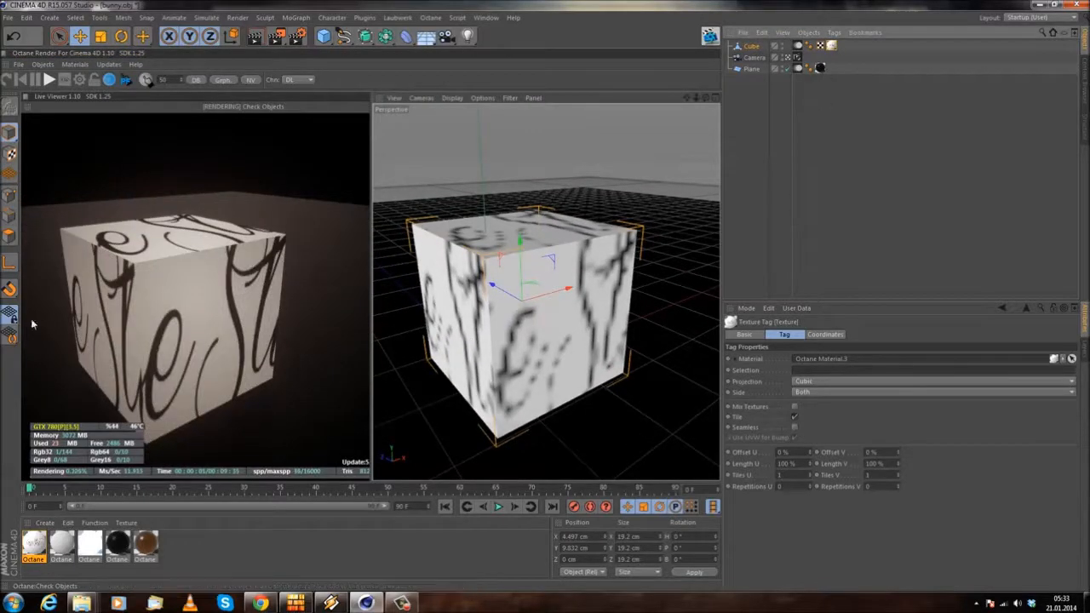
pyautogui.moveTo(247, 285)
pyautogui.mouseDown()
pyautogui.moveTo(250, 312)
pyautogui.moveTo(245, 285)
pyautogui.mouseUp()
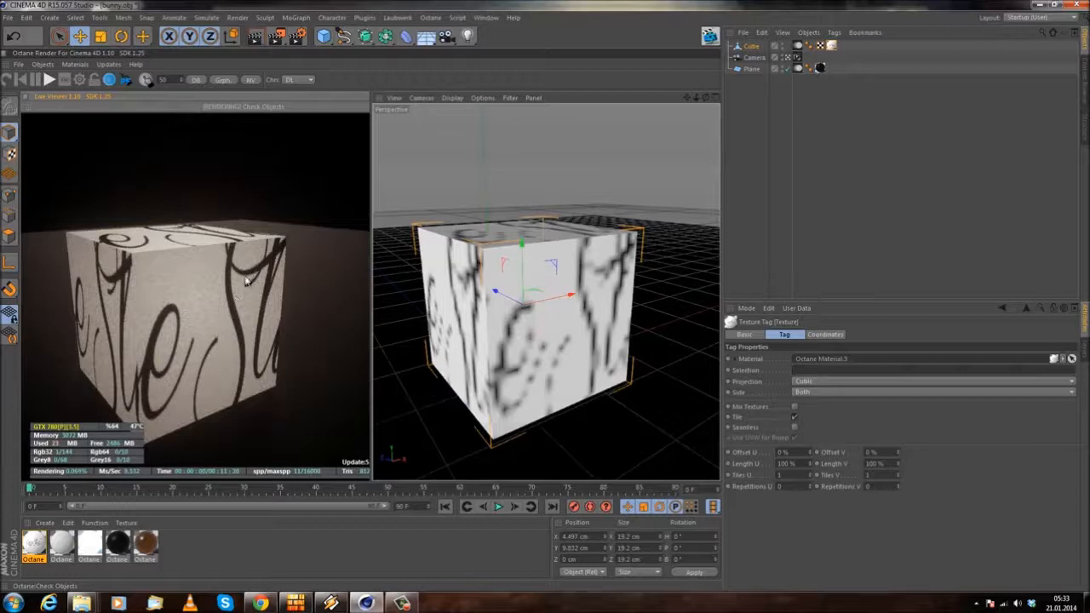
pyautogui.click(820, 380)
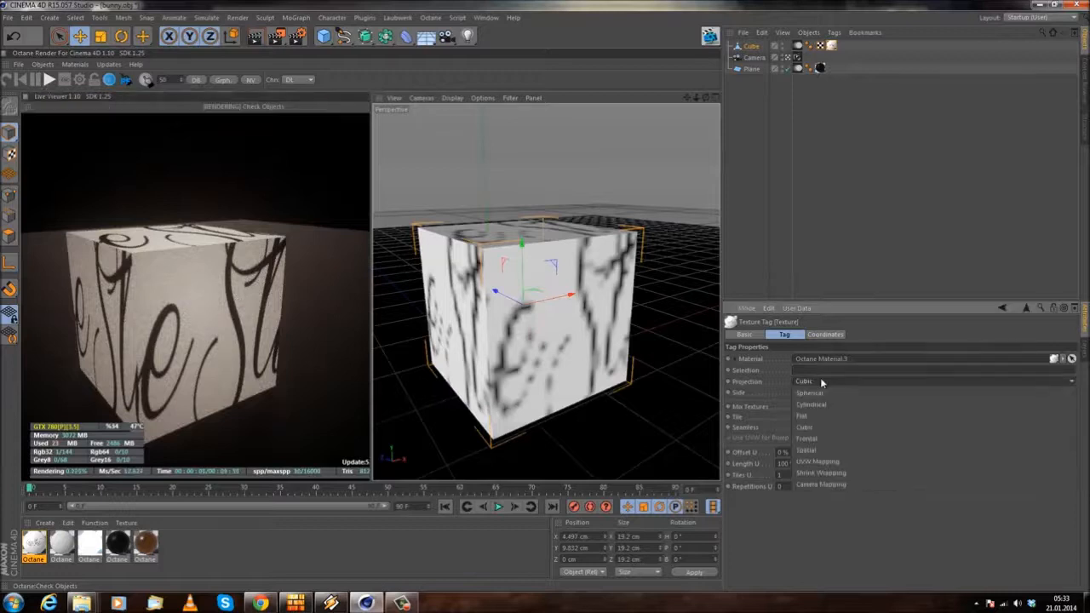
pyautogui.click(817, 467)
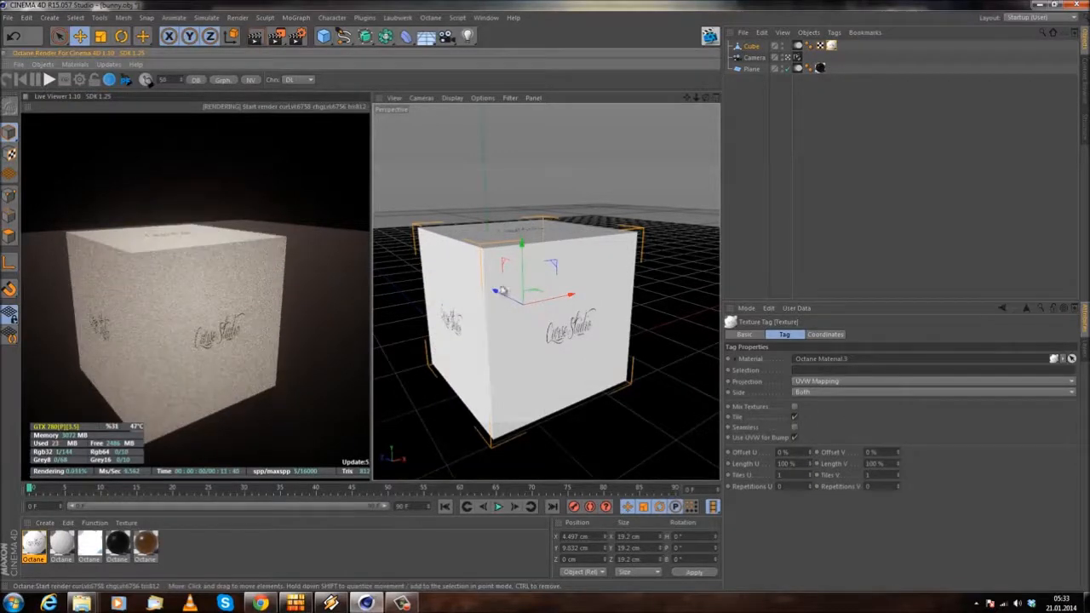
# Step: Open the ImageTexture settings of the cube's Octane material, with the editor narrowed and placed clear of the live render
pyautogui.doubleClick(36, 549)
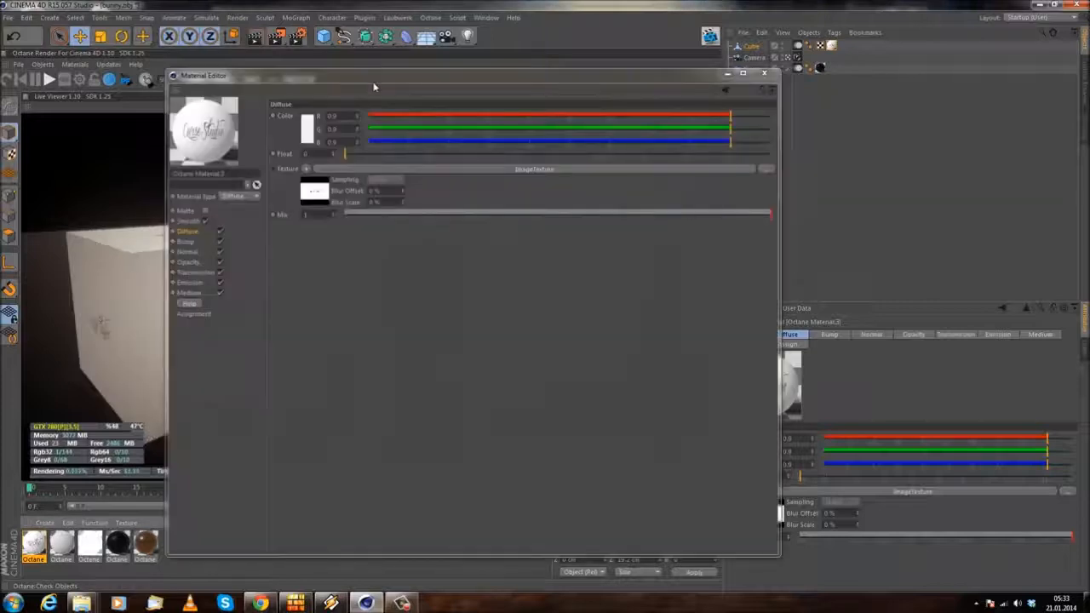
pyautogui.moveTo(377, 76); pyautogui.dragTo(597, 67)
pyautogui.click(682, 164)
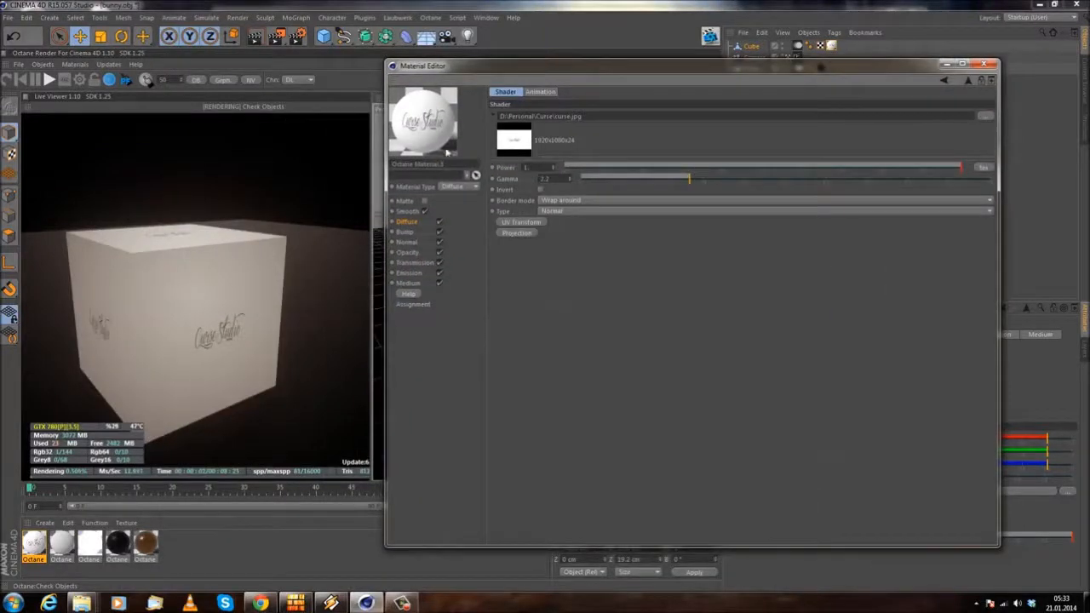
pyautogui.moveTo(387, 102); pyautogui.dragTo(673, 96)
pyautogui.moveTo(766, 68)
pyautogui.mouseDown()
pyautogui.moveTo(538, 68)
pyautogui.moveTo(780, 79)
pyautogui.mouseUp()
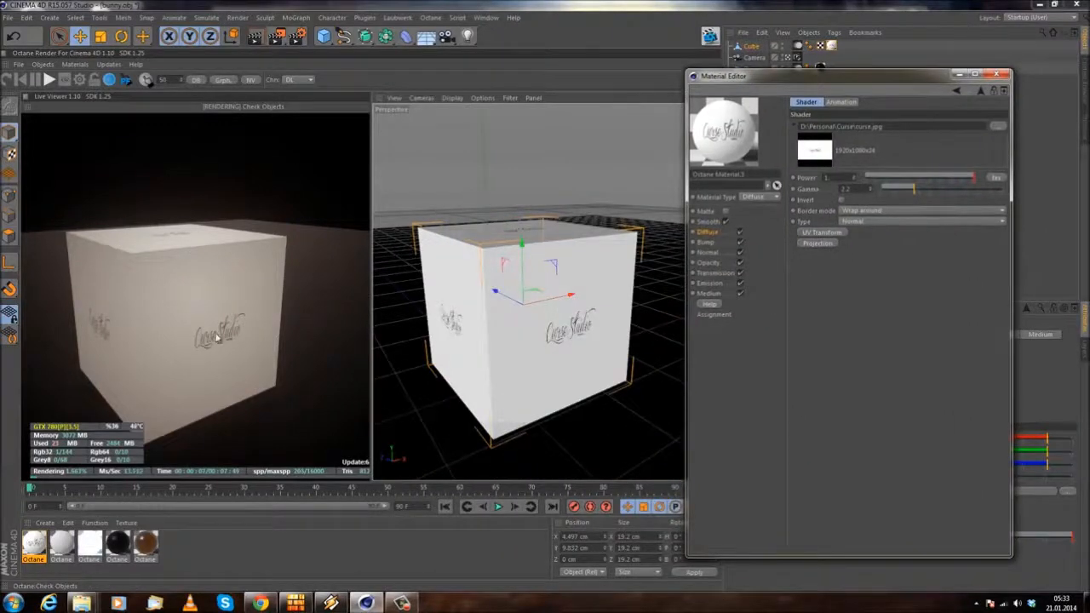
# Step: Add a Texture Projection to the curse.jpg ImageTexture and reposition the material editor
pyautogui.click(829, 245)
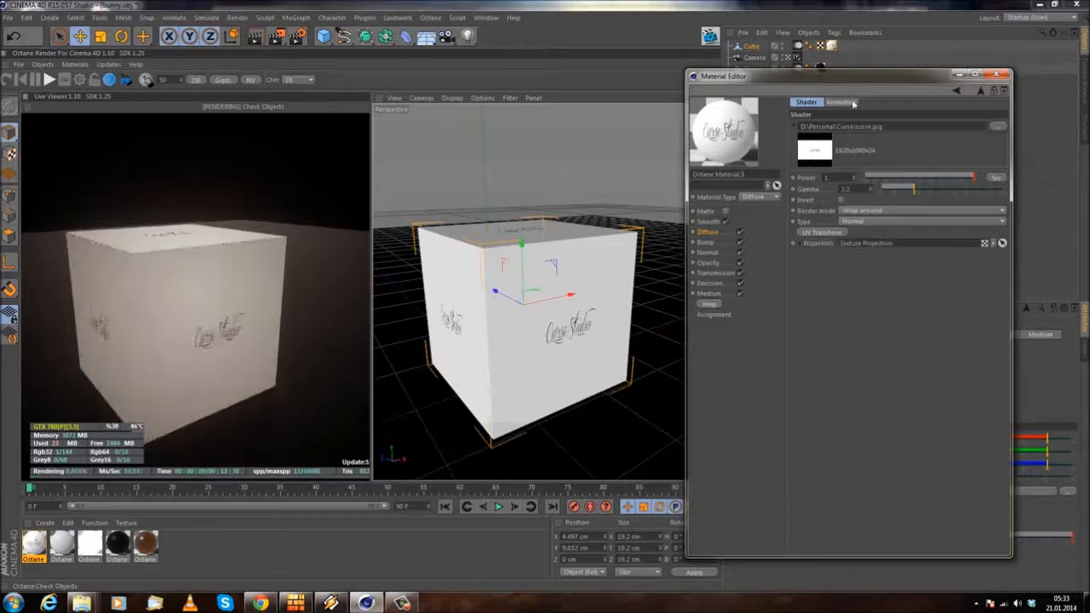
pyautogui.moveTo(867, 78); pyautogui.dragTo(788, 60)
pyautogui.moveTo(934, 251); pyautogui.dragTo(958, 251)
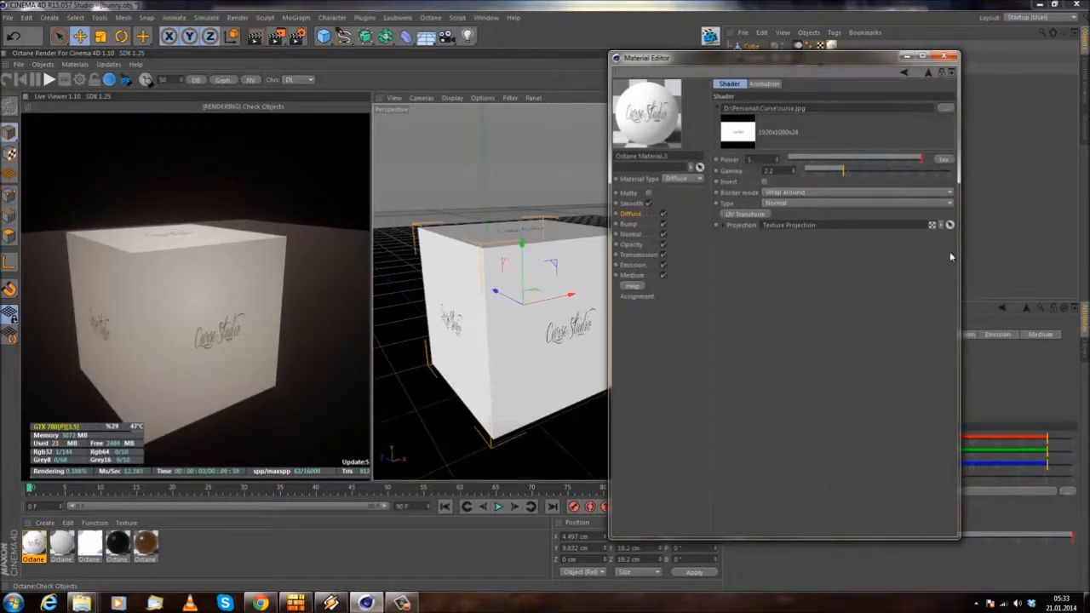
# Step: Try the Box texture projection on the ImageTexture and adjust its internal transform's X rotation
pyautogui.click(724, 227)
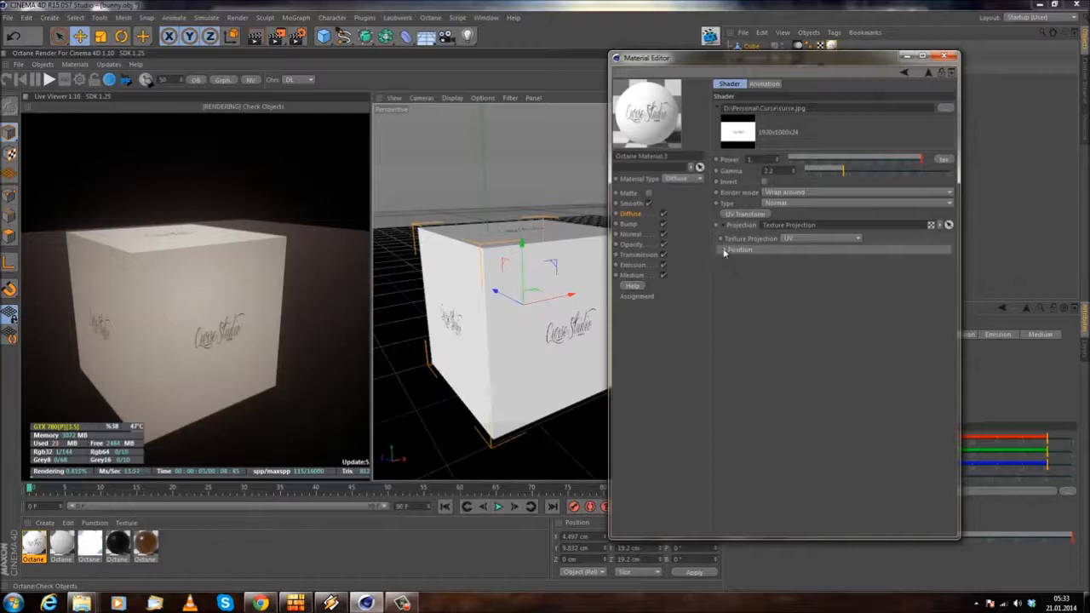
pyautogui.click(725, 250)
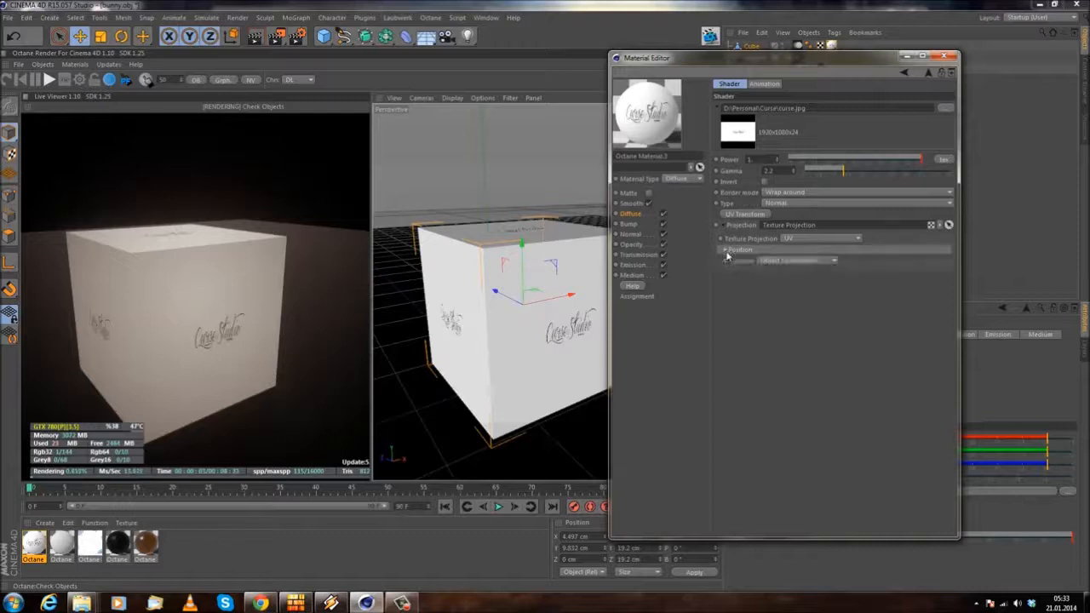
pyautogui.click(813, 240)
pyautogui.click(813, 253)
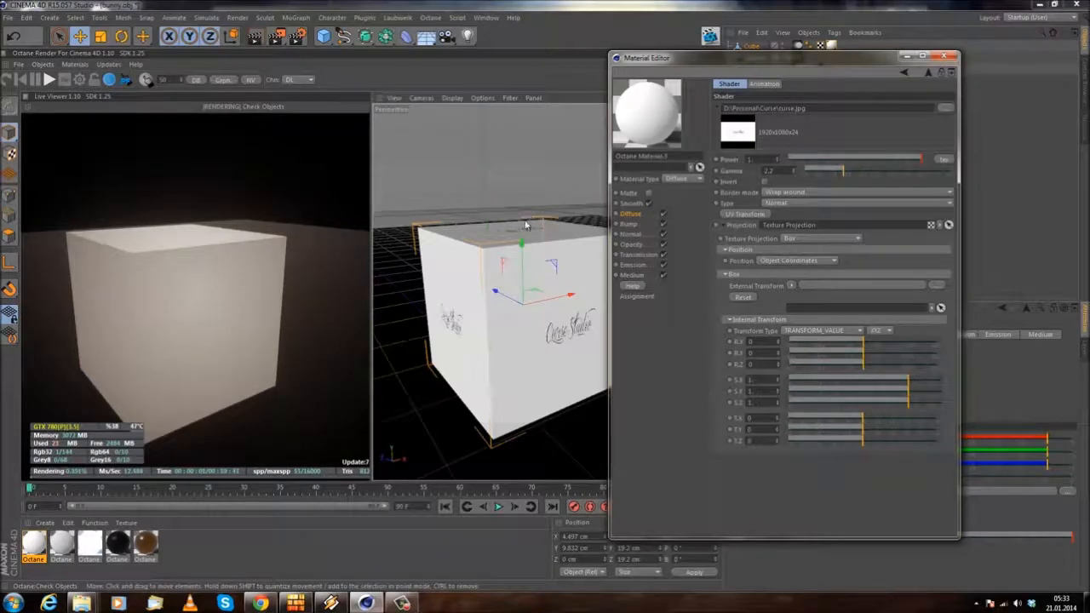
pyautogui.keyDown('alt'); pyautogui.moveTo(526, 224); pyautogui.dragTo(520, 228); pyautogui.keyUp('alt')
pyautogui.moveTo(864, 342); pyautogui.dragTo(889, 342)
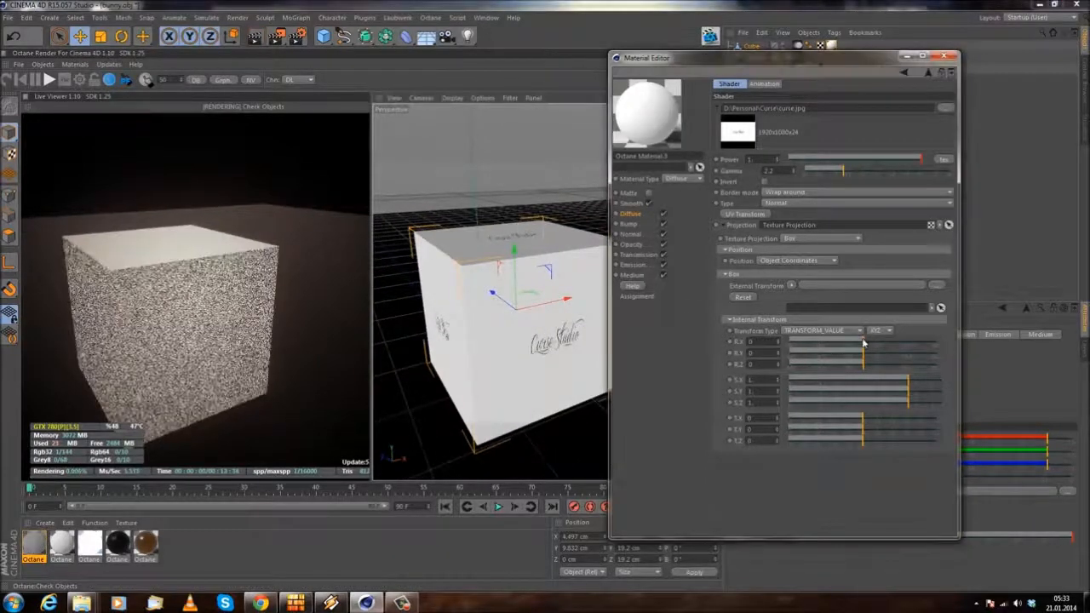
# Step: Add a UV Transform to the curse.jpg ImageTexture and set its texture projection back to UV
pyautogui.click(724, 274)
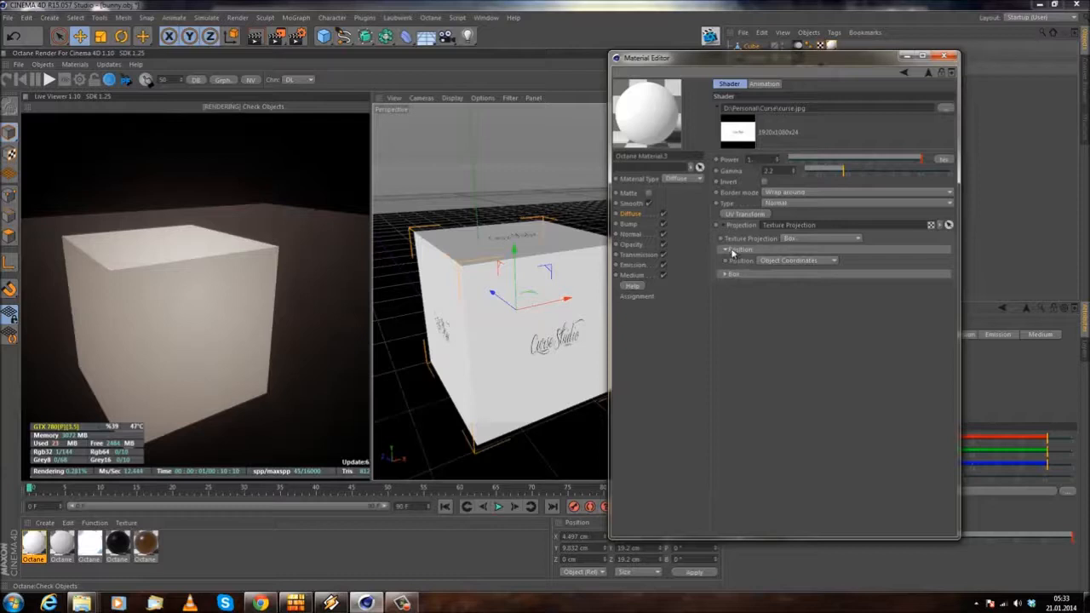
pyautogui.click(732, 251)
pyautogui.click(743, 215)
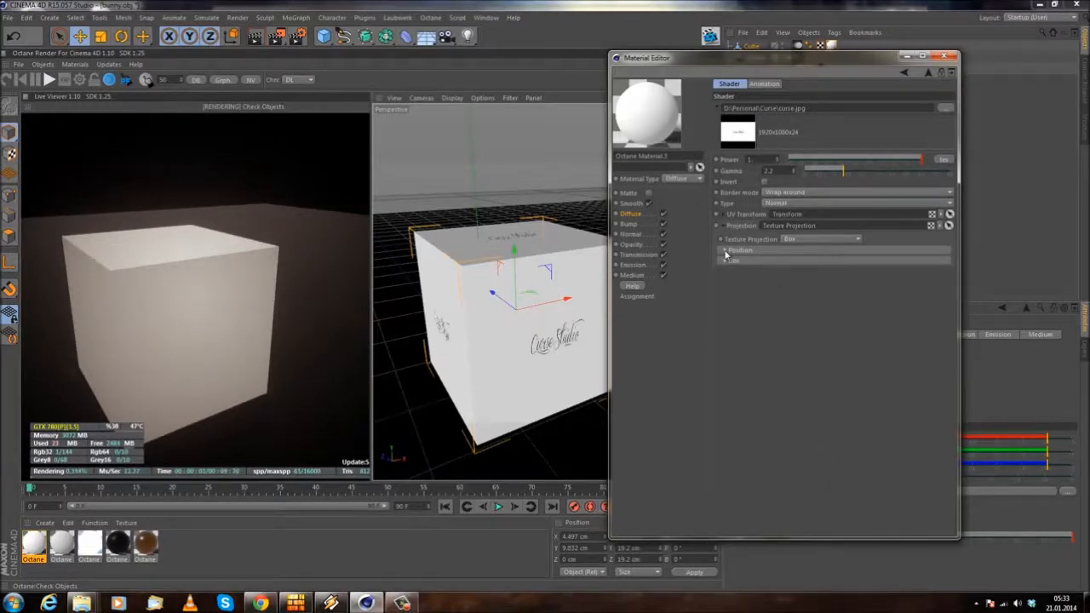
pyautogui.click(805, 239)
pyautogui.click(791, 272)
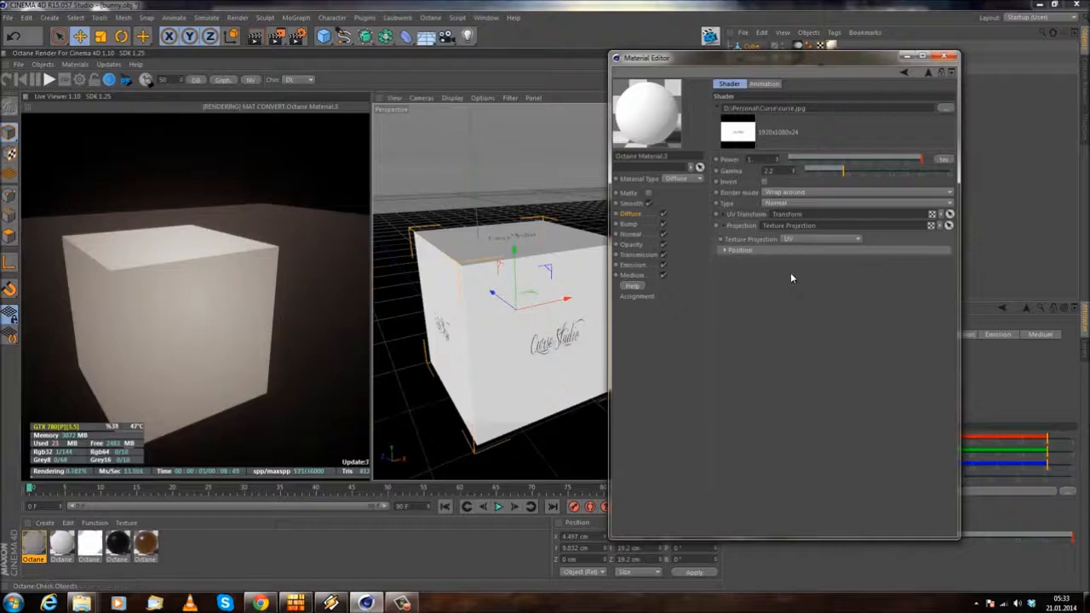
# Step: Try the Cylindrical and Perspective texture projections on the cube and expand the Perspective transform settings
pyautogui.click(798, 239)
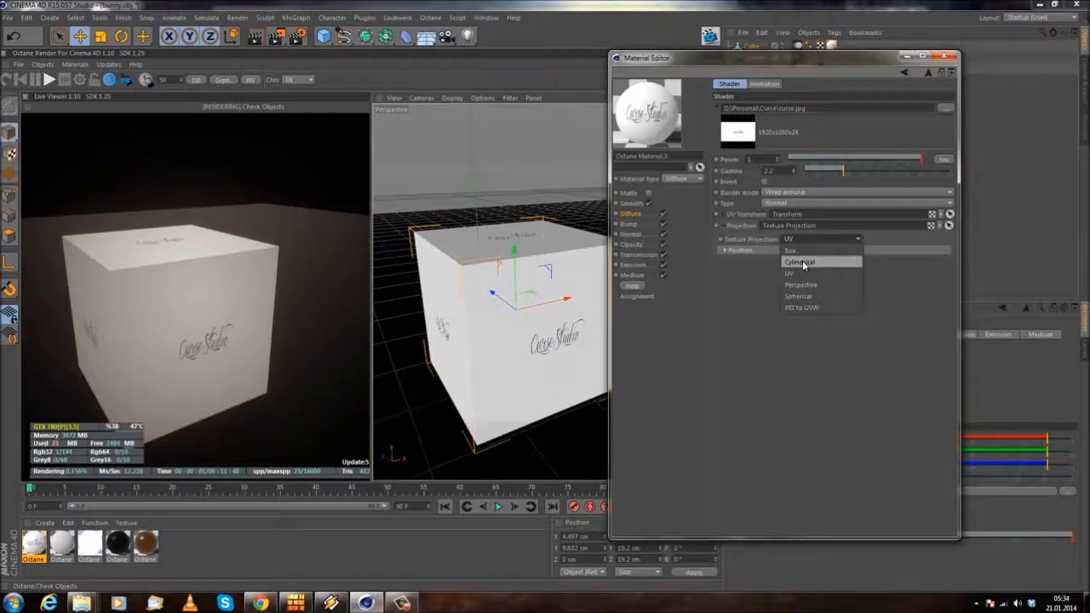
pyautogui.click(802, 261)
pyautogui.click(812, 239)
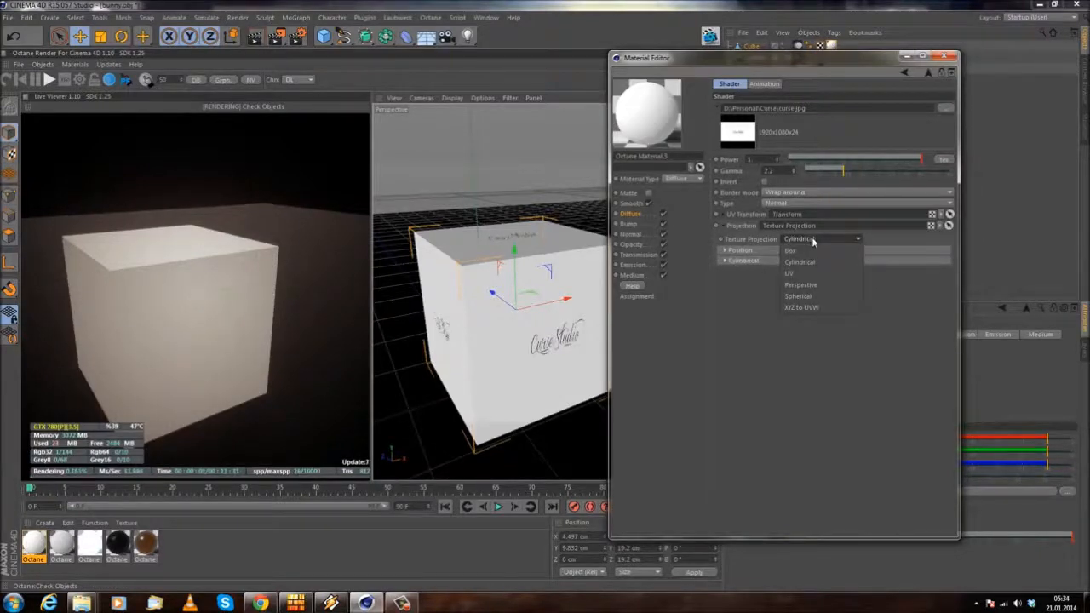
pyautogui.click(805, 286)
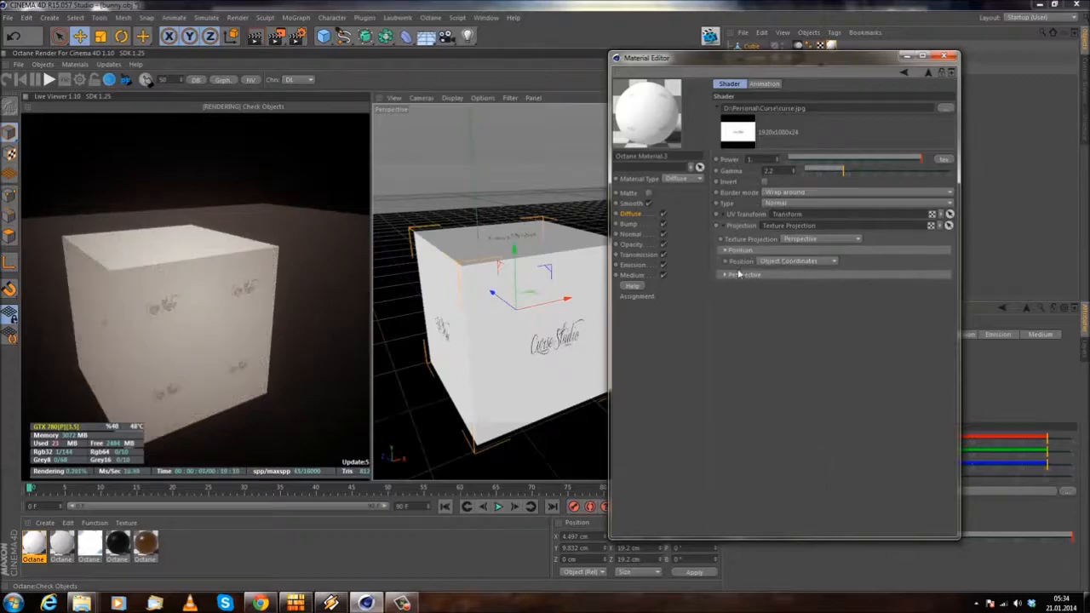
pyautogui.click(735, 274)
pyautogui.keyDown('alt'); pyautogui.moveTo(394, 327); pyautogui.dragTo(530, 292); pyautogui.keyUp('alt')
pyautogui.keyDown('alt'); pyautogui.moveTo(471, 336); pyautogui.dragTo(492, 258); pyautogui.keyUp('alt')
pyautogui.keyDown('alt'); pyautogui.moveTo(492, 257); pyautogui.dragTo(480, 261, button='middle'); pyautogui.keyUp('alt')
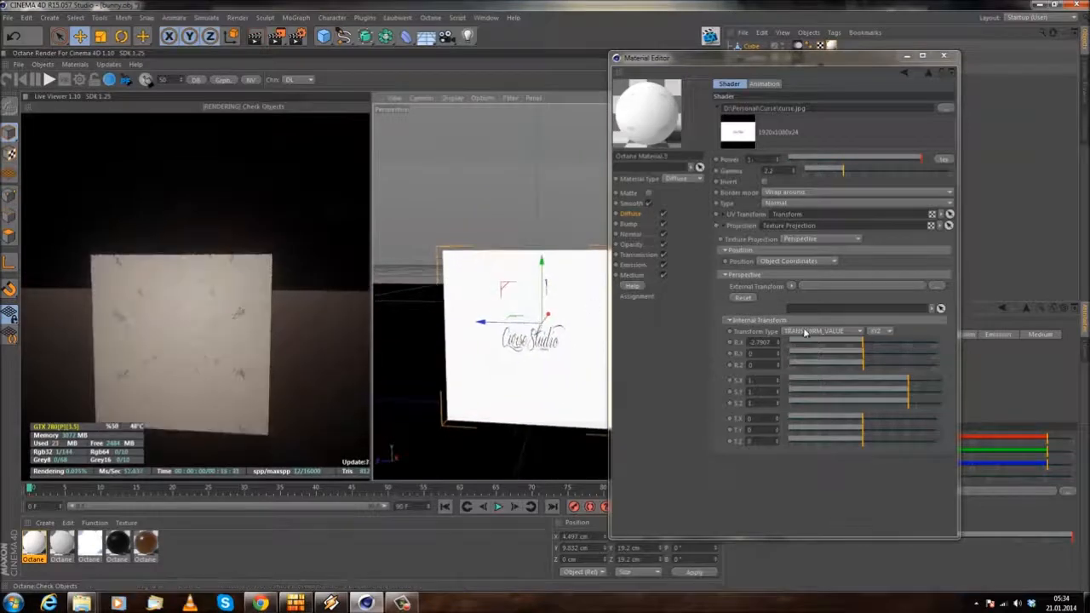
# Step: Try the Spherical texture projection, rotated about -27.9, 89.3 and 19.5 in X, Y, Z and scaled about 0.64 in X and 0.74 in Y
pyautogui.click(815, 241)
pyautogui.click(812, 285)
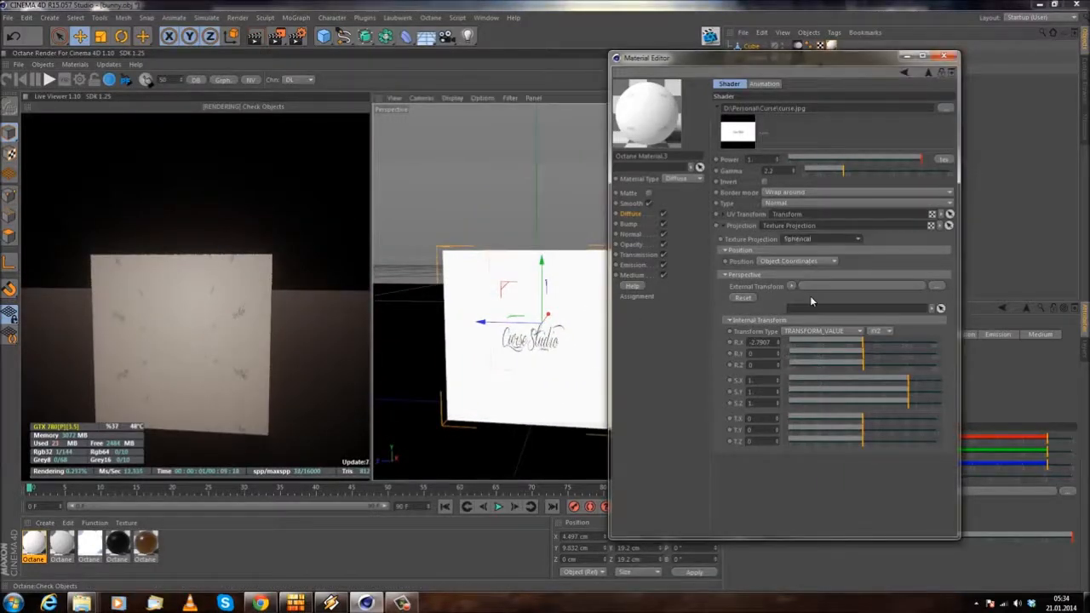
pyautogui.moveTo(867, 342); pyautogui.dragTo(903, 396)
# Step: Set the texture projection to Box, rotated about -217.7, -75.3, 33.5 and scaled about 0.312, 0.058, 0.004 in X, Y, Z
pyautogui.click(820, 239)
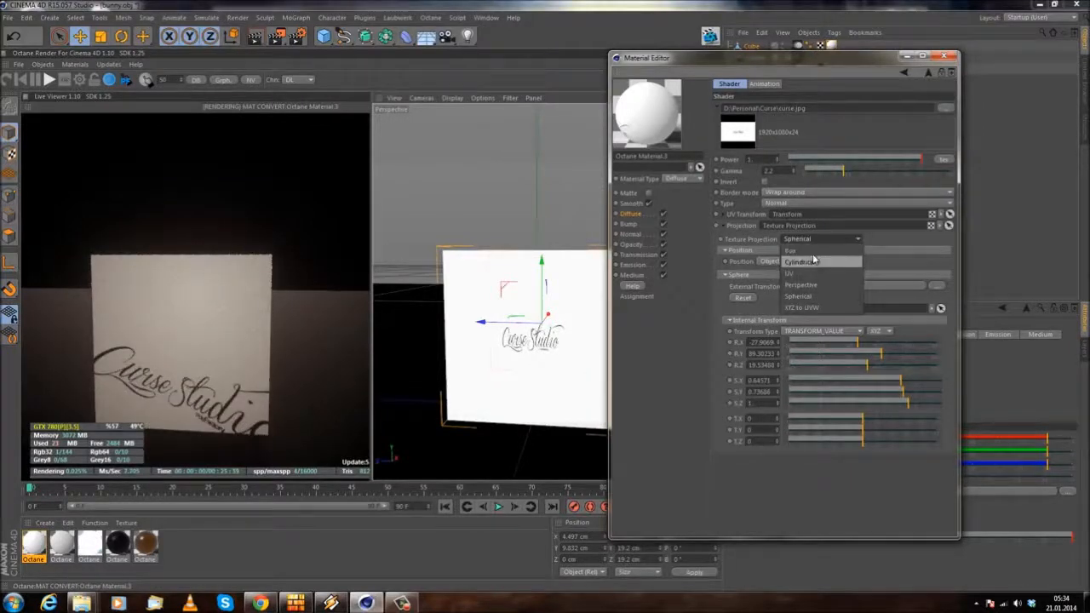
pyautogui.click(811, 250)
pyautogui.moveTo(883, 359); pyautogui.dragTo(823, 385)
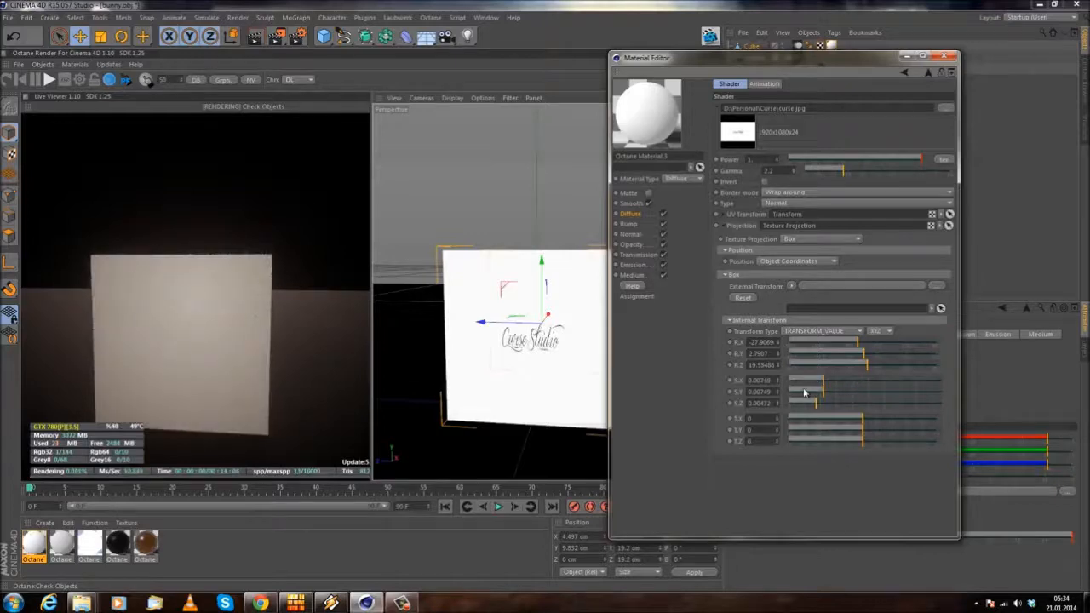
pyautogui.scroll(5, 502, 313)
pyautogui.keyDown('alt'); pyautogui.moveTo(473, 326); pyautogui.dragTo(512, 322); pyautogui.keyUp('alt')
pyautogui.moveTo(828, 382); pyautogui.dragTo(849, 392)
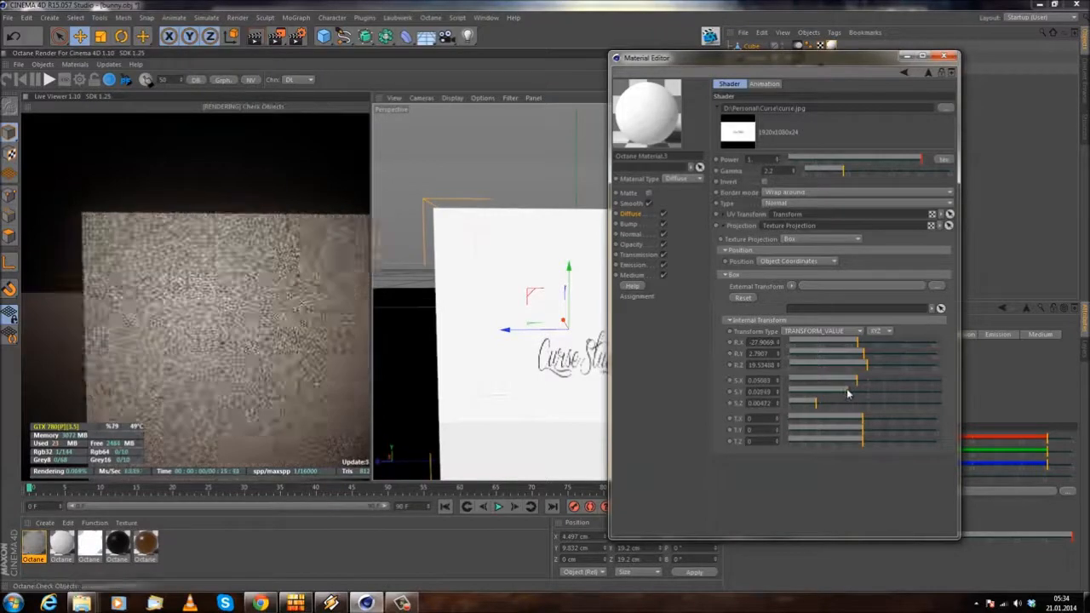
pyautogui.moveTo(857, 342); pyautogui.dragTo(815, 407)
pyautogui.moveTo(891, 393); pyautogui.dragTo(849, 360)
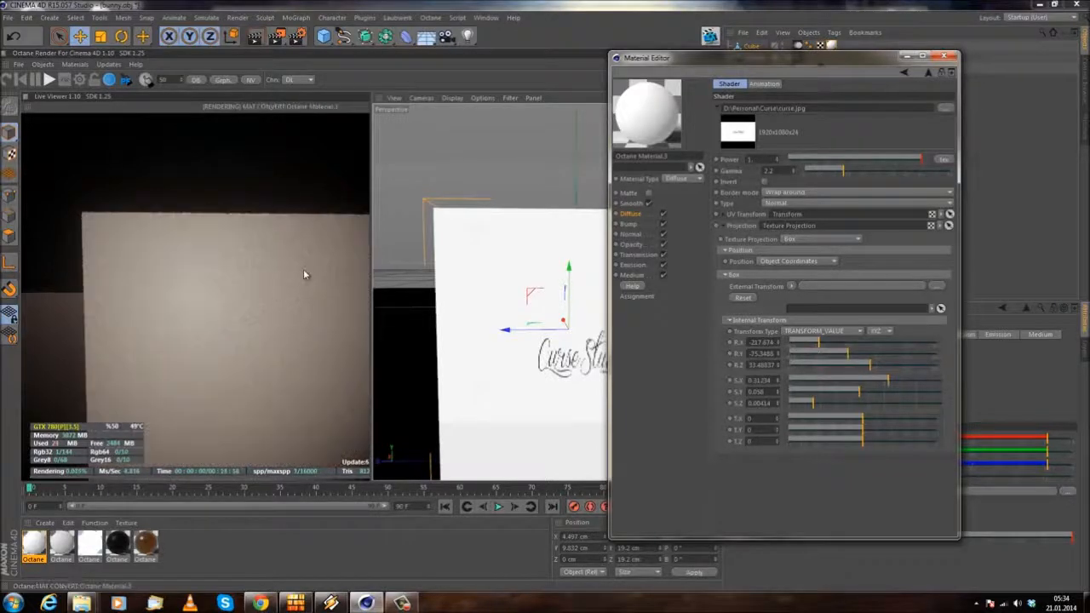
# Step: Set the Box projection's rotation to about -5.6, 136.7 and 75.3 in X, Y, Z, close the material editor and deselect the cube
pyautogui.keyDown('alt'); pyautogui.moveTo(540, 268); pyautogui.dragTo(443, 261, button='middle'); pyautogui.keyUp('alt')
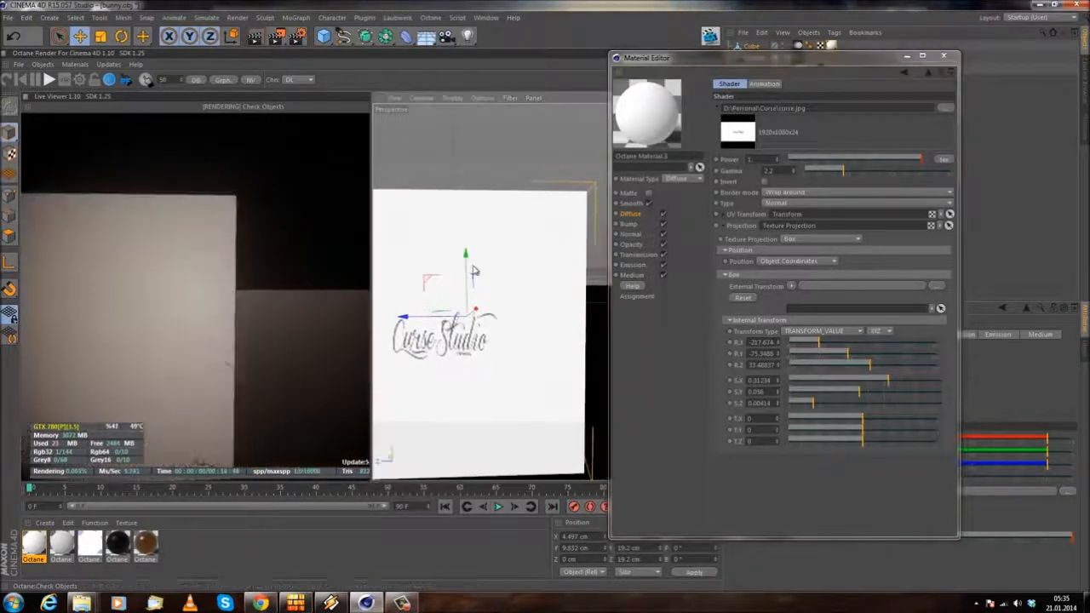
pyautogui.scroll(-2, 476, 269)
pyautogui.moveTo(818, 344); pyautogui.dragTo(845, 347)
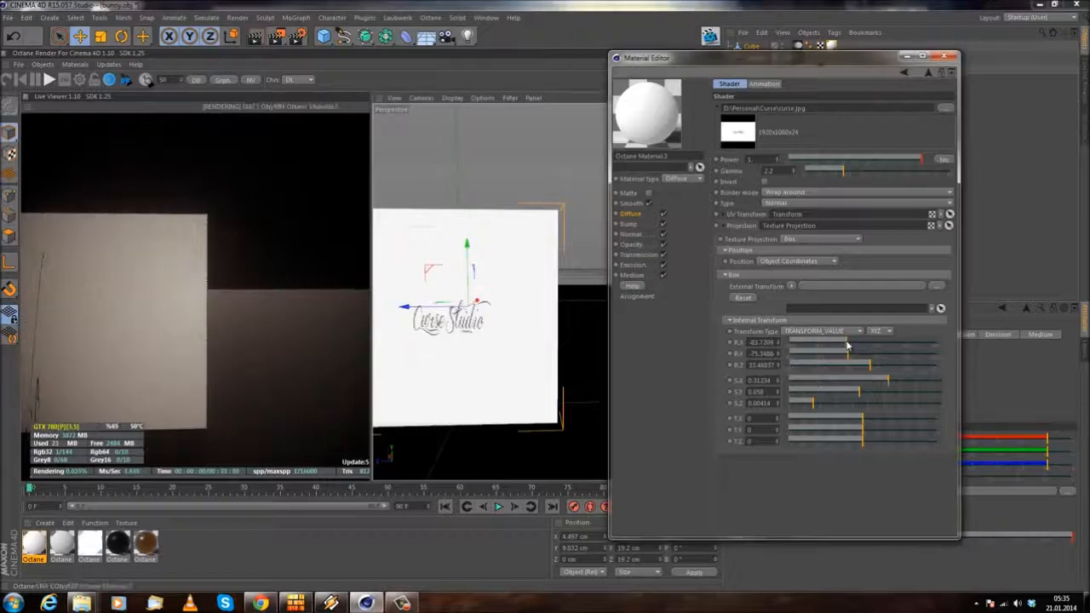
pyautogui.moveTo(866, 365)
pyautogui.mouseDown()
pyautogui.moveTo(880, 368)
pyautogui.moveTo(856, 357)
pyautogui.moveTo(891, 356)
pyautogui.moveTo(862, 345)
pyautogui.mouseUp()
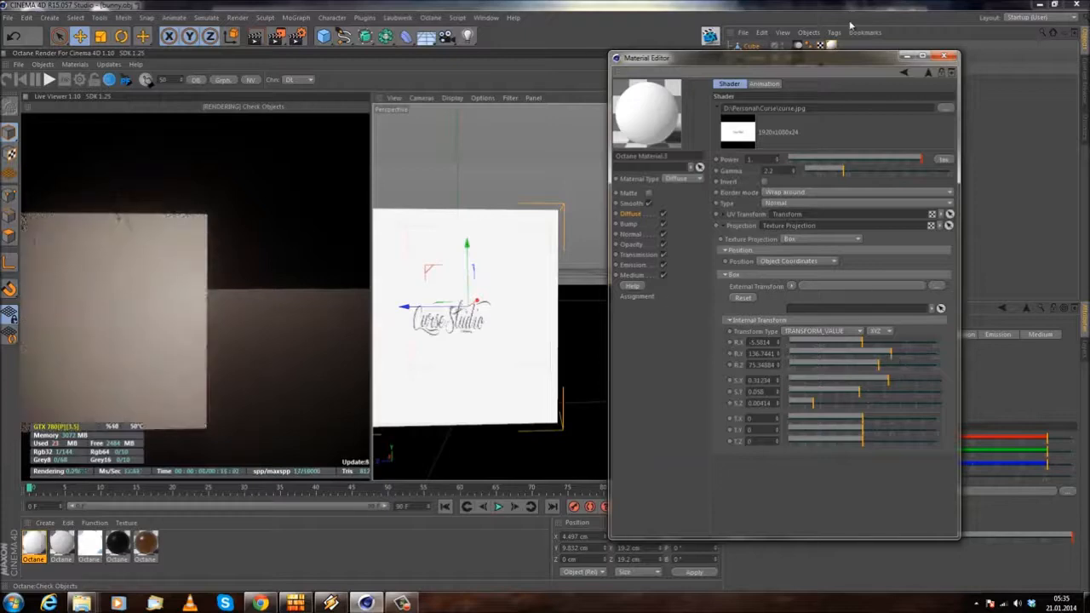
pyautogui.click(944, 56)
pyautogui.keyDown('alt'); pyautogui.moveTo(516, 261); pyautogui.dragTo(591, 340); pyautogui.keyUp('alt')
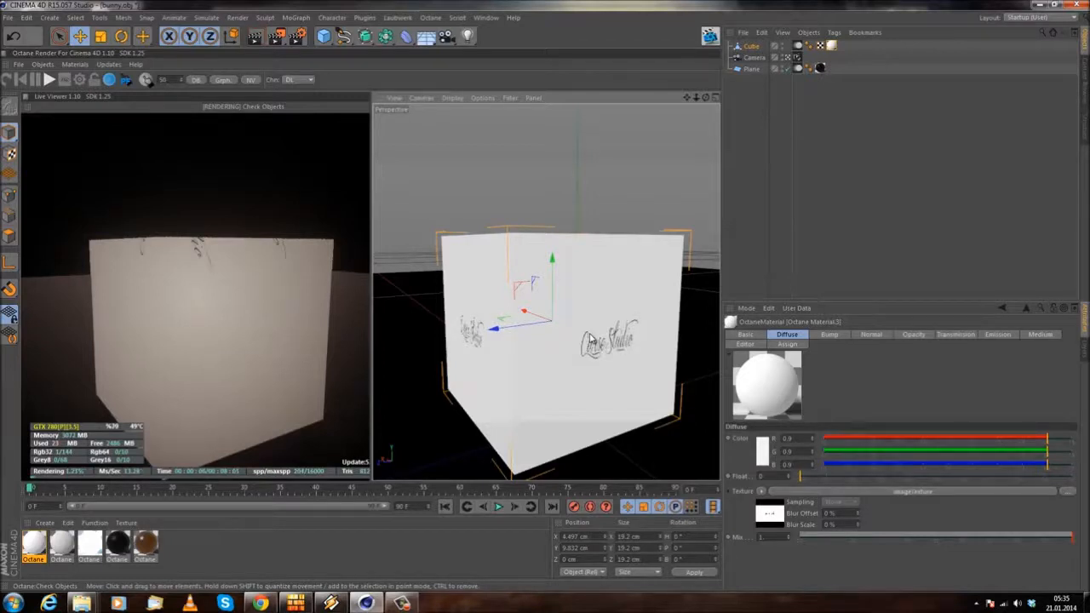
pyautogui.click(759, 181)
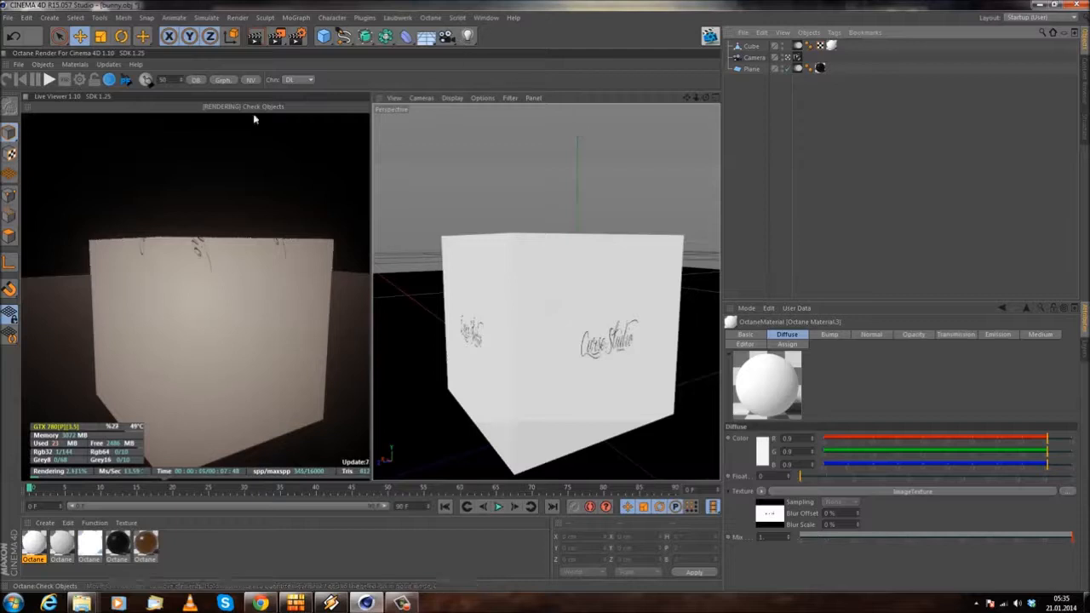
# Step: Add an Octane Ieslight and open the distribution ImageTexture of its light tag
pyautogui.click(75, 64)
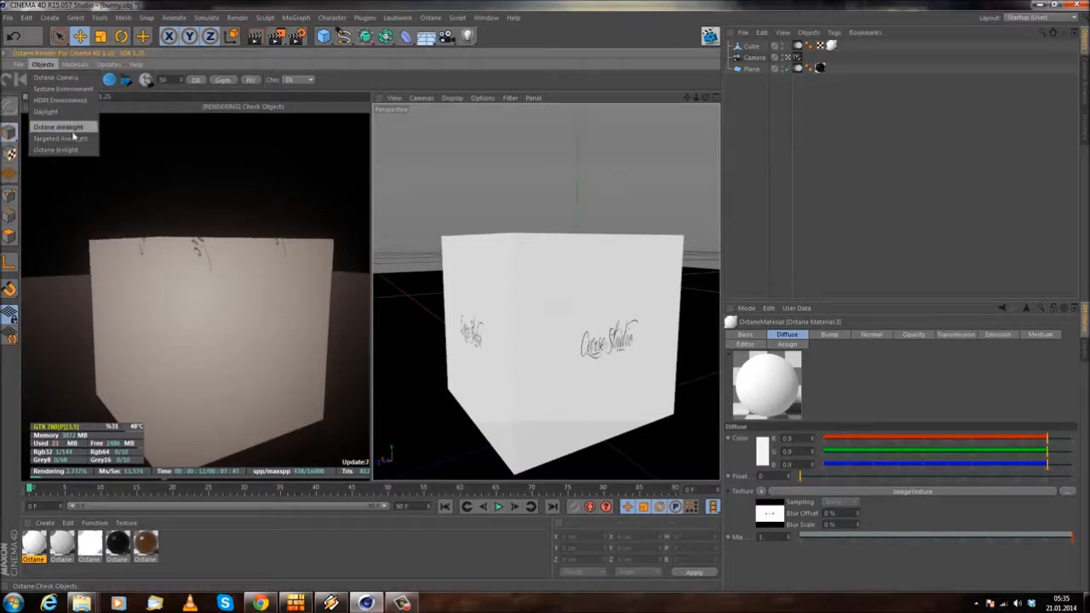
pyautogui.moveTo(16, 66)
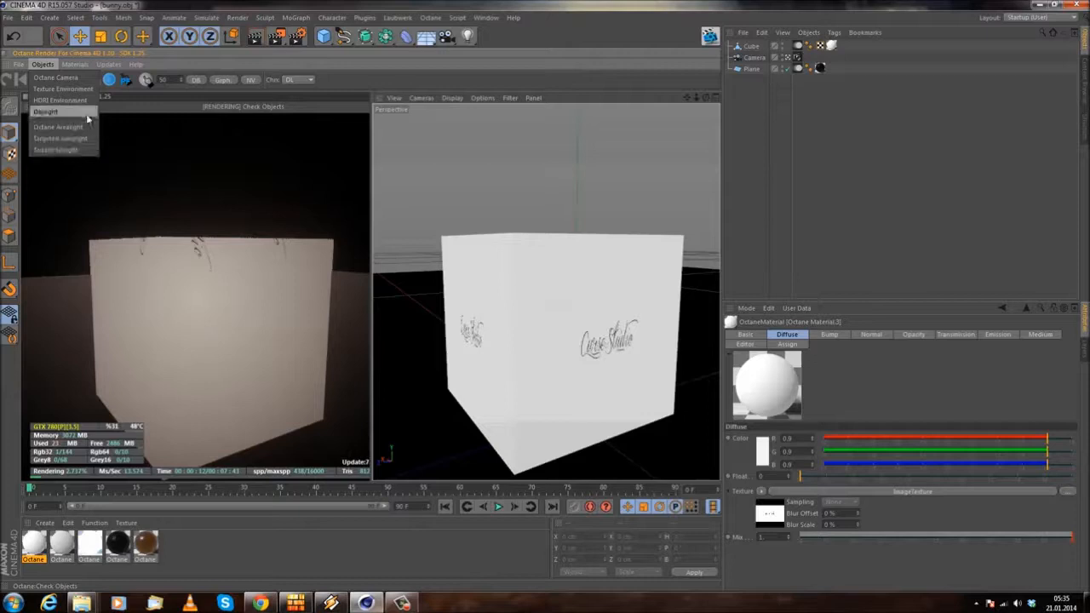
pyautogui.click(74, 155)
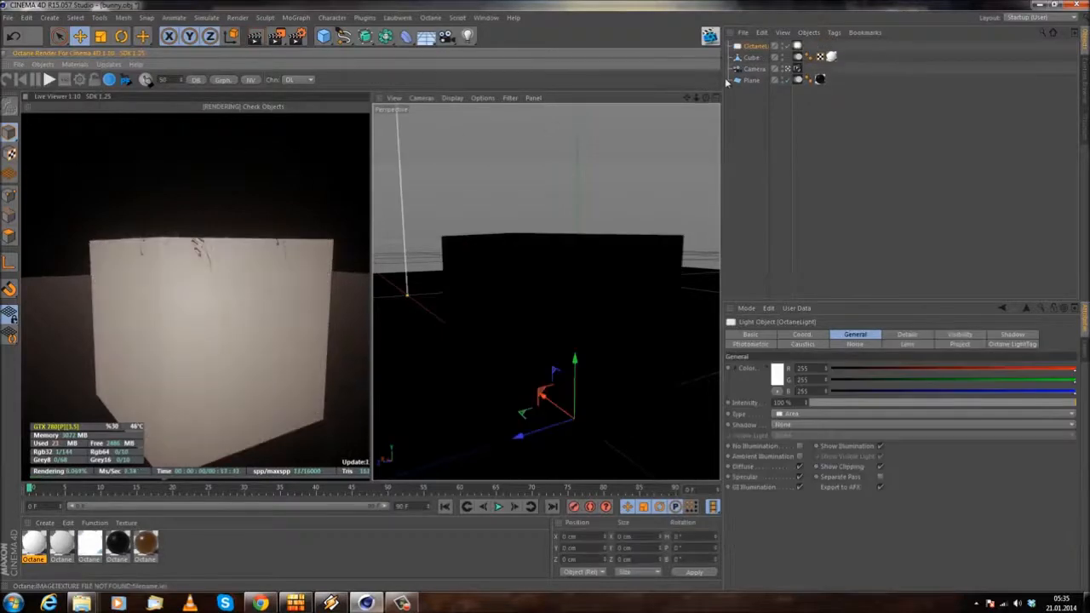
pyautogui.click(797, 46)
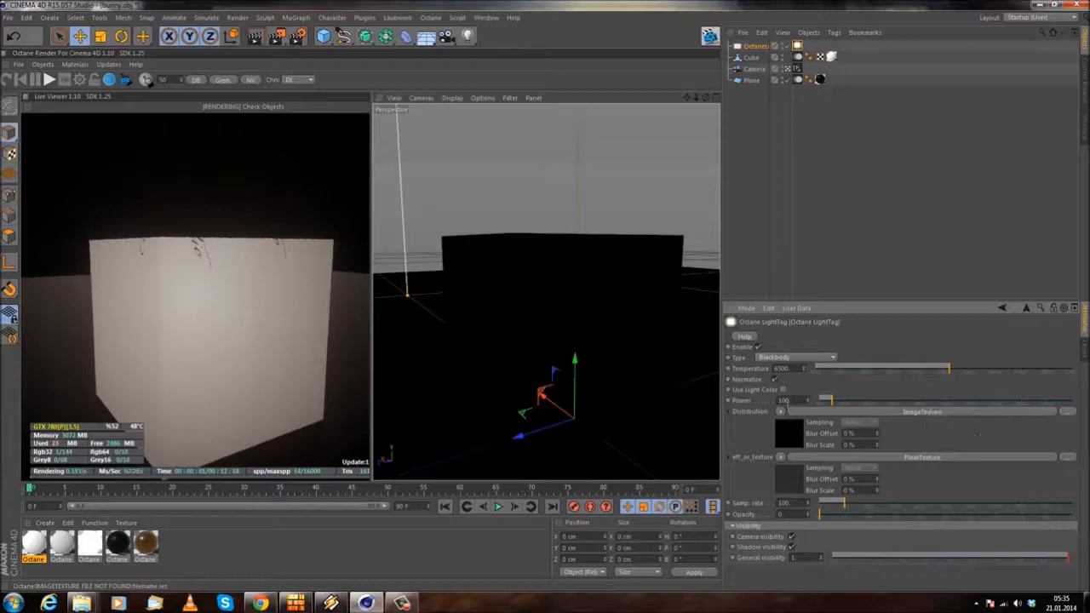
pyautogui.click(912, 414)
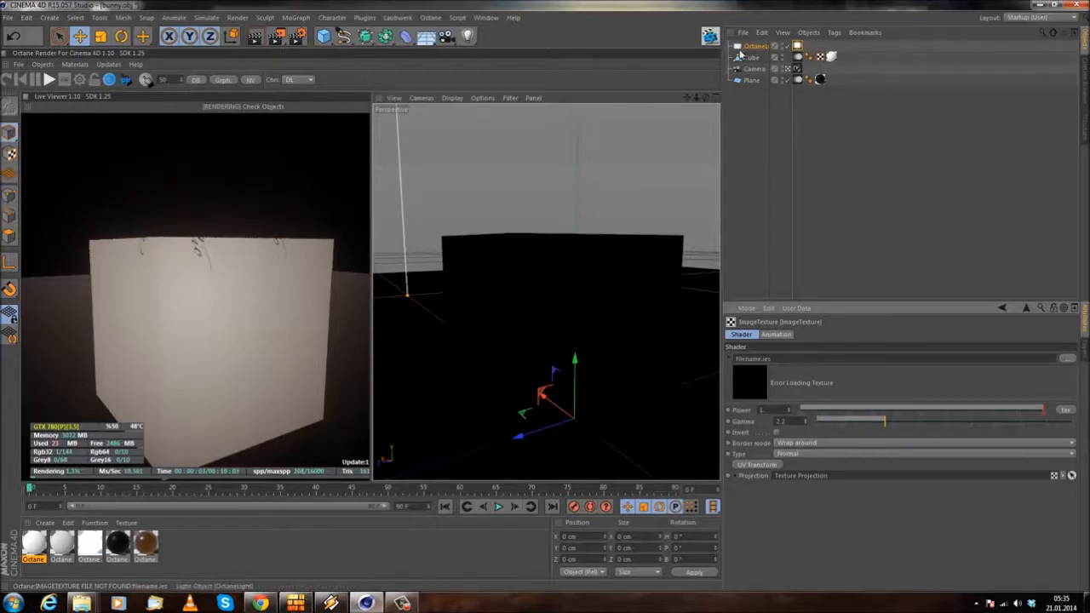
# Step: Delete the Octane light from the scene
pyautogui.click(754, 46)
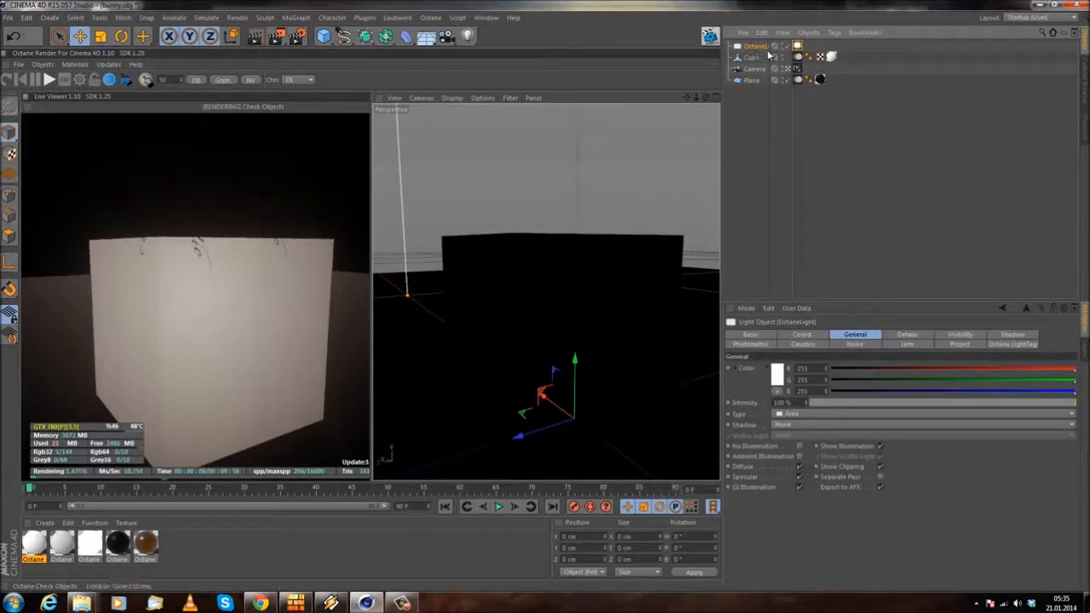
pyautogui.press('Delete')
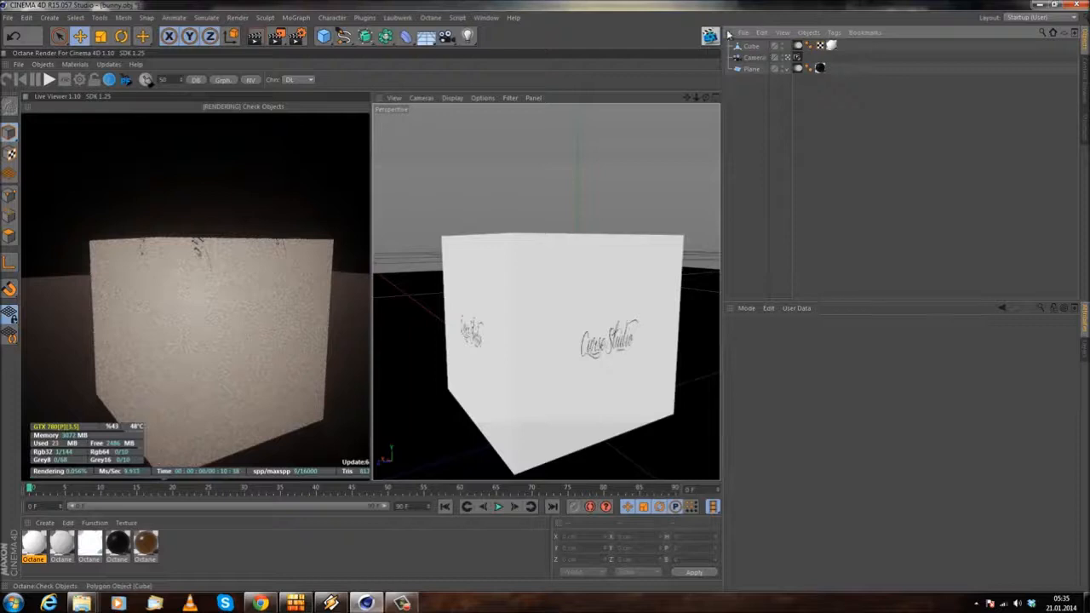
# Step: Review the Octane object types, the available C4doctane shaders and the ImageTexture settings of the cube's material
pyautogui.click(42, 65)
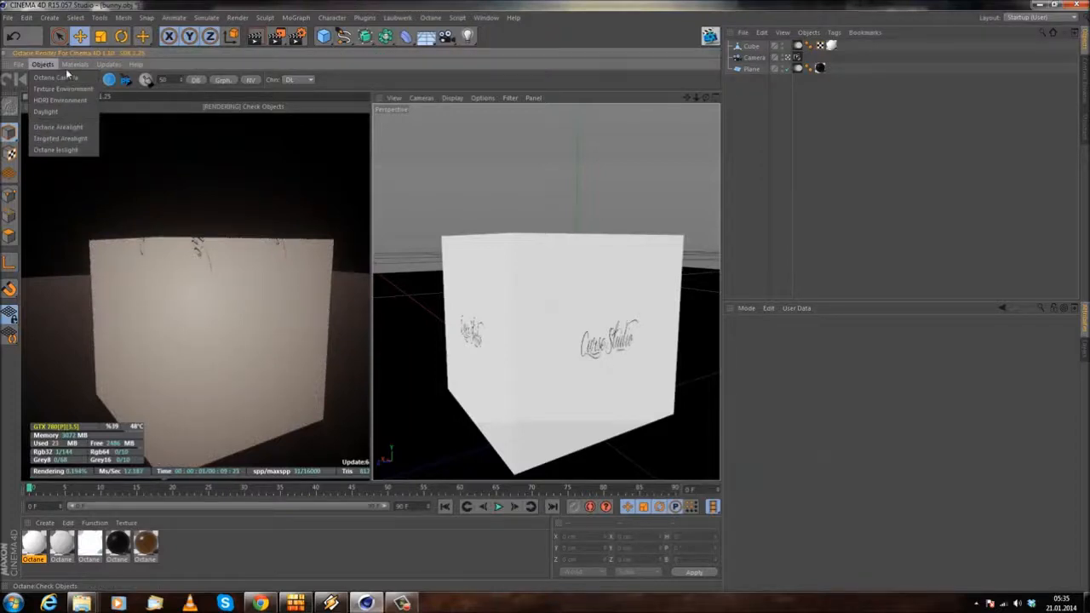
pyautogui.click(107, 65)
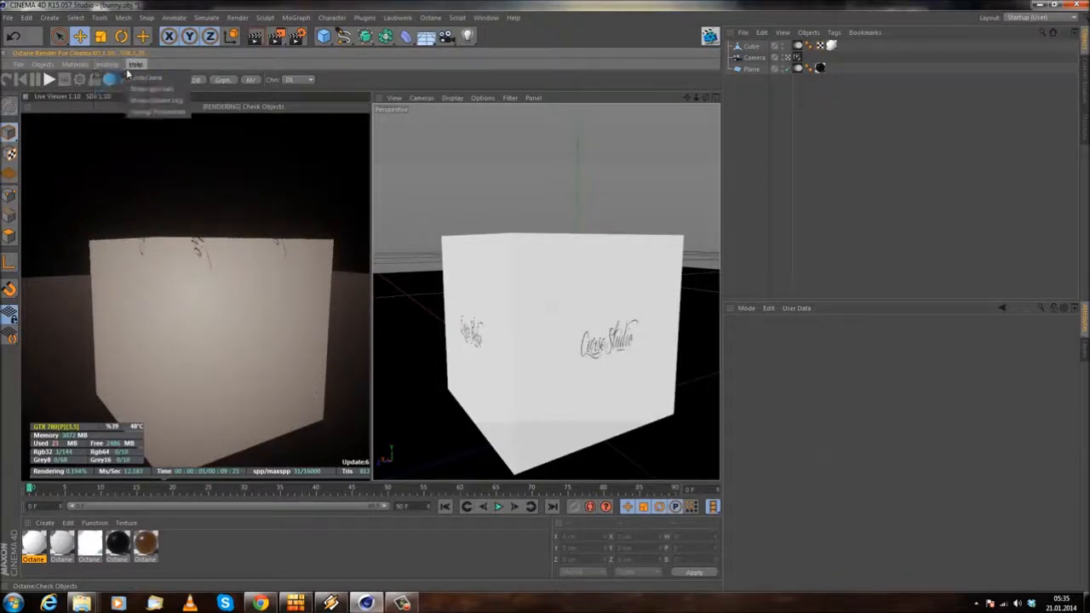
pyautogui.doubleClick(49, 546)
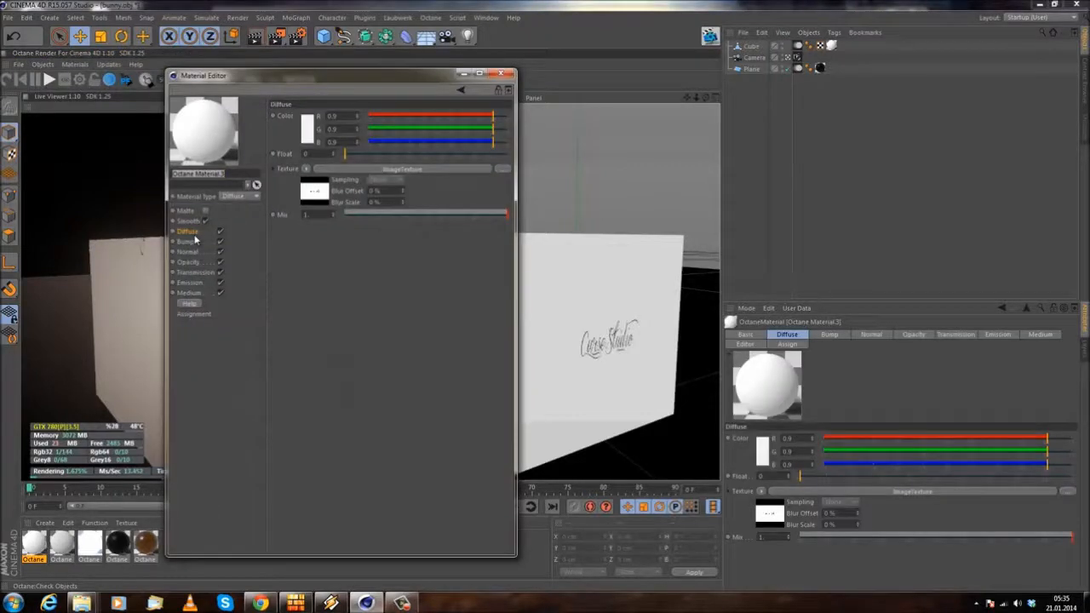
pyautogui.click(306, 168)
pyautogui.moveTo(360, 411)
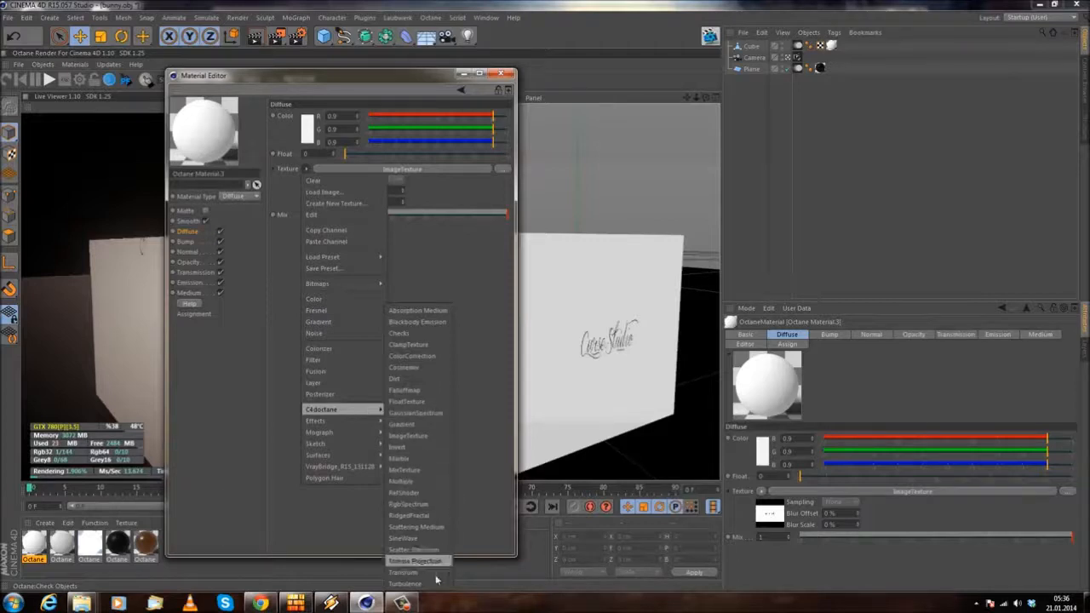
pyautogui.click(459, 277)
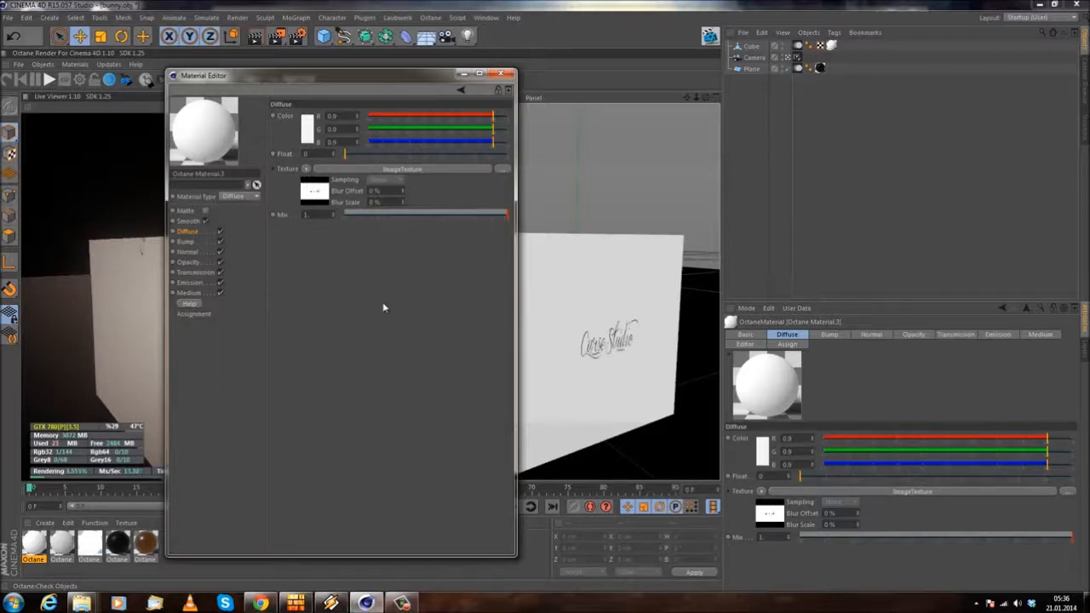
pyautogui.click(417, 170)
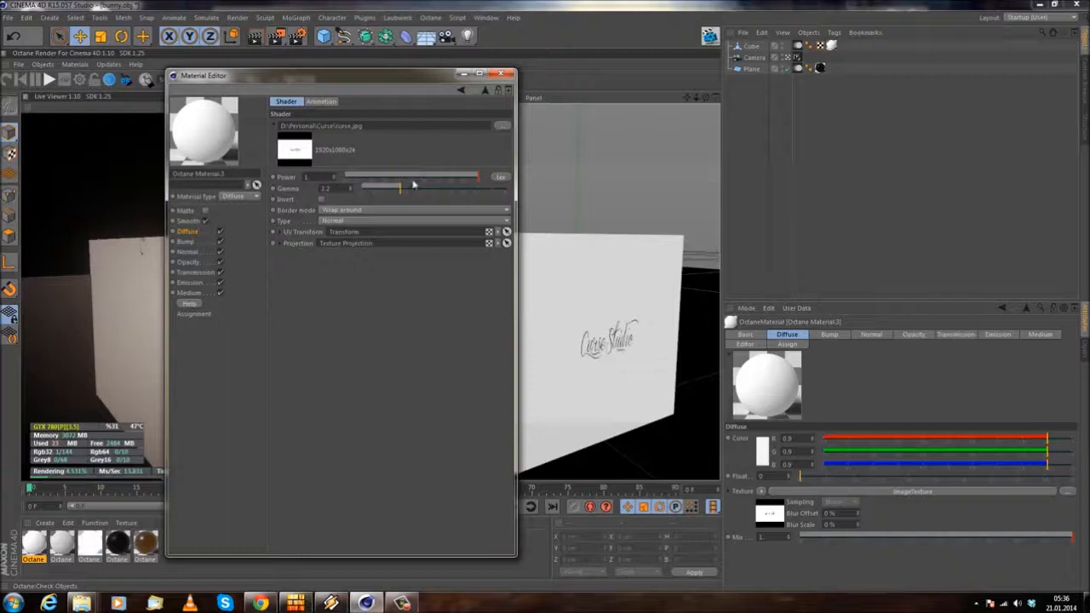
pyautogui.click(501, 74)
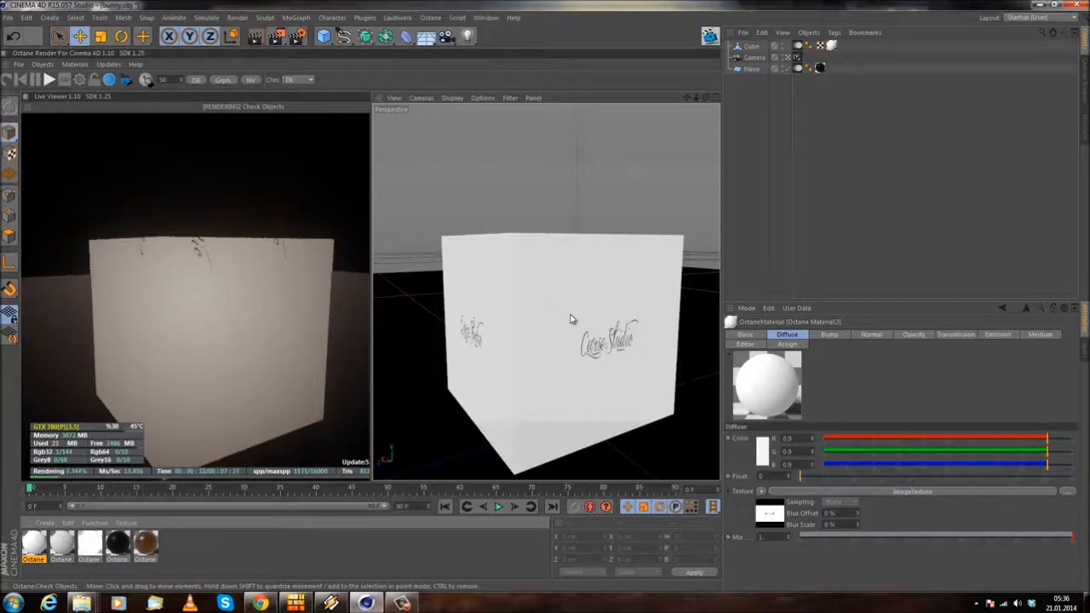
pyautogui.keyDown('alt'); pyautogui.moveTo(502, 224); pyautogui.dragTo(522, 299); pyautogui.keyUp('alt')
pyautogui.keyDown('alt'); pyautogui.moveTo(476, 253); pyautogui.dragTo(443, 316); pyautogui.keyUp('alt')
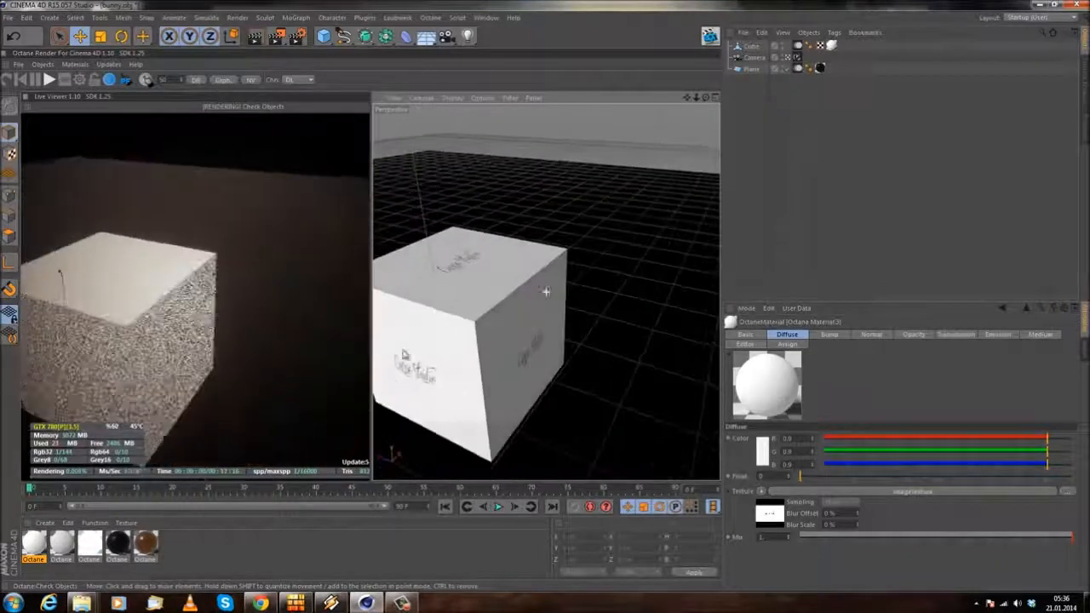
pyautogui.keyDown('alt'); pyautogui.moveTo(601, 312); pyautogui.dragTo(508, 313); pyautogui.keyUp('alt')
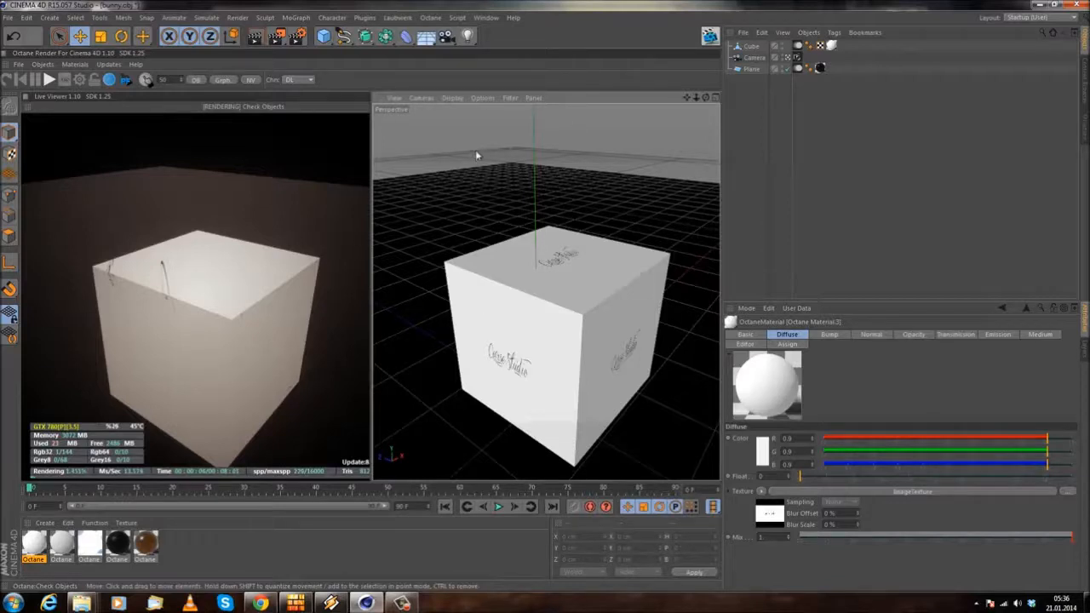
pyautogui.click(516, 18)
pyautogui.click(524, 19)
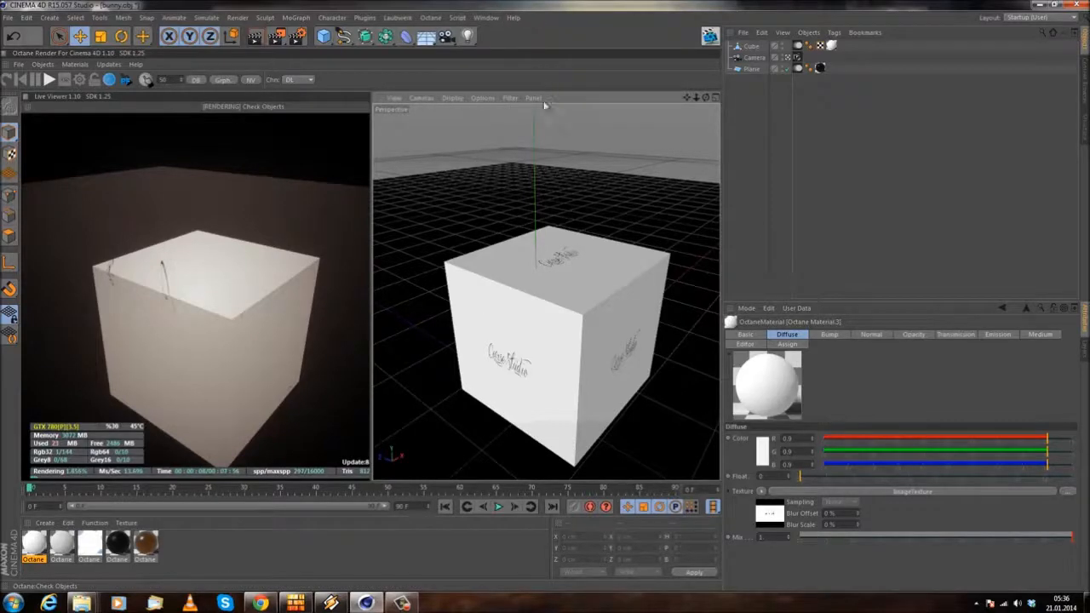